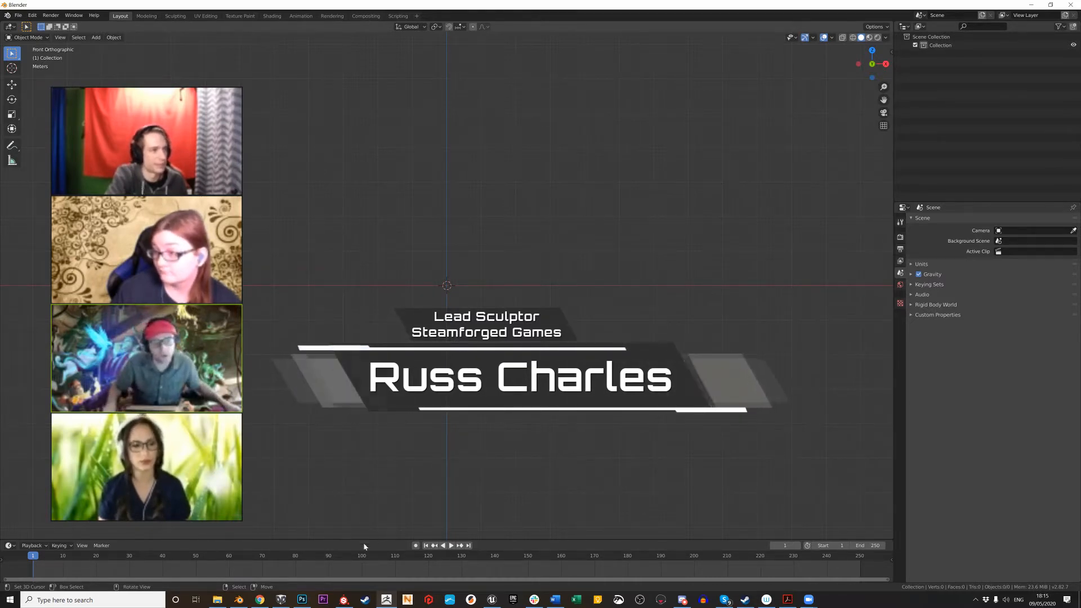
Switch to ZBrush and view the full horned character sculpt from the front
mouse_move(387, 600)
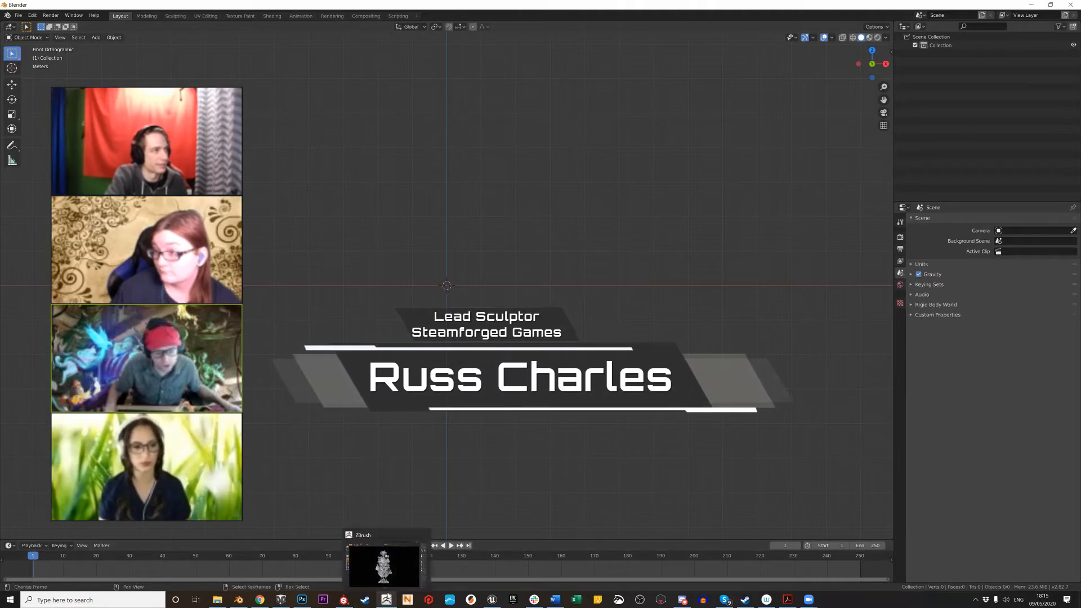
left_click(387, 600)
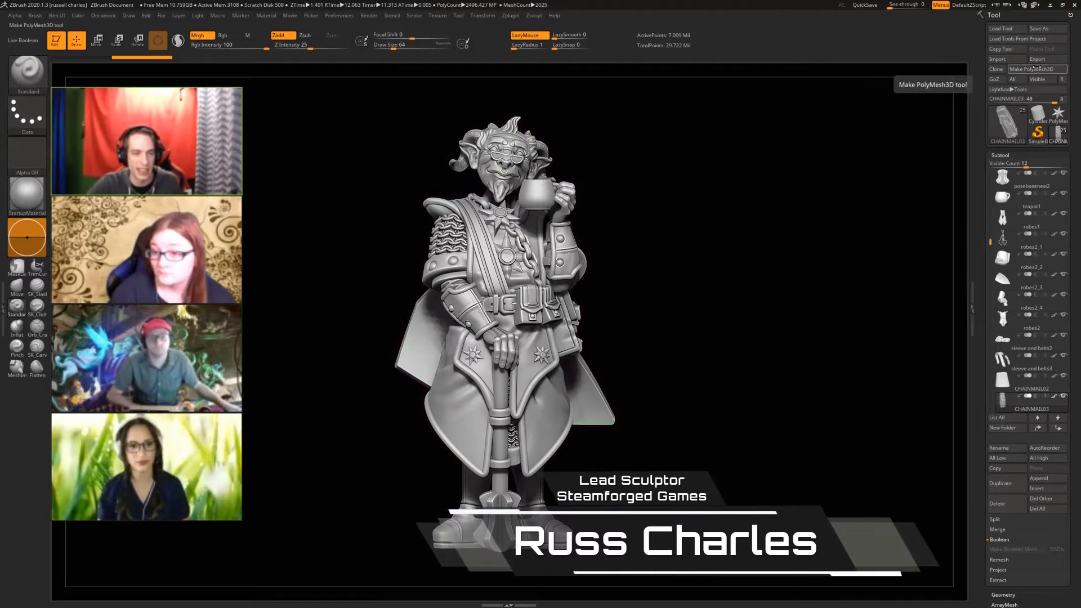
mouse_move(357, 217)
left_mouse_down()
mouse_move(309, 210)
mouse_move(319, 272)
mouse_move(287, 271)
mouse_move(309, 229)
left_mouse_up()
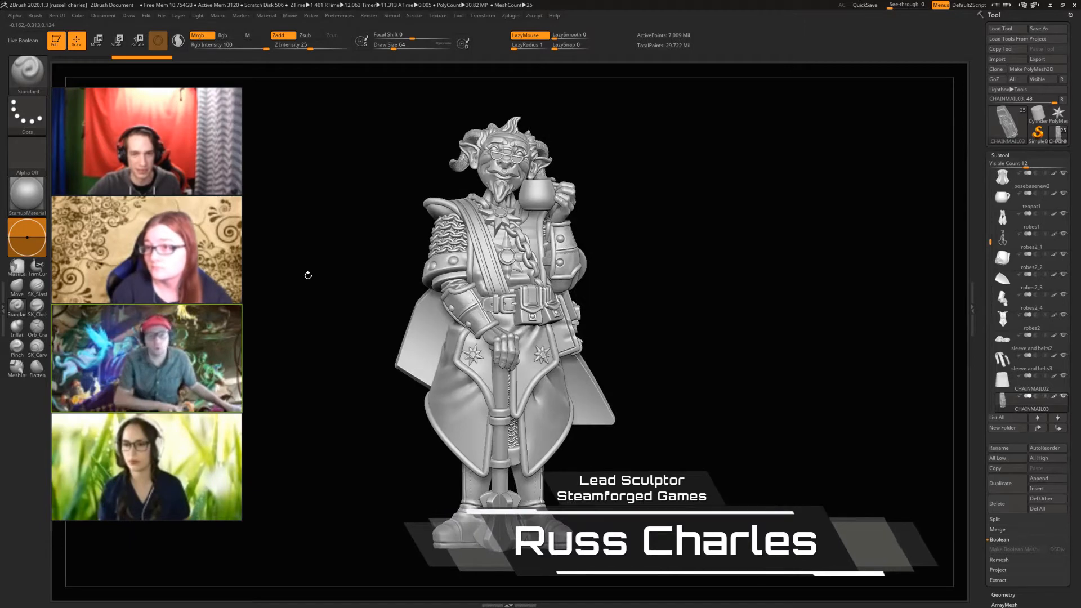
left_click_drag(308, 276, 316, 255)
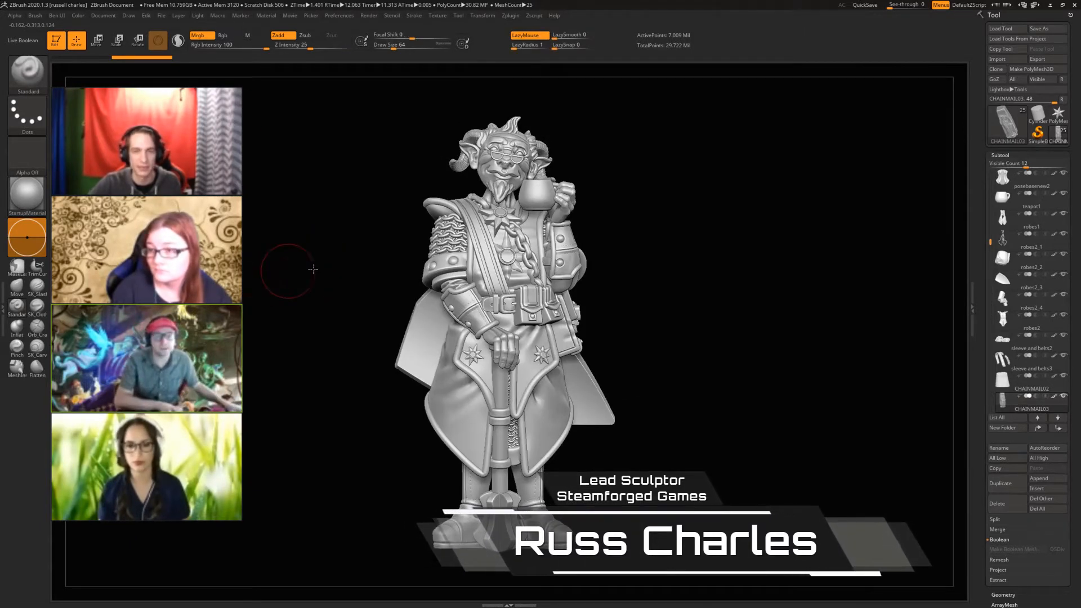
left_click_drag(313, 270, 291, 269)
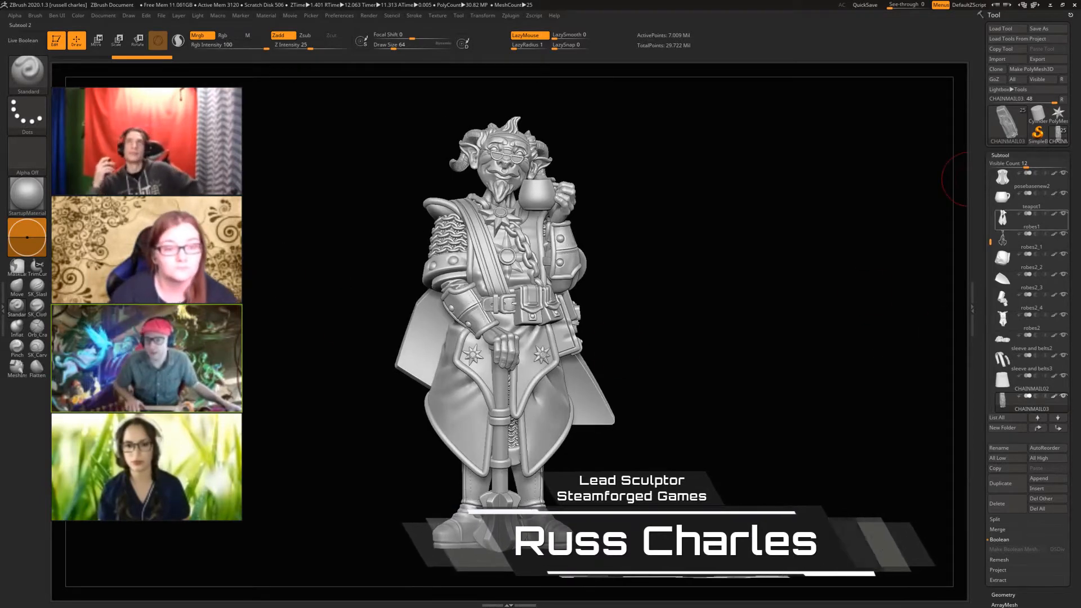
Step through the subtools from the start of the list with the others ghosted, and inspect the legs-and-torso piece in isolation
left_click_drag(993, 345, 983, 161)
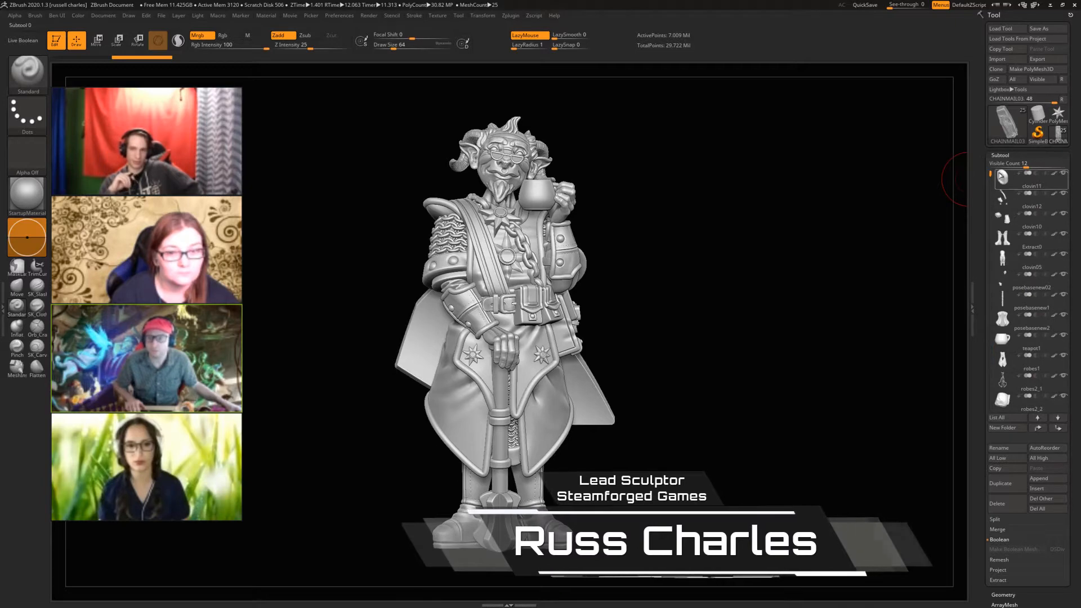
left_click(1001, 177)
key("Down")
key("Down")
key("Down")
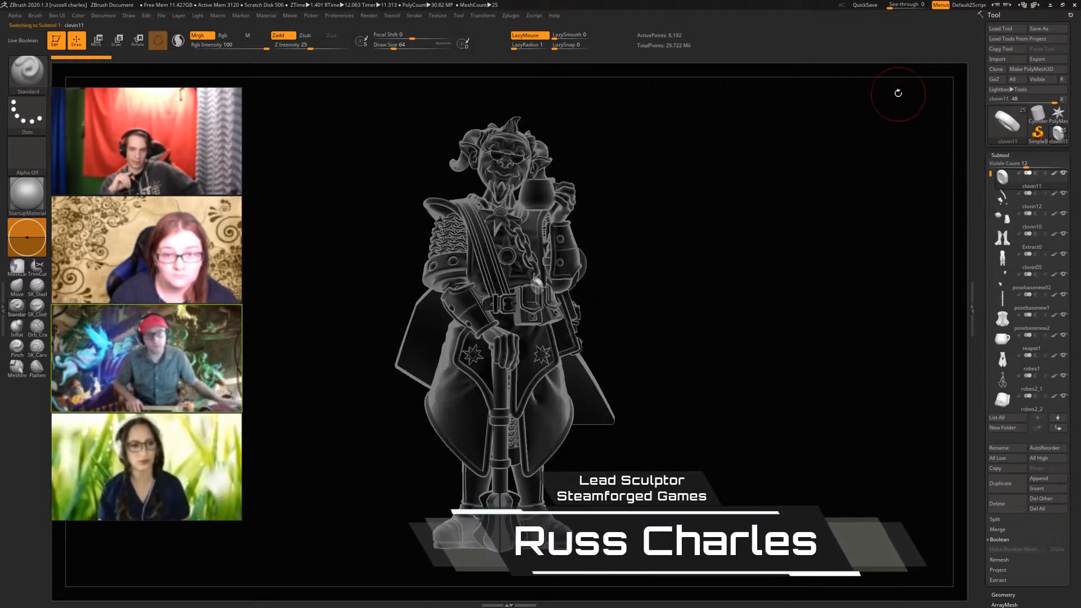
key("Down")
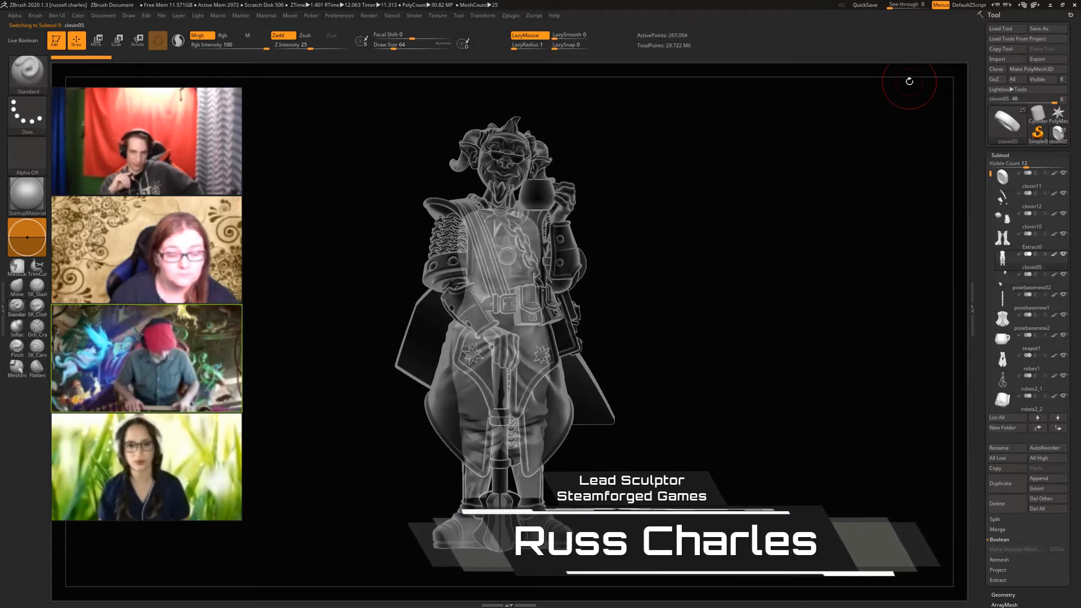
key("ctrl+shift+s")
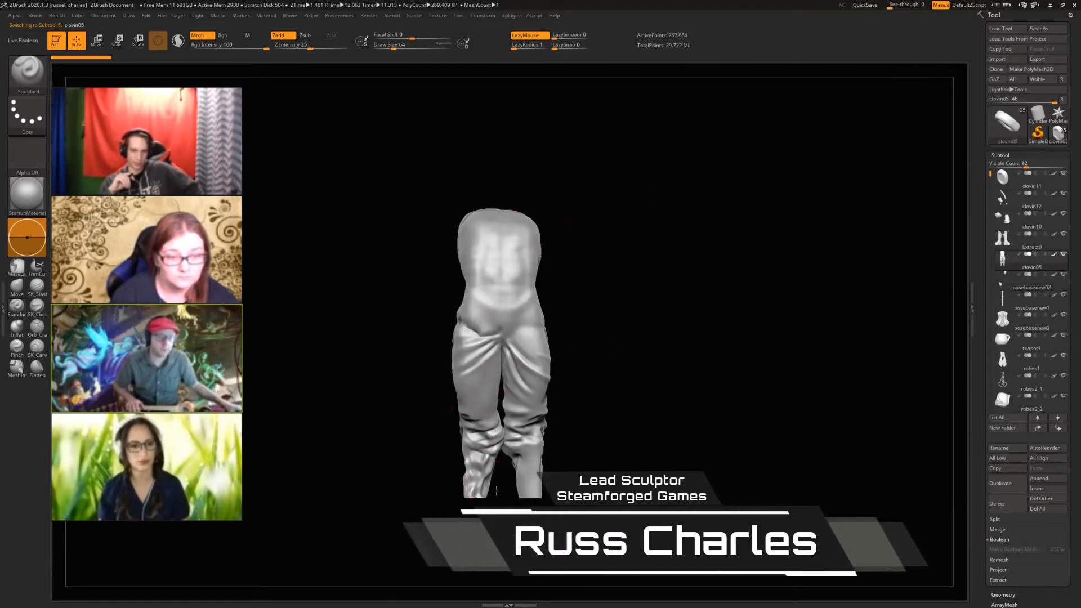
key("ctrl+shift+s")
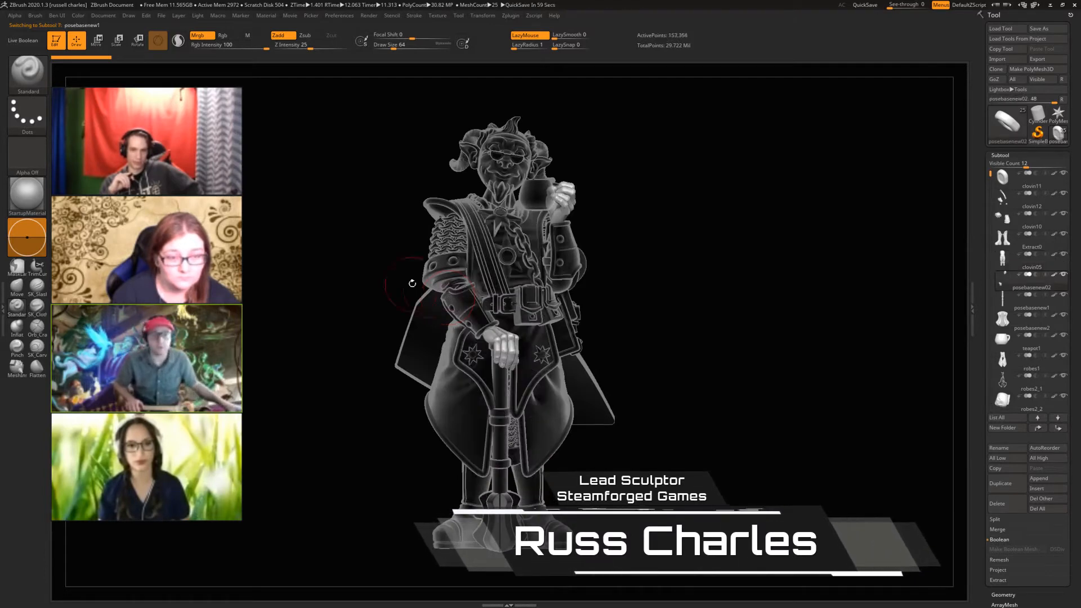
Step through the following subtools to robes1, then display the whole character solid without ghosting
key("Down")
key("Down")
key("Down")
key("Down")
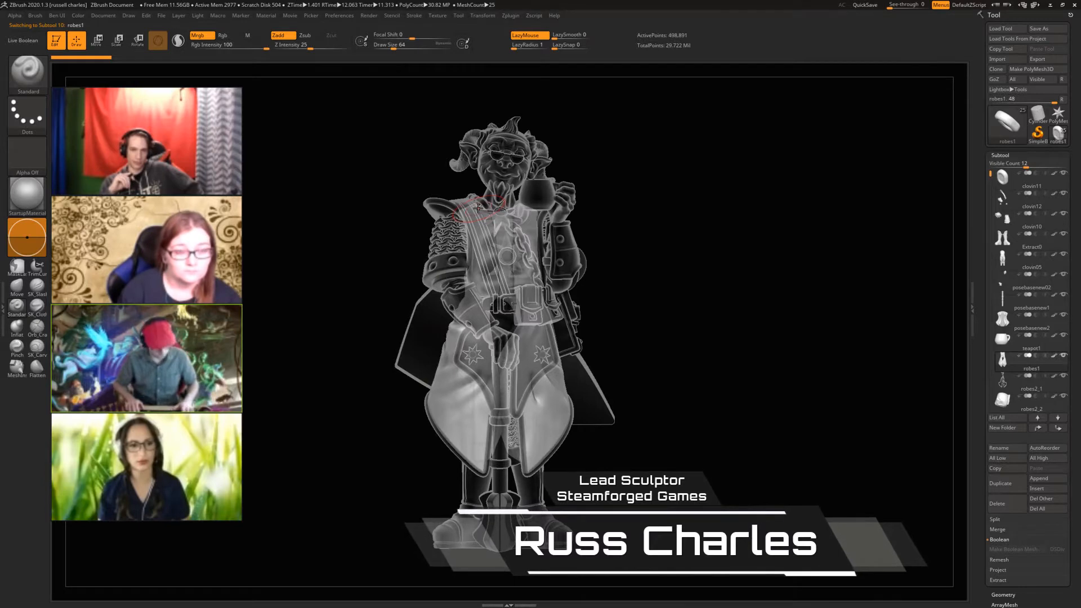
key("ctrl+shift+t")
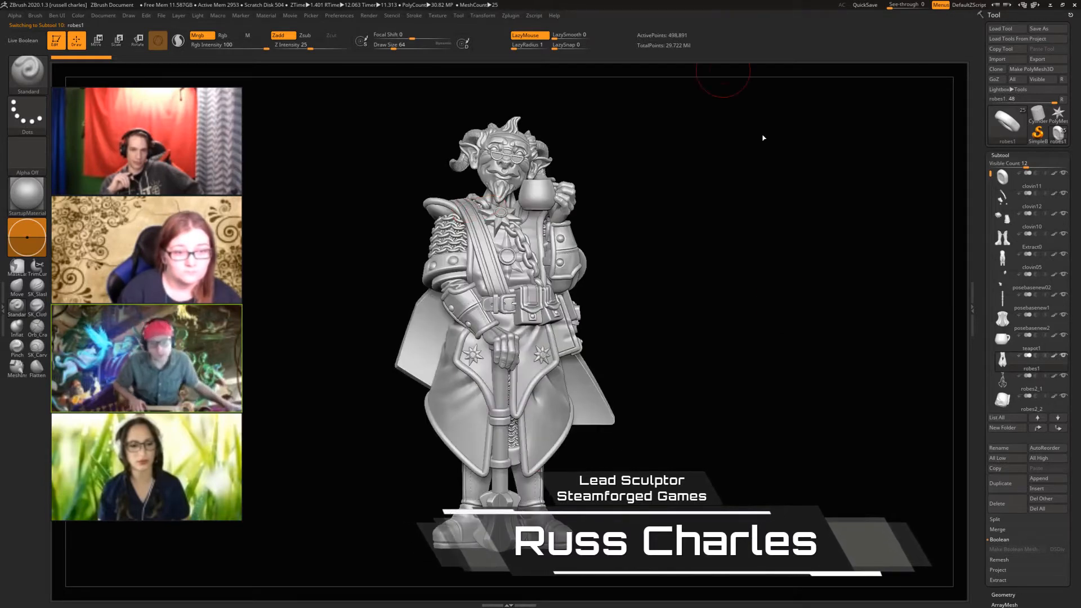
Examine the whole character from the side, three-quarter and front angles, including the backpack, cloak and raised mug
mouse_move(764, 138)
left_mouse_down()
mouse_move(322, 228)
mouse_move(374, 198)
mouse_move(364, 225)
mouse_move(377, 218)
mouse_move(309, 138)
left_mouse_up()
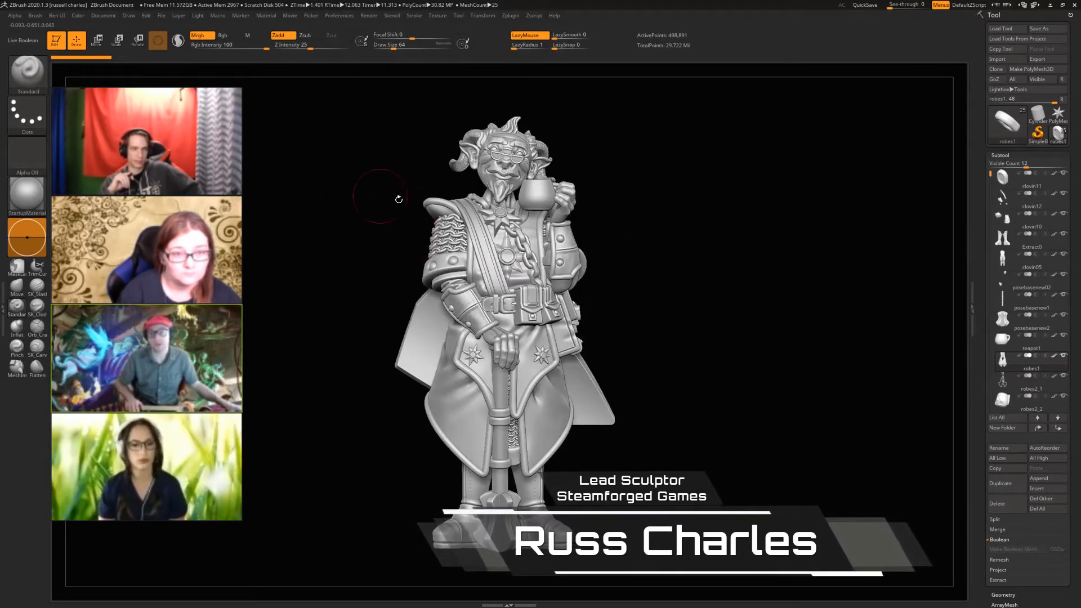
left_click_drag(325, 252, 501, 192)
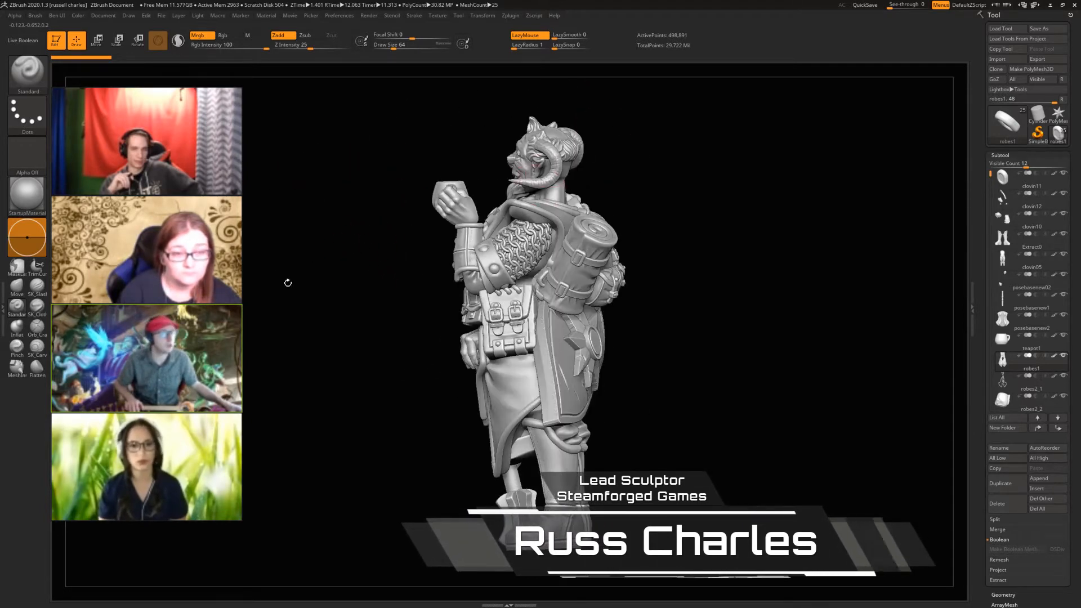
left_click_drag(287, 282, 358, 389)
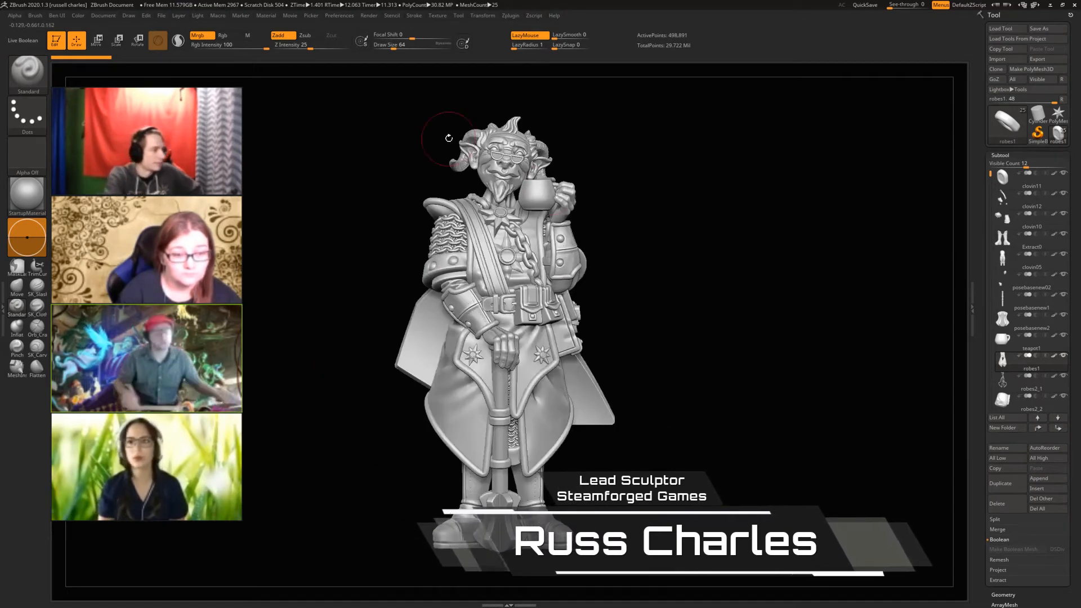
left_click_drag(340, 362, 290, 325)
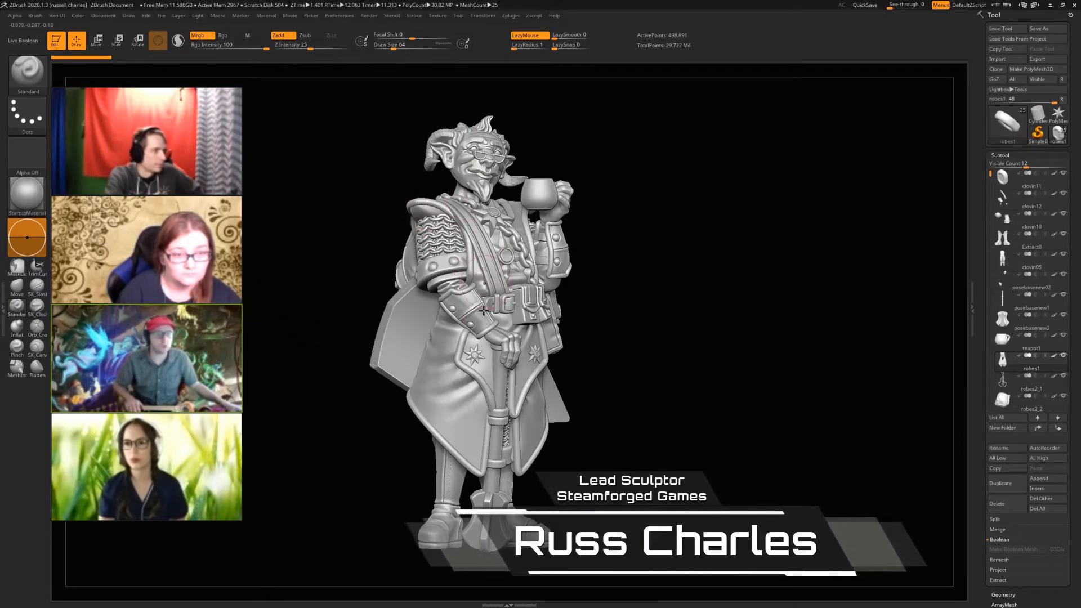
left_click_drag(304, 316, 487, 496)
left_click_drag(357, 420, 285, 270)
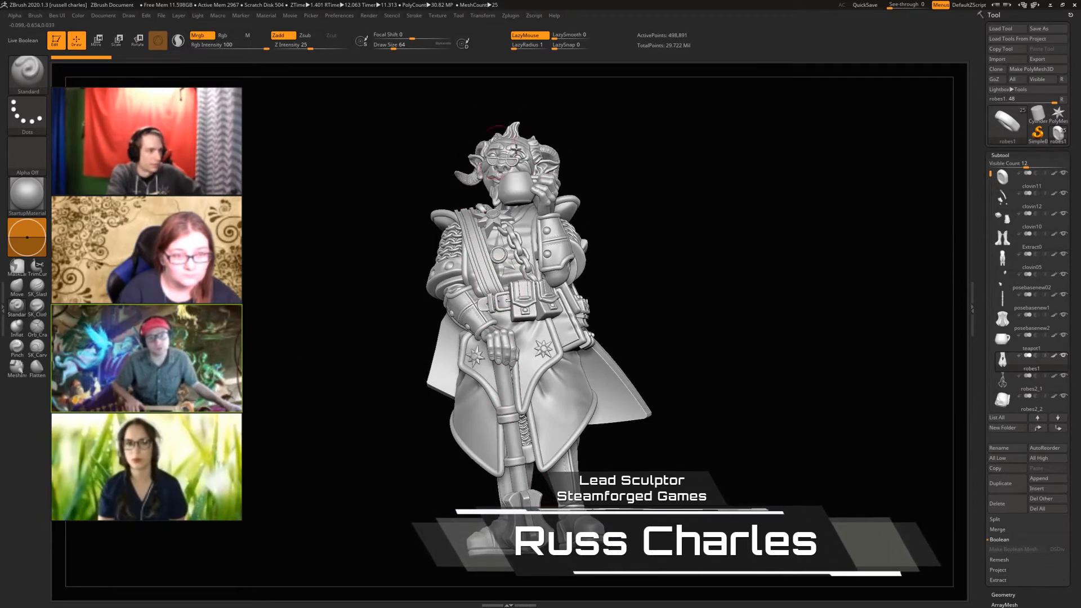
mouse_move(260, 284)
left_mouse_down()
mouse_move(277, 284)
mouse_move(278, 321)
mouse_move(289, 313)
mouse_move(277, 274)
mouse_move(445, 274)
left_mouse_up()
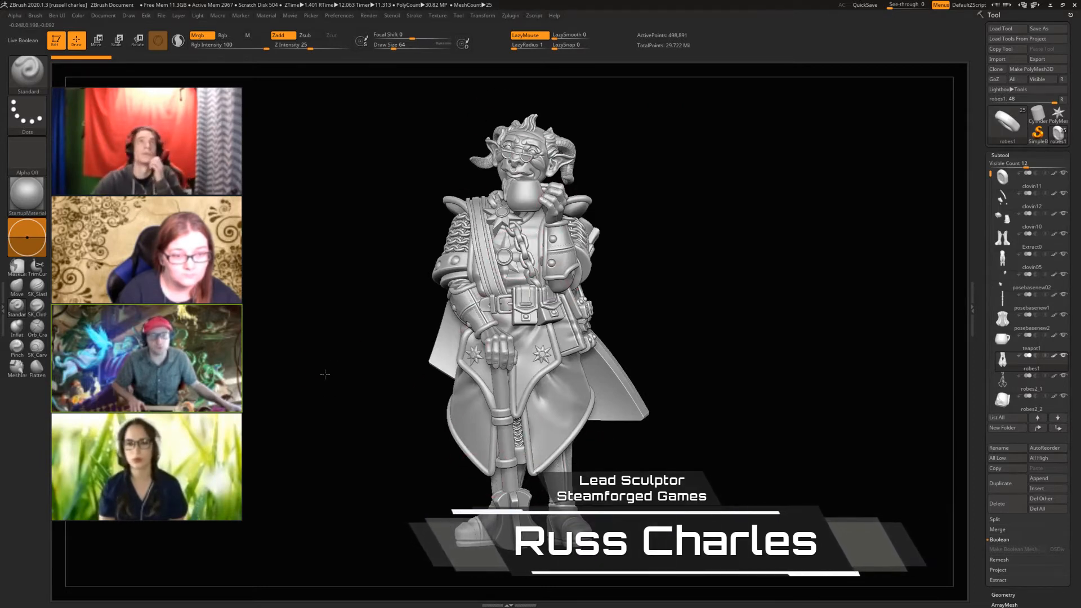
left_click_drag(333, 353, 273, 306)
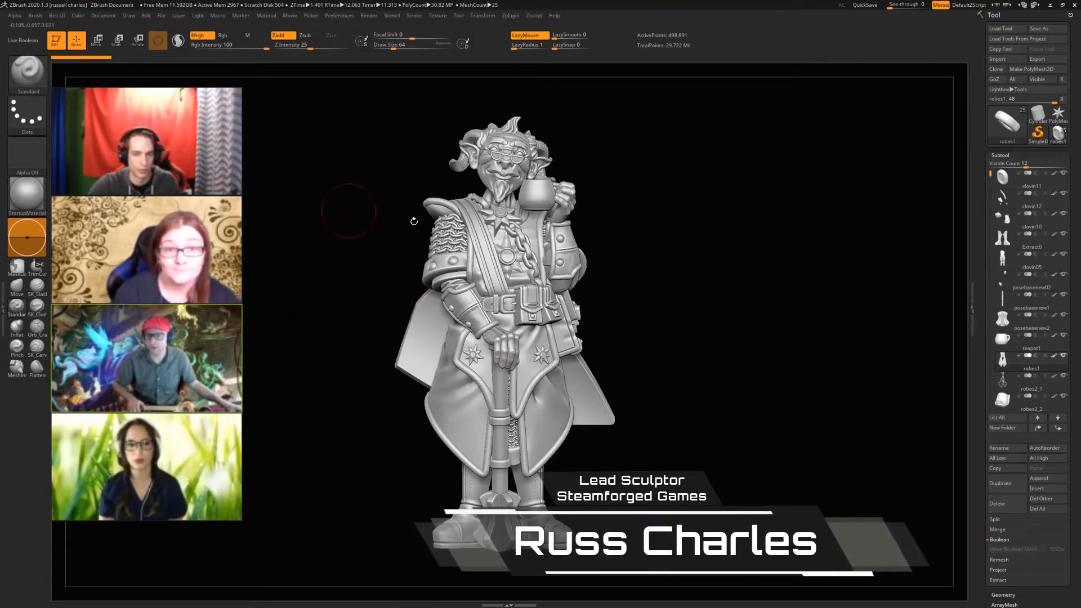
Select the head-and-arms subtool Merged_Extract18_01, isolate it and frame it to inspect the face
left_click_drag(424, 169, 343, 160)
right_click(520, 199)
left_click(535, 164, "alt")
left_click_drag(429, 133, 418, 155)
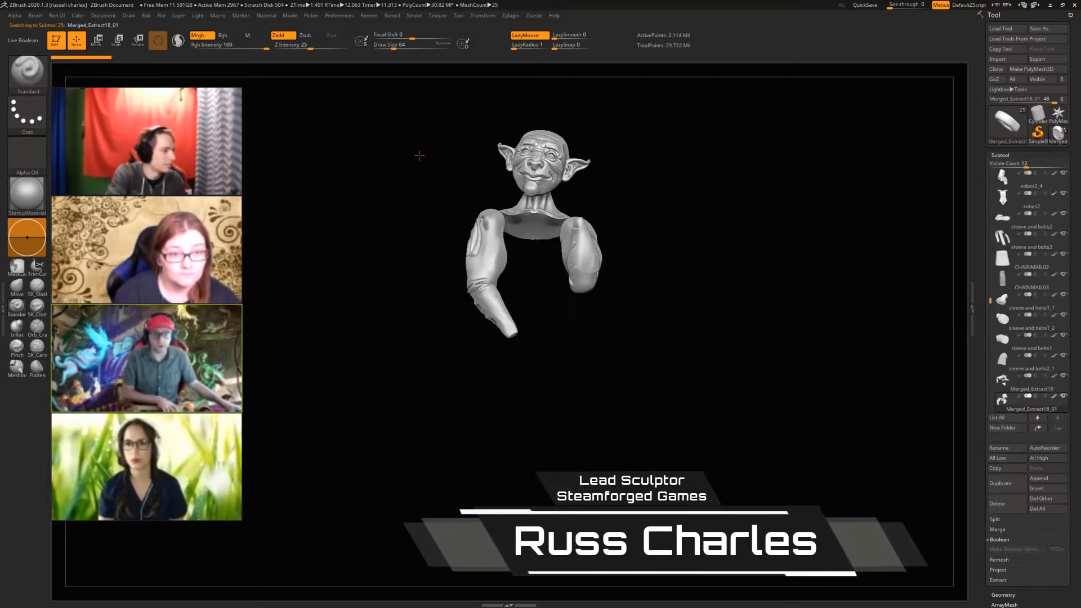
key("f")
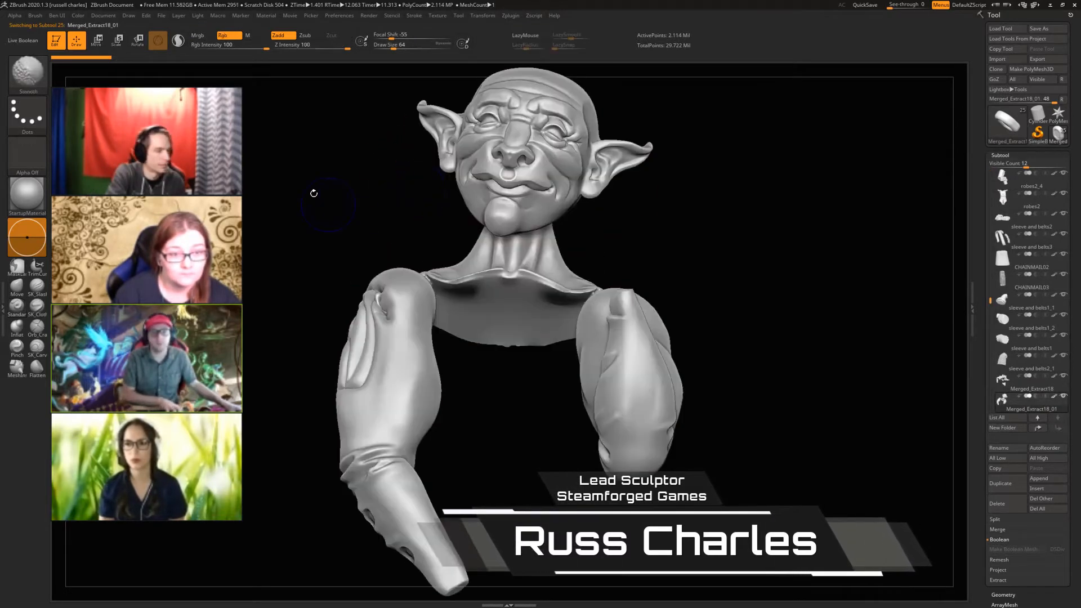
left_click_drag(276, 292, 236, 282)
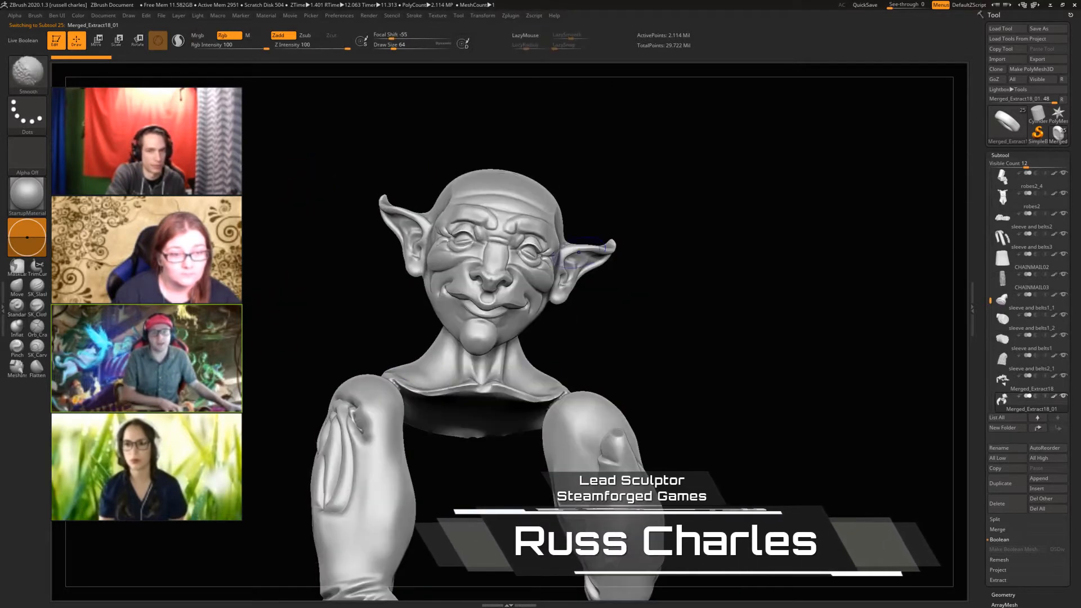
Switch to the separate horned head with glasses, select its bald head subtool PM3D_Sphere3D_6 and isolate it
left_click_drag(687, 179, 687, 180)
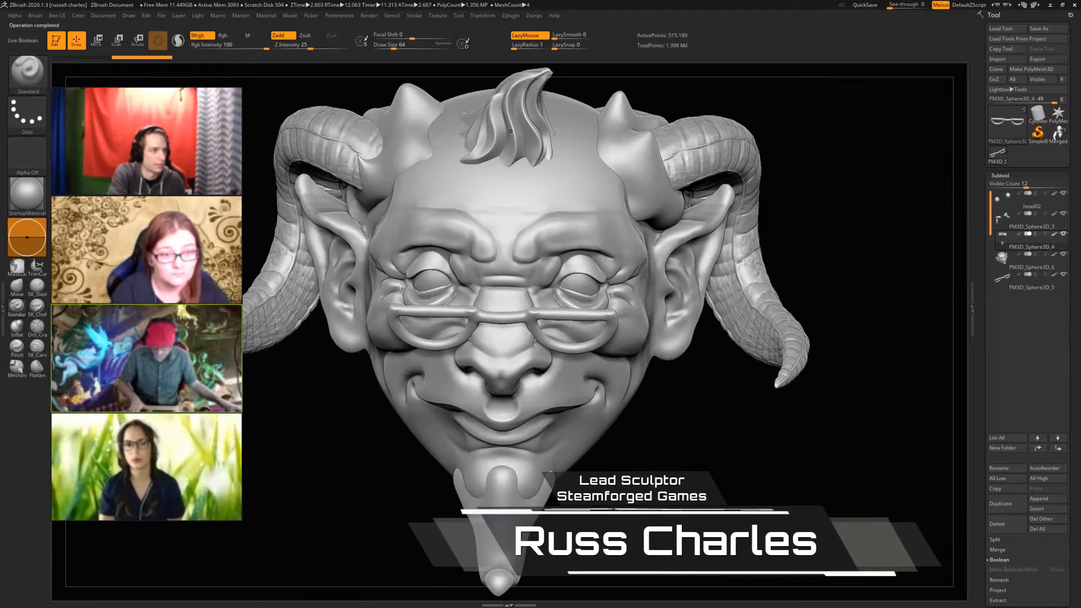
left_click_drag(511, 131, 473, 102, "alt")
mouse_move(479, 293)
left_mouse_down()
mouse_move(336, 300)
mouse_move(488, 357)
mouse_move(394, 307)
mouse_move(391, 346)
mouse_move(361, 323)
left_mouse_up()
left_click(504, 285, "alt")
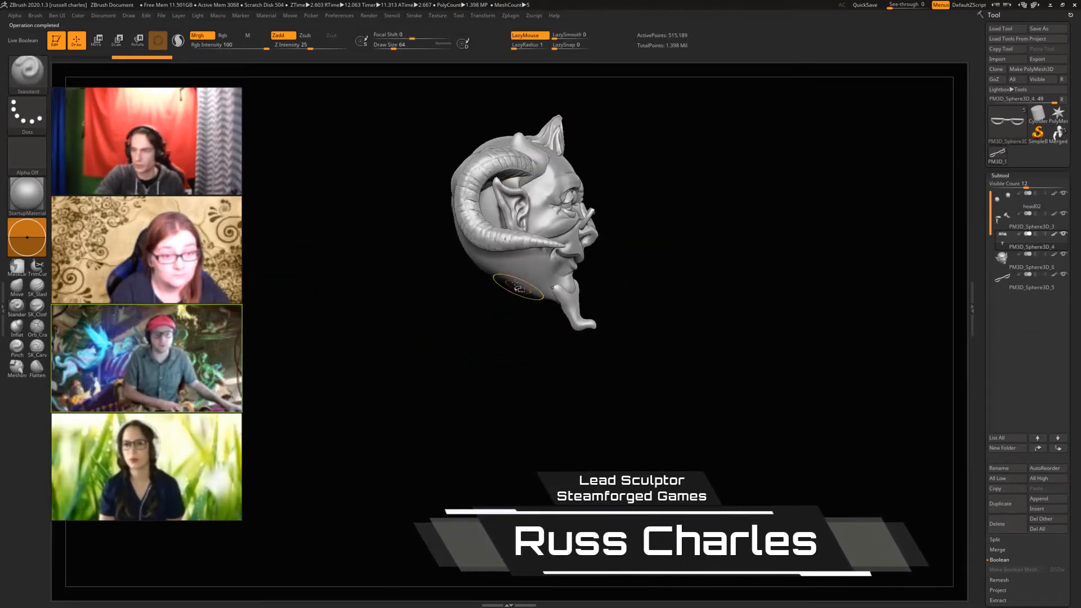
left_click_drag(417, 299, 549, 299)
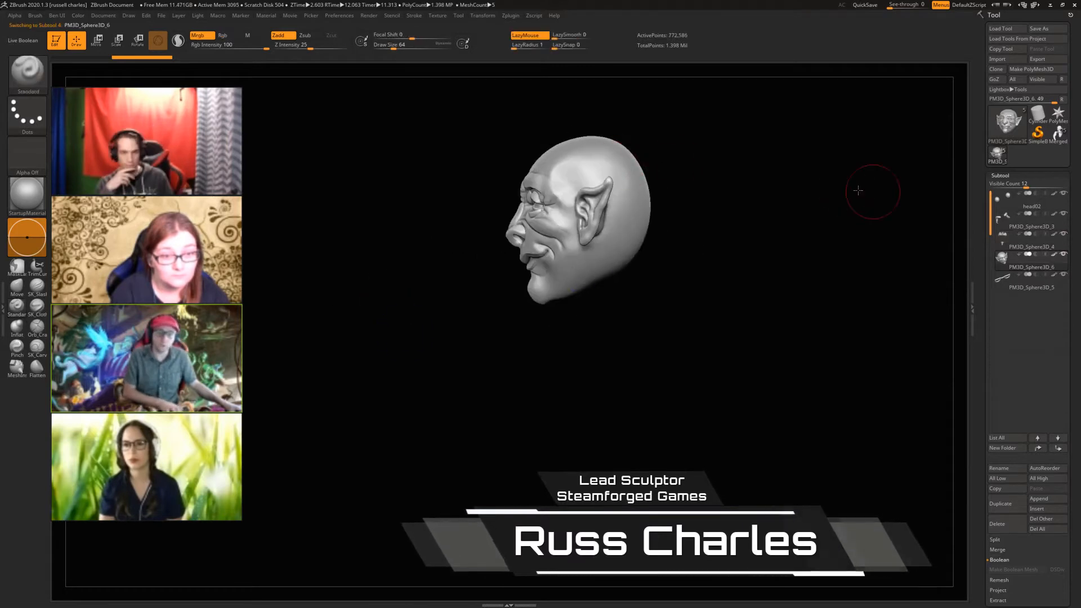
Examine the isolated bald head from the front, side and three-quarter angles
left_click_drag(871, 191, 514, 126)
mouse_move(316, 233)
left_mouse_down()
mouse_move(489, 156)
mouse_move(445, 197)
mouse_move(675, 223)
mouse_move(934, 167)
left_mouse_up()
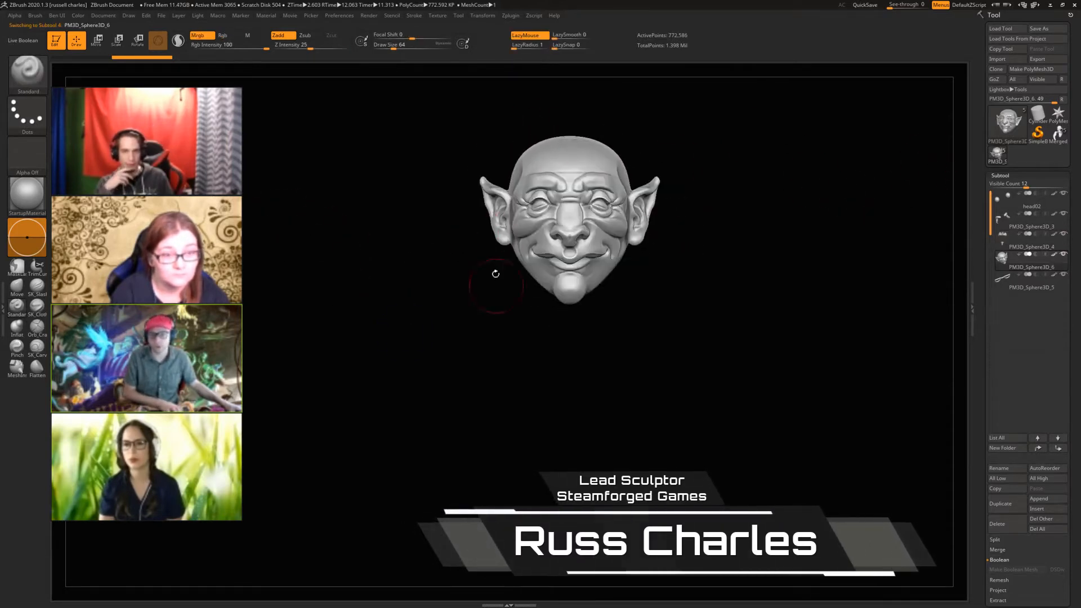
left_click_drag(505, 300, 756, 361, "alt")
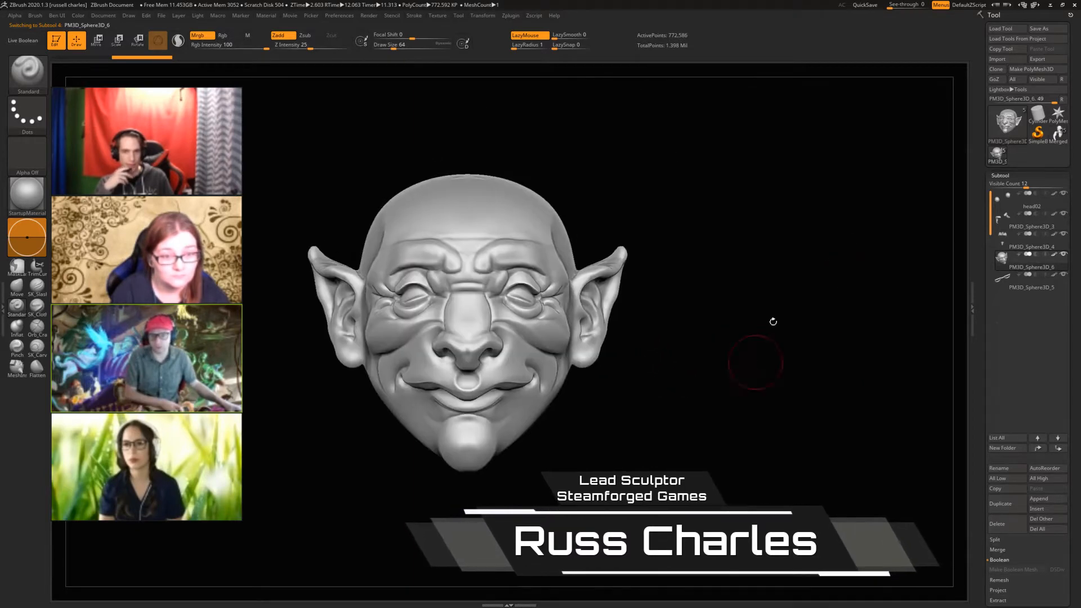
left_click_drag(872, 332, 766, 344)
key("shift+f")
key("shift+f")
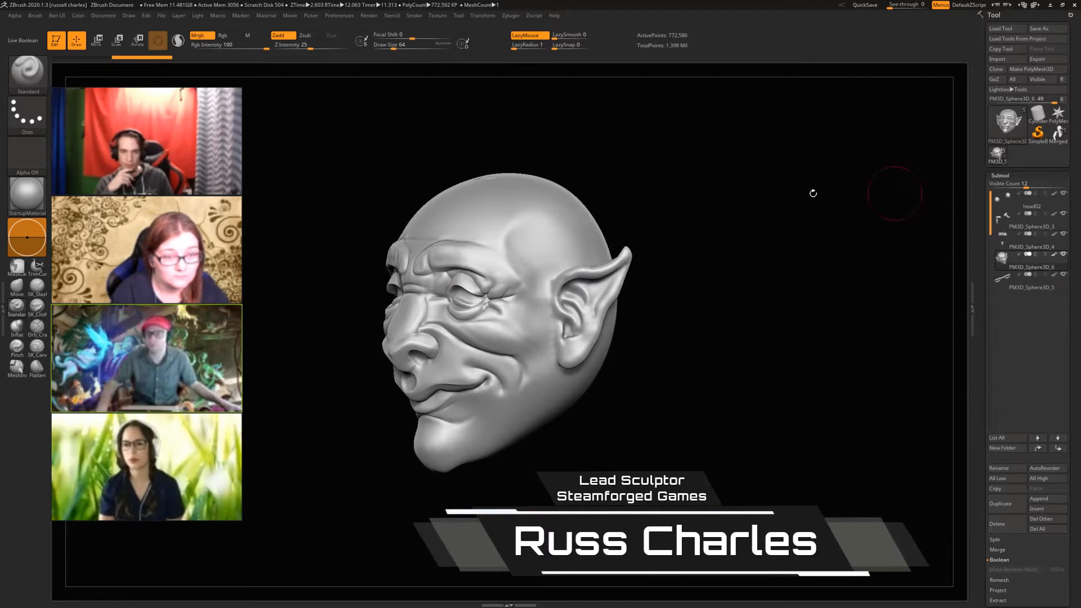
left_click_drag(820, 187, 817, 187, "shift")
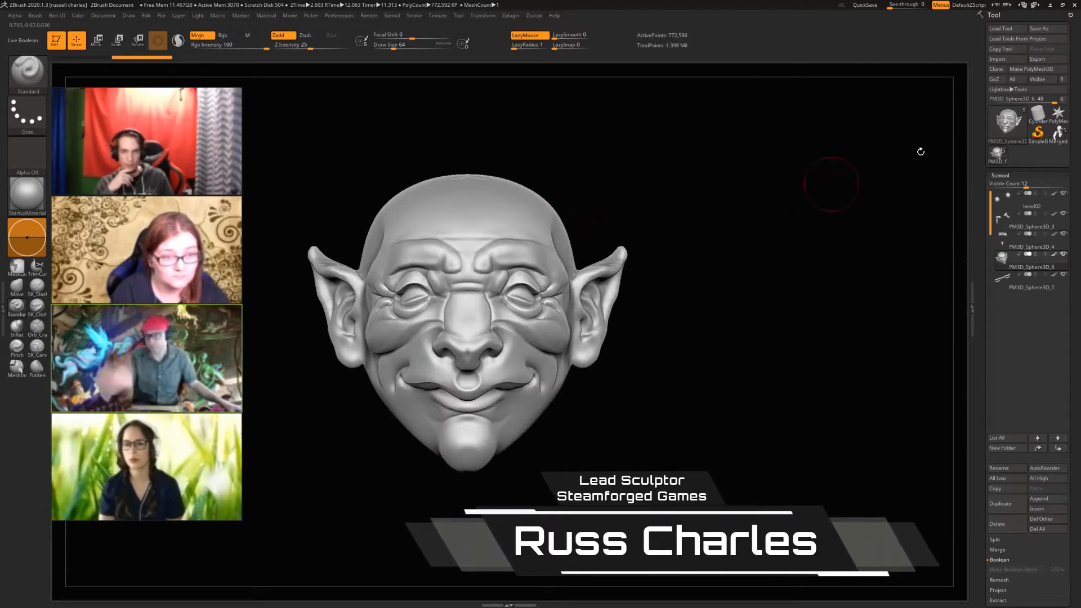
Load a Sphere3D primitive as the active tool and convert it to a PolyMesh3D
left_click(1039, 112)
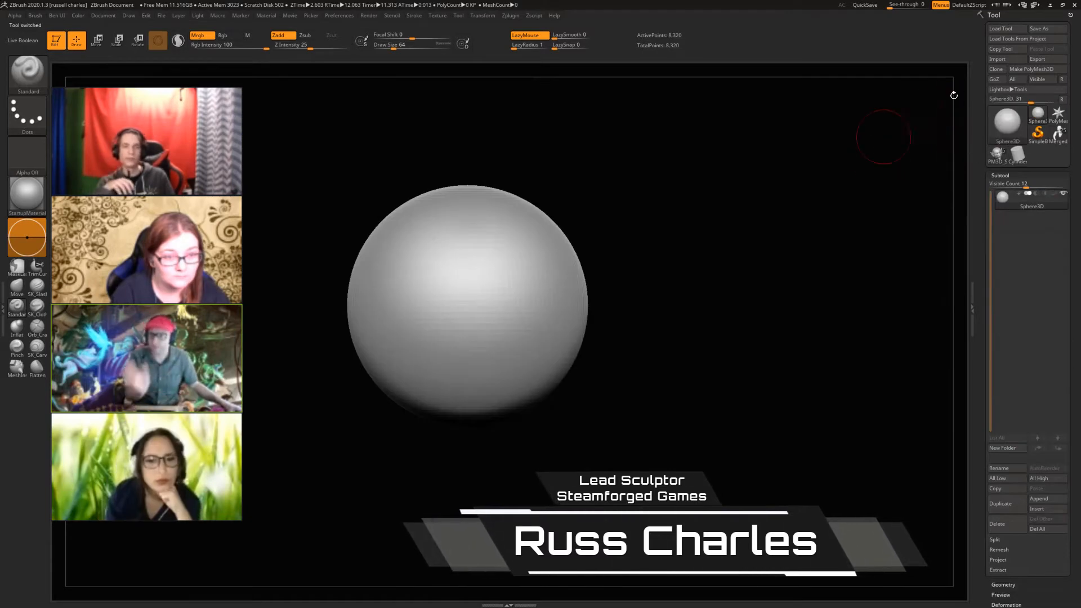
left_click(1028, 70)
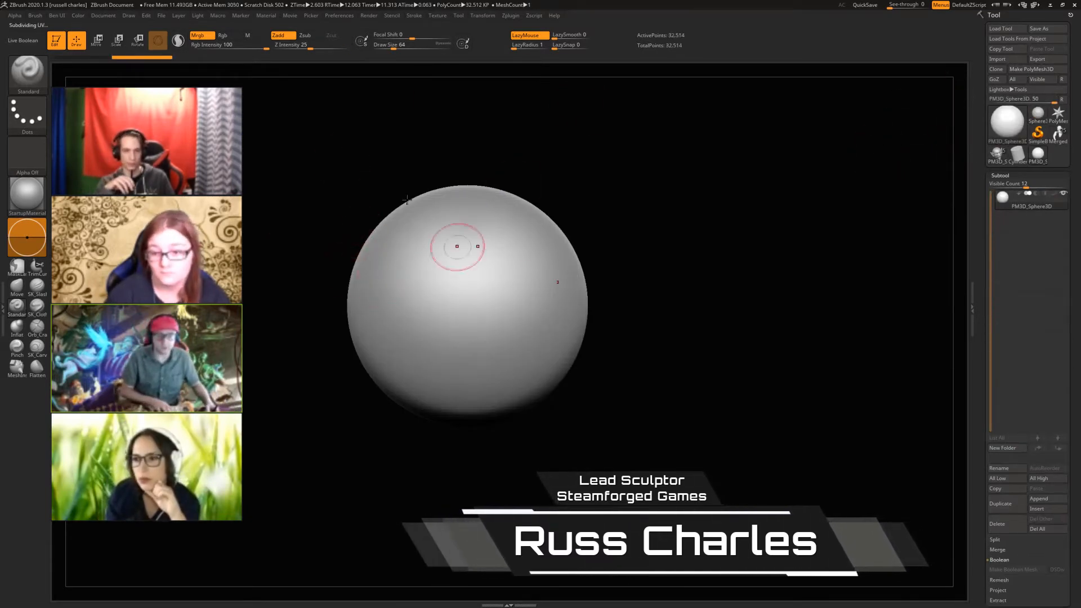
Turn on the polyframe display for the sphere and inspect its polygon grid up close and as a whole
key("shift+f")
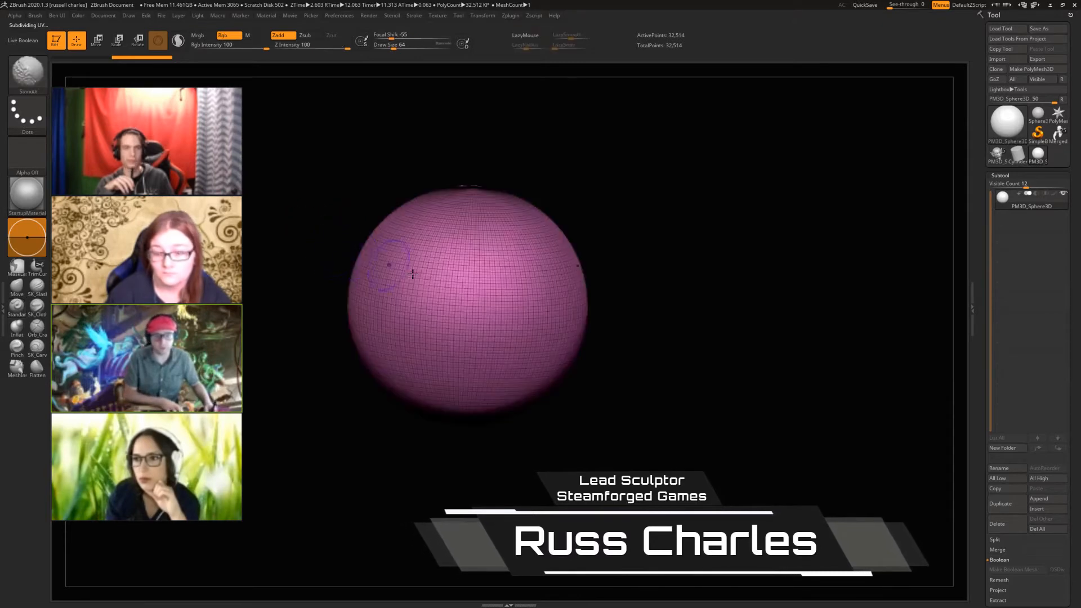
key("shift+f")
left_click_drag(336, 263, 285, 260)
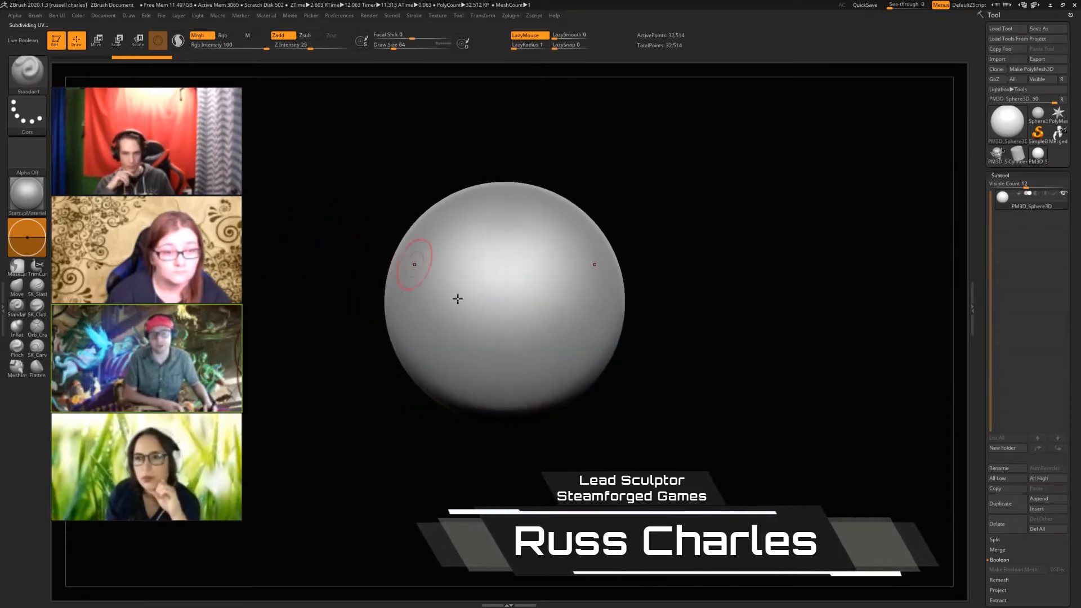
key("shift+f")
scroll(428, 264, "up", 7)
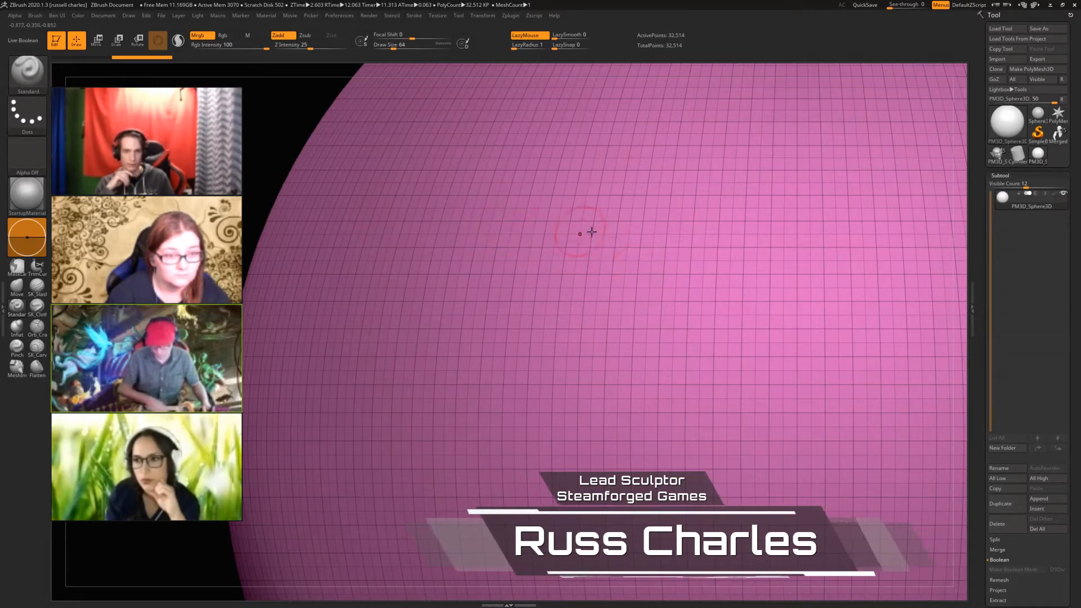
scroll(650, 234, "down", 8)
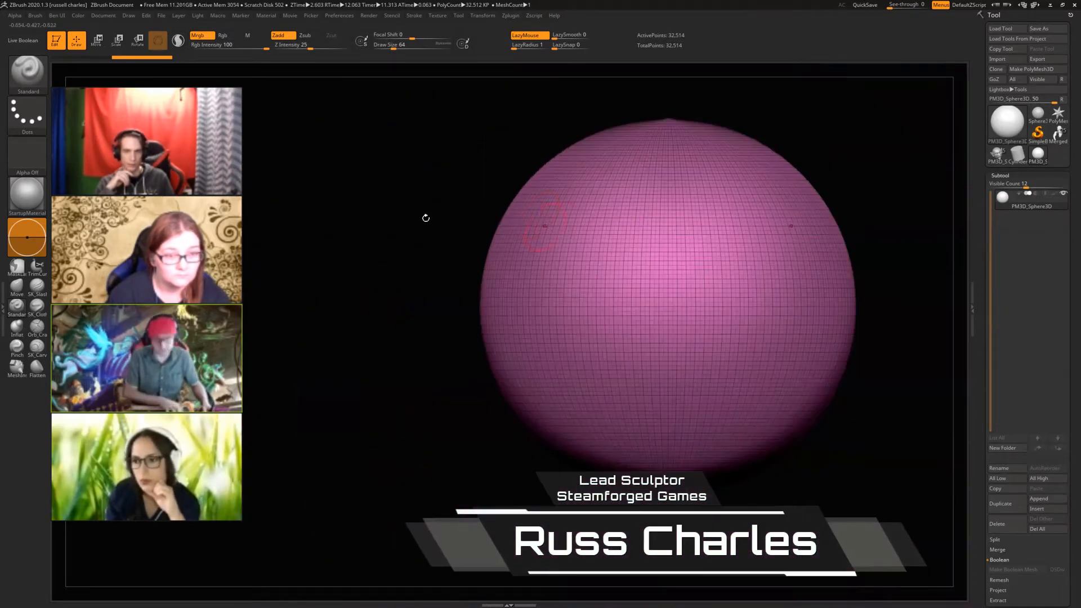
Turn off the polyframe display and carve a wavy groove across the sphere with the SK_Slash brush
key("shift+f")
left_click_drag(418, 218, 315, 214, "alt")
left_click(38, 288)
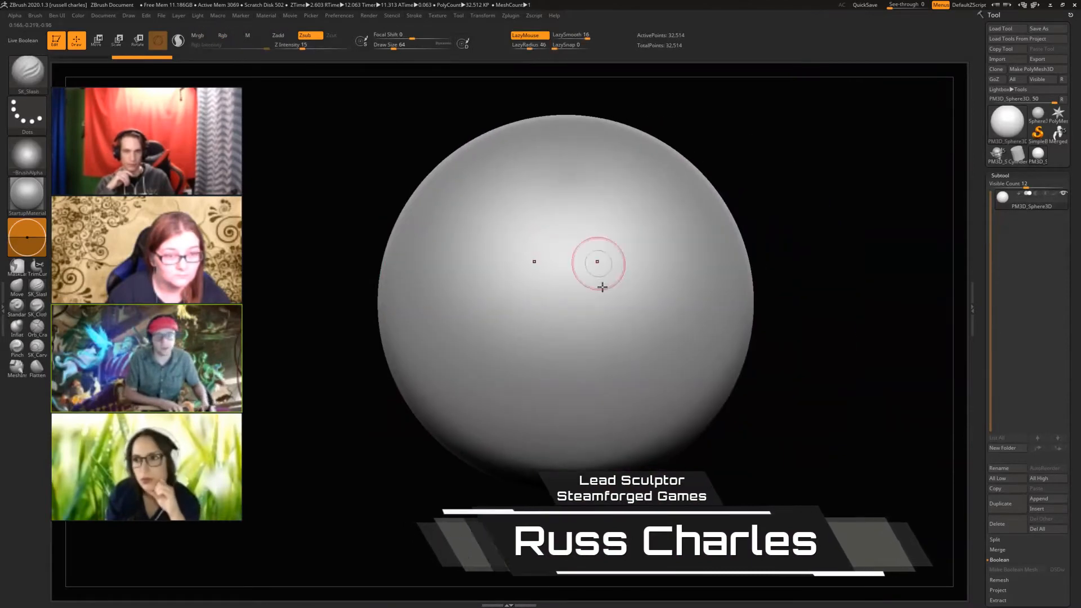
left_click_drag(755, 264, 429, 282)
left_click_drag(295, 248, 339, 247)
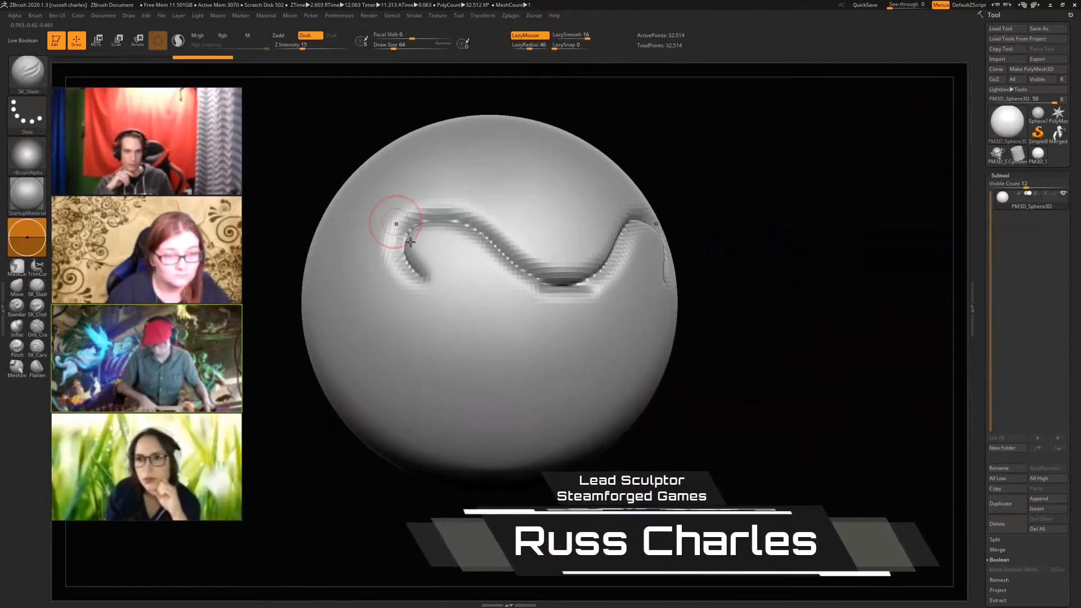
scroll(411, 242, "up", 5)
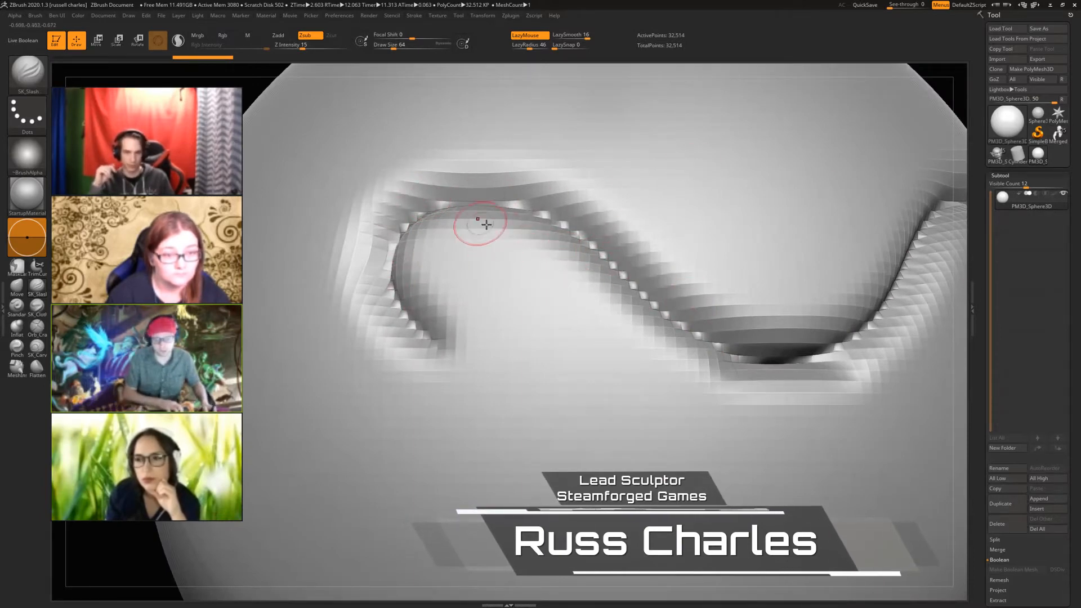
Subdivide the grooved sphere three times to refine its faceted surface
key("ctrl+d")
key("ctrl+d")
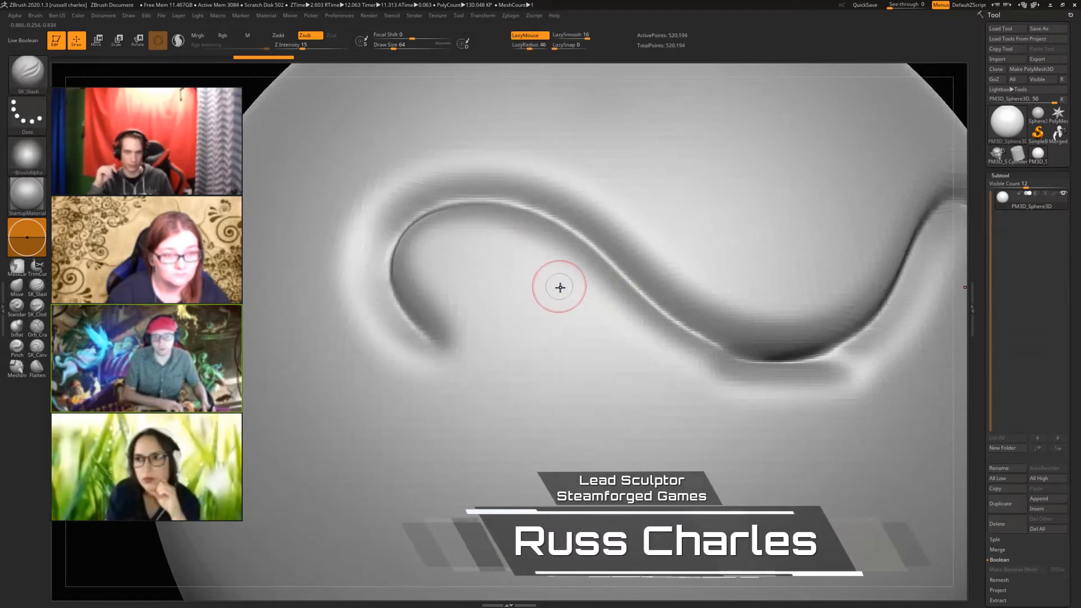
key("ctrl+d")
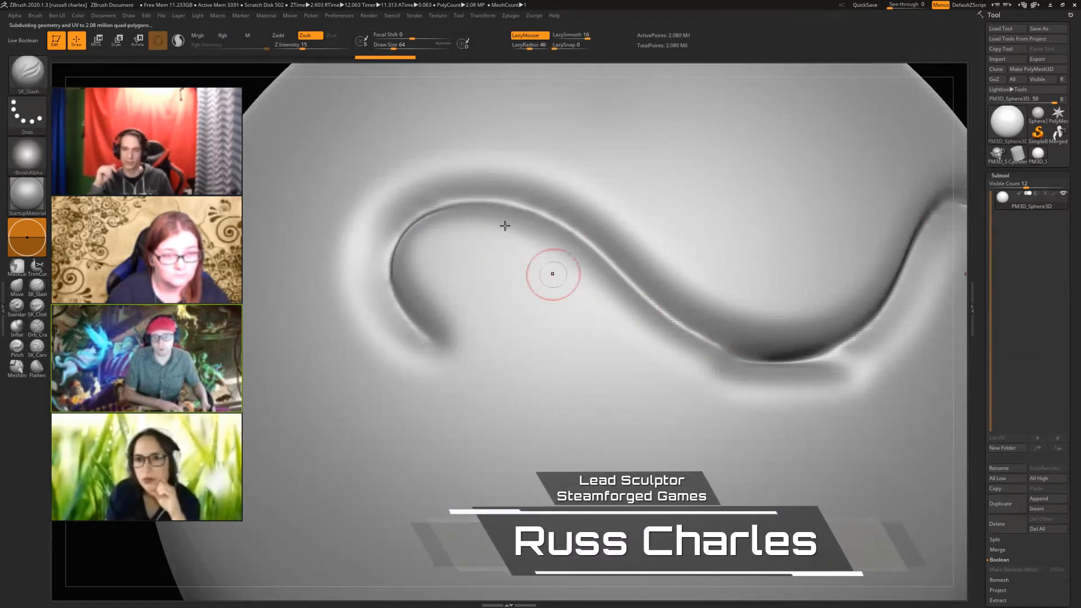
Undo the subdivisions and the carved groove, and frame the whole sphere
key("ctrl+z")
key("ctrl+z")
key("ctrl+z")
key("ctrl+z")
key("ctrl+z")
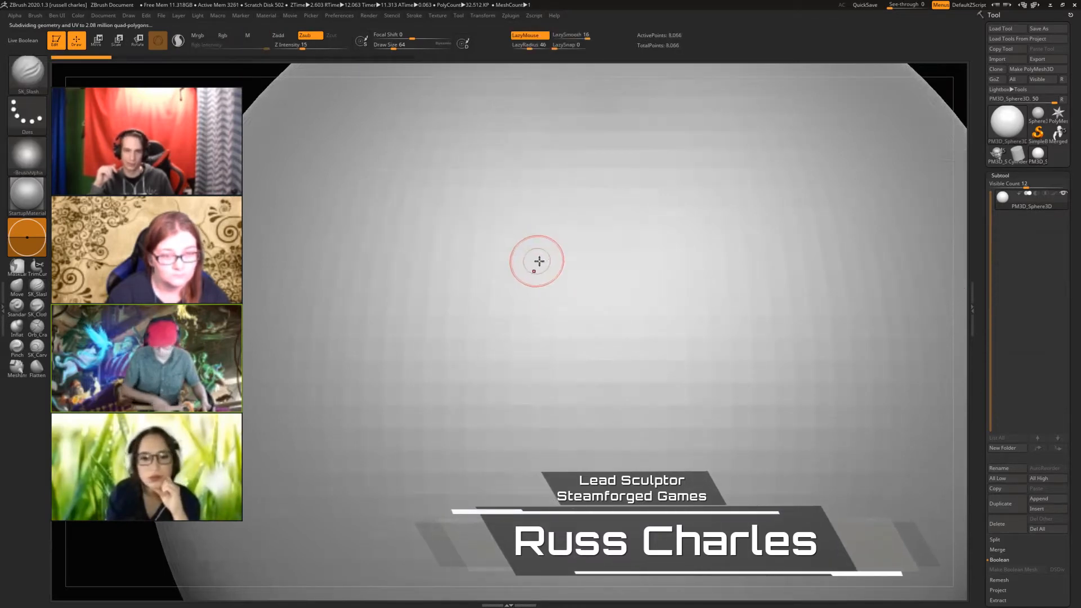
key("f")
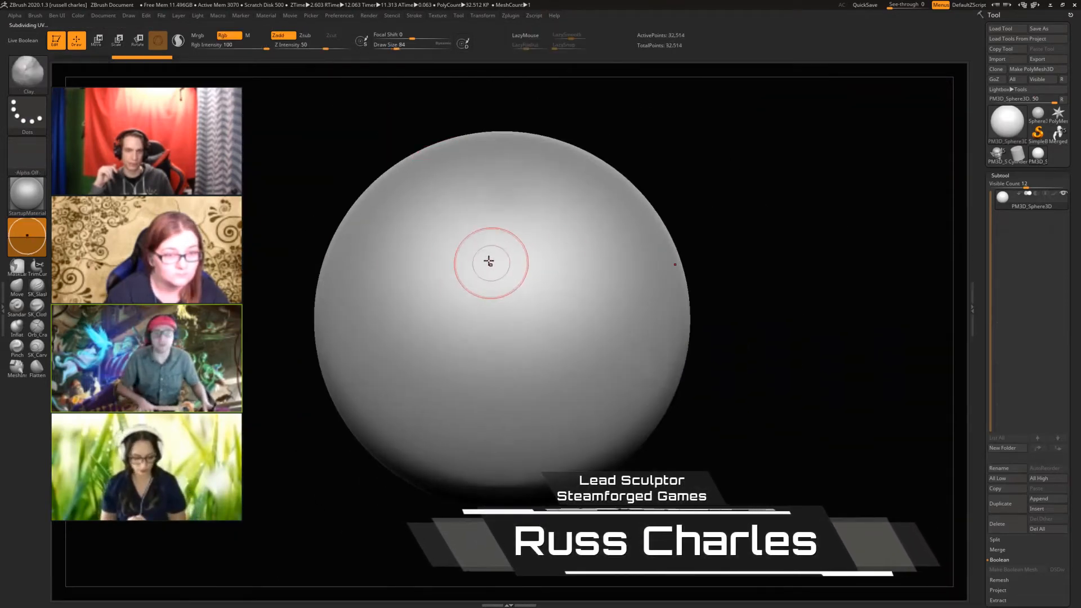
Build up symmetrical brow ridges and cheek masses on the sphere with the Clay brush, and hollow the areas beneath the cheeks
mouse_move(488, 260)
left_mouse_down()
mouse_move(535, 258)
mouse_move(466, 249)
mouse_move(557, 260)
mouse_move(498, 257)
left_mouse_up()
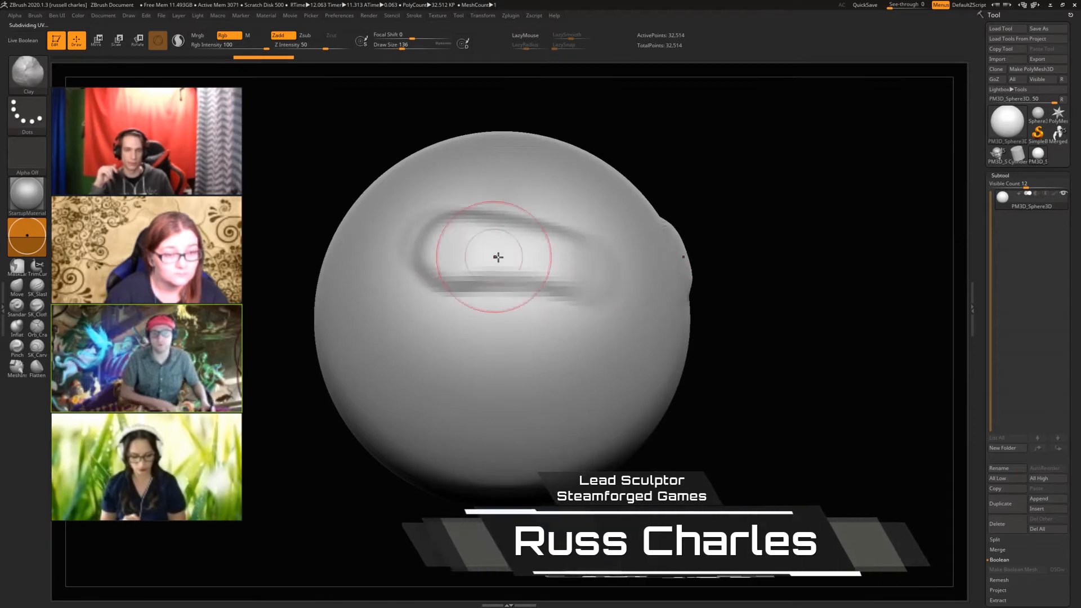
left_click_drag(350, 204, 308, 215)
mouse_move(540, 276)
left_mouse_down()
mouse_move(625, 288)
mouse_move(522, 244)
mouse_move(603, 253)
mouse_move(528, 262)
left_mouse_up()
left_click_drag(394, 315, 384, 329)
mouse_move(516, 360)
left_mouse_down()
mouse_move(603, 359)
mouse_move(488, 358)
mouse_move(523, 381)
mouse_move(463, 333)
mouse_move(479, 360)
left_mouse_up()
mouse_move(338, 349)
left_mouse_down()
mouse_move(392, 365)
mouse_move(386, 380)
mouse_move(454, 439)
mouse_move(464, 433)
left_mouse_up()
left_click_drag(250, 364, 152, 366)
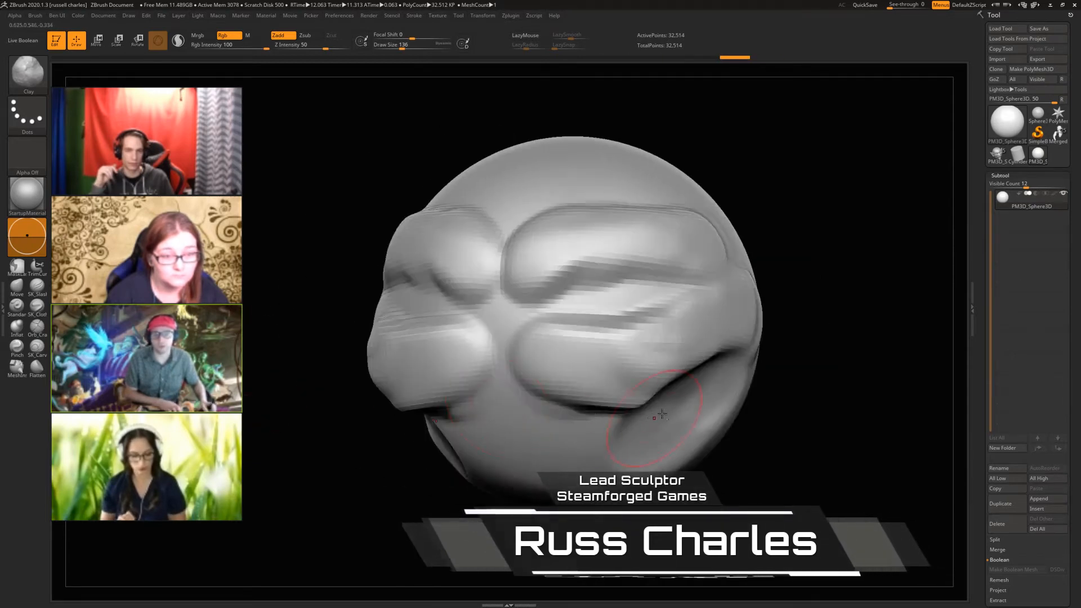
mouse_move(662, 414)
left_mouse_down()
mouse_move(728, 403)
mouse_move(713, 388)
left_mouse_up()
Add a nose bridge between the brows and cheeks with the Clay brush
mouse_move(705, 283)
left_mouse_down("alt")
mouse_move(768, 282)
mouse_move(732, 285)
left_mouse_up("alt")
left_click_drag(288, 281, 389, 295)
left_click_drag(501, 313, 503, 366)
mouse_move(355, 361)
left_mouse_down()
mouse_move(288, 352)
mouse_move(344, 319)
left_mouse_up()
left_click_drag(474, 322, 481, 299)
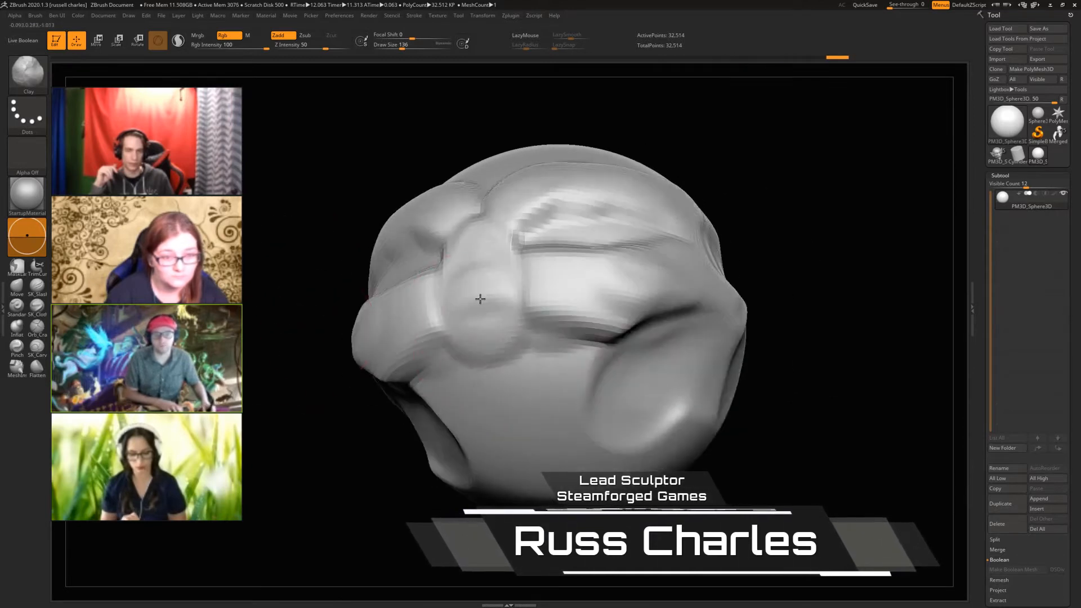
Shape the protruding mouth area, chin and jaw below the nose with the Clay brush
mouse_move(507, 343)
left_mouse_down()
mouse_move(441, 362)
mouse_move(569, 411)
mouse_move(451, 389)
mouse_move(529, 417)
mouse_move(499, 435)
mouse_move(493, 423)
mouse_move(540, 394)
mouse_move(651, 375)
mouse_move(675, 428)
mouse_move(451, 434)
left_mouse_up()
mouse_move(298, 403)
left_mouse_down()
mouse_move(482, 372)
mouse_move(578, 413)
left_mouse_up()
left_click_drag(647, 366, 295, 323)
left_click_drag(239, 287, 287, 239, "alt")
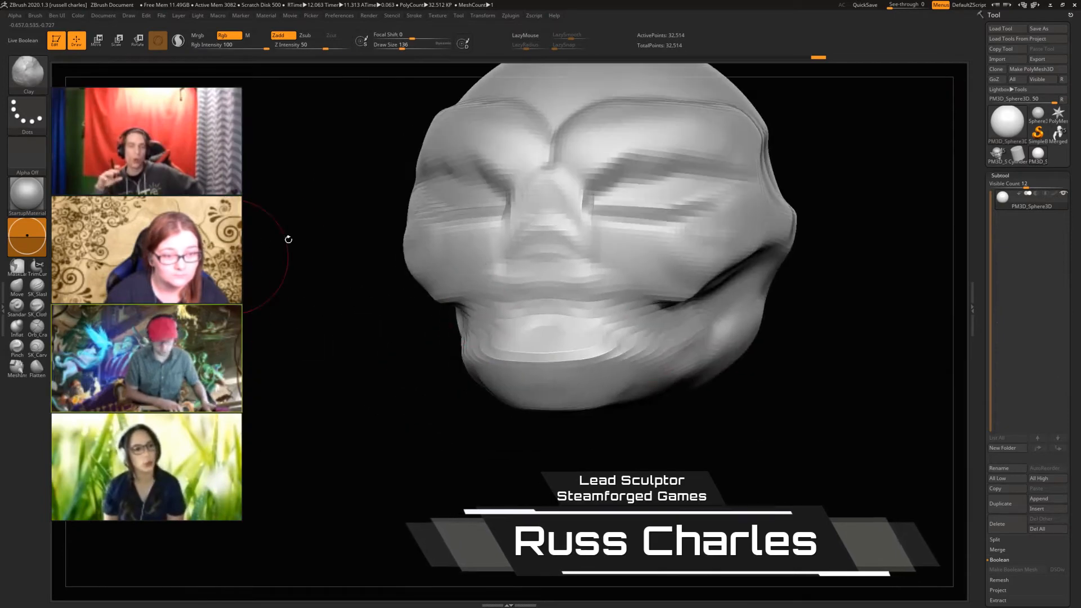
Subdivide the head once and smooth the rough clay forms of the face
key("ctrl+d")
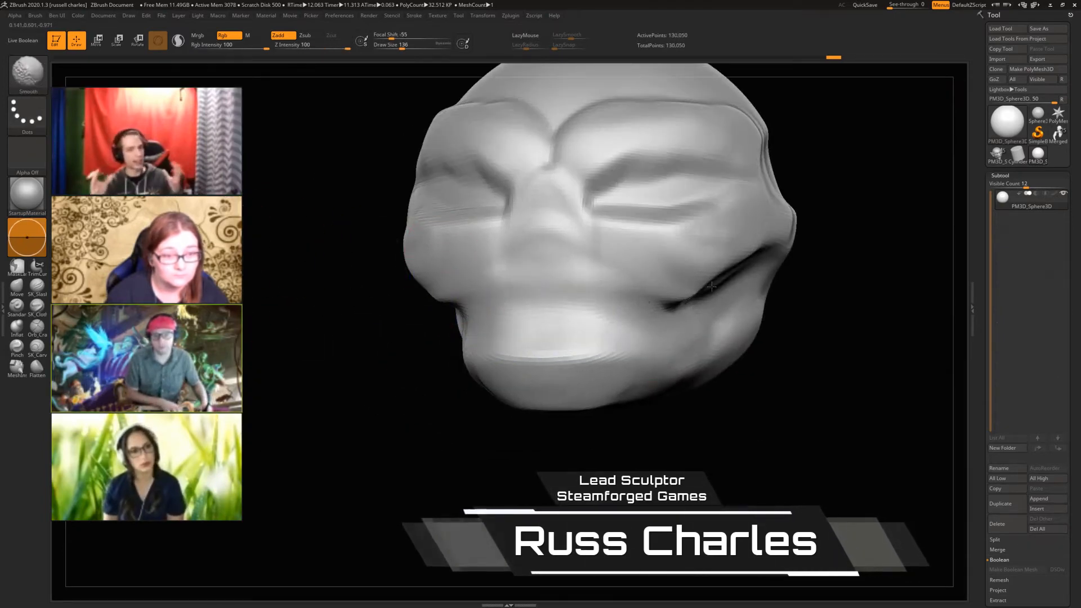
left_click_drag(272, 235, 343, 227)
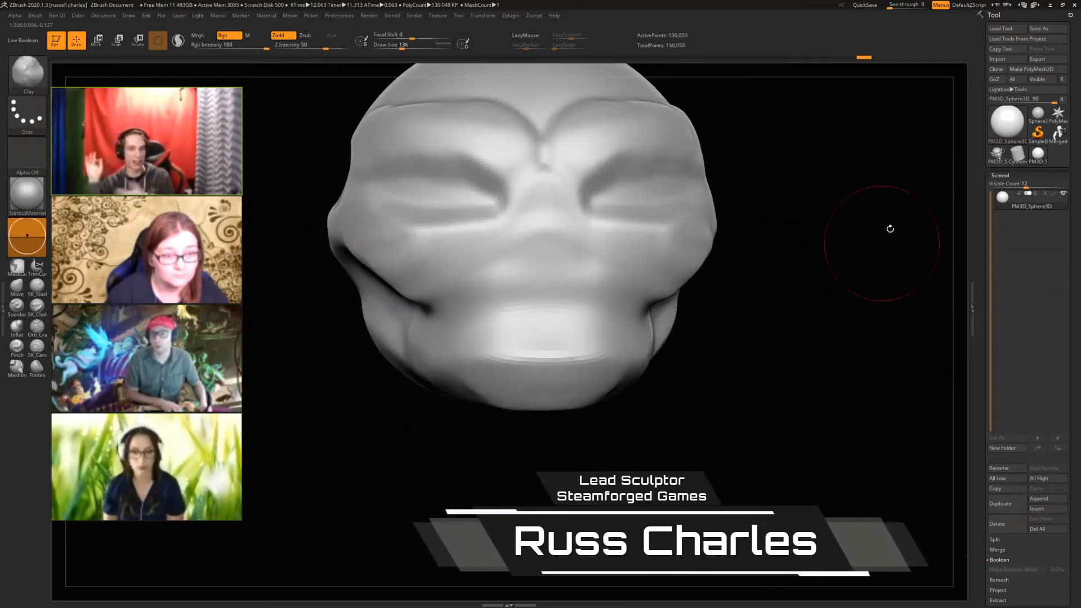
mouse_move(888, 229)
left_mouse_down()
mouse_move(772, 253)
mouse_move(266, 200)
left_mouse_up()
left_click_drag(840, 197, 476, 174)
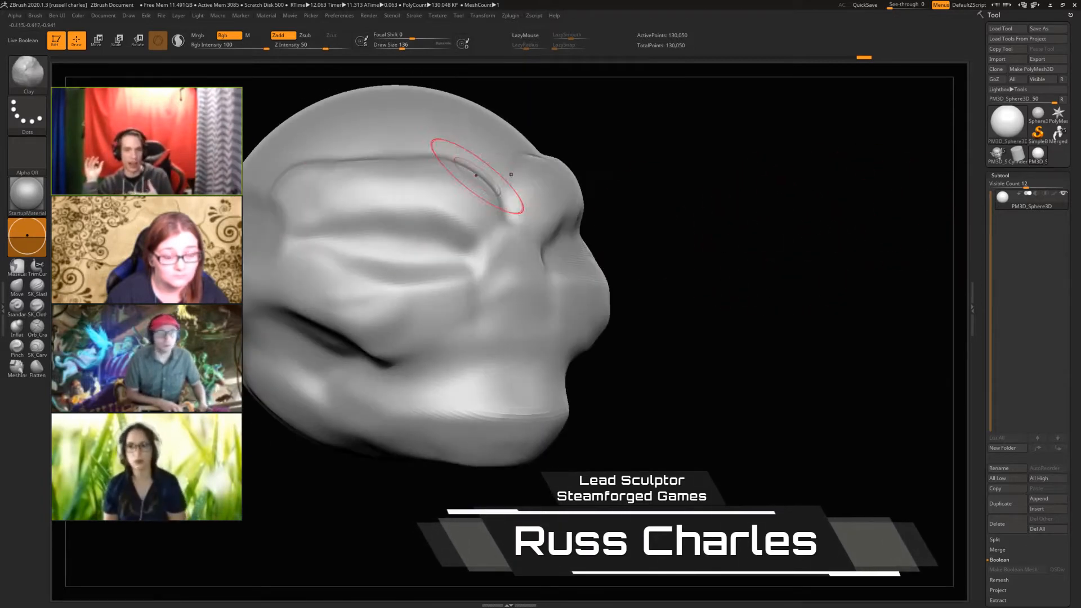
Sharpen the brow creases and cut the upper eye lines with the SK_Slash brush, smoothing the forms around them
left_click(39, 286)
mouse_move(692, 217)
left_mouse_down()
mouse_move(332, 226)
mouse_move(495, 255)
mouse_move(509, 211)
mouse_move(473, 154)
mouse_move(355, 135)
left_mouse_up()
left_click_drag(293, 121, 253, 125)
mouse_move(422, 154)
left_mouse_down("shift")
mouse_move(514, 231)
mouse_move(464, 232)
left_mouse_up("shift")
left_click_drag(349, 243, 332, 248, "shift")
left_click_drag(282, 253, 383, 256)
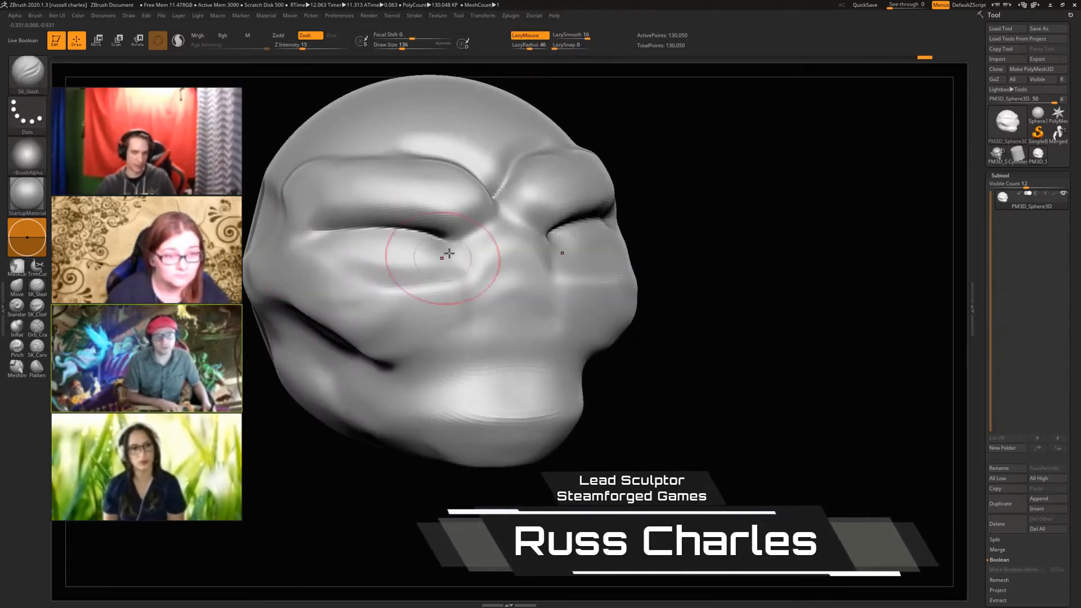
Carve the inner eye corners and lower eyelids with the SK_Slash brush, and smooth the eye area
left_click_drag(448, 254, 495, 203)
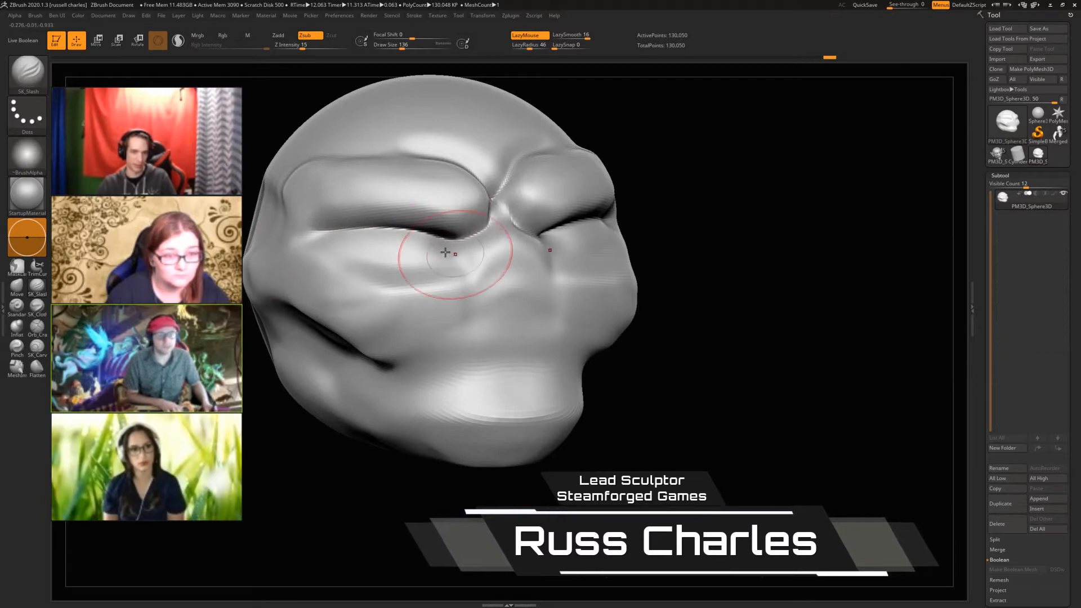
mouse_move(419, 276)
left_mouse_down()
mouse_move(316, 243)
mouse_move(313, 223)
left_mouse_up()
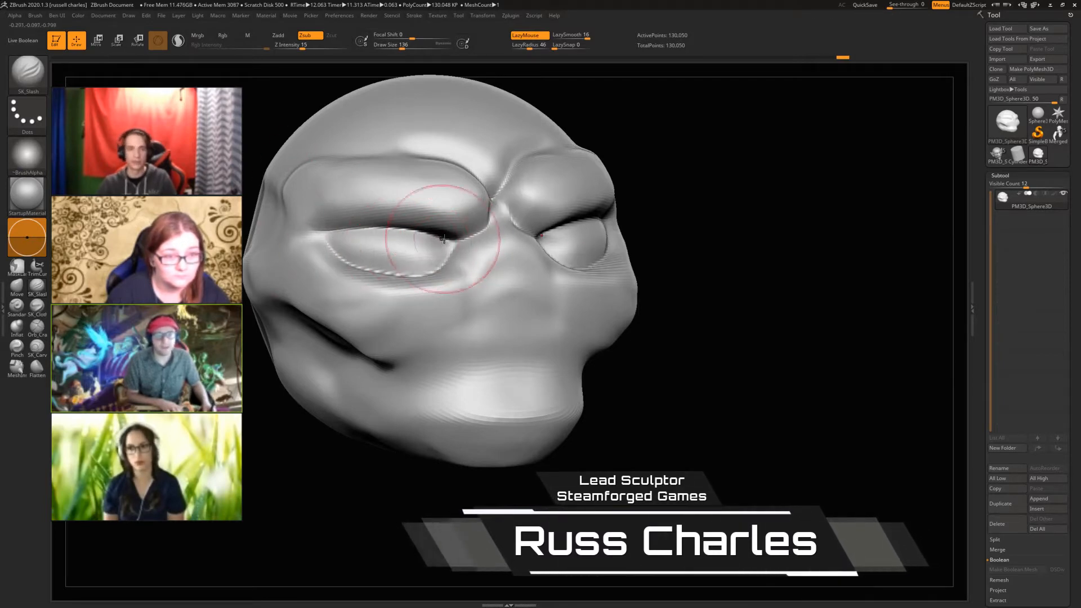
mouse_move(442, 242)
left_mouse_down()
mouse_move(361, 256)
mouse_move(326, 246)
left_mouse_up()
right_click_drag(332, 249, 231, 228)
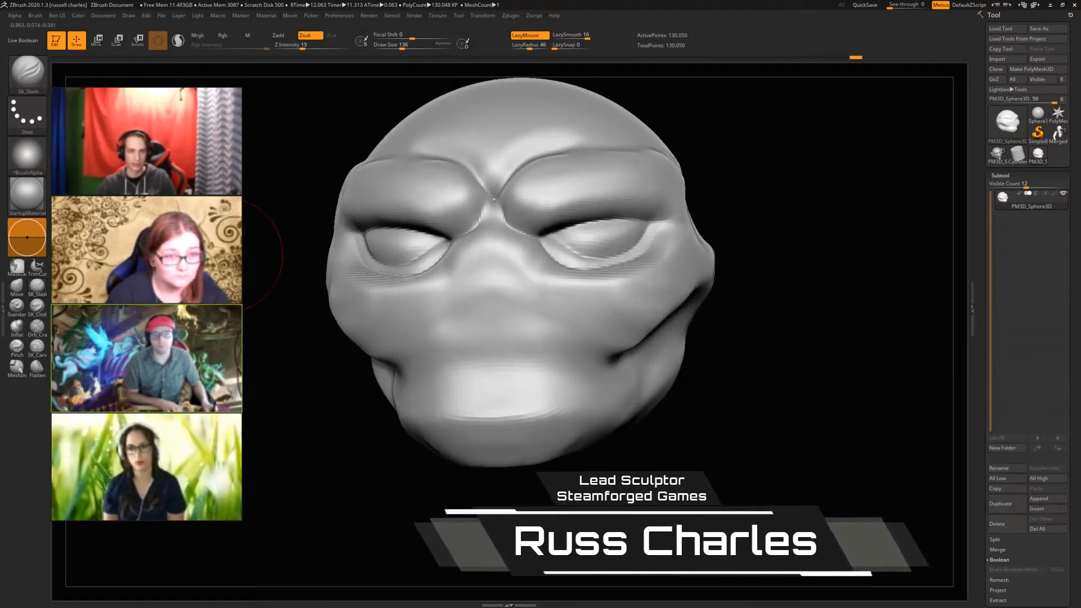
right_click_drag(631, 245, 585, 237)
left_click_drag(580, 234, 620, 225, "shift")
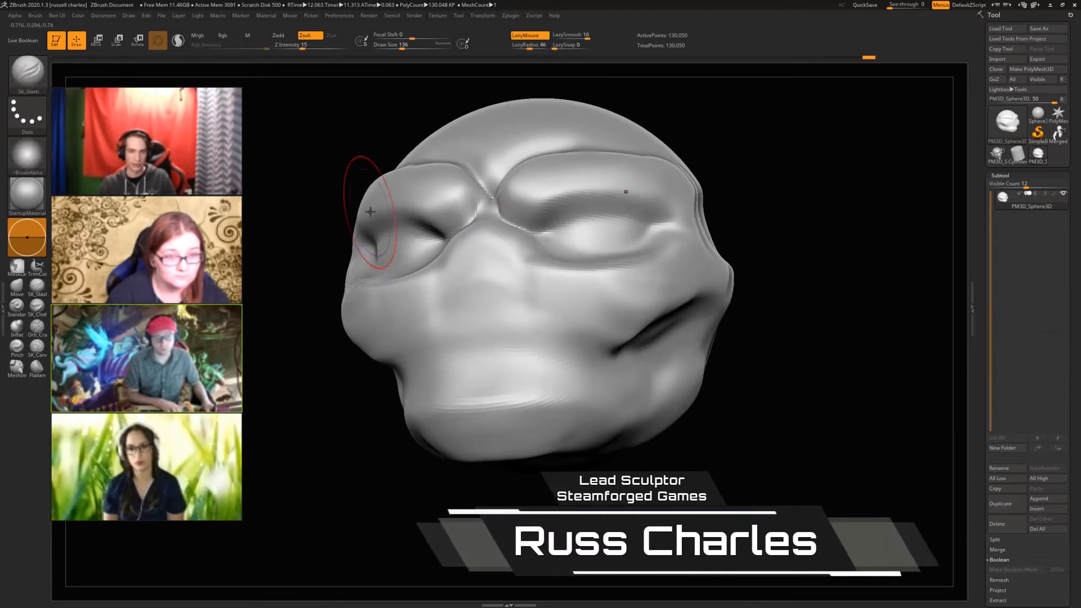
Build up a bulbous nose in the middle of the face with the Clay brush at draw size 108
key("b")
key("c")
key("l")
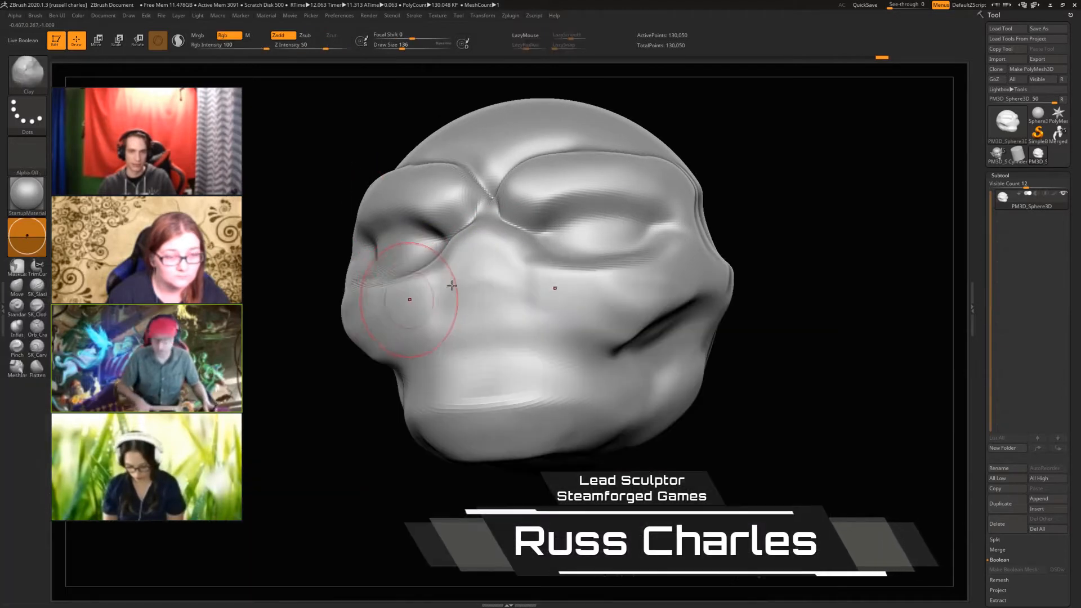
key("bracketright")
left_click_drag(482, 258, 487, 247)
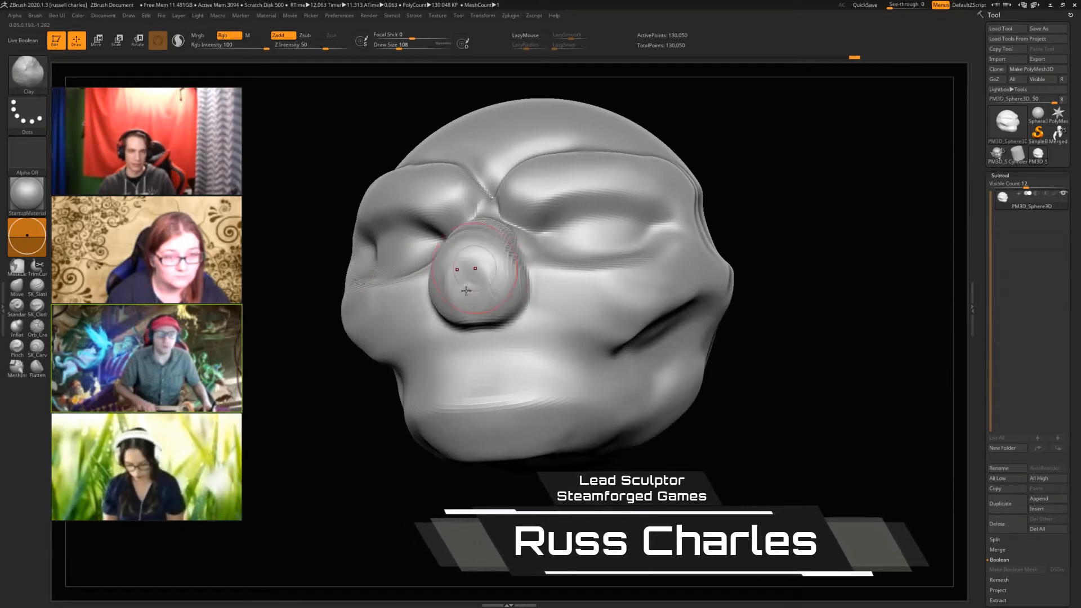
left_click_drag(253, 257, 152, 260)
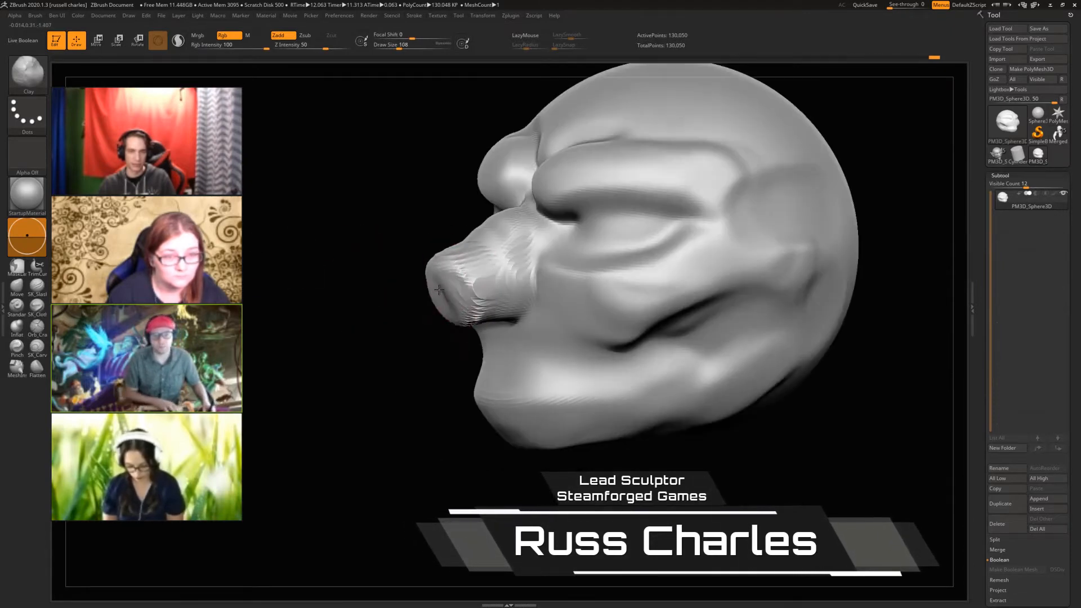
Extend the nose forward, widen its sides and smooth it into a large rounded form
left_click_drag(304, 286, 485, 293)
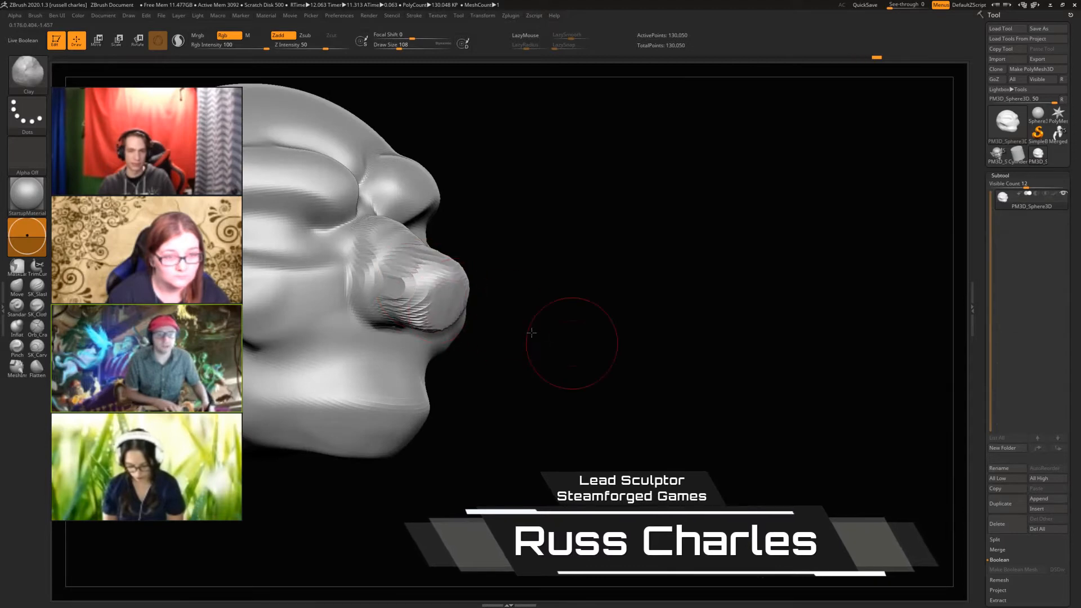
mouse_move(532, 332)
left_mouse_down()
mouse_move(451, 304)
mouse_move(550, 285)
left_mouse_up()
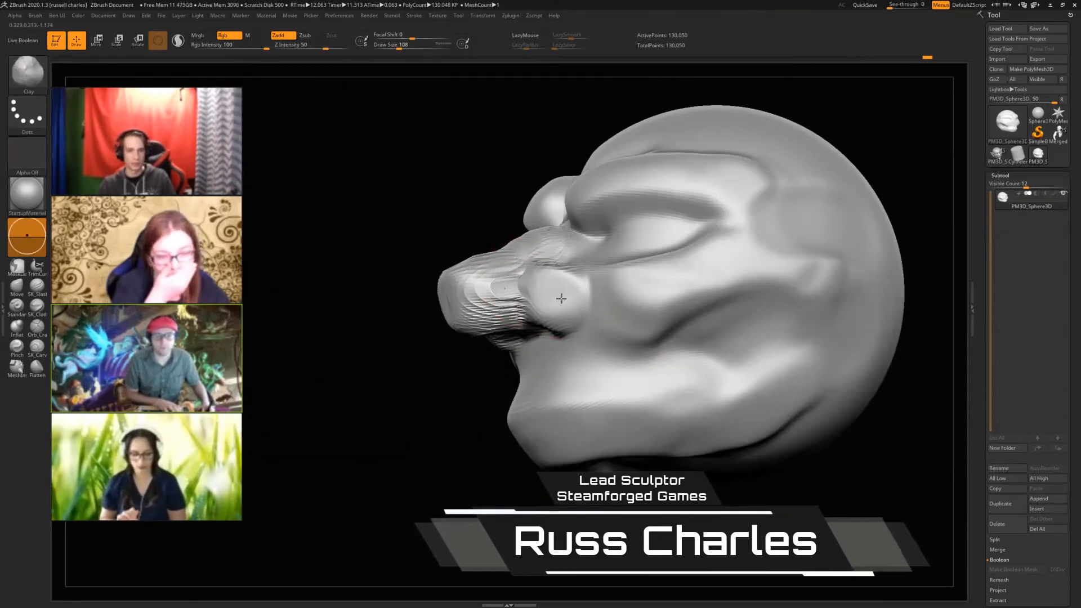
mouse_move(301, 277)
left_mouse_down()
mouse_move(241, 222)
mouse_move(259, 276)
mouse_move(273, 278)
mouse_move(247, 281)
left_mouse_up()
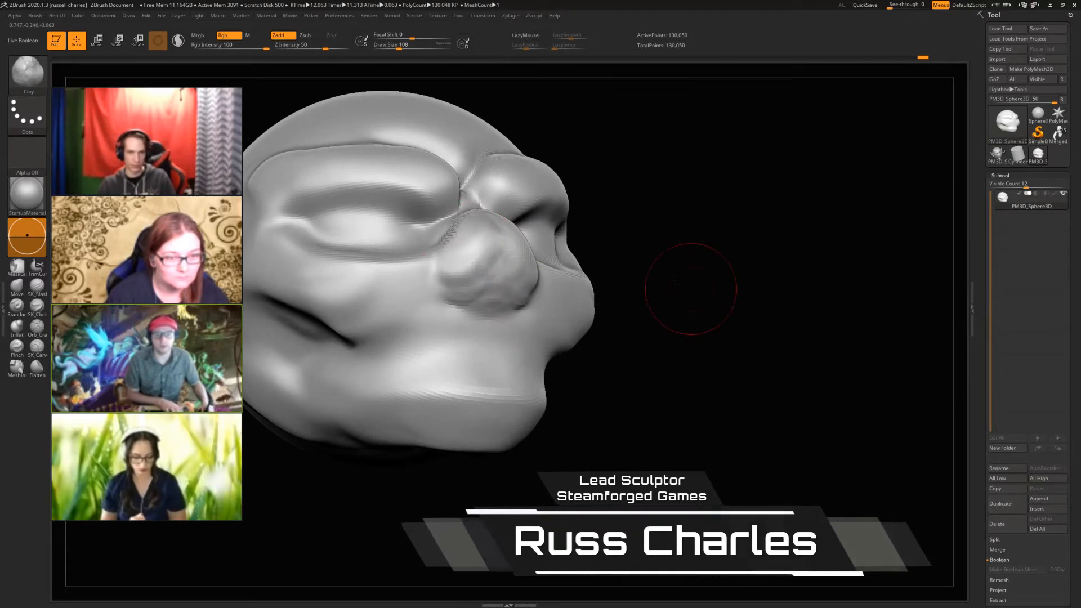
left_click_drag(695, 285, 505, 210)
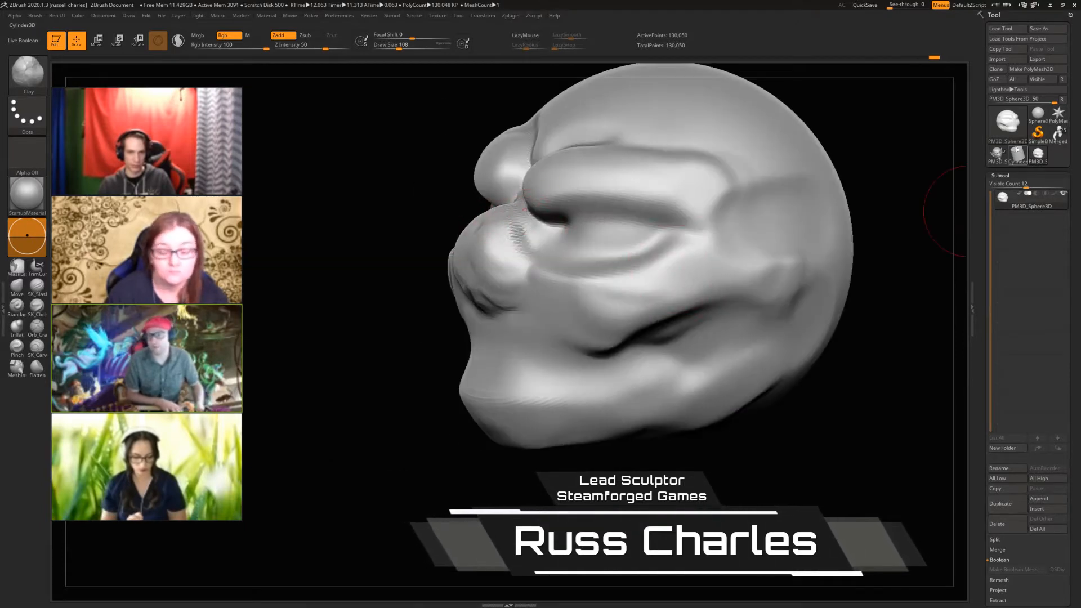
Switch to the Merged_Extract18_01 miniature and show the complete horned character
left_click(1058, 134)
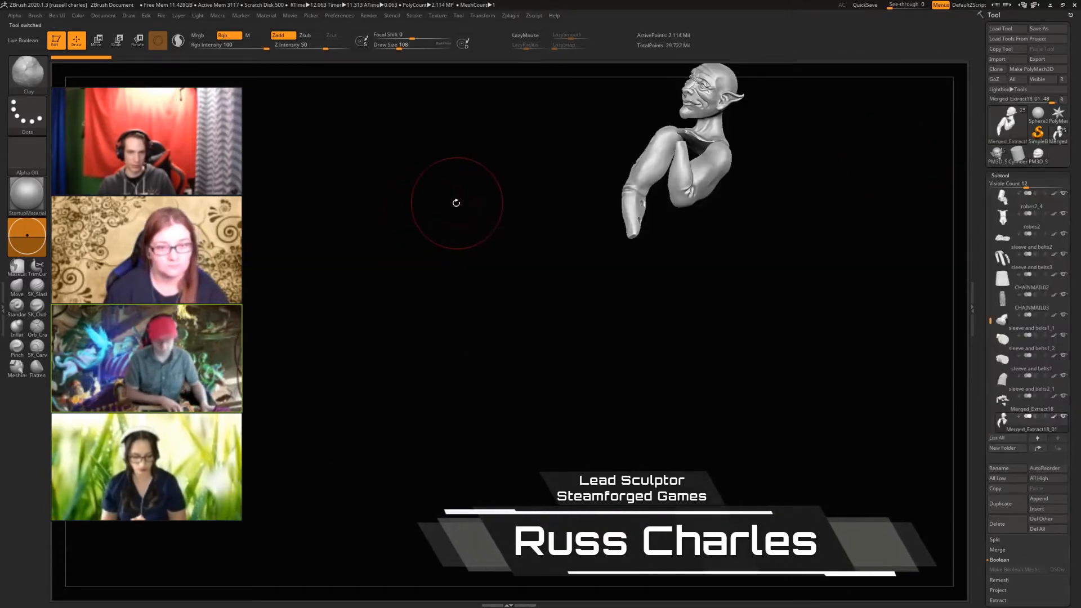
key("f")
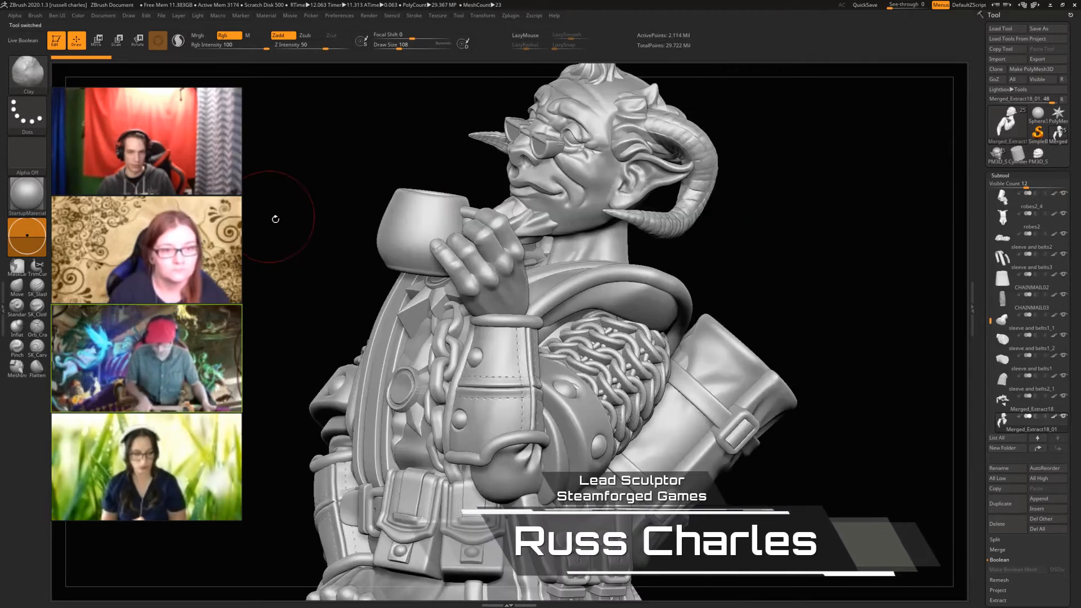
mouse_move(275, 219)
left_mouse_down()
mouse_move(253, 248)
mouse_move(265, 260)
mouse_move(289, 258)
mouse_move(302, 377)
left_mouse_up()
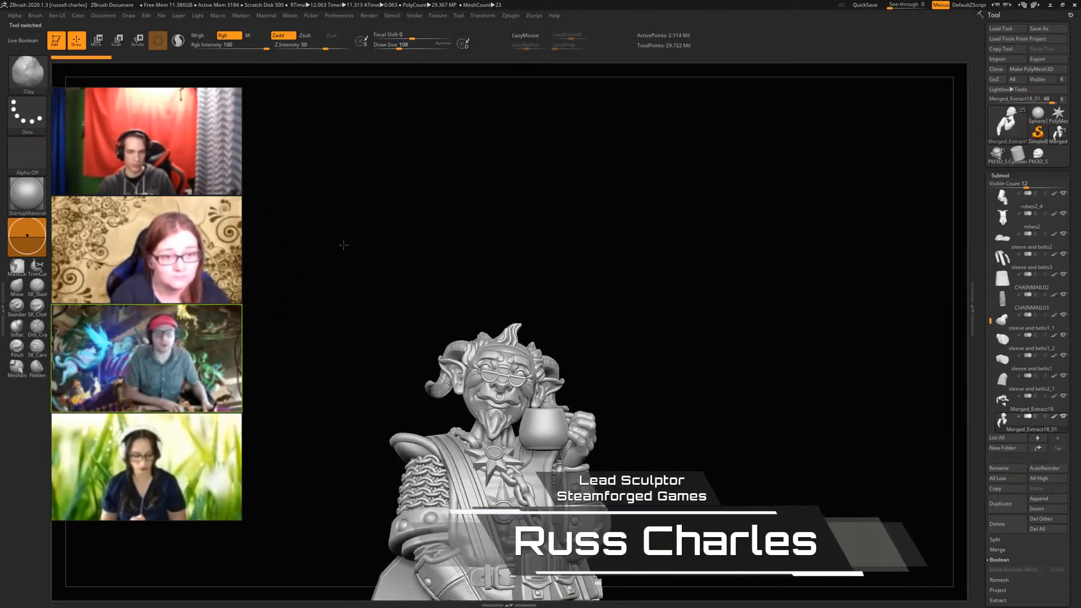
Examine the horned character's face, raised cup, chainmail, belts and pouches from the front and three-quarter angles
mouse_move(344, 245)
left_mouse_down()
mouse_move(357, 179)
mouse_move(341, 200)
mouse_move(363, 217)
mouse_move(364, 306)
mouse_move(347, 239)
mouse_move(352, 250)
mouse_move(350, 177)
left_mouse_up()
right_click_drag(573, 262, 570, 261)
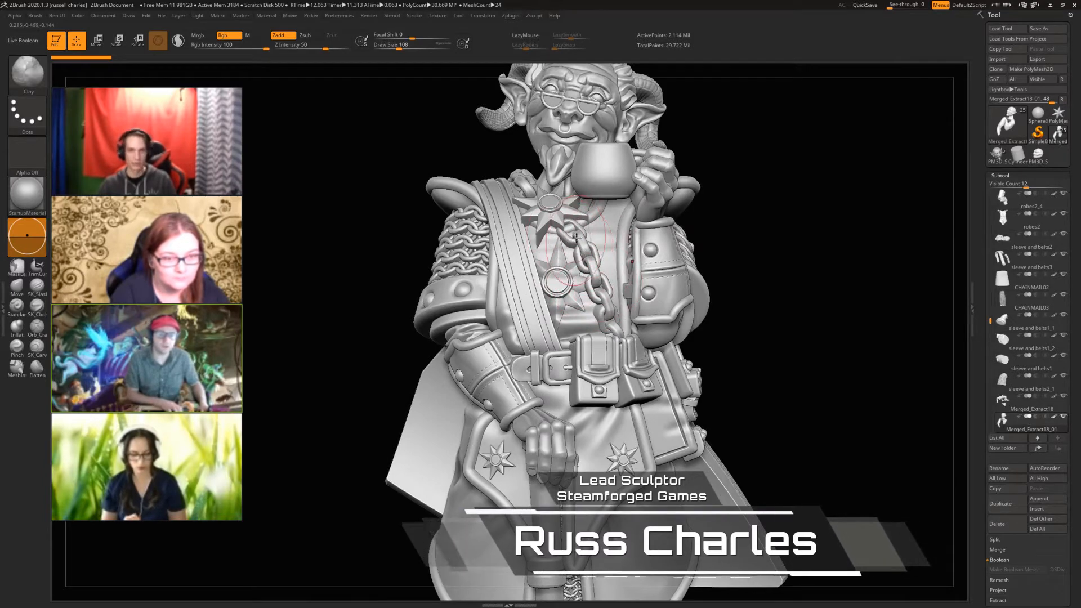
right_click_drag(599, 104, 590, 100)
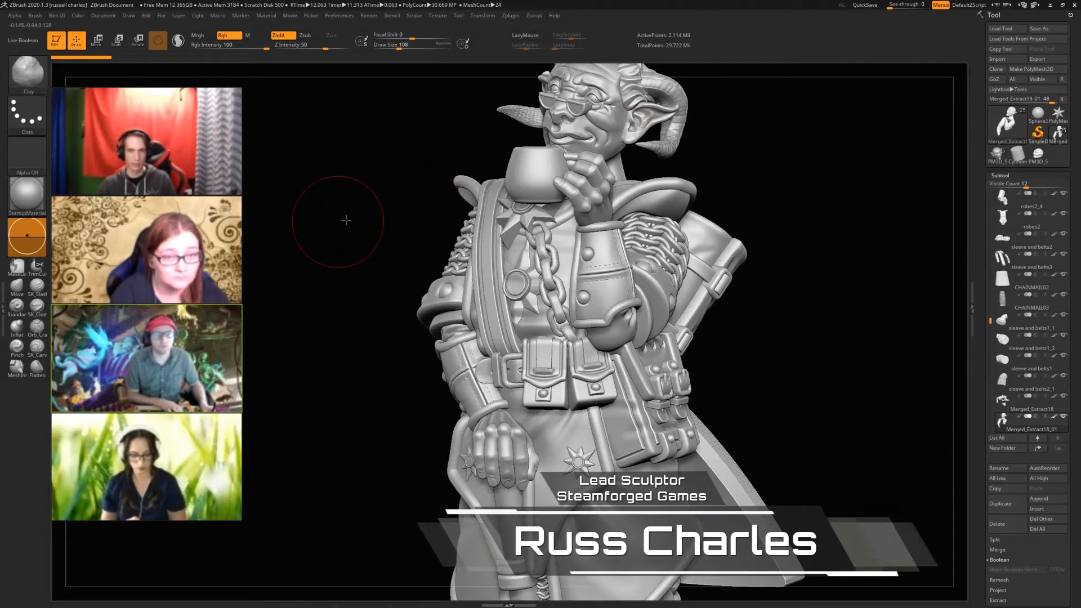
right_click_drag(356, 218, 376, 190)
right_click_drag(477, 186, 447, 177)
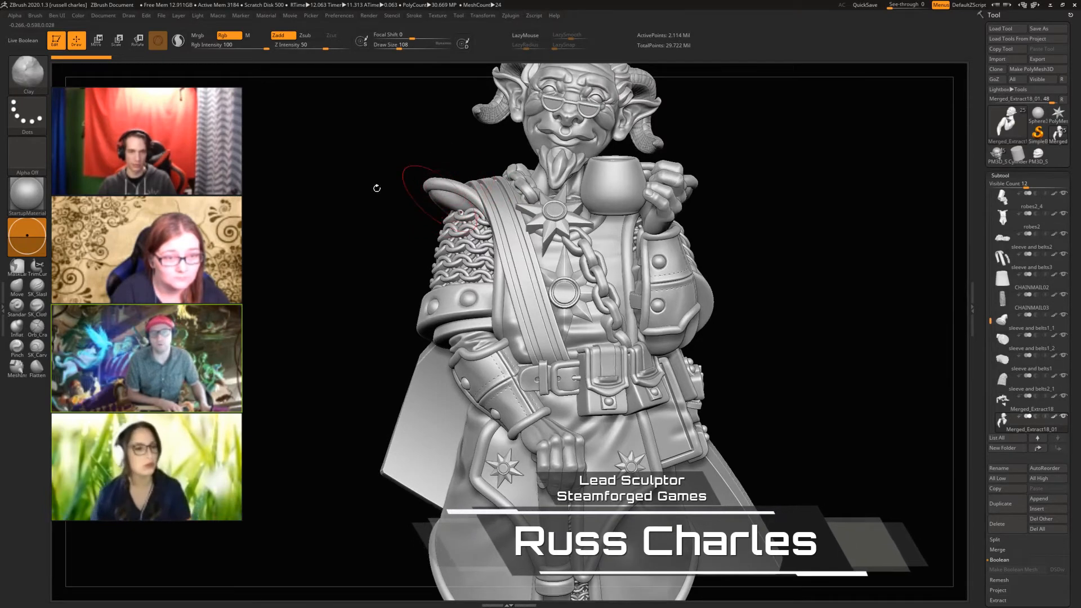
right_click_drag(327, 188, 428, 176)
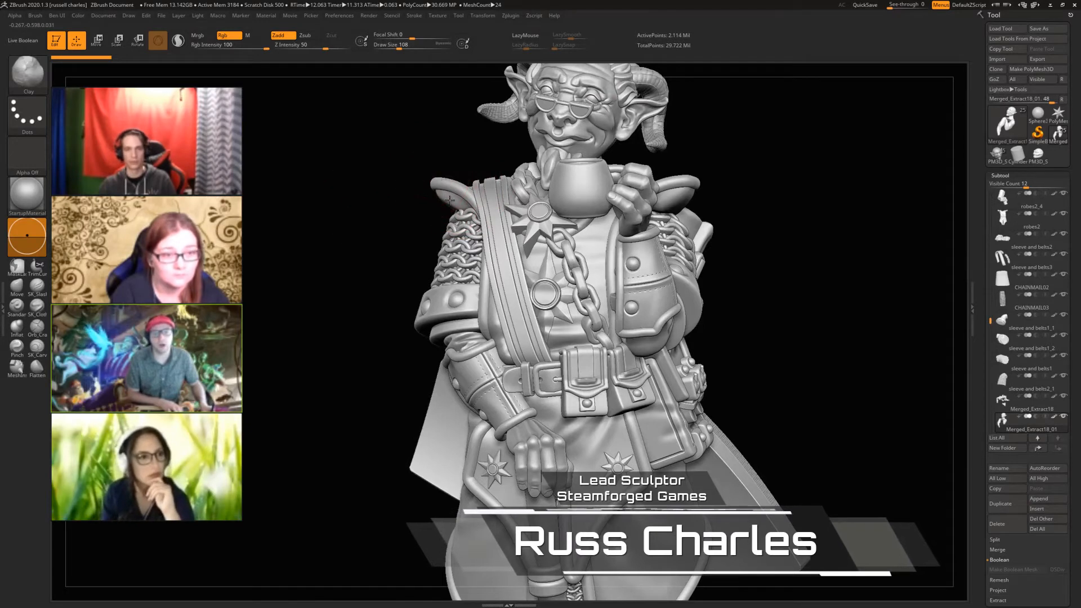
right_click_drag(449, 200, 422, 184)
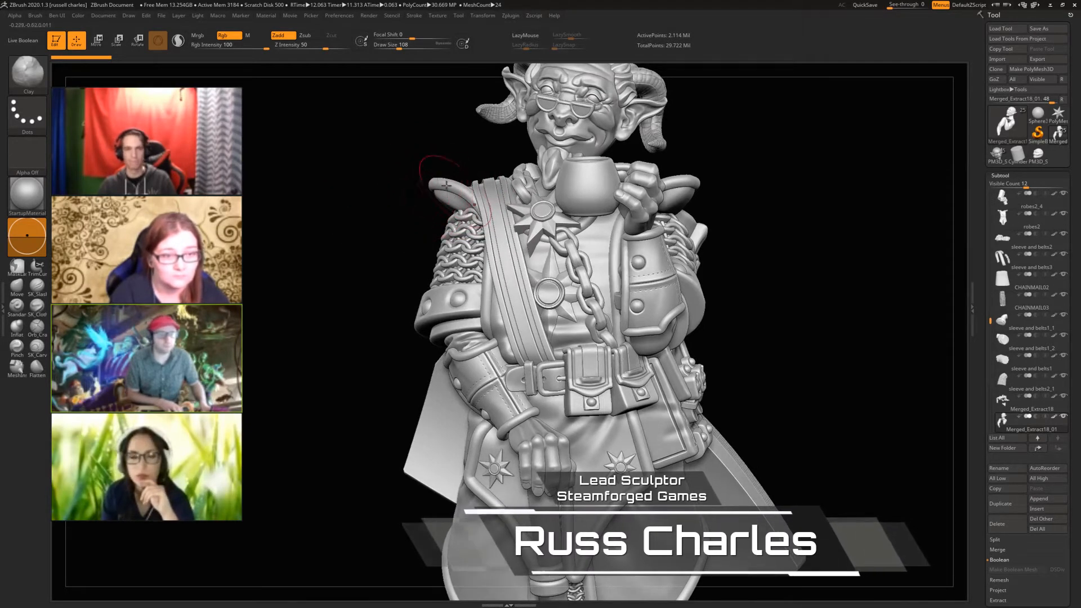
right_click_drag(342, 201, 490, 138)
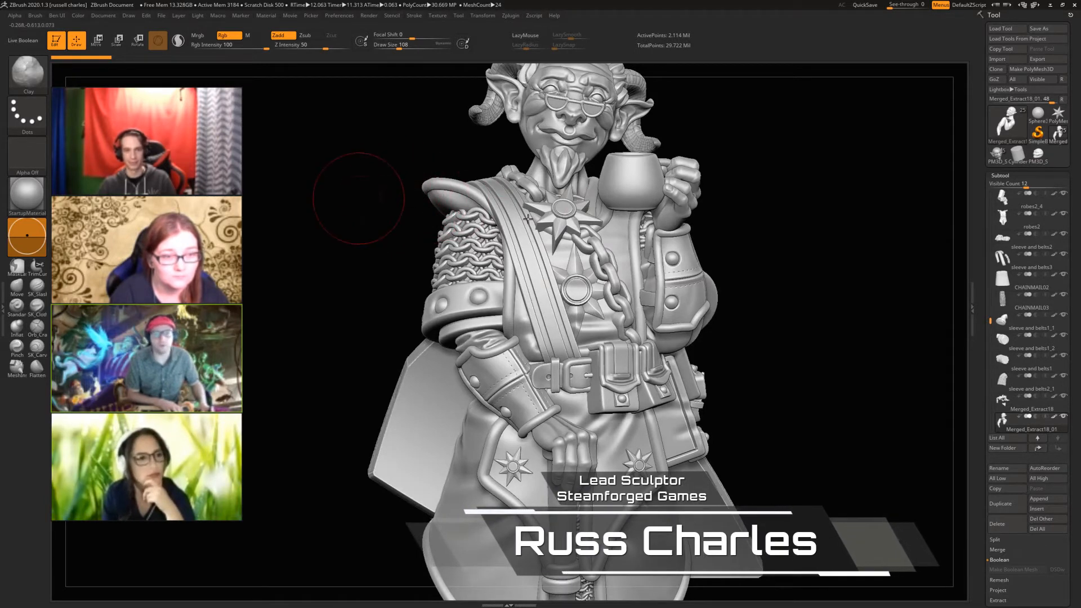
Examine the horned character miniature from the front and around to the side with the satchel and bedroll
right_click_drag(359, 199, 366, 199)
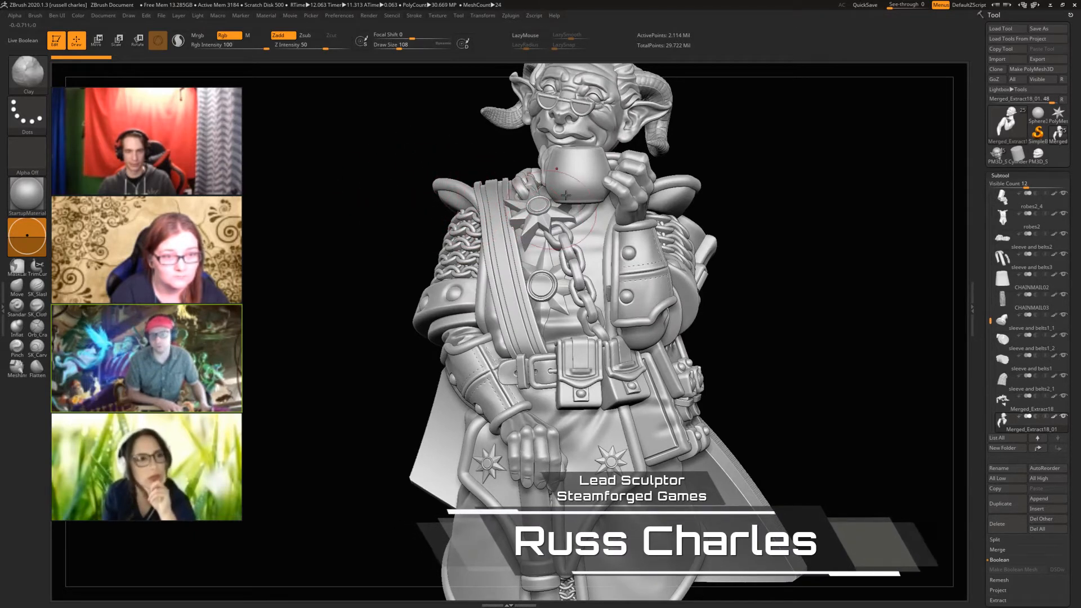
mouse_move(799, 282)
left_mouse_down()
mouse_move(804, 265)
mouse_move(736, 456)
mouse_move(716, 477)
left_mouse_up()
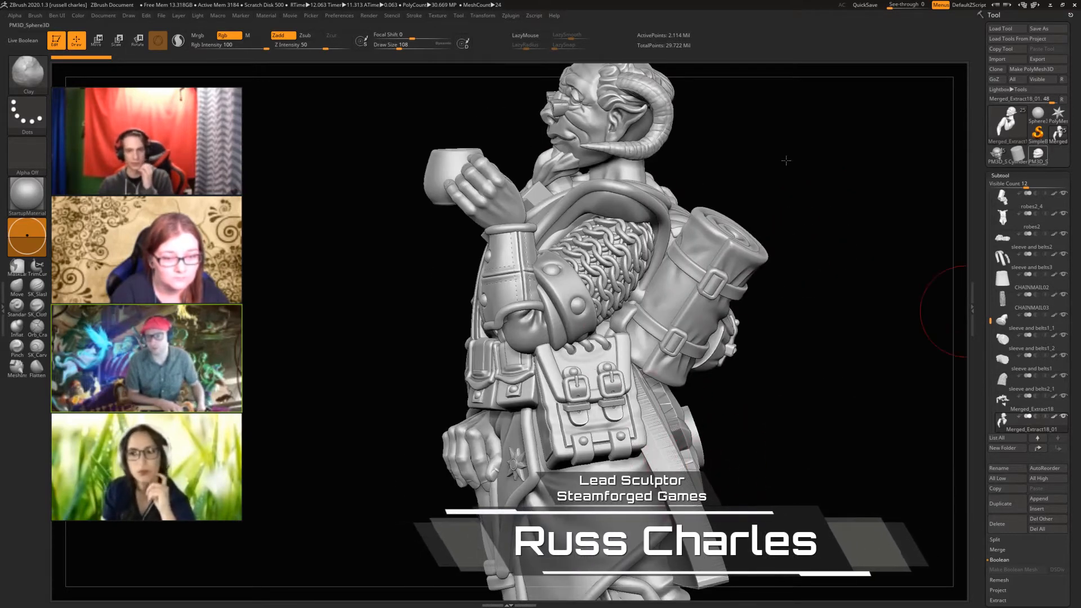
Switch back to the sculpted PM3D_Sphere3D head, subdivide it once and smooth the rounded nose
left_click(1037, 153)
key("f")
key("ctrl+d")
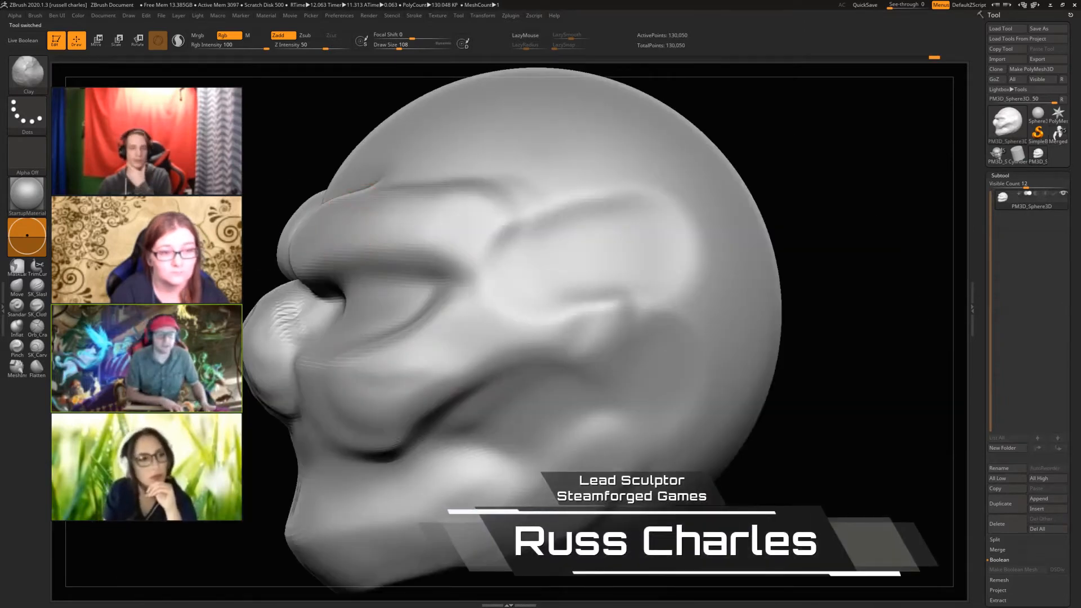
mouse_move(251, 231)
left_mouse_down("shift")
mouse_move(623, 275)
mouse_move(730, 267)
mouse_move(585, 247)
left_mouse_up("shift")
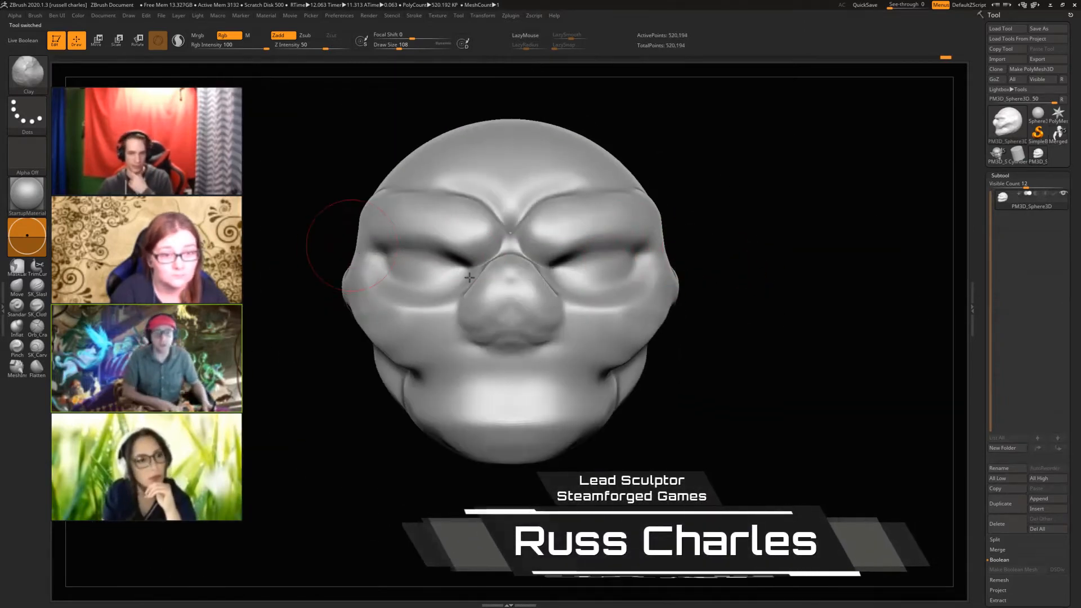
left_click_drag(518, 285, 530, 317, "shift")
left_click_drag(337, 280, 287, 296)
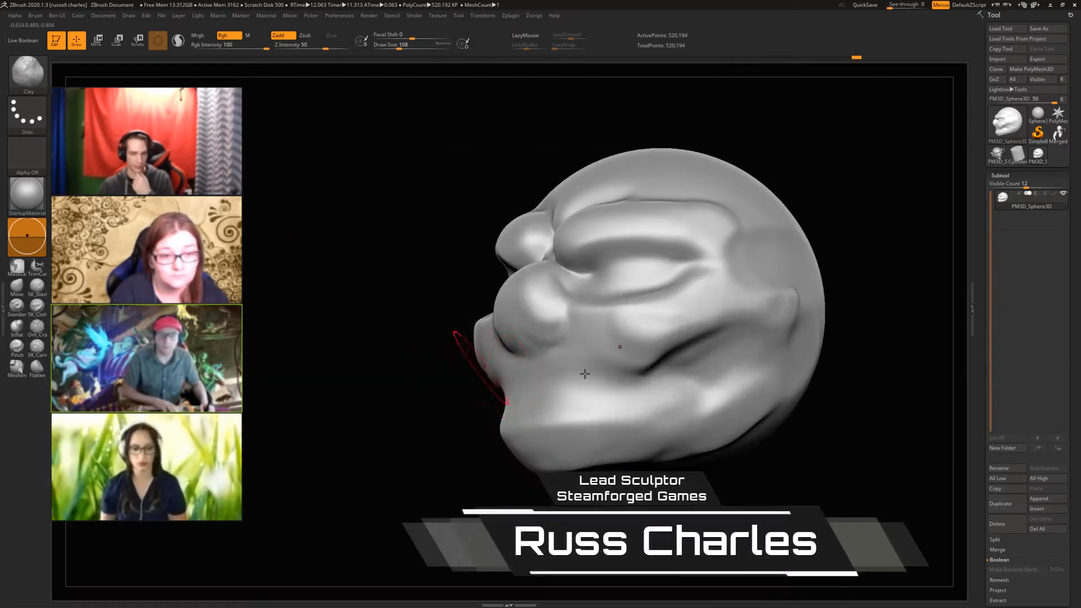
Build up and smooth the muzzle below the nose, and clear the stray copy of the head from the canvas
mouse_move(589, 372)
left_mouse_down()
mouse_move(521, 370)
mouse_move(617, 387)
mouse_move(503, 379)
mouse_move(632, 407)
mouse_move(572, 362)
mouse_move(614, 388)
mouse_move(483, 374)
mouse_move(662, 410)
mouse_move(711, 398)
mouse_move(532, 394)
mouse_move(570, 411)
left_mouse_up()
left_click_drag(332, 352, 483, 362, "shift")
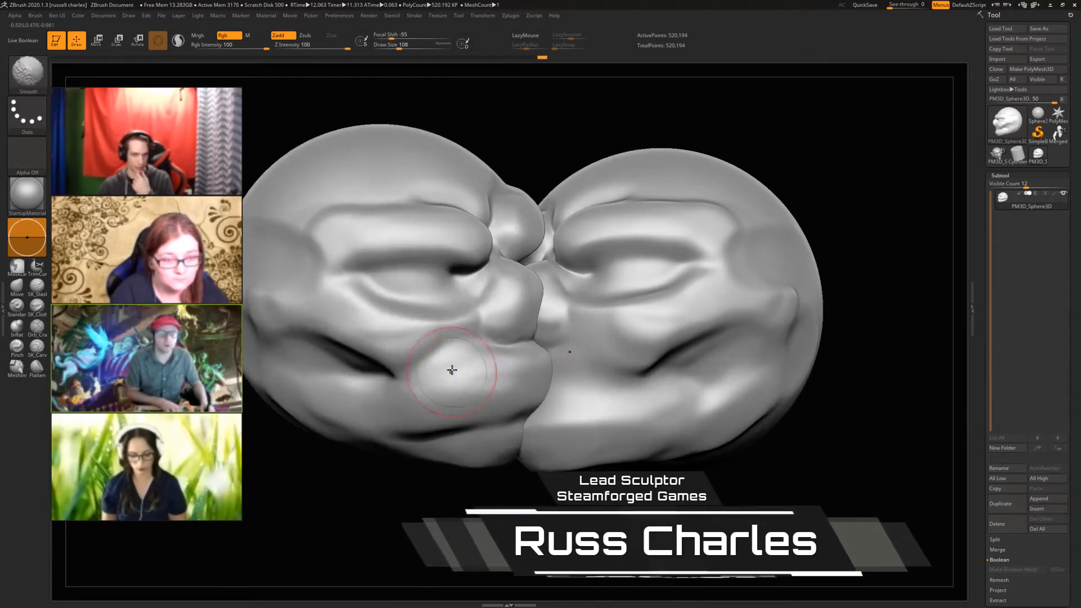
key("ctrl+n")
right_click_drag(377, 237, 271, 242)
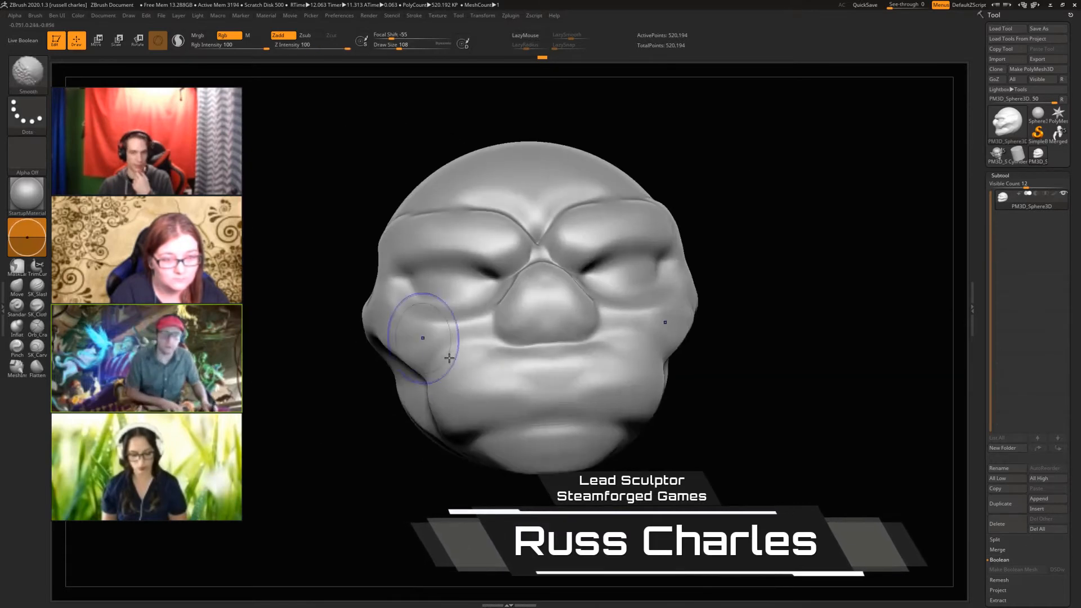
Open up both eye areas beneath the heavy brow with the Move brush
left_click(44, 288)
left_click_drag(248, 276, 387, 278)
left_click_drag(733, 301, 507, 259)
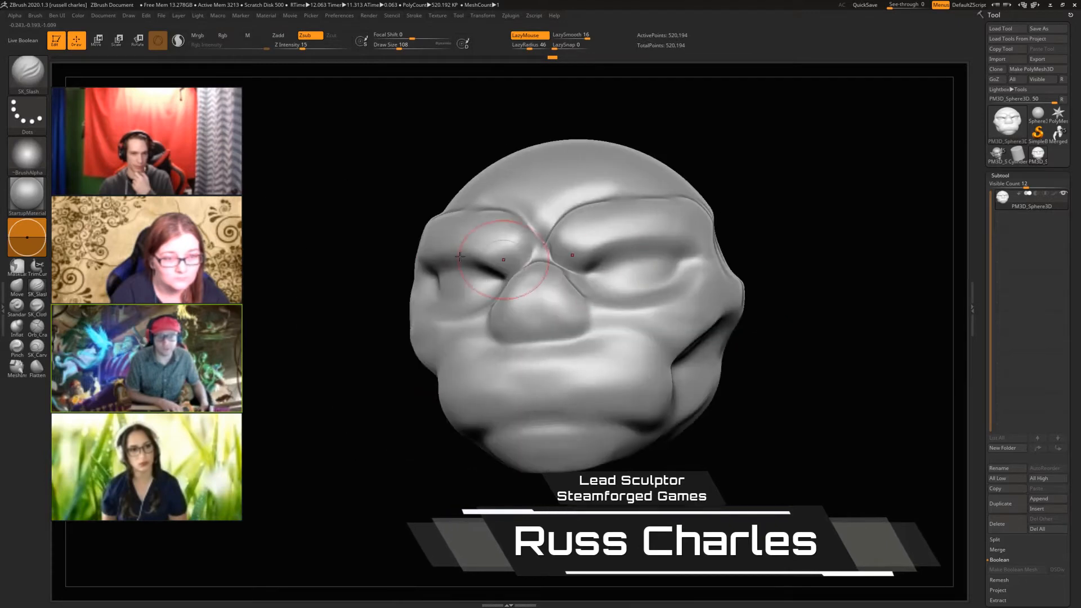
key("b")
key("m")
key("v")
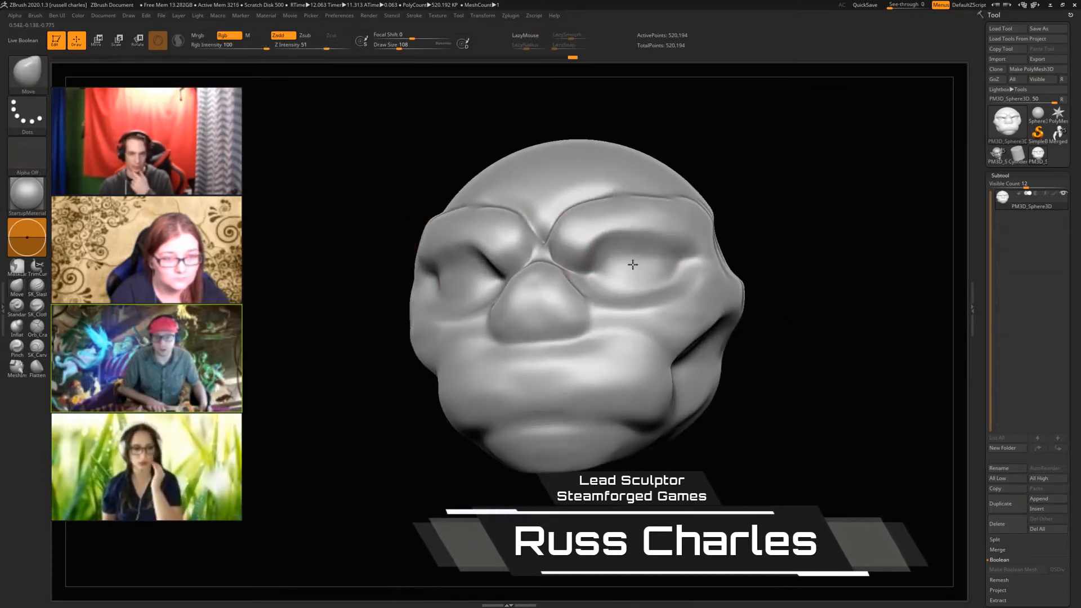
left_click_drag(314, 263, 225, 259)
left_click_drag(418, 261, 585, 282)
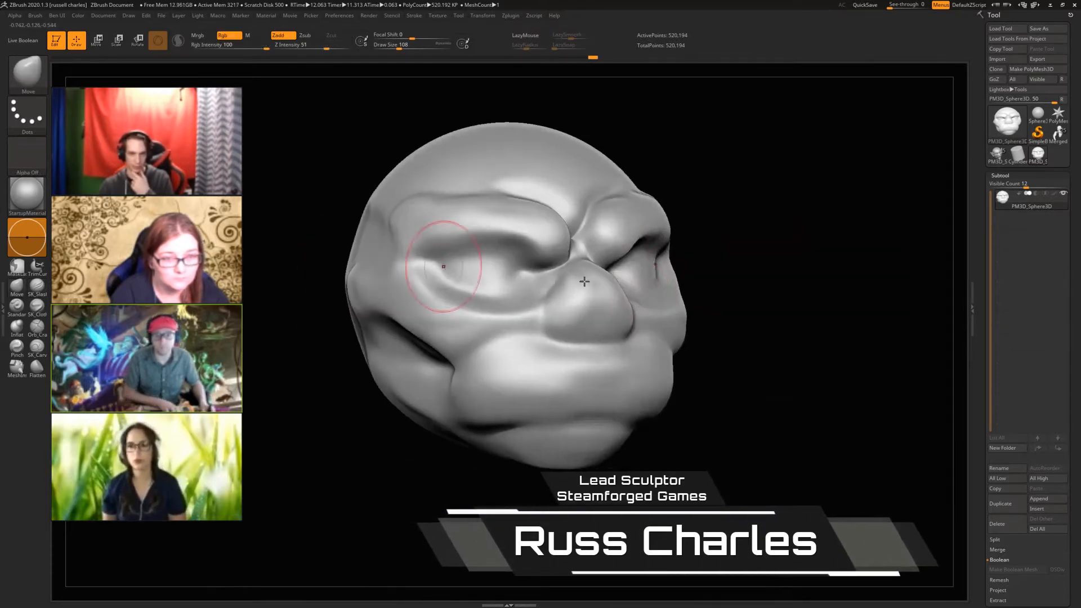
mouse_move(724, 345)
left_mouse_down()
mouse_move(360, 268)
mouse_move(579, 266)
mouse_move(569, 299)
left_mouse_up()
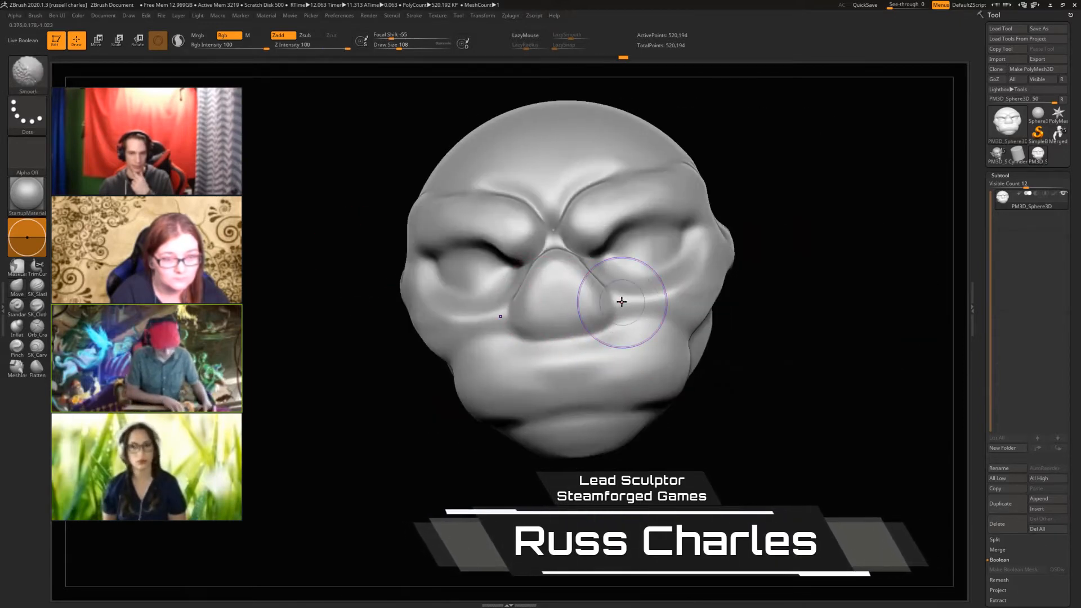
Go down two subdivision levels and build the muzzle forward and out to the mouth corners with the Clay brush
key("shift+d")
key("shift+d")
left_click_drag(663, 322, 651, 333)
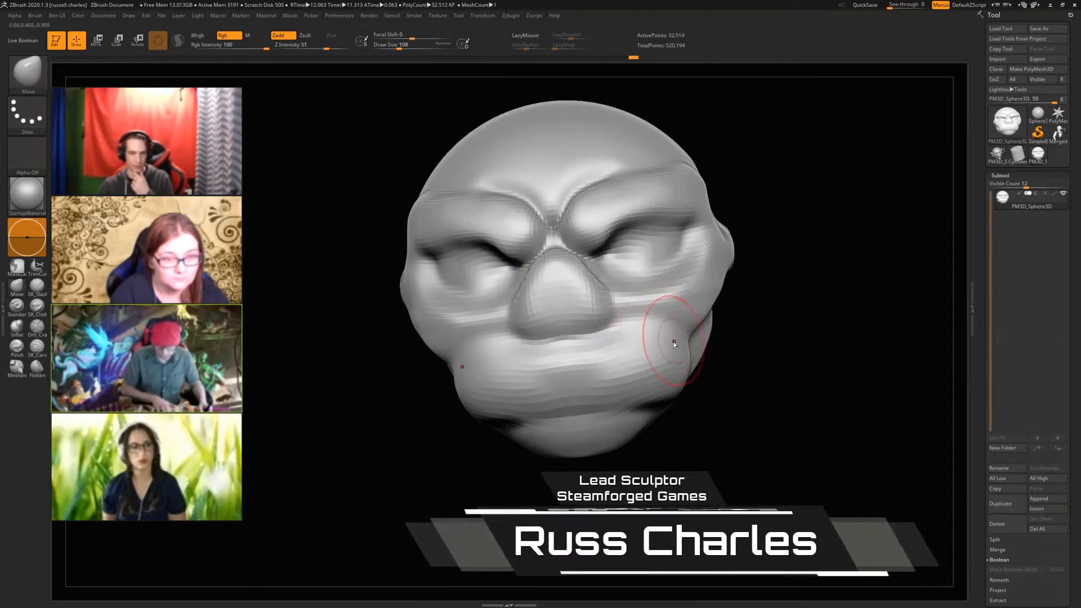
key("b")
key("c")
key("l")
mouse_move(596, 336)
left_mouse_down()
mouse_move(536, 386)
mouse_move(490, 374)
left_mouse_up()
mouse_move(749, 417)
left_mouse_down()
mouse_move(789, 414)
mouse_move(785, 366)
left_mouse_up()
mouse_move(611, 380)
left_mouse_down()
mouse_move(488, 394)
mouse_move(605, 386)
left_mouse_up()
mouse_move(747, 417)
left_mouse_down()
mouse_move(681, 394)
mouse_move(647, 357)
mouse_move(649, 381)
mouse_move(649, 354)
mouse_move(500, 403)
left_mouse_up()
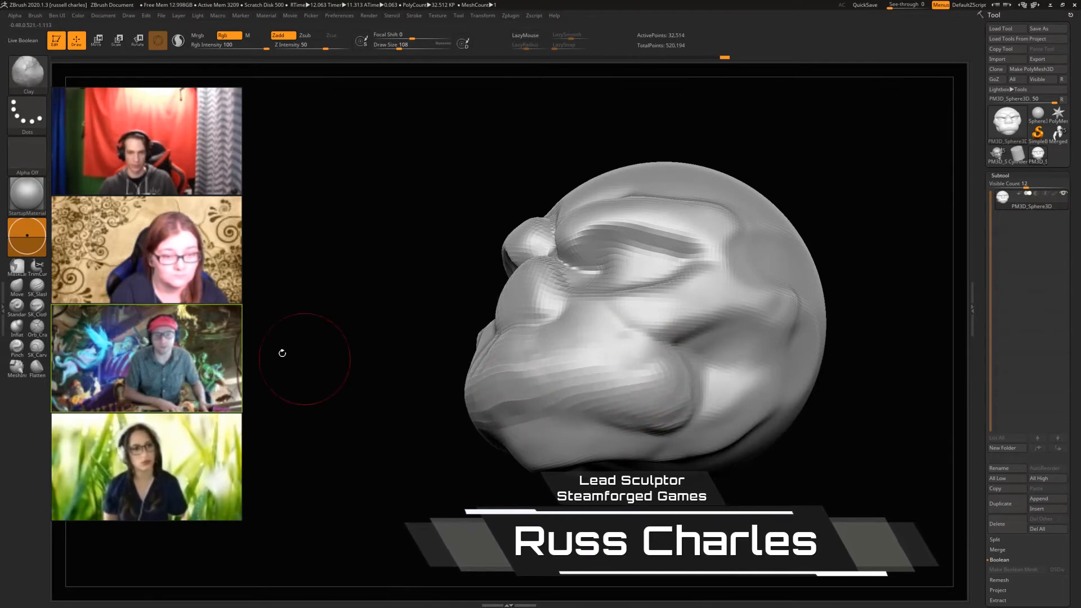
Carve the mouth line between the lips with the SK_Slash brush and go up one subdivision level
left_click_drag(282, 352, 394, 344)
left_click(41, 293)
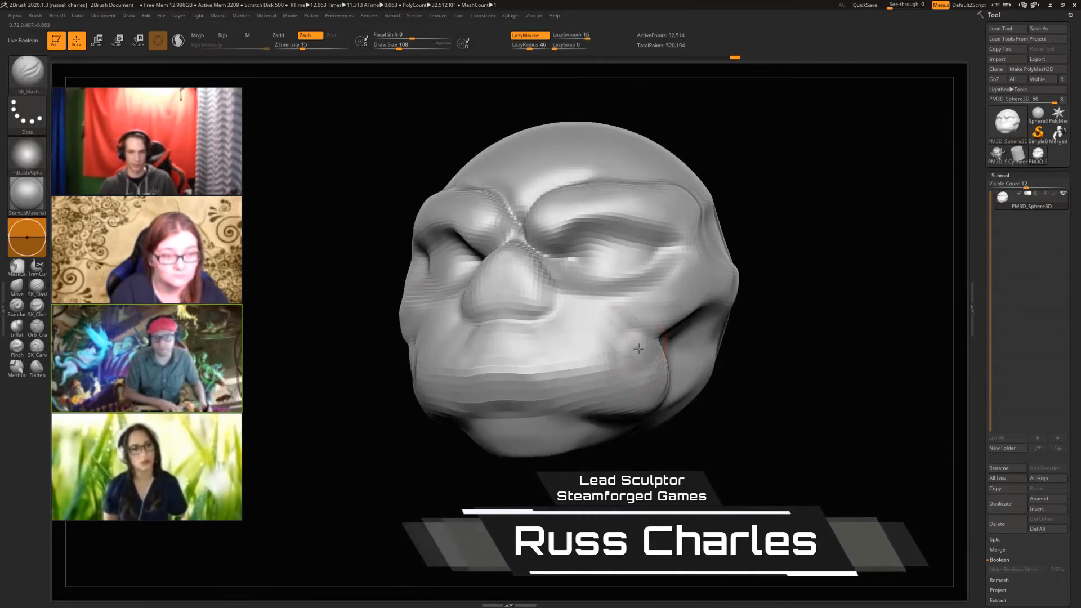
mouse_move(637, 347)
left_mouse_down()
mouse_move(620, 370)
mouse_move(465, 353)
mouse_move(483, 365)
mouse_move(646, 379)
left_mouse_up()
key("ctrl+z")
key("d")
left_click_drag(331, 319, 273, 323)
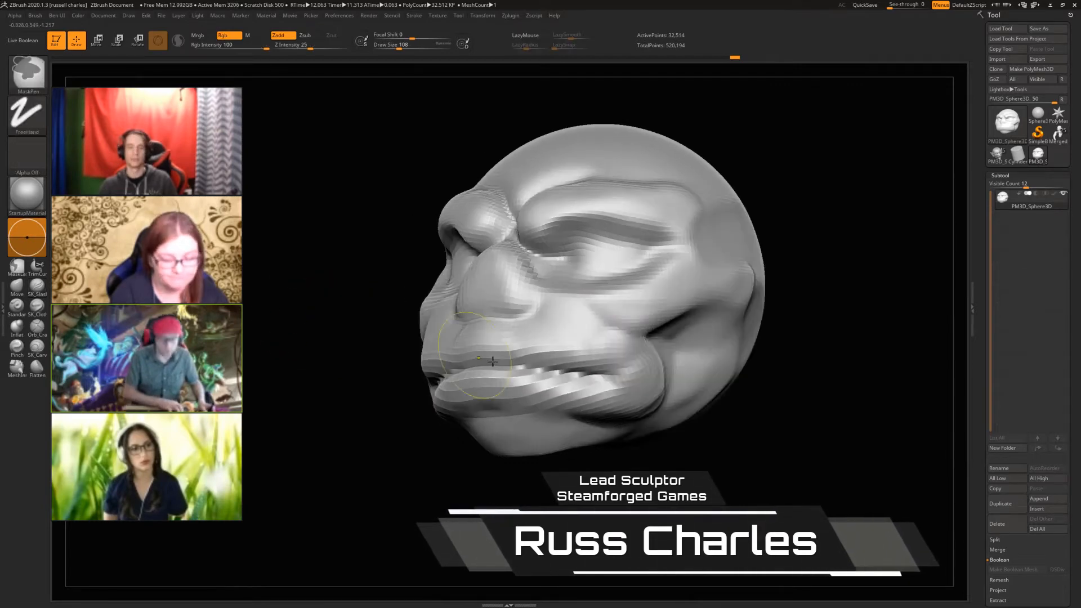
left_click_drag(580, 371, 514, 371, "shift")
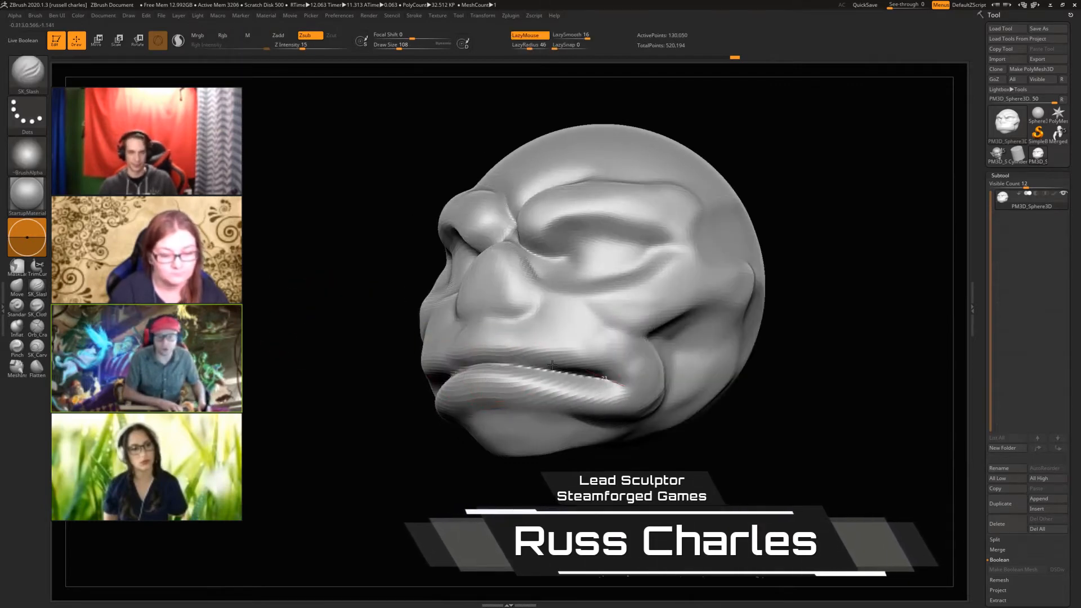
Refine the lips and mouth line with the SK_Slash brush, working up to the highest subdivision level
left_click_drag(314, 349, 327, 368)
left_click_drag(395, 379, 479, 374, "shift")
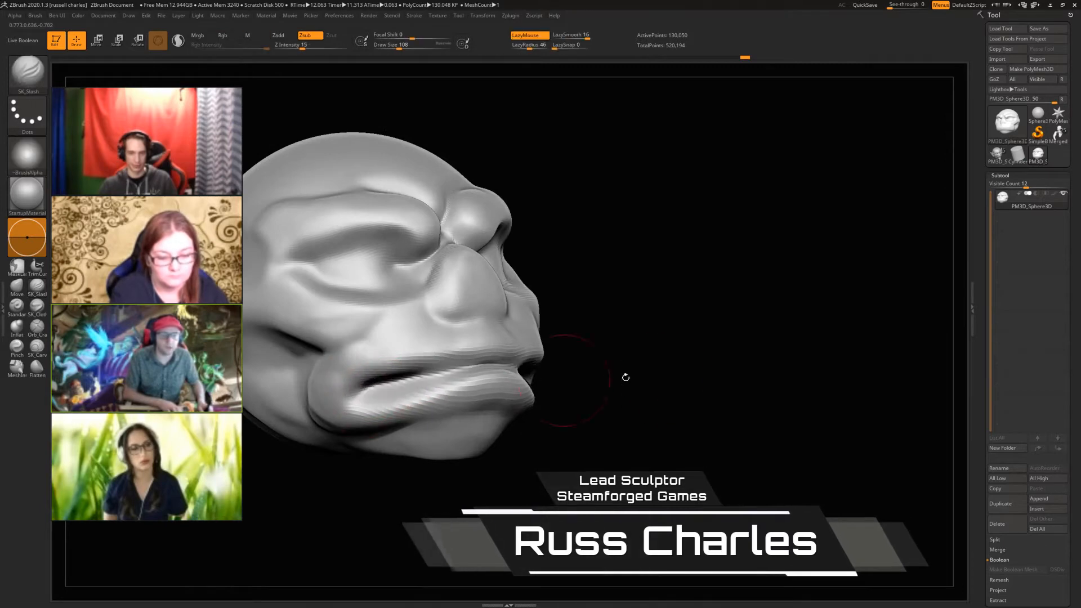
left_click_drag(625, 376, 484, 369)
key("ctrl+d")
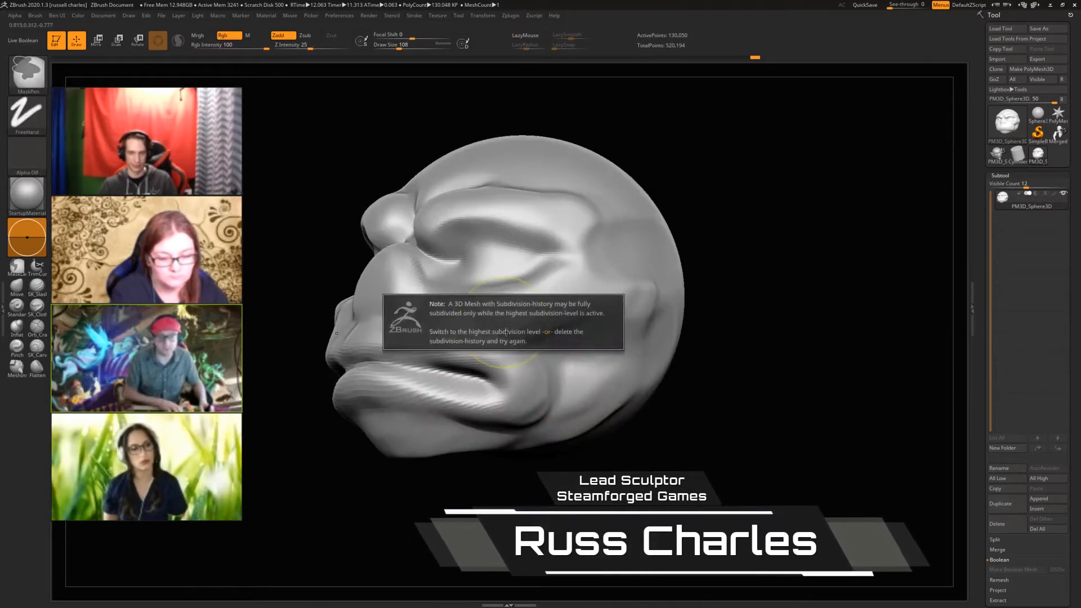
key("d")
left_click_drag(486, 379, 369, 360)
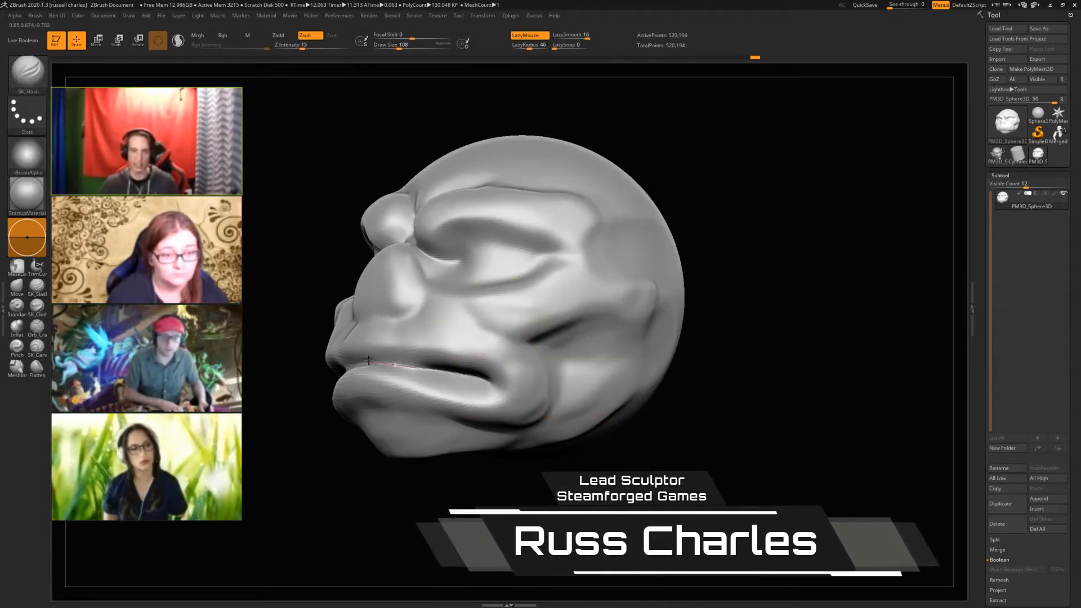
left_click_drag(281, 372, 391, 362)
mouse_move(620, 371)
left_mouse_down()
mouse_move(280, 274)
mouse_move(399, 277)
left_mouse_up()
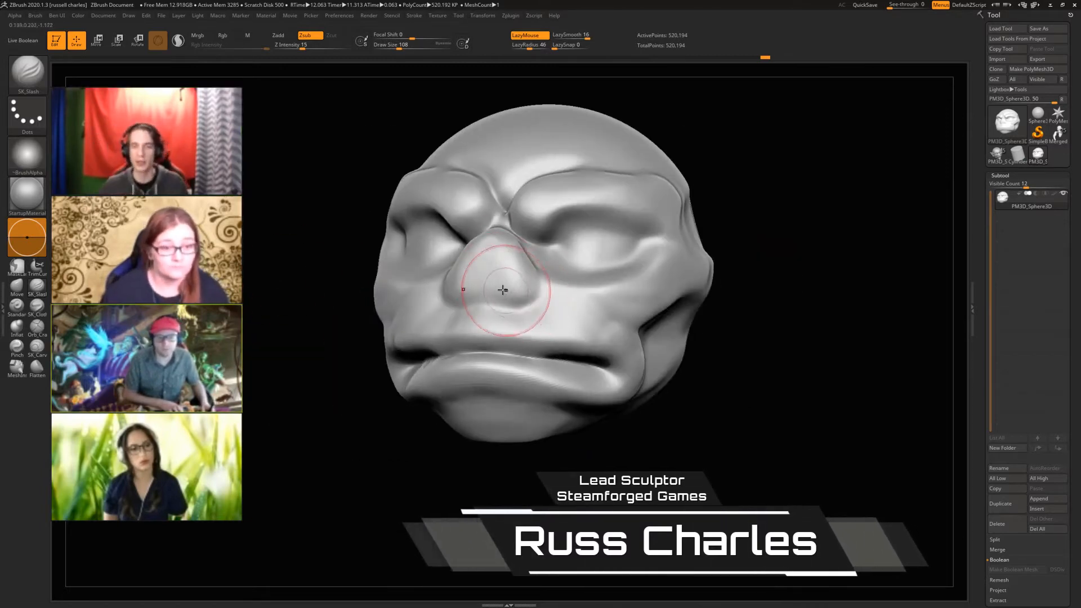
Carve two deep nostrils and define the nose wings with the SK_Slash brush
right_click_drag(516, 292, 512, 303, "ctrl")
mouse_move(512, 303)
left_mouse_down()
mouse_move(481, 254)
mouse_move(534, 255)
mouse_move(498, 292)
mouse_move(510, 280)
mouse_move(480, 264)
left_mouse_up()
left_click_drag(510, 312, 521, 284)
left_click_drag(498, 247, 507, 280)
mouse_move(517, 319)
left_mouse_down()
mouse_move(560, 299)
mouse_move(553, 277)
left_mouse_up()
left_click_drag(281, 183, 216, 186)
left_click_drag(486, 263, 491, 312)
left_click_drag(282, 253, 344, 254)
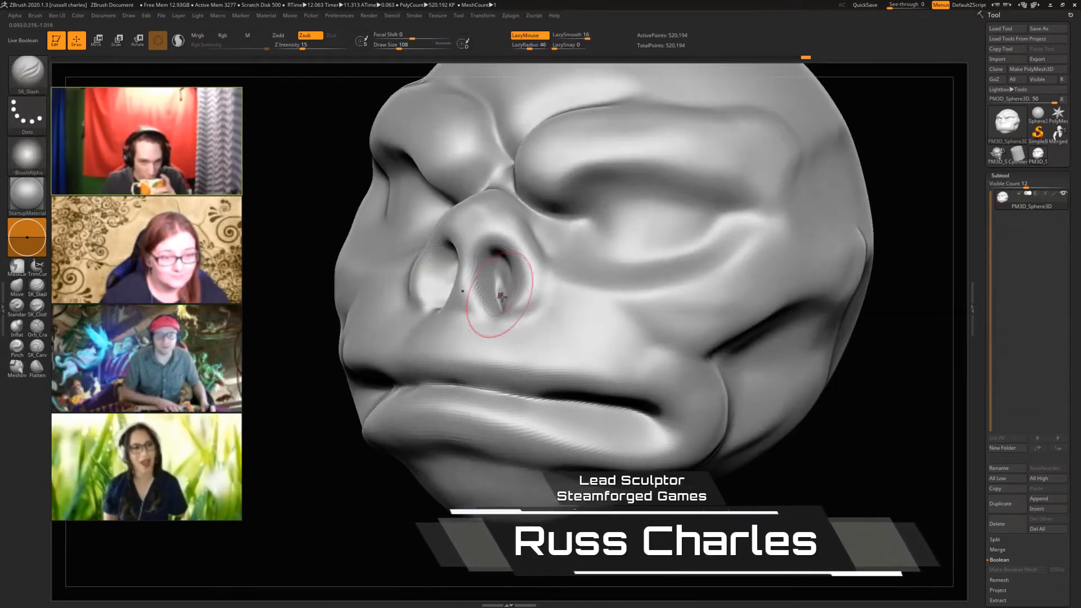
mouse_move(510, 316)
left_mouse_down()
mouse_move(555, 281)
mouse_move(527, 228)
mouse_move(555, 293)
mouse_move(509, 316)
mouse_move(499, 303)
left_mouse_up()
key("ctrl+z")
left_click_drag(257, 220, 324, 218)
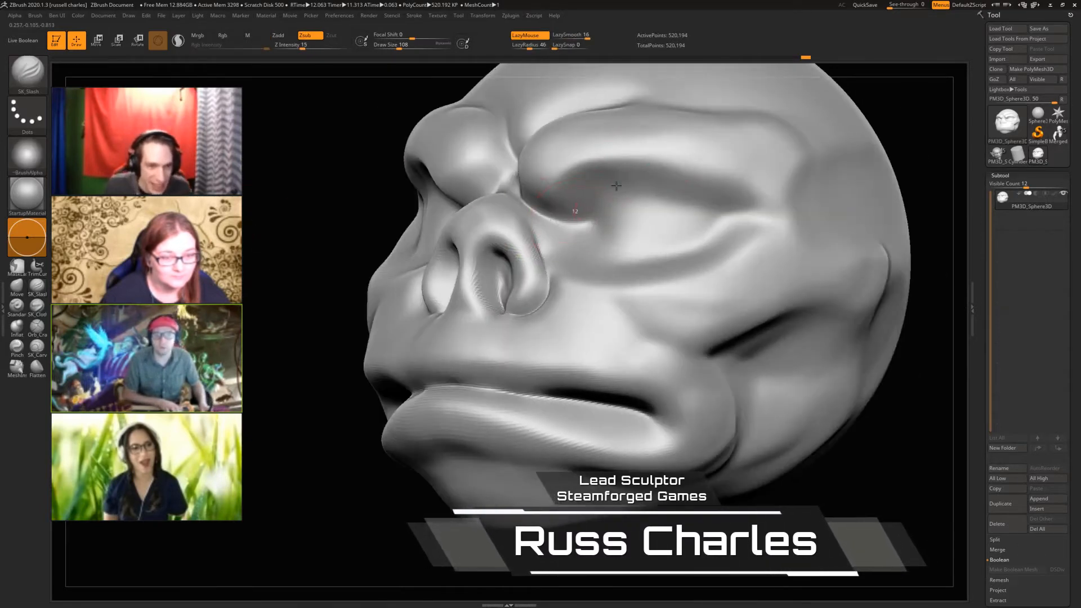
Cut the upper eyelid creases and the eye outlines with the SK_Slash brush
mouse_move(617, 186)
left_mouse_down()
mouse_move(670, 188)
mouse_move(643, 202)
left_mouse_up()
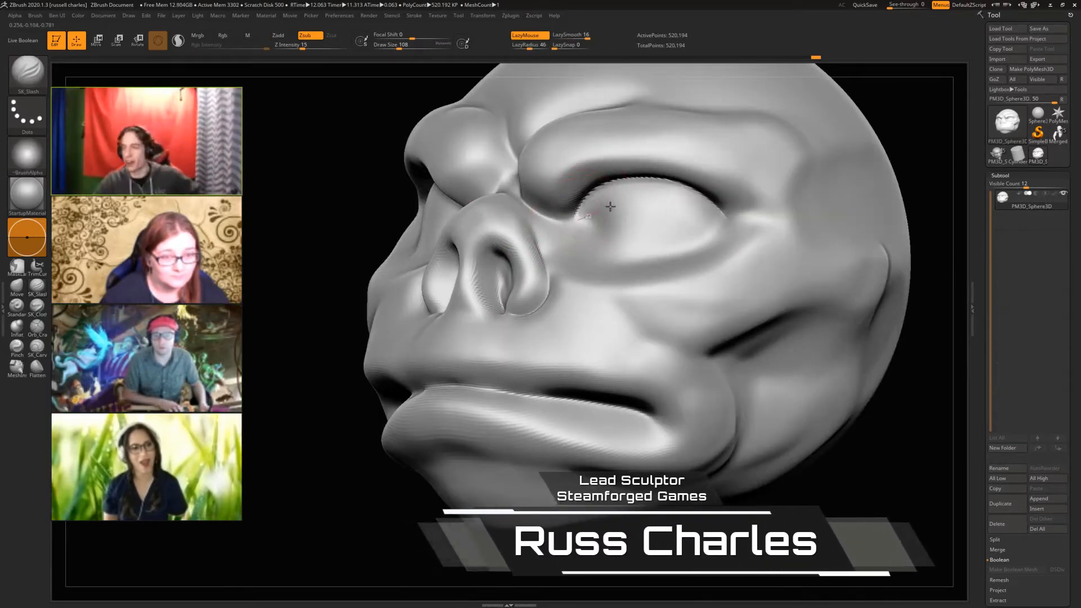
mouse_move(583, 216)
left_mouse_down()
mouse_move(647, 199)
mouse_move(710, 207)
left_mouse_up()
left_click_drag(654, 187, 574, 222)
left_click_drag(305, 202, 361, 204)
mouse_move(631, 260)
left_mouse_down()
mouse_move(724, 241)
mouse_move(735, 206)
left_mouse_up()
left_click_drag(236, 220, 279, 169)
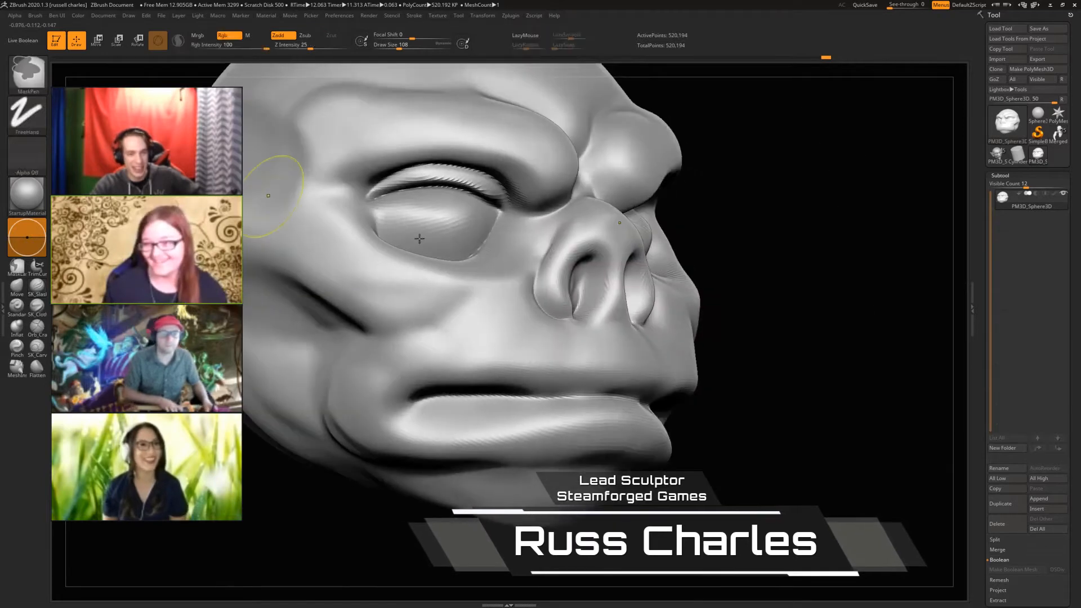
Carve the lower eyelids and the bags beneath the eyes with the SK_Slash brush
mouse_move(741, 287)
left_mouse_down()
mouse_move(459, 253)
mouse_move(394, 267)
mouse_move(329, 262)
left_mouse_up()
mouse_move(453, 263)
left_mouse_down()
mouse_move(478, 264)
mouse_move(381, 295)
mouse_move(320, 259)
left_mouse_up()
mouse_move(467, 234)
left_mouse_down()
mouse_move(407, 266)
mouse_move(353, 256)
mouse_move(326, 225)
left_mouse_up()
mouse_move(180, 225)
left_mouse_down()
mouse_move(113, 228)
mouse_move(279, 249)
left_mouse_up()
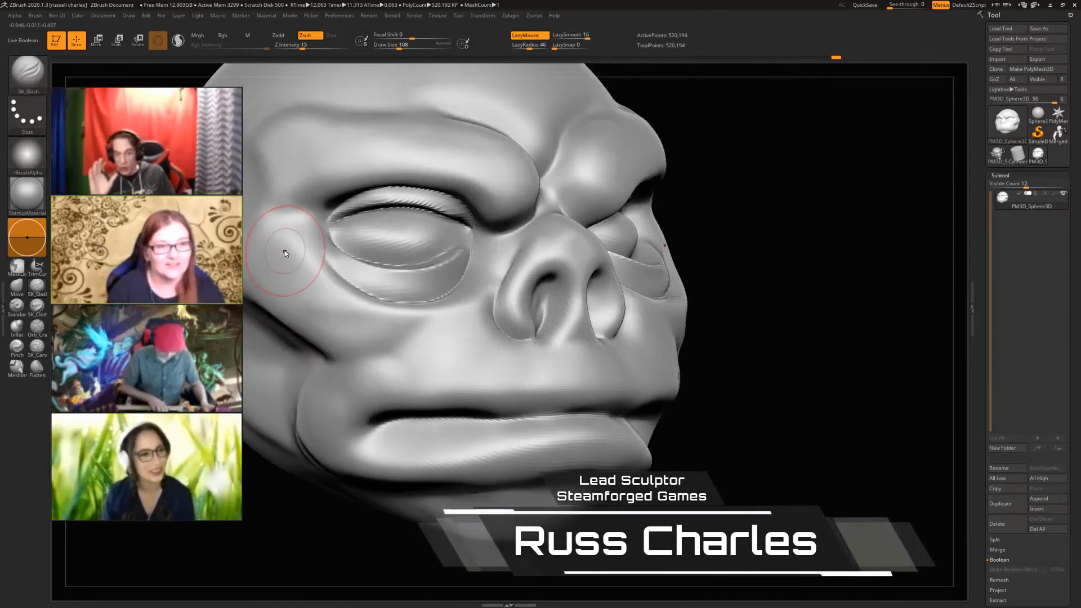
Hollow out the eye sockets with the Clay brush and smooth their surfaces
key("b")
key("c")
key("l")
mouse_move(386, 239)
left_mouse_down()
mouse_move(422, 234)
mouse_move(377, 236)
mouse_move(435, 228)
mouse_move(390, 234)
mouse_move(374, 218)
mouse_move(383, 212)
mouse_move(410, 227)
mouse_move(388, 201)
left_mouse_up()
key("space")
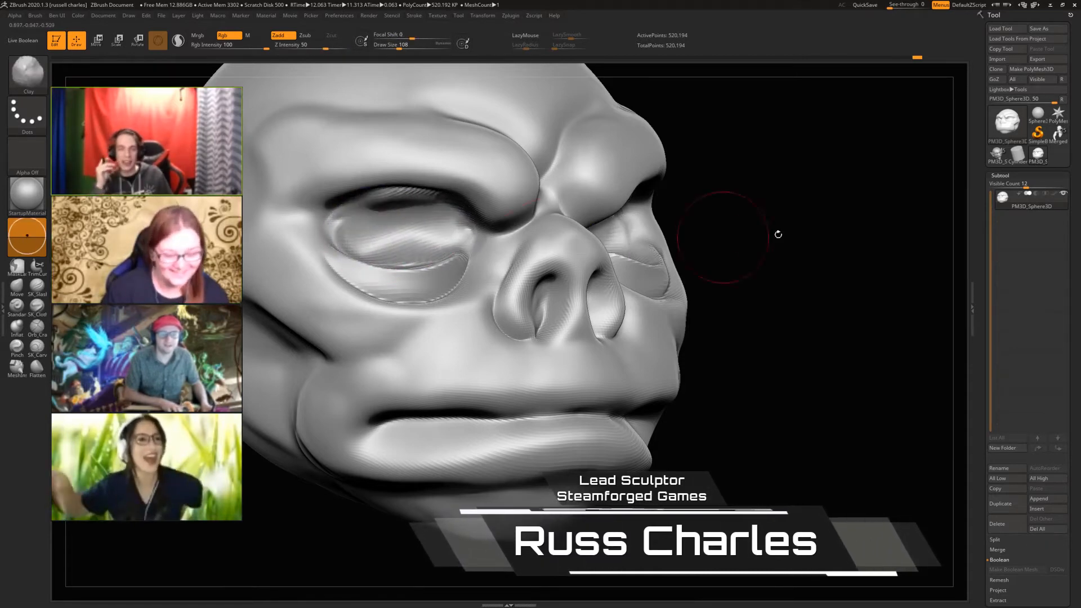
left_click_drag(777, 234, 549, 230)
mouse_move(563, 213)
left_mouse_down("shift")
mouse_move(526, 206)
mouse_move(463, 230)
left_mouse_up("shift")
right_click_drag(490, 232, 714, 250)
key("1")
left_click(716, 151)
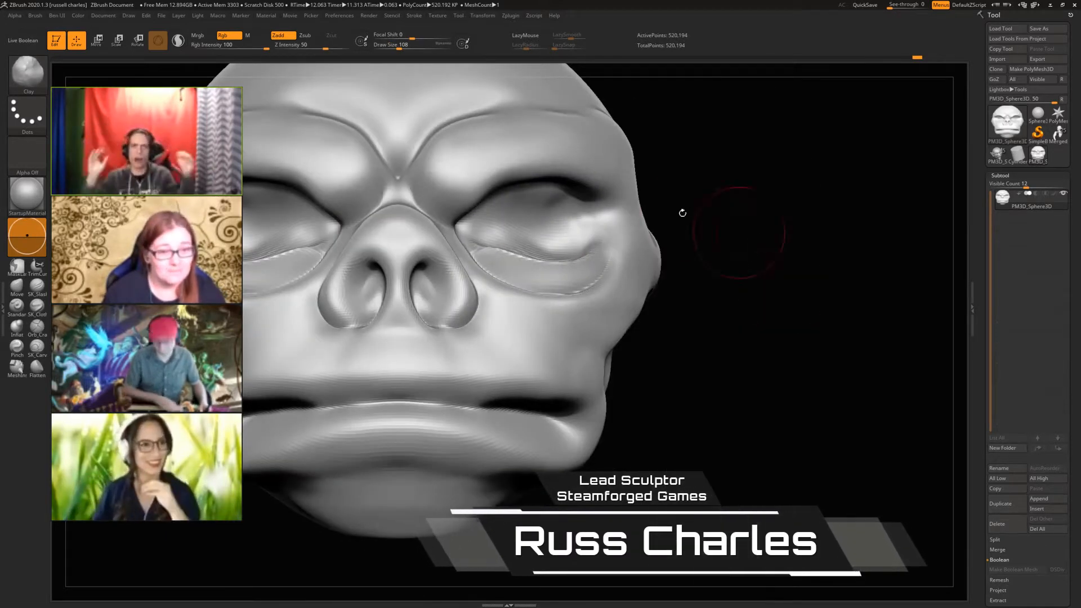
Insert a sphere as an eyeball in each eye socket with the MeshInsert Dot brush
key("b")
key("m")
key("d")
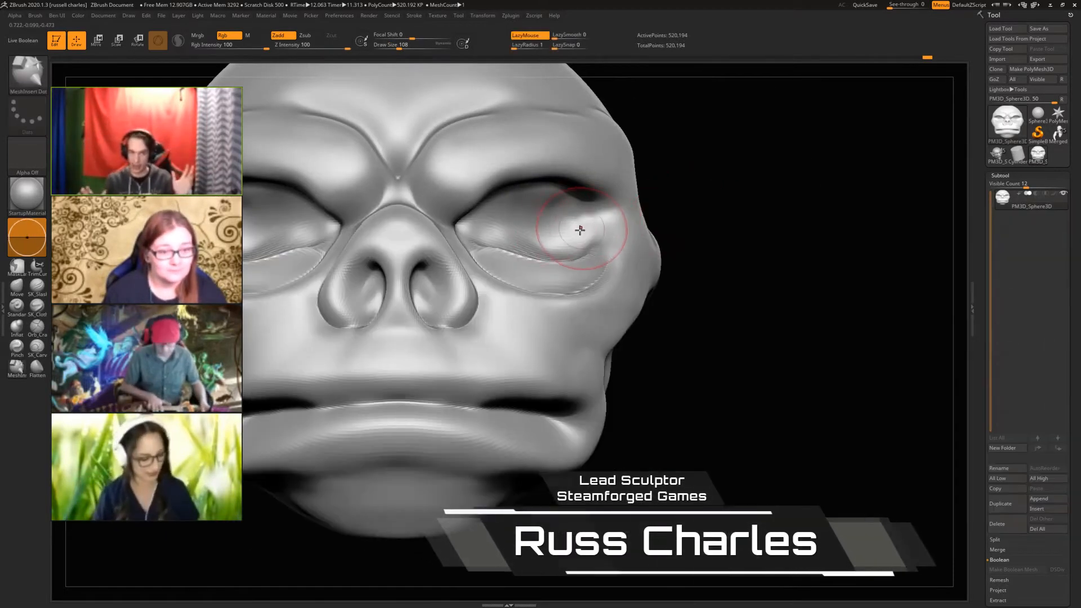
key("b")
key("m")
key("d")
mouse_move(538, 231)
left_mouse_down()
mouse_move(739, 290)
mouse_move(729, 302)
mouse_move(642, 303)
mouse_move(710, 299)
left_mouse_up()
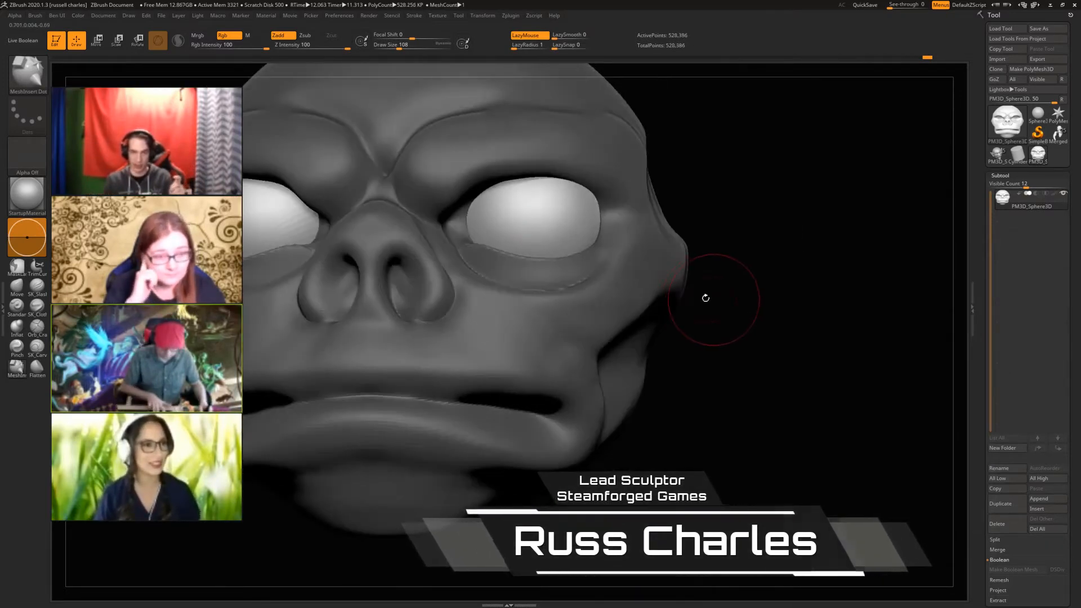
Fit the eyeballs into their sockets with the Move brush at draw size 244 and clear the mask on the head
key("b")
key("m")
key("v")
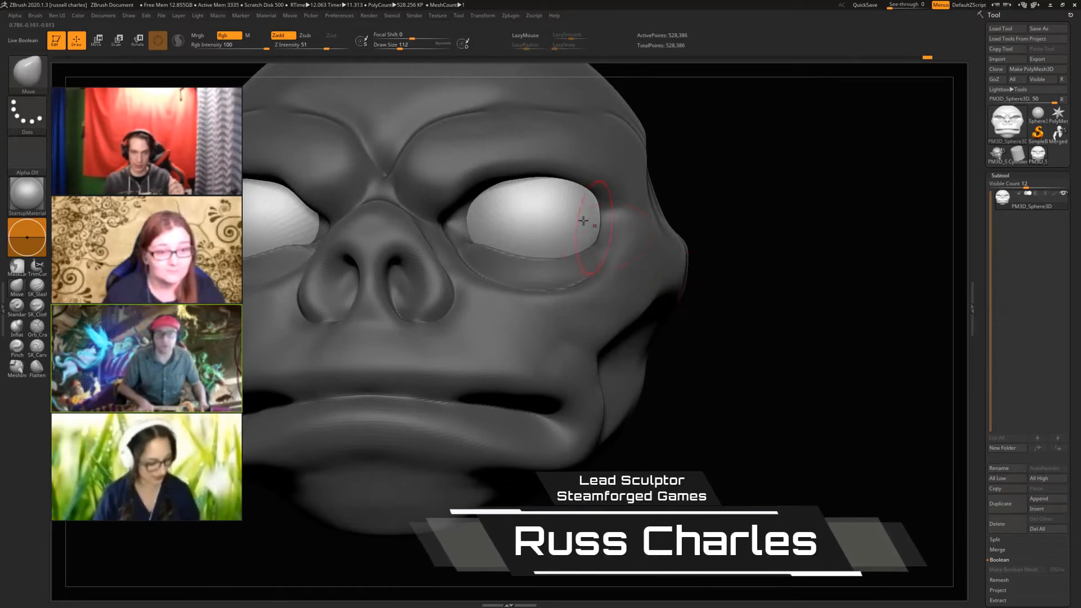
mouse_move(589, 211)
left_mouse_down()
mouse_move(536, 192)
mouse_move(467, 230)
left_mouse_up()
left_click_drag(711, 302, 474, 230)
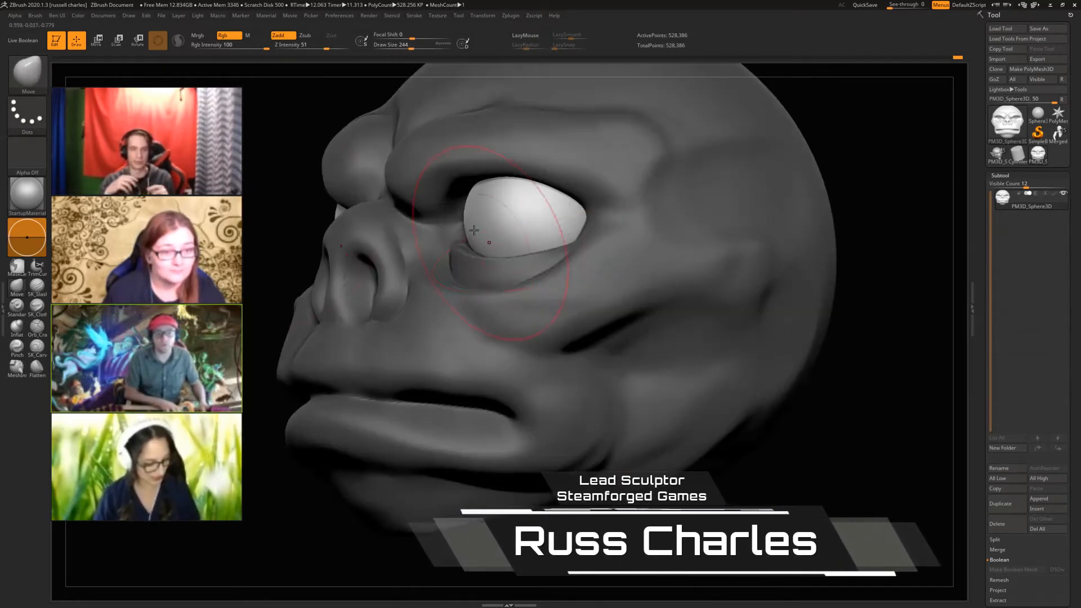
left_click_drag(219, 210, 696, 282)
left_click_drag(746, 250, 710, 253, "ctrl")
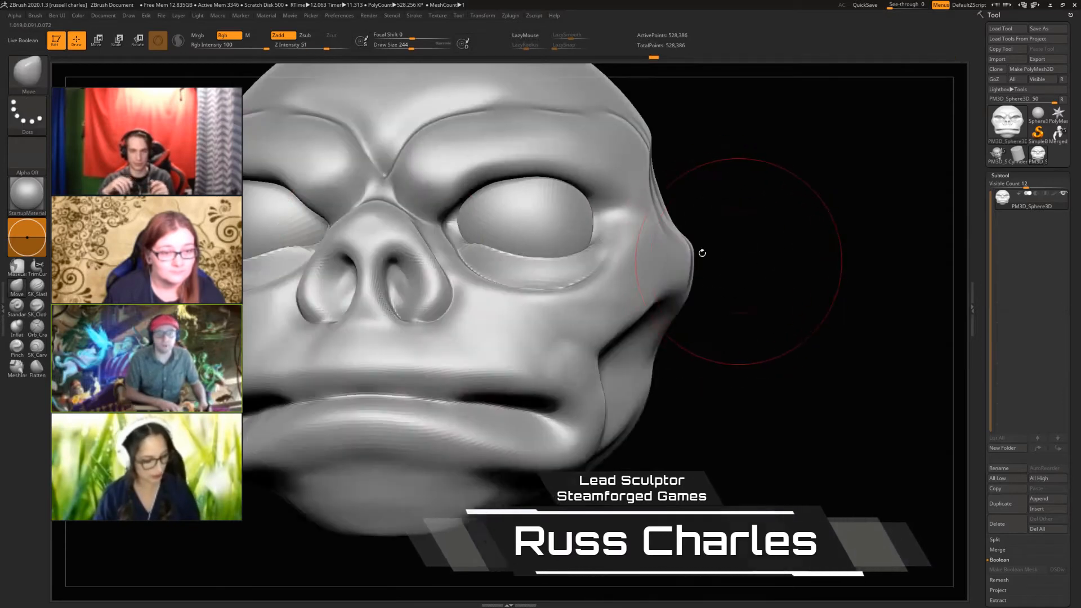
Split the eyeballs off into their own subtool and set the Move brush's draw size to 104
key("space")
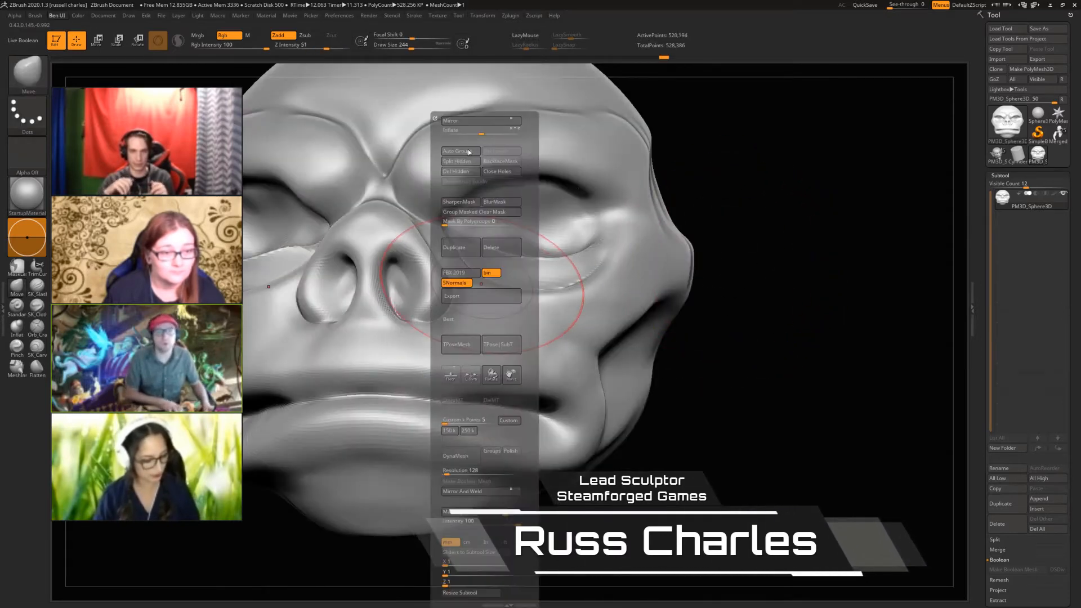
left_click_drag(719, 227, 850, 259)
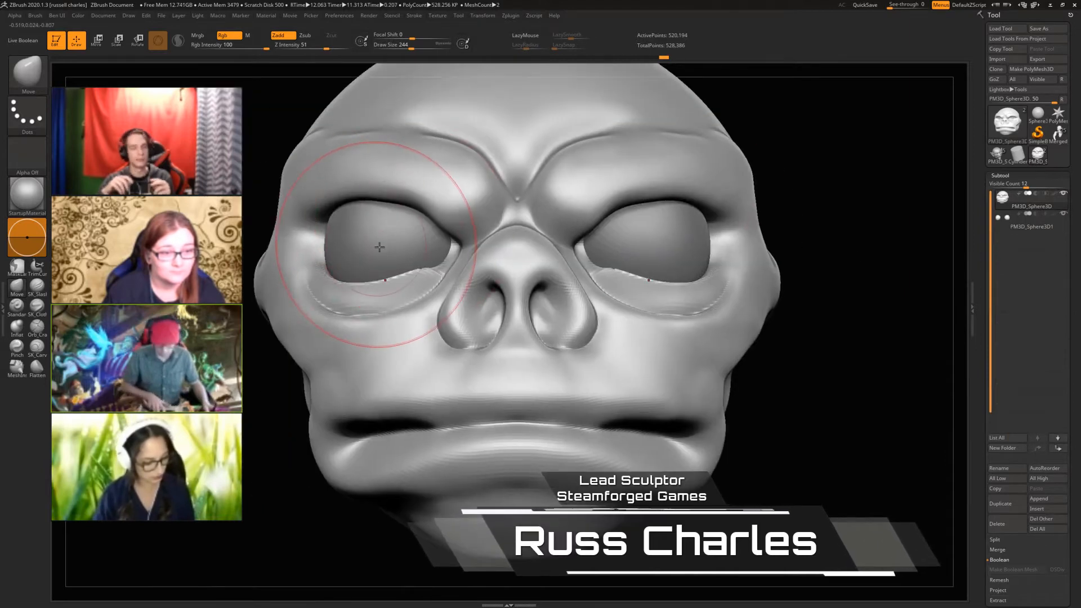
key("[")
key("[")
key("[")
key("[")
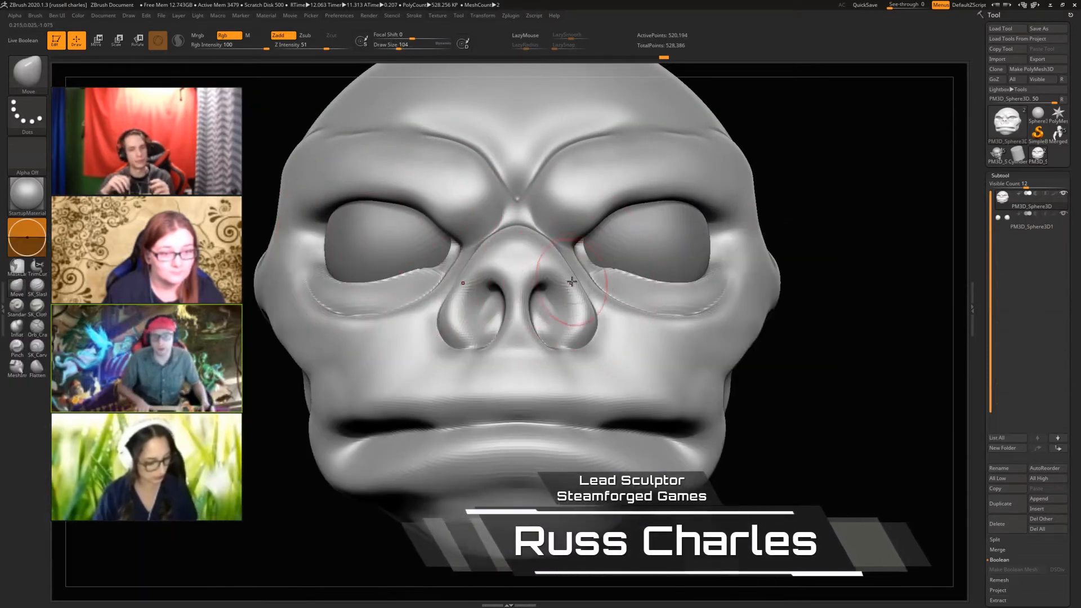
Adjust the side of the nose with the Move brush and build up a rounded lump between the brows with Clay
left_click_drag(572, 281, 552, 263)
left_click_drag(256, 193, 264, 192)
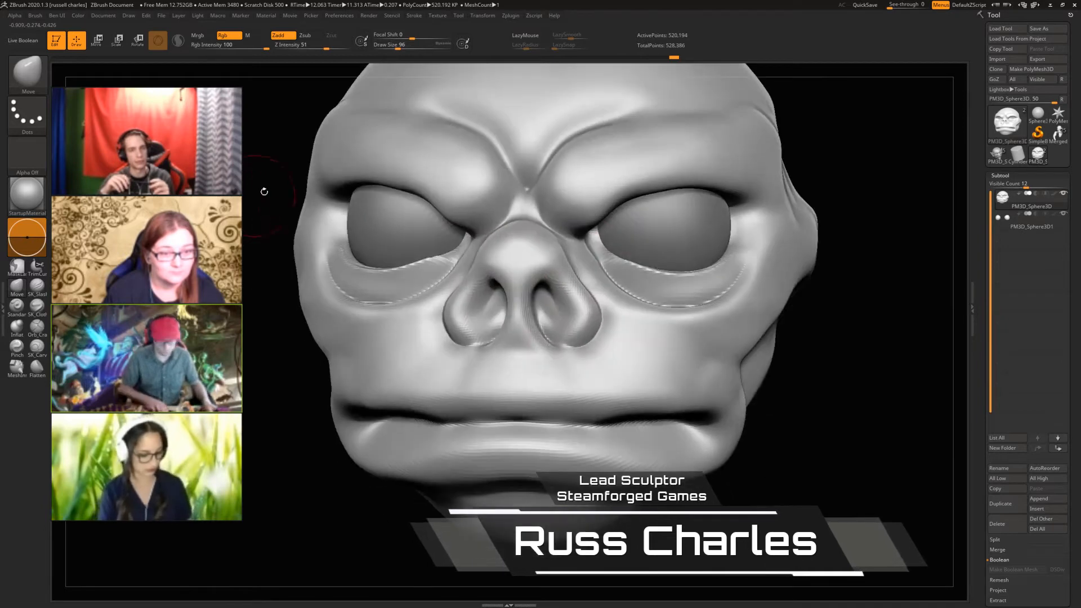
key("b")
key("c")
key("l")
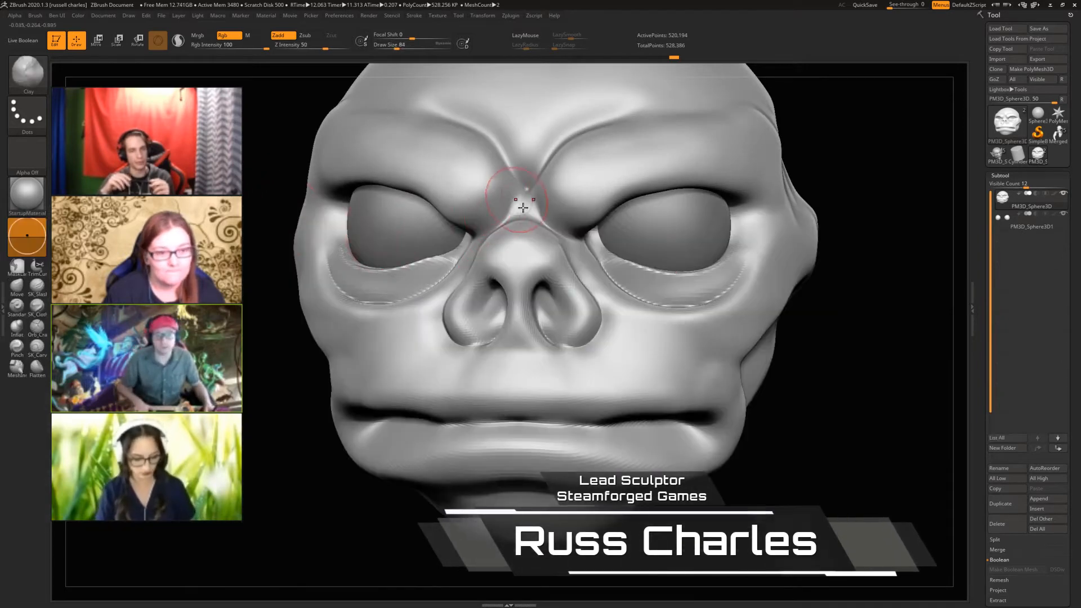
mouse_move(526, 199)
left_mouse_down()
mouse_move(521, 168)
mouse_move(494, 169)
left_mouse_up()
key("]")
left_click_drag(168, 179, 270, 186)
Carve creases around the lump between the brows and along the brow ridges with the SK_Slash brush, smoothing the strokes
left_click(37, 286)
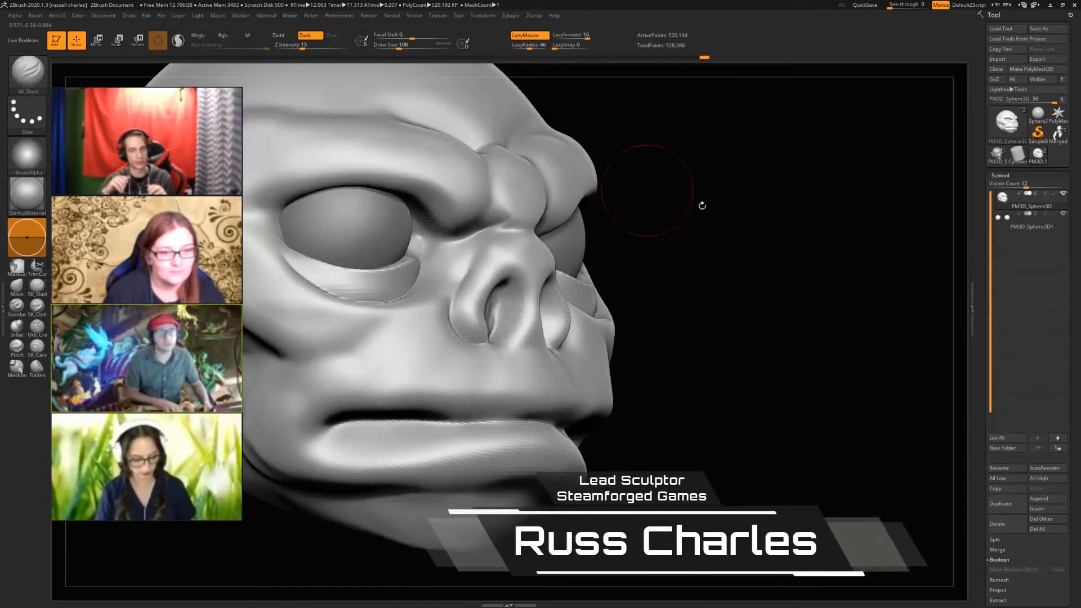
mouse_move(702, 205)
left_mouse_down()
mouse_move(464, 235)
mouse_move(486, 186)
mouse_move(471, 136)
left_mouse_up()
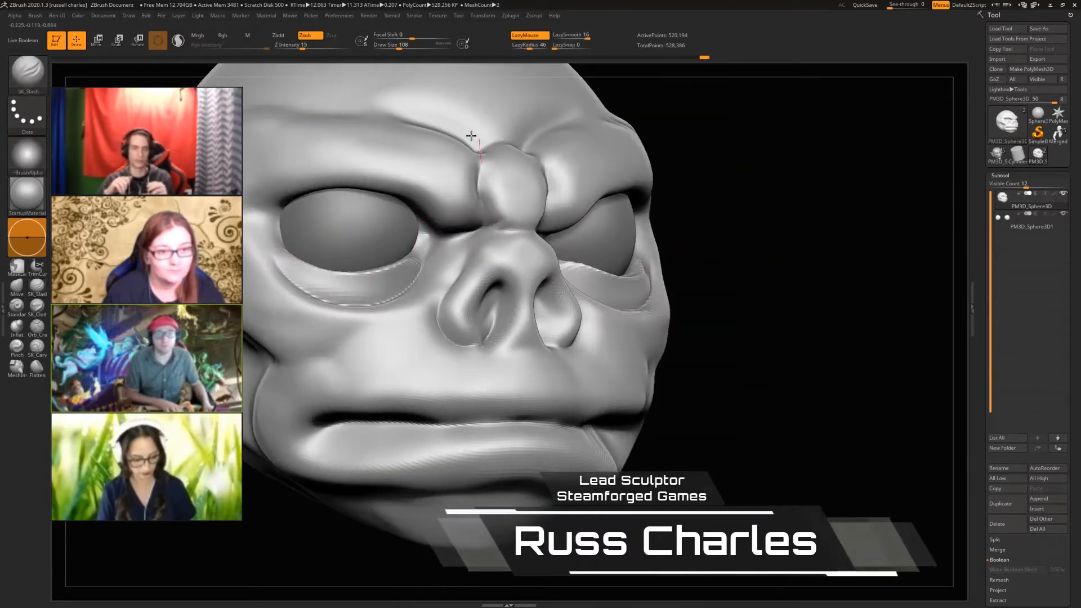
left_click_drag(772, 220, 618, 169)
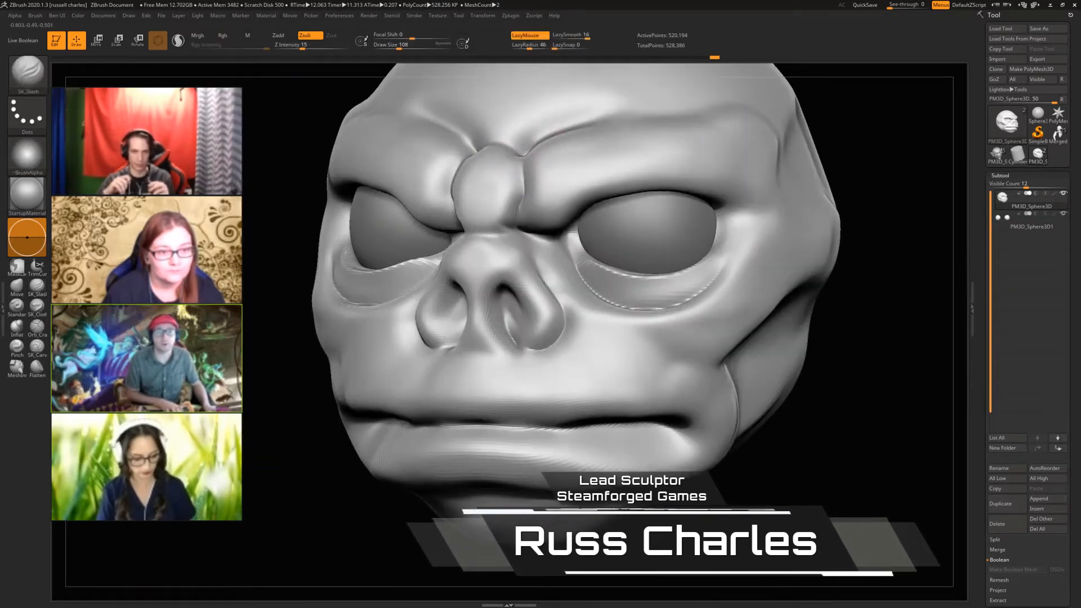
mouse_move(800, 225)
left_mouse_down()
mouse_move(889, 247)
mouse_move(890, 305)
left_mouse_up()
mouse_move(546, 212)
left_mouse_down()
mouse_move(527, 213)
mouse_move(405, 143)
left_mouse_up()
mouse_move(419, 155)
left_mouse_down("shift")
mouse_move(438, 163)
mouse_move(376, 157)
left_mouse_up("shift")
left_click_drag(811, 315, 895, 243)
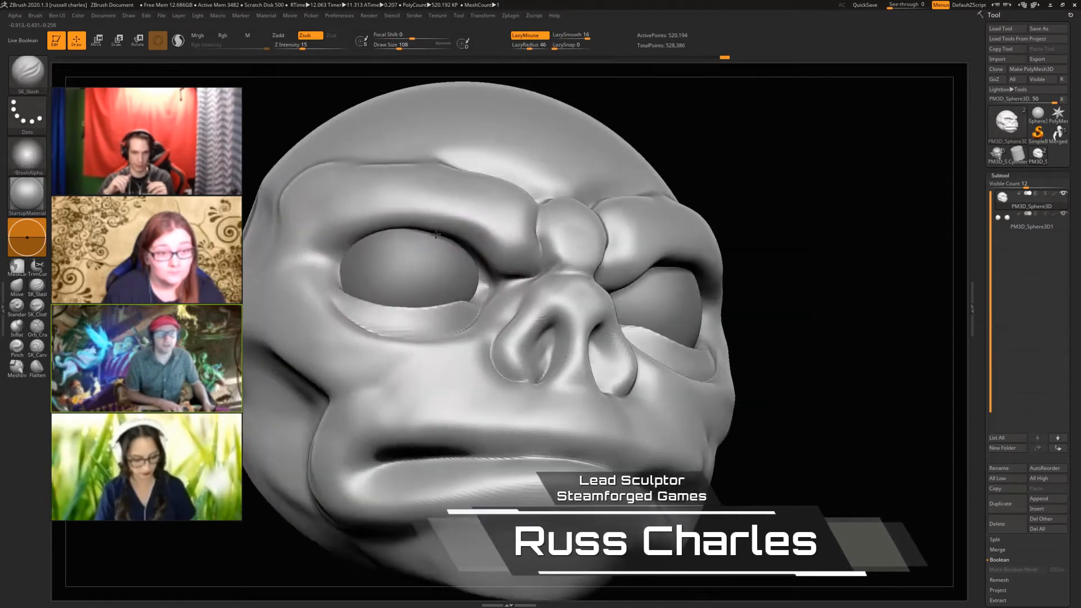
Carve upper eyelid folds above both eyeballs with the SK_Slash brush
left_click_drag(456, 221, 324, 228)
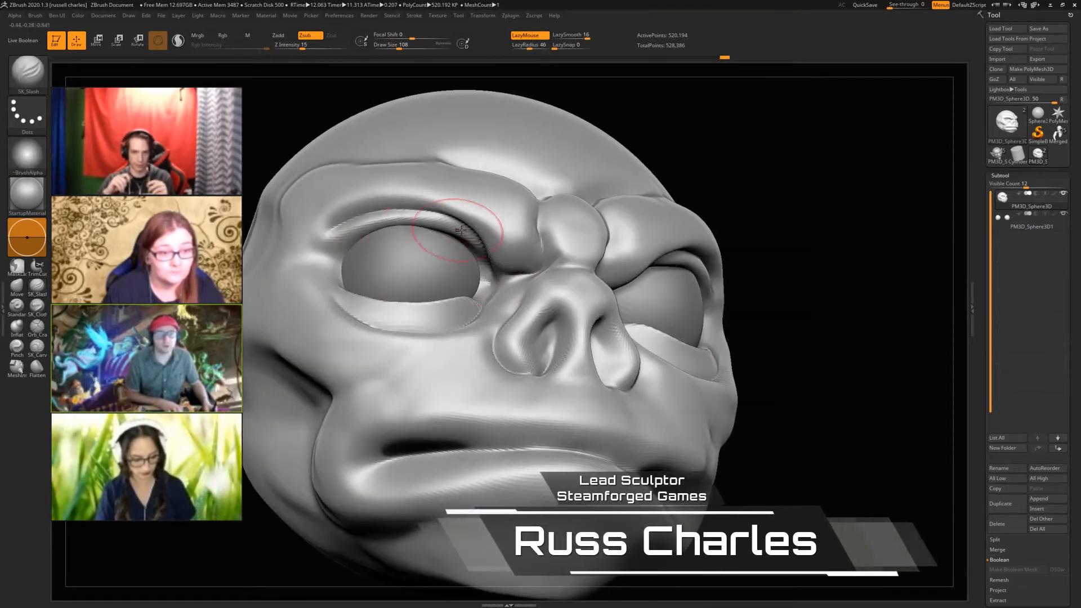
mouse_move(467, 237)
left_mouse_down()
mouse_move(378, 211)
mouse_move(325, 234)
left_mouse_up()
left_click_drag(816, 236, 243, 218)
Reshape the upper eyelids with the Move brush and thicken them with the Inflat brush at draw size 160
key("b")
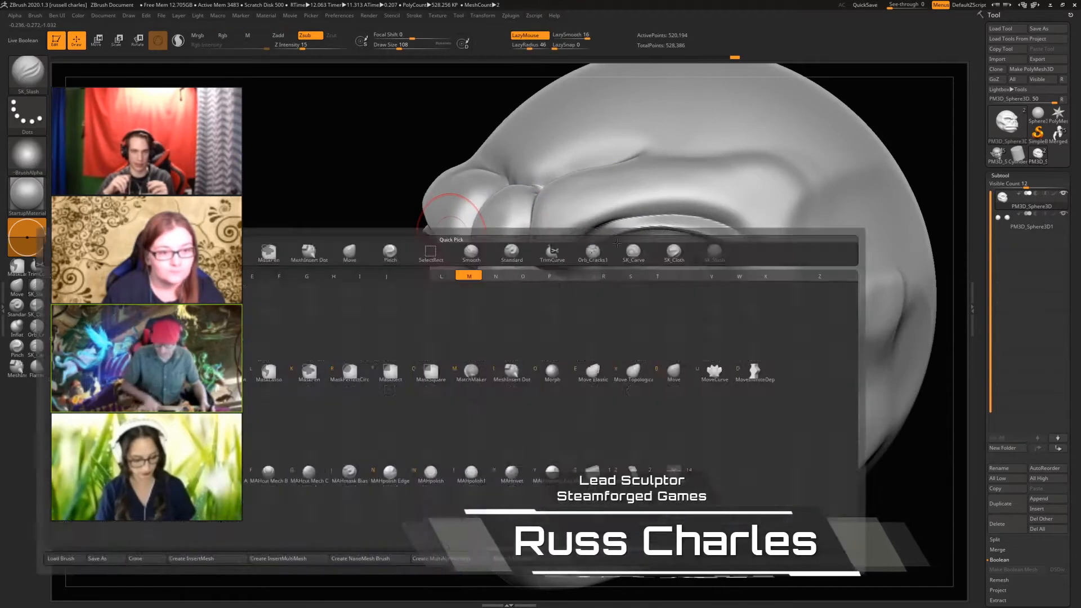
key("m")
key("v")
left_click_drag(650, 210, 648, 202)
key("bracketright")
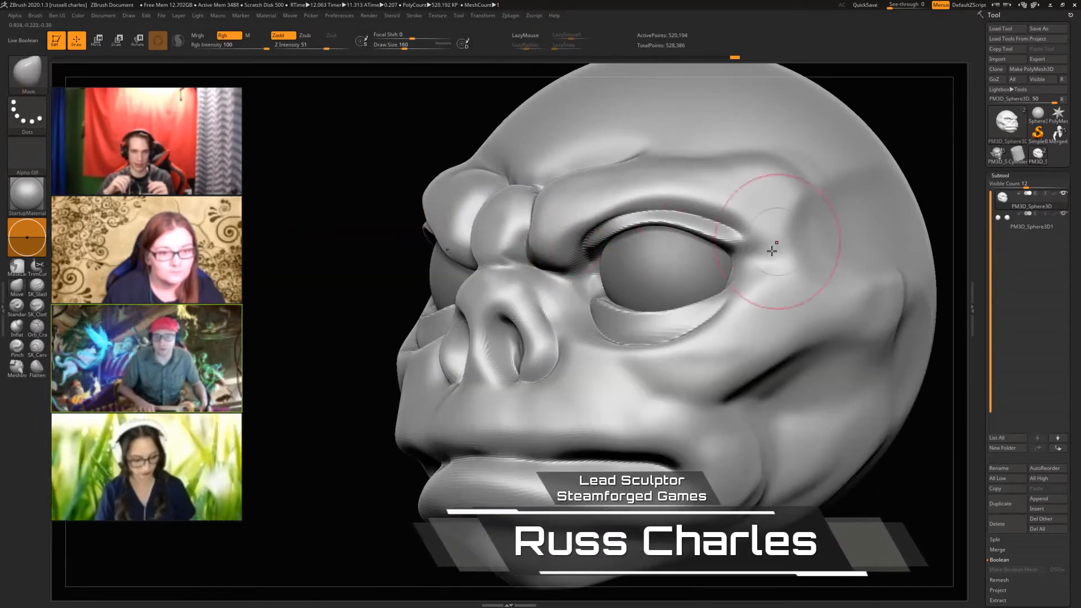
left_click_drag(266, 237, 388, 237)
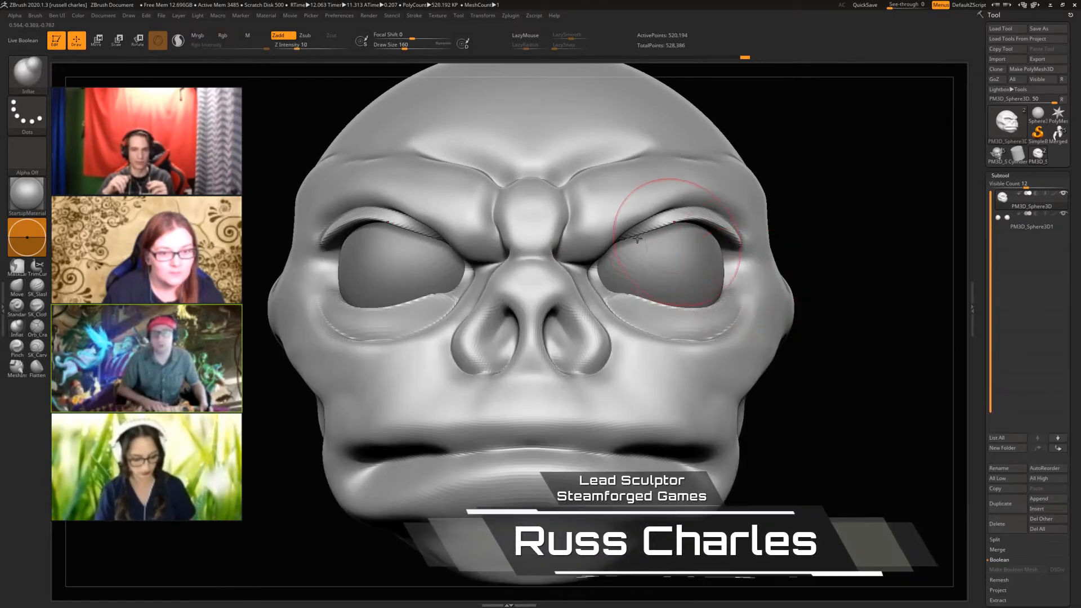
left_click_drag(673, 231, 676, 223)
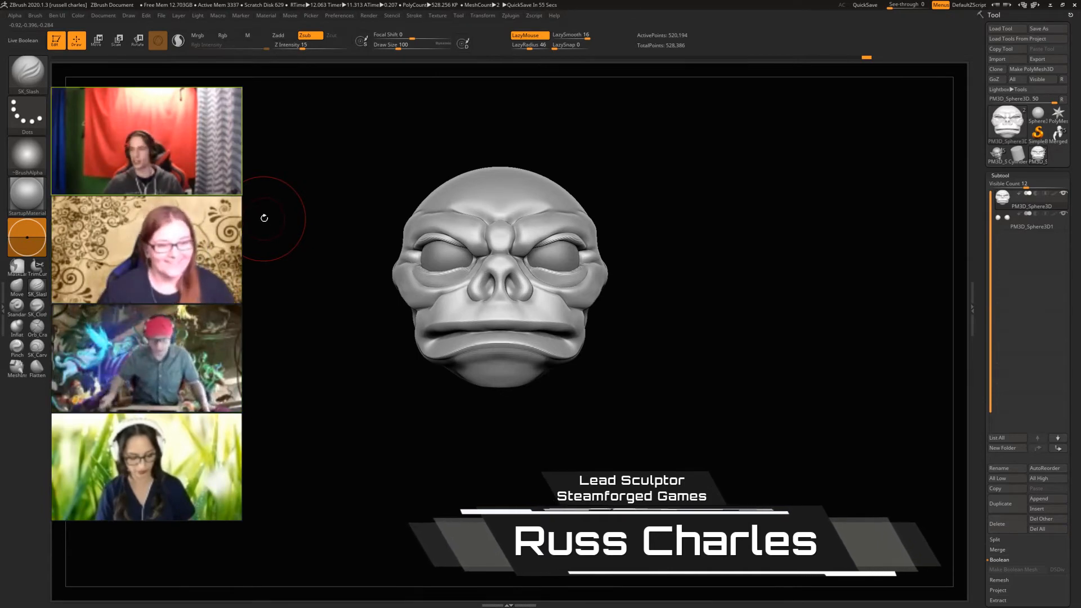
Load the ChiselCreature brush and choose its pointed ear shape, with the side of the head in view
left_click_drag(394, 212, 237, 215, "alt")
left_click_drag(164, 228, 272, 258)
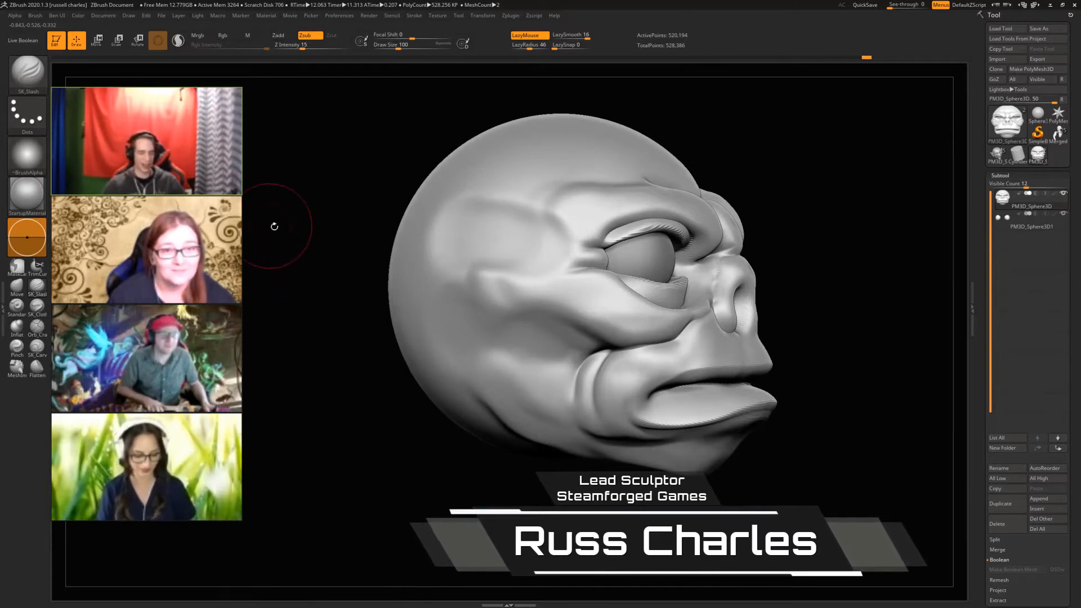
key("comma")
key("comma")
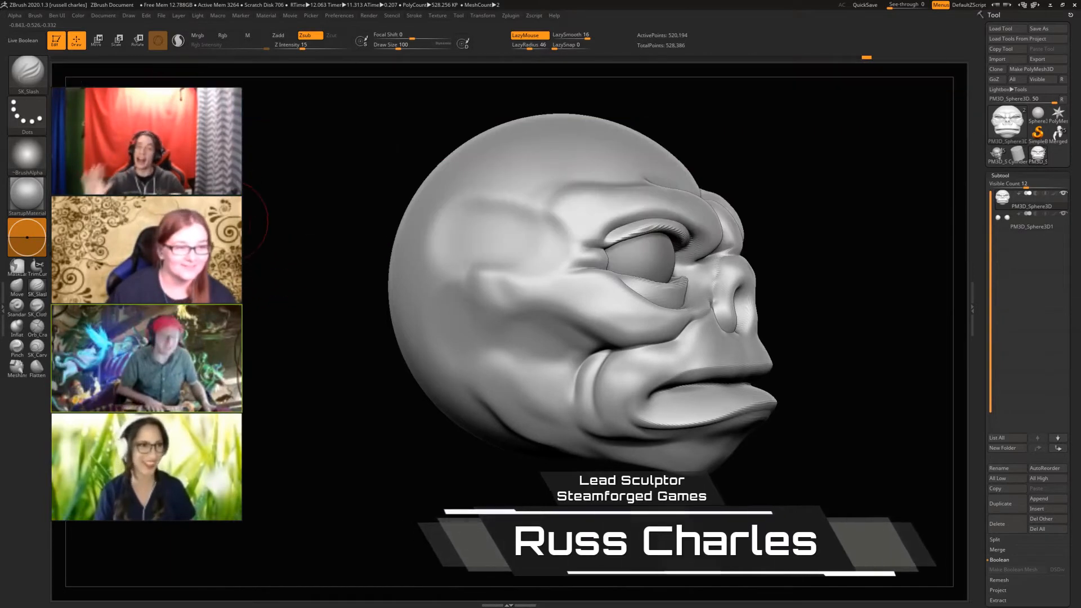
key("b")
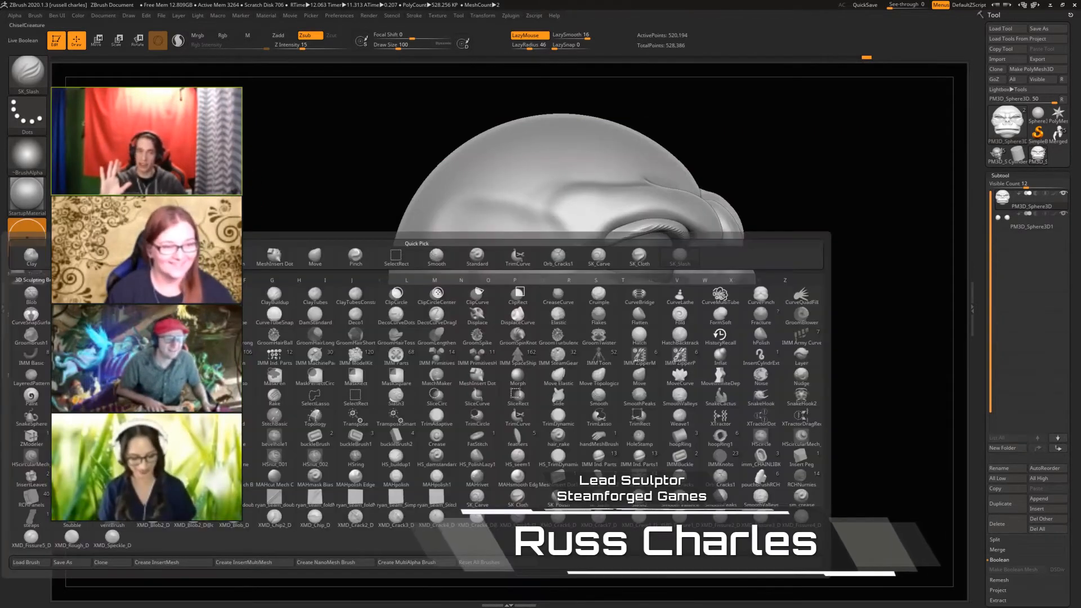
left_click(153, 296)
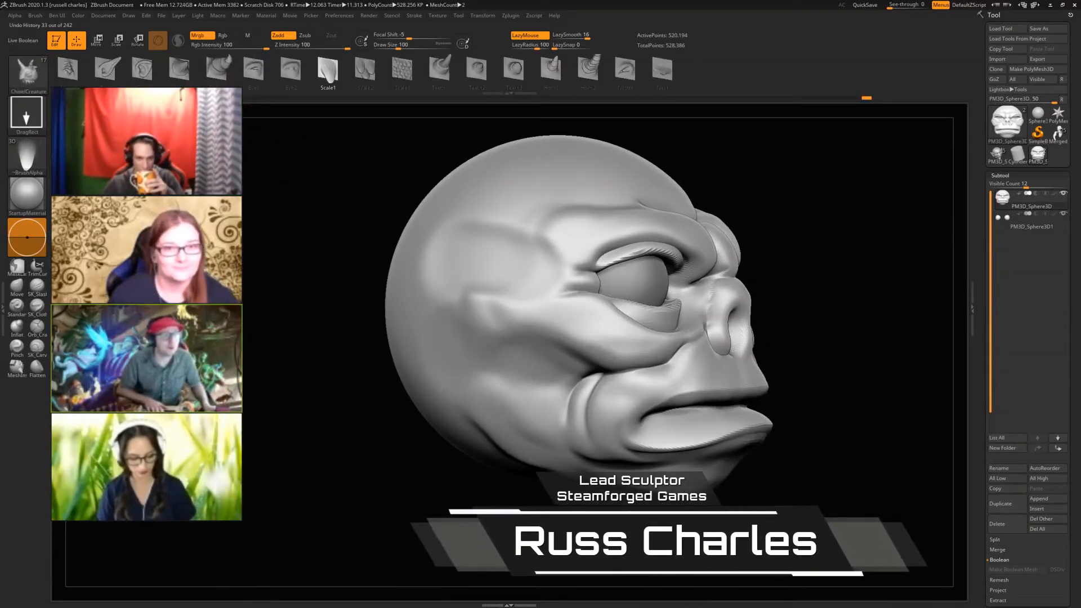
left_click(107, 68)
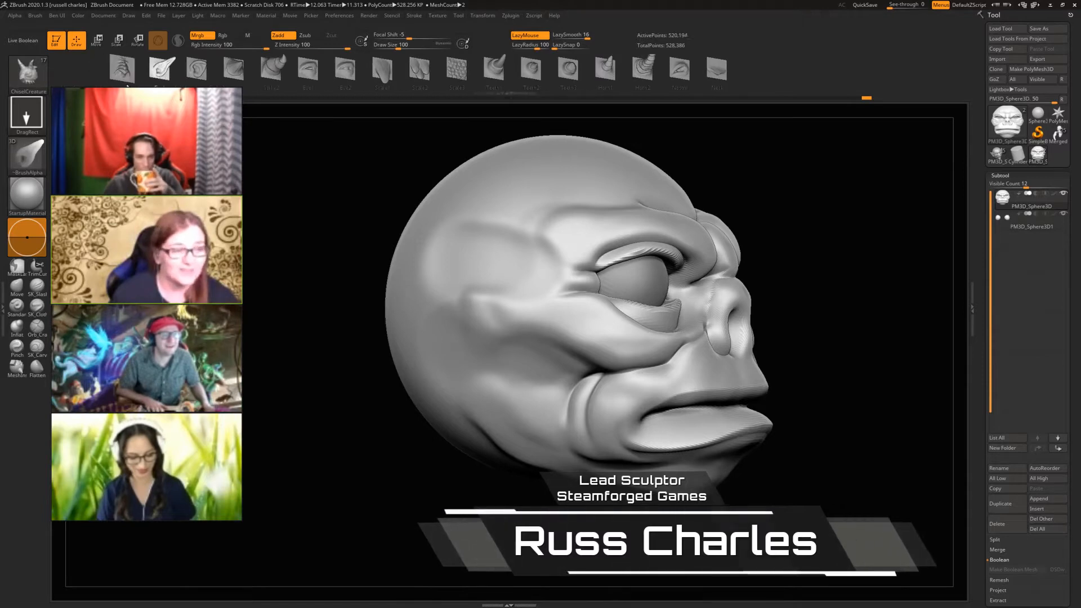
Pull a pointed ear out of each side of the head with the ChiselCreature ear shape, undoing misplaced attempts
mouse_move(912, 299)
left_mouse_down()
mouse_move(756, 308)
mouse_move(723, 321)
mouse_move(665, 304)
left_mouse_up()
key("ctrl+z")
left_click_drag(347, 277, 526, 313)
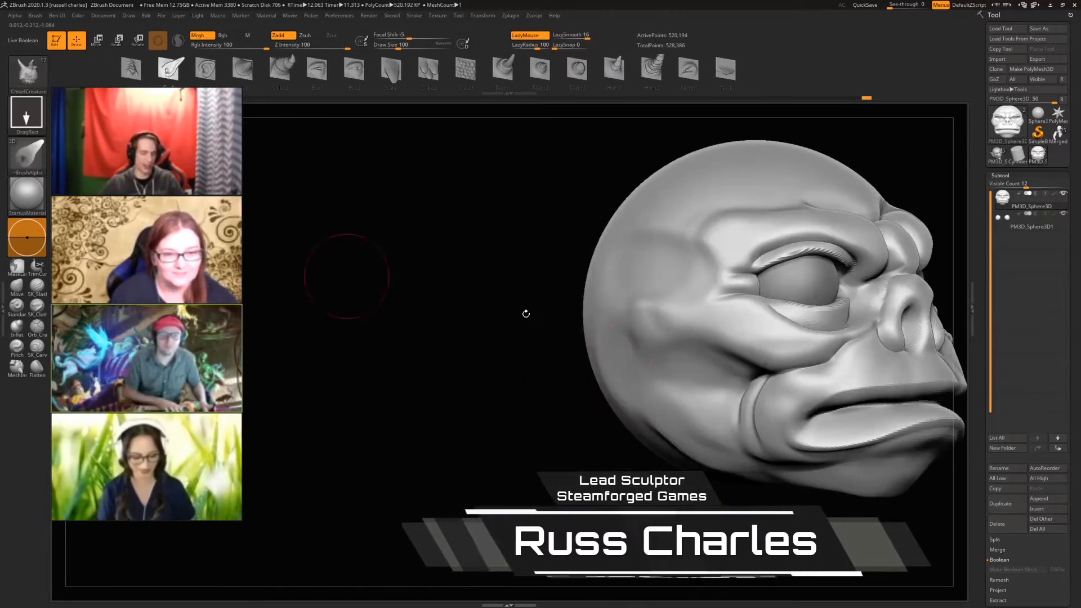
left_click_drag(647, 307, 394, 315)
key("ctrl+z")
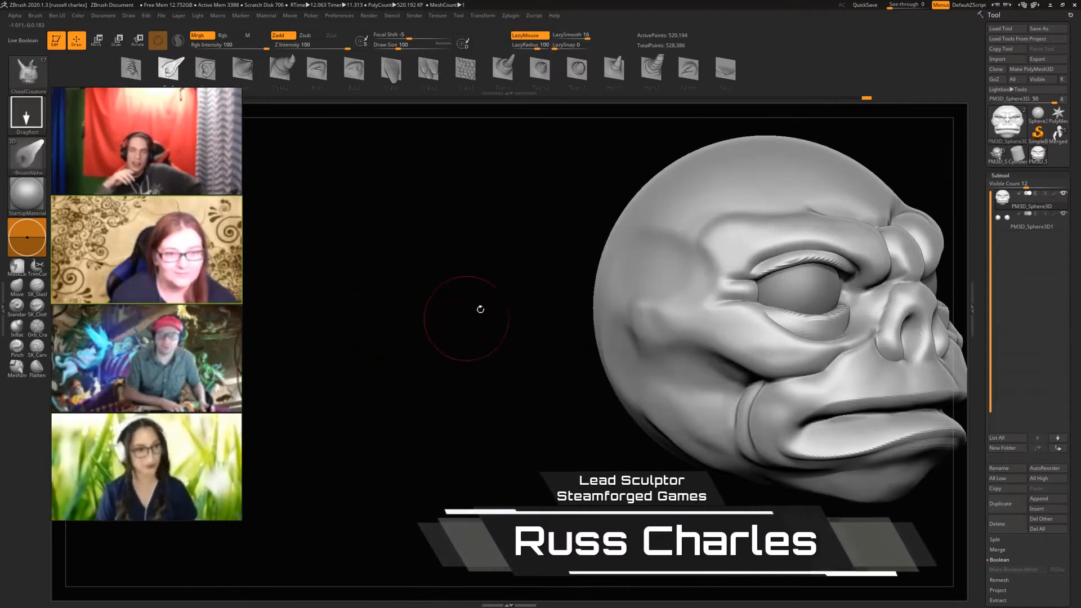
left_click_drag(612, 325, 504, 344)
left_click_drag(418, 307, 325, 83)
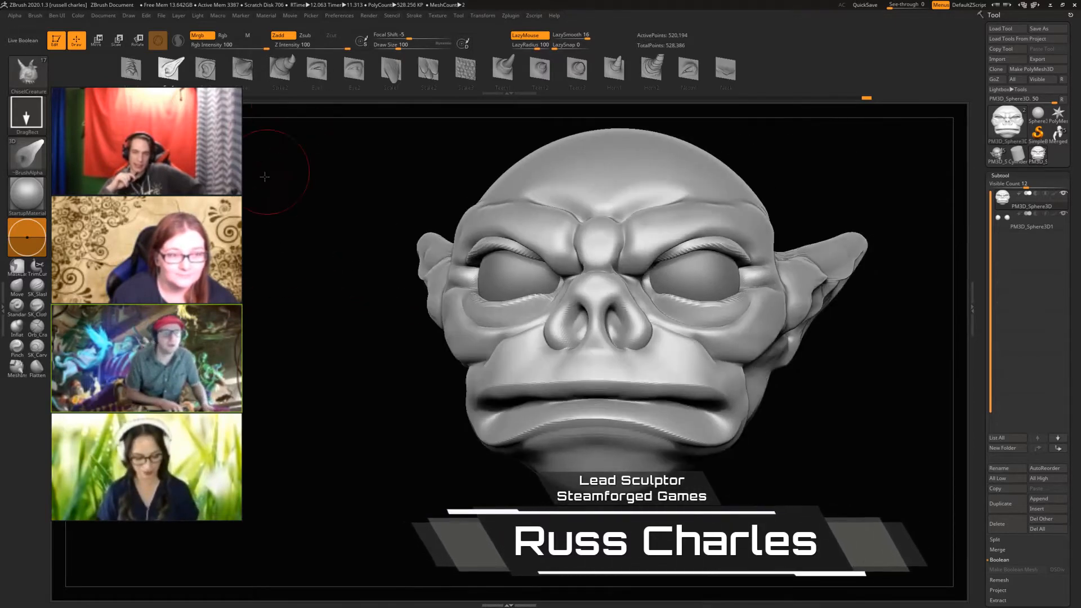
Try adding a small horn on each side of the forehead with the ChiselCreature Spike1 shape, and undo it
left_click_drag(265, 177, 242, 172)
left_click(243, 70)
mouse_move(489, 183)
left_mouse_down()
mouse_move(352, 222)
mouse_move(419, 211)
left_mouse_up()
left_click_drag(586, 169, 529, 173)
left_click_drag(284, 179, 202, 183)
key("ctrl+z")
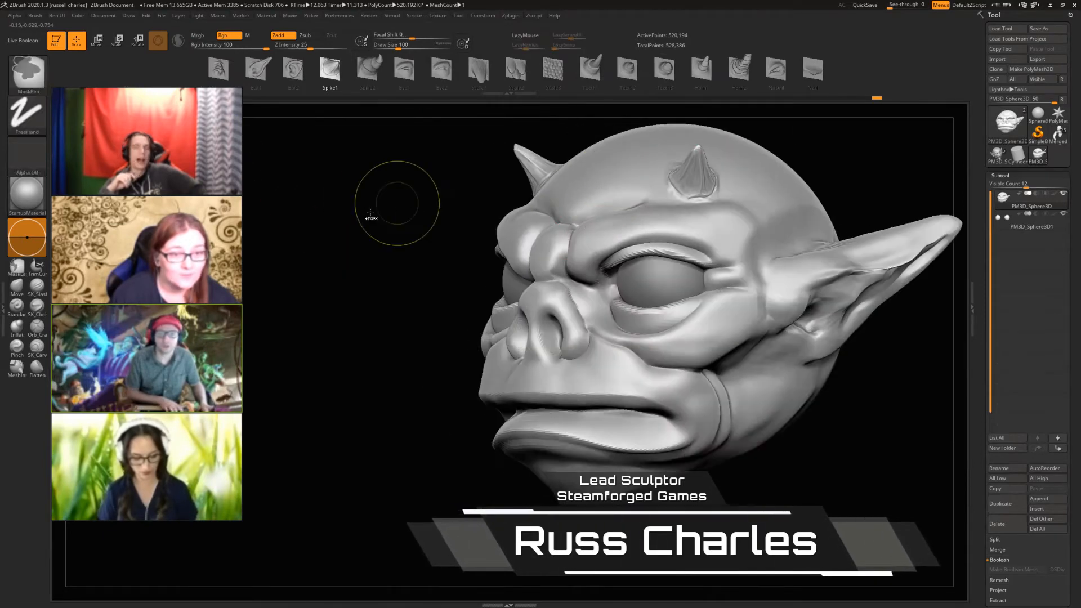
key("ctrl+z")
Smooth the ear's join with the head and carve its rim and inner opening with the SK_Slash brush
mouse_move(311, 244)
left_mouse_down()
mouse_move(248, 247)
mouse_move(264, 244)
left_mouse_up()
mouse_move(755, 230)
left_mouse_down("shift")
mouse_move(715, 209)
mouse_move(699, 213)
left_mouse_up("shift")
left_click(34, 289)
mouse_move(314, 268)
left_mouse_down()
mouse_move(360, 274)
mouse_move(442, 210)
mouse_move(298, 286)
mouse_move(517, 280)
left_mouse_up()
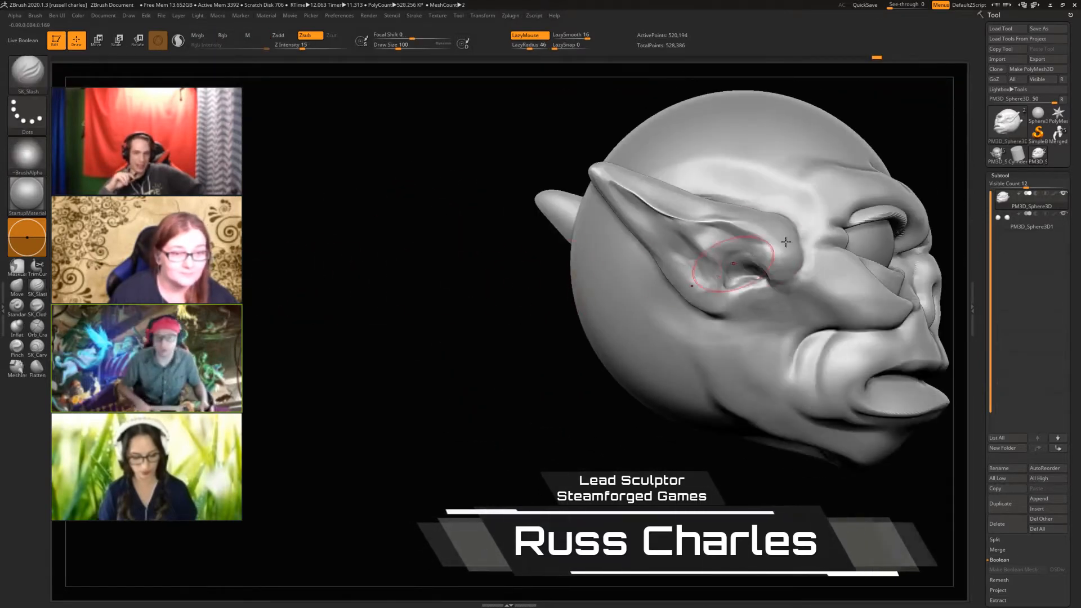
mouse_move(772, 276)
left_mouse_down()
mouse_move(757, 231)
mouse_move(687, 228)
mouse_move(693, 239)
left_mouse_up()
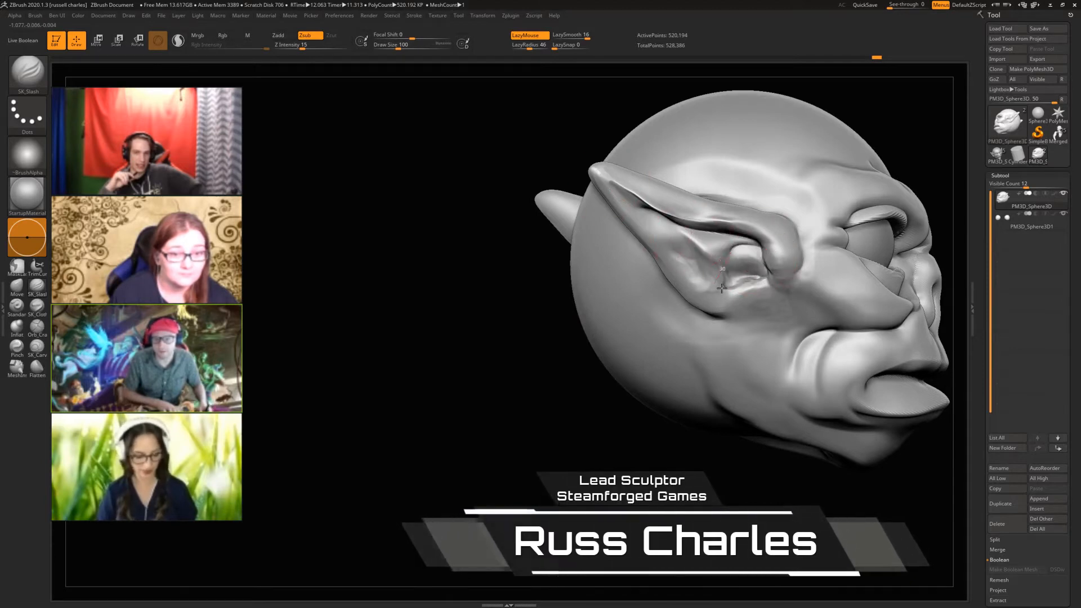
mouse_move(407, 241)
left_mouse_down()
mouse_move(400, 234)
mouse_move(389, 253)
mouse_move(394, 276)
left_mouse_up()
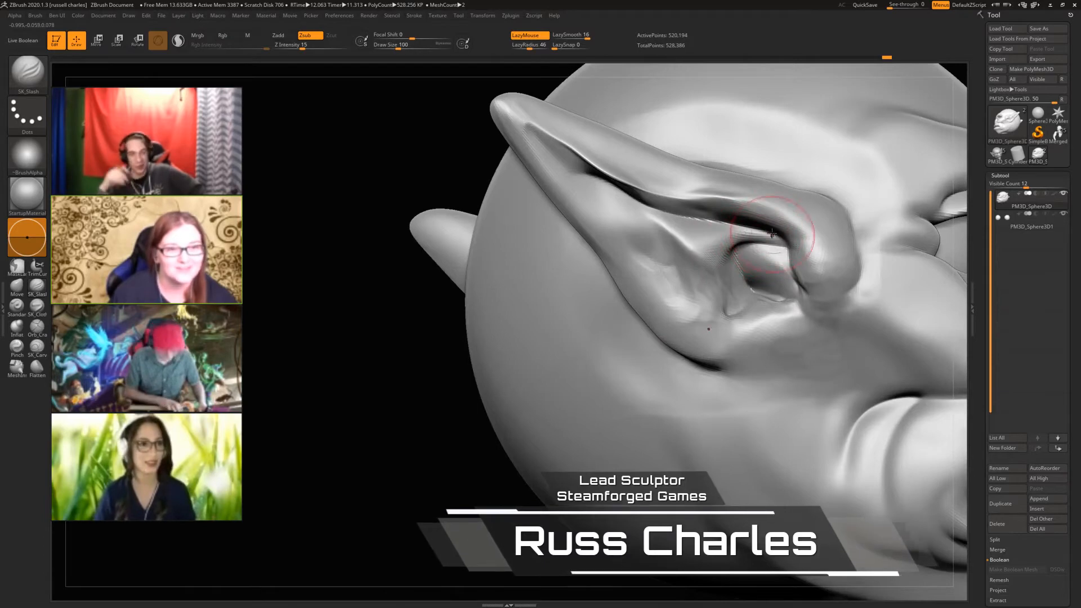
Cut curved cartilage folds inside the ear behind its opening with SK_Slash and smooth them lightly
mouse_move(774, 236)
left_mouse_down()
mouse_move(701, 235)
mouse_move(693, 304)
left_mouse_up()
left_click_drag(686, 251, 692, 302)
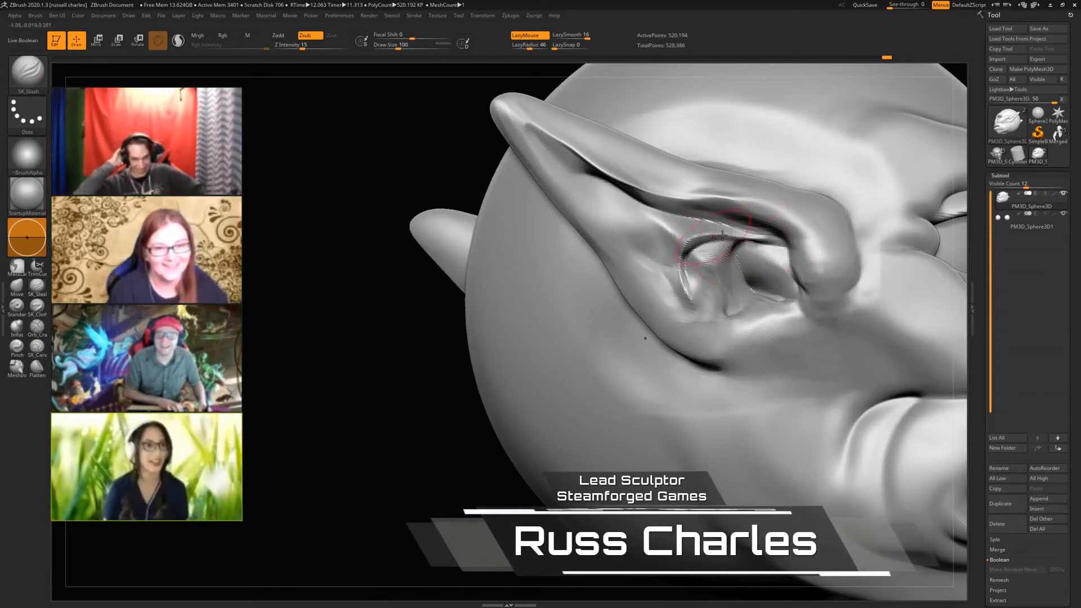
mouse_move(755, 232)
left_mouse_down()
mouse_move(644, 275)
mouse_move(658, 298)
left_mouse_up()
mouse_move(664, 298)
left_mouse_down("shift")
mouse_move(661, 272)
mouse_move(653, 293)
left_mouse_up("shift")
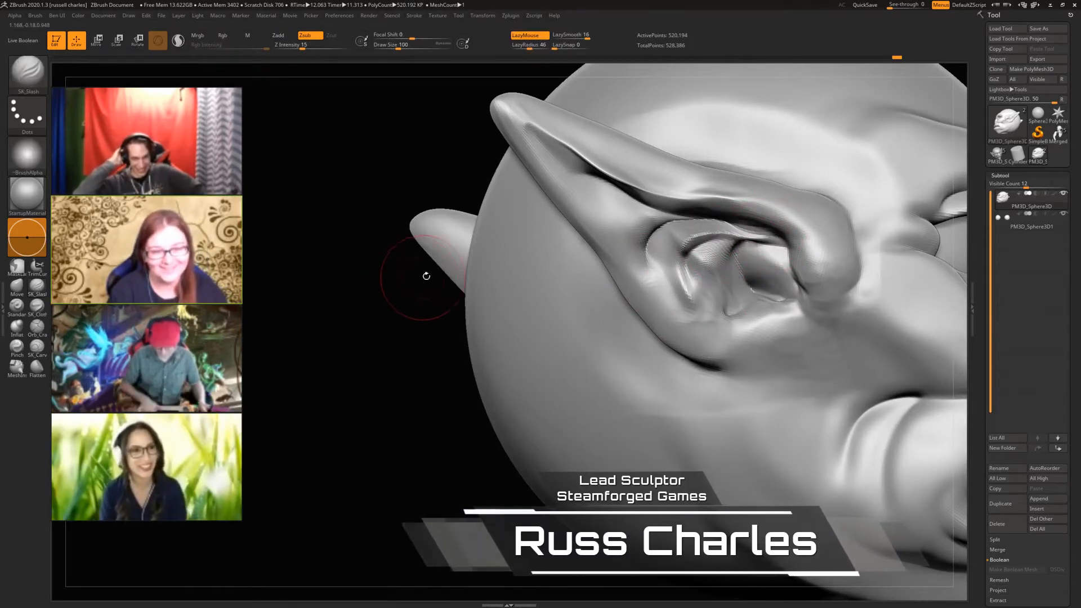
key("f")
left_click_drag(379, 261, 362, 299)
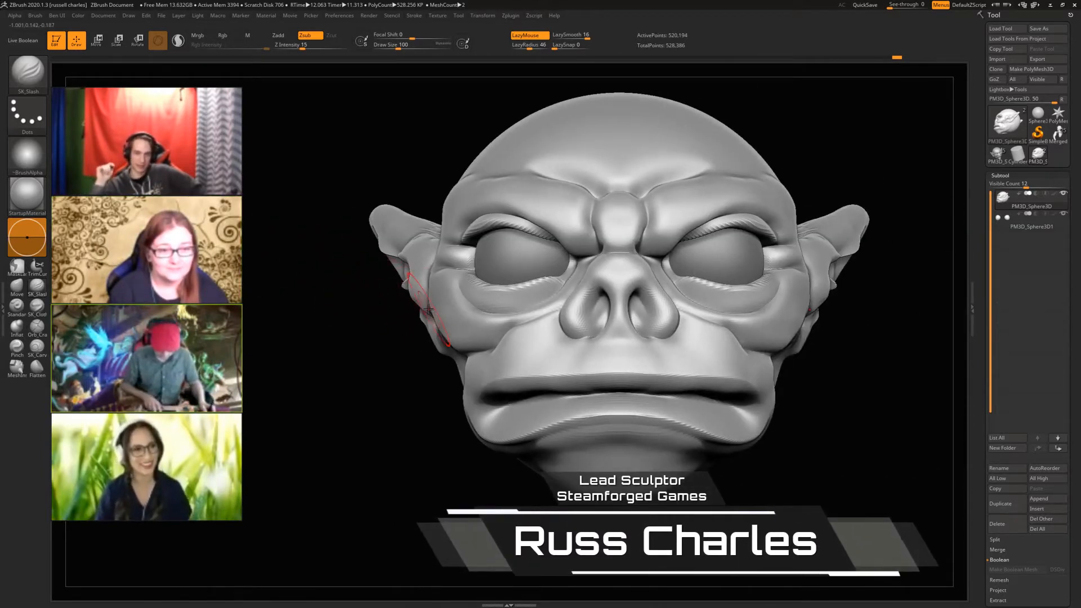
Subdivide the head subtool once to raise its resolution
key("5")
left_click(1009, 223)
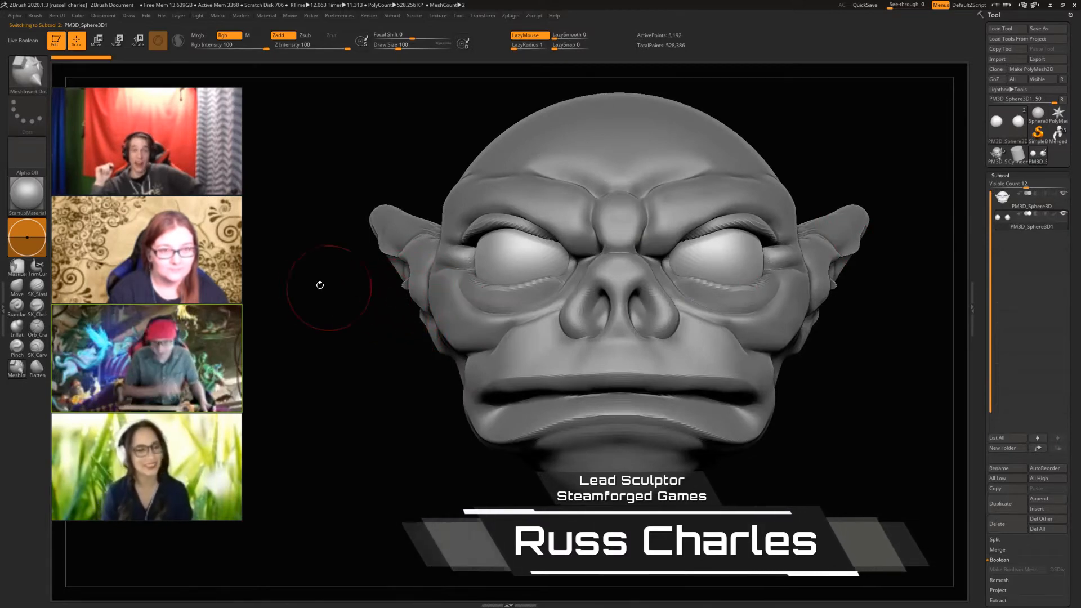
left_click(1010, 200)
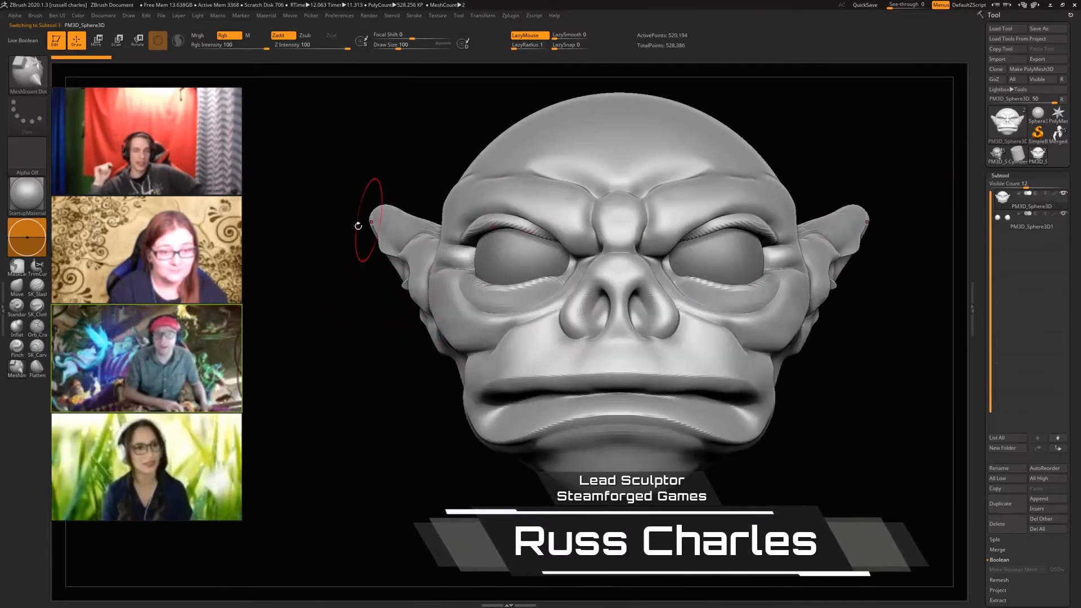
key("ctrl+d")
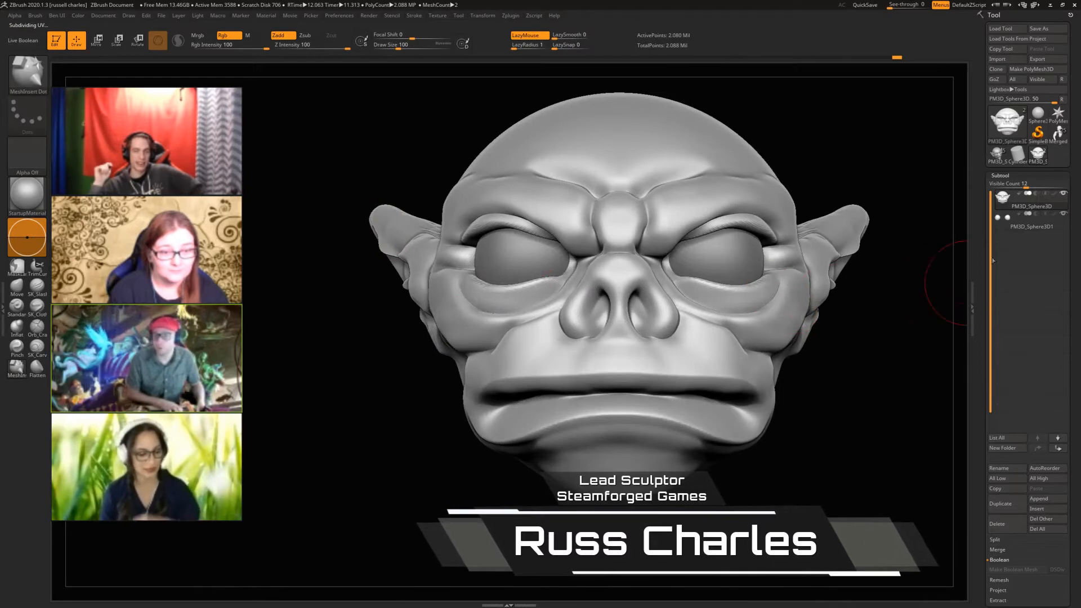
Insert a sphere at each corner of the mouth in the eyeball subtool with the MeshInsert Dot brush
left_click(996, 224)
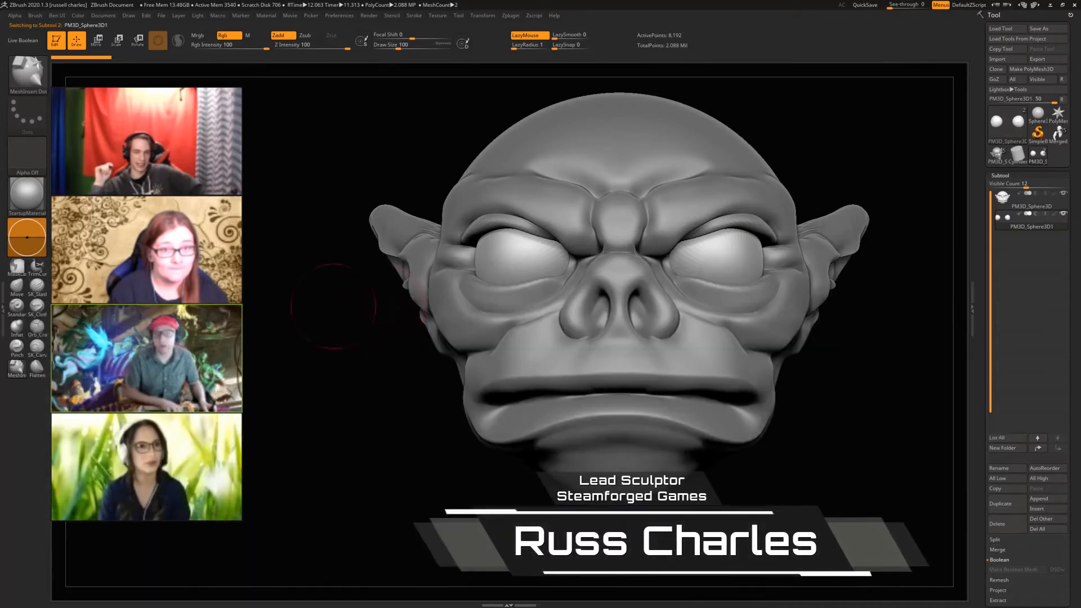
left_click_drag(333, 302, 301, 251)
left_click_drag(689, 331, 720, 317)
Stretch the spheres at the mouth corners into protruding tusks with the Move brush
key("b")
key("m")
key("v")
left_click_drag(309, 316, 337, 349, "shift")
left_click_drag(458, 331, 463, 340)
left_click_drag(388, 360, 334, 364)
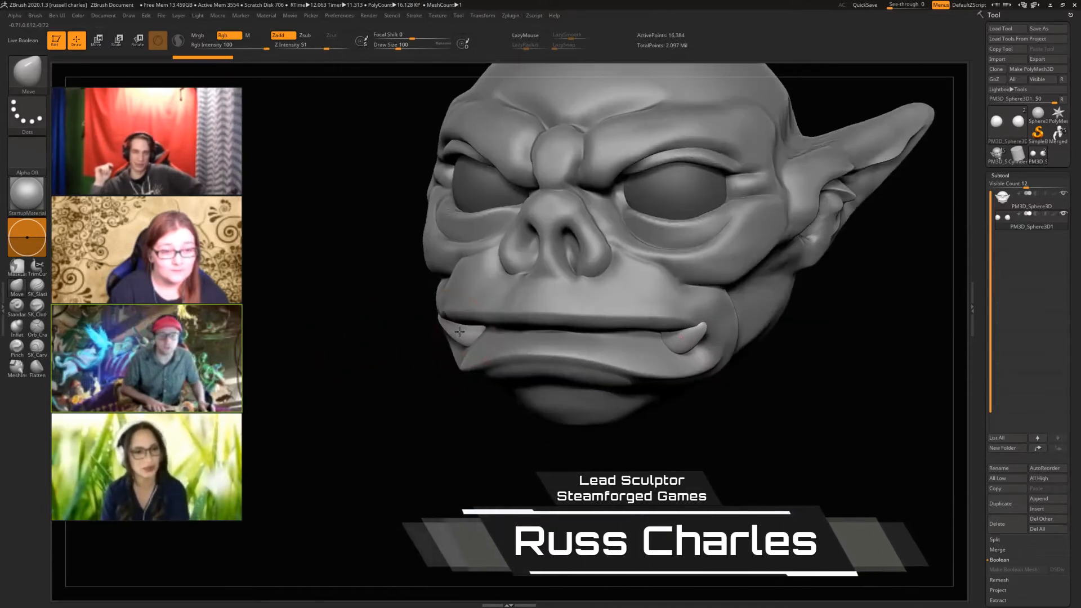
left_click_drag(449, 332, 436, 326)
left_click_drag(333, 345, 329, 329)
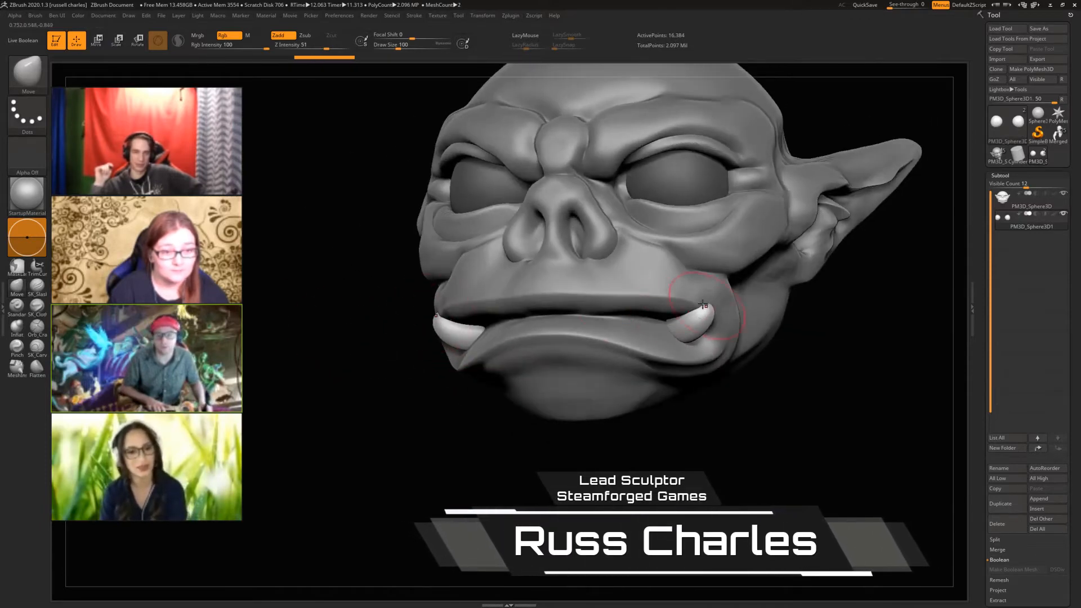
Refine the tusks into upward-curving, tapered points with the Move brush, working from front and side views
left_click_drag(698, 315, 703, 306)
left_click_drag(810, 402, 749, 405)
mouse_move(425, 308)
left_mouse_down()
mouse_move(617, 310)
mouse_move(715, 330)
left_mouse_up()
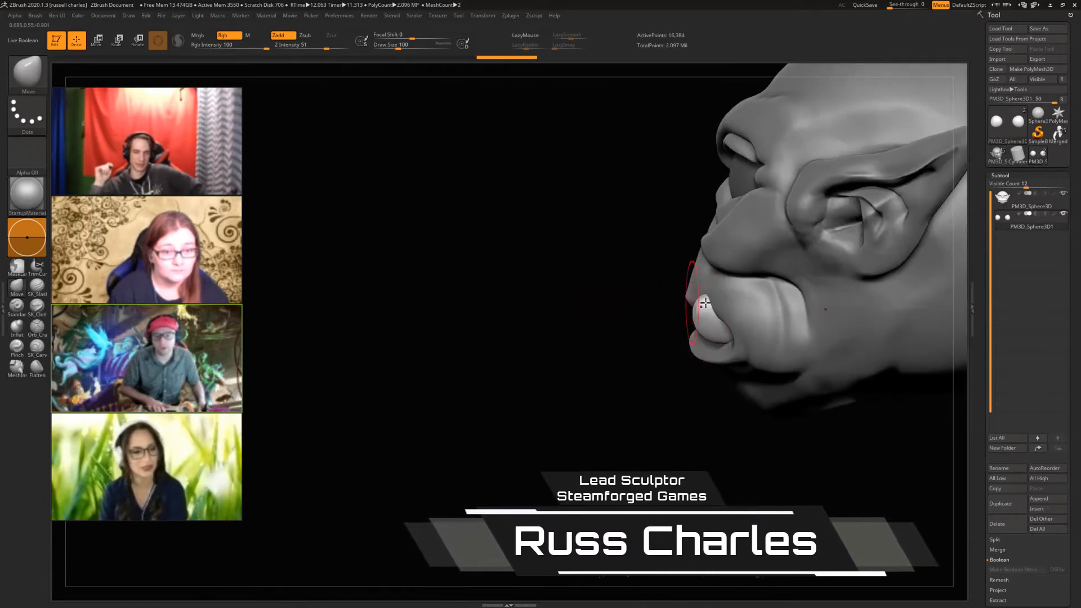
mouse_move(530, 305)
left_mouse_down()
mouse_move(728, 383)
mouse_move(697, 361)
mouse_move(685, 332)
left_mouse_up()
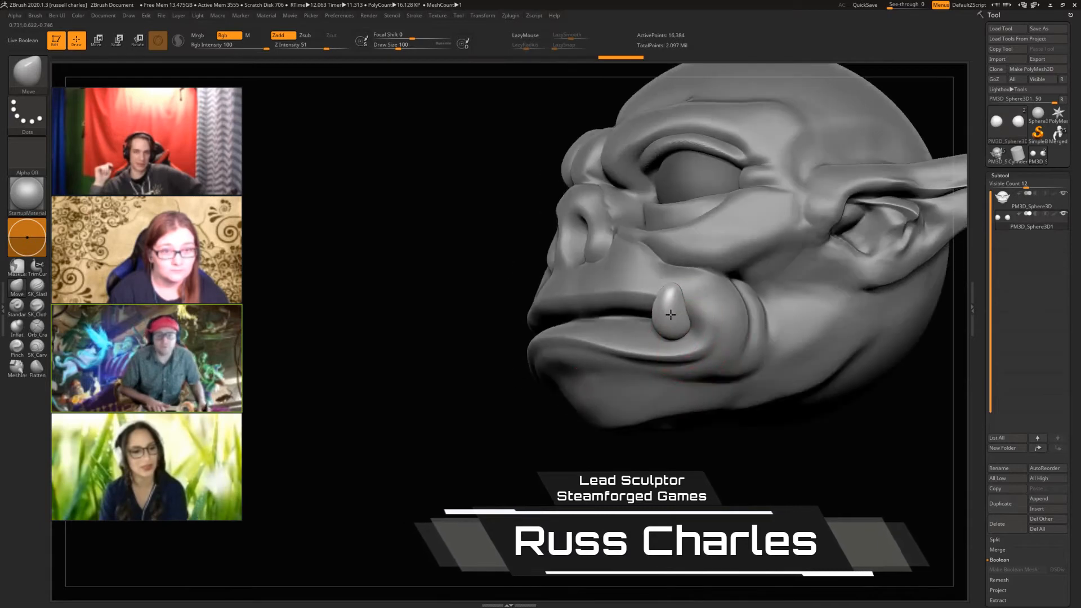
mouse_move(313, 319)
left_mouse_down()
mouse_move(688, 302)
mouse_move(745, 323)
mouse_move(676, 301)
left_mouse_up()
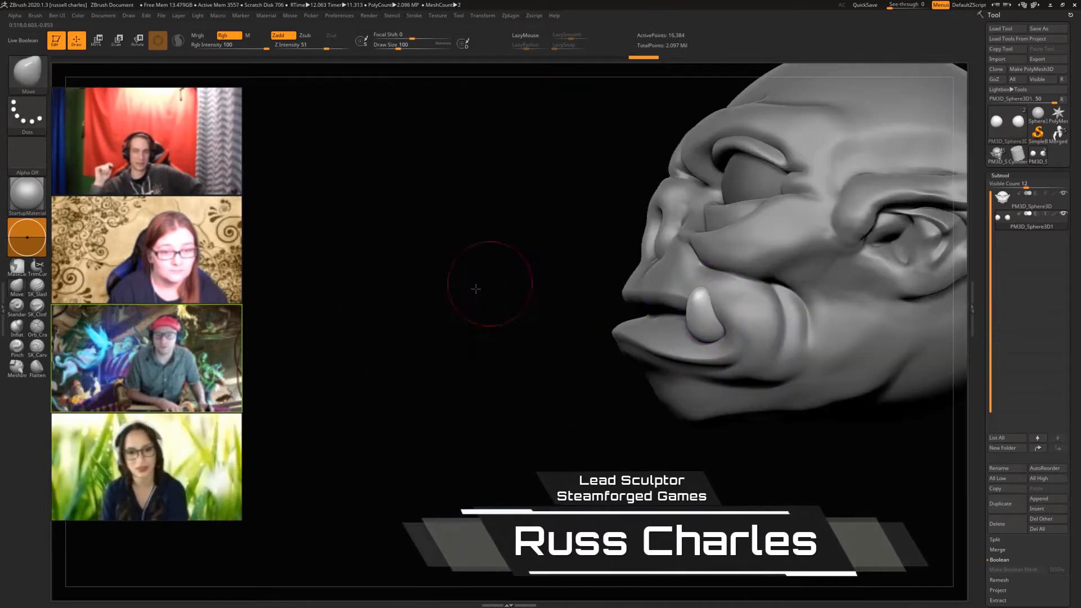
Insert a small sphere on the lower lip beside each tusk in the eyeball subtool with the MeshInsert Dot brush
mouse_move(478, 288)
left_mouse_down()
mouse_move(293, 290)
mouse_move(328, 307)
left_mouse_up()
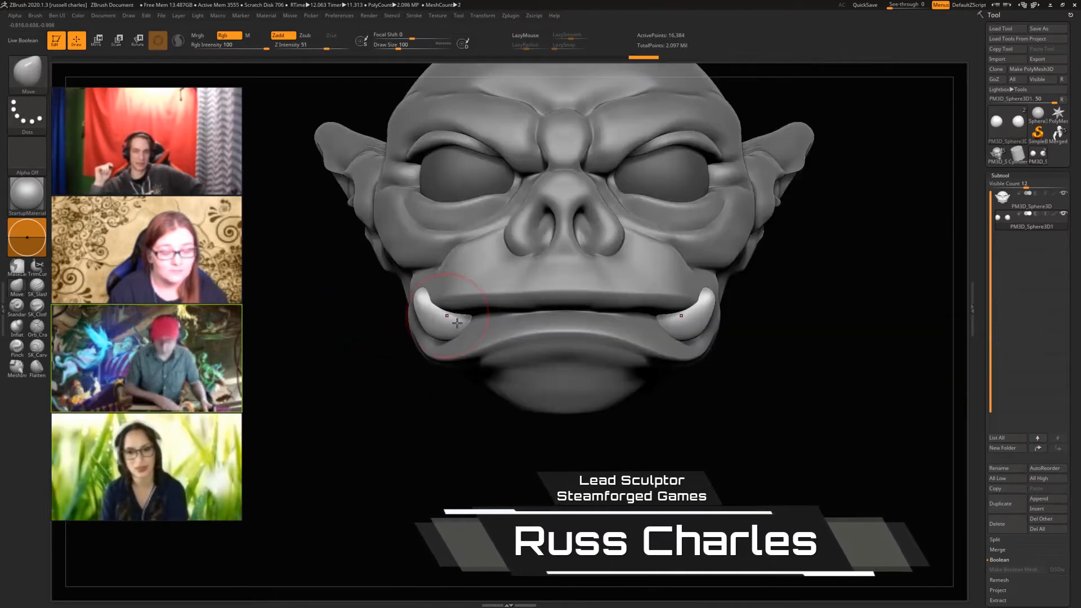
key("b")
key("m")
key("i")
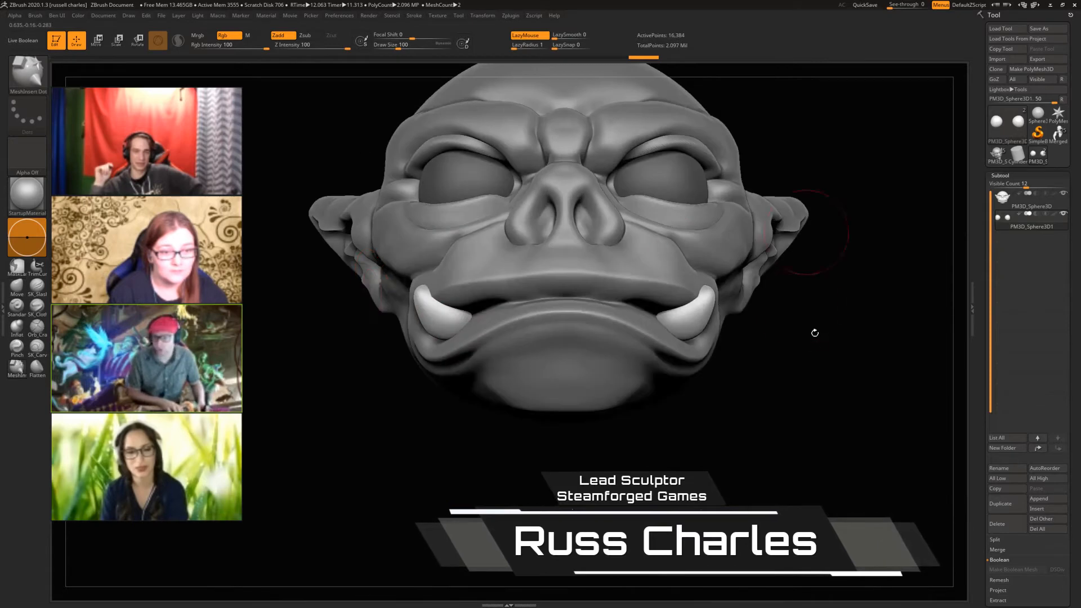
left_click_drag(873, 310, 780, 391, "alt")
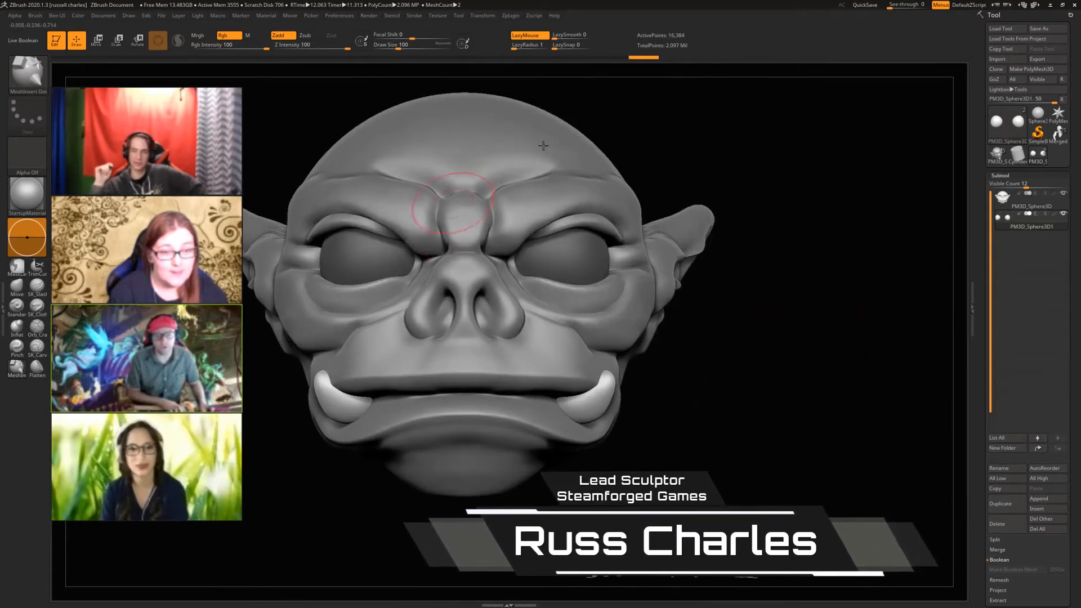
left_click_drag(921, 246, 1001, 204)
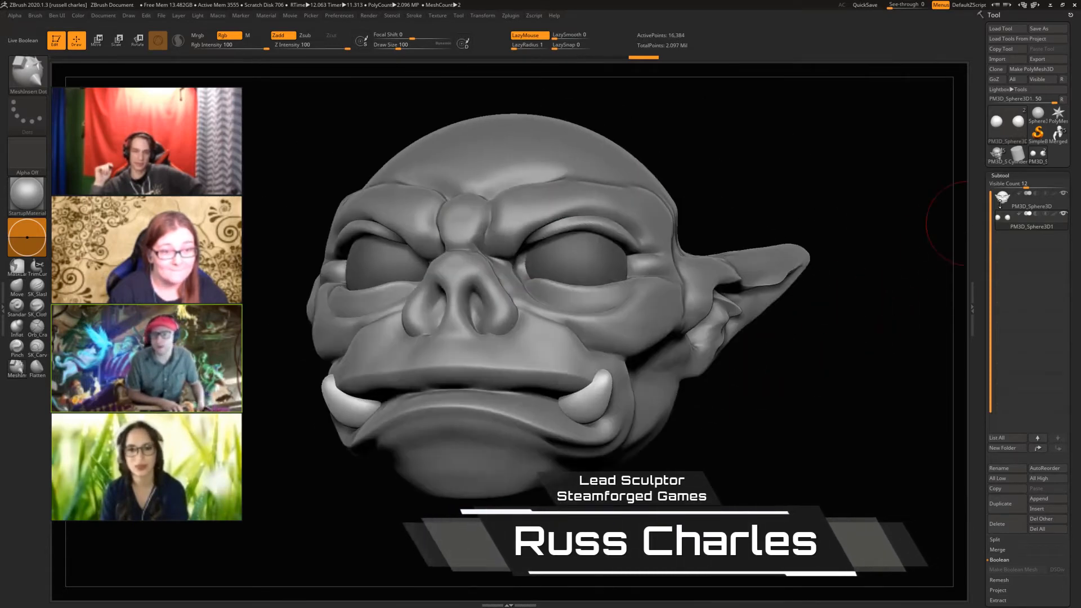
left_click(1004, 200)
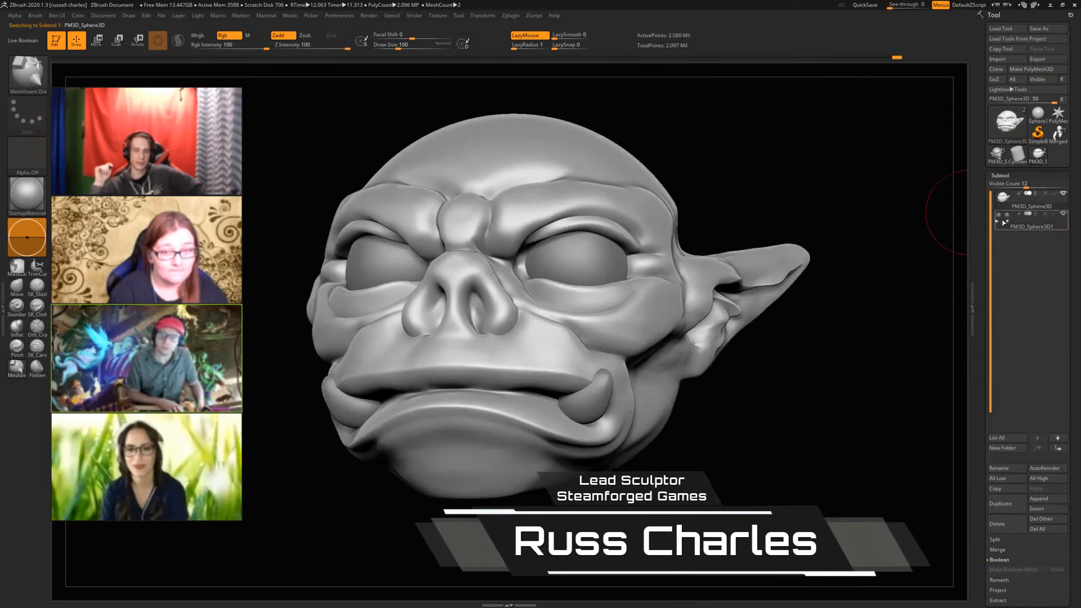
left_click(1004, 222)
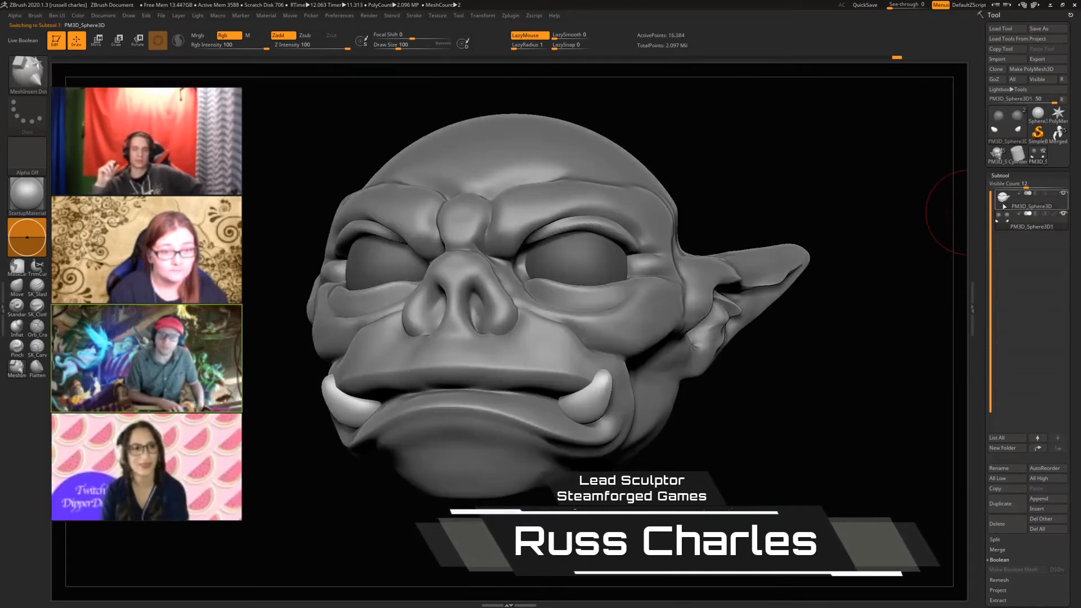
left_click(1001, 220)
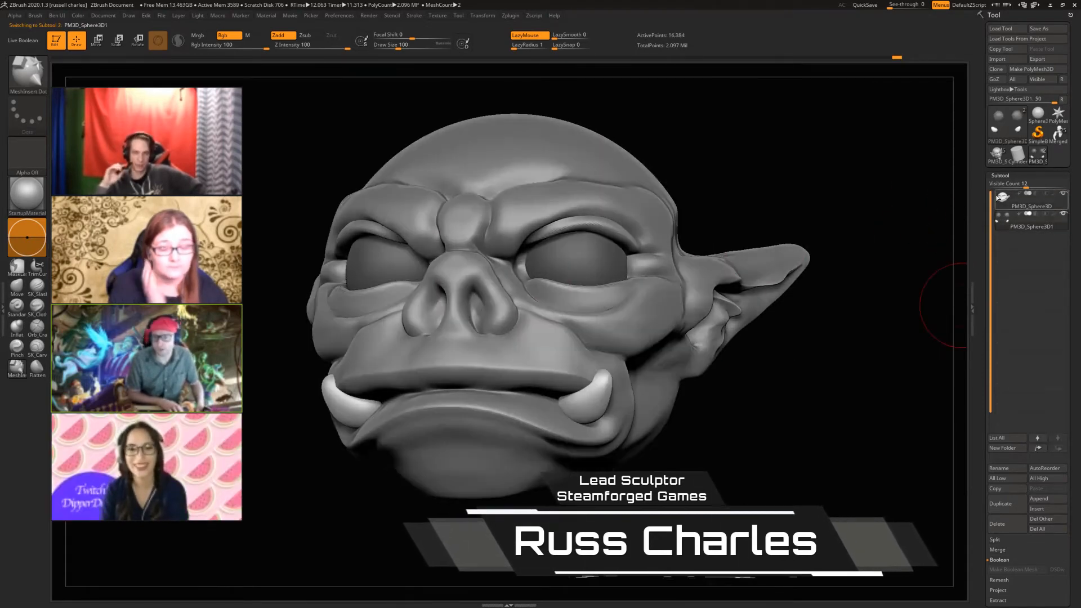
left_click_drag(535, 397, 535, 405)
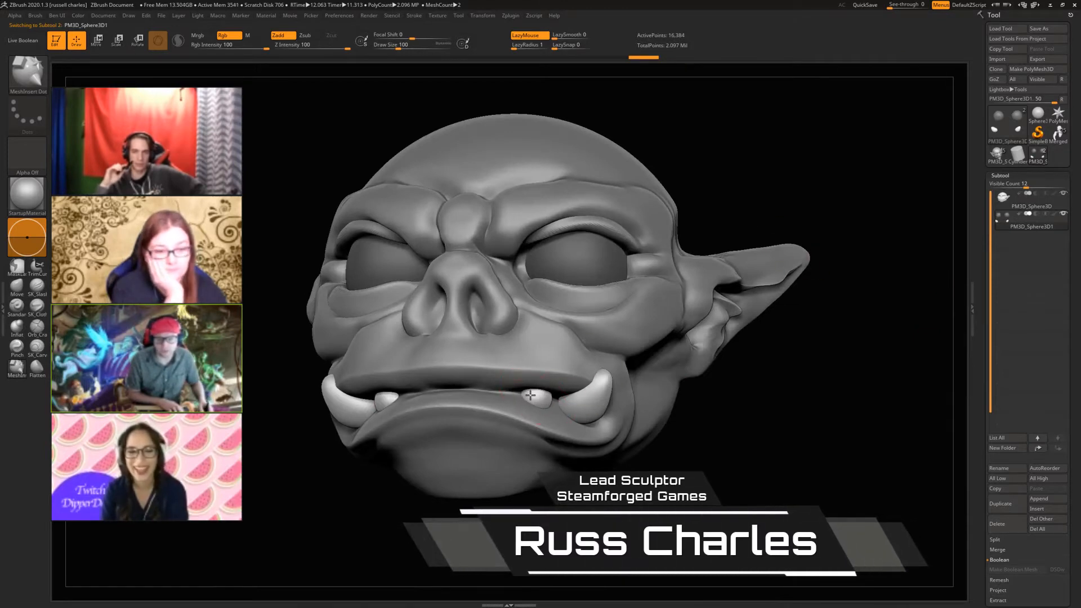
Shape the small spheres beside the tusks into short pointed teeth with the Move brush
left_click_drag(749, 433, 774, 368)
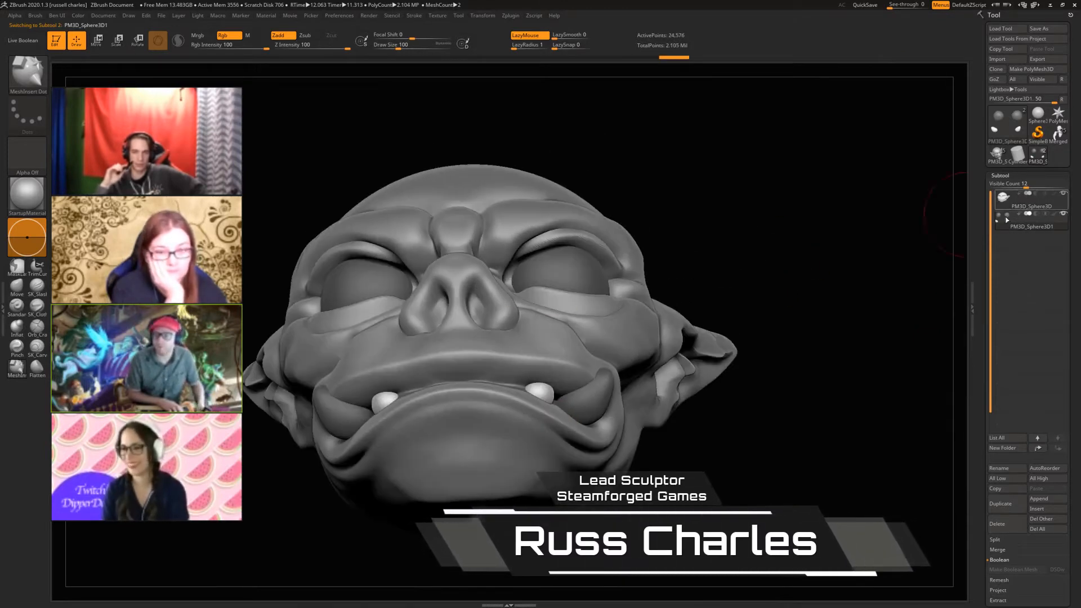
left_click(1006, 220)
left_click_drag(837, 218, 819, 230)
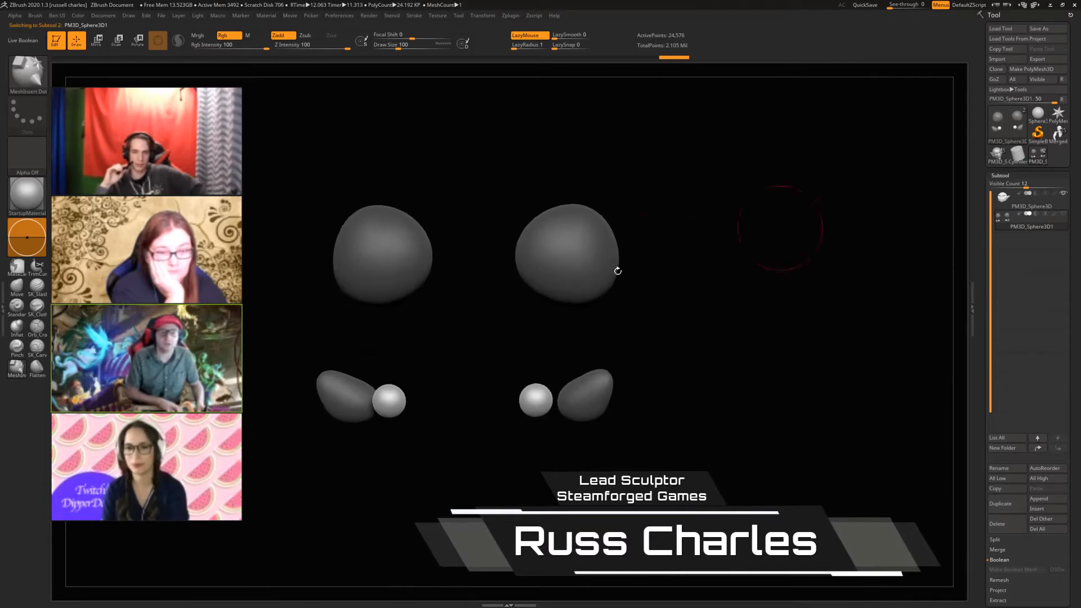
key("alt+s")
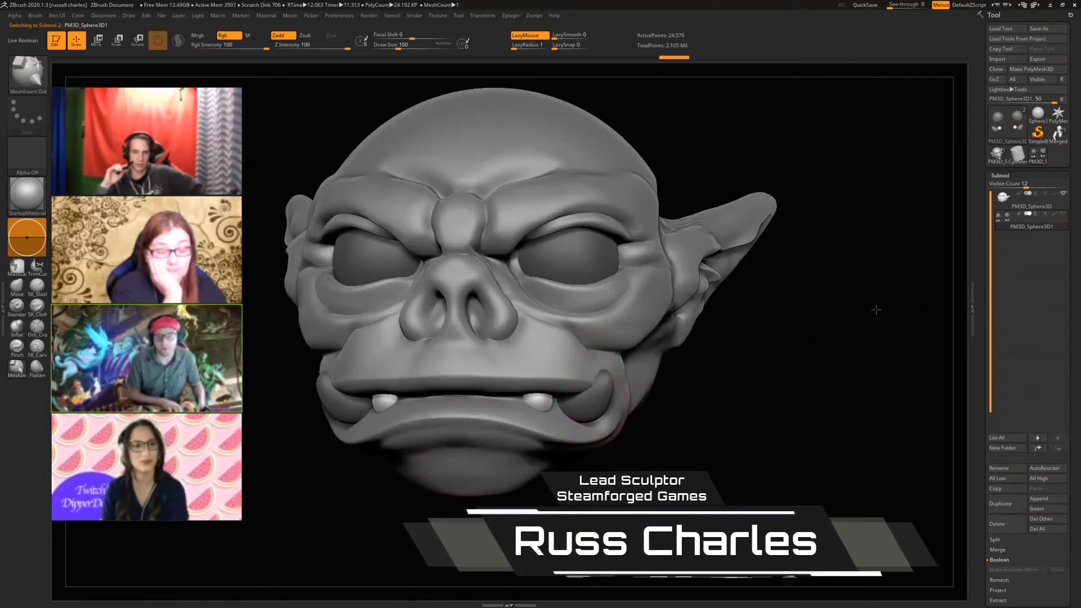
left_click_drag(883, 344, 939, 308)
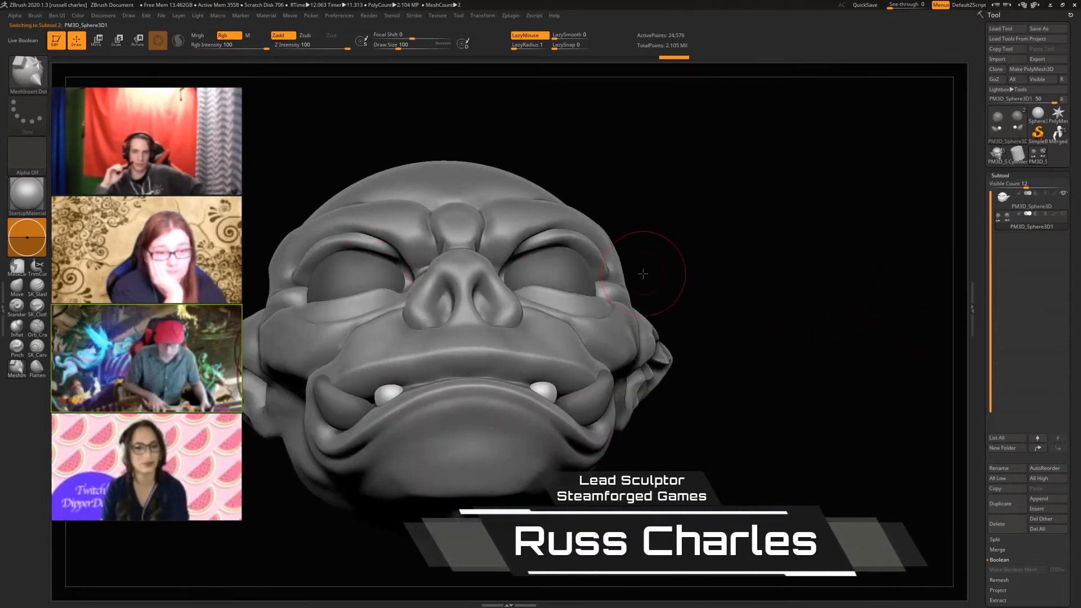
key("b")
key("m")
key("v")
left_click_drag(544, 385, 571, 372)
left_click_drag(725, 405, 706, 427, "shift")
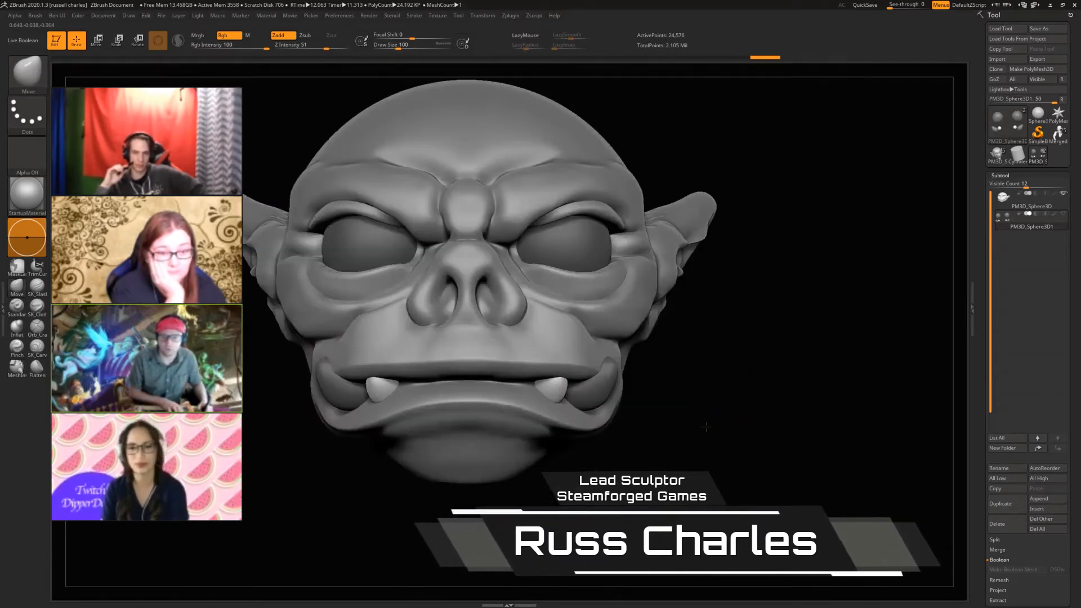
Make the head the active subtool and carve creases into the lips around the tusks with the SK_Slash brush
left_click_drag(276, 401, 283, 399, "alt")
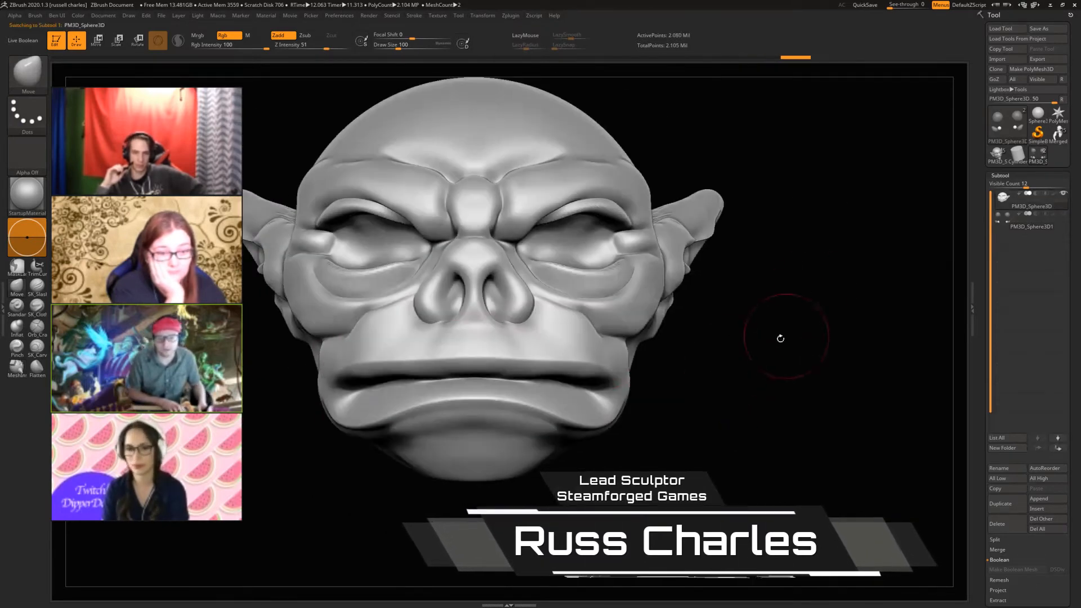
left_click(1062, 219)
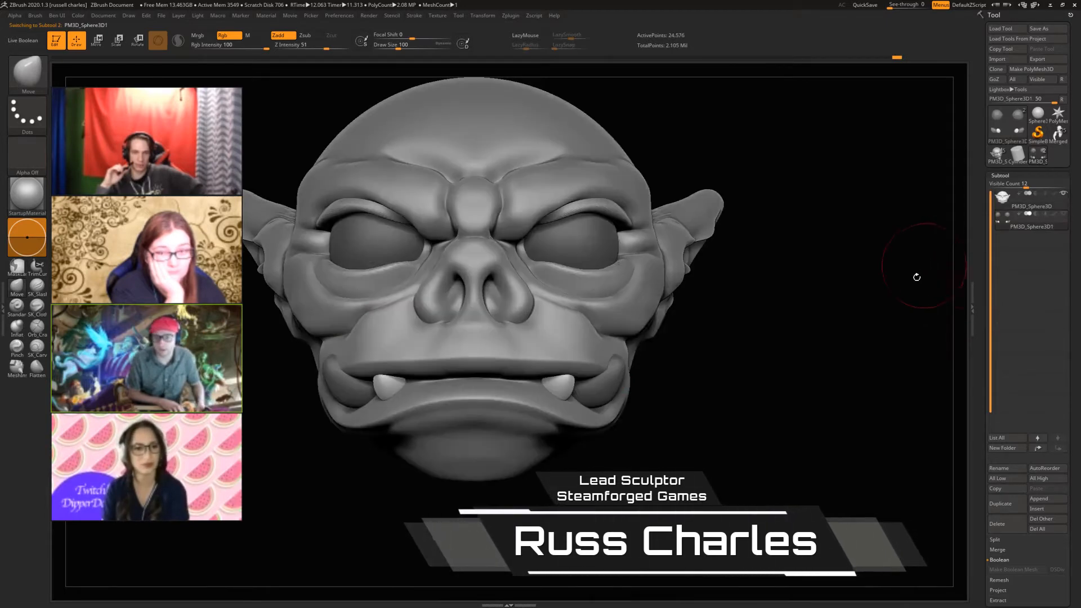
key("b")
key("s")
key("l")
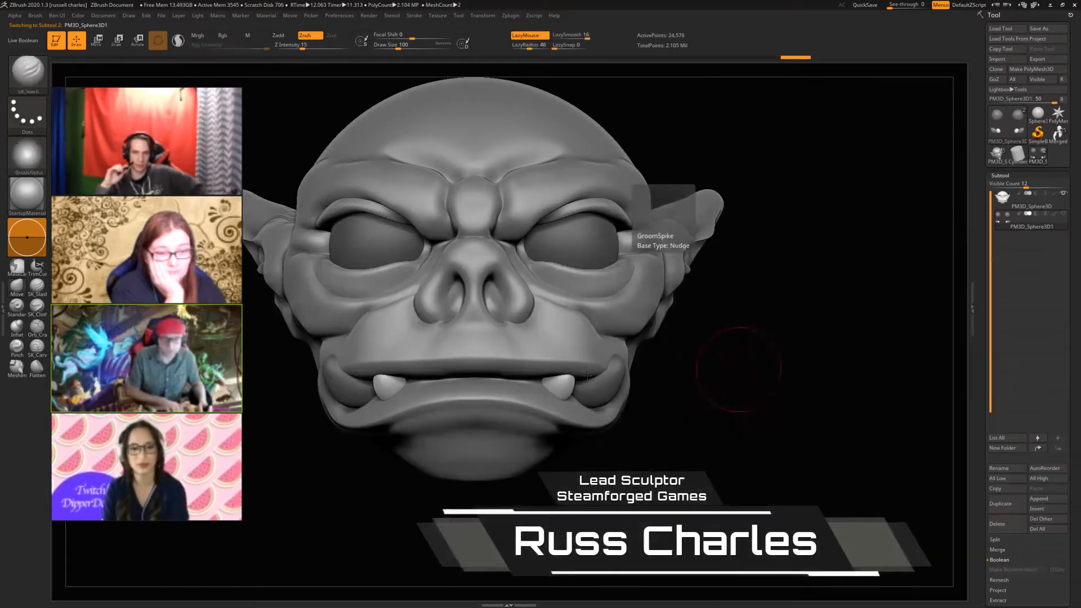
left_click_drag(731, 445, 636, 438)
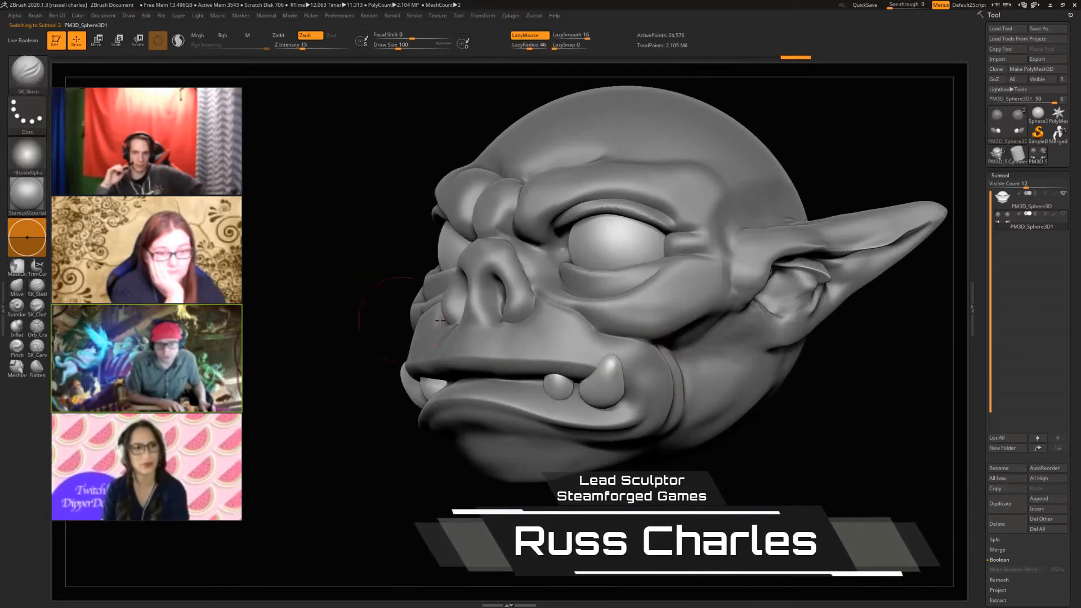
left_click(1008, 197)
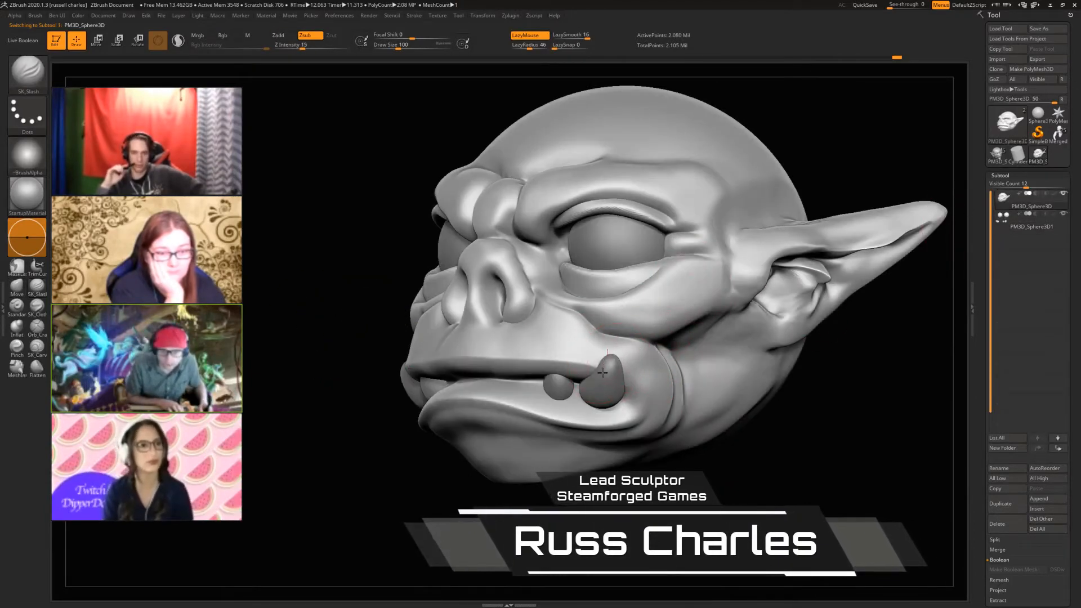
left_click_drag(282, 368, 586, 361)
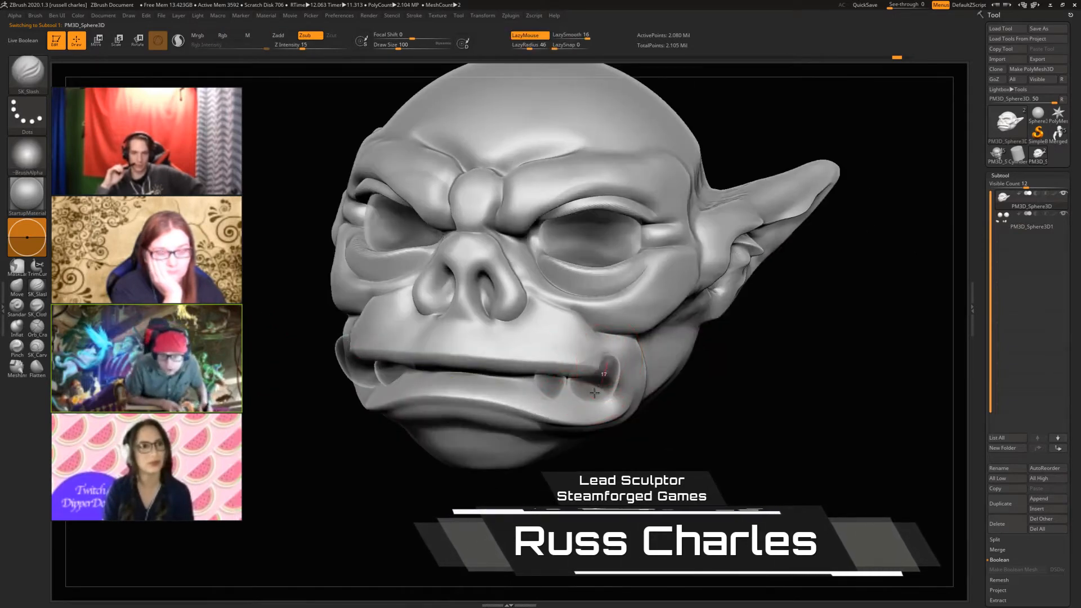
left_click_drag(594, 393, 593, 396)
left_click_drag(550, 351, 551, 397)
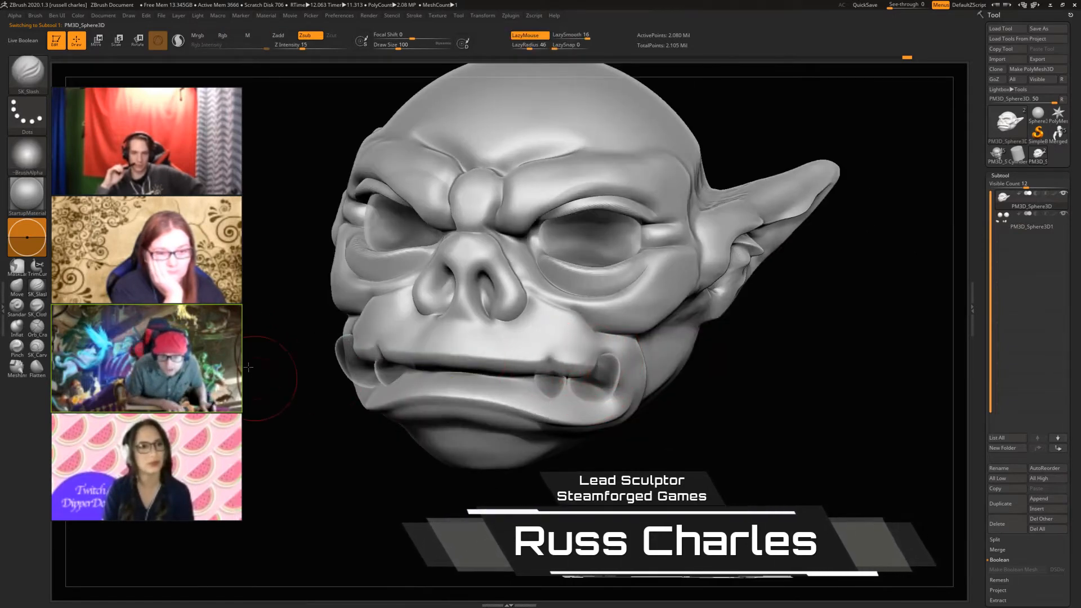
Carve the fold between the brow ridge and upper eyelid with the SK_Slash brush and smooth the brow surface
mouse_move(248, 367)
left_mouse_down()
mouse_move(552, 366)
mouse_move(559, 402)
mouse_move(693, 369)
left_mouse_up()
left_click_drag(817, 355, 636, 338)
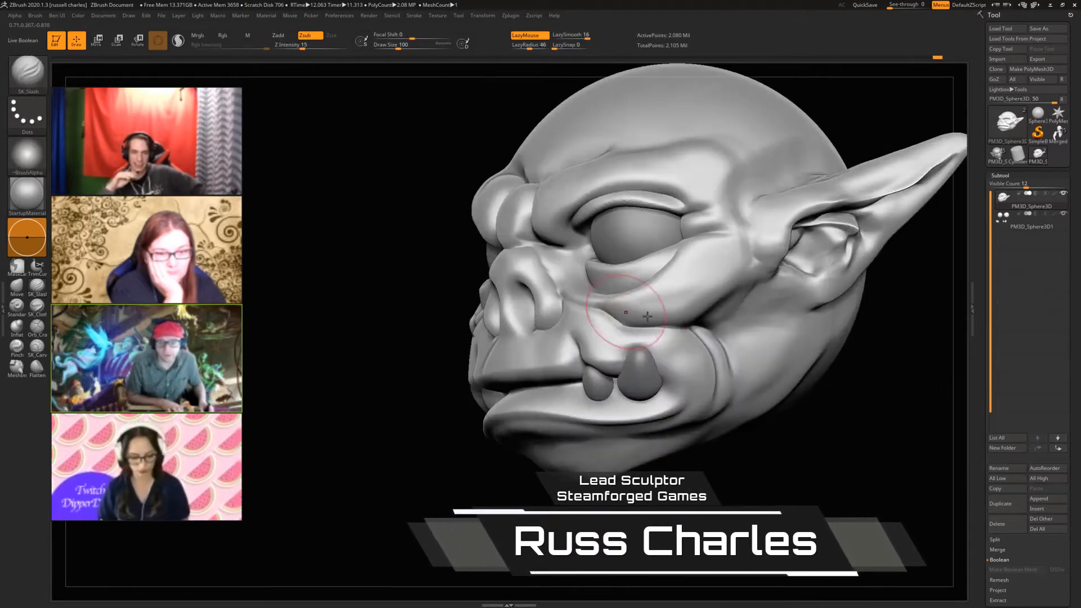
mouse_move(285, 293)
left_mouse_down()
mouse_move(541, 290)
mouse_move(569, 254)
mouse_move(552, 248)
left_mouse_up()
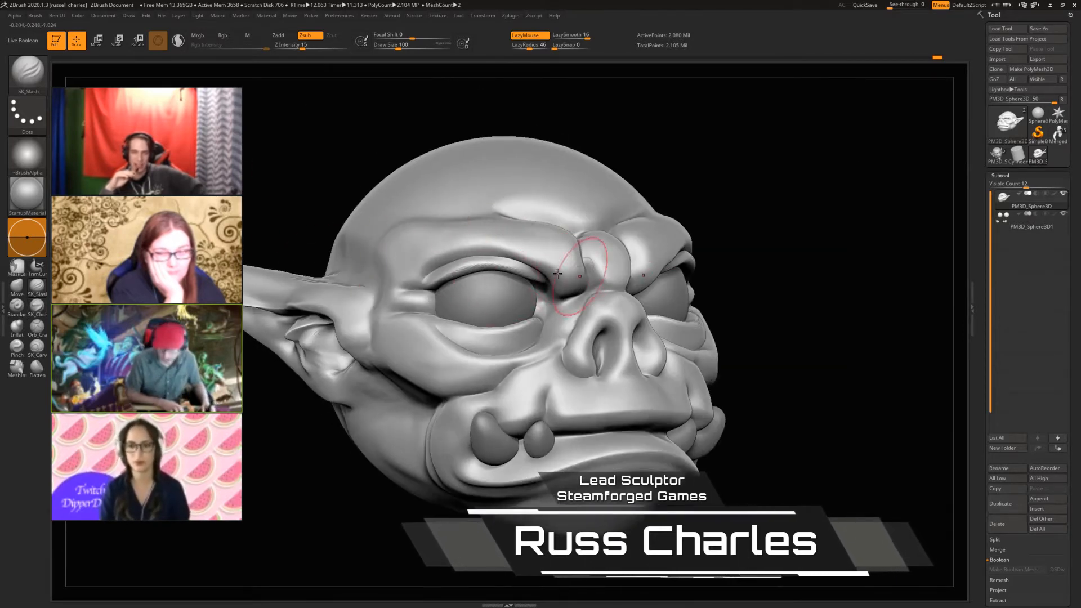
left_click_drag(583, 276, 538, 261)
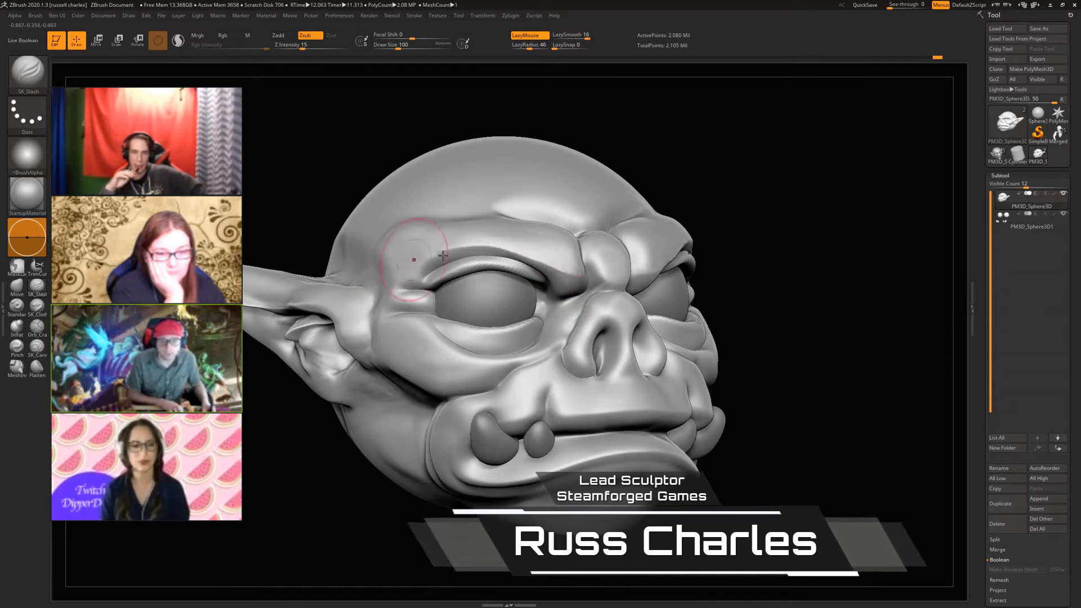
left_click_drag(432, 252, 557, 256, "shift")
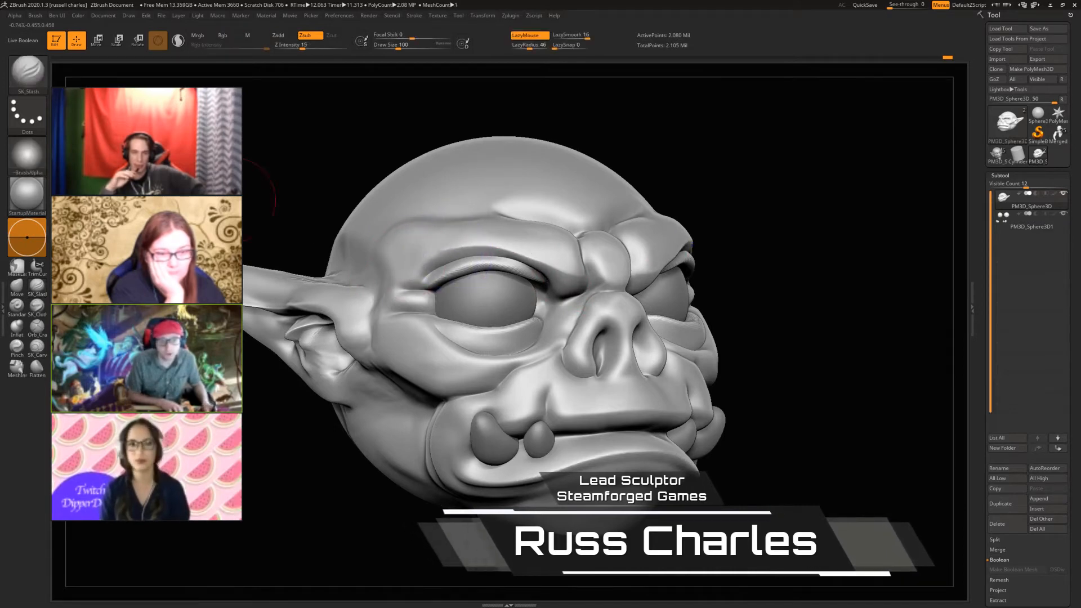
Define the crease above the brow ridges along the lower forehead with the SK_Slash brush and smooth around it
left_click_drag(276, 194, 175, 198)
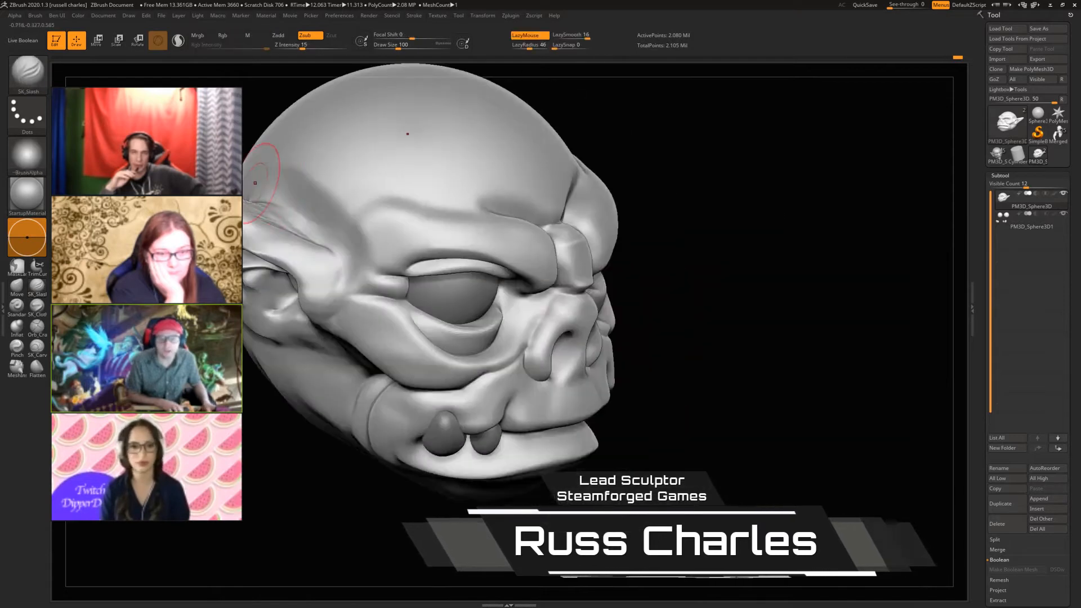
mouse_move(288, 225)
left_mouse_down()
mouse_move(476, 180)
mouse_move(521, 196)
left_mouse_up()
left_click_drag(271, 130, 214, 147)
left_click_drag(445, 163, 376, 147, "shift")
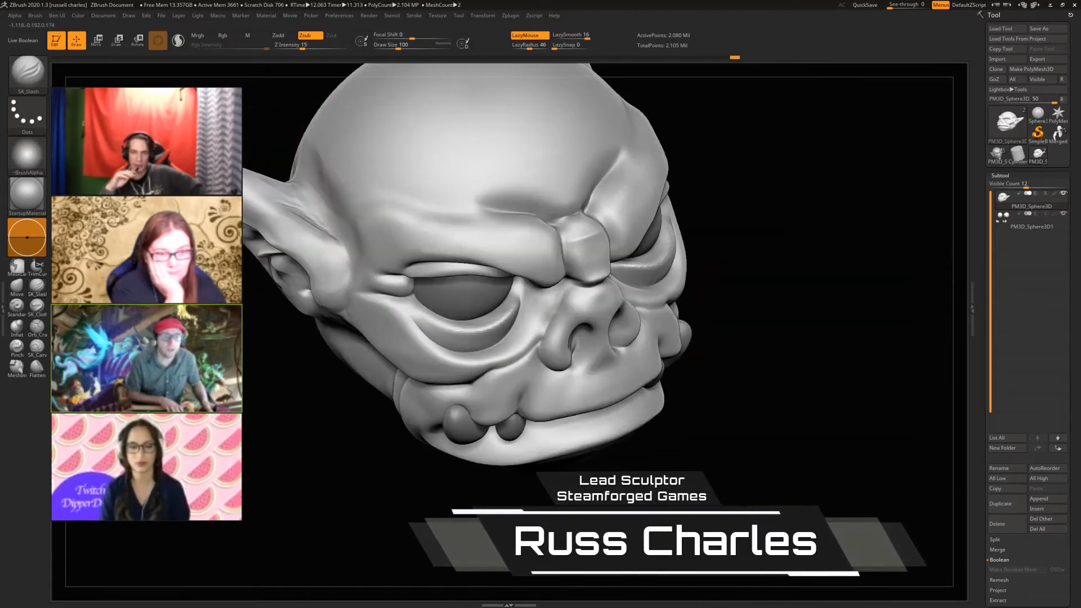
left_click_drag(251, 383, 251, 286)
mouse_move(293, 140)
left_mouse_down()
mouse_move(304, 154)
mouse_move(502, 213)
mouse_move(496, 226)
left_mouse_up()
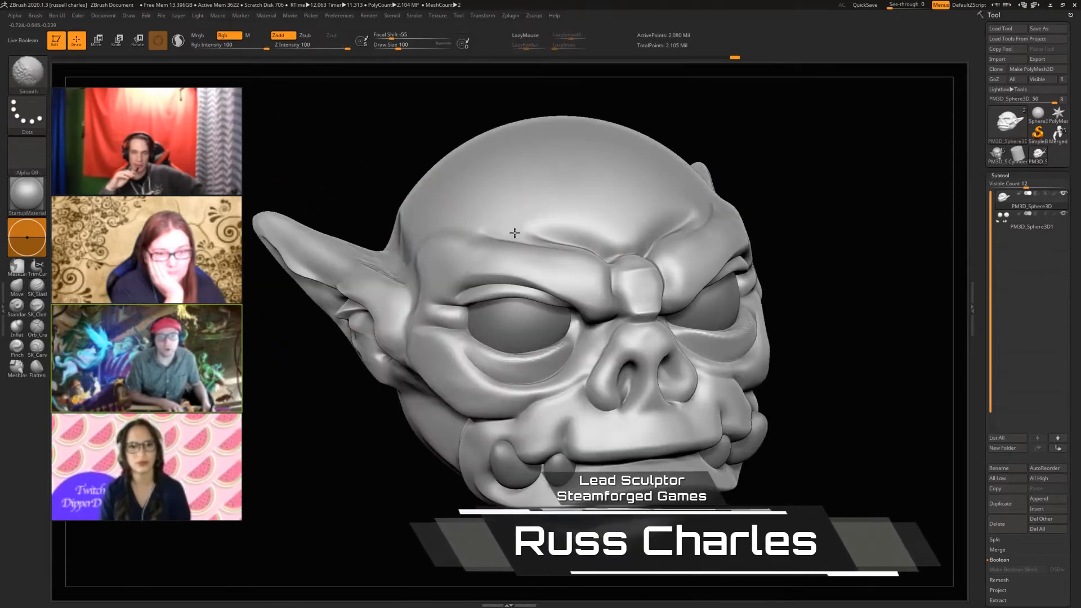
left_click_drag(315, 163, 603, 261)
left_click_drag(318, 172, 548, 203)
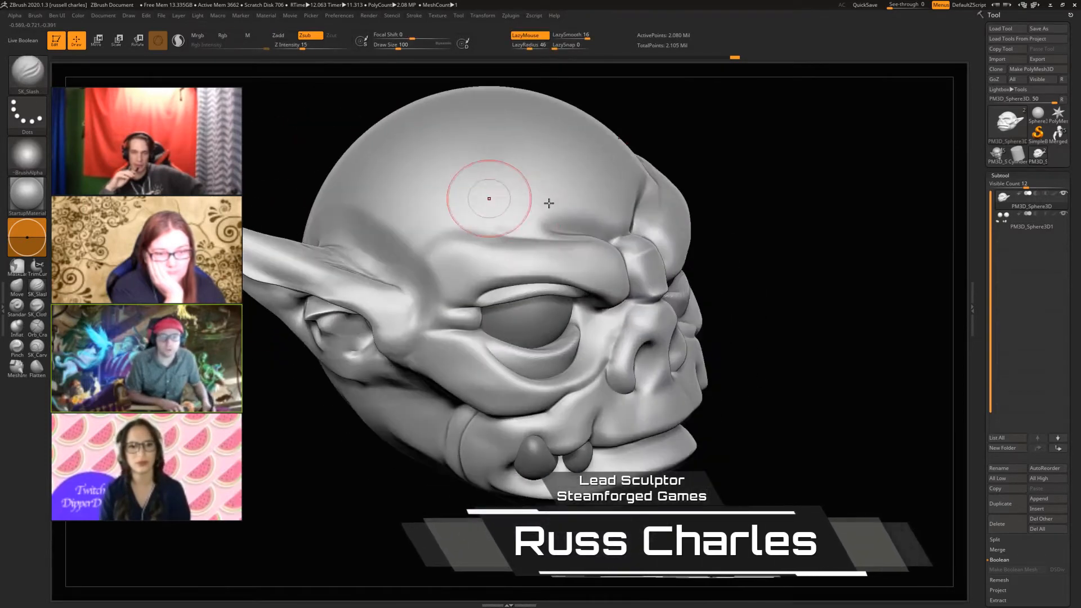
Cut a fold line along the lower part of the brow down toward the nose bridge with the SK_Slash brush
left_click_drag(232, 159, 164, 113)
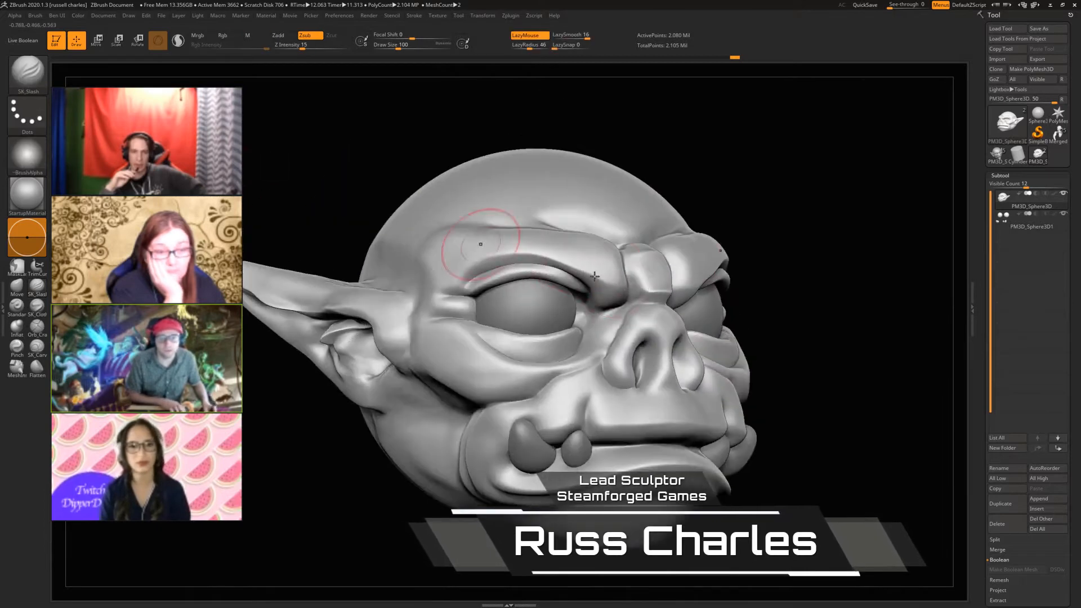
mouse_move(603, 299)
left_mouse_down()
mouse_move(507, 246)
mouse_move(452, 266)
mouse_move(529, 257)
left_mouse_up()
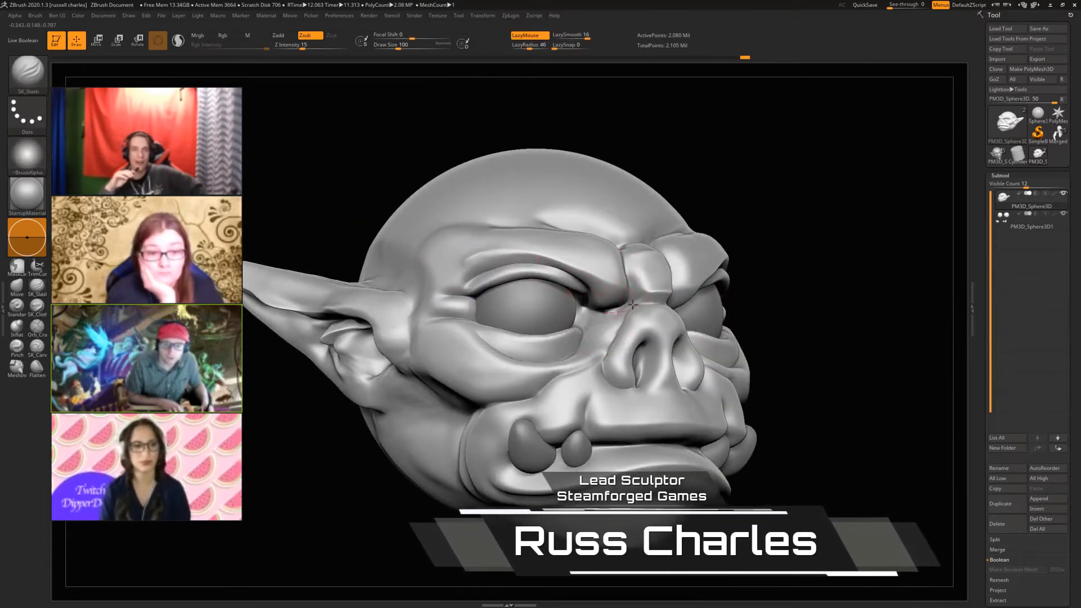
left_click_drag(273, 169, 399, 313)
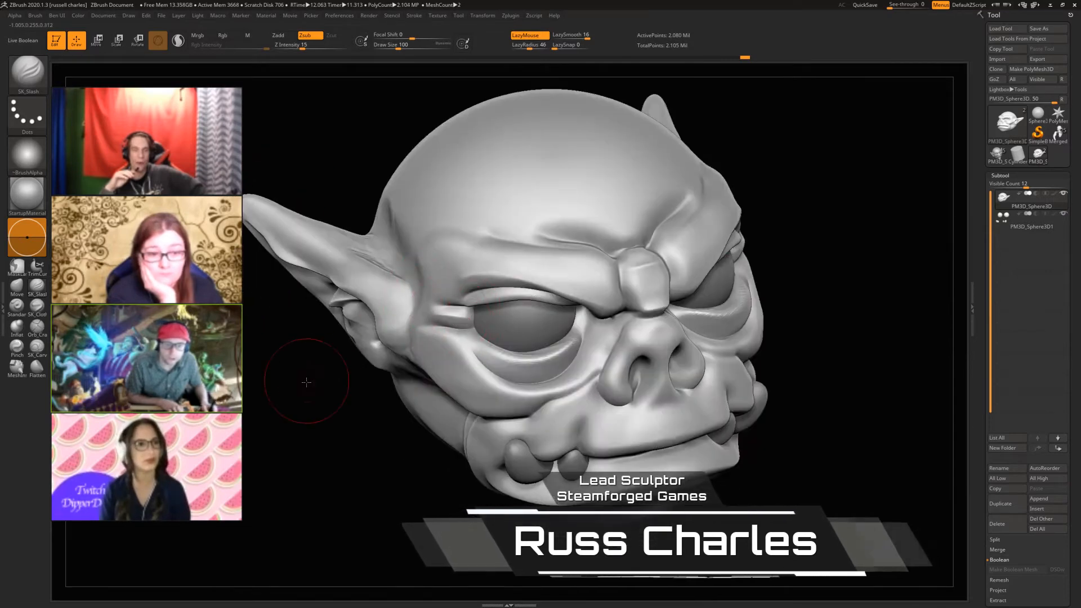
Sharpen the crease between the lower eye bag and the cheek with the SK_Slash brush
left_click_drag(306, 382, 366, 315)
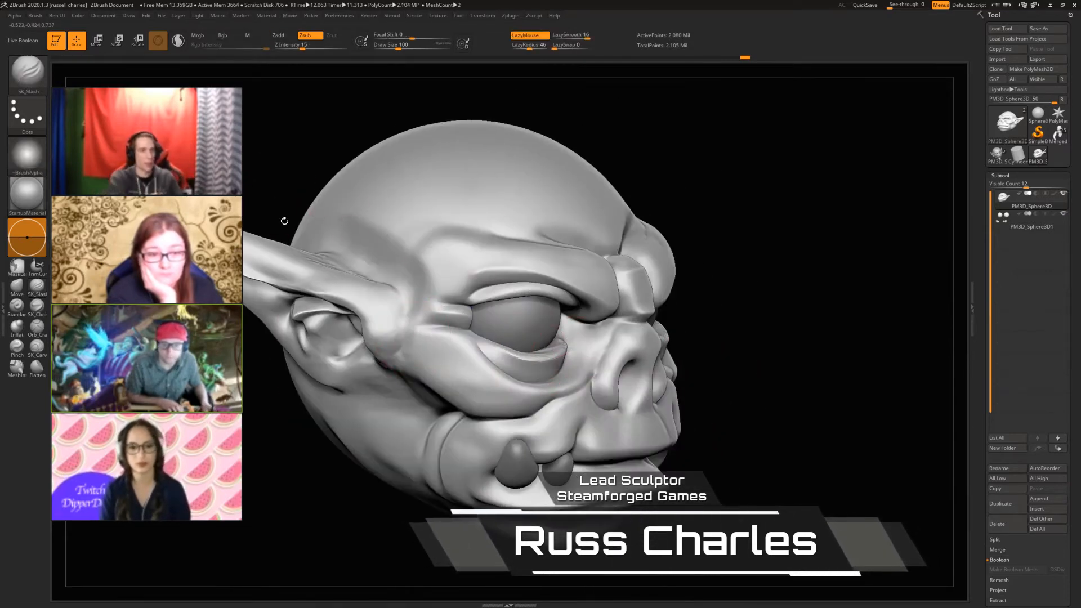
left_click_drag(285, 221, 394, 254)
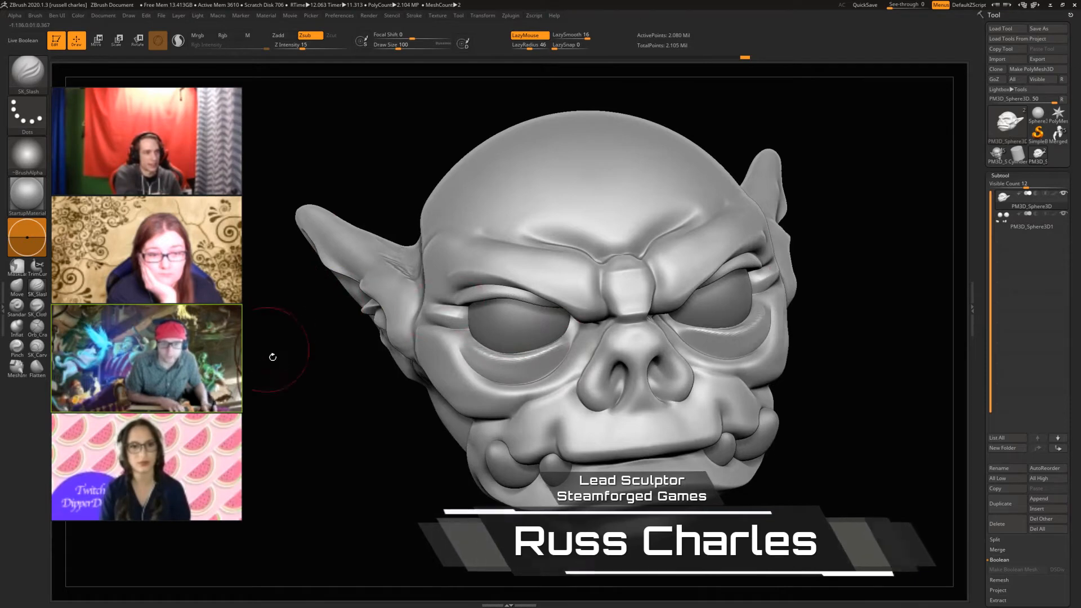
left_click_drag(272, 357, 534, 399)
left_click_drag(315, 387, 542, 383)
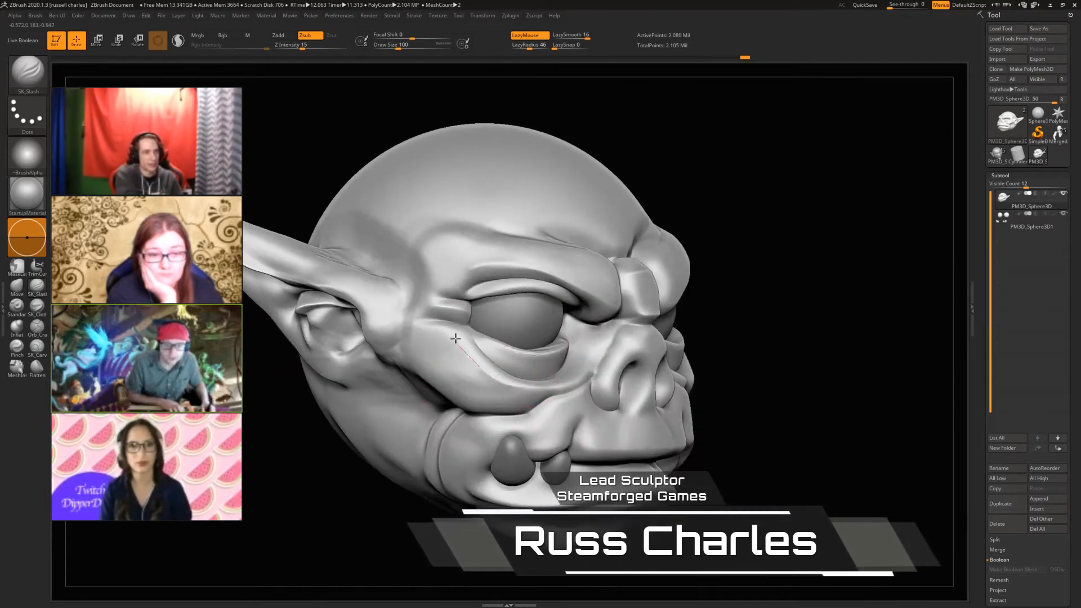
left_click_drag(225, 389, 611, 391)
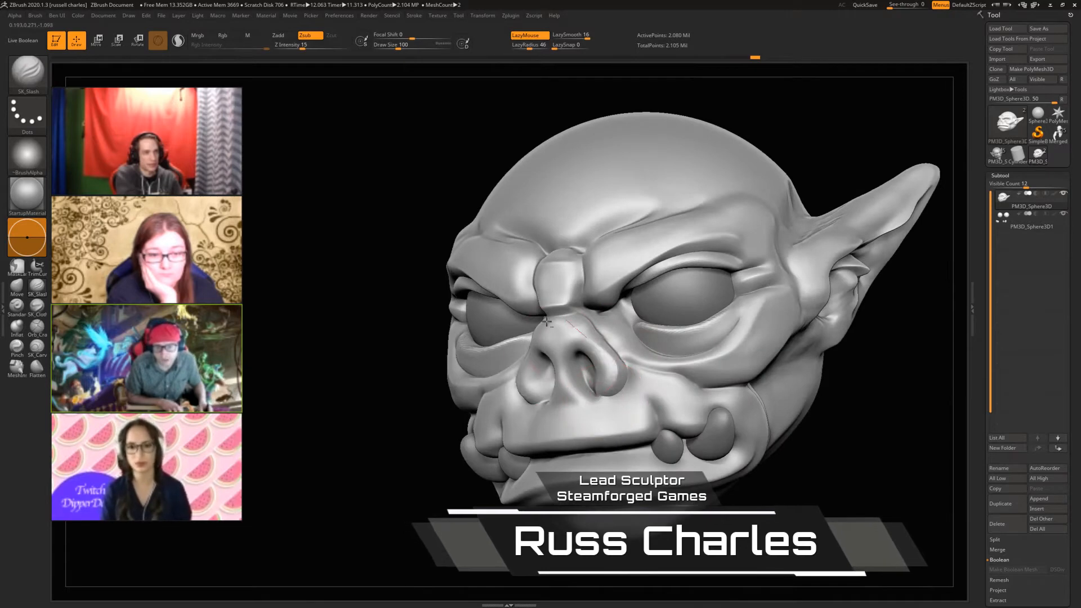
Carve the creases along the nose sides, nostril wings and cheek folds with the SK_Slash brush, and smooth beside the nose bridge
mouse_move(338, 349)
left_mouse_down()
mouse_move(541, 393)
mouse_move(549, 339)
mouse_move(517, 350)
left_mouse_up()
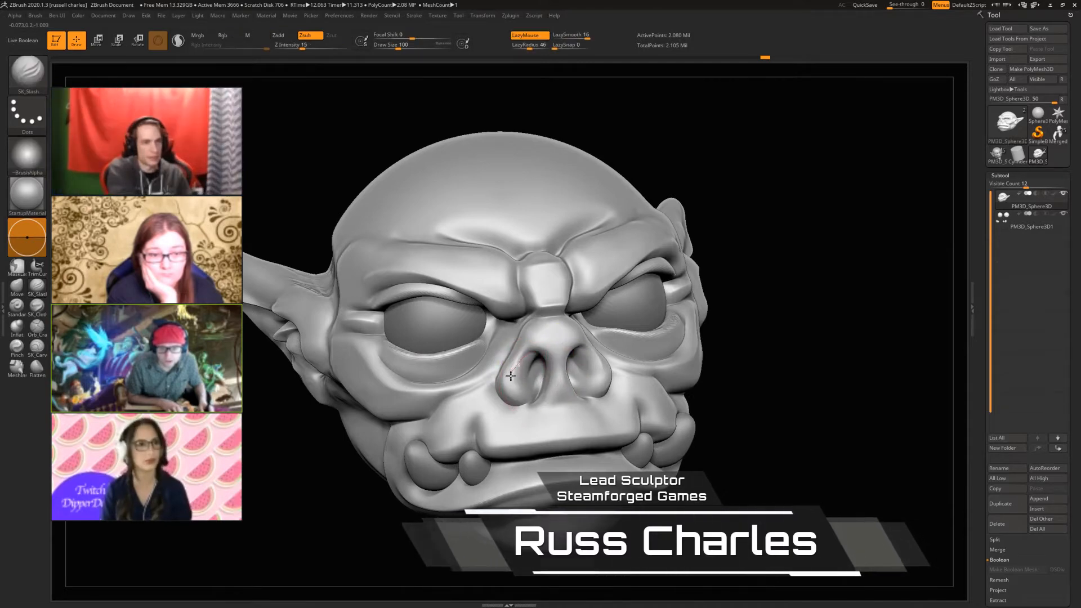
left_click_drag(281, 391, 141, 389)
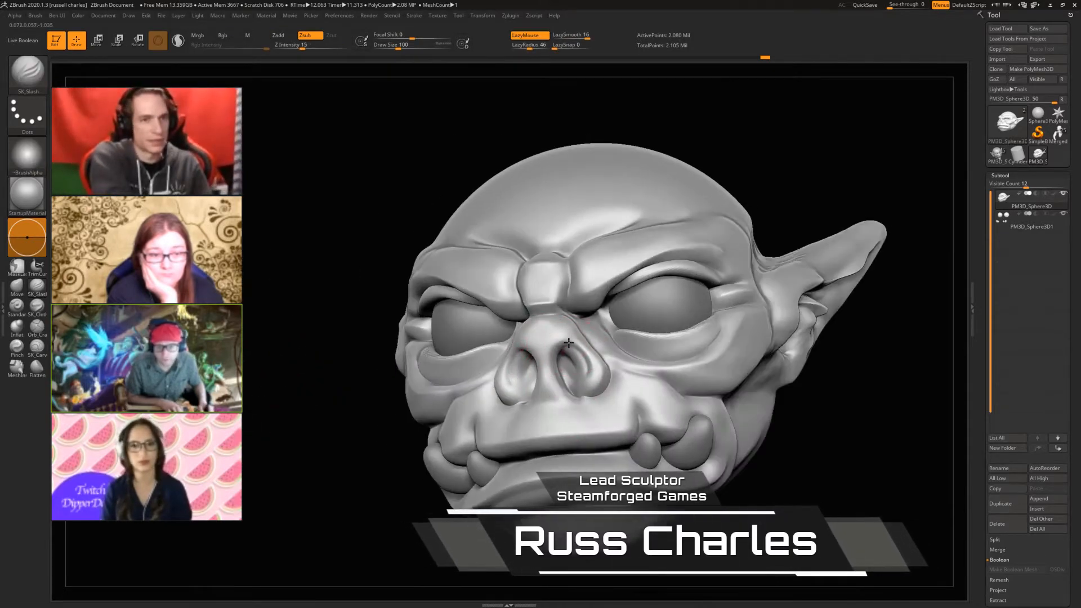
left_click_drag(595, 366, 587, 393)
left_click_drag(280, 362, 191, 364)
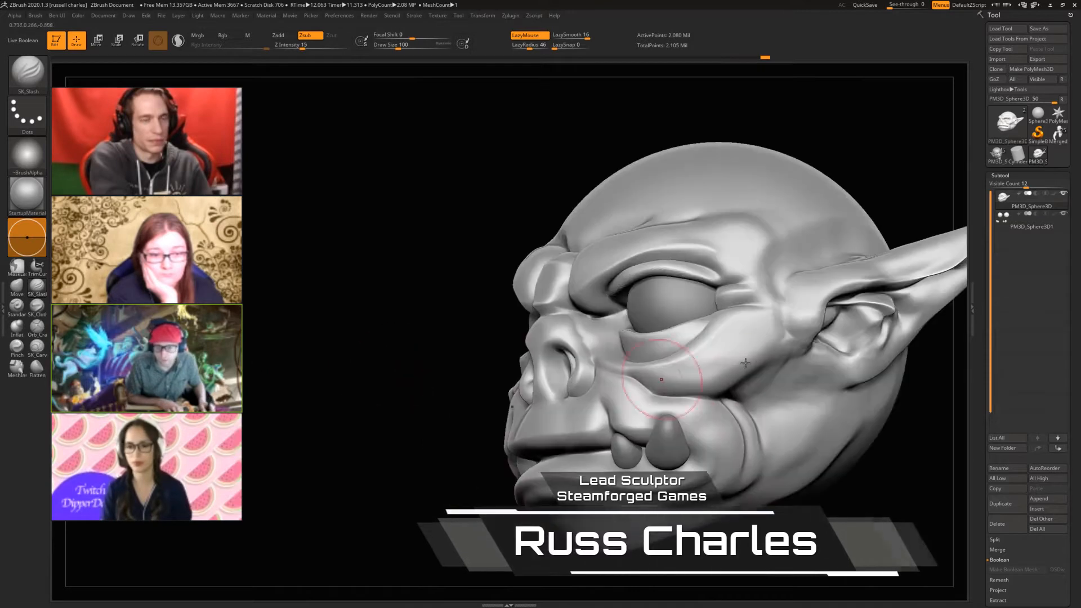
left_click_drag(378, 356, 352, 333)
left_click_drag(688, 373, 746, 338)
mouse_move(292, 294)
left_mouse_down("shift")
mouse_move(328, 329)
mouse_move(338, 220)
left_mouse_up("shift")
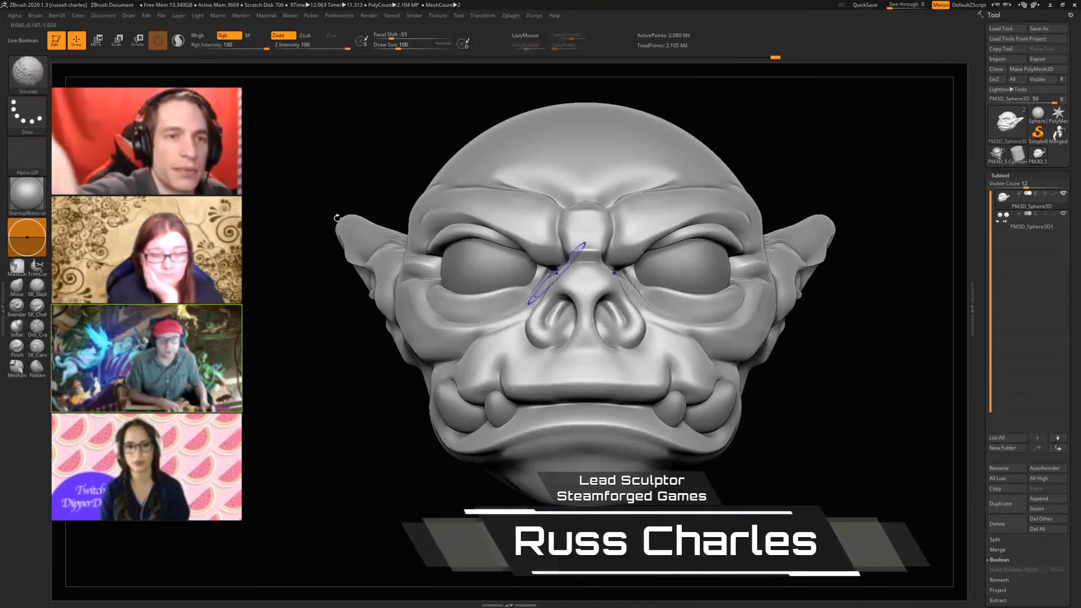
Push the sides of the head slightly inward beside the eyes with the Move brush at draw size 200
left_click_drag(278, 183, 364, 232)
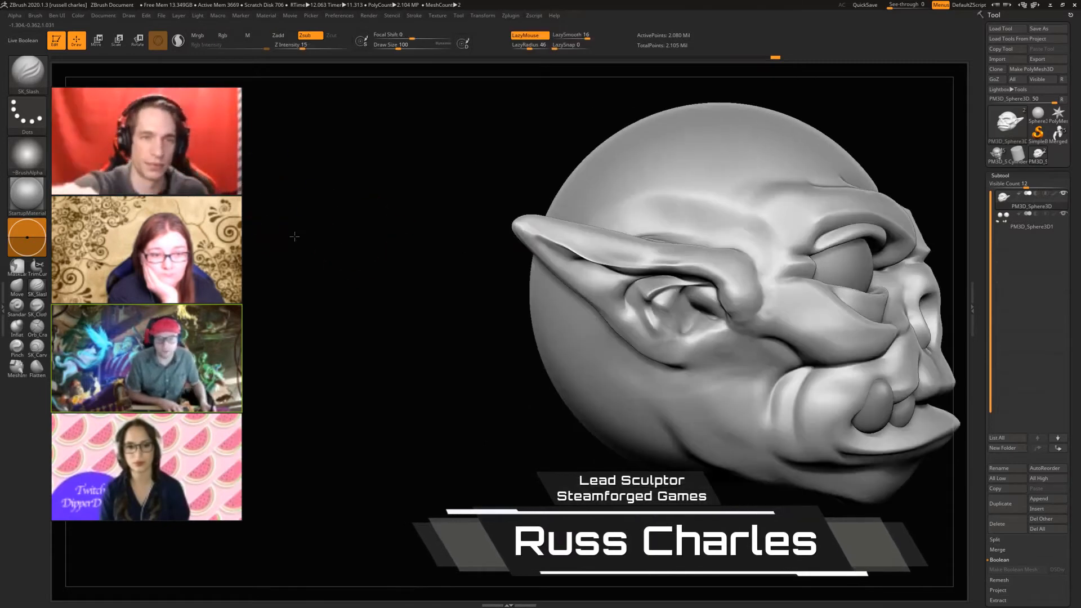
left_click_drag(295, 236, 237, 242, "shift")
left_click_drag(272, 174, 295, 185)
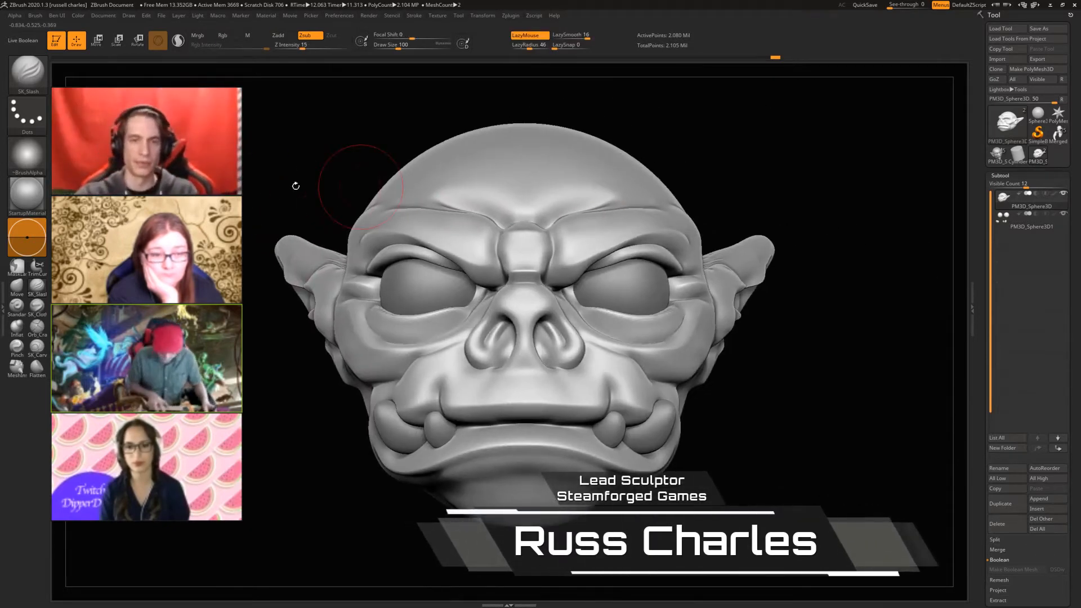
key("b")
key("m")
key("v")
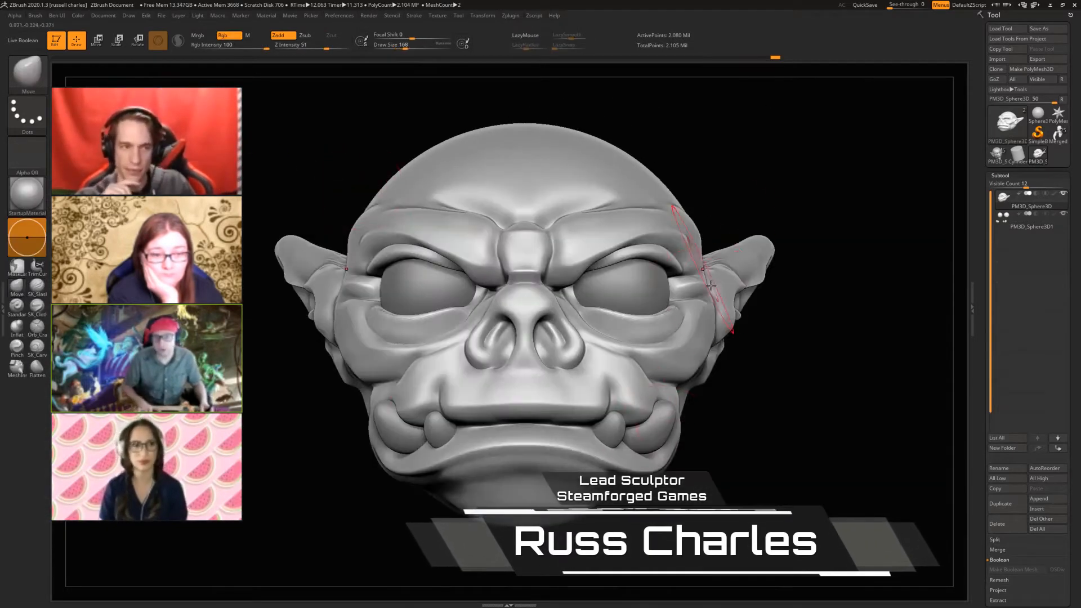
key("]")
left_click_drag(712, 288, 704, 287)
left_click_drag(786, 258, 834, 251)
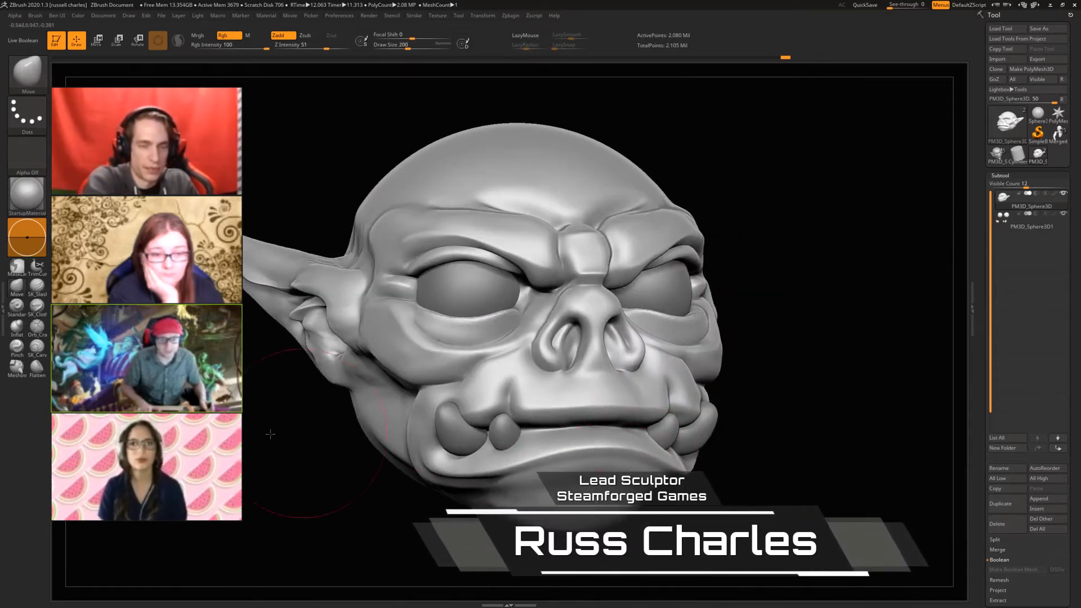
Pull the nose forward and its tip area downward in profile with the Move brush at draw size 200
mouse_move(270, 434)
left_mouse_down()
mouse_move(734, 213)
mouse_move(682, 221)
left_mouse_up()
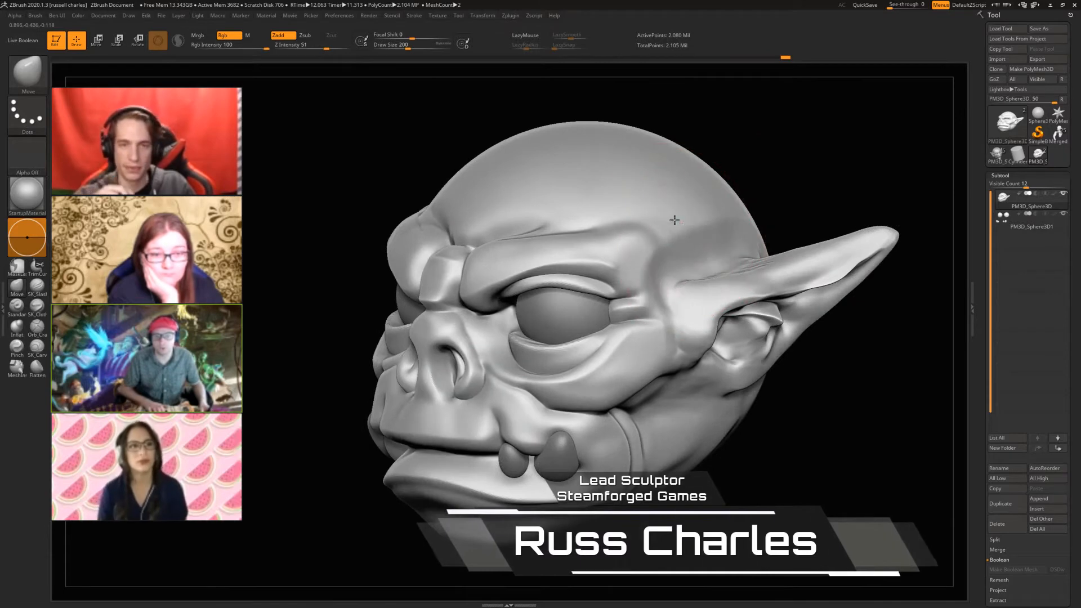
left_click_drag(255, 259, 269, 307)
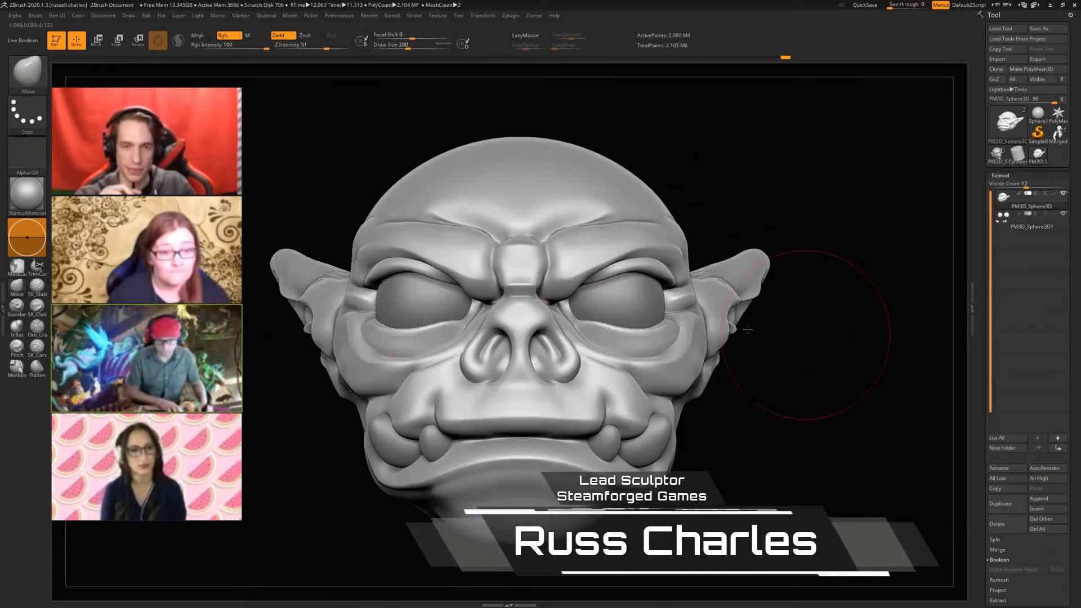
left_click_drag(747, 329, 411, 287)
left_click_drag(473, 318, 459, 322)
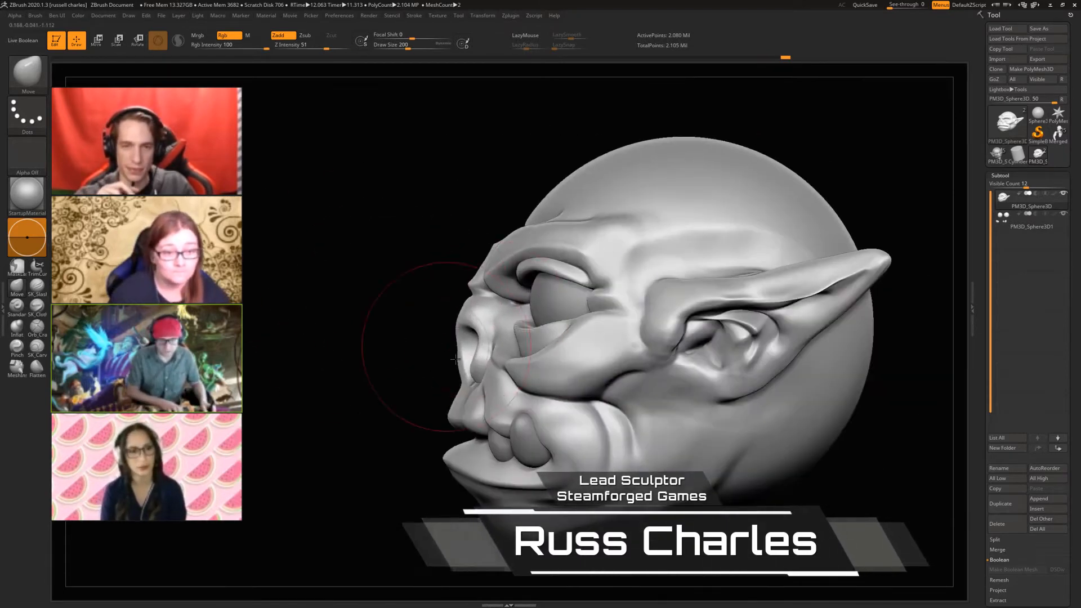
left_click_drag(469, 363, 446, 398)
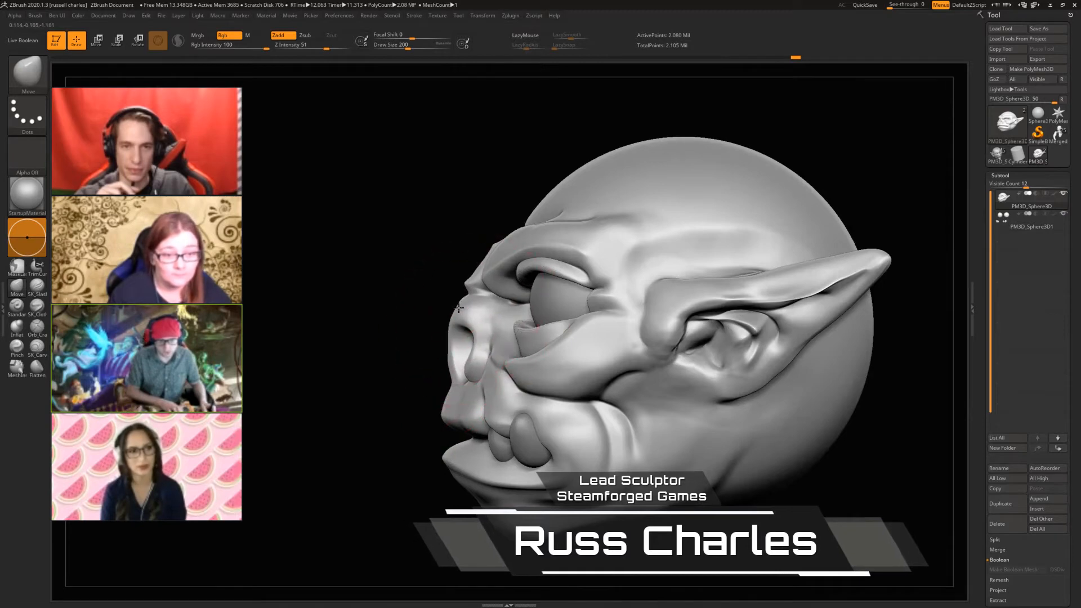
left_click_drag(389, 338, 609, 341)
Compare the whole face from the front with perspective toggled on and off
left_click_drag(242, 349, 283, 242, "alt")
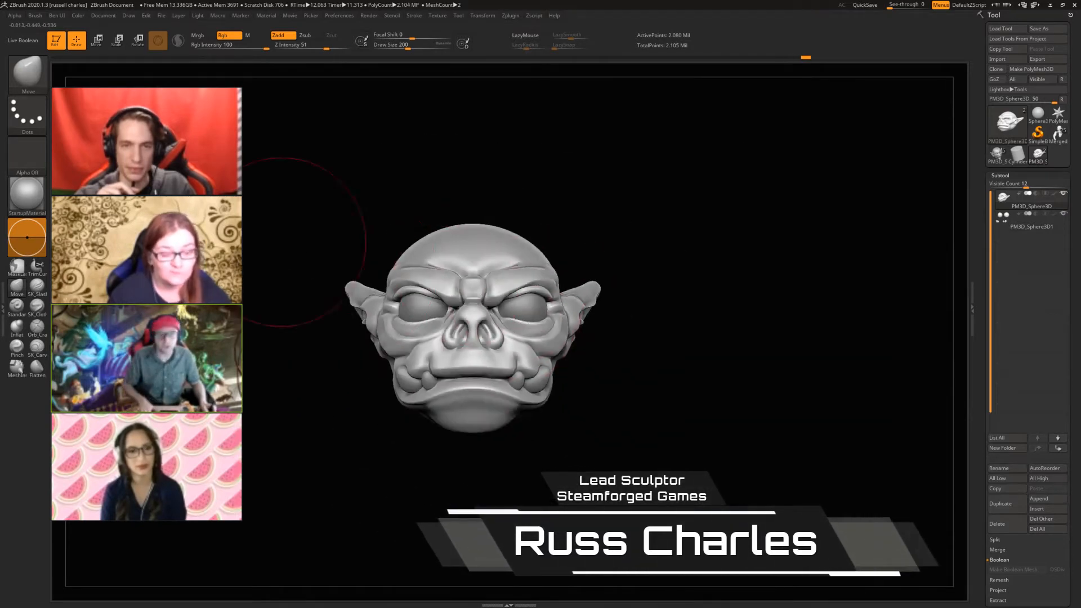
mouse_move(113, 209)
left_mouse_down()
mouse_move(270, 193)
mouse_move(121, 205)
left_mouse_up()
left_click_drag(283, 218, 250, 321, "alt")
key("p")
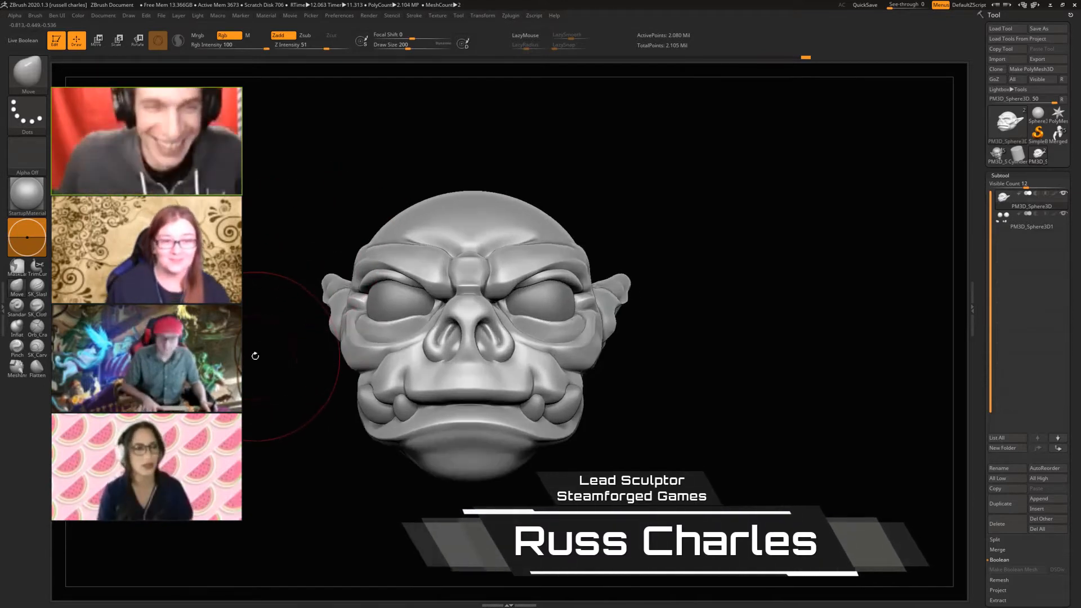
key("p")
Choose a ring insert mesh brush and make the eyeballs the active subtool so rings can be inserted there
key("b")
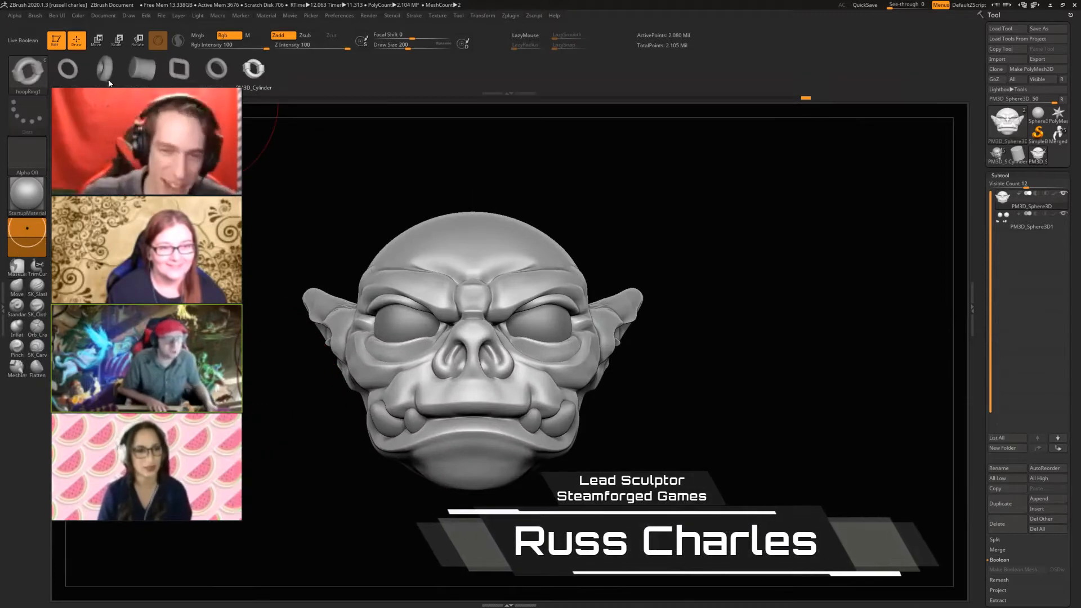
left_click_drag(251, 313, 338, 316)
left_click(360, 320, "alt")
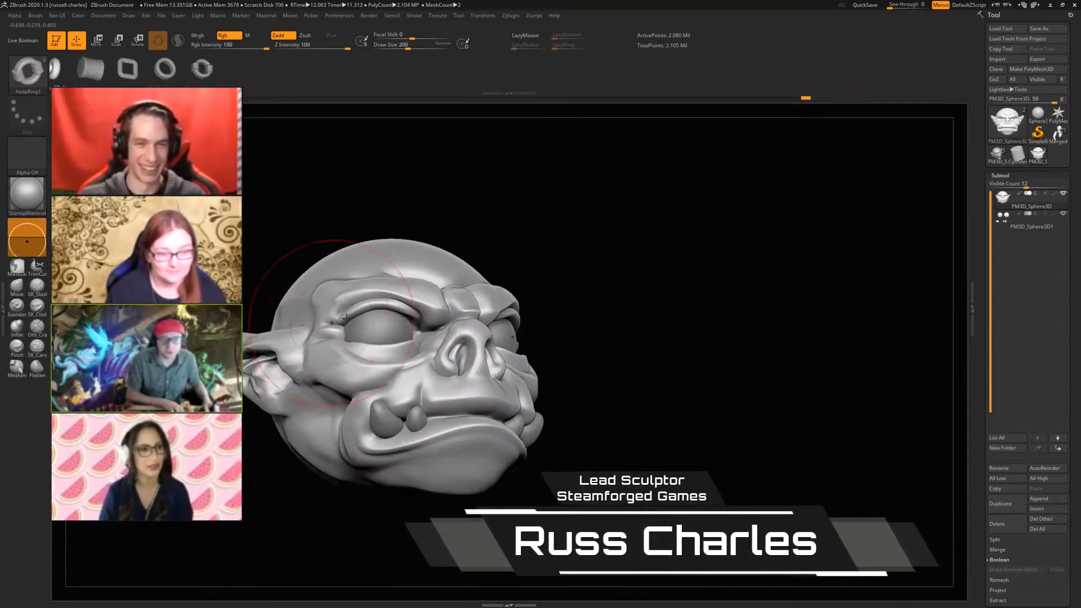
left_click(374, 325)
left_click(374, 324)
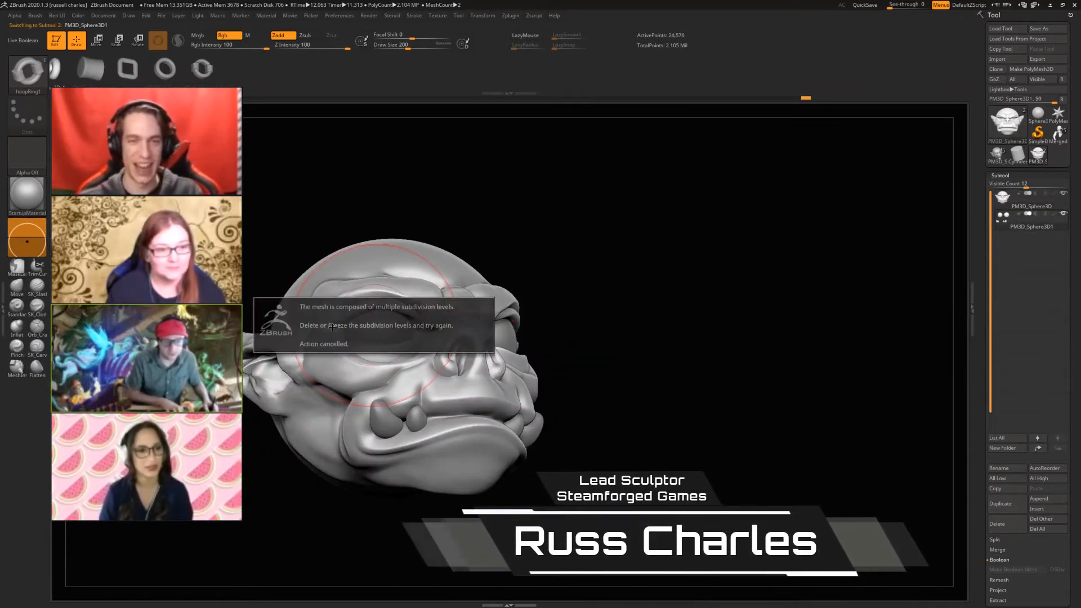
left_click(371, 326)
Insert hoop earrings along the lower edge of the pointed ears, clearing the mask around the insertions
left_click_drag(251, 242, 257, 268, "ctrl")
left_click_drag(263, 433, 161, 423)
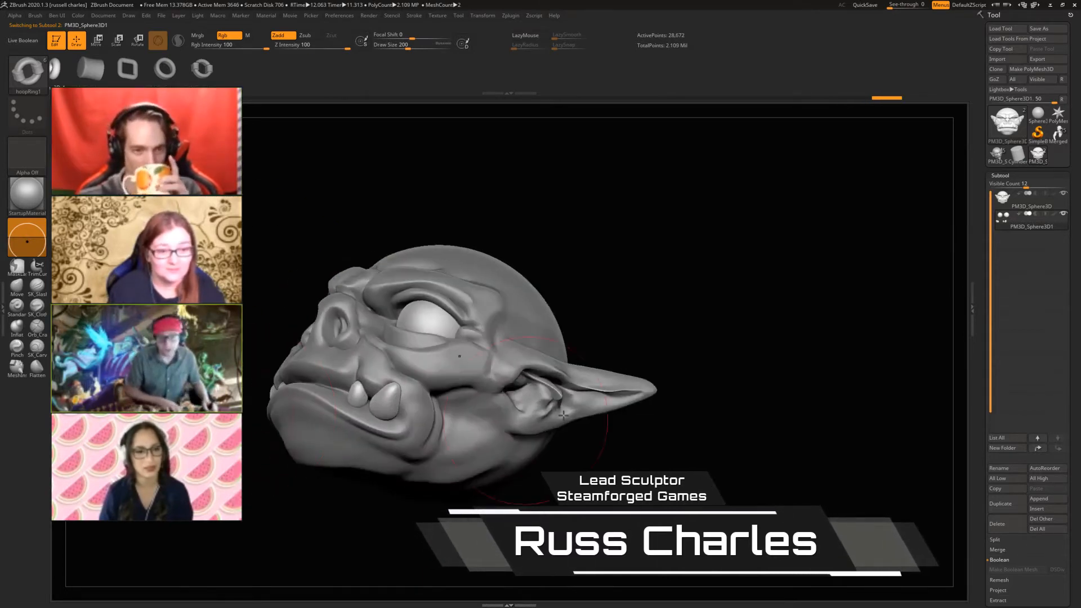
mouse_move(536, 418)
left_mouse_down()
mouse_move(576, 433)
mouse_move(551, 417)
mouse_move(555, 434)
left_mouse_up()
left_click_drag(237, 411, 338, 385)
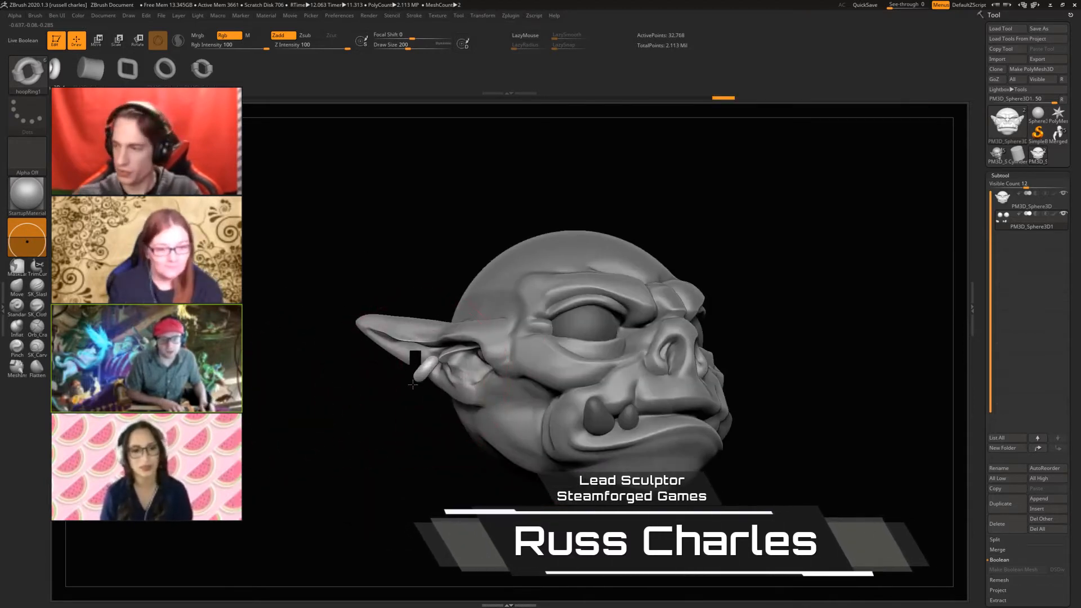
left_click_drag(413, 385, 416, 387)
left_click_drag(313, 374, 275, 383)
left_click_drag(418, 352, 482, 413)
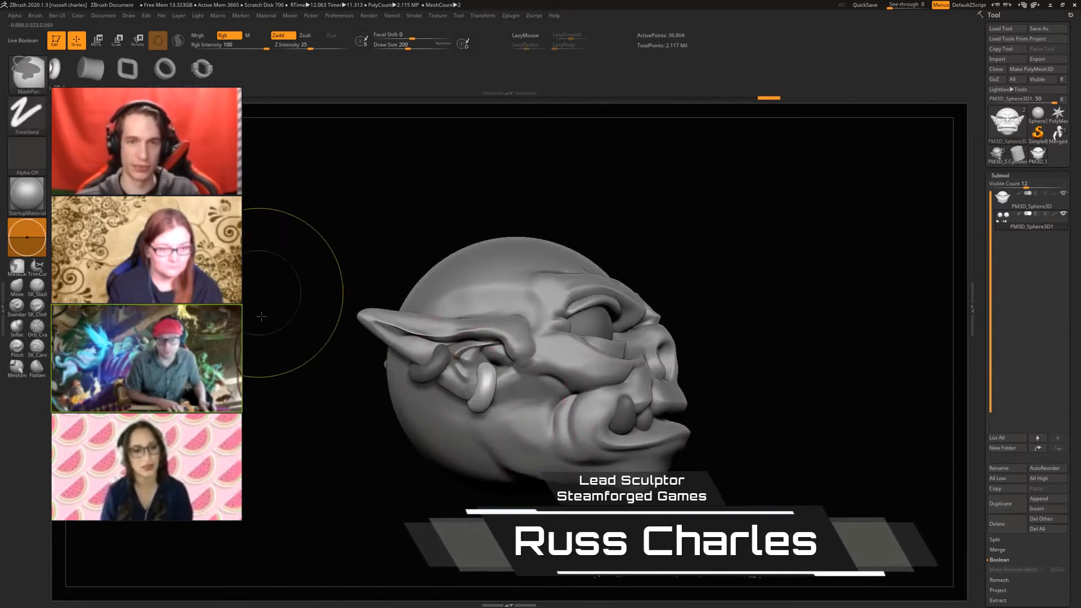
left_click_drag(261, 315, 287, 338, "ctrl")
Insert a piercing ring around the outer part of one brow ridge and clear the mask
left_click_drag(414, 282, 460, 373)
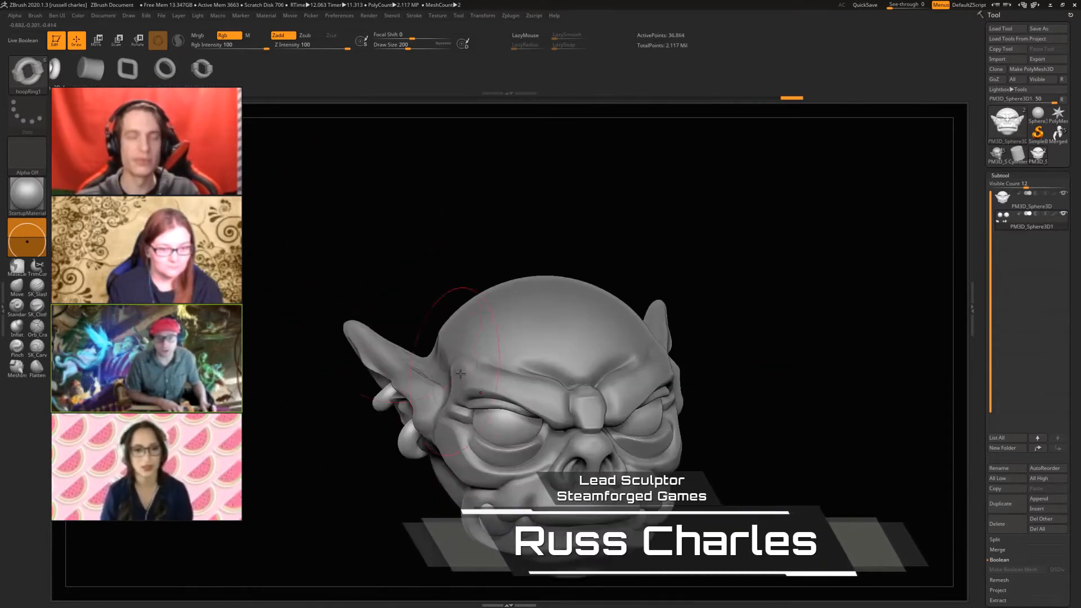
left_click_drag(492, 410, 492, 411)
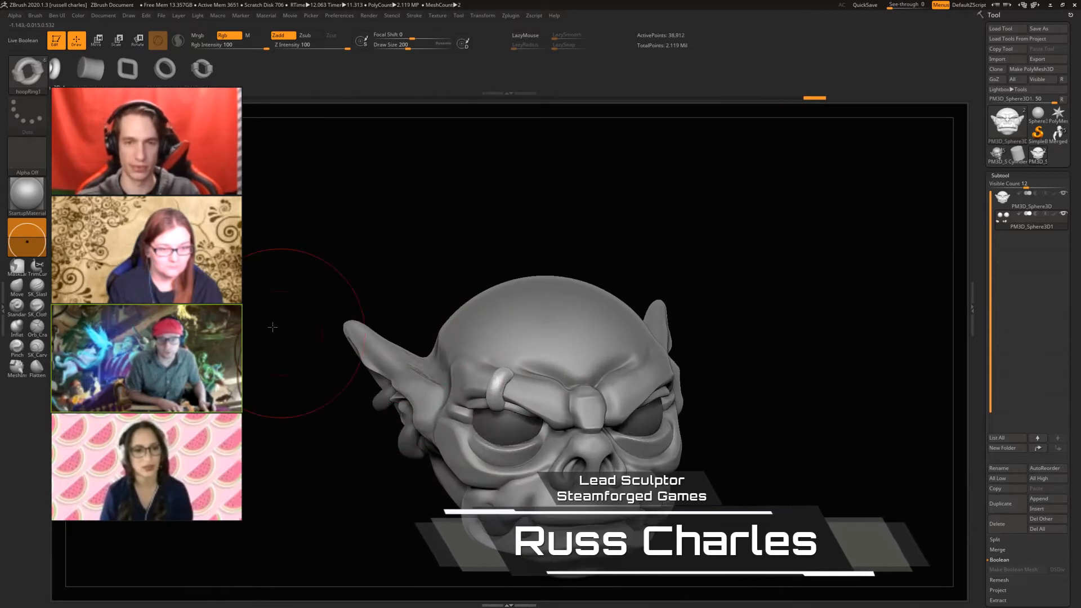
left_click_drag(272, 326, 344, 283)
left_click_drag(371, 268, 395, 284, "ctrl")
left_click_drag(401, 281, 372, 263)
Make the head the active subtool and raise two round bumps on one side of the forehead with the Inflat brush at draw size 44
left_click(565, 331, "alt")
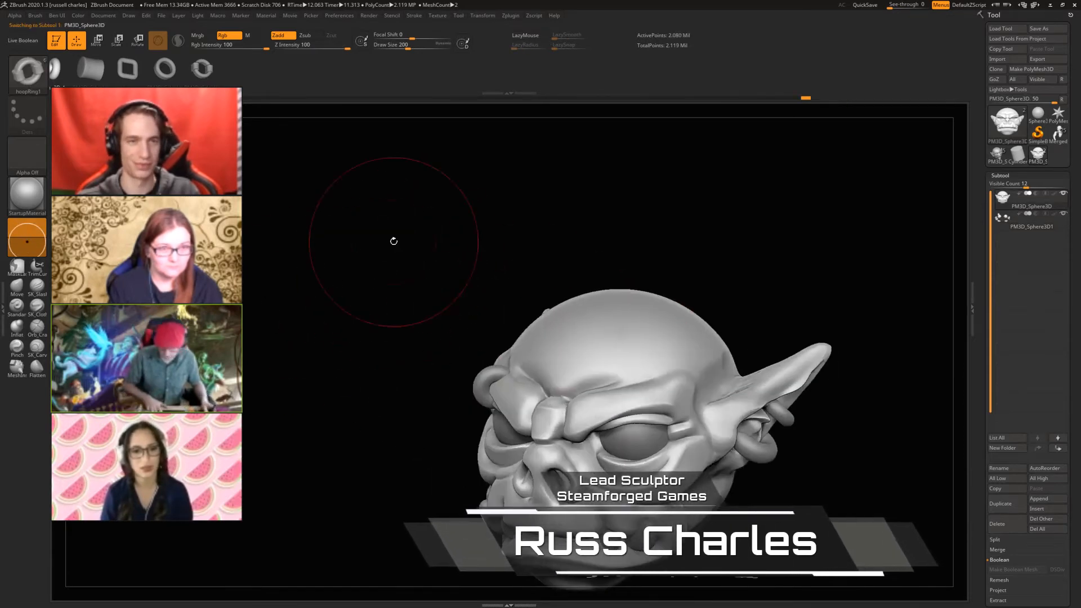
key("b")
key("i")
key("n")
key("bracketleft")
key("bracketleft")
key("bracketleft")
key("bracketleft")
key("bracketleft")
key("bracketleft")
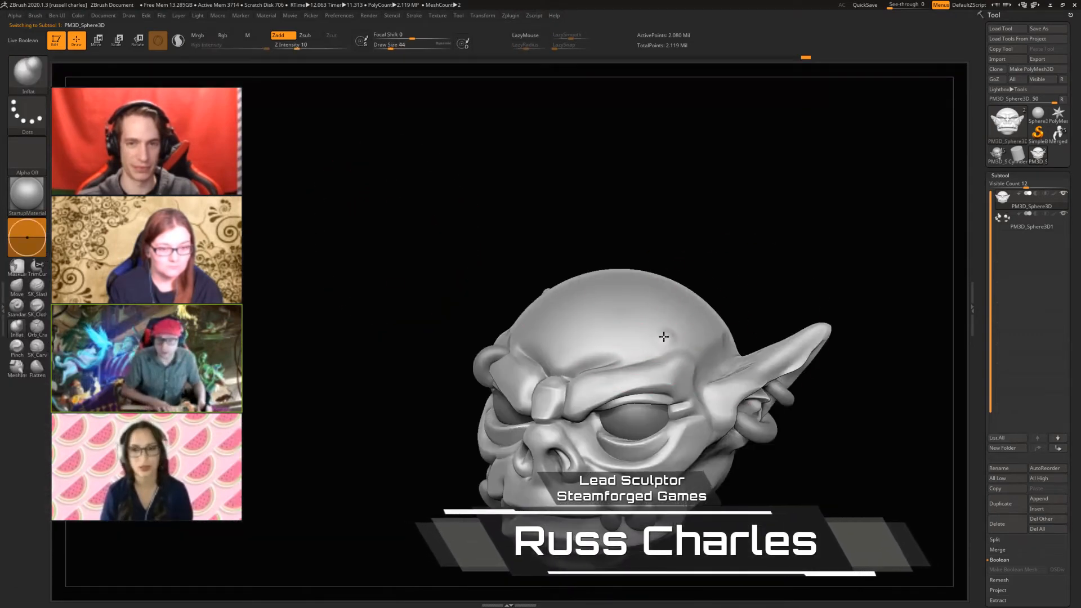
left_click_drag(667, 337, 621, 337)
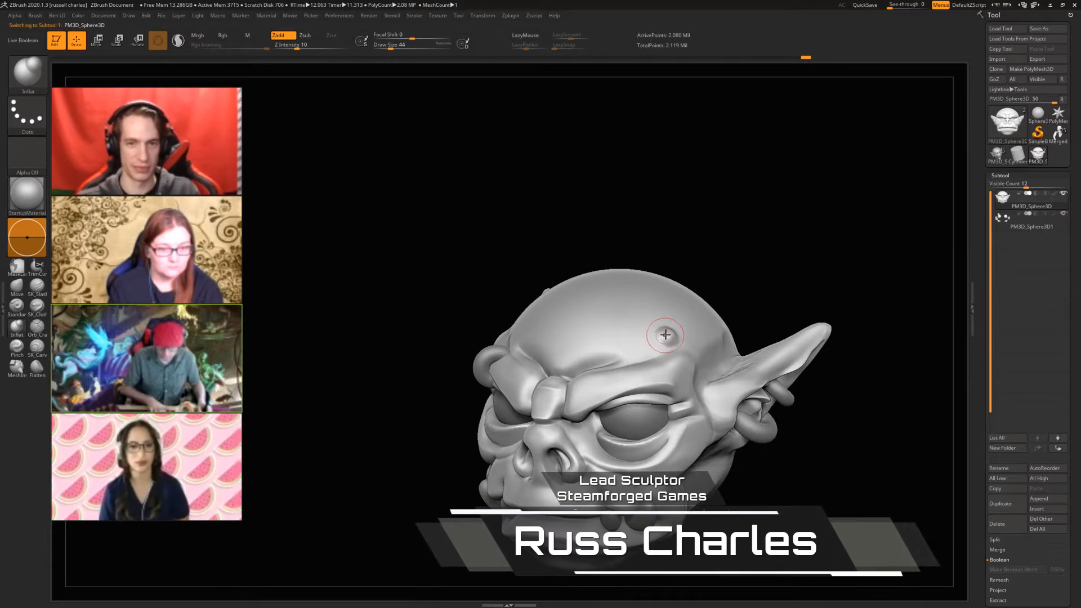
left_click(666, 335)
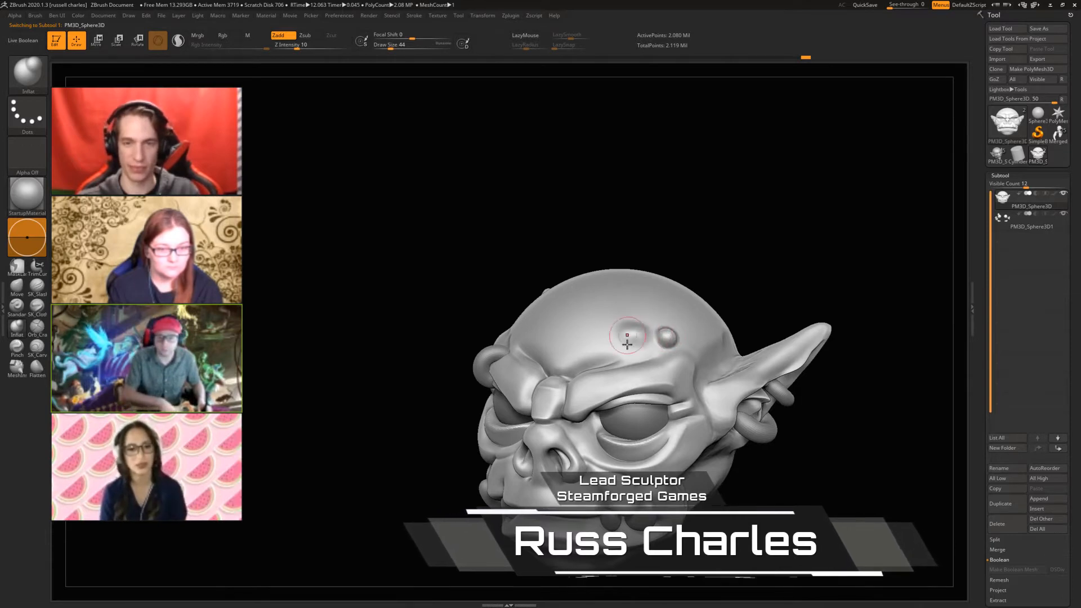
Add a third round bump above the other two and swell the cluster with the Inflat brush at draw sizes 60 and 144
left_click_drag(446, 289, 653, 312)
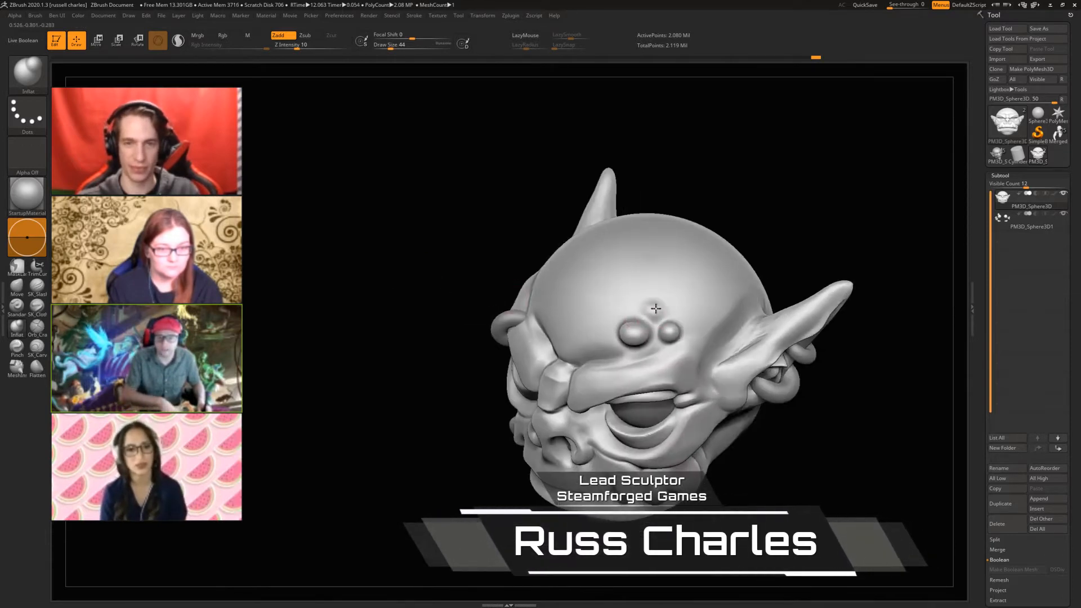
mouse_move(381, 265)
left_mouse_down()
mouse_move(350, 253)
mouse_move(424, 258)
mouse_move(404, 263)
left_mouse_up()
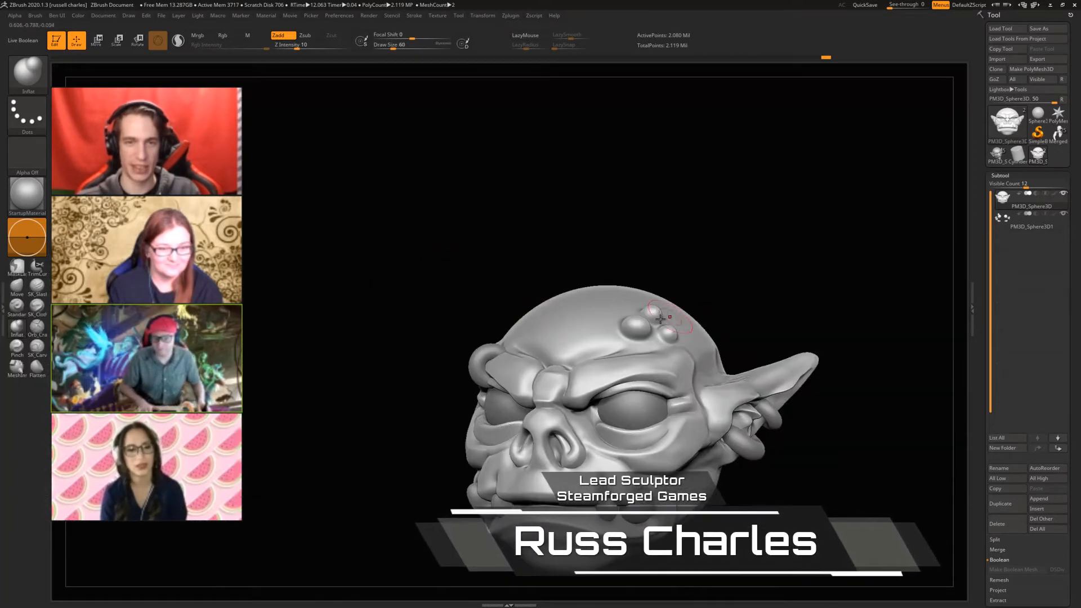
left_click_drag(450, 259, 555, 299)
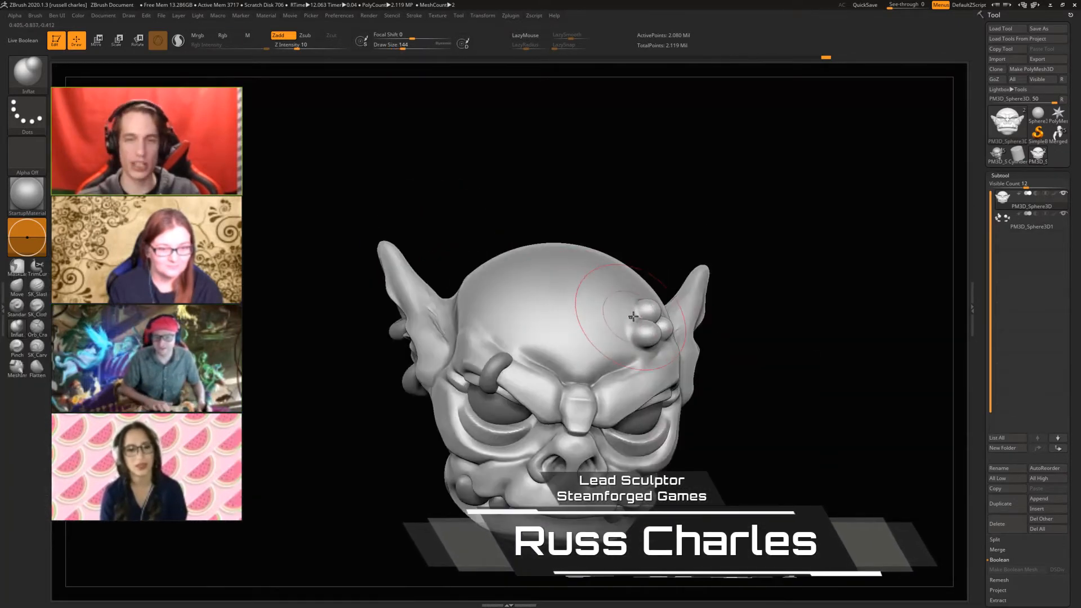
left_click_drag(686, 294, 683, 335)
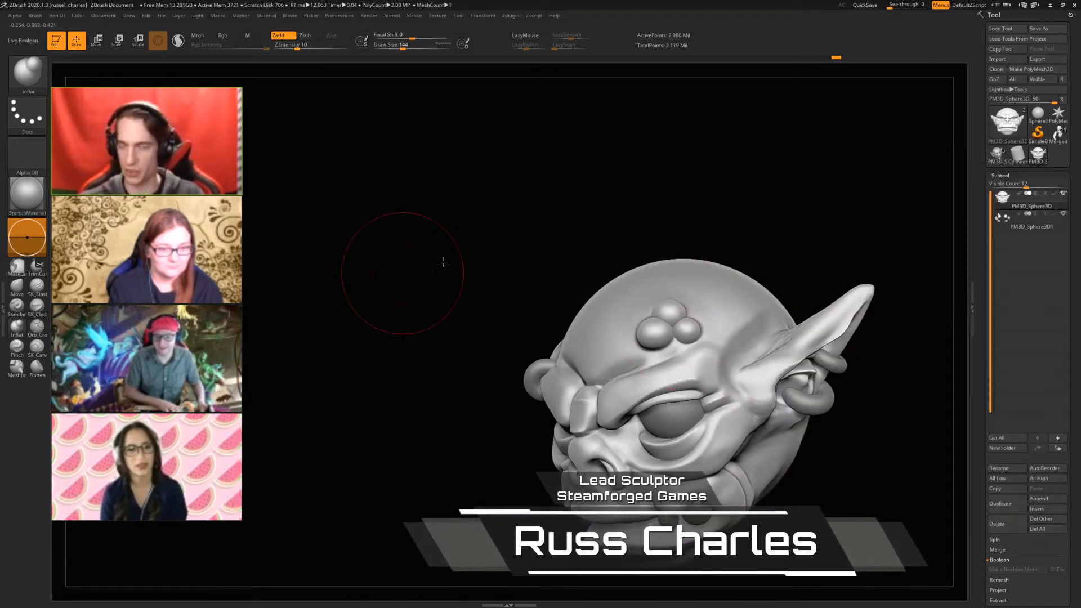
mouse_move(443, 262)
left_mouse_down()
mouse_move(396, 229)
mouse_move(285, 265)
mouse_move(307, 302)
left_mouse_up()
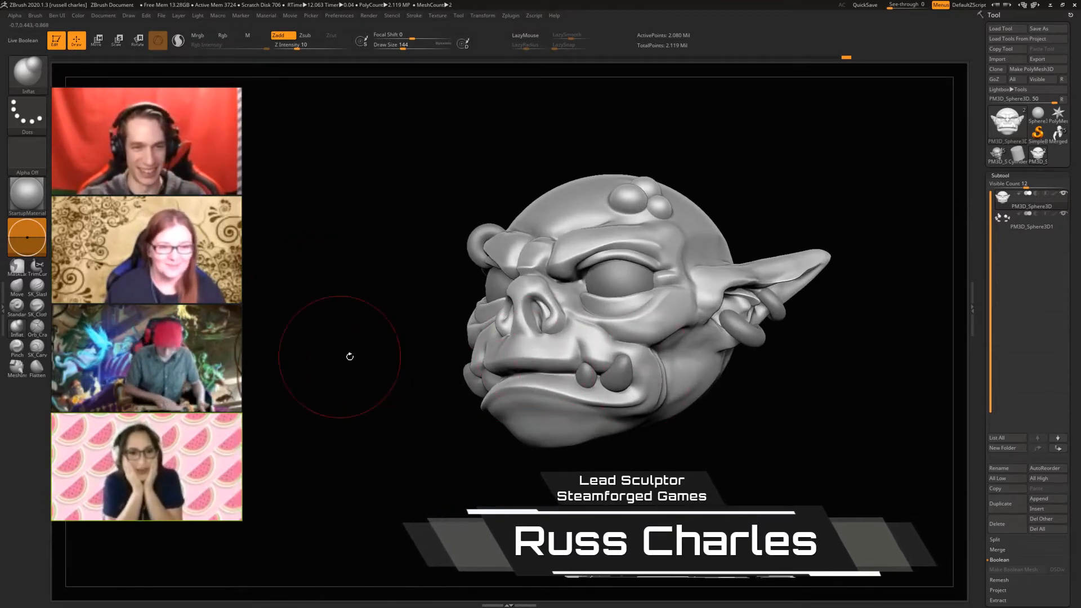
Refine the brow and cheek forms of the head with the Move brush at draw size 144
left_click_drag(348, 357, 376, 359)
key("b")
key("m")
key("v")
key("comma")
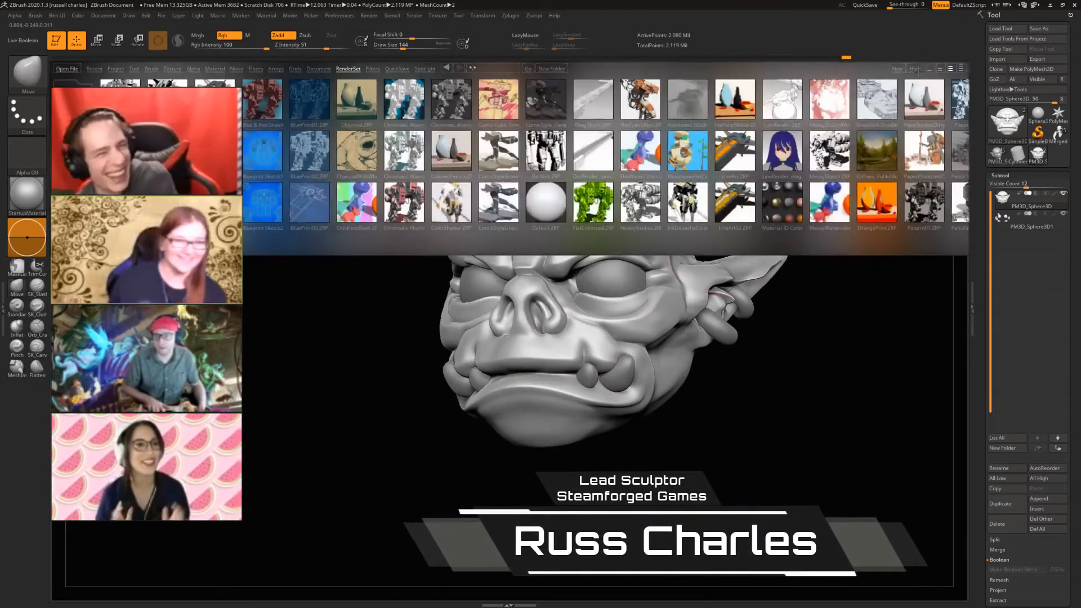
key("comma")
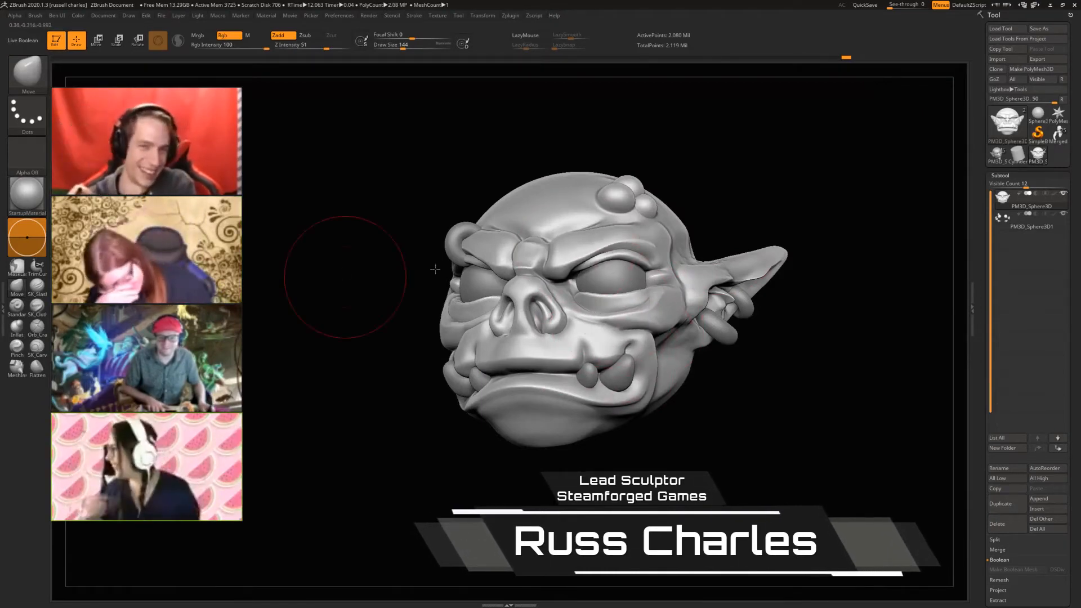
mouse_move(326, 270)
left_mouse_down()
mouse_move(704, 253)
mouse_move(591, 247)
left_mouse_up()
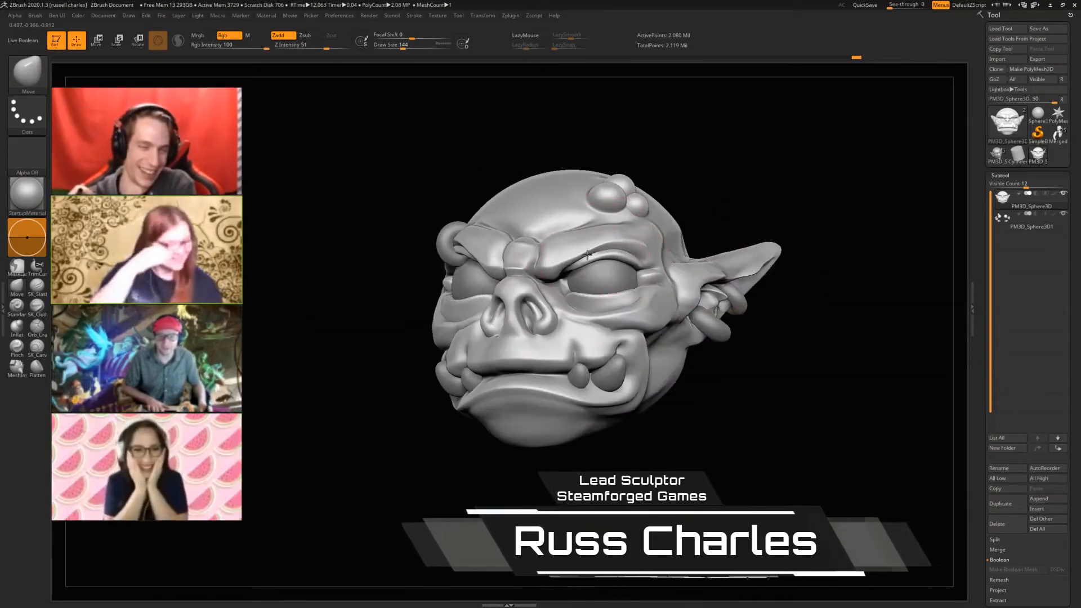
mouse_move(357, 258)
left_mouse_down()
mouse_move(276, 264)
mouse_move(591, 381)
left_mouse_up()
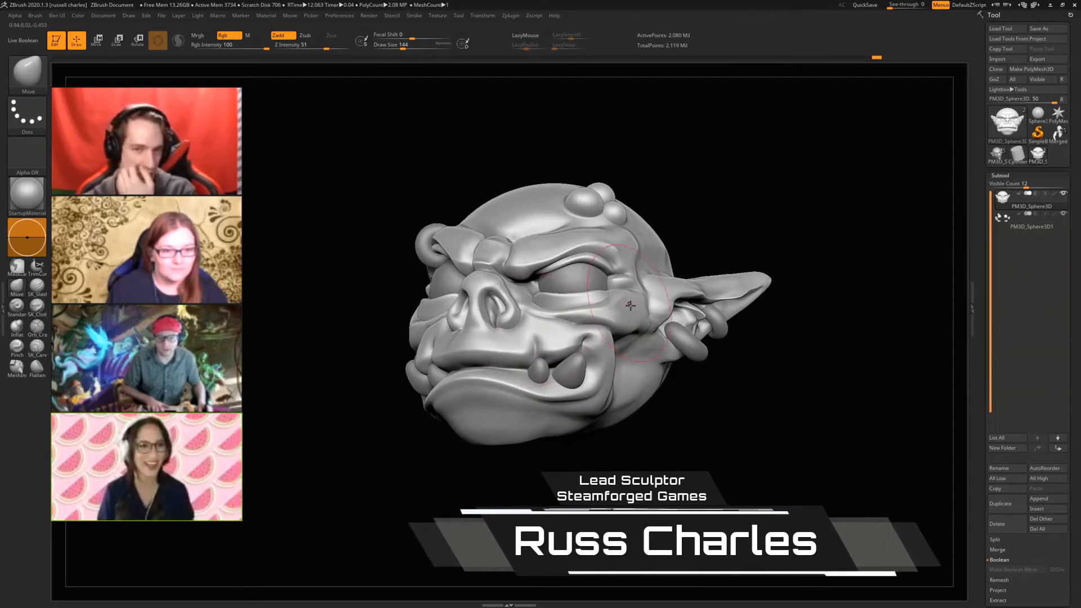
Make the teeth and piercings subtool active and reshape the tusks with the Move brush
left_click(1030, 222)
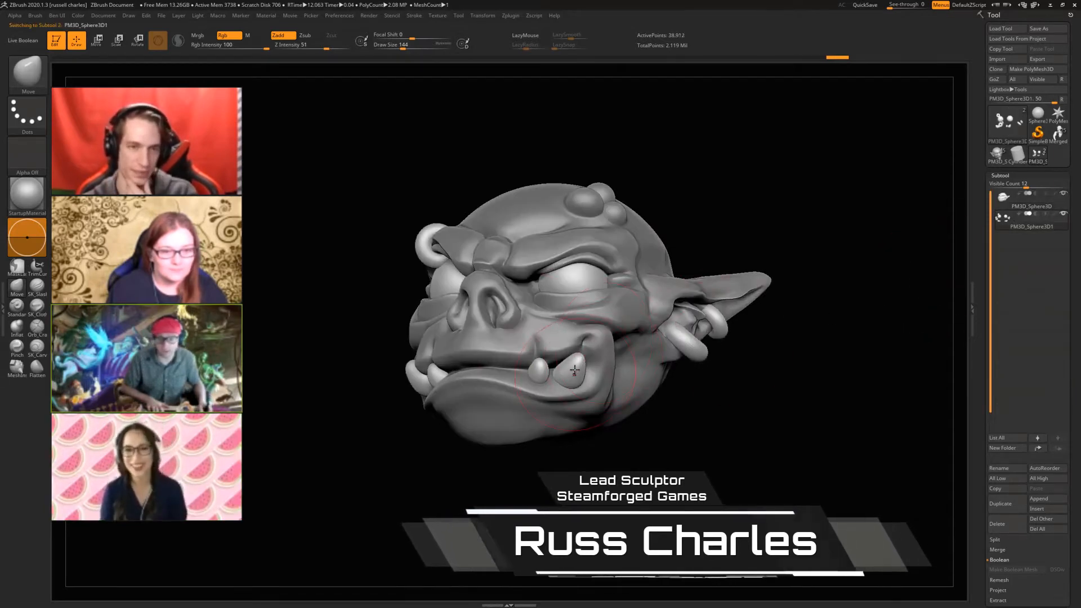
mouse_move(574, 371)
left_mouse_down()
mouse_move(580, 359)
mouse_move(535, 361)
left_mouse_up()
left_click_drag(331, 348, 527, 353)
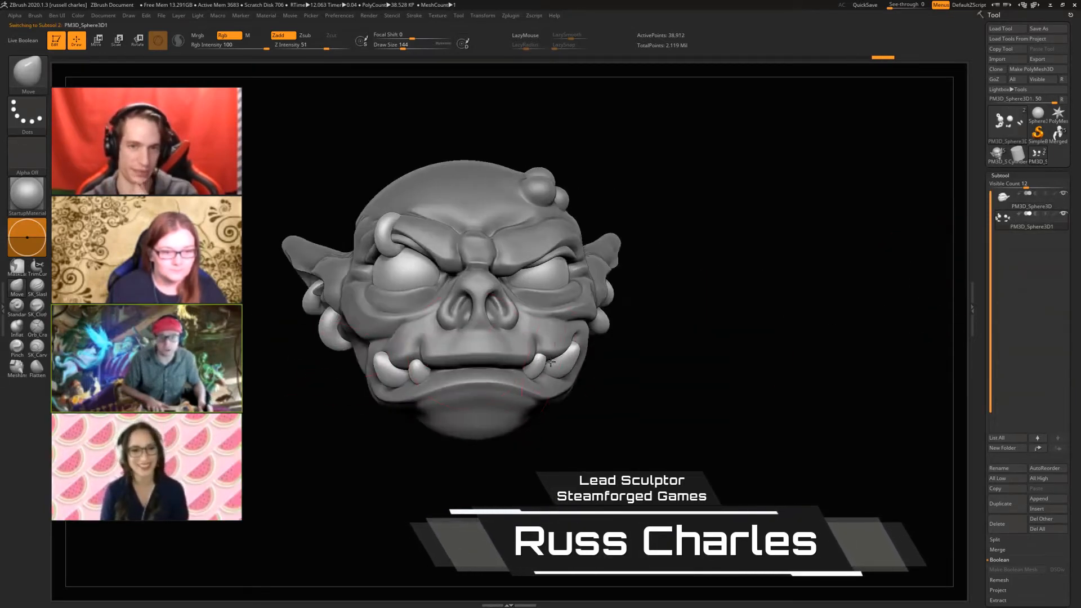
left_click_drag(627, 411, 540, 359)
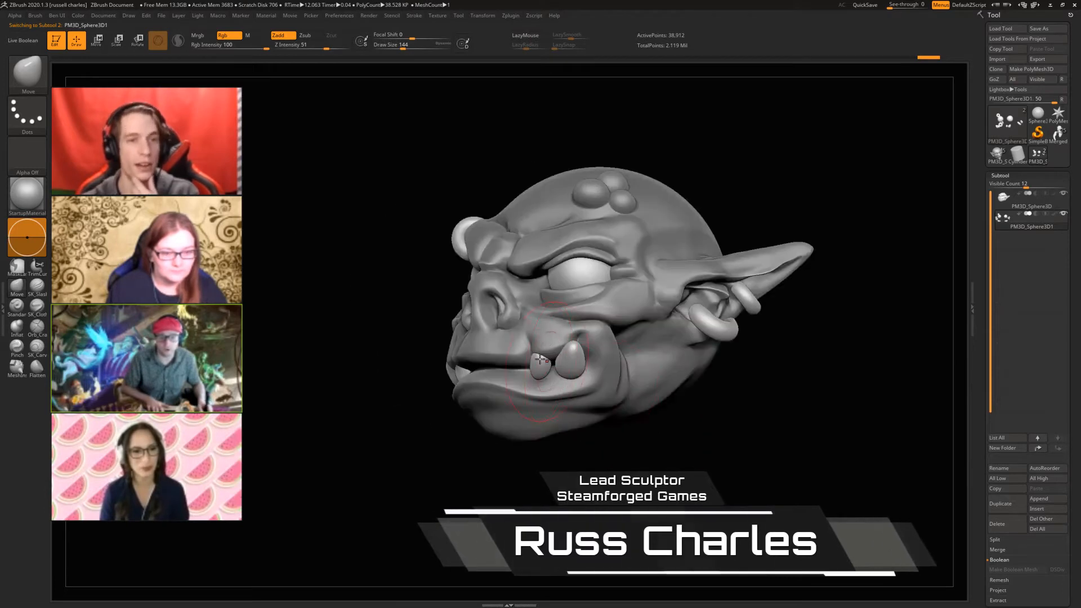
left_click_drag(375, 371, 548, 387)
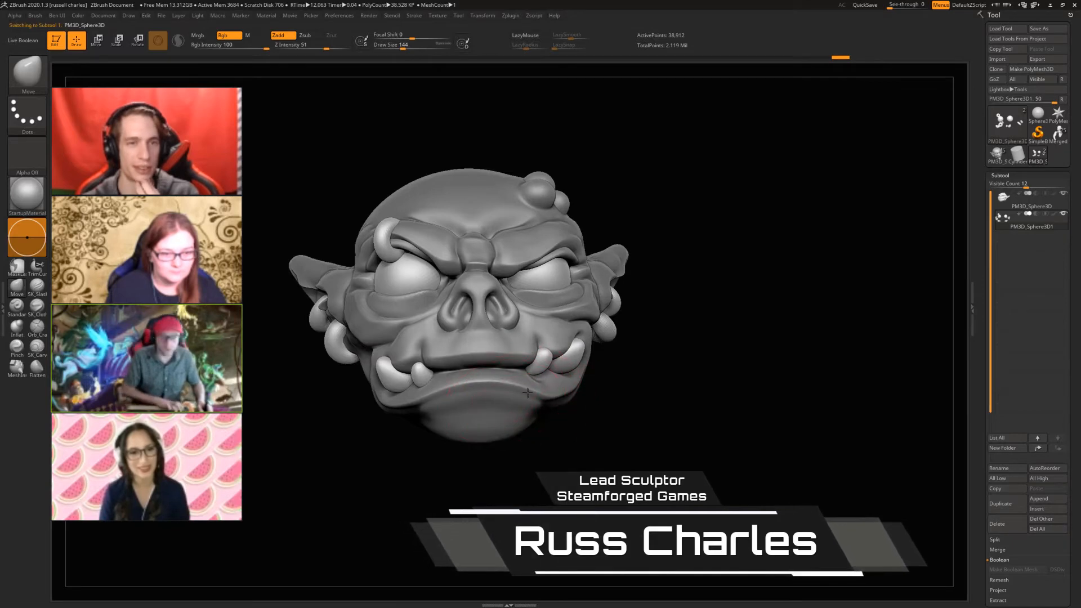
Make the head the active subtool and adjust the lips, mouth corners and cheeks around the tusks with the Move brush
left_click(547, 376, "alt")
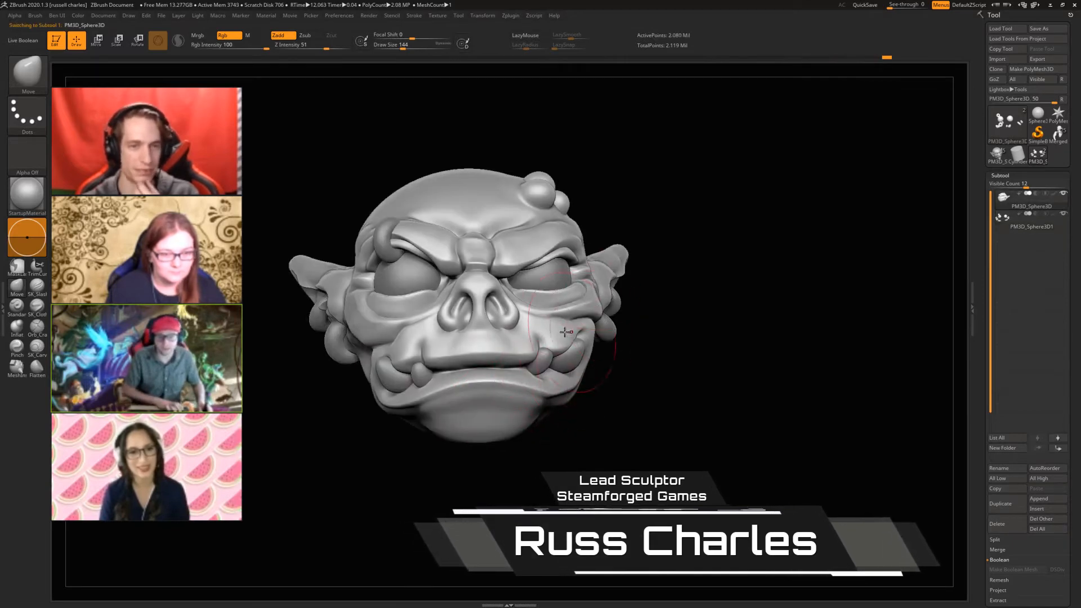
left_click_drag(657, 406, 571, 384)
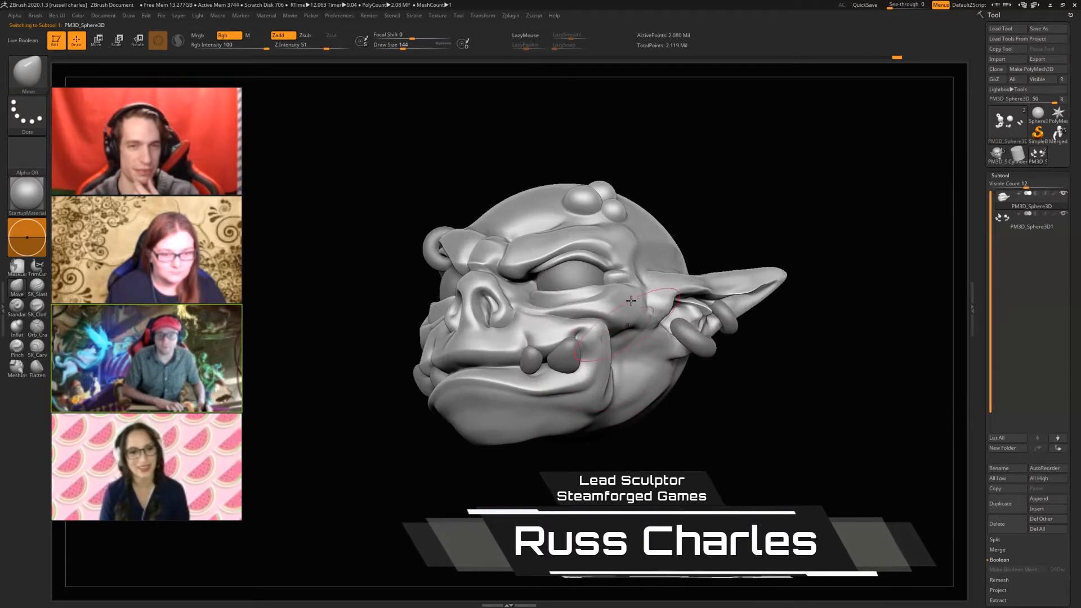
right_click_drag(622, 289, 693, 295)
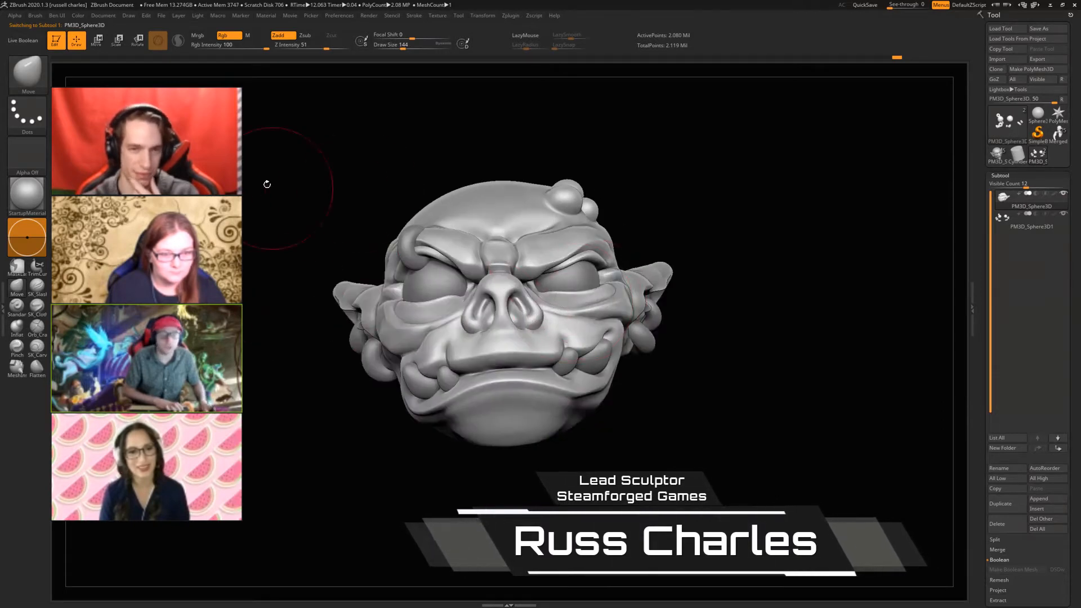
left_click_drag(268, 198, 191, 198)
left_click_drag(277, 223, 405, 225)
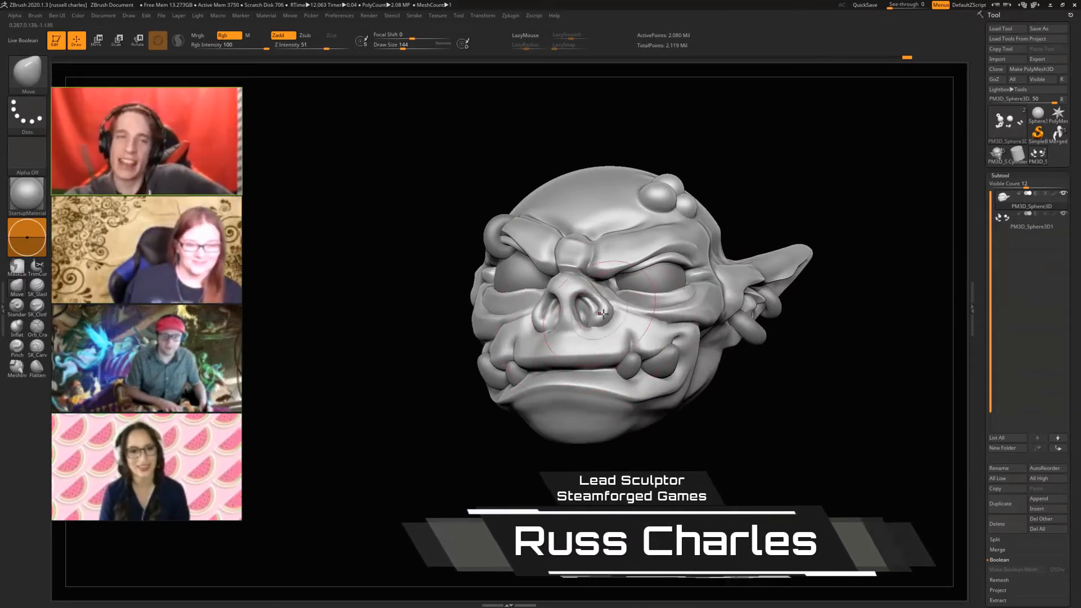
mouse_move(718, 363)
left_mouse_down()
mouse_move(748, 384)
mouse_move(726, 352)
left_mouse_up()
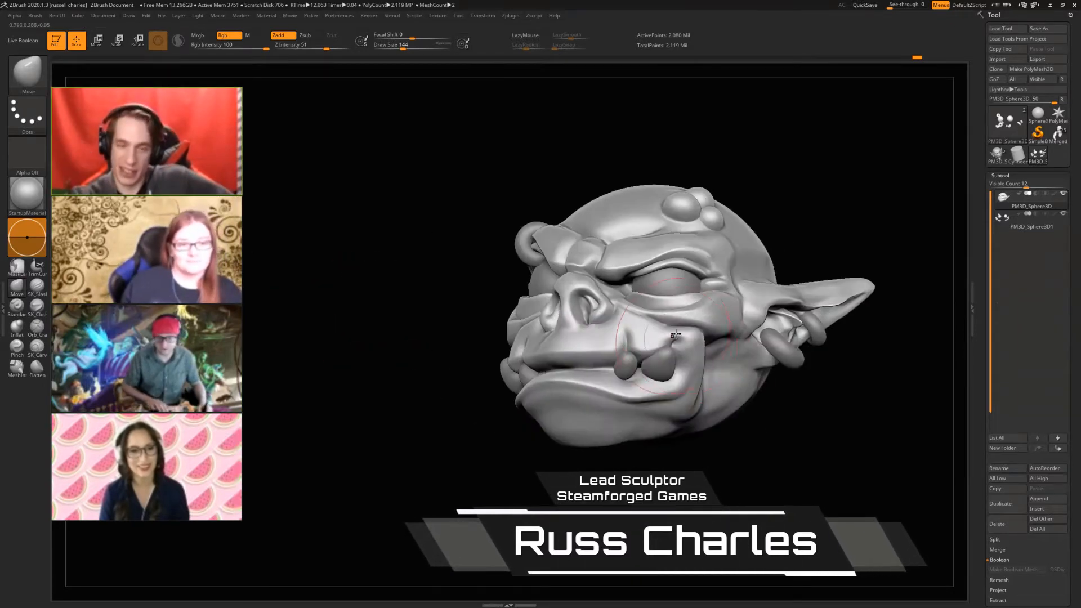
left_click_drag(350, 306, 394, 310)
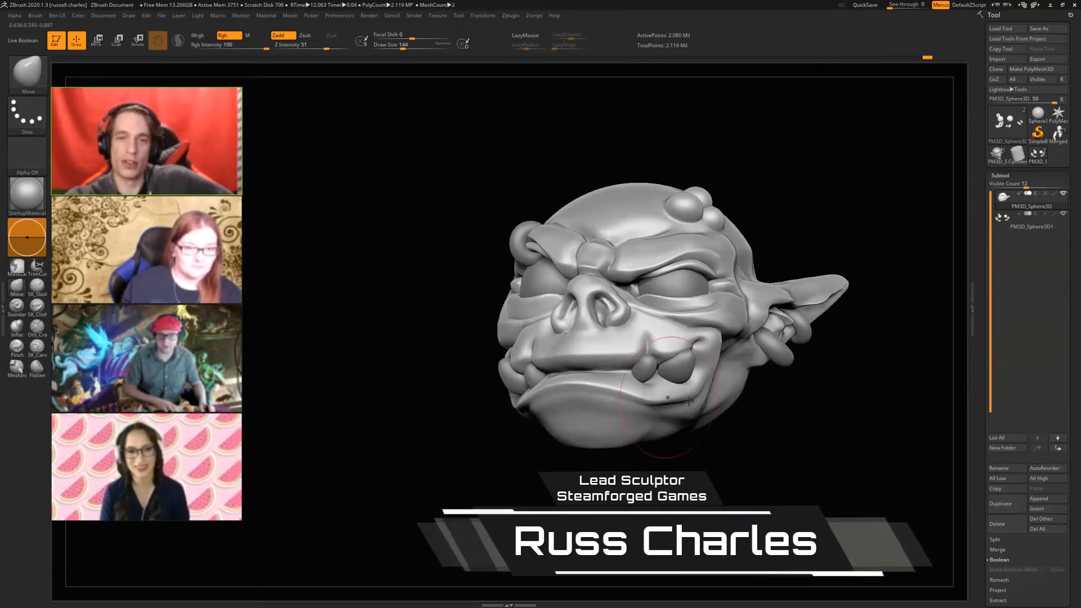
left_click_drag(327, 335, 398, 346)
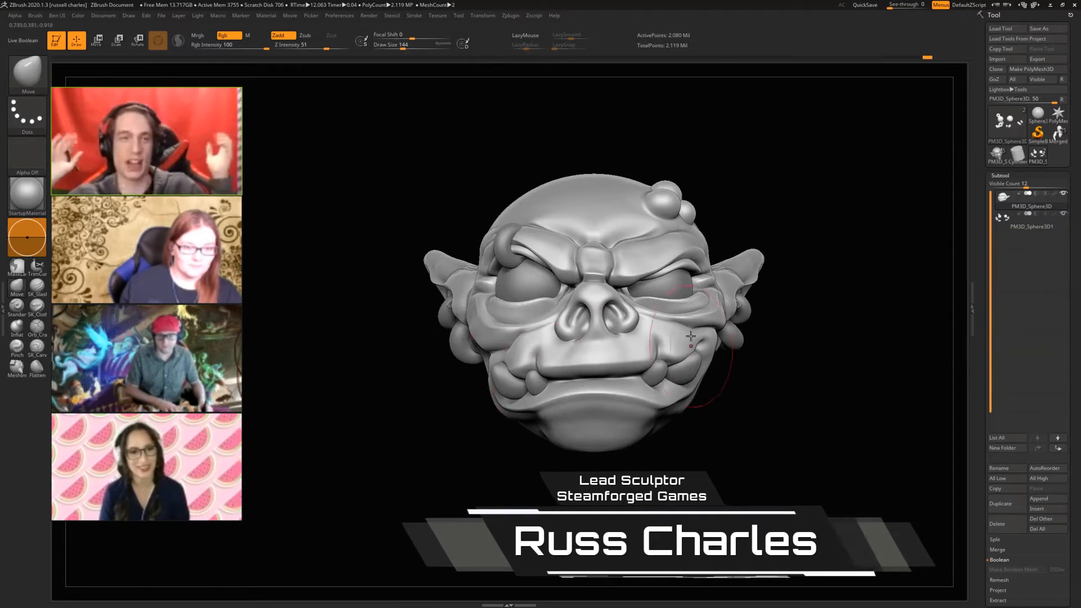
left_click_drag(374, 349, 394, 345)
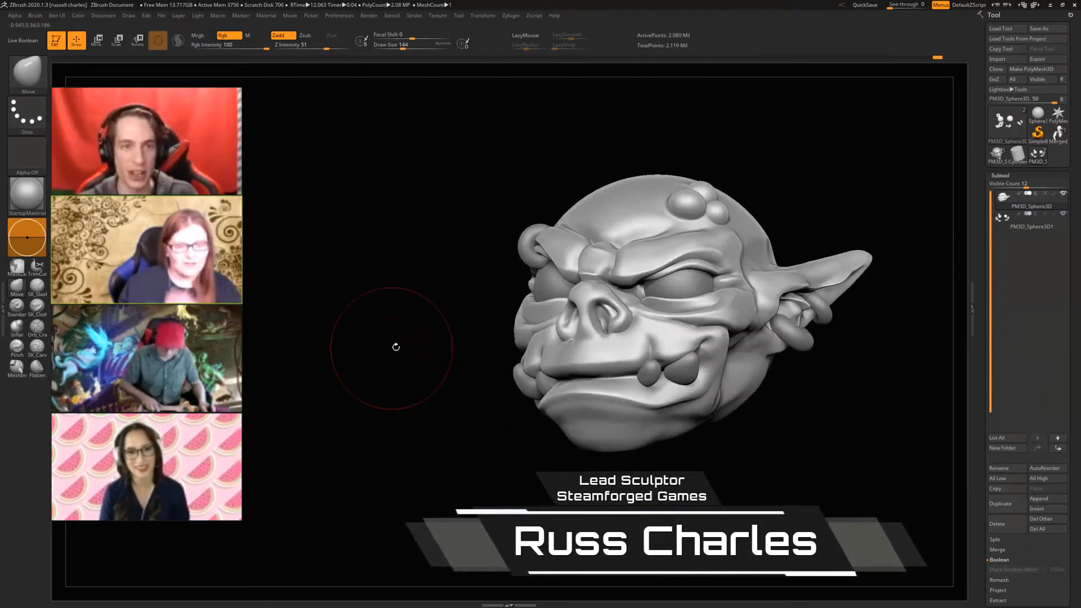
Swell the brow area above the nose with the Inflat brush at draw size 144
key("b")
key("i")
key("n")
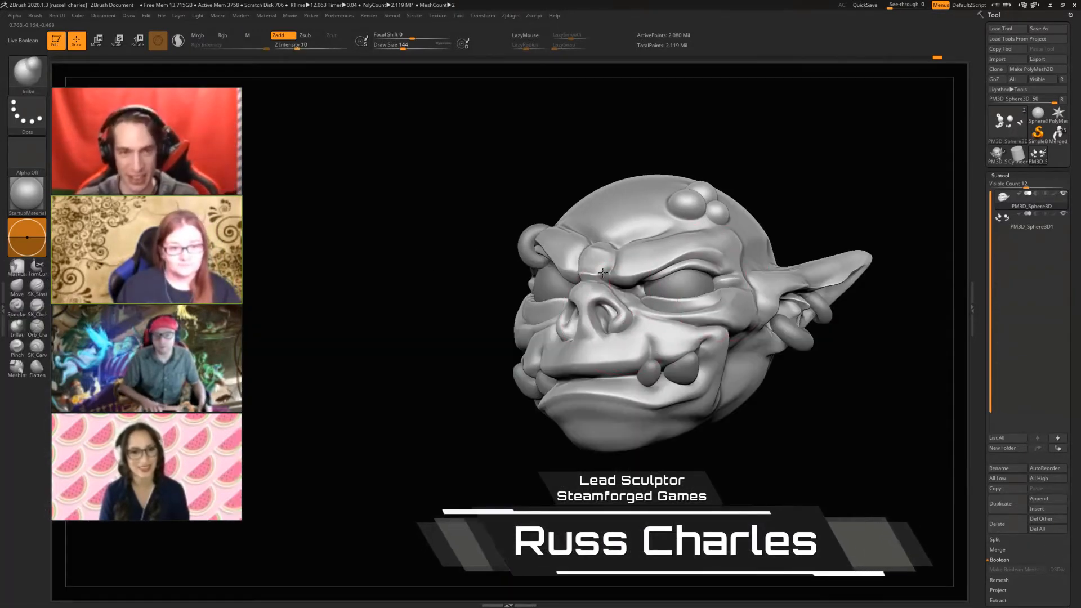
left_click_drag(327, 289, 366, 287)
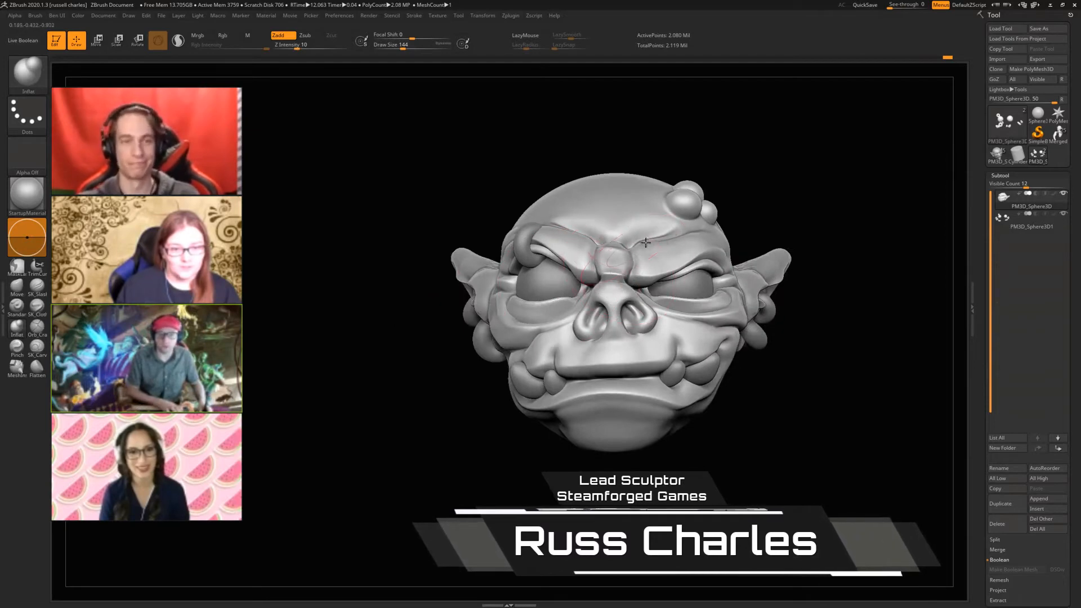
left_click_drag(360, 250, 391, 279, "alt")
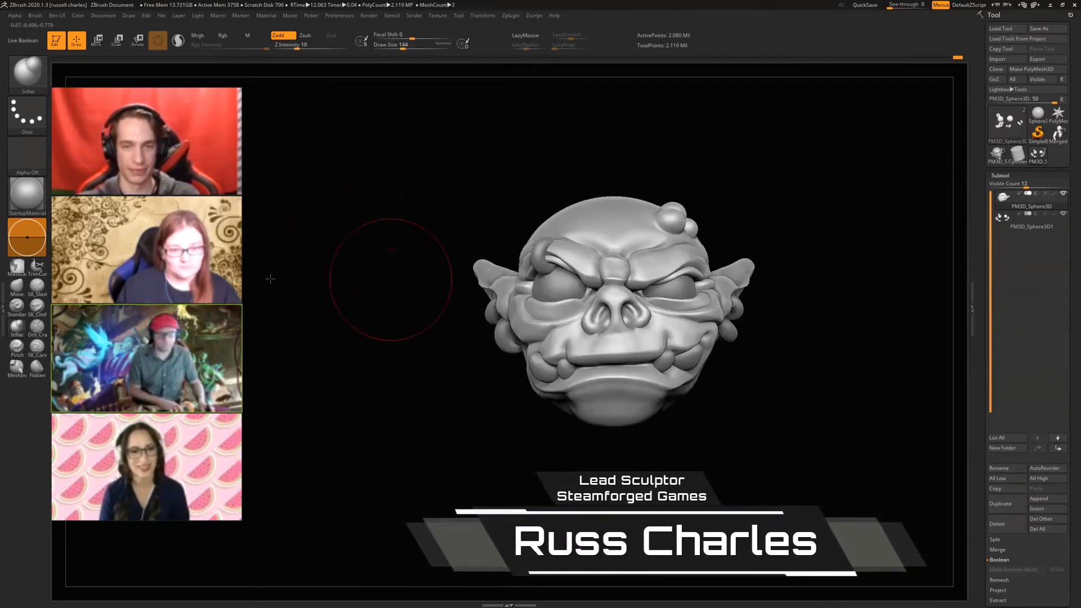
mouse_move(270, 278)
left_mouse_down()
mouse_move(330, 295)
mouse_move(294, 312)
mouse_move(297, 324)
mouse_move(272, 266)
left_mouse_up()
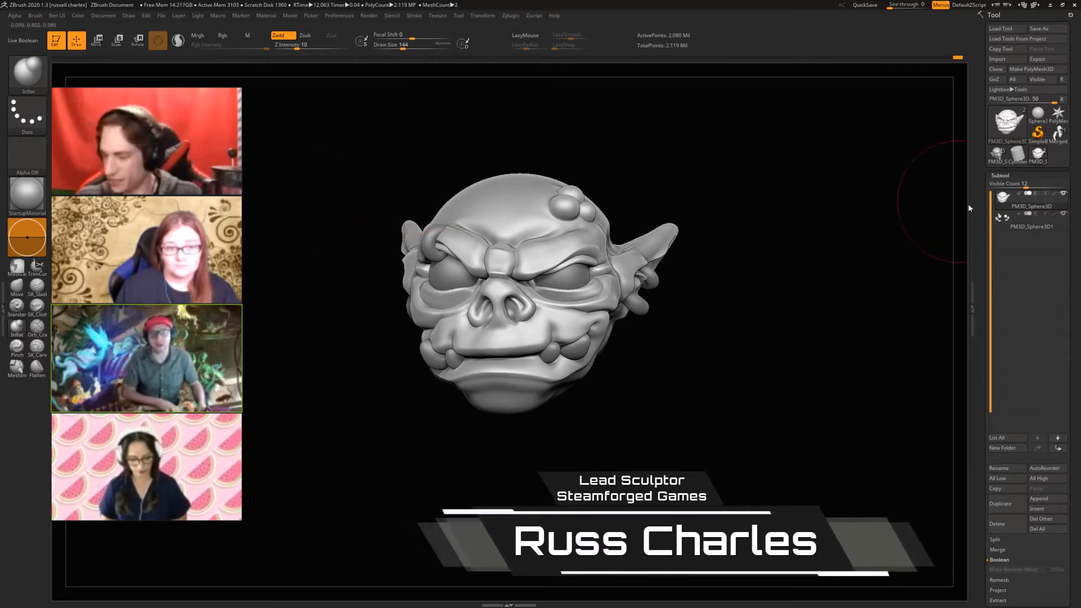
left_click(1011, 219)
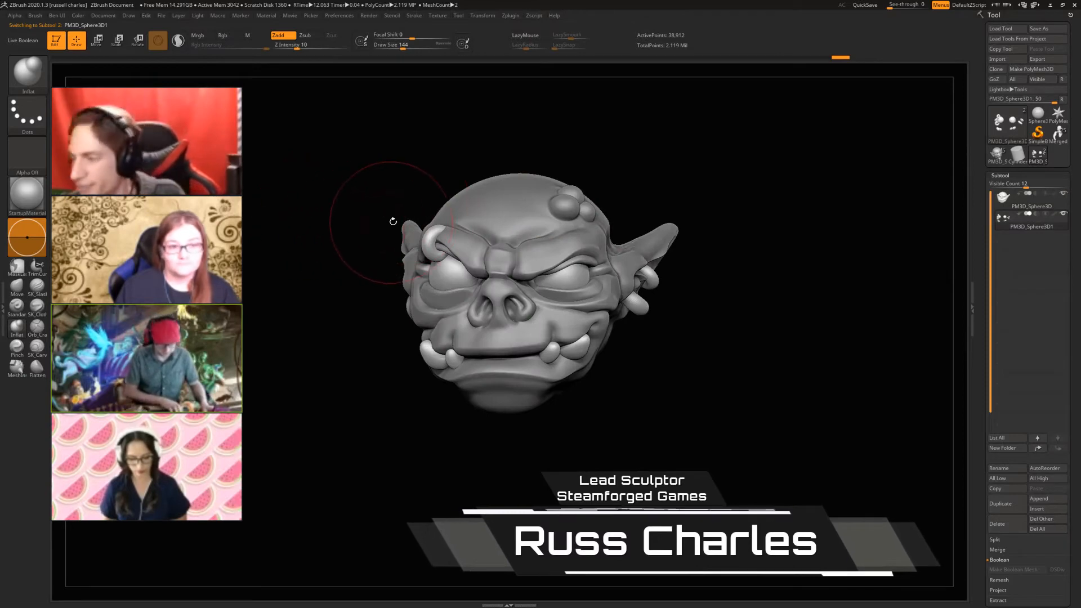
key("w")
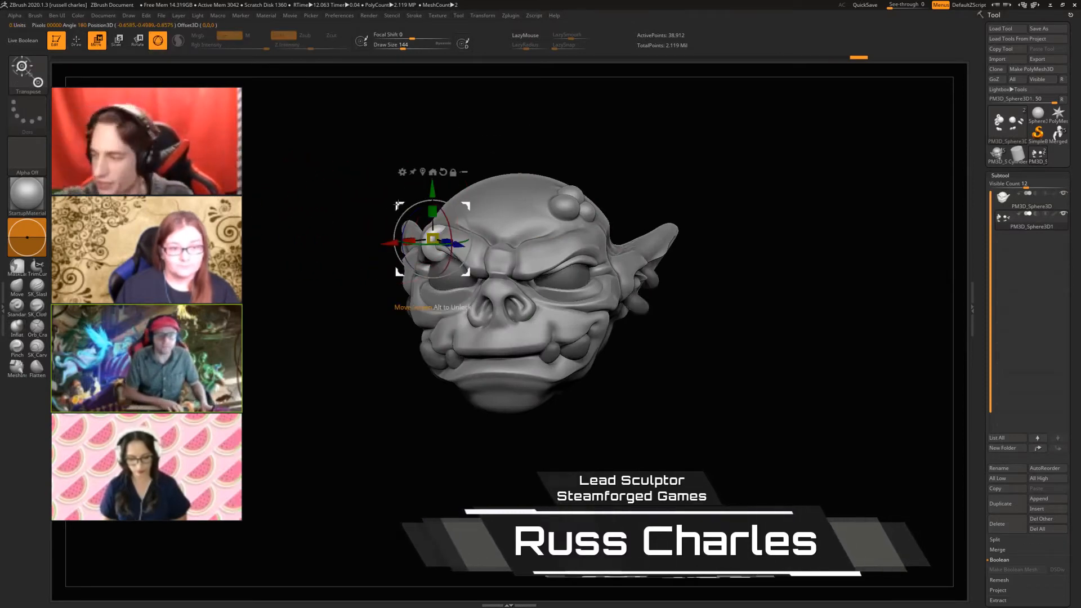
key("q")
left_click_drag(286, 223, 324, 217, "ctrl")
key("shift+f")
key("shift+f")
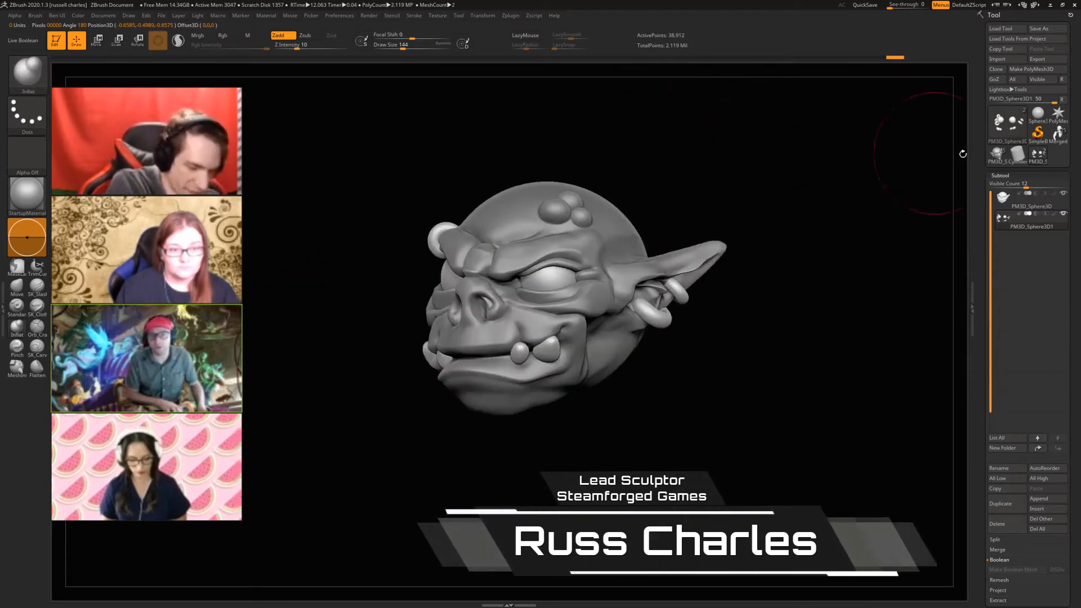
Make the head the active subtool and reduce its mesh to about 150,000 points, checking the surface from several sides
left_click(1032, 206)
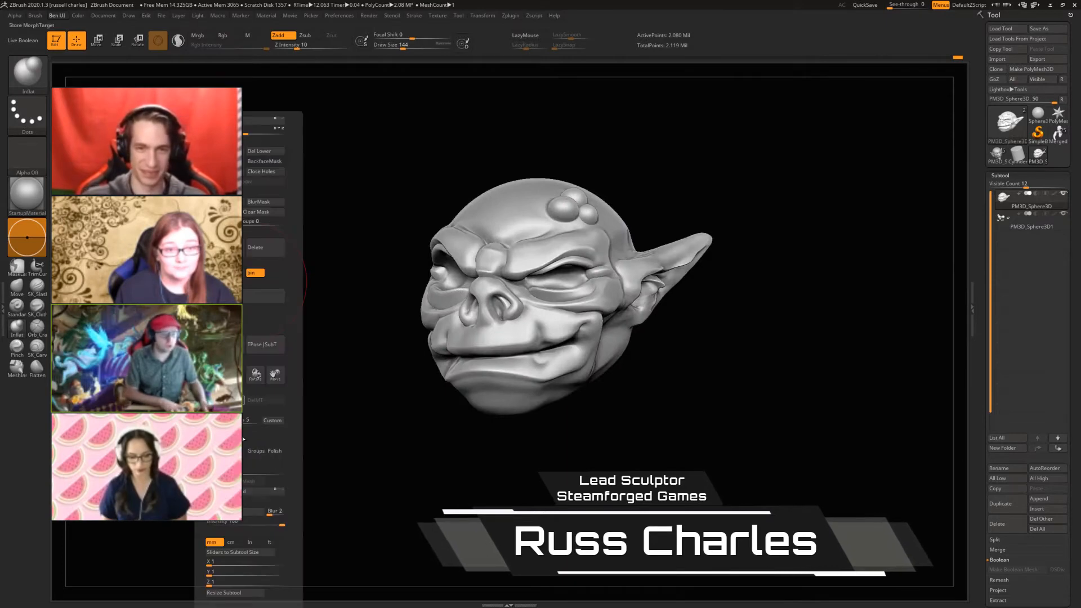
key("space")
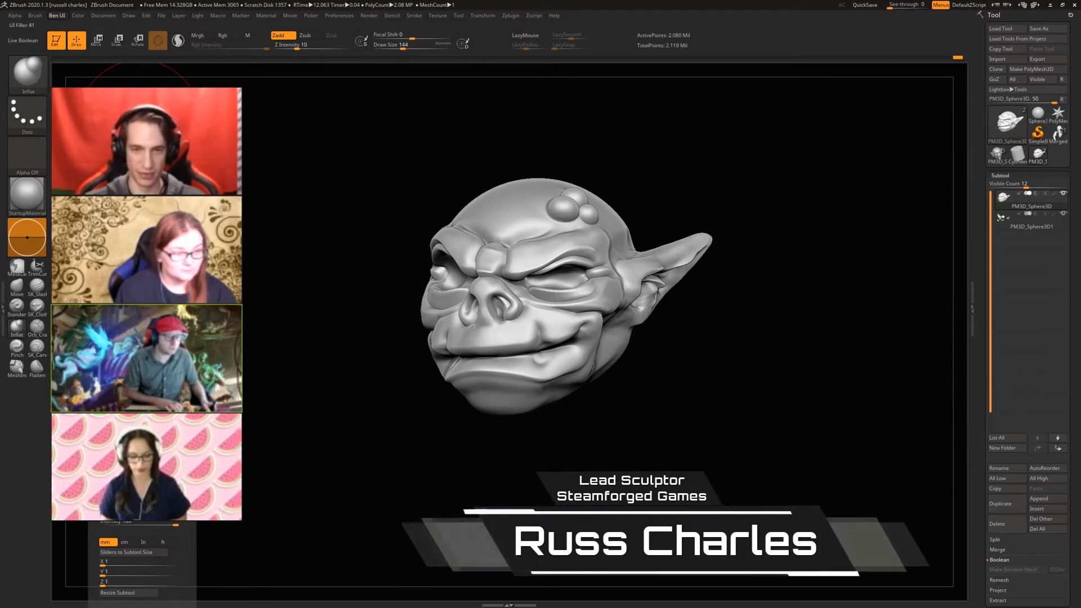
left_click(143, 360)
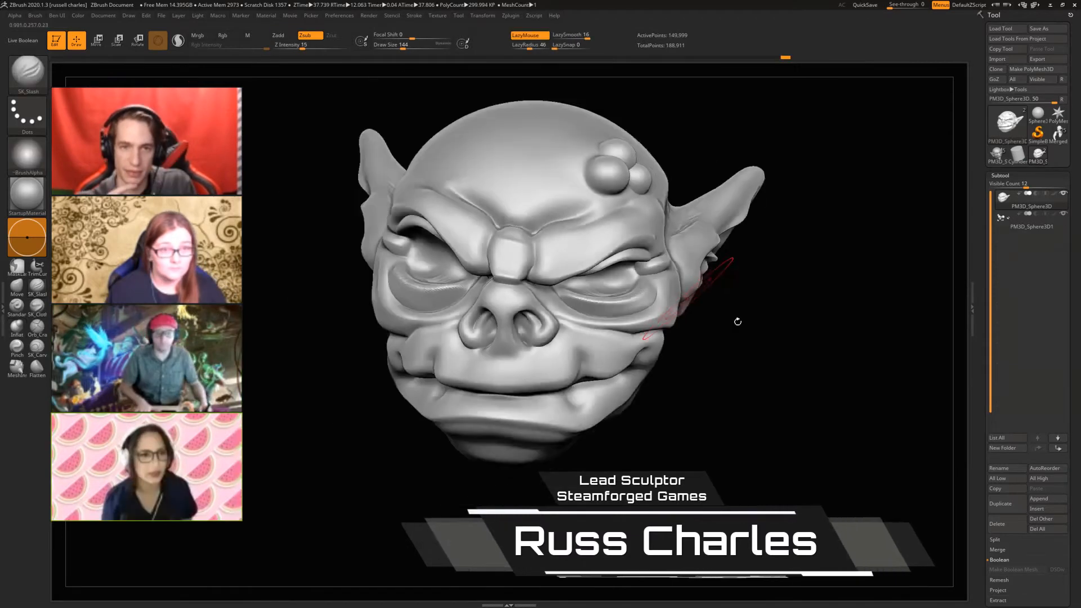
mouse_move(736, 316)
left_mouse_down()
mouse_move(331, 228)
mouse_move(254, 236)
mouse_move(446, 294)
left_mouse_up()
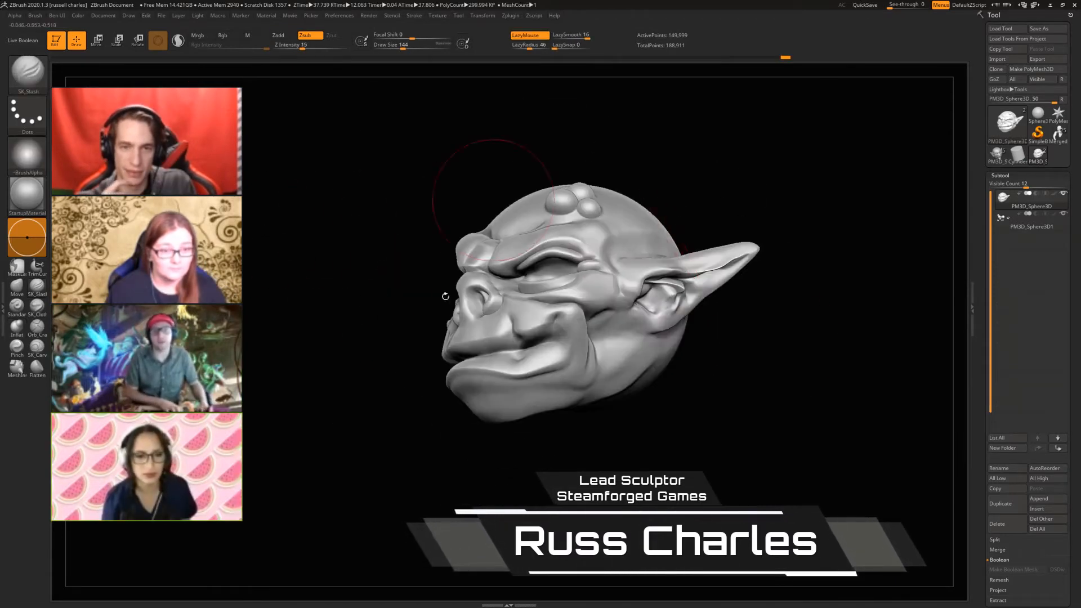
left_click_drag(295, 234, 564, 310)
mouse_move(709, 272)
left_mouse_down()
mouse_move(836, 244)
mouse_move(787, 246)
mouse_move(811, 312)
mouse_move(772, 328)
left_mouse_up()
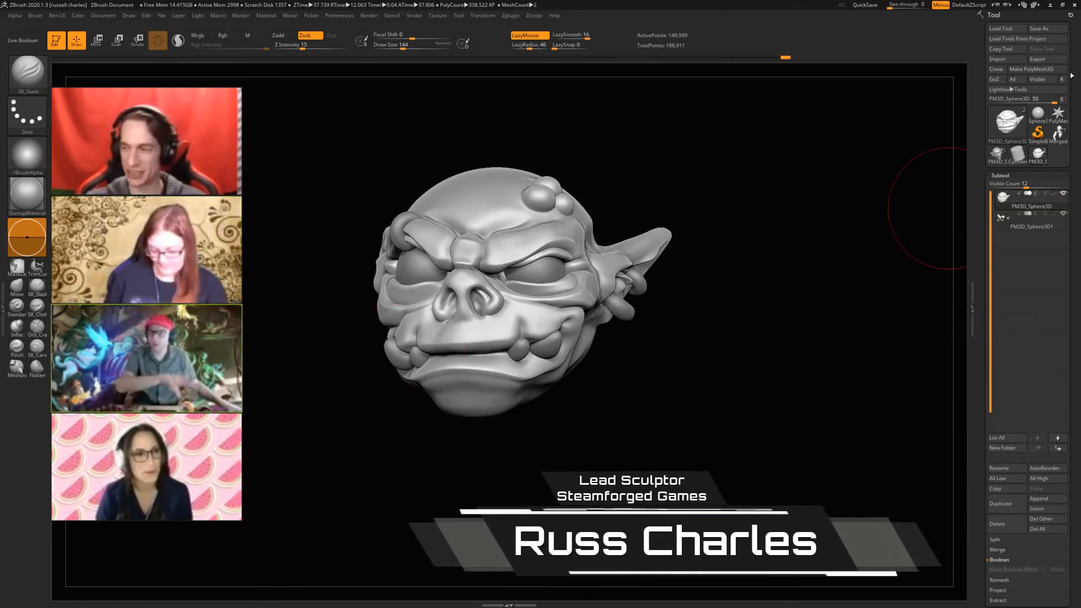
Switch to the finished horned figure with the cup and examine its face, armour and clothing from several angles
left_click(1059, 133)
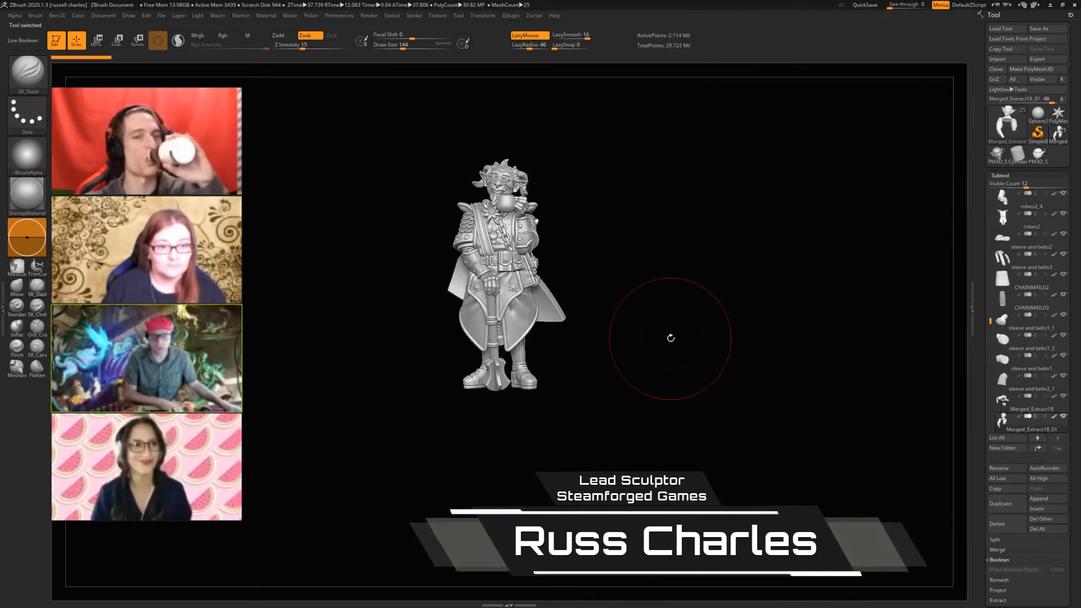
key("f")
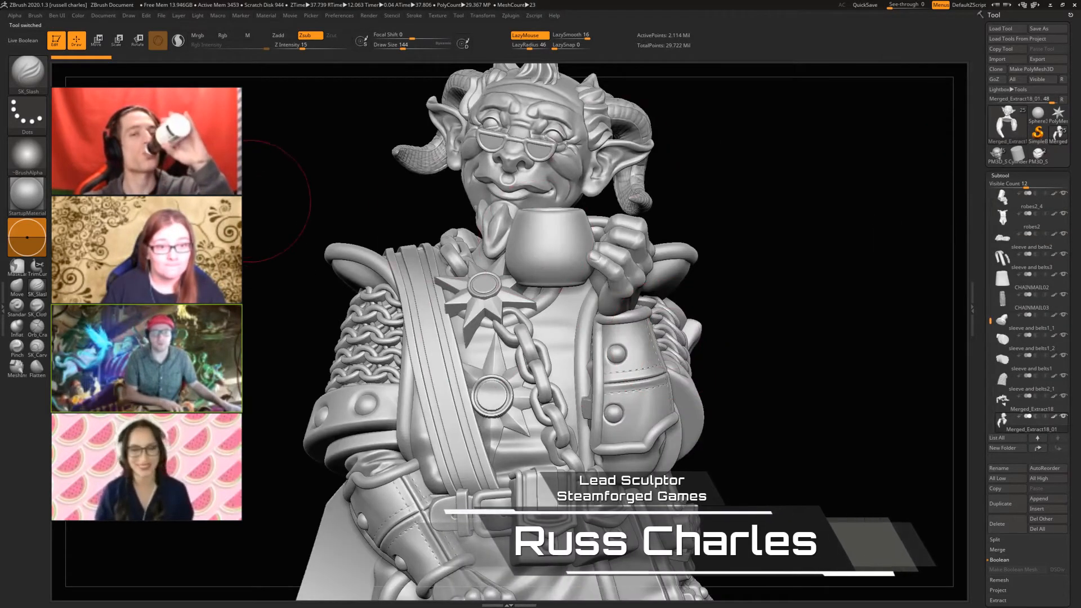
left_click_drag(248, 205, 177, 280)
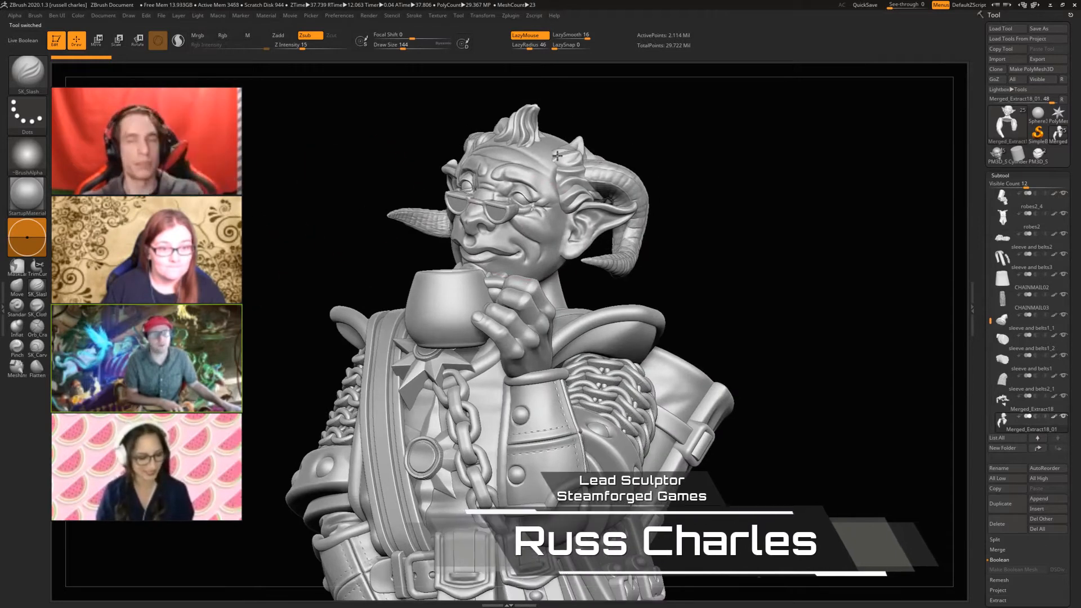
left_click_drag(557, 156, 573, 159)
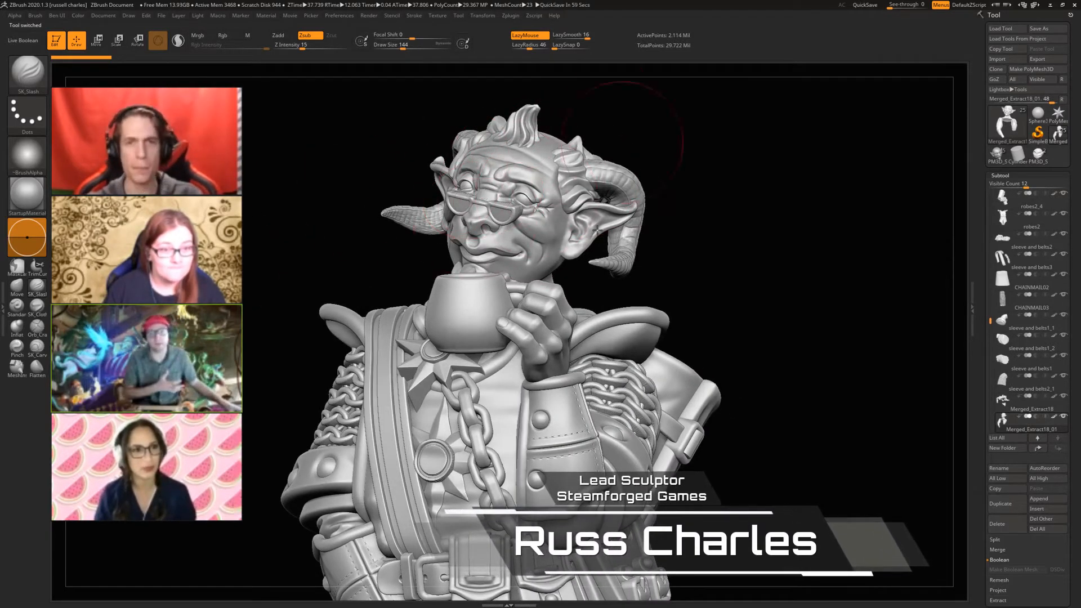
mouse_move(235, 224)
left_mouse_down()
mouse_move(256, 229)
mouse_move(260, 490)
left_mouse_up()
left_click_drag(297, 306, 298, 307)
mouse_move(261, 491)
left_mouse_down("alt")
mouse_move(298, 307)
mouse_move(302, 423)
left_mouse_up("alt")
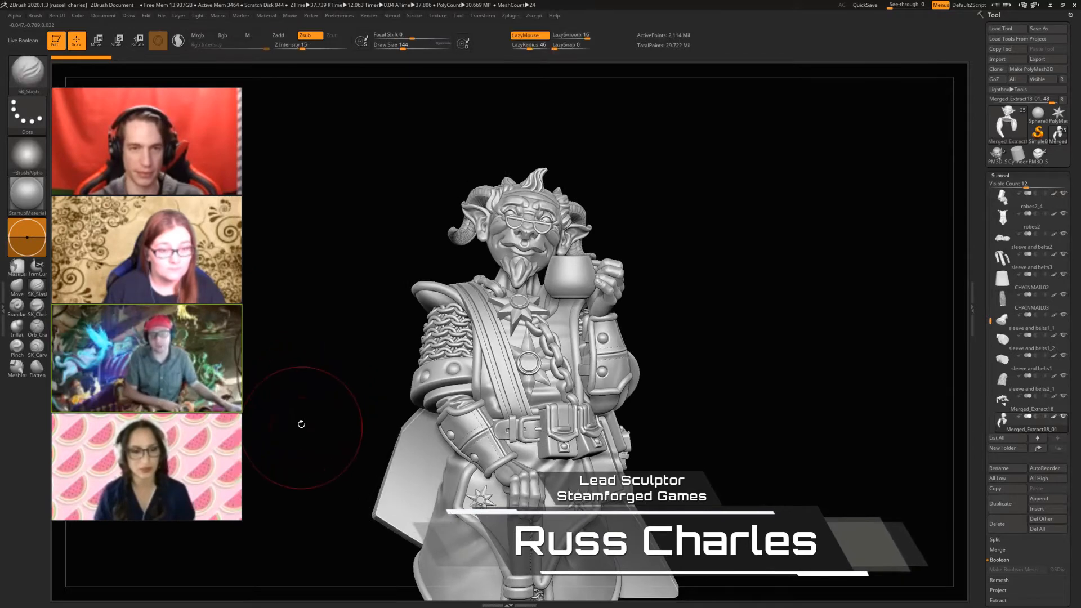
left_click_drag(311, 301, 488, 192, "alt")
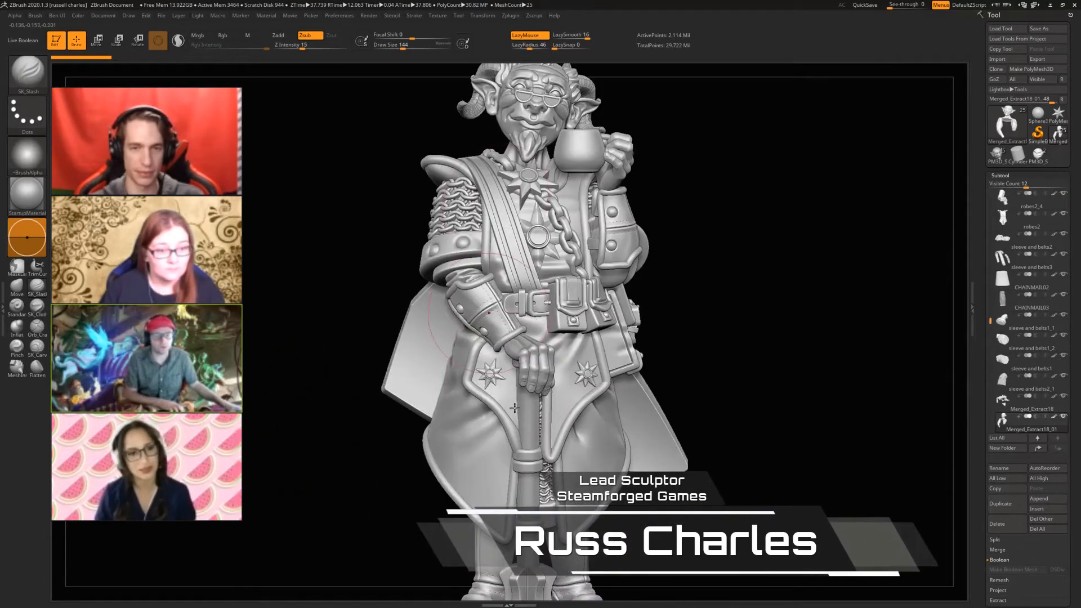
mouse_move(288, 416)
left_mouse_down()
mouse_move(271, 371)
mouse_move(142, 357)
left_mouse_up()
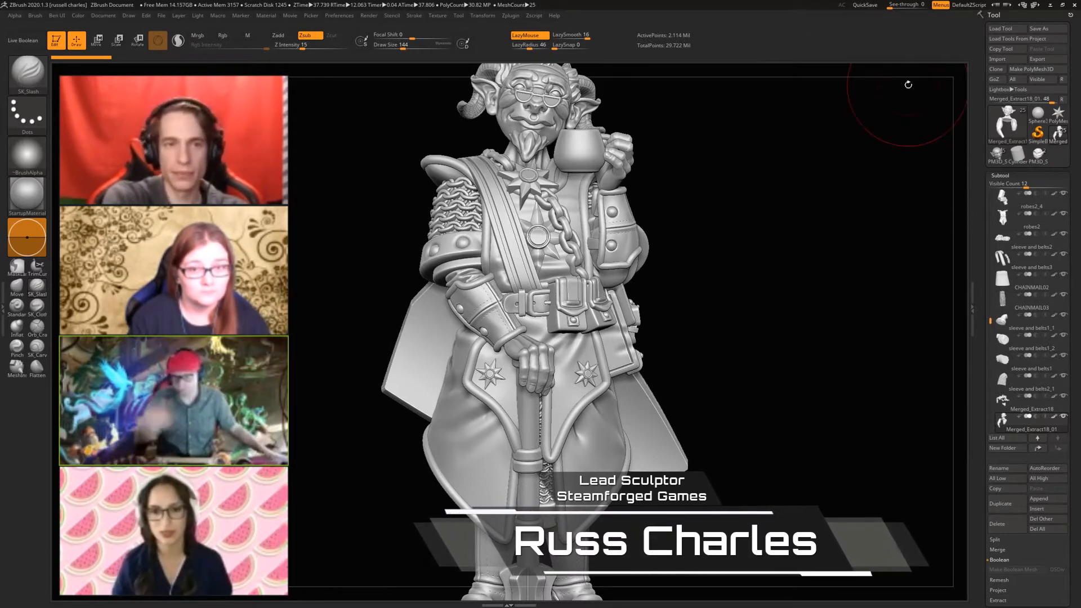
Switch to Blender and add a cube to the empty scene
left_click(1050, 5)
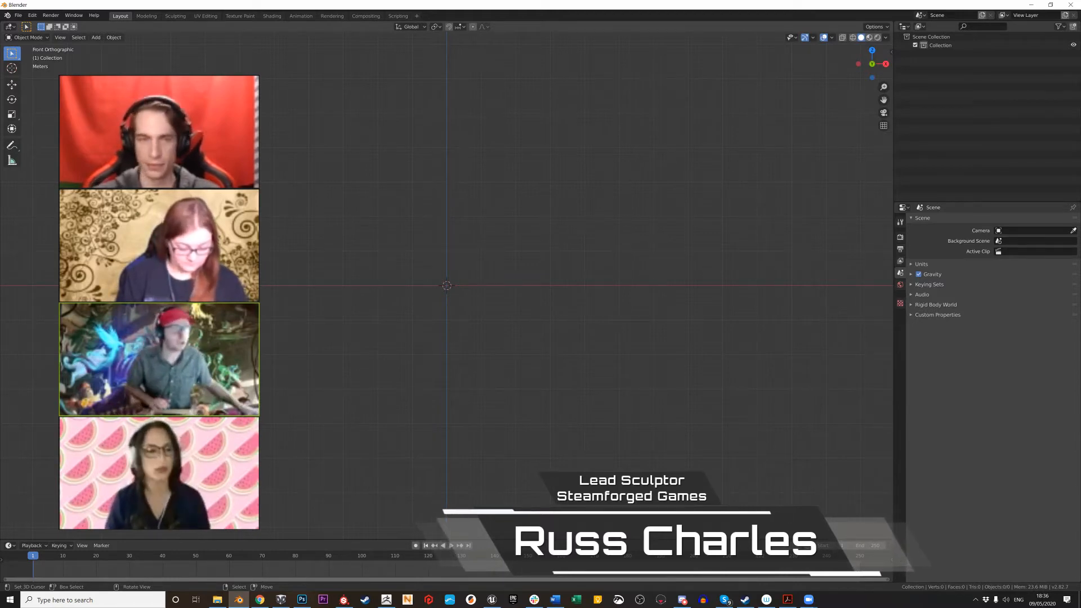
left_click(96, 38)
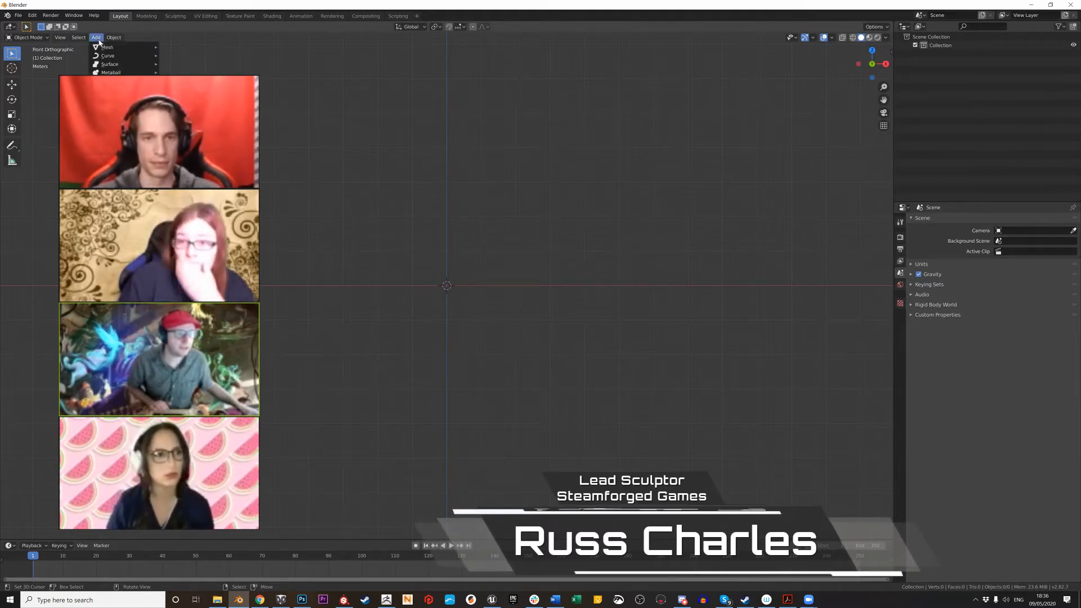
mouse_move(104, 48)
left_click(177, 55)
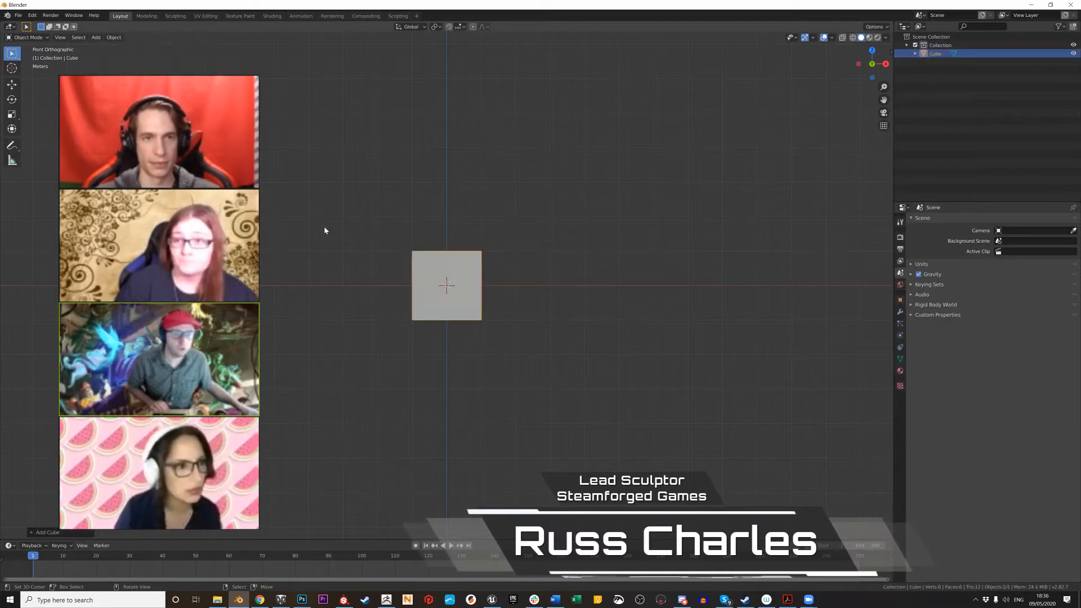
Examine the cube in angled, front, top and right orthographic views, finishing in front view
middle_click_drag(326, 231, 284, 282)
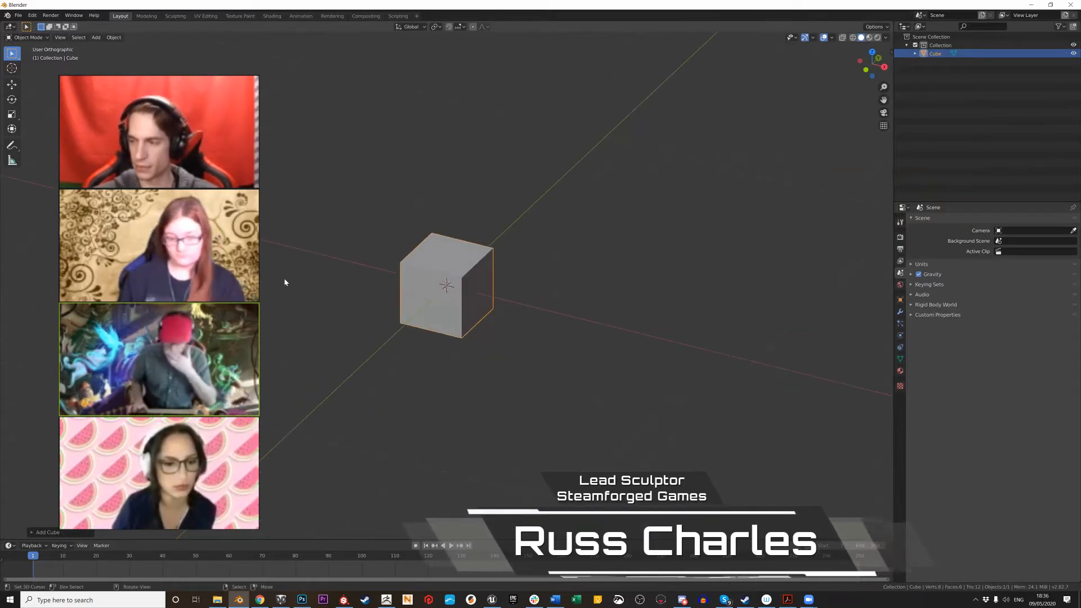
key("KP_1")
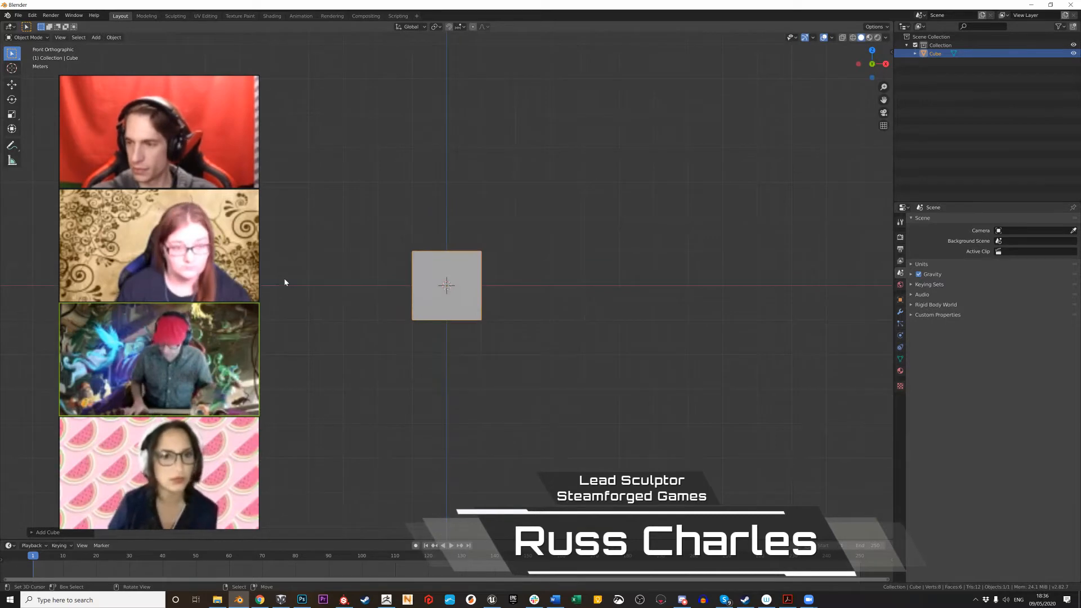
key("KP_7")
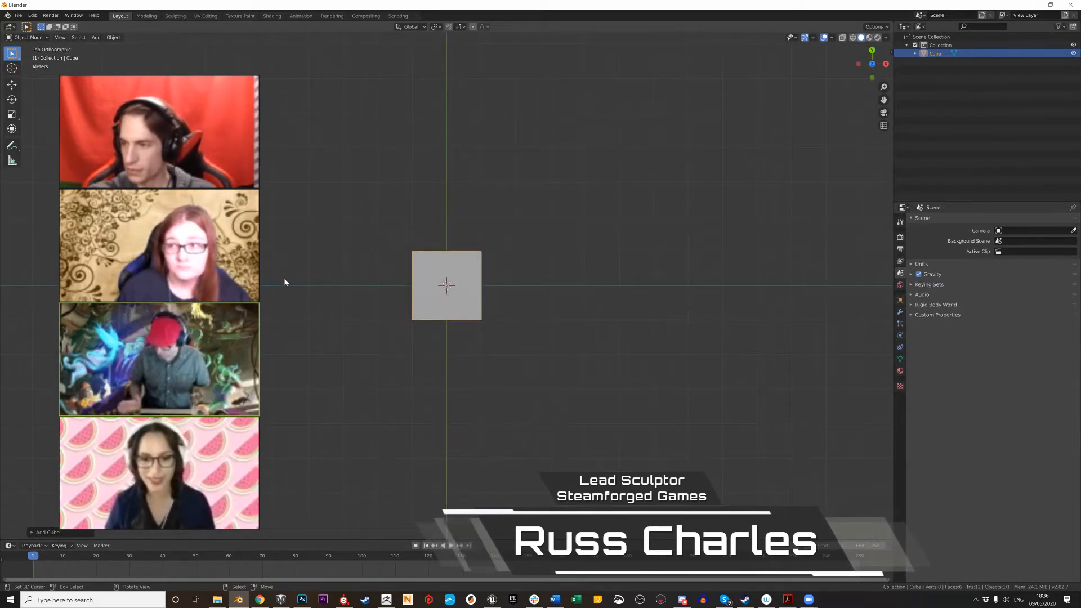
key("KP_3")
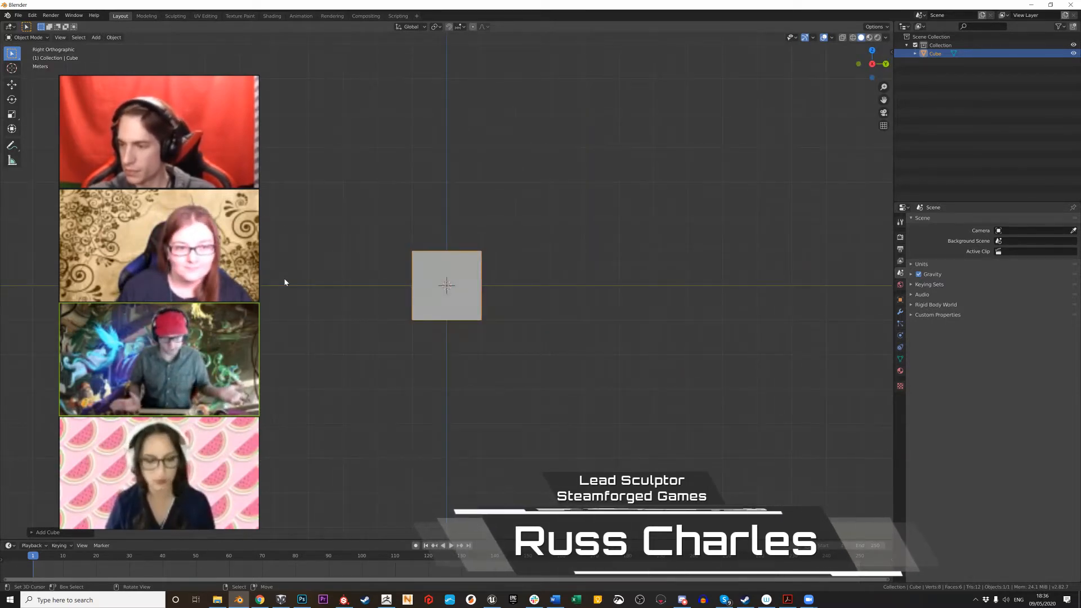
middle_click_drag(284, 275, 288, 276)
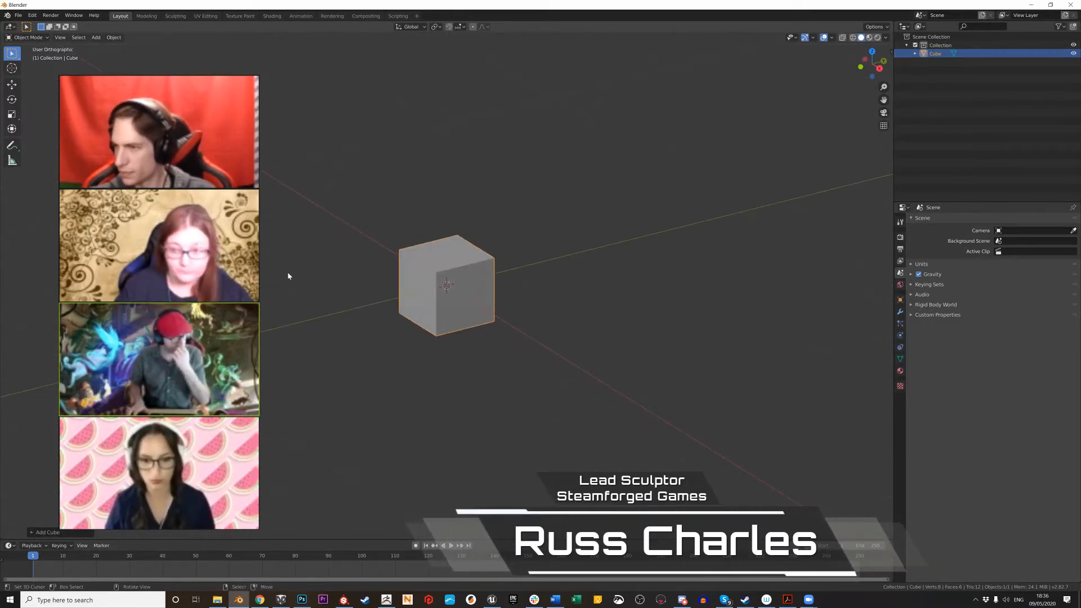
key("KP_5")
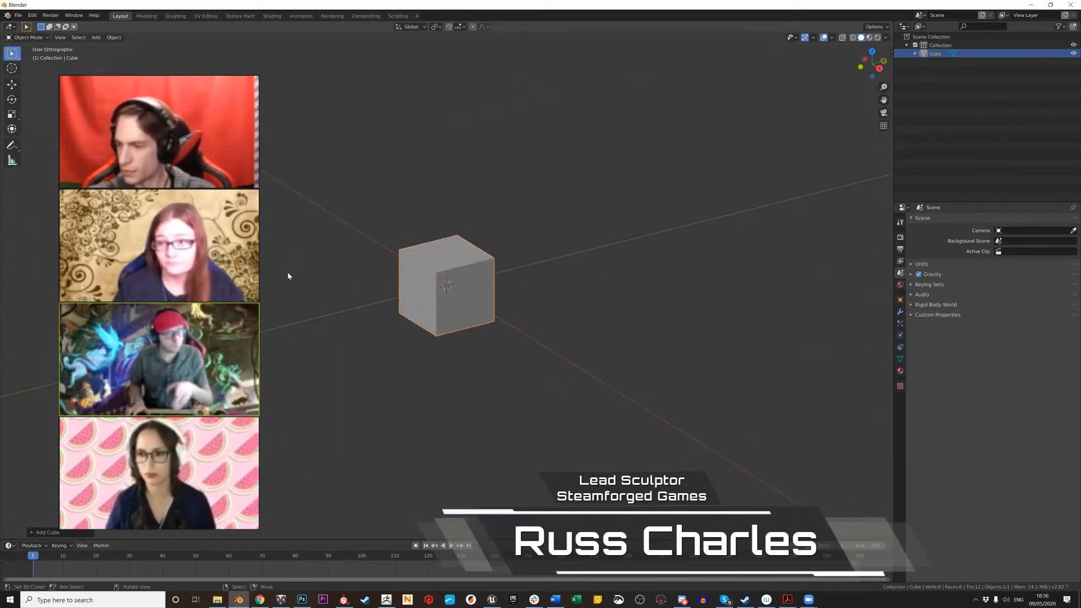
key("KP_5")
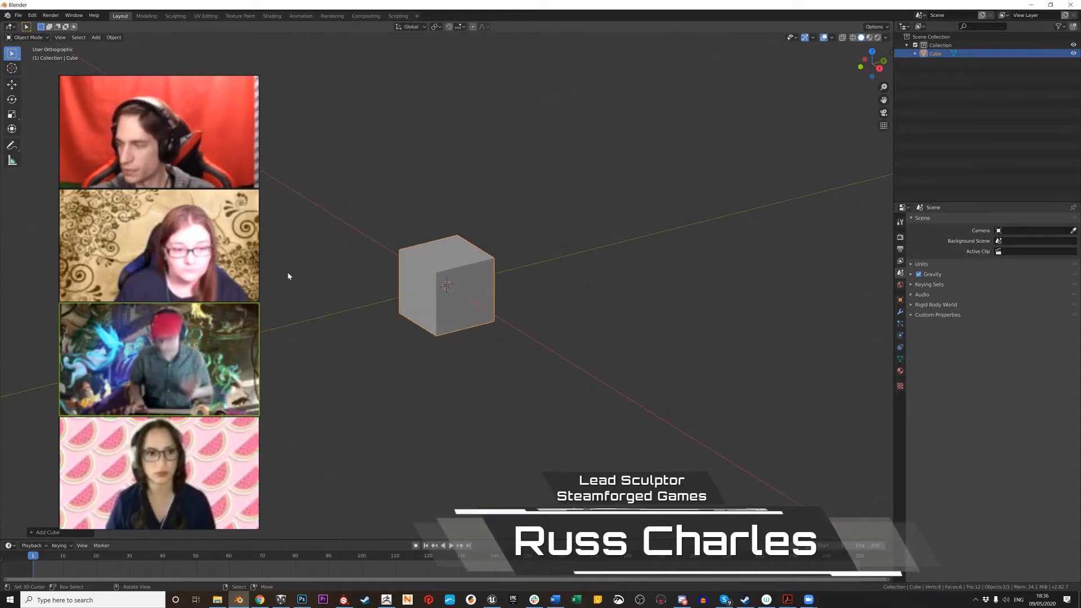
key("KP_1")
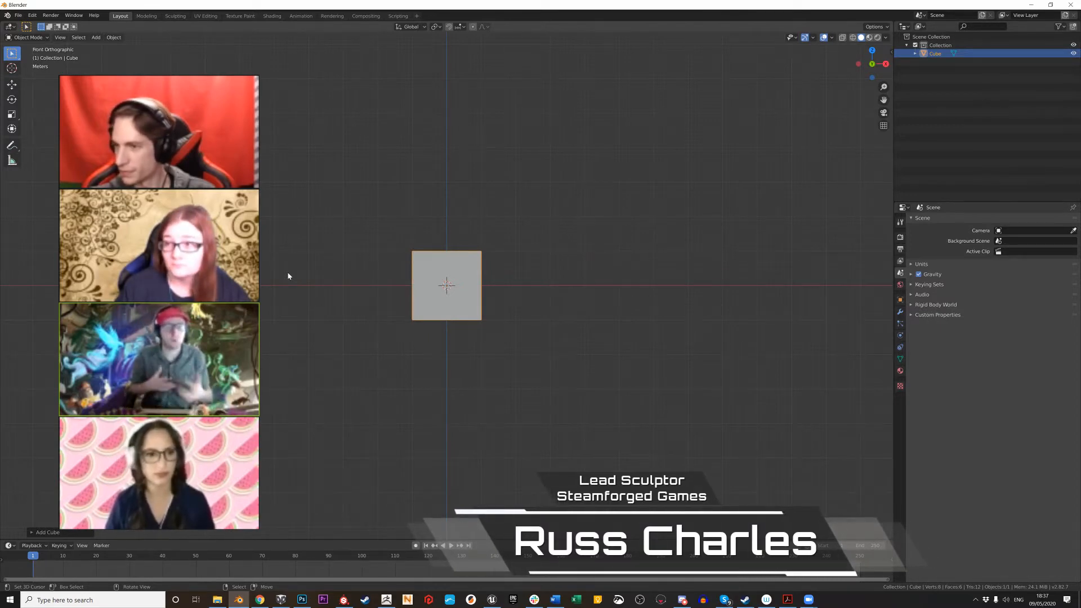
scroll(549, 313, "up", 1)
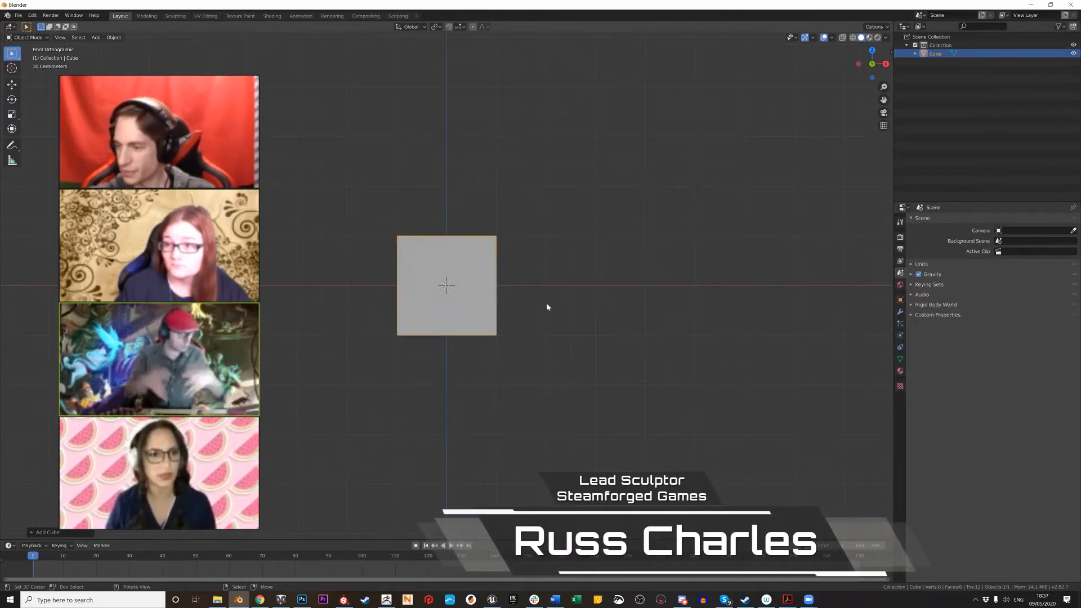
scroll(386, 294, "up", 4)
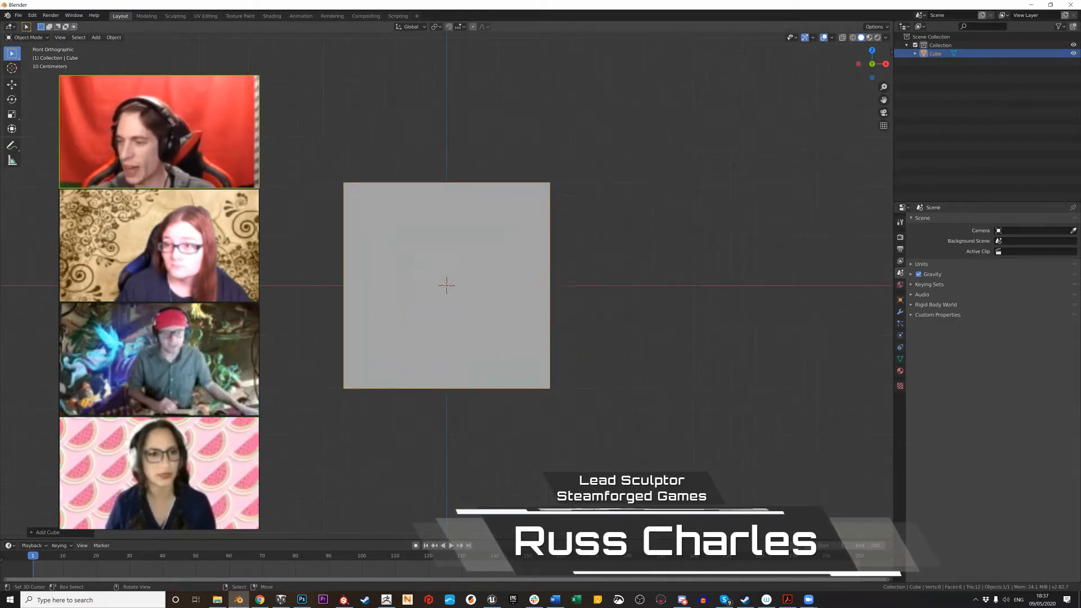
scroll(360, 366, "down", 5)
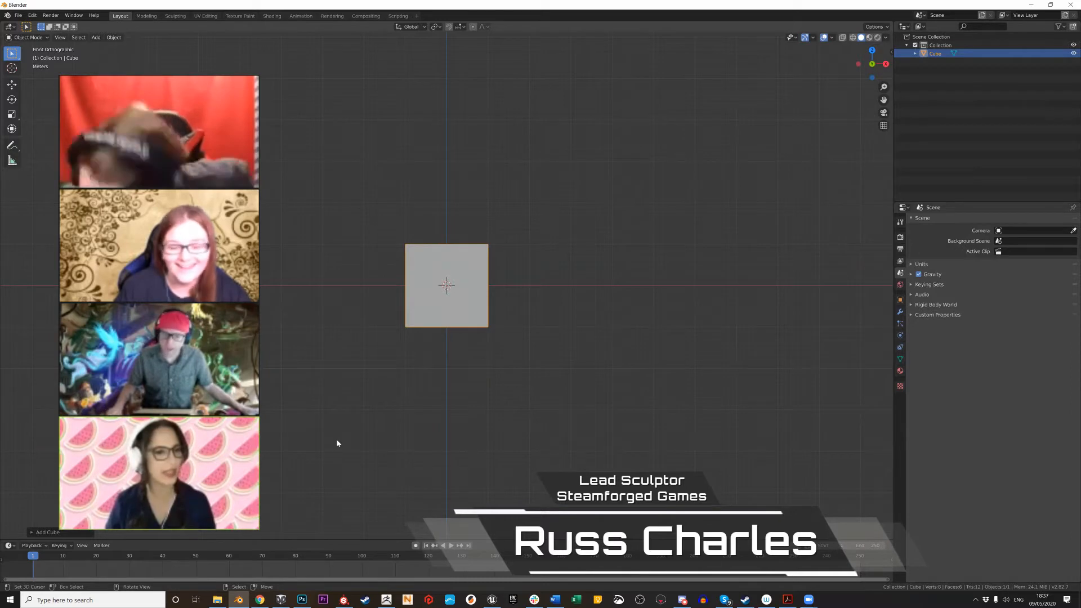
Open the Navigation preferences to review the orbit and pan settings, then return to the front view of the cube
left_click(20, 16)
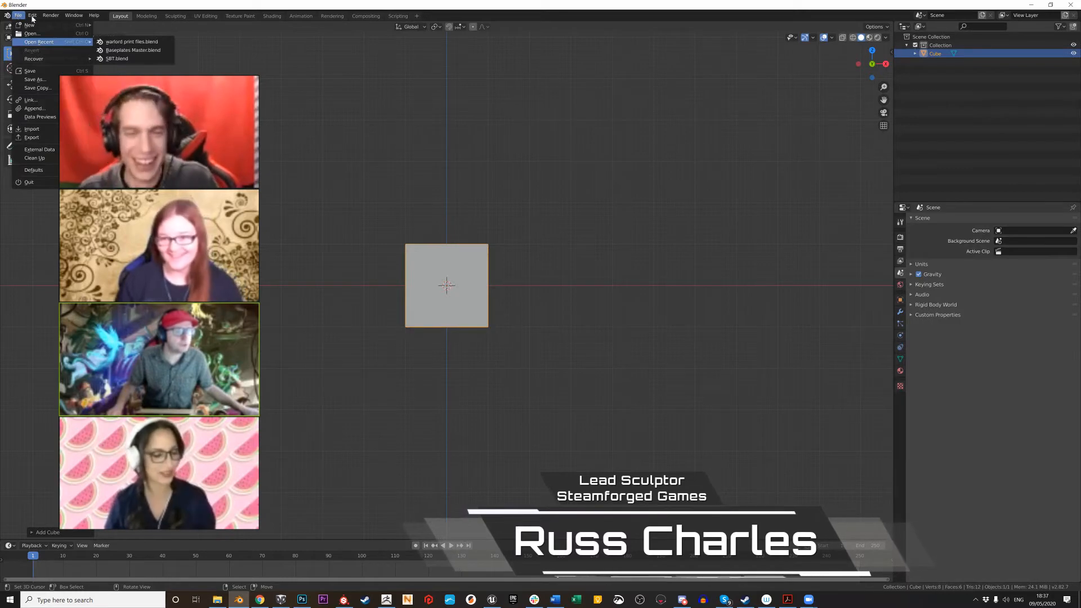
mouse_move(32, 16)
left_click(46, 135)
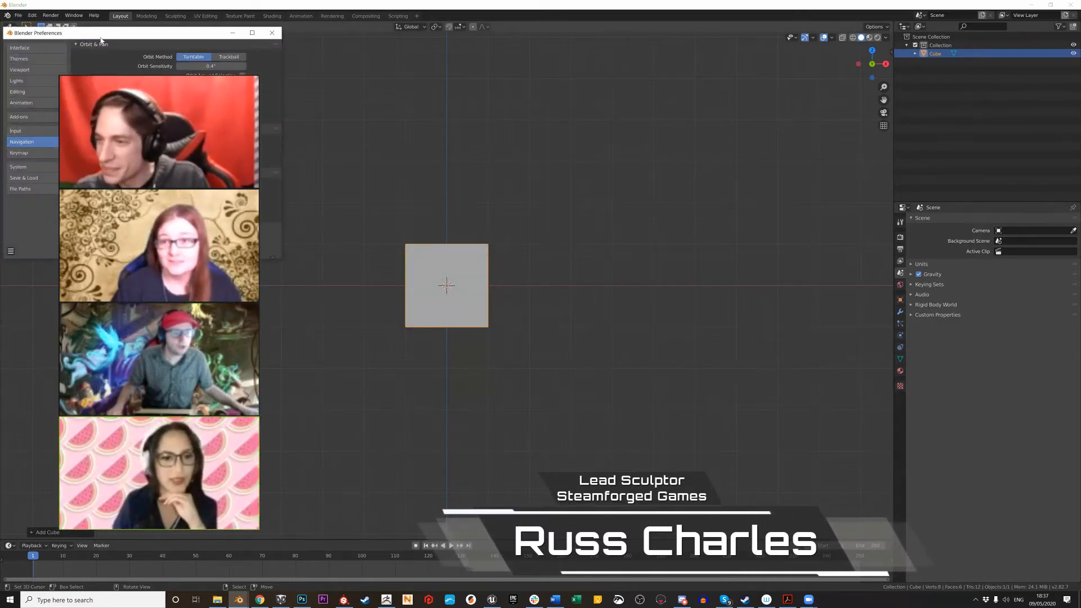
left_click_drag(80, 34, 192, 54)
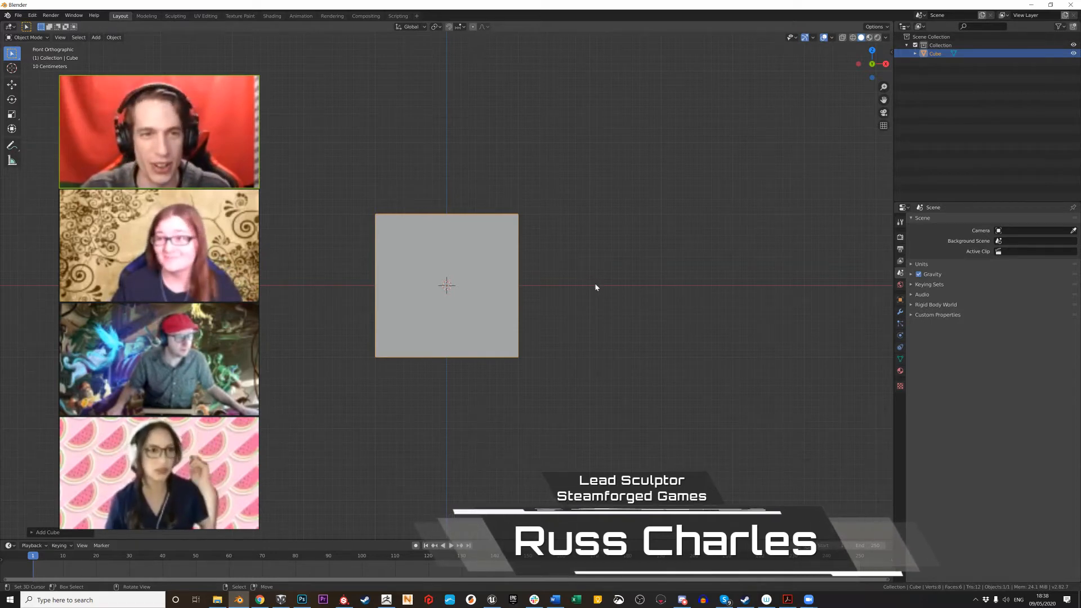
scroll(453, 272, "down", 4)
scroll(453, 272, "up", 4)
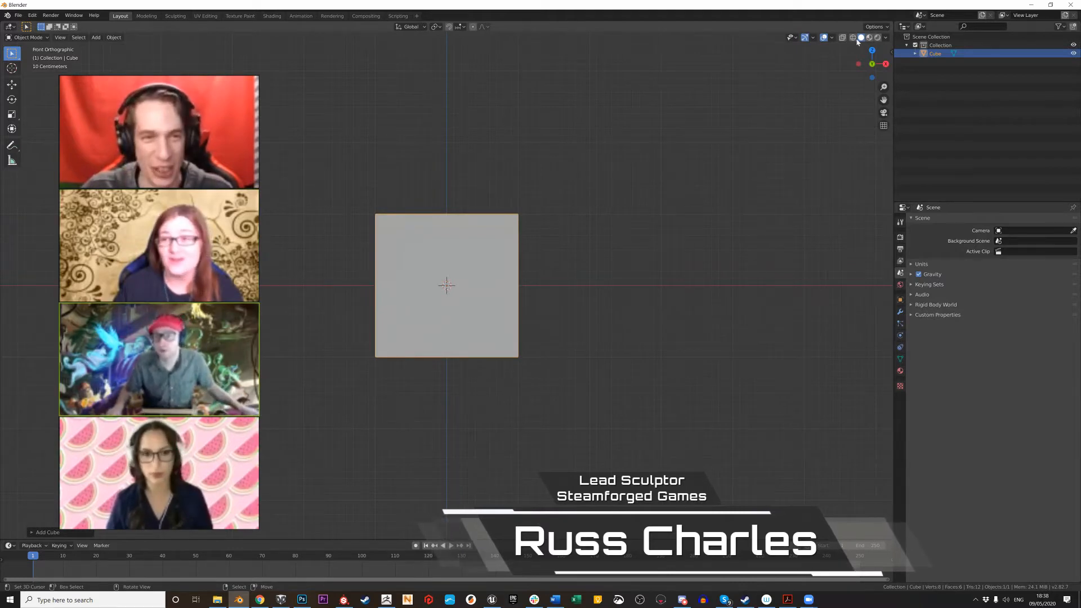
left_click(874, 27)
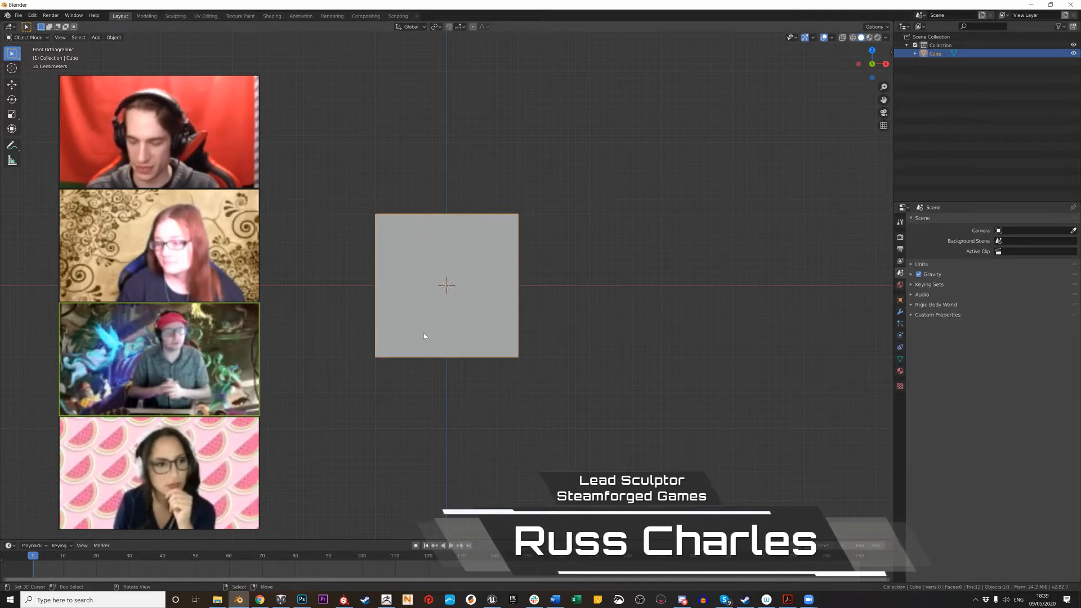
Enter Edit Mode and delete all of the cube's vertices except the one at its upper right front corner
key("Tab")
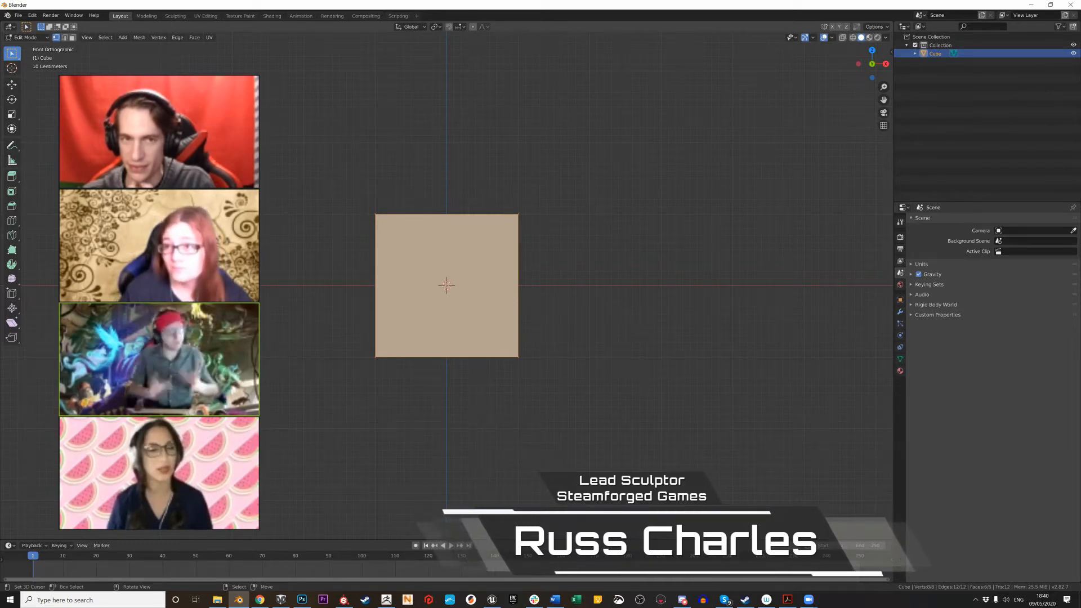
left_click(517, 216)
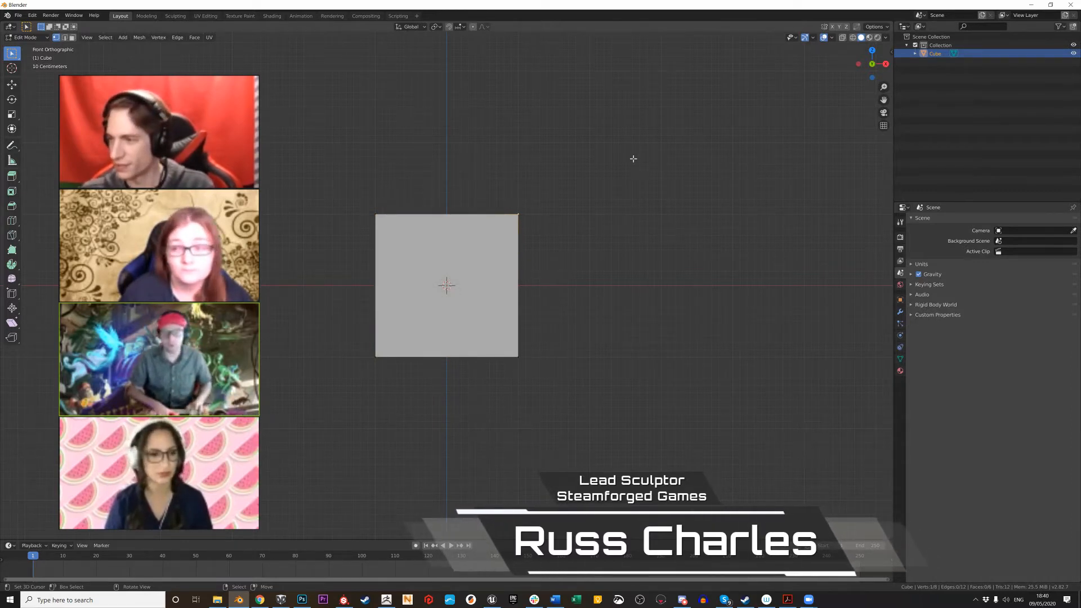
key("ctrl+i")
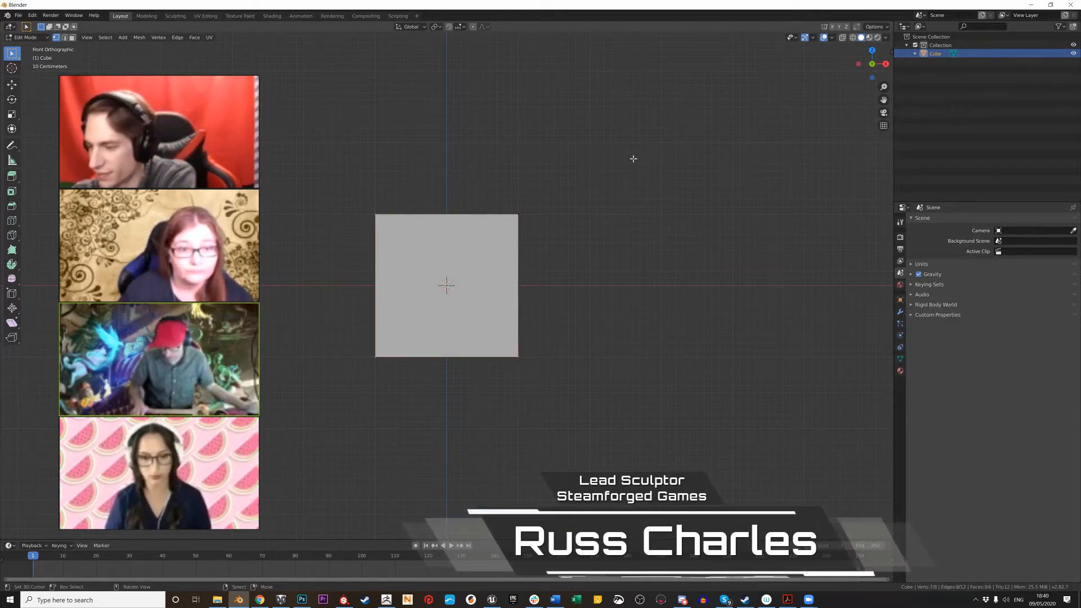
key("x")
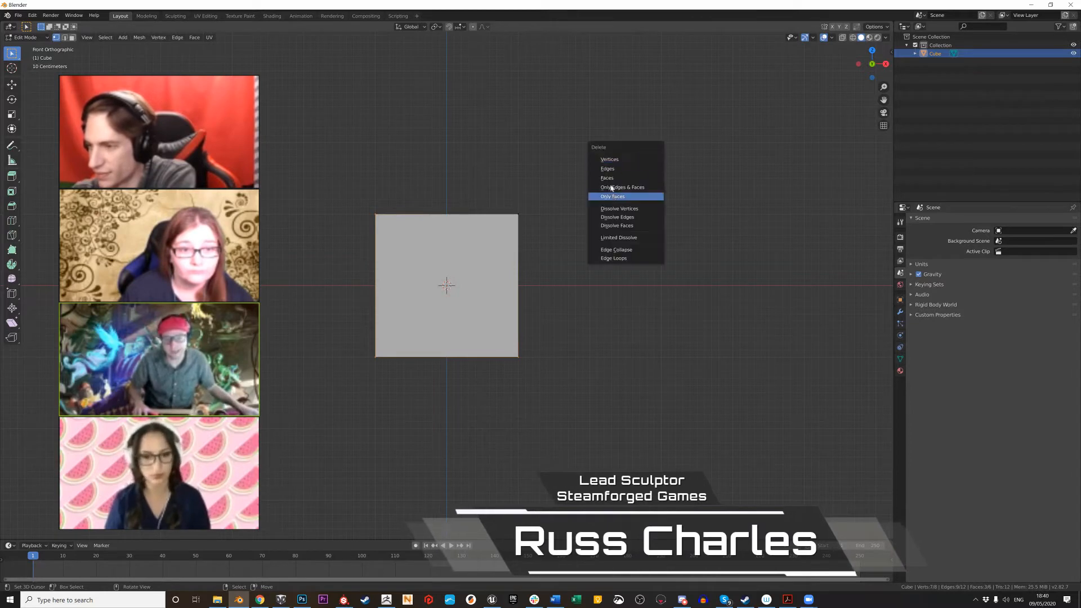
left_click(610, 160)
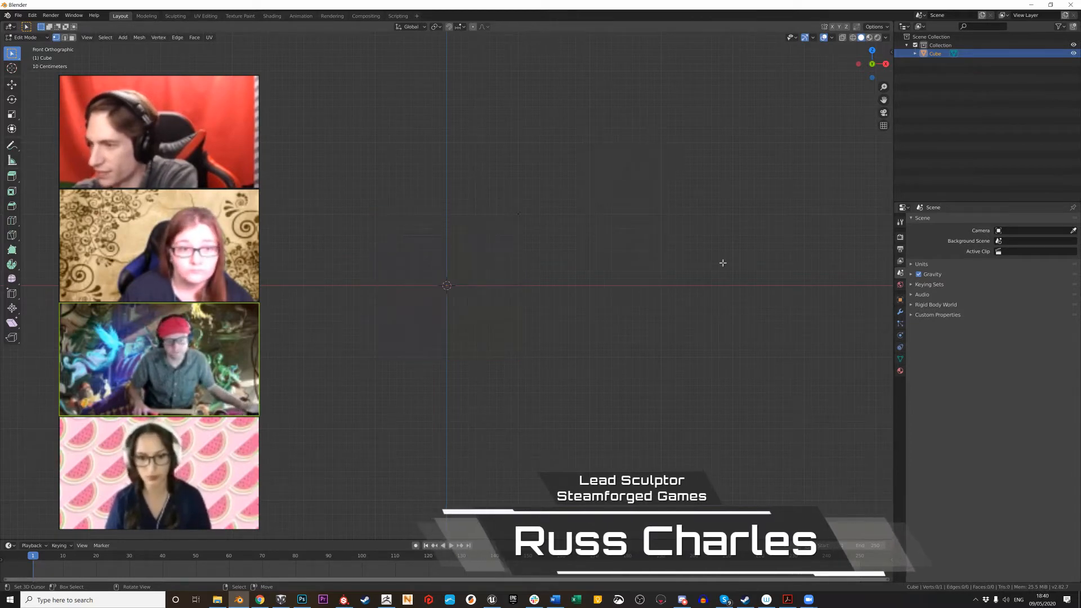
key("ctrl")
key("ctrl+z")
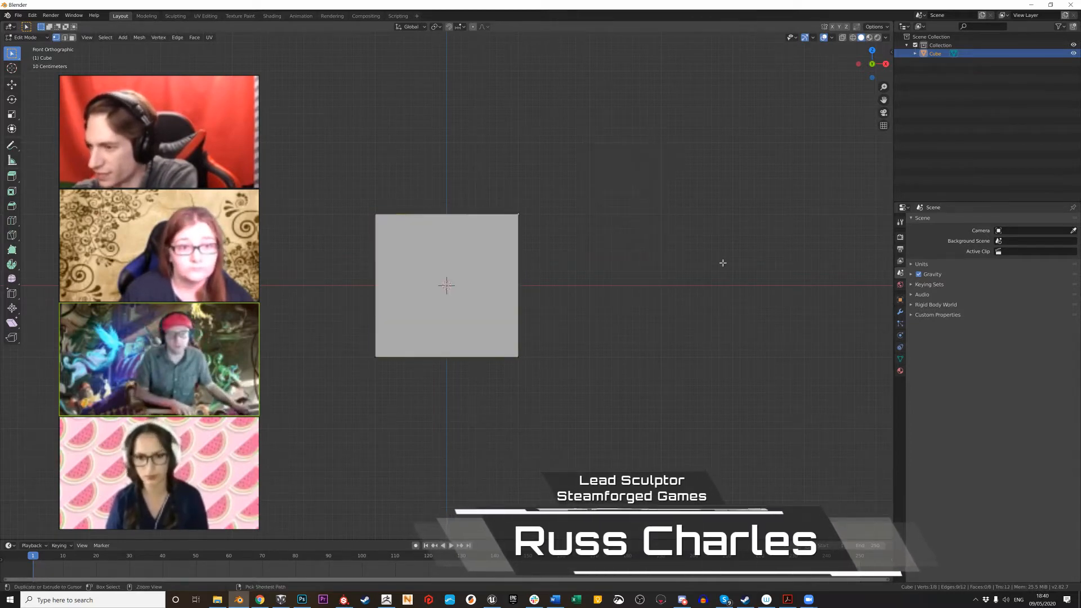
left_click(542, 233)
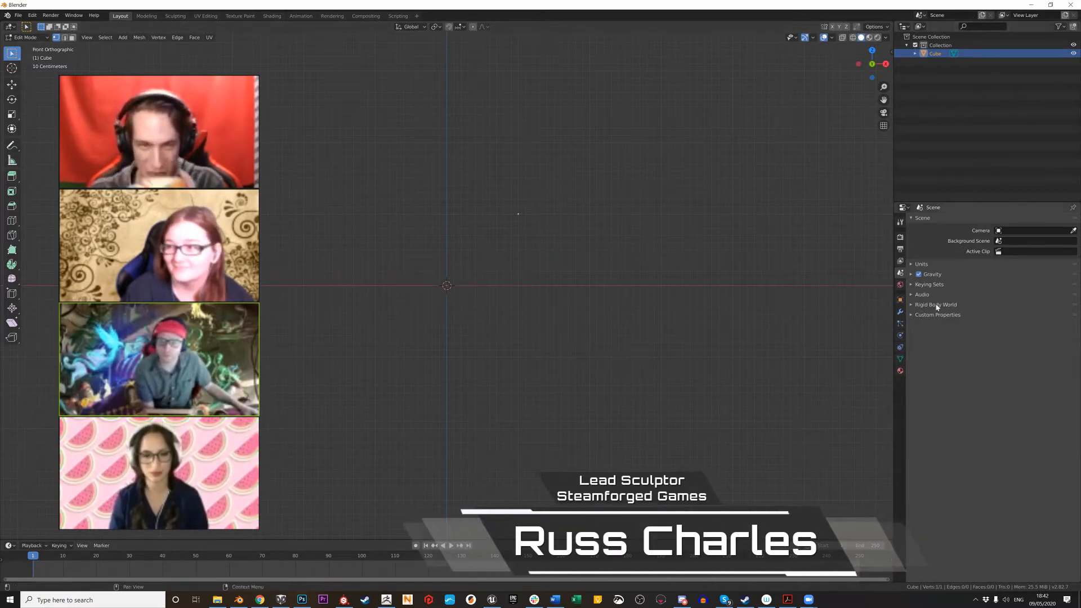
Add a Mirror modifier across the X axis to the single-vertex object and enable Clipping
left_click(900, 313)
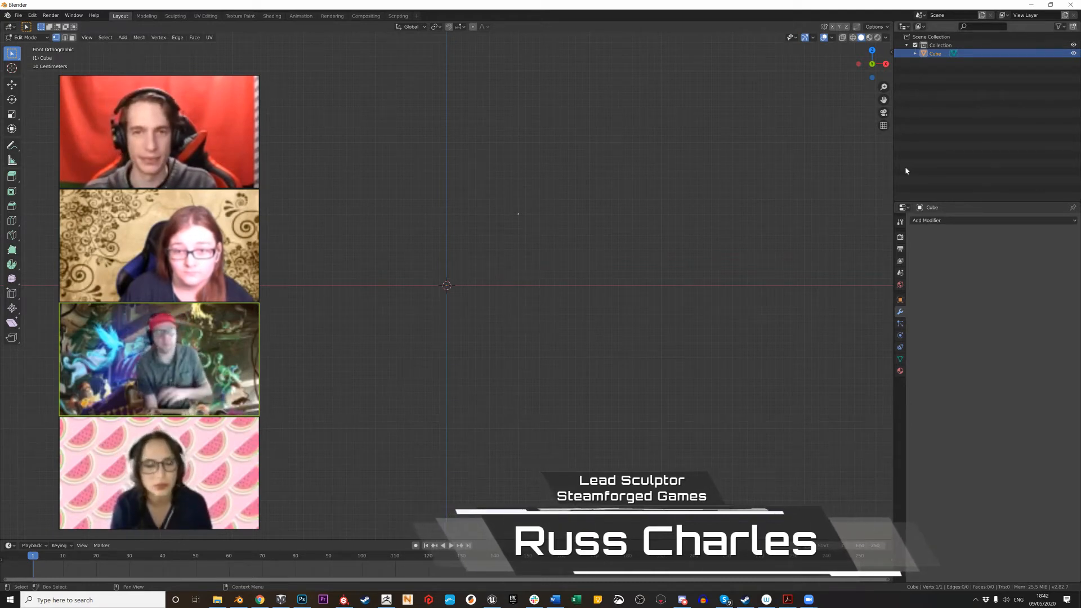
left_click(930, 223)
left_click(915, 282)
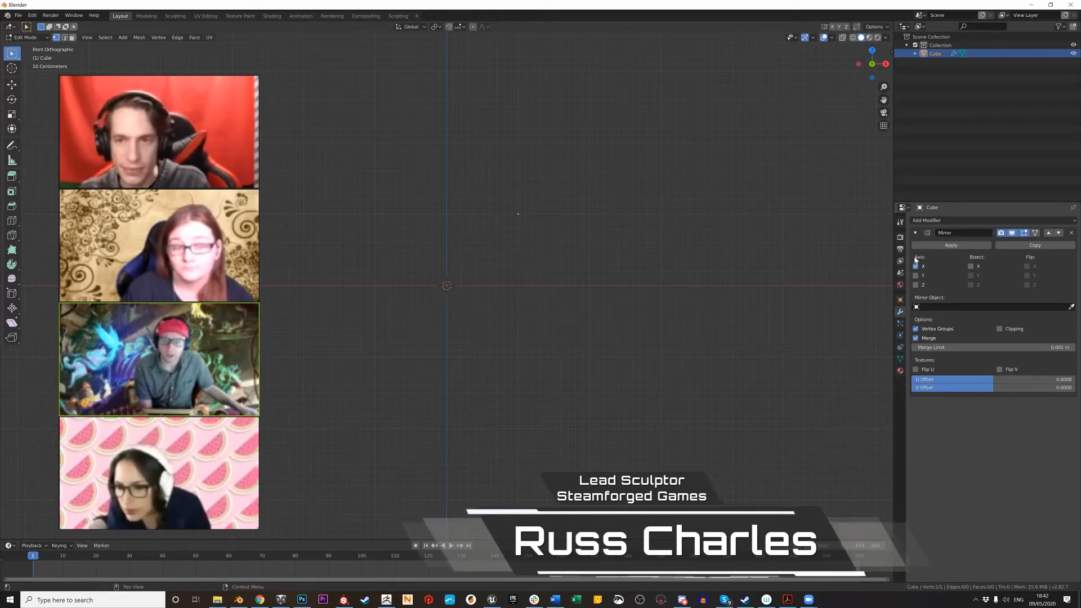
left_click(1001, 329)
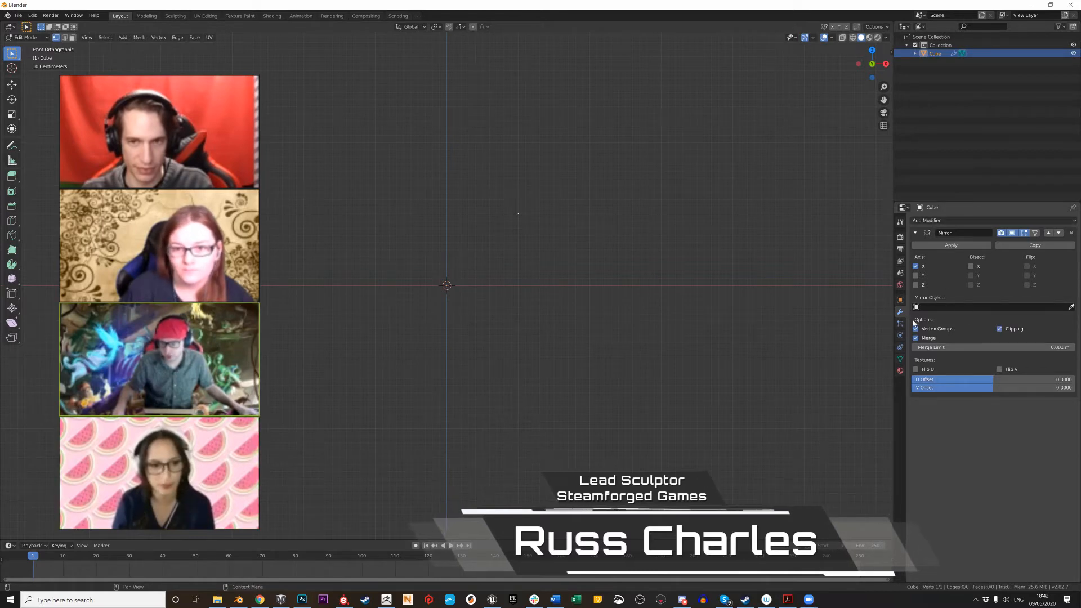
left_click(919, 221)
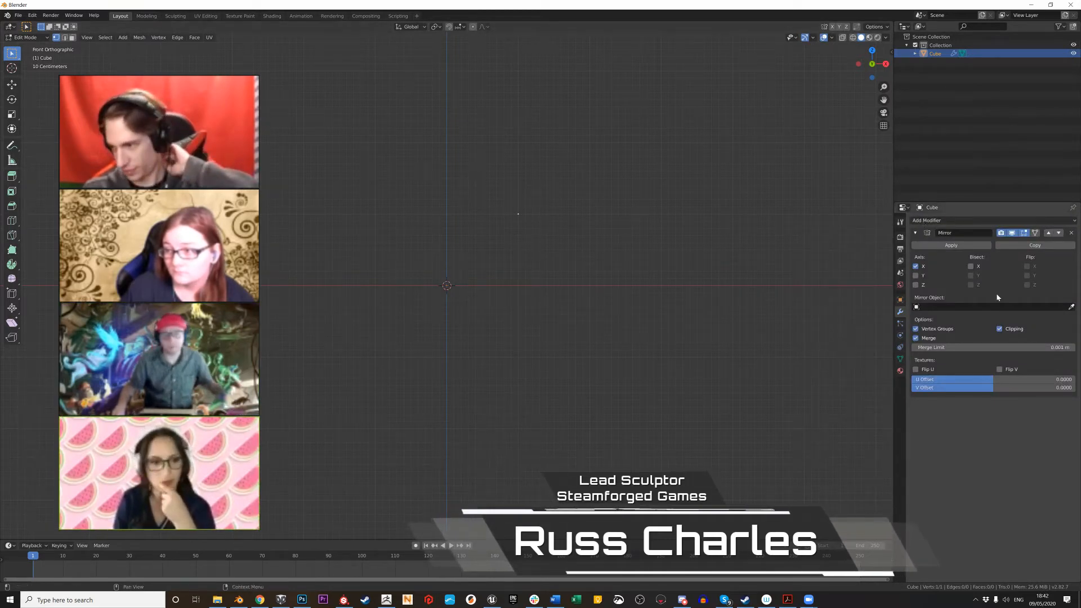
Place the 3D cursor away from the centre and reset it to the world origin in front view
right_click(516, 217, "shift")
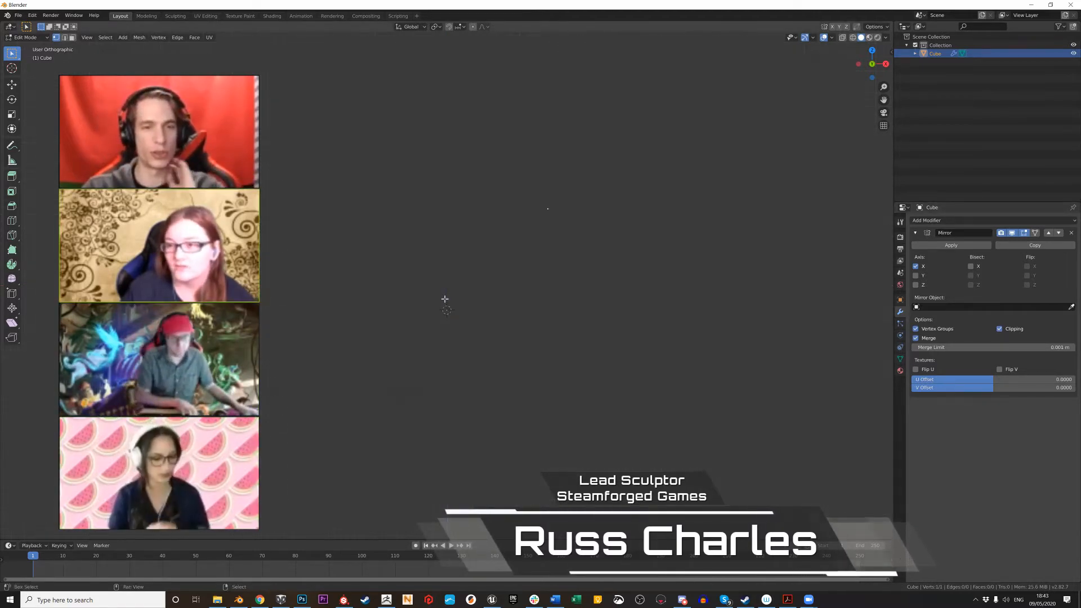
key("shift+c")
scroll(500, 326, "down", 3)
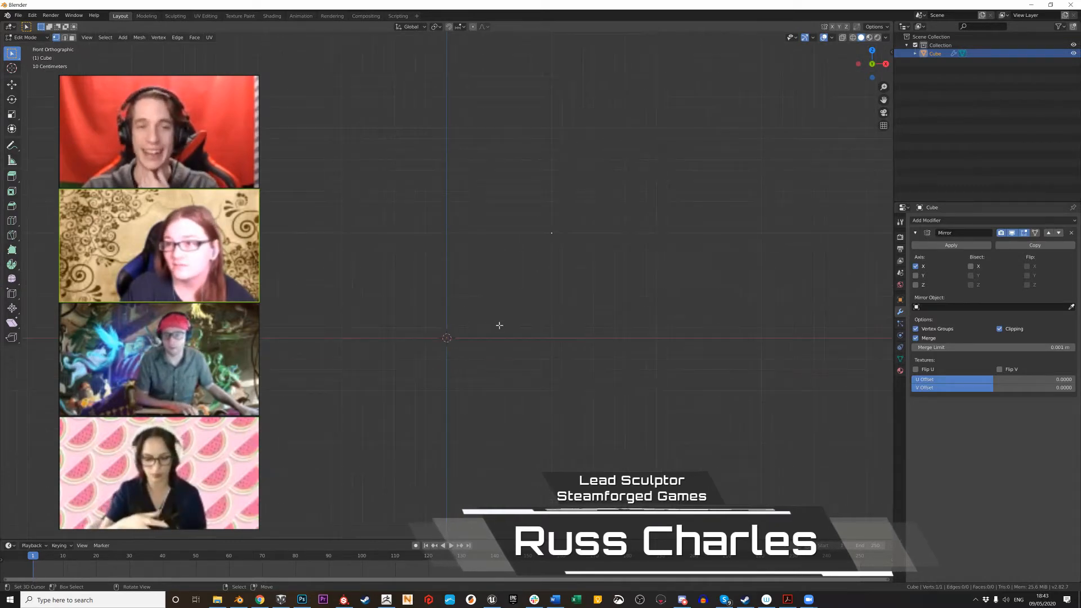
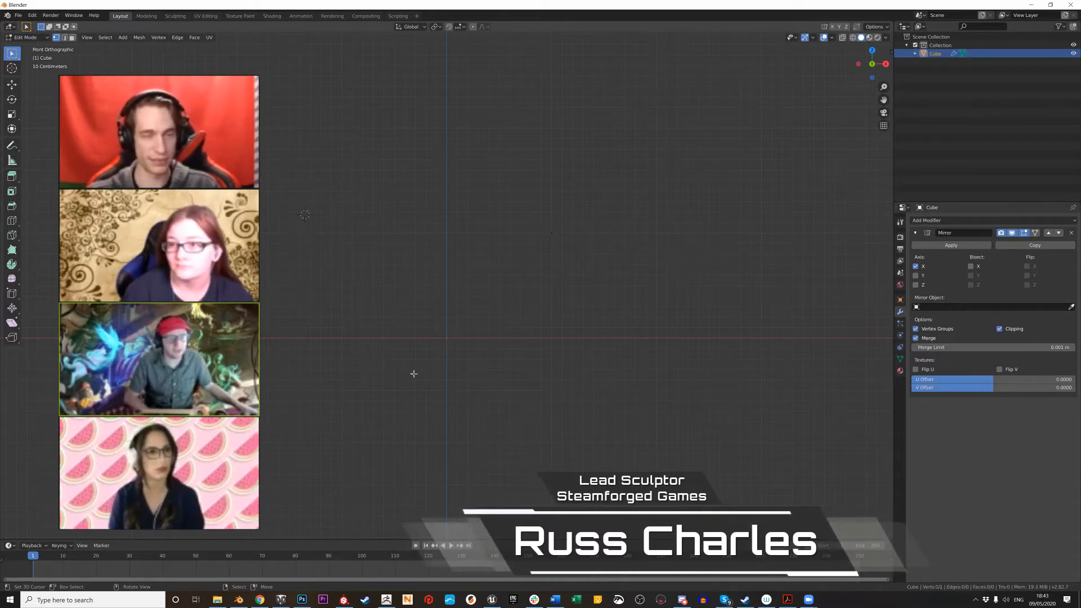
left_click(286, 125)
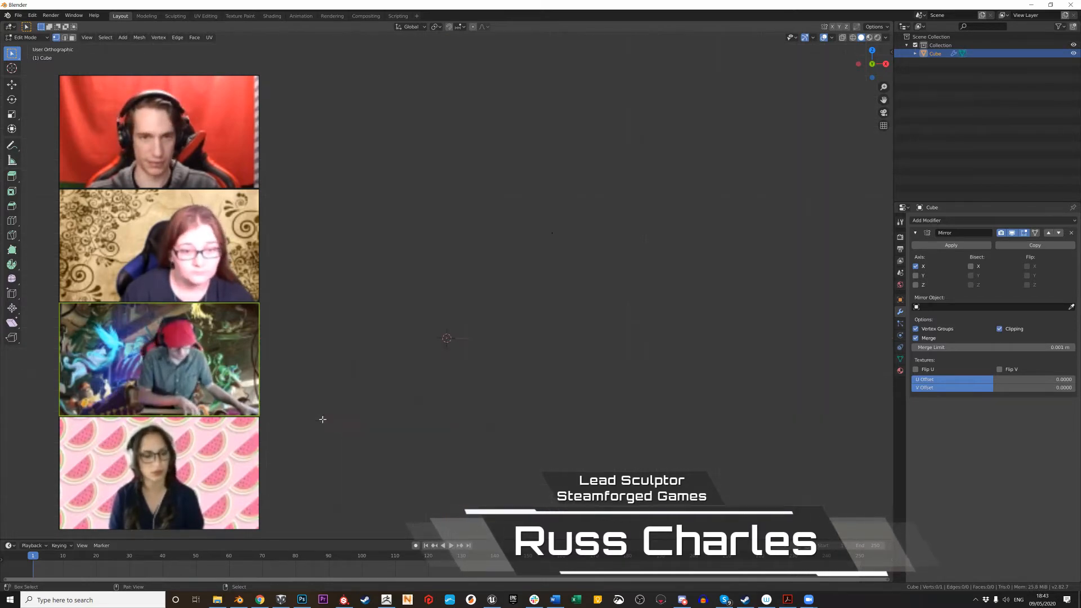
scroll(607, 277, "up", 3)
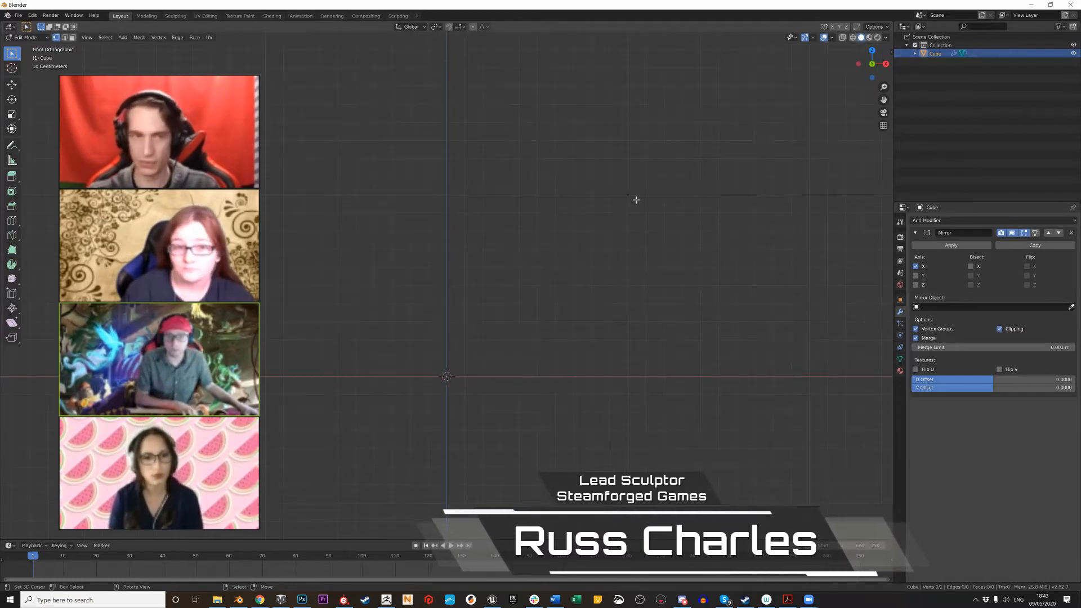
Move the mirrored vertex down and inward to just above and beside the world origin in front view
scroll(696, 270, "down", 1)
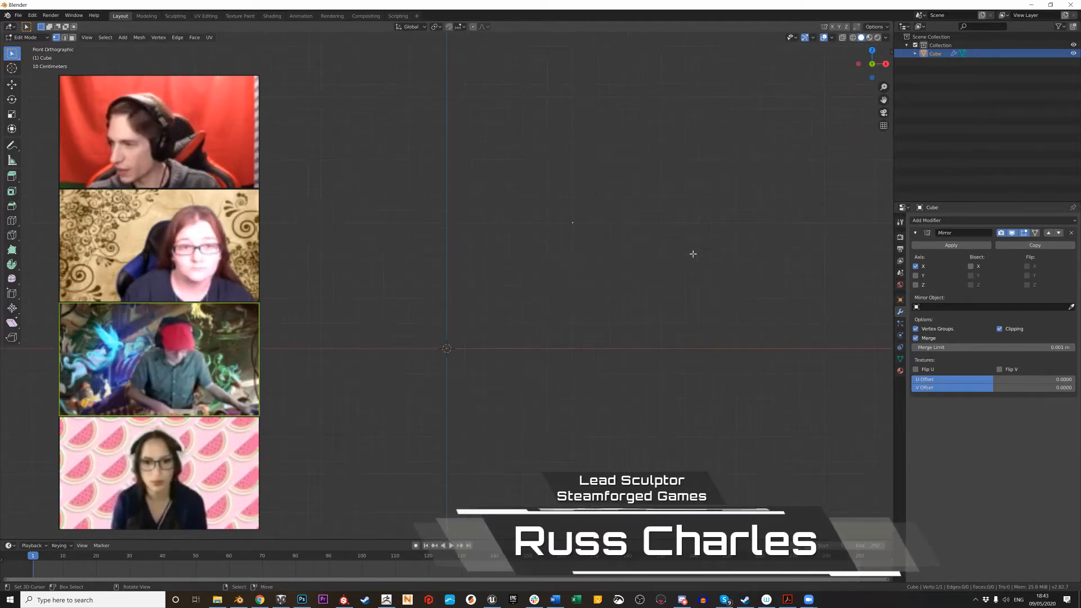
key("g")
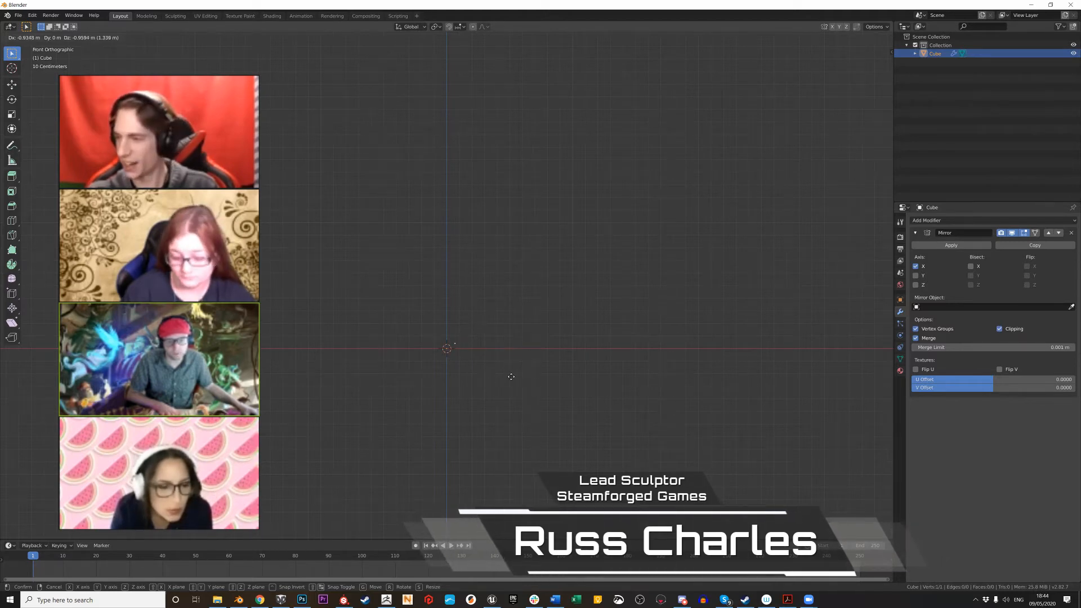
left_click(535, 355)
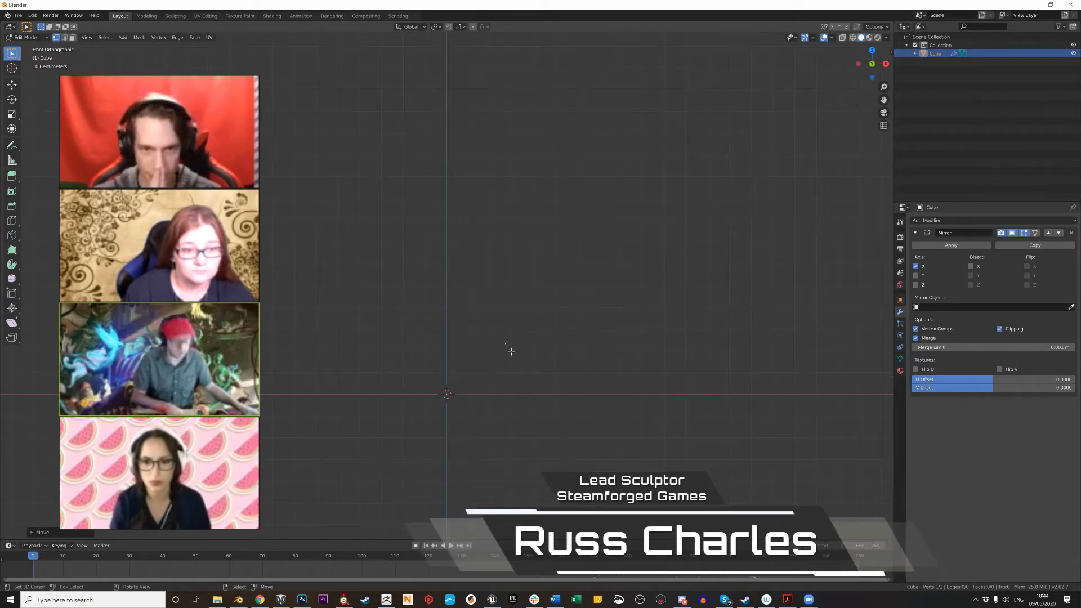
scroll(491, 344, "down", 1)
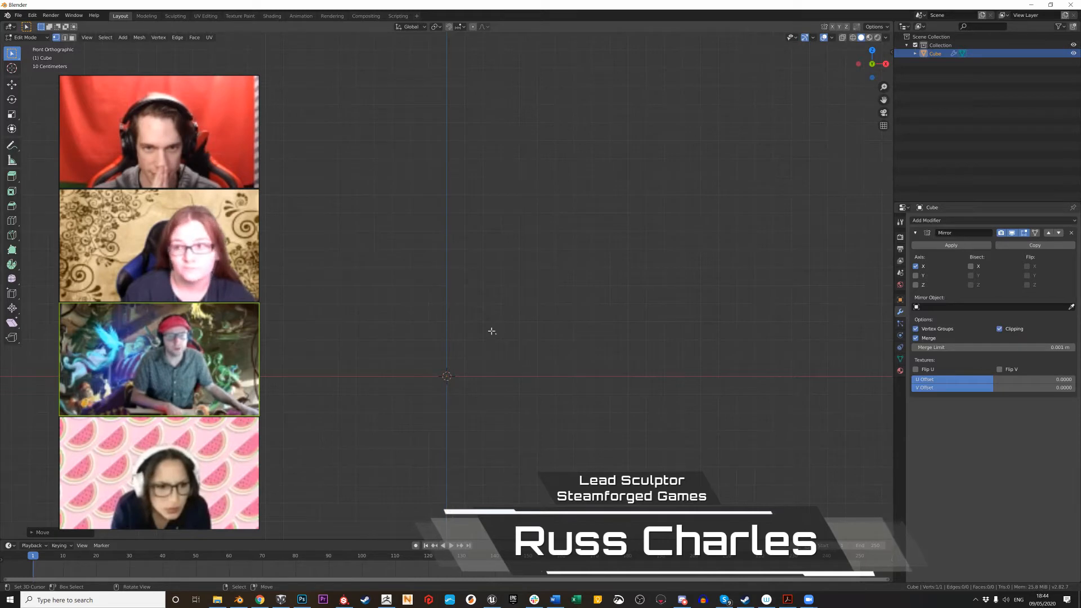
Extrude four vertices upward from the start vertex to form the narrow, curved lower part of the mirrored outline
key("e")
left_click(485, 300)
key("e")
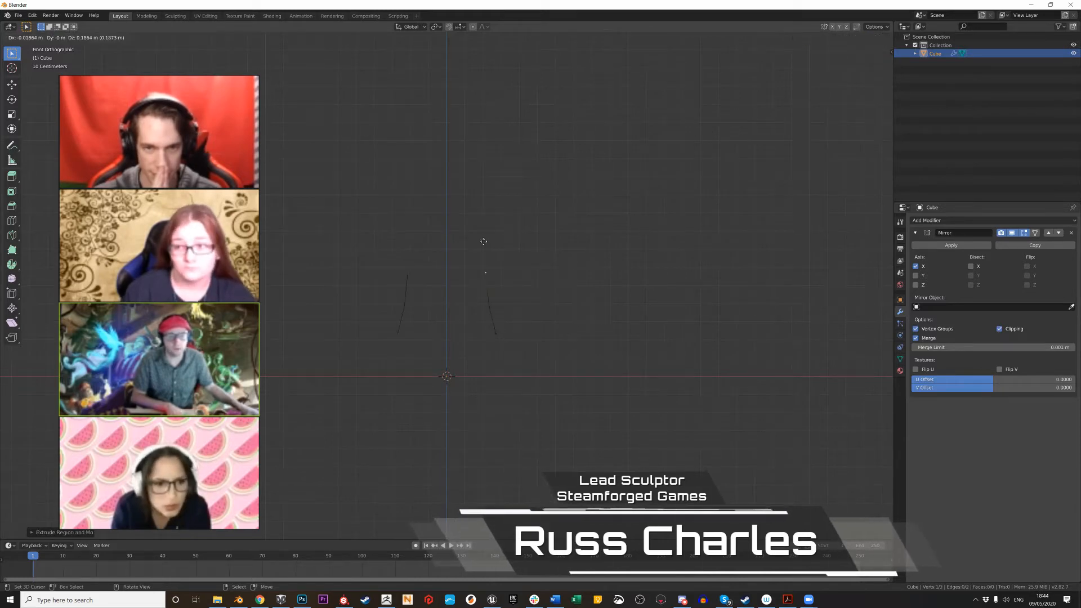
left_click(484, 242)
key("e")
left_click(495, 181)
key("e")
left_click(516, 109)
Continue extruding vertices upward in a long taper and close the outline with a pointed tip on the mirror axis
scroll(501, 149, "down", 3)
key("e")
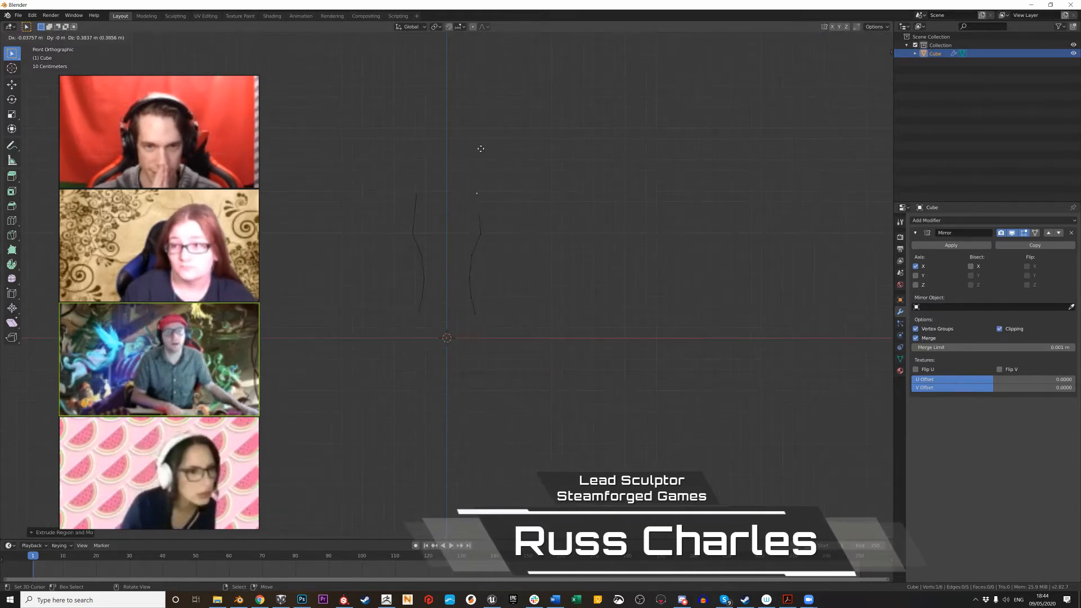
left_click(480, 141)
key("e")
left_click(475, 64)
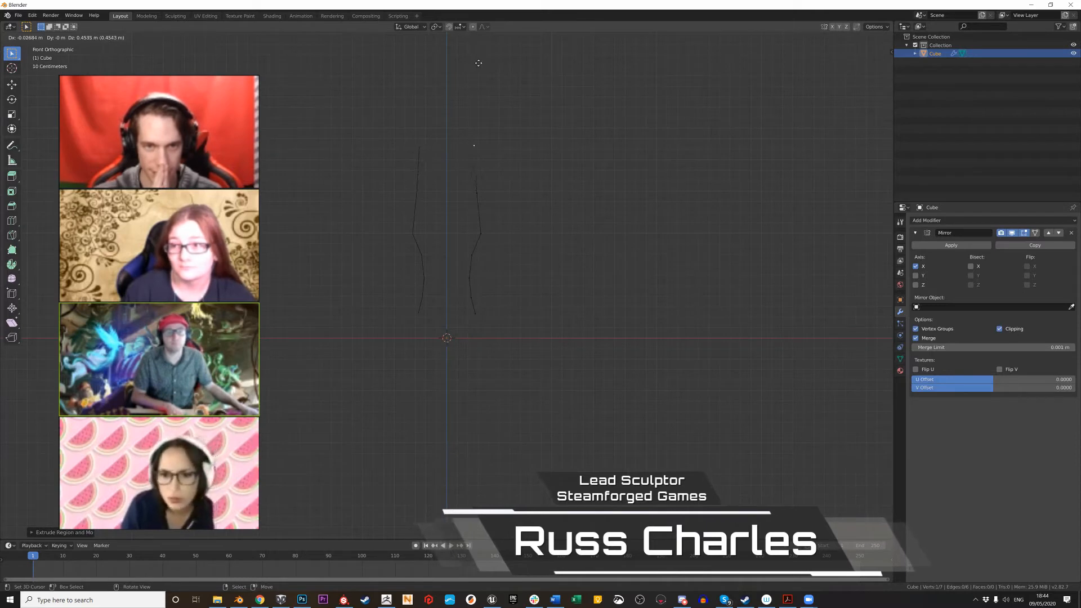
key("e")
scroll(459, 89, "down", 1)
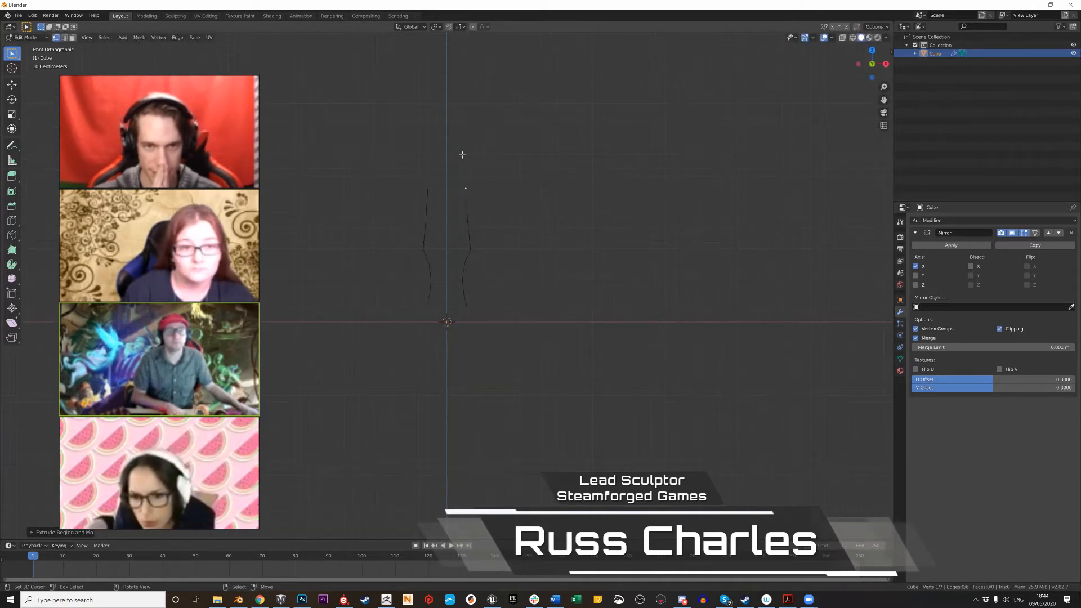
left_click(455, 97)
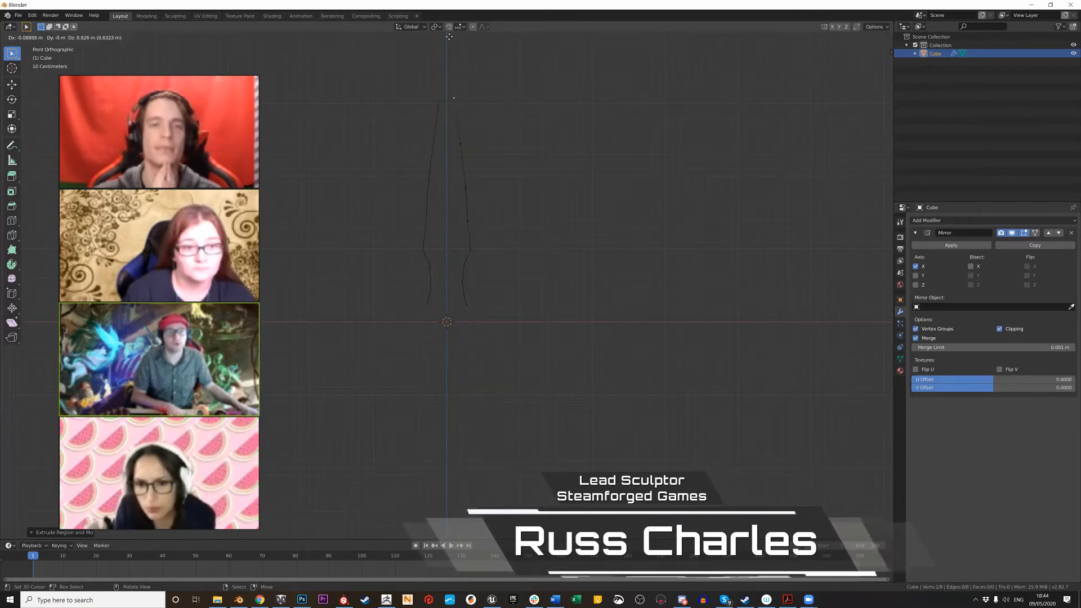
key("e")
left_click(432, 78)
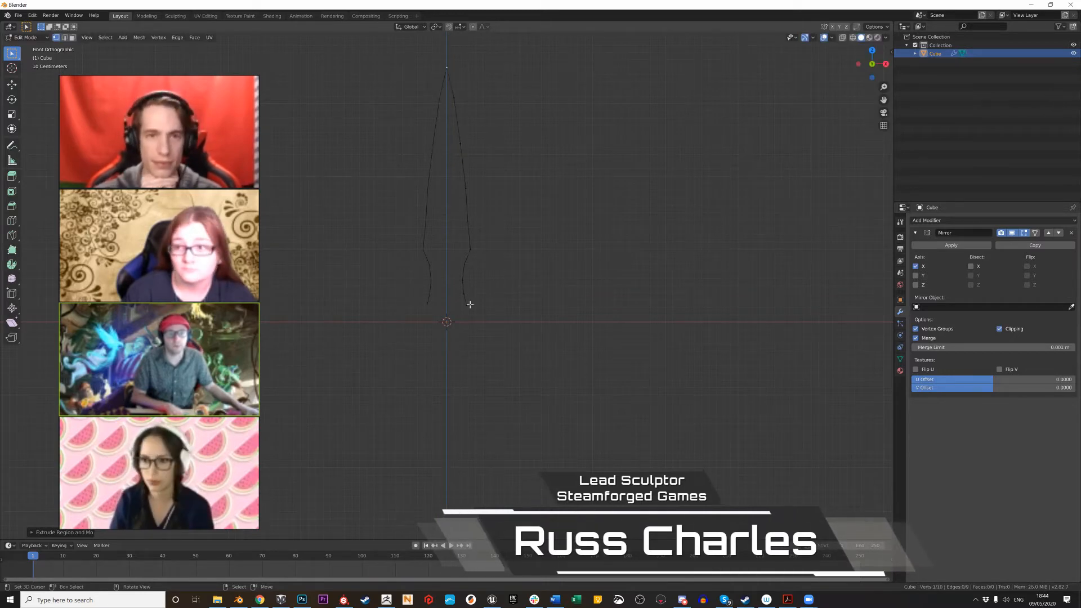
Extrude two vertices outward and slightly downward from the outline's lowest vertex to flare its base
left_click(471, 305)
scroll(480, 322, "up", 1)
key("e")
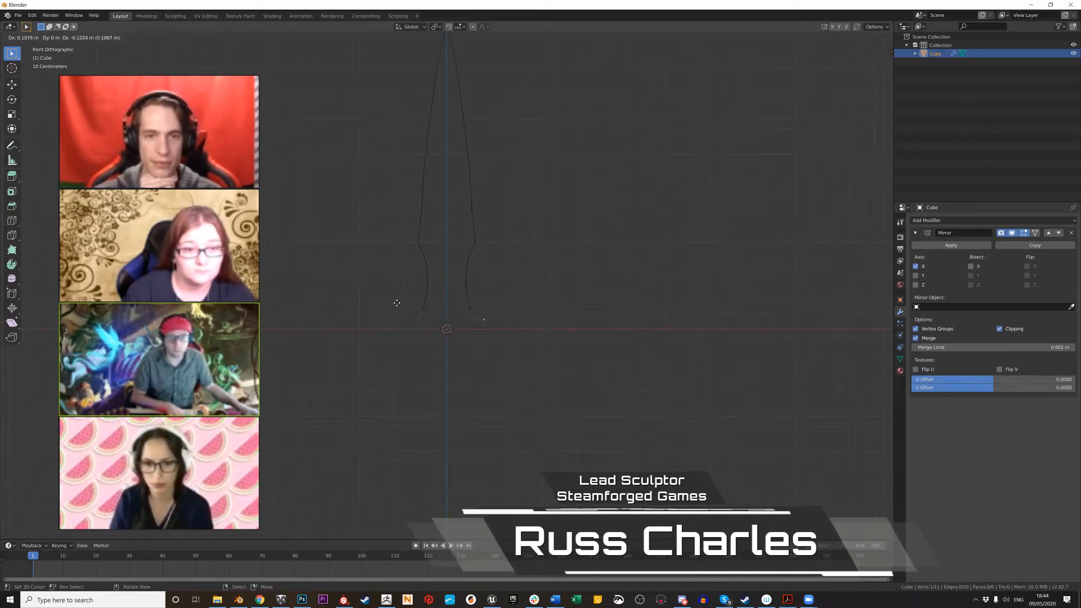
left_click(396, 302)
key("e")
left_click(380, 284)
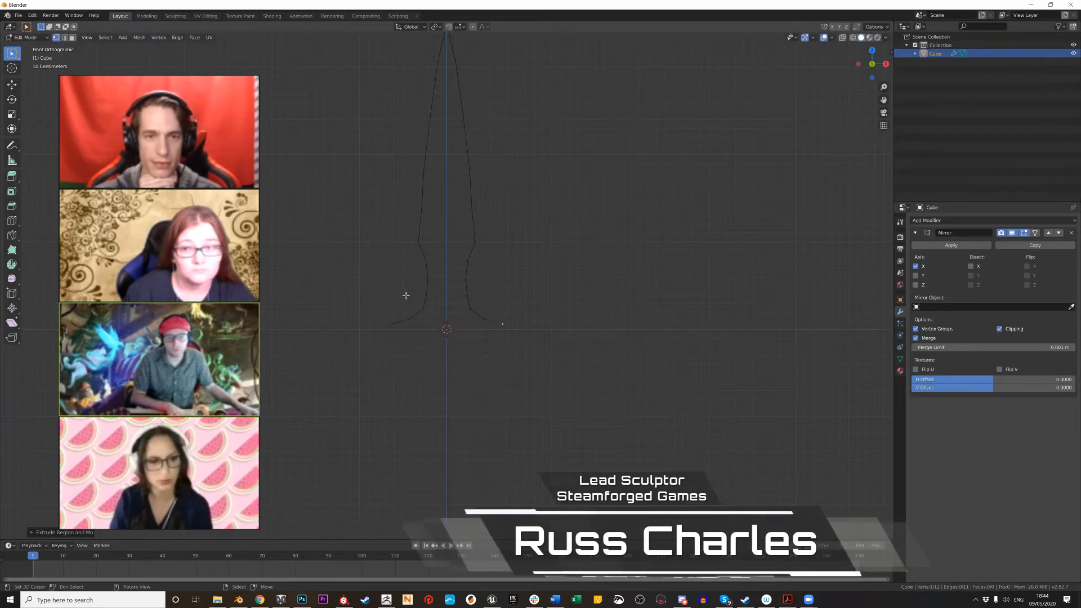
Nudge the two neck vertices above the flared base to smooth the curve, and select the outermost base vertex
right_click(466, 296)
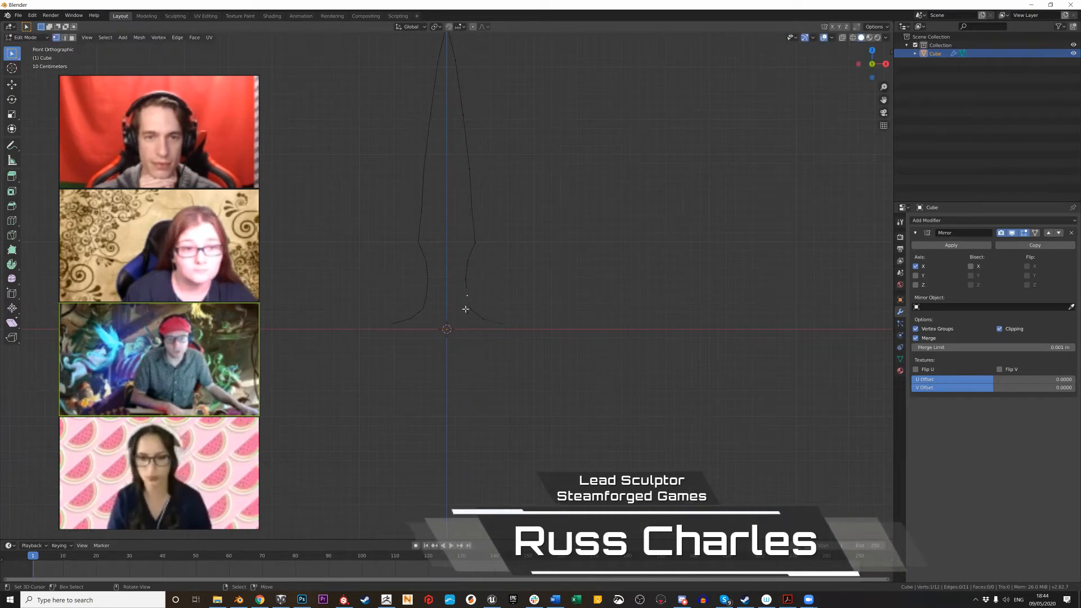
key("g")
left_click(344, 290)
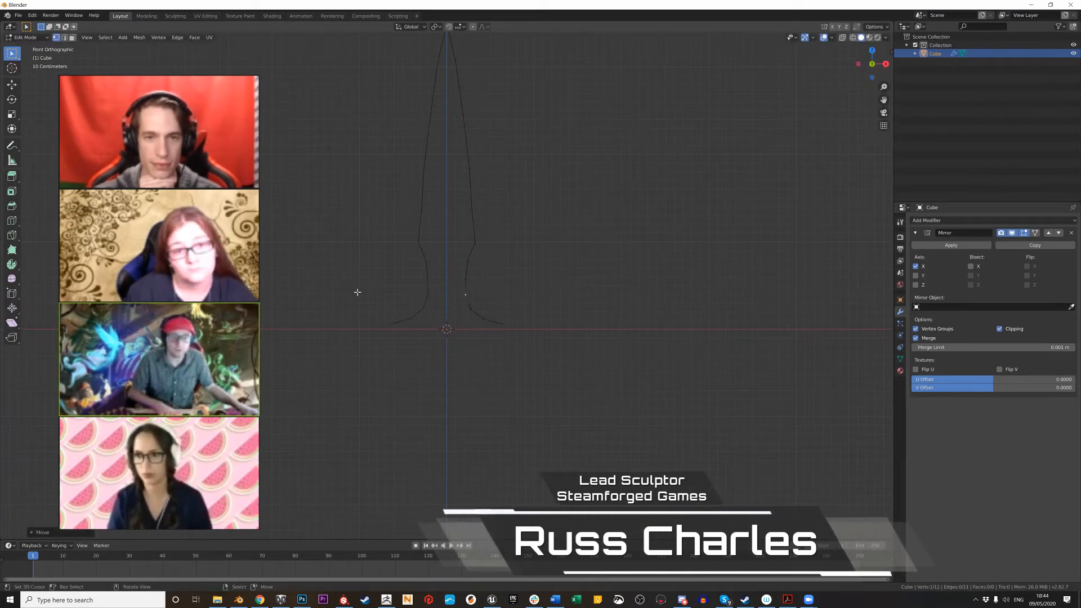
right_click(453, 280)
key("g")
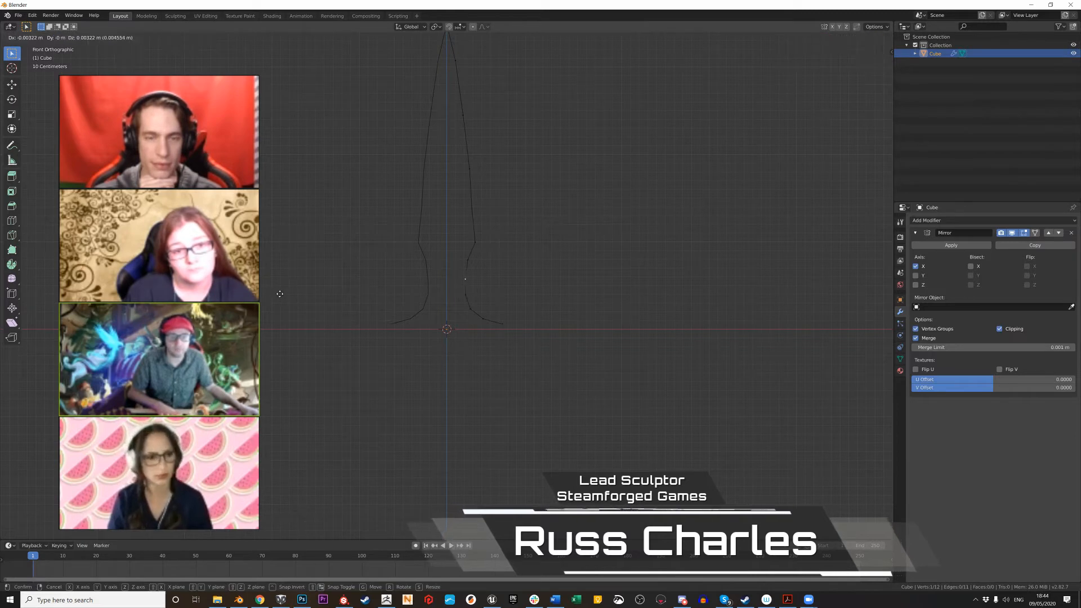
left_click(278, 294)
right_click(506, 327)
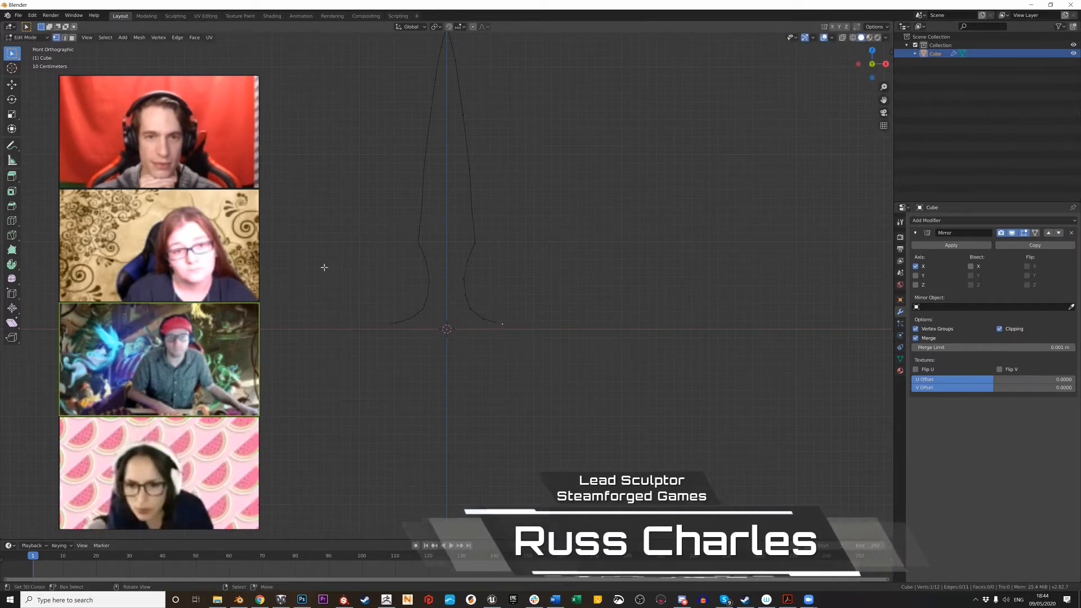
middle_click_drag(338, 222, 364, 336, "shift")
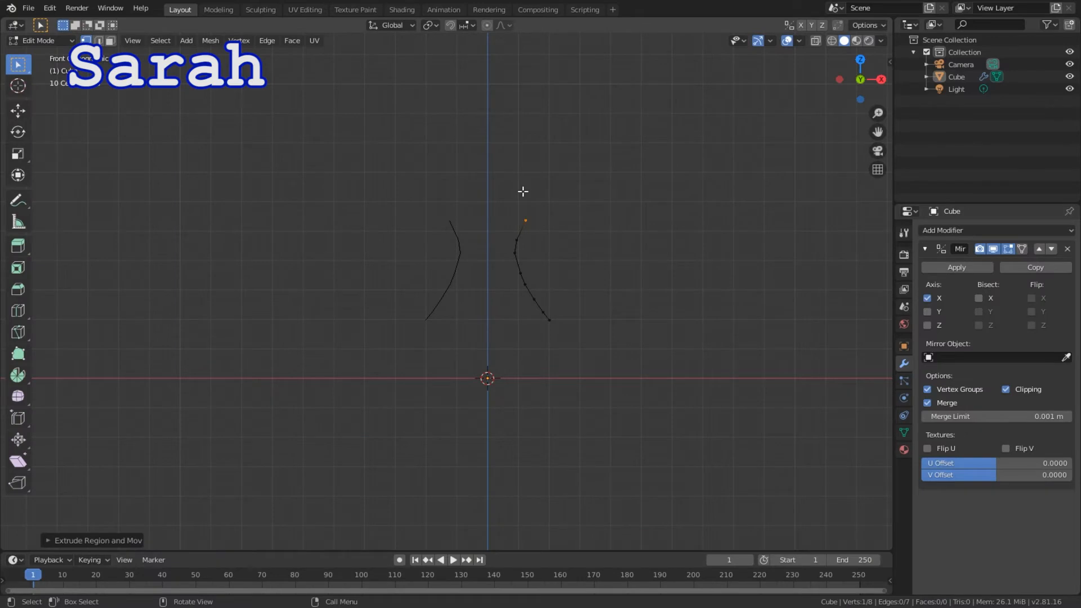
Extrude six vertices up from the outline's upper end, bulging out and then tapering to a peak on the mirror axis
key("e")
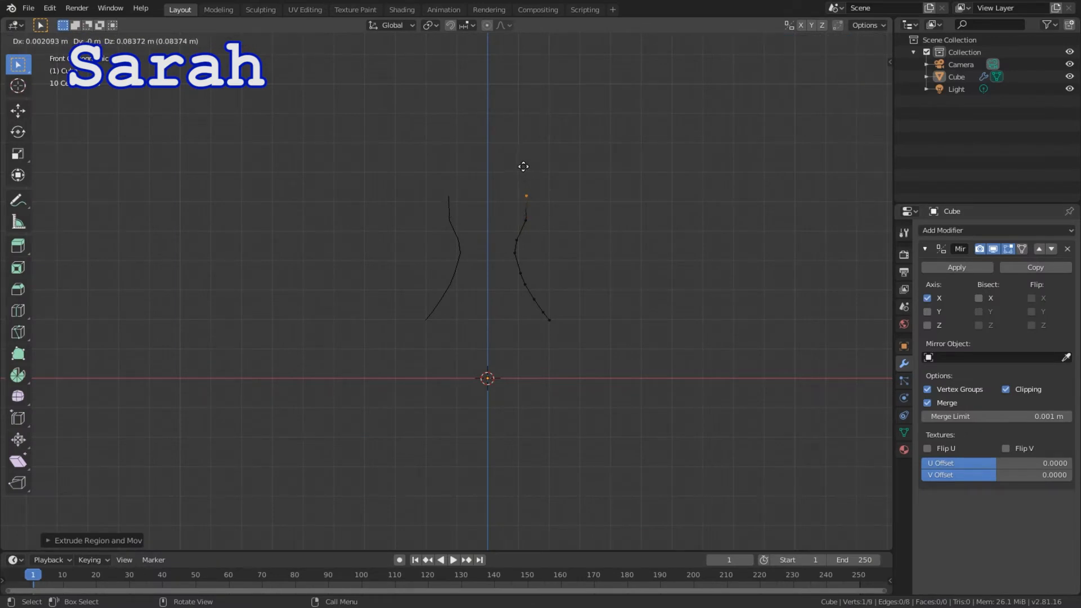
left_click(523, 167)
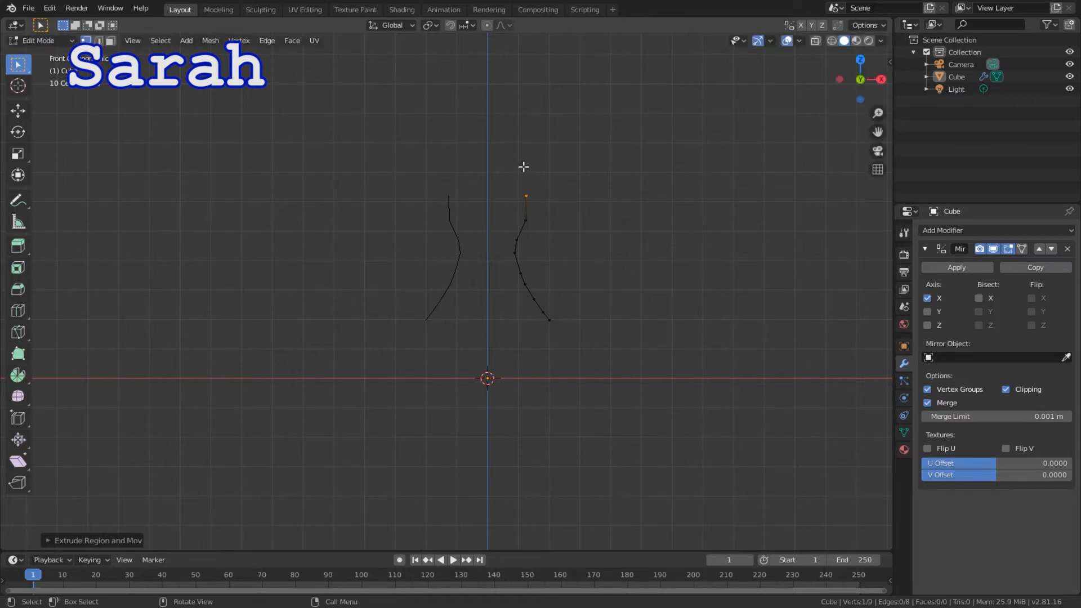
key("e")
left_click(514, 146)
key("e")
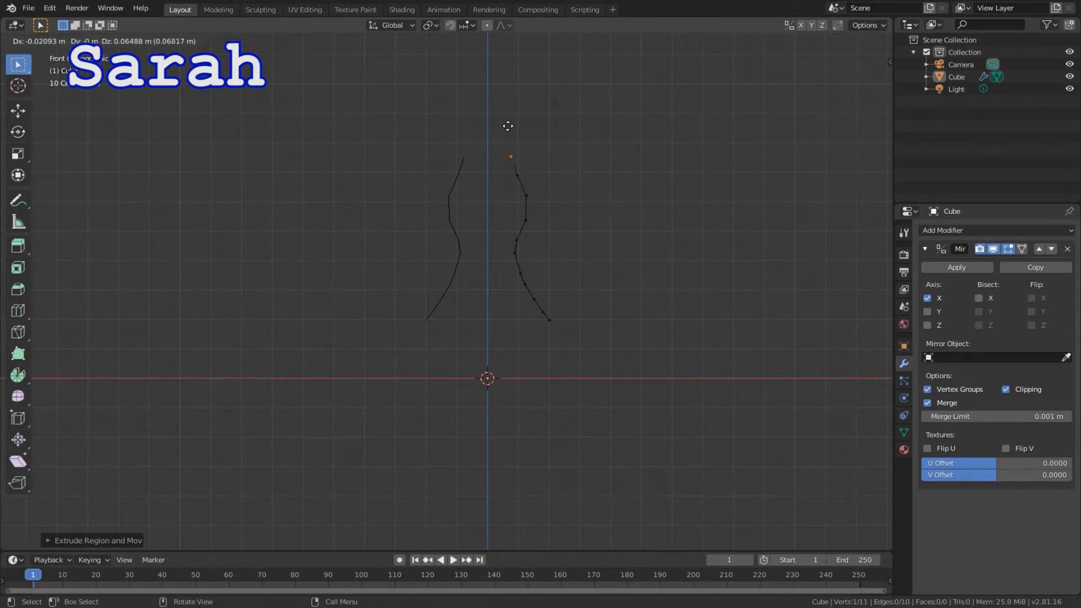
left_click(507, 123)
key("e")
left_click(498, 111)
key("e")
left_click(487, 96)
key("e")
left_click(482, 88)
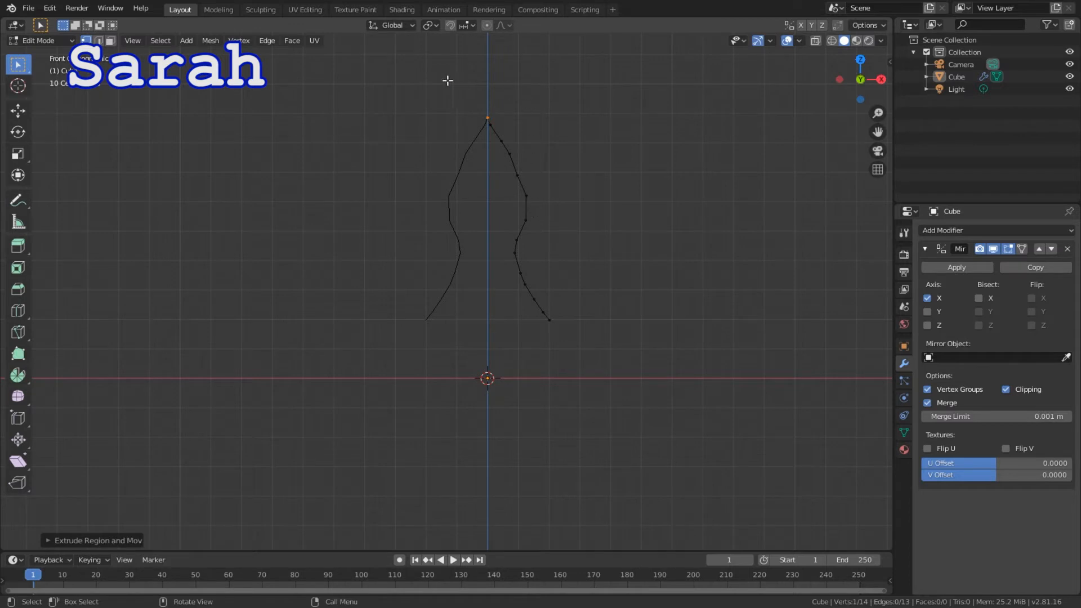
Delete all of the outline's vertices except the lowest one, and select that remaining vertex
left_click_drag(442, 84, 597, 313)
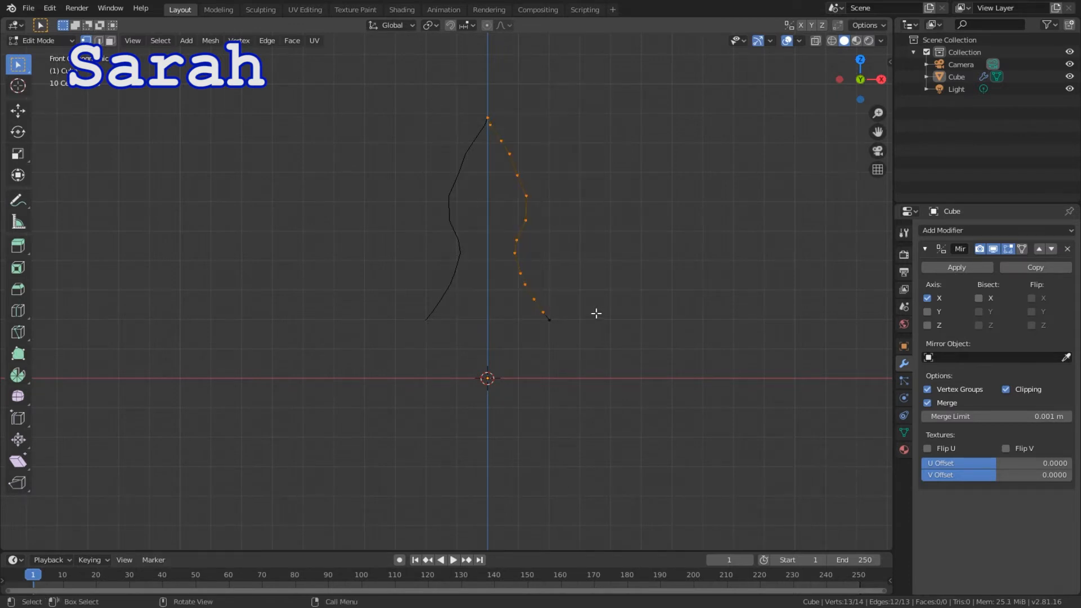
key("x")
left_click(609, 310)
left_click_drag(536, 311, 589, 341)
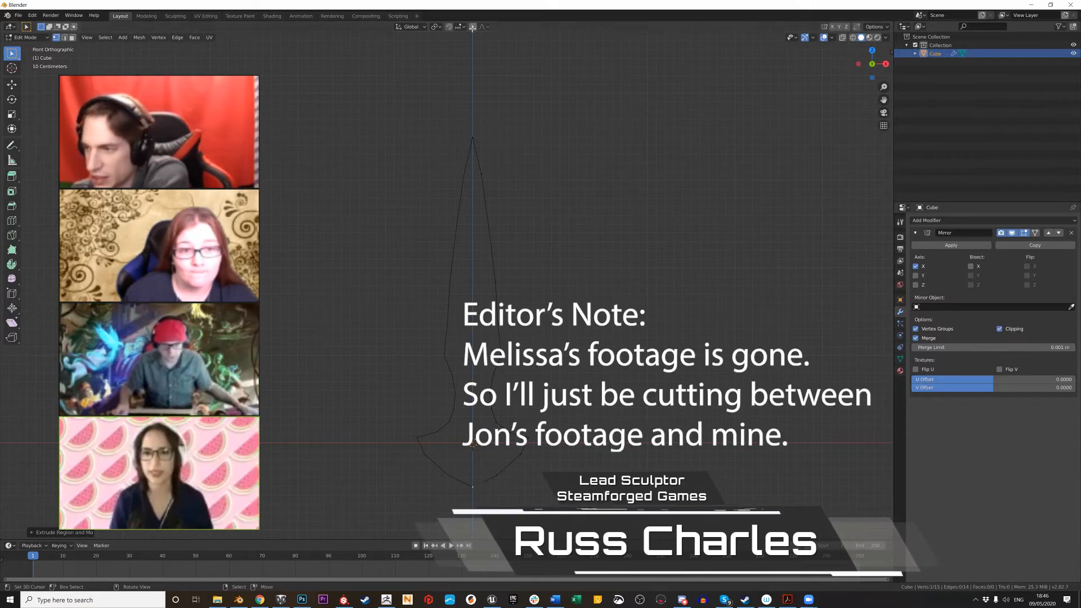
scroll(441, 314, "up", 2)
middle_click_drag(371, 375, 361, 318, "shift")
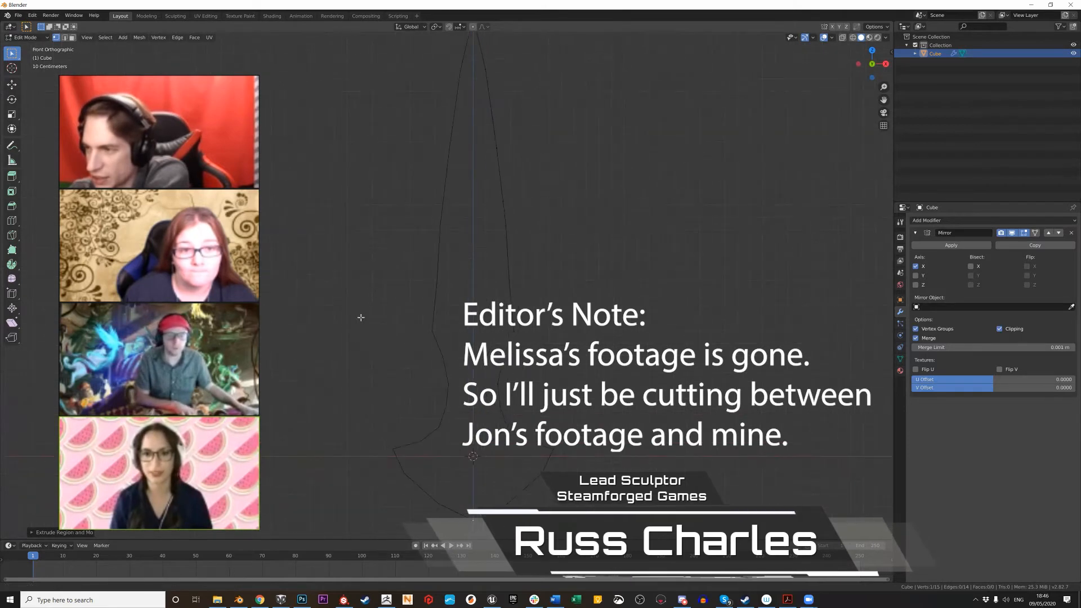
scroll(363, 320, "down", 2)
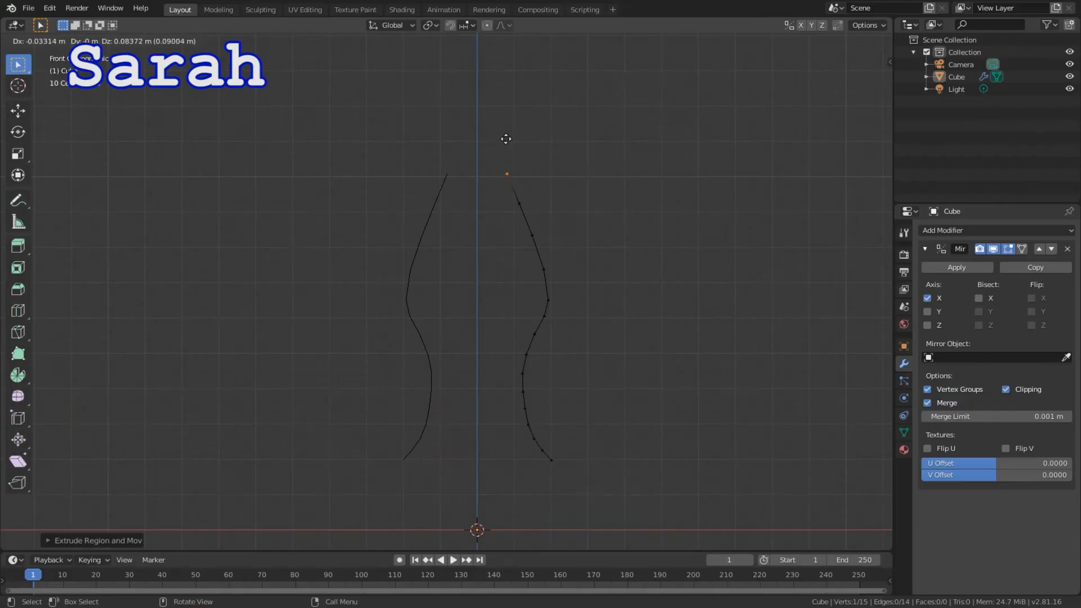
Extrude the outline's upper end through five vertices, curving inward to close it with a rounded tip on the mirror axis
left_click(506, 139)
key("e")
left_click(491, 117)
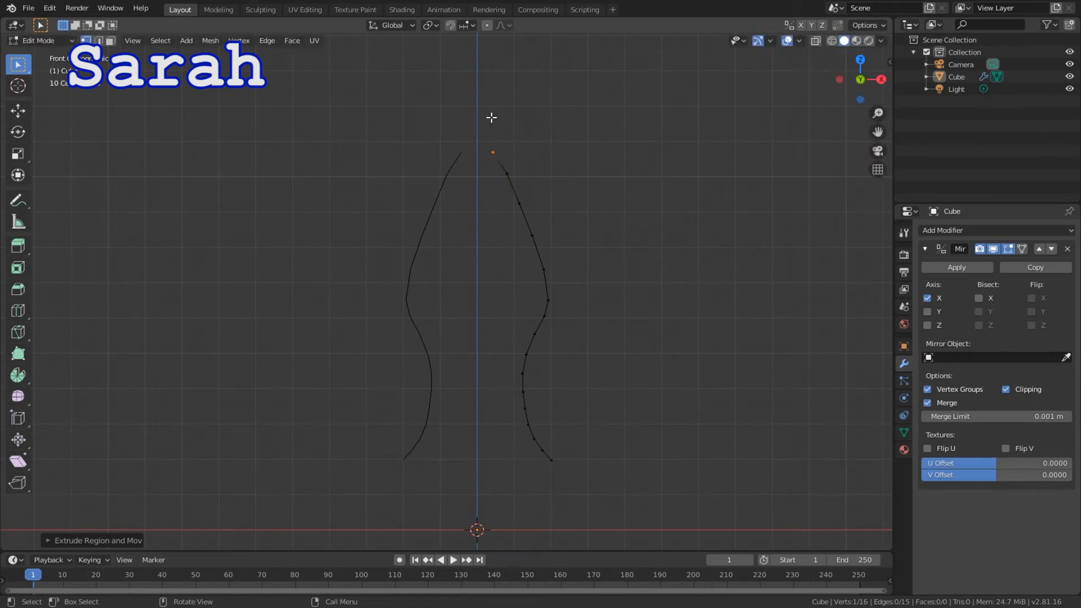
key("e")
left_click(477, 146)
key("e")
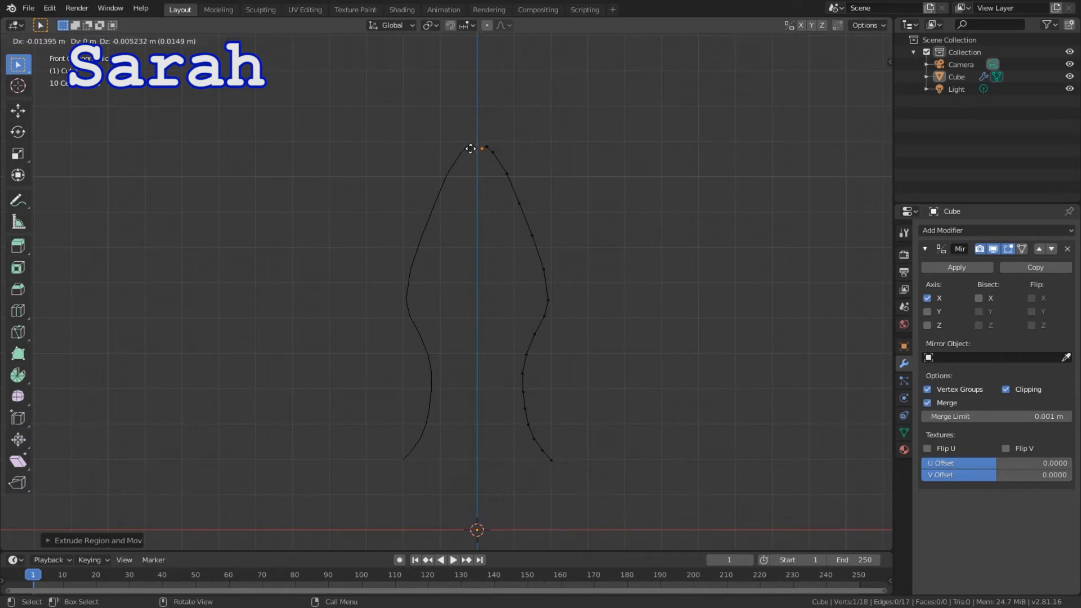
left_click(469, 145)
key("e")
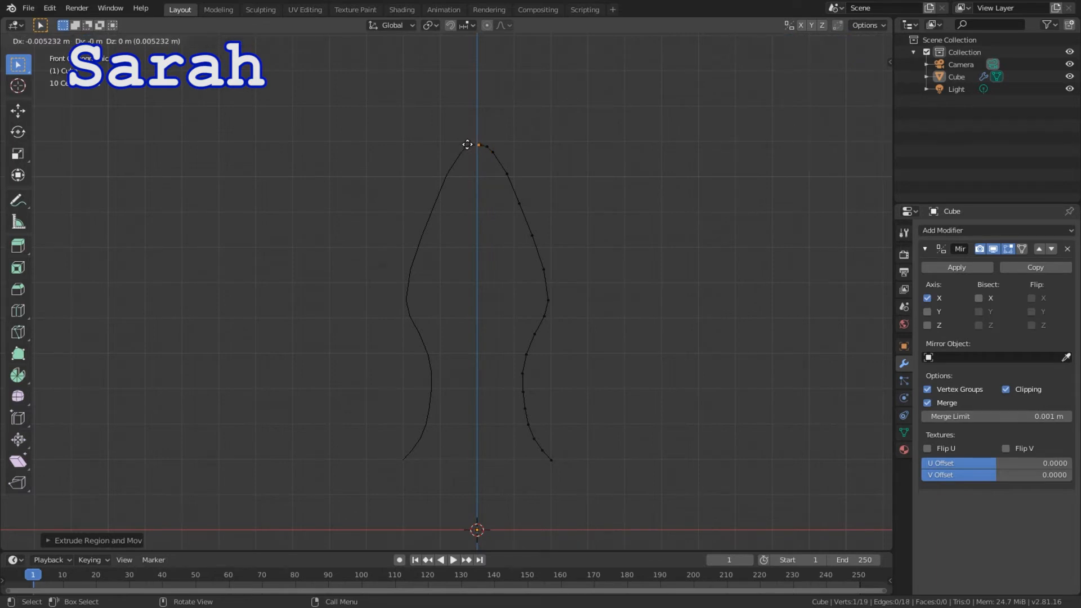
left_click(465, 145)
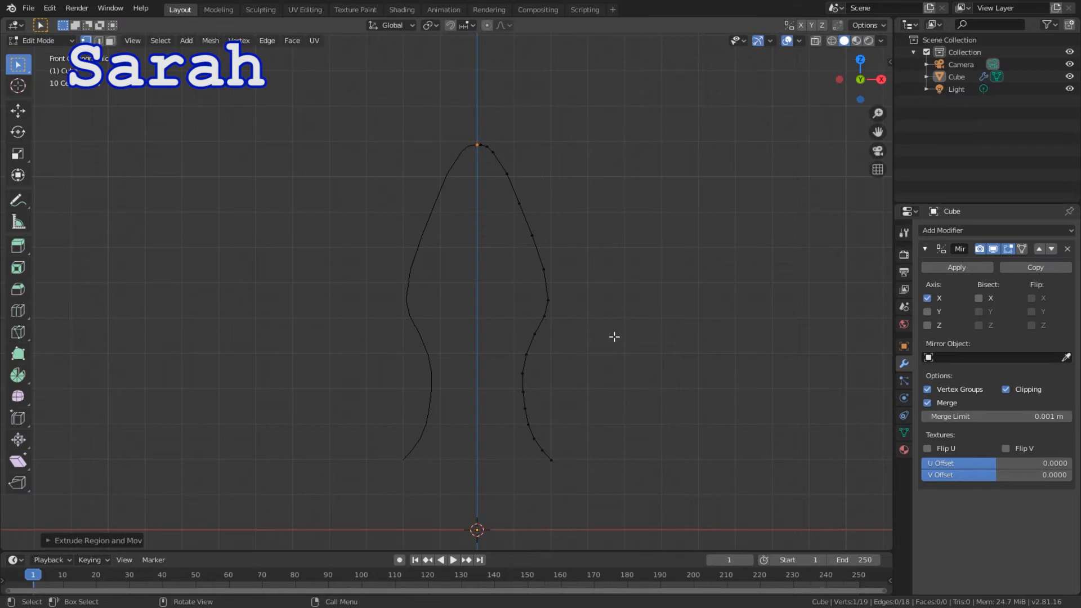
Extrude the outline's lowest vertex three times downward and outward, steepening toward the end to flare the base
scroll(614, 336, "down", 2)
middle_click_drag(610, 405, 594, 339, "shift")
scroll(594, 340, "up", 3)
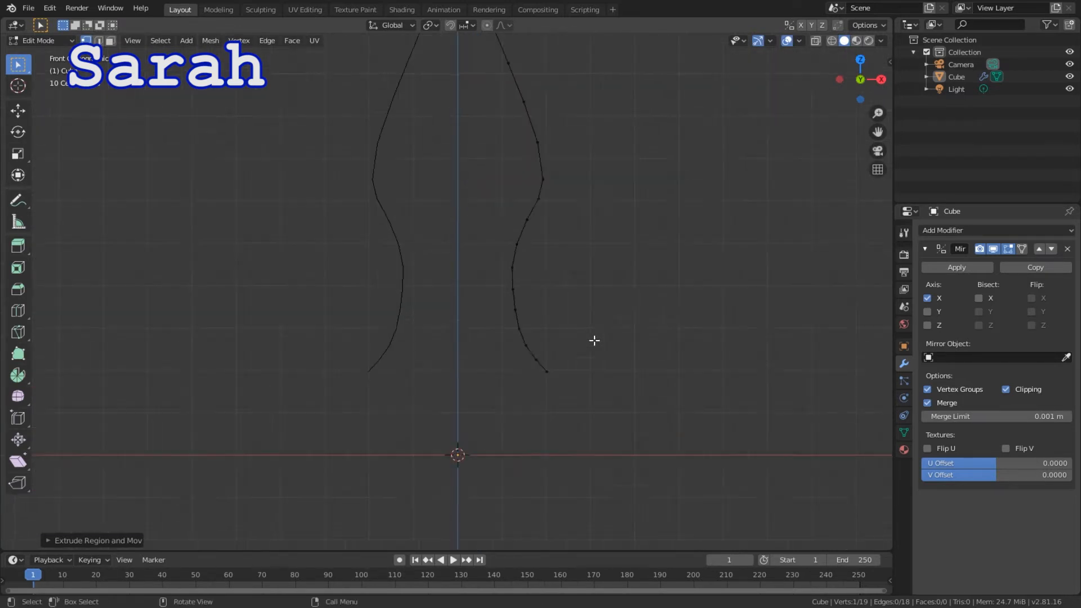
scroll(594, 341, "up", 1)
middle_click_drag(669, 391, 663, 321, "shift")
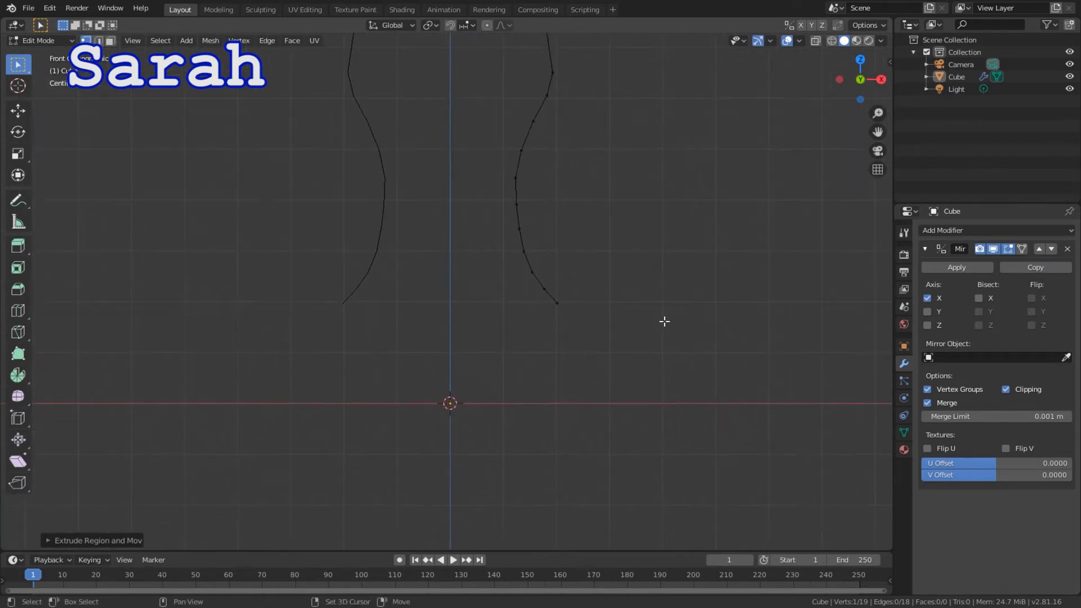
left_click(557, 304)
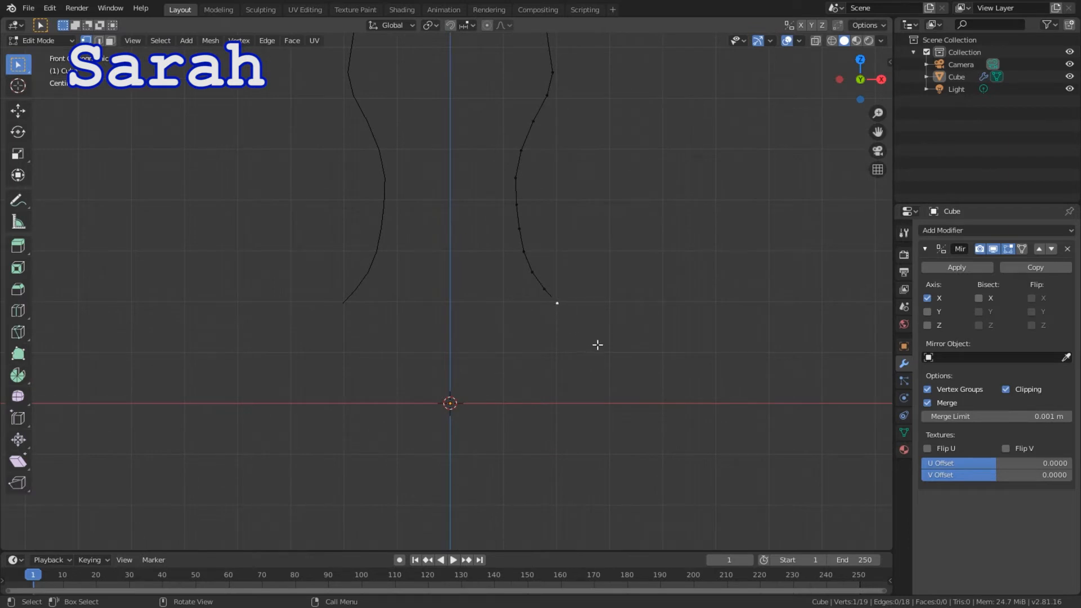
key("e")
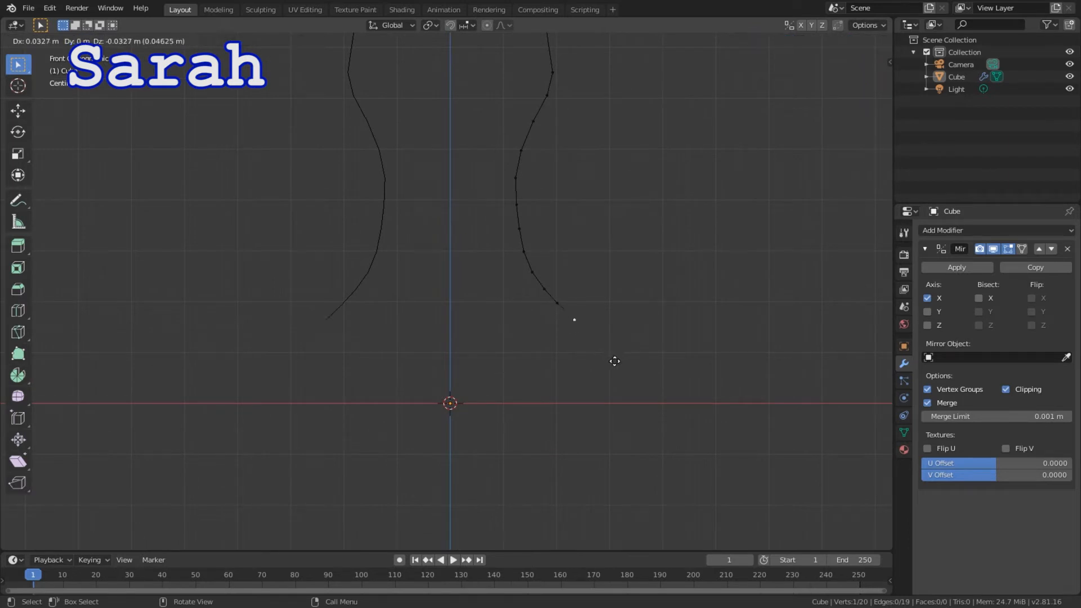
left_click(615, 365)
key("e")
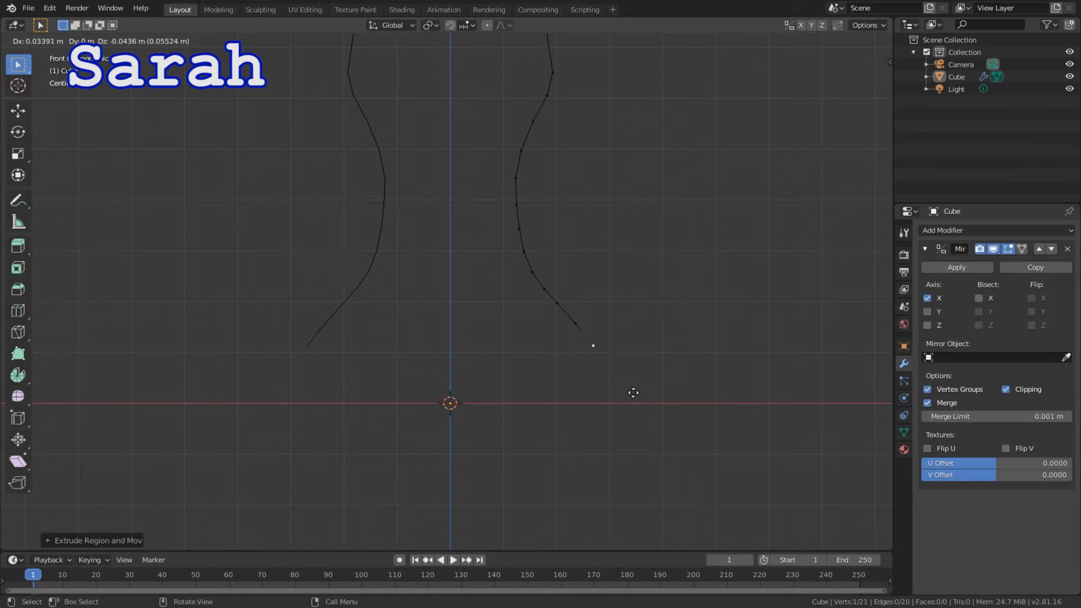
left_click(633, 396)
key("e")
left_click(641, 419)
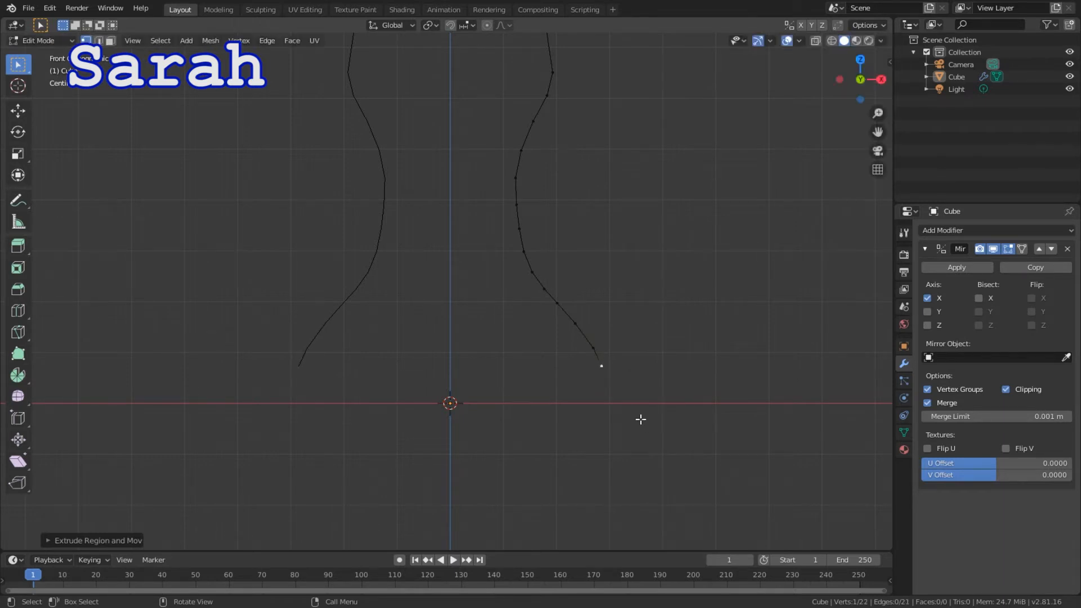
Extrude four more vertices from the flare's end, down to a small notch and outward in a flat ledge just above the X axis
key("e")
left_click(639, 441)
key("e")
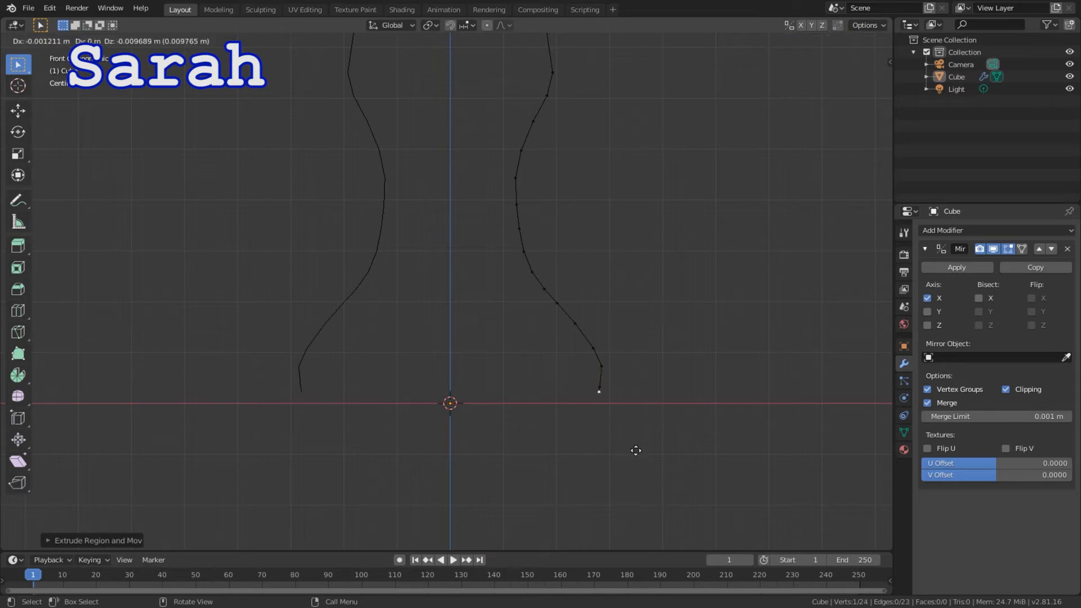
left_click(642, 455)
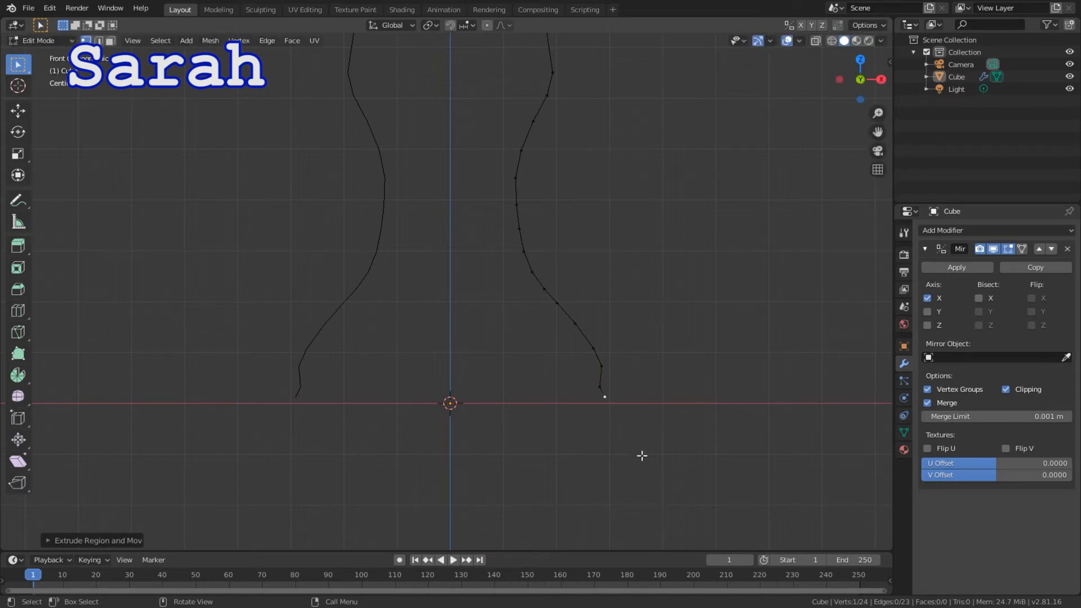
key("e")
left_click(666, 459)
key("e")
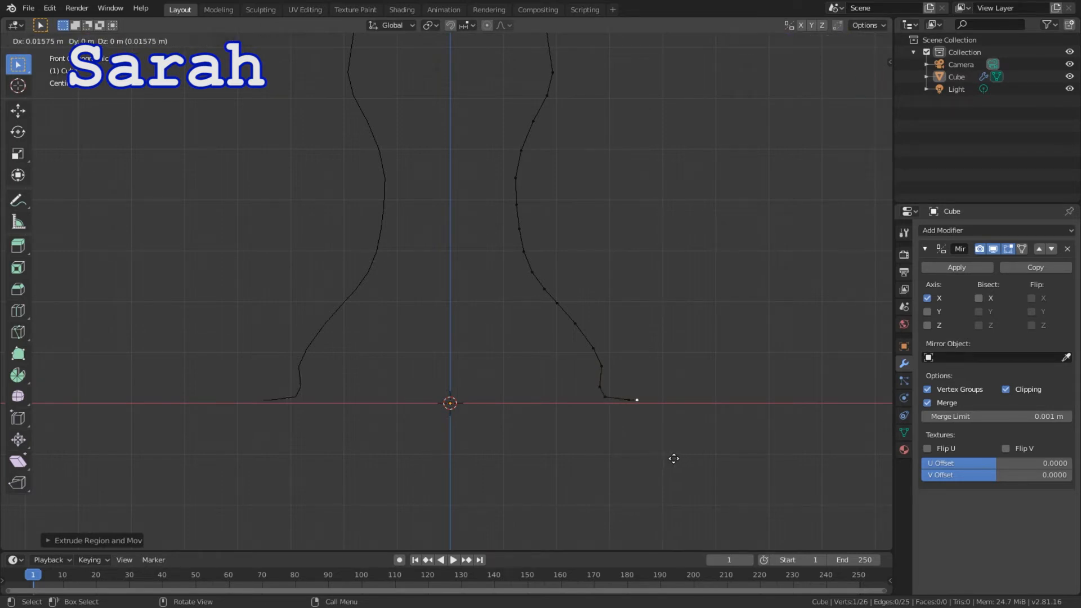
left_click(689, 458)
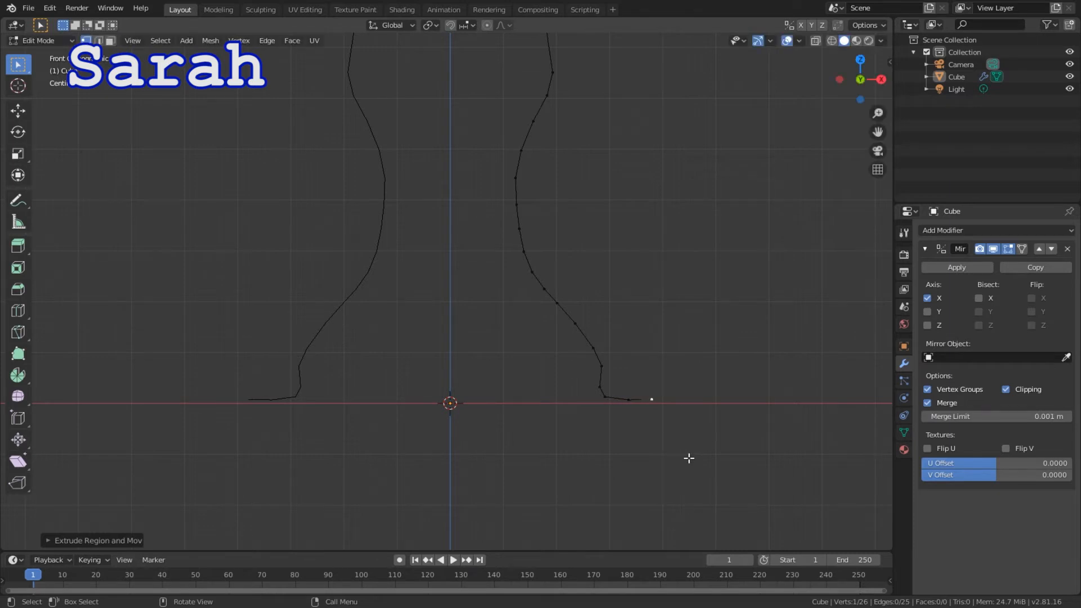
middle_click_drag(717, 468, 719, 342, "shift")
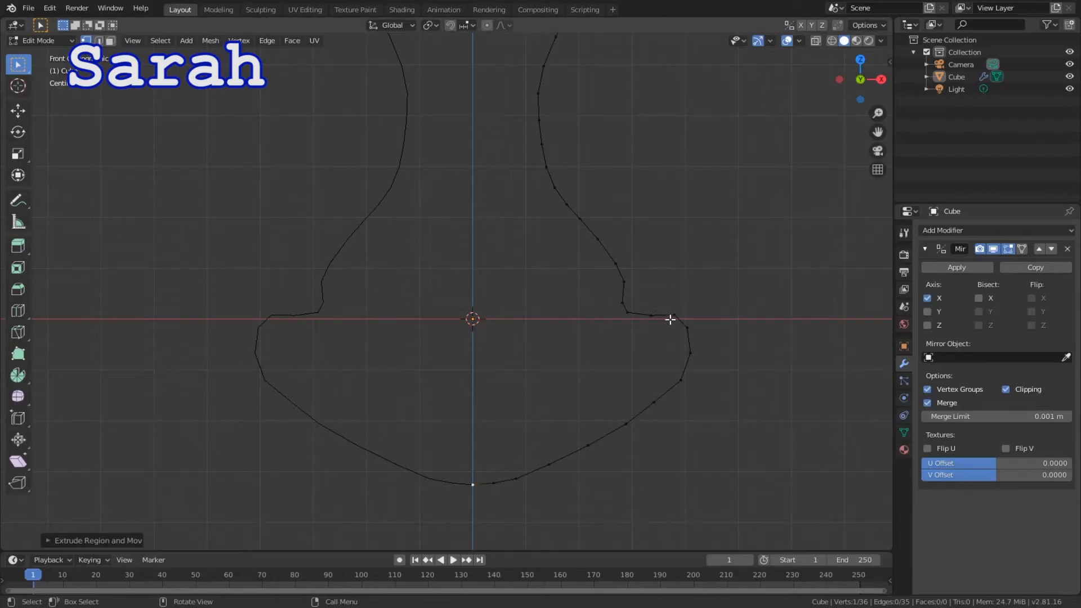
Box-select the vertex at the outer corner where the base's flat ledge turns down
left_click_drag(665, 303, 704, 350)
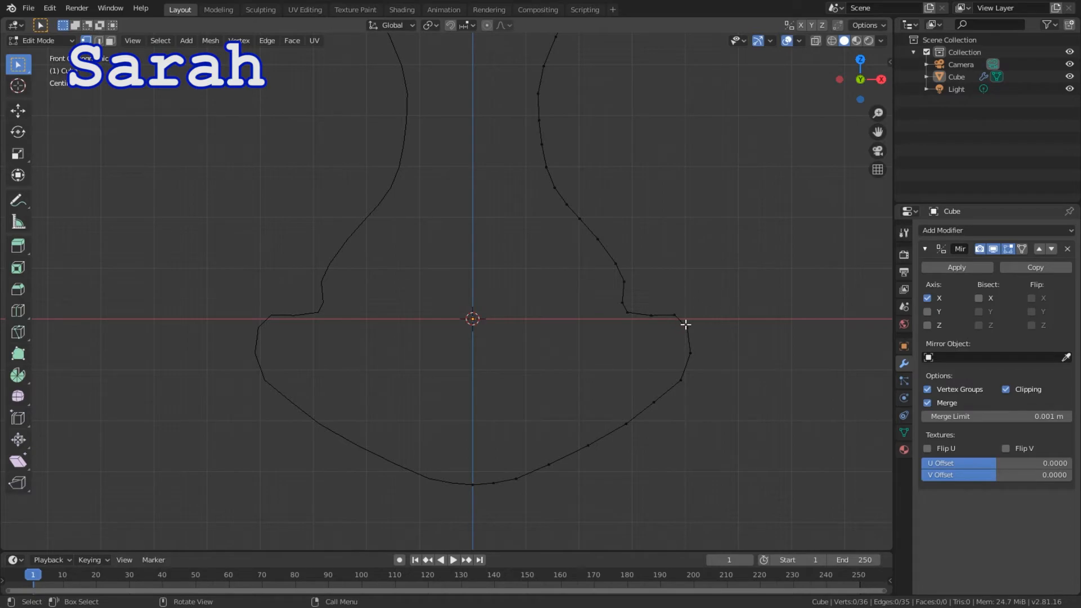
left_click_drag(678, 313, 689, 338)
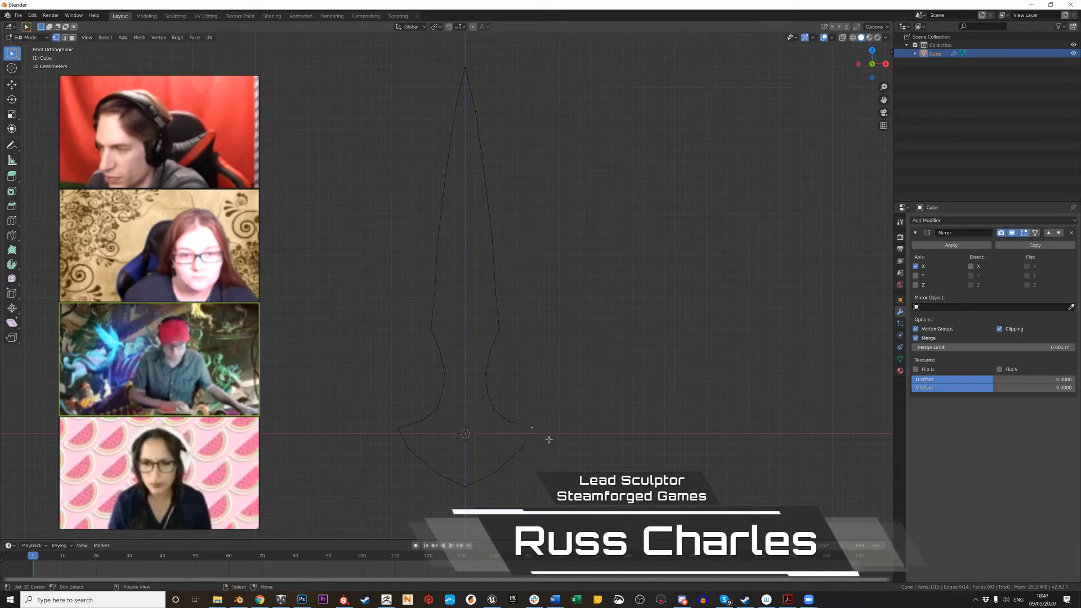
Extrude the guard's outer vertex outward, back in beside the neck, up along it and out to the blade's shoulder
key("e")
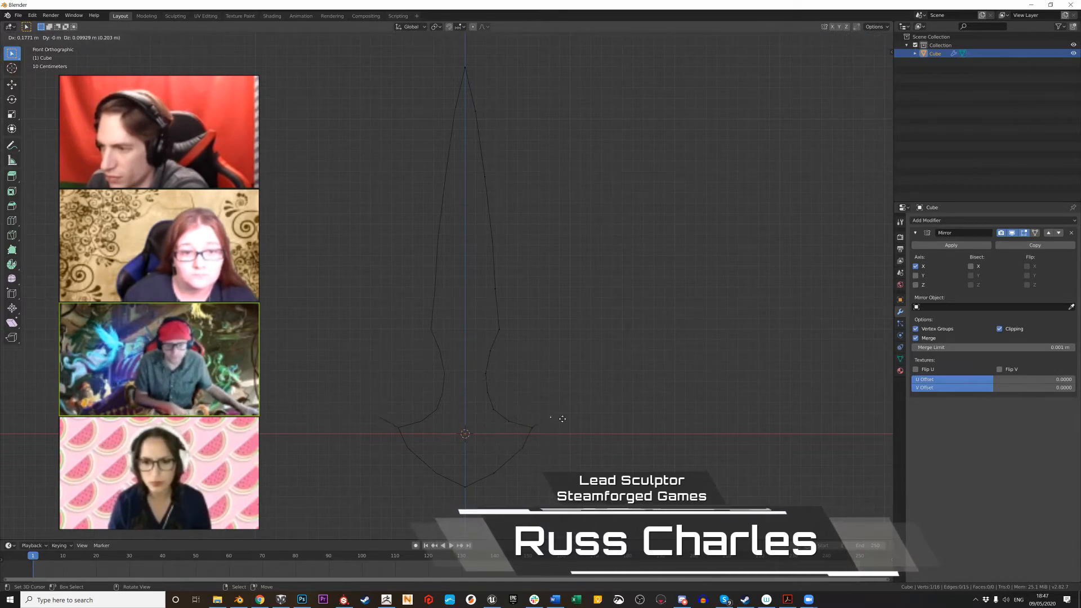
left_click(562, 419)
key("e")
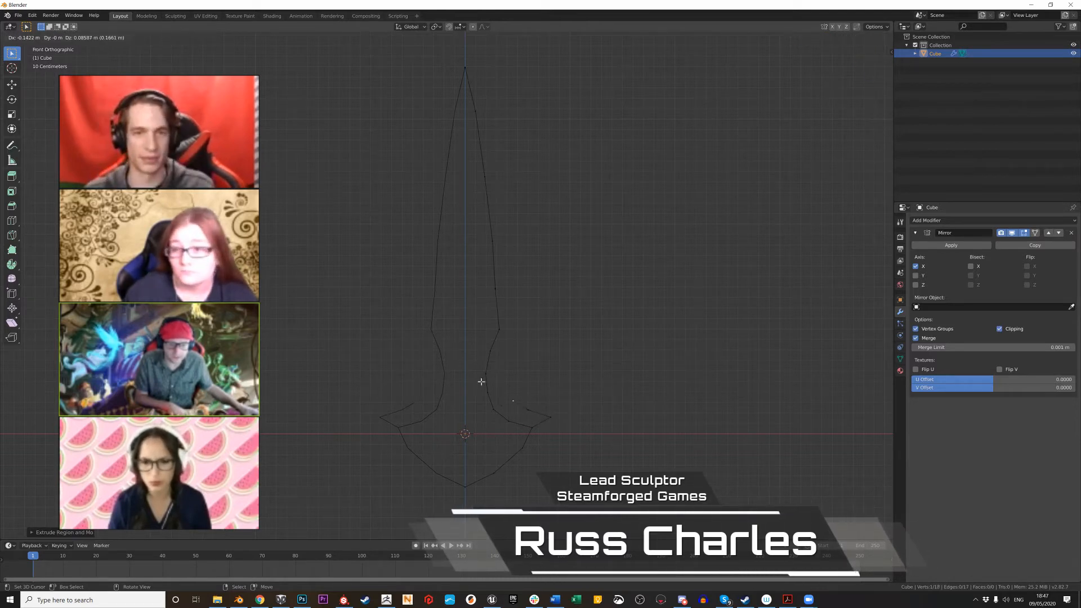
left_click(476, 359)
key("e")
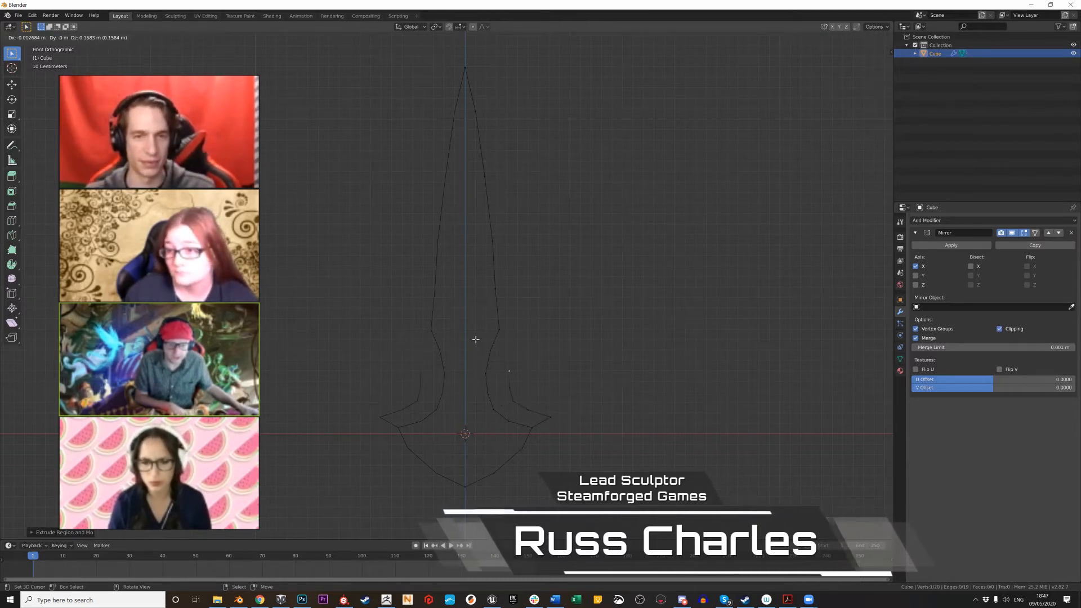
left_click(484, 313)
key("e")
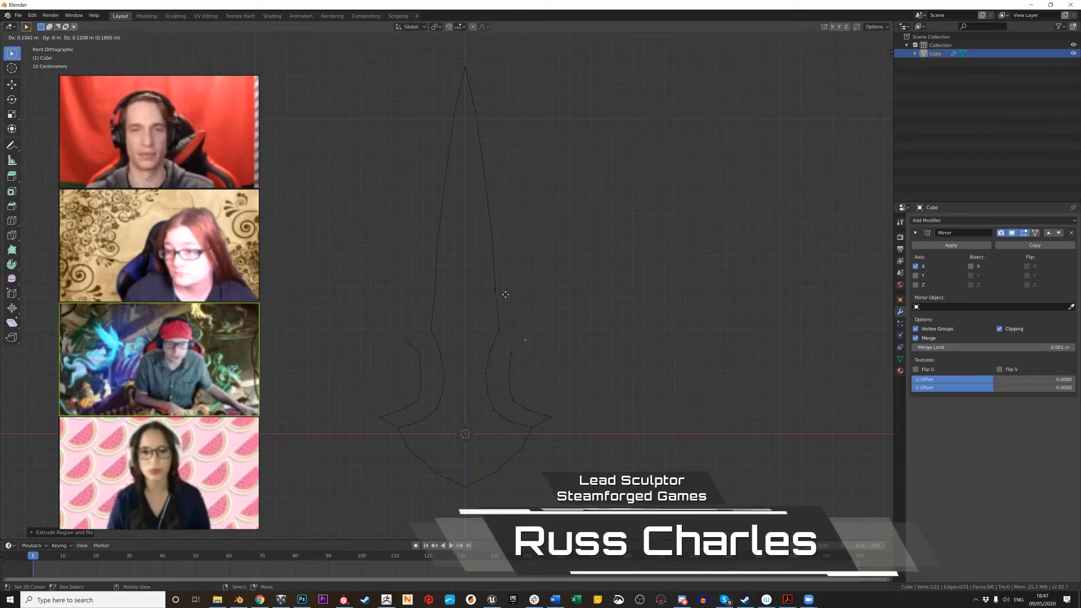
left_click(510, 291)
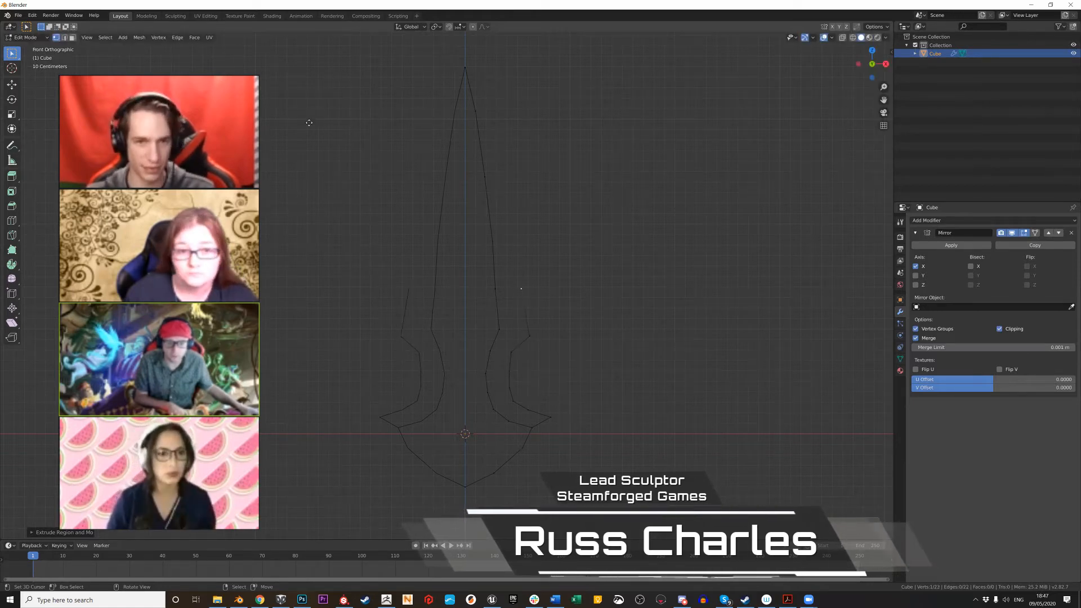
Extrude the outer outline upward alongside the blade, tapering to a point on the mirror axis above the inner tip
key("e")
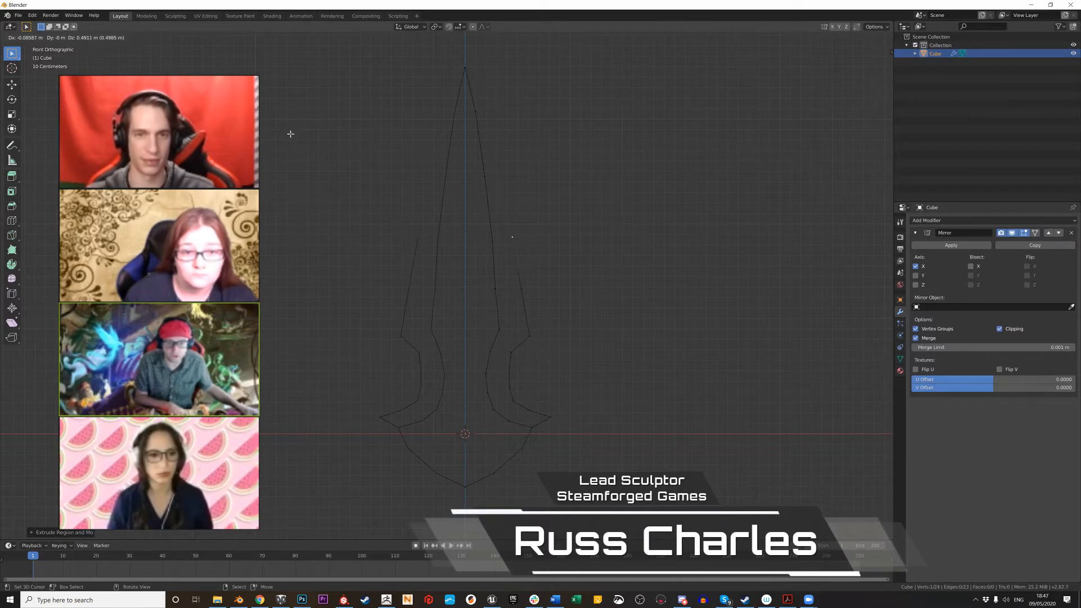
left_click(291, 133)
key("e")
left_click(276, 46)
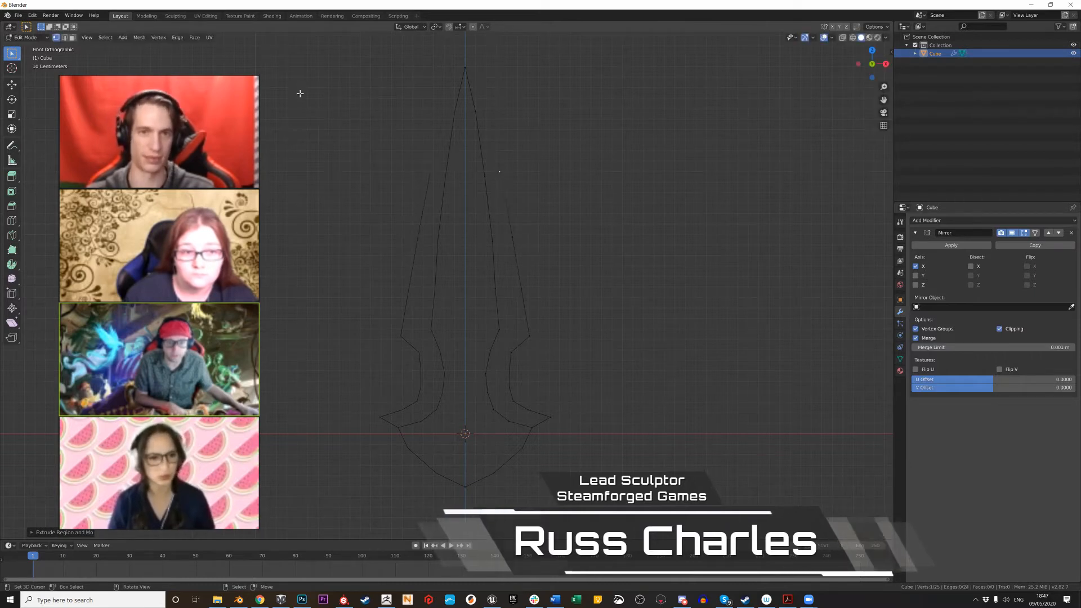
key("e")
left_click(275, 592)
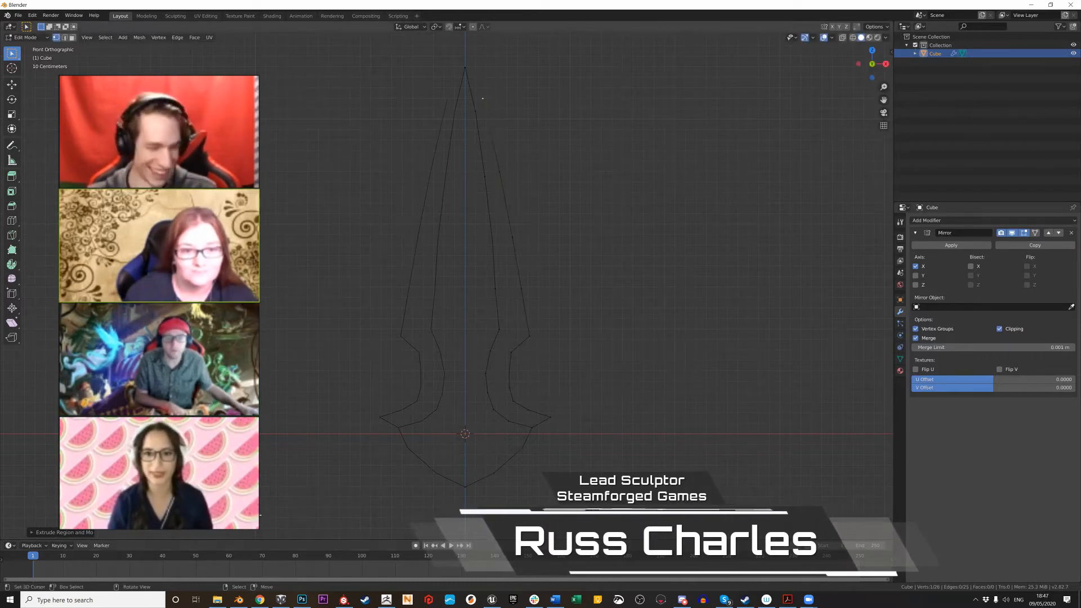
key("e")
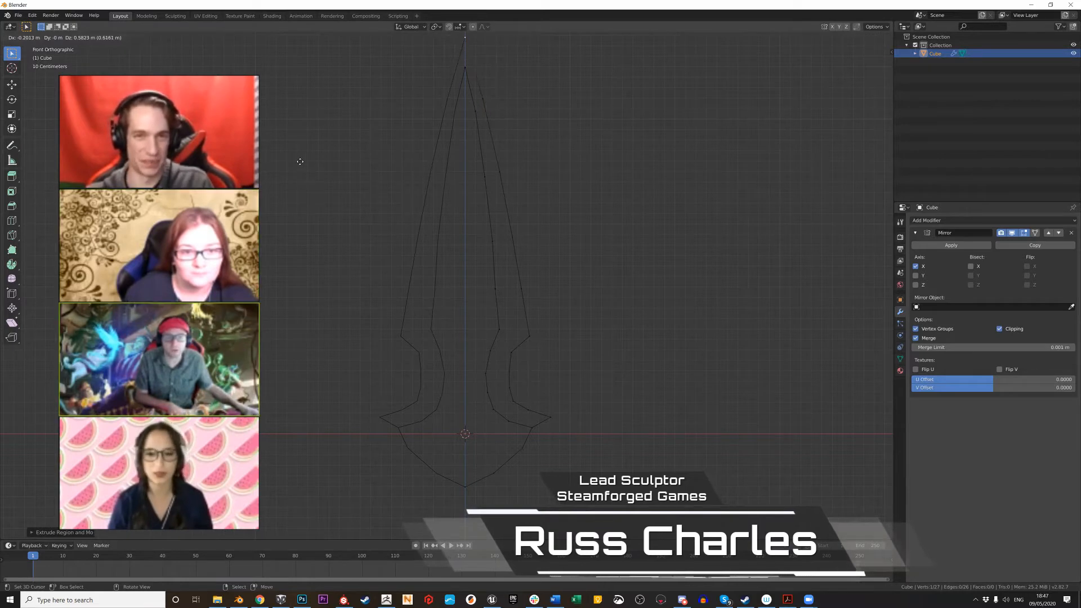
left_click(299, 162)
Extrude three vertices down from the guard's outer tip, curving around the base to meet the mirror axis
left_click(551, 418)
key("e")
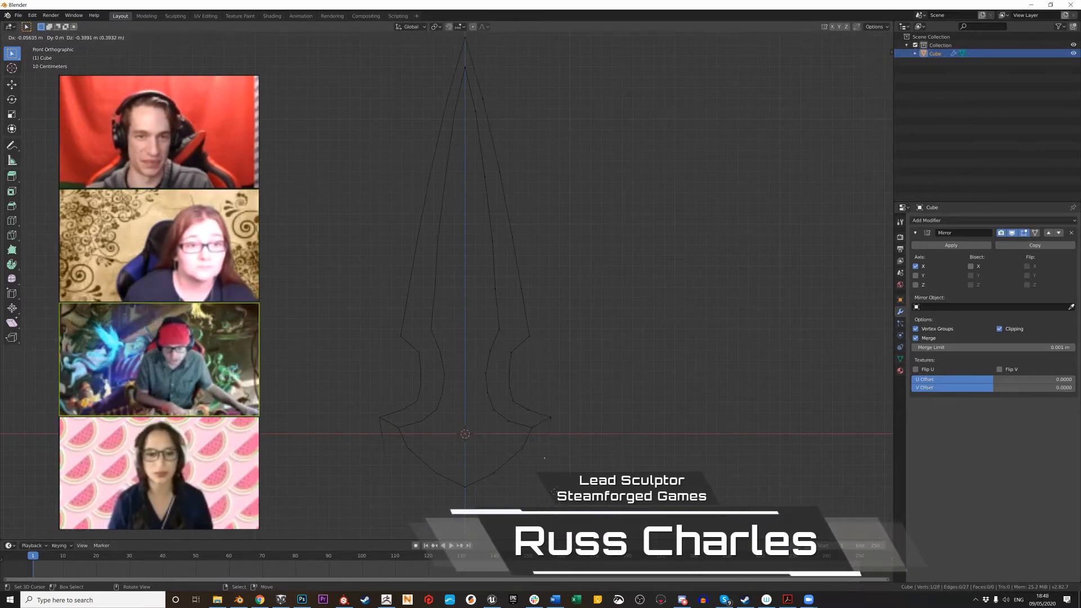
left_click(551, 490)
key("e")
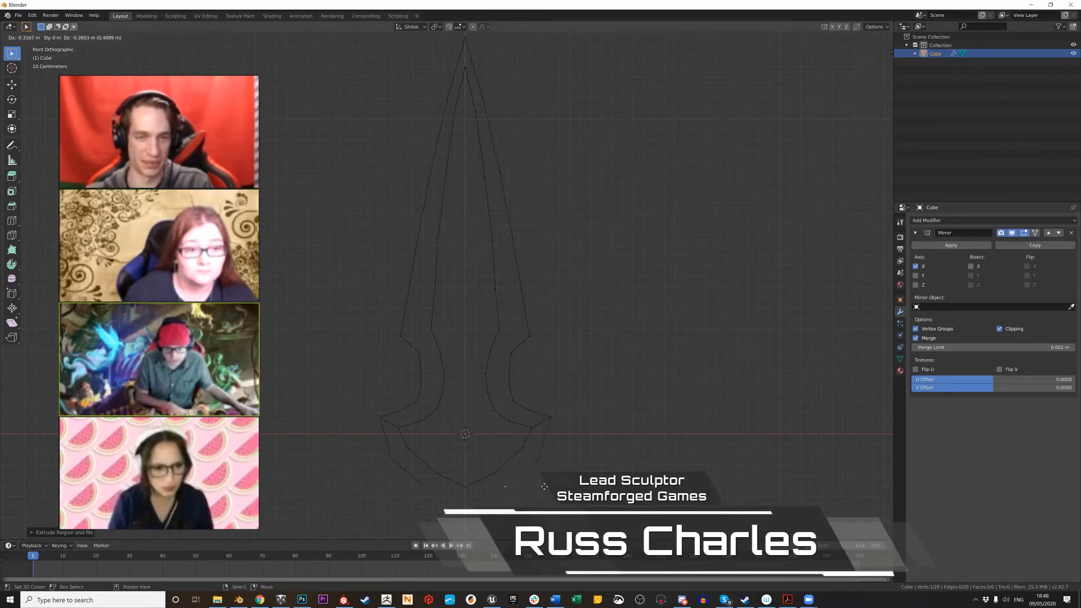
left_click(559, 485)
key("e")
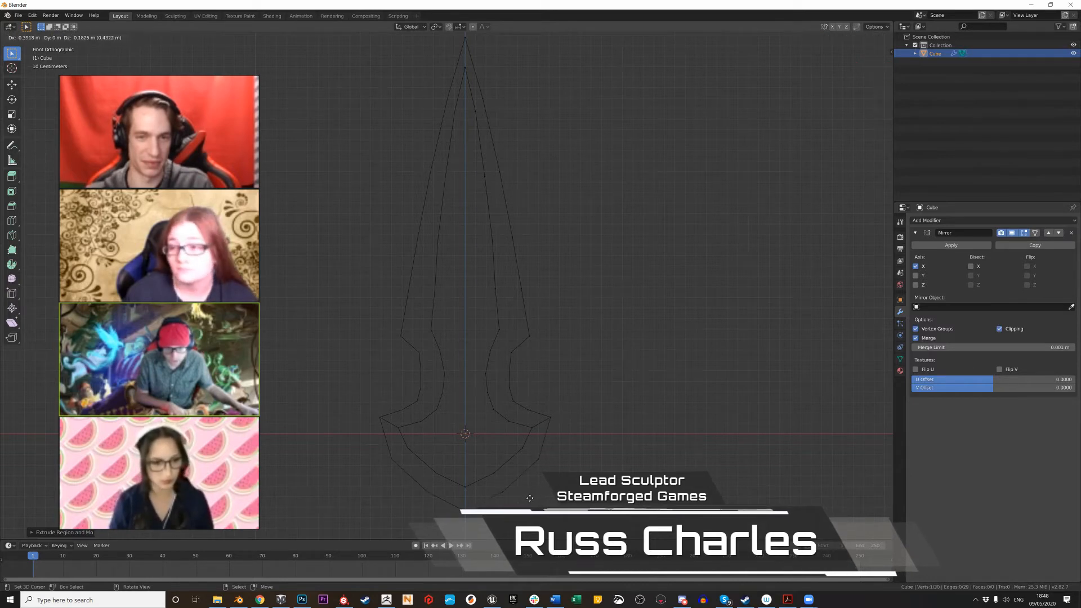
left_click(530, 498)
scroll(434, 362, "down", 1)
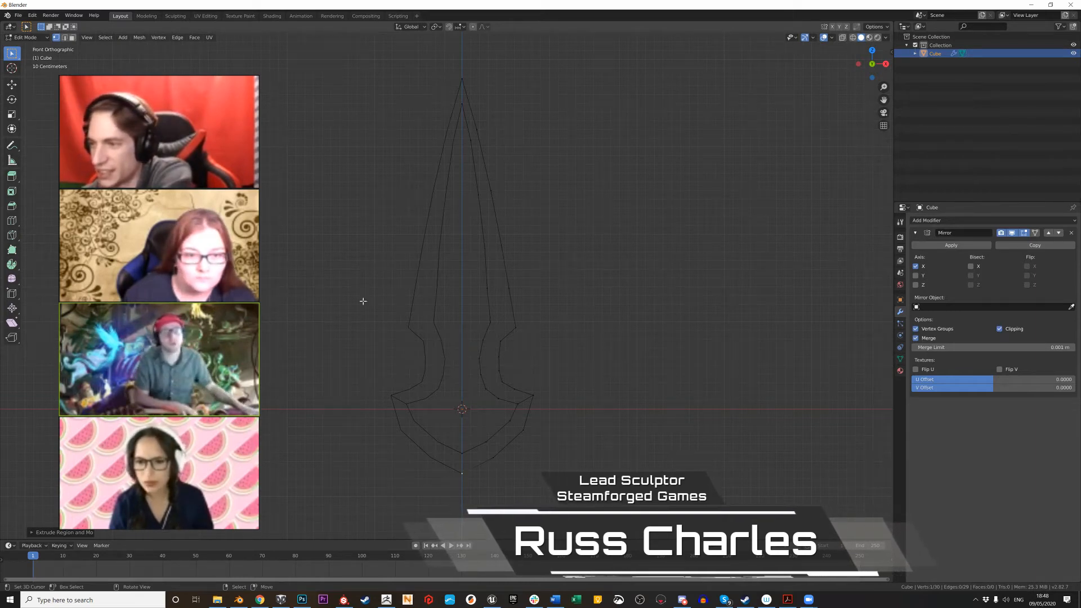
Nudge the vertex at the inner notch, where the flare meets the base's ledge, slightly upward
scroll(338, 346, "up", 1)
middle_click_drag(393, 405, 376, 365, "shift")
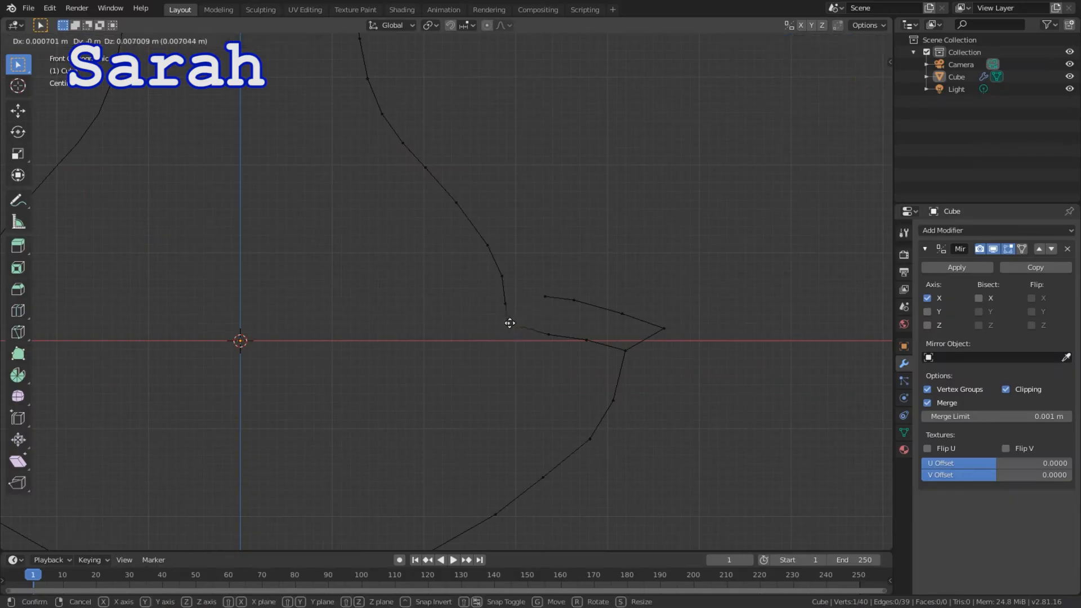
left_click(510, 323)
scroll(586, 309, "up", 1)
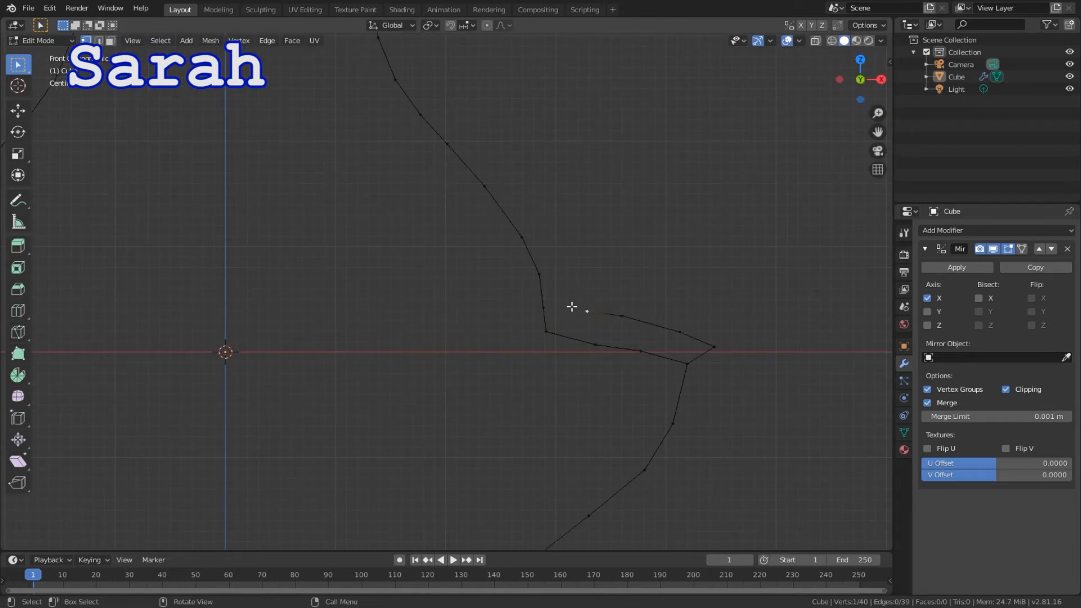
Circle-select the vertices of the offset line above the ledge, from its inner end to its outer tip
left_click_drag(582, 308, 676, 326)
left_click_drag(731, 357, 667, 310)
key("c")
mouse_move(590, 310)
left_mouse_down()
mouse_move(654, 314)
mouse_move(720, 340)
left_mouse_up()
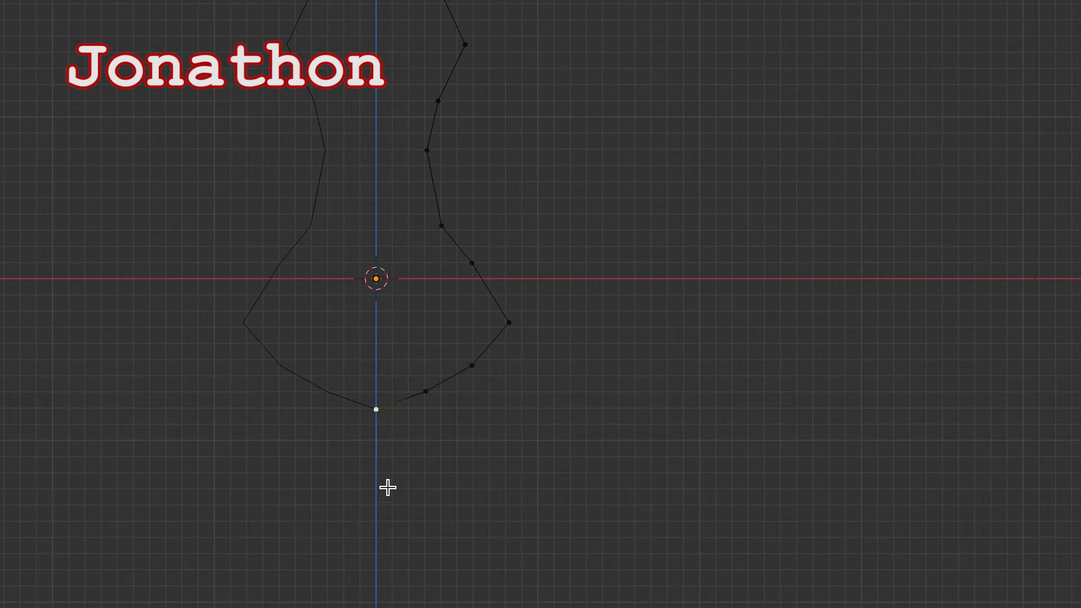
Select the base's outermost vertex, and extrude the offset outline upward around the blade's widest point
left_click(508, 329)
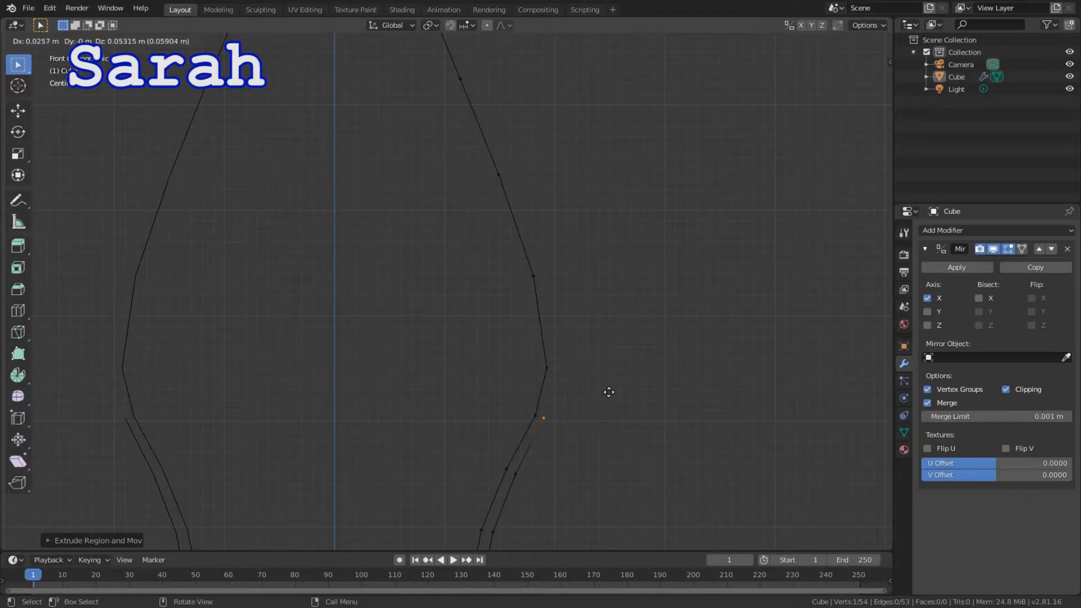
left_click(623, 345)
key("e")
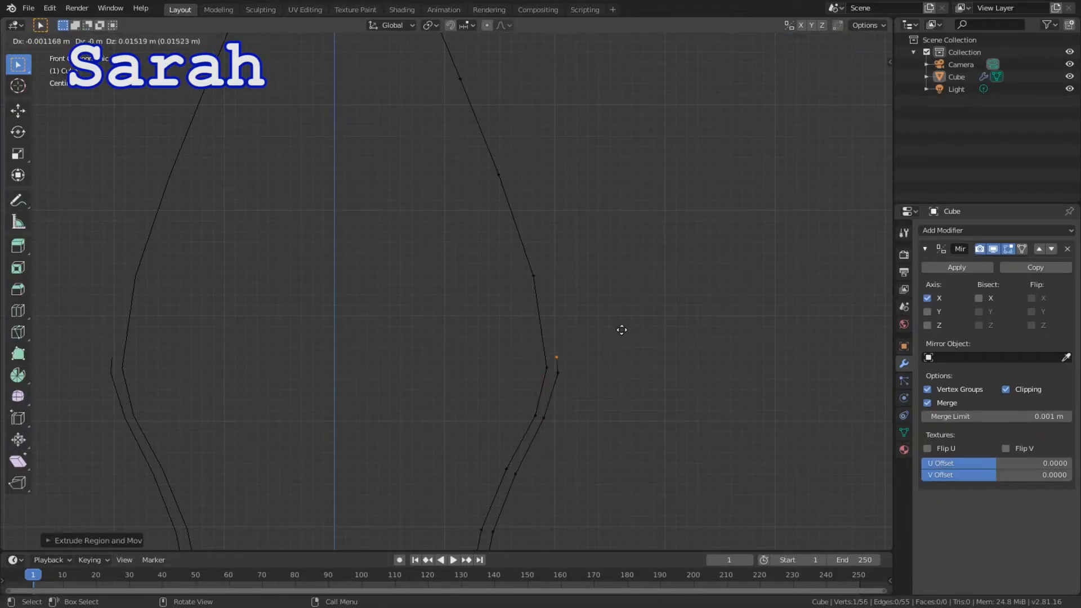
left_click(606, 248)
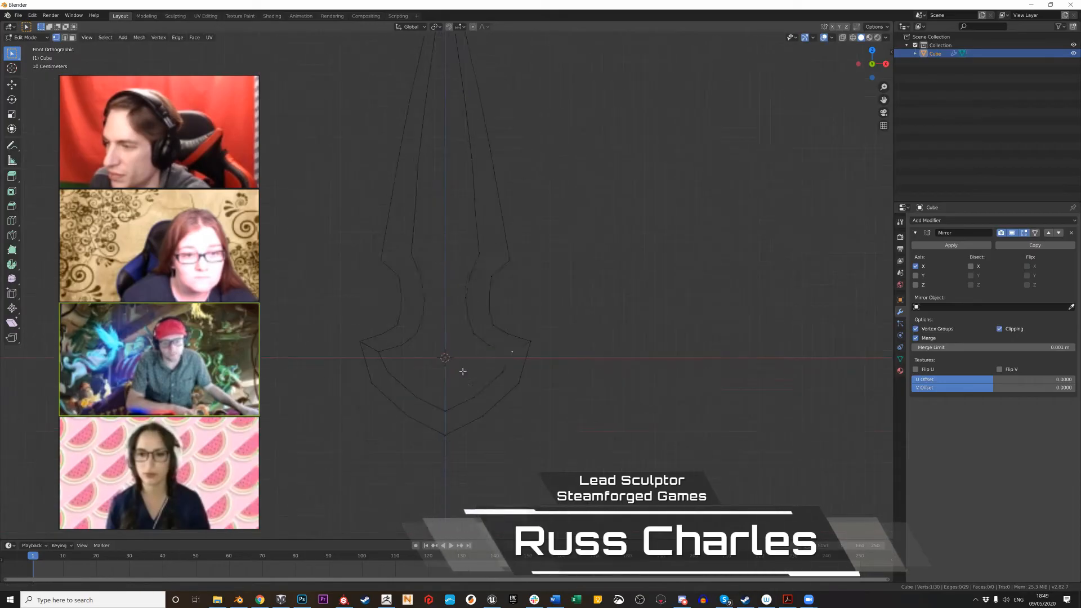
Select the two outer-tip vertices and the two neighbouring ledge vertices of the inner and outer outlines, and fill a face between them
scroll(463, 372, "up", 3)
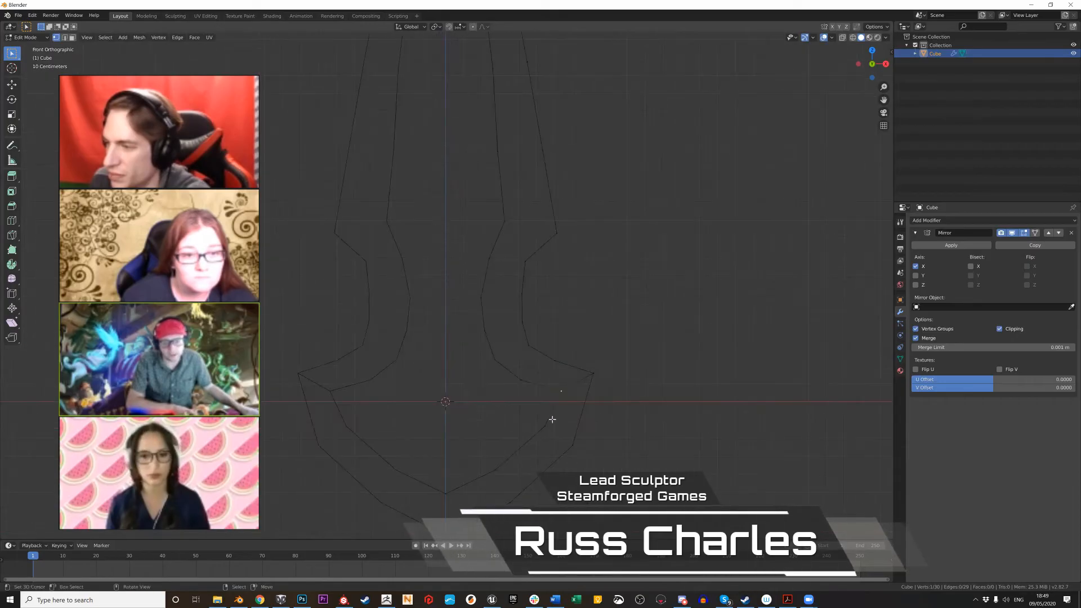
right_click(562, 396, "shift")
right_click(602, 370, "shift")
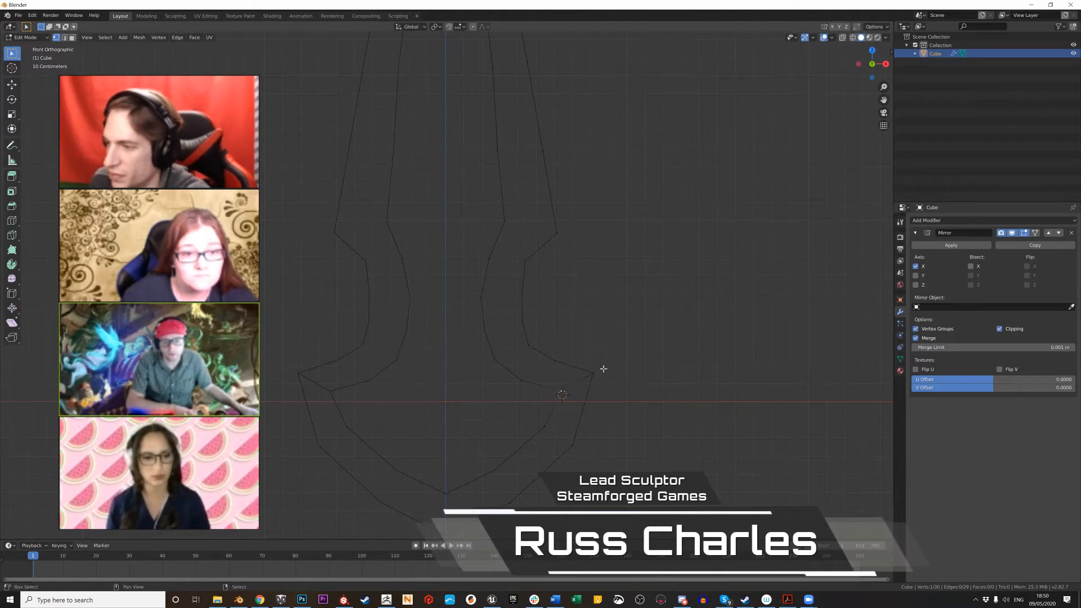
right_click(562, 360, "shift")
right_click(526, 377, "shift")
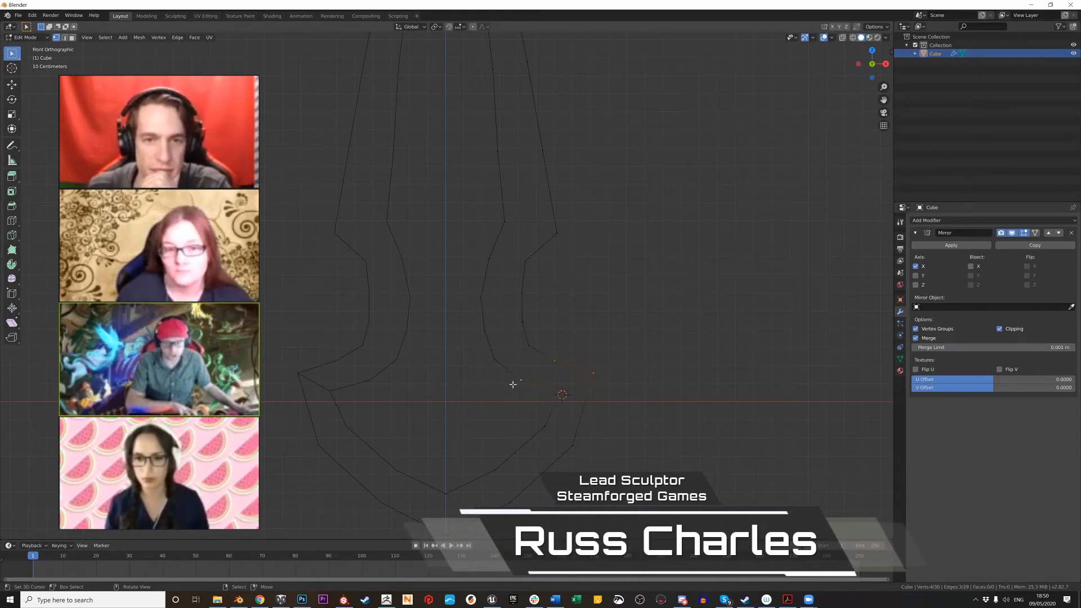
key("f")
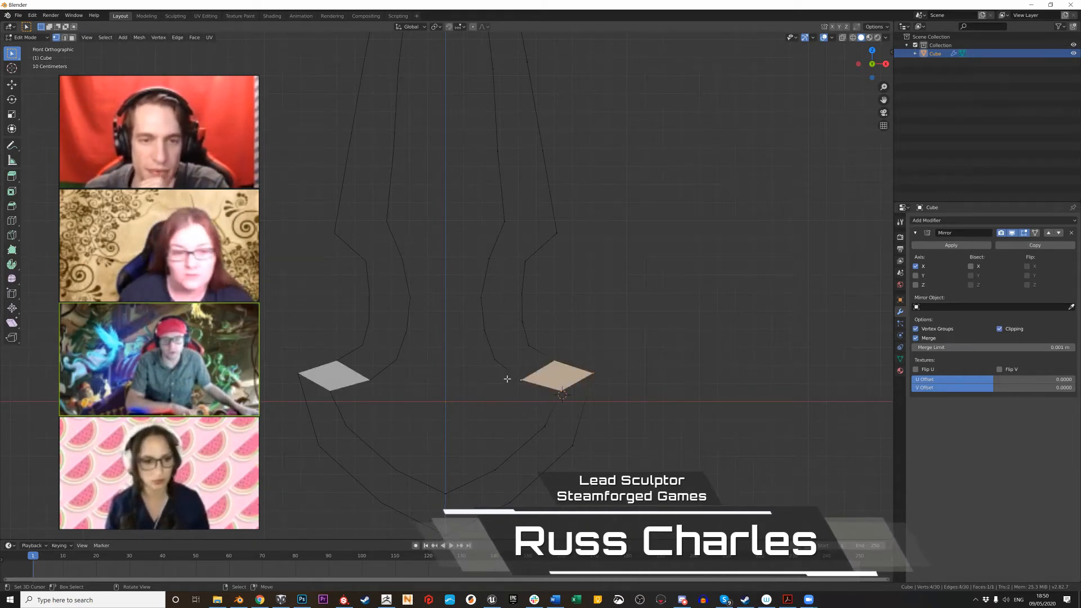
Select the new face's inner edge and fill successive faces between the two outlines, up around the notch and along the blade to its tip
left_click(523, 379)
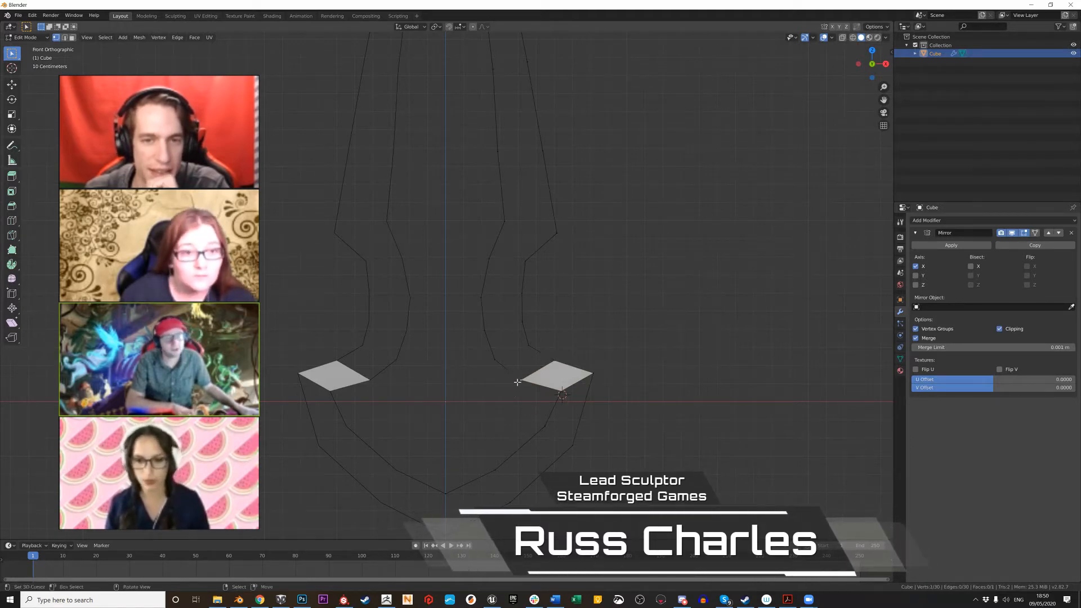
left_click(555, 359, "shift")
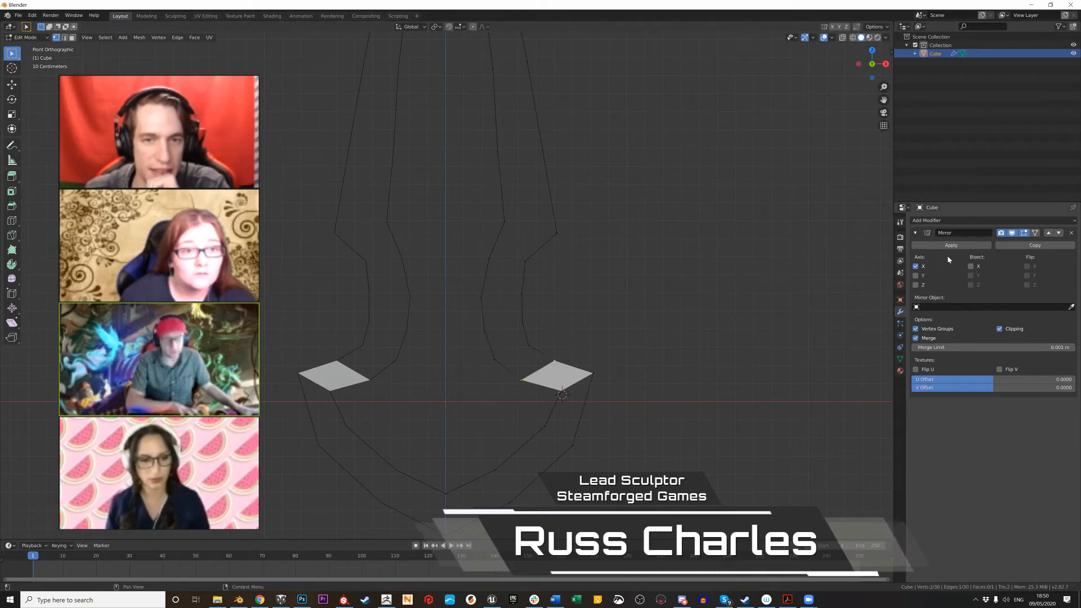
key("f")
key("f")
key("f")
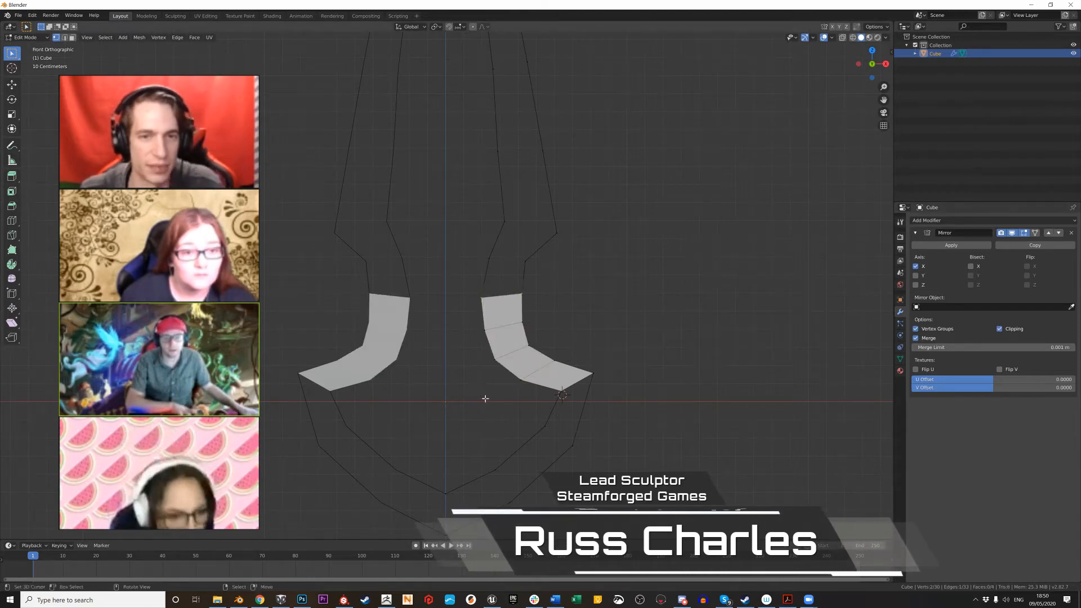
key("f")
key("f")
key("f")
key("f")
scroll(485, 394, "down", 4)
key("f")
key("f")
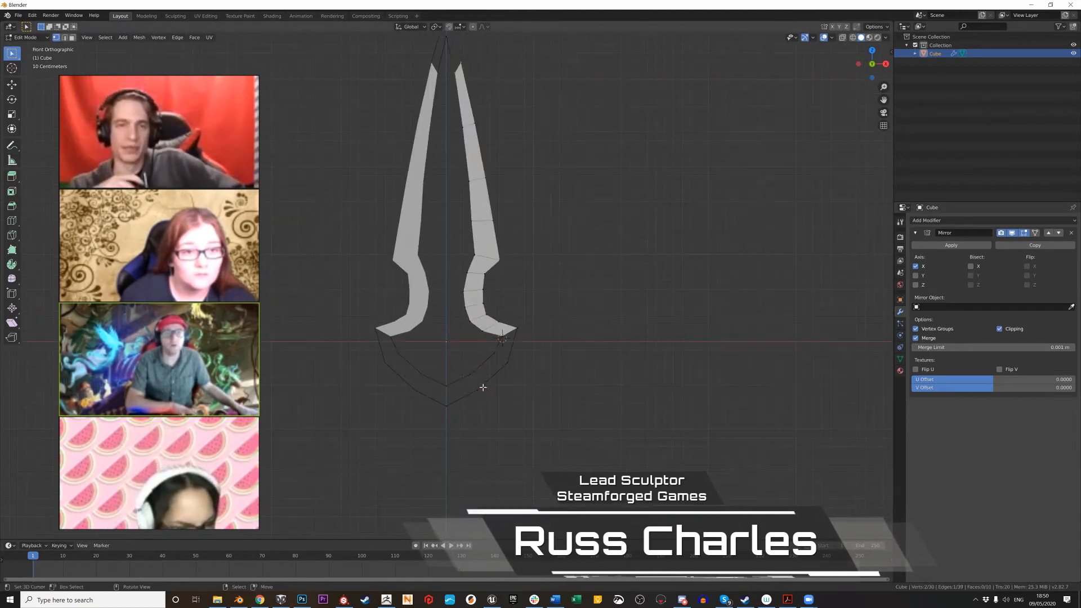
key("f")
scroll(483, 387, "down", 2)
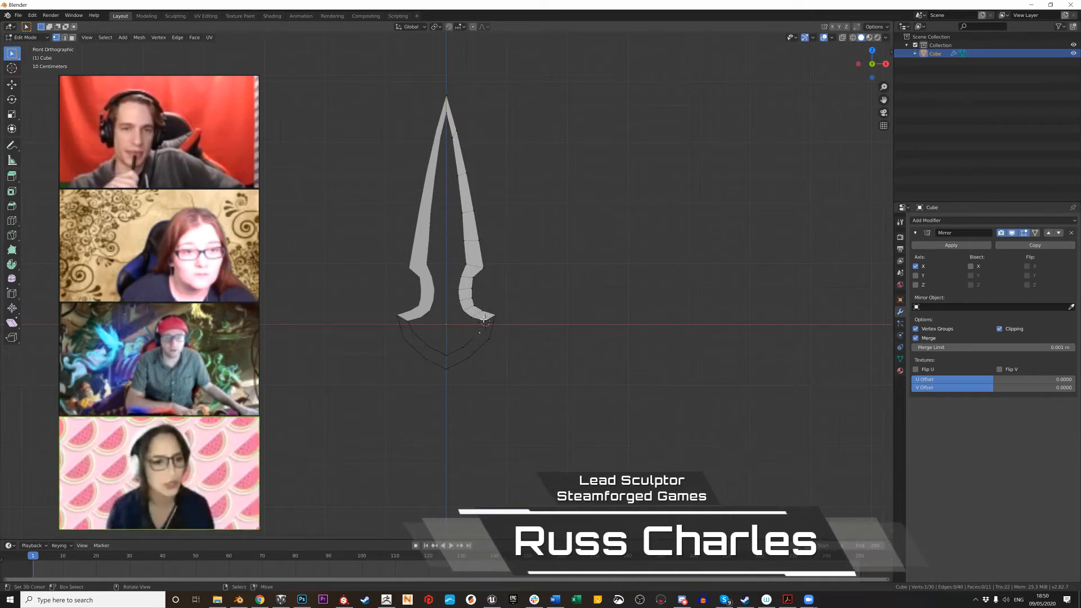
Fill the remaining faces between the outlines from the guard's outer tip down around the curved base to the mirror axis
key("f")
scroll(564, 388, "up", 3)
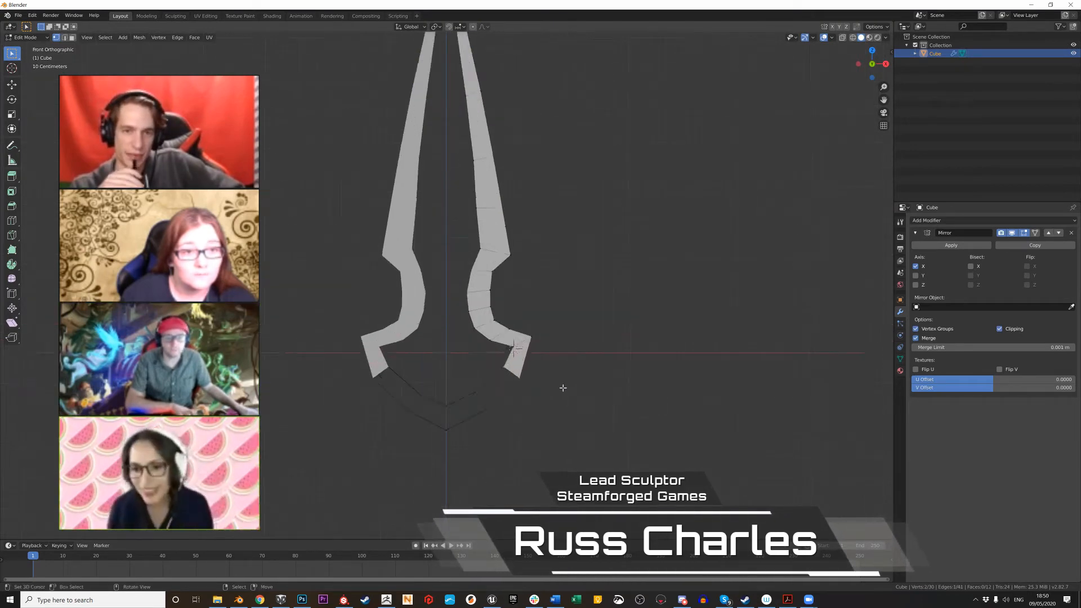
scroll(563, 388, "up", 3)
middle_click_drag(541, 471, 511, 338, "shift")
key("f")
key("f")
scroll(548, 309, "down", 6)
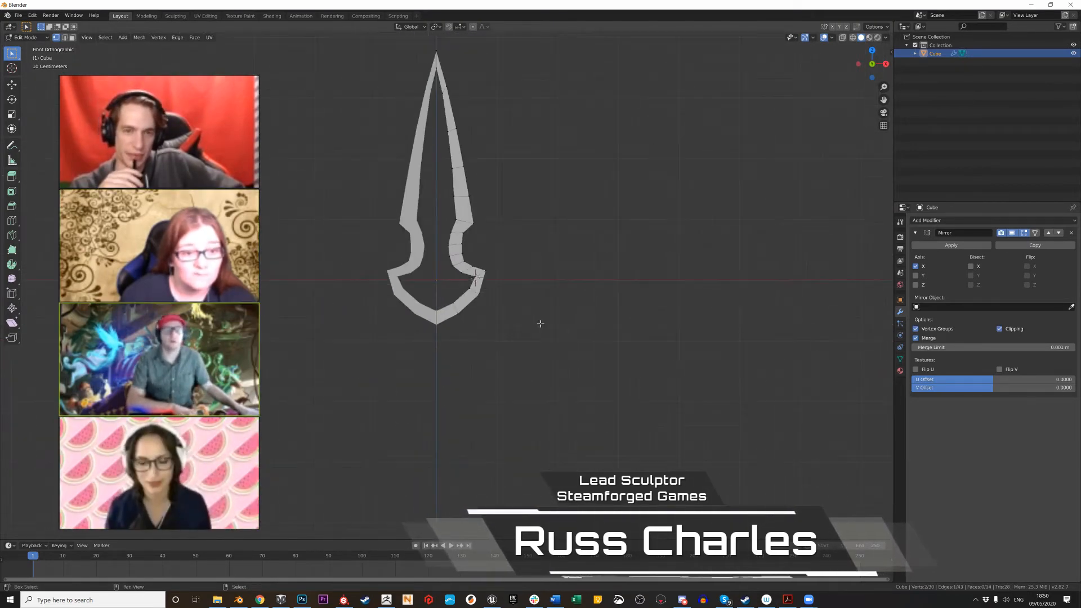
middle_click_drag(433, 138, 497, 228, "shift")
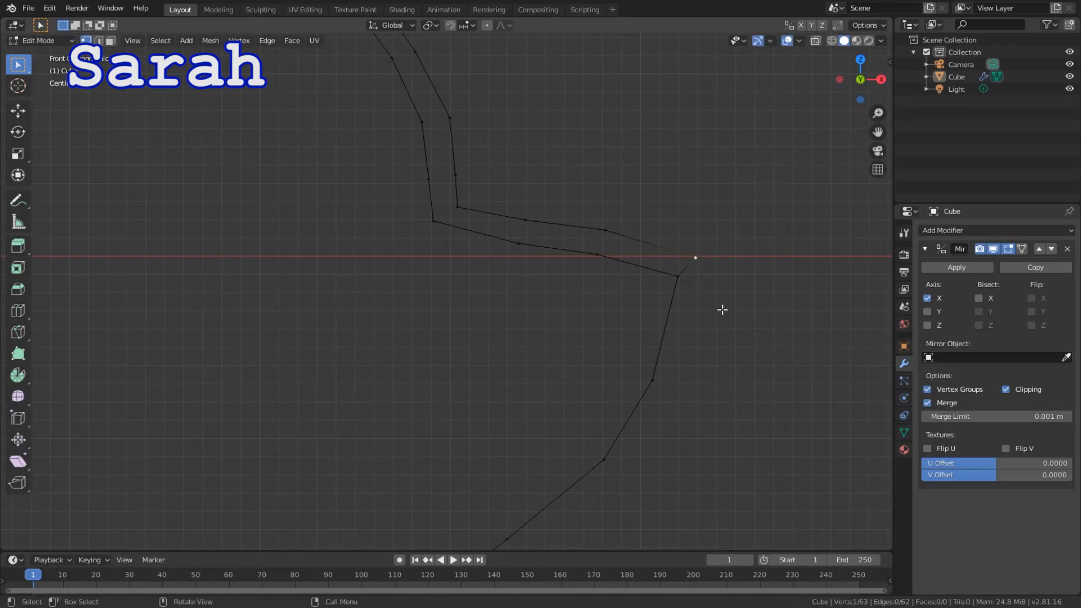
In the second dagger mesh, extrude the offset outline from the guard's outer tip down along the outside of the base curve
key("e")
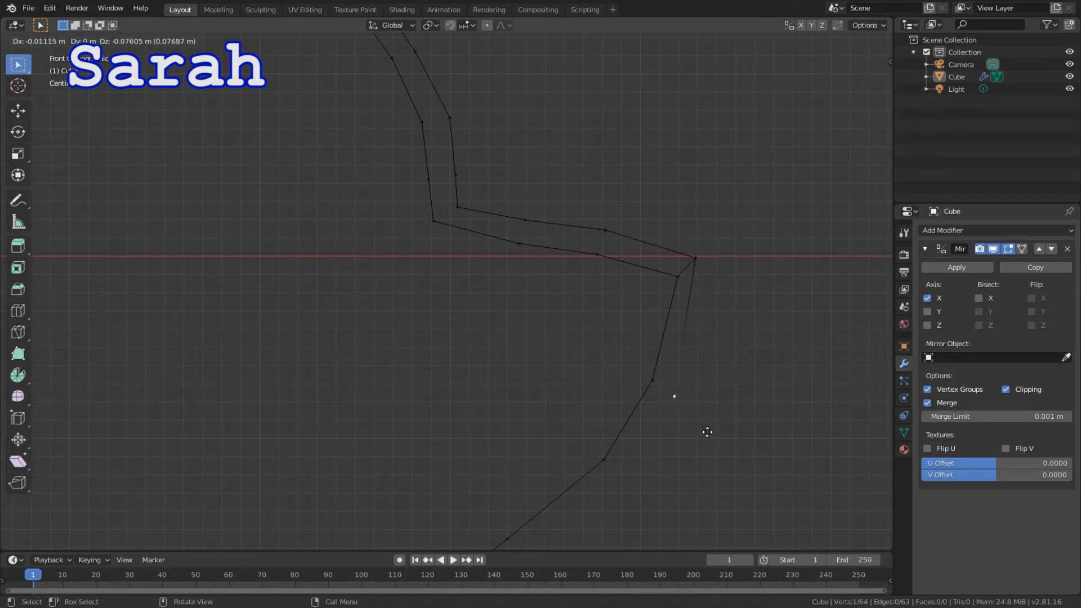
left_click(700, 418)
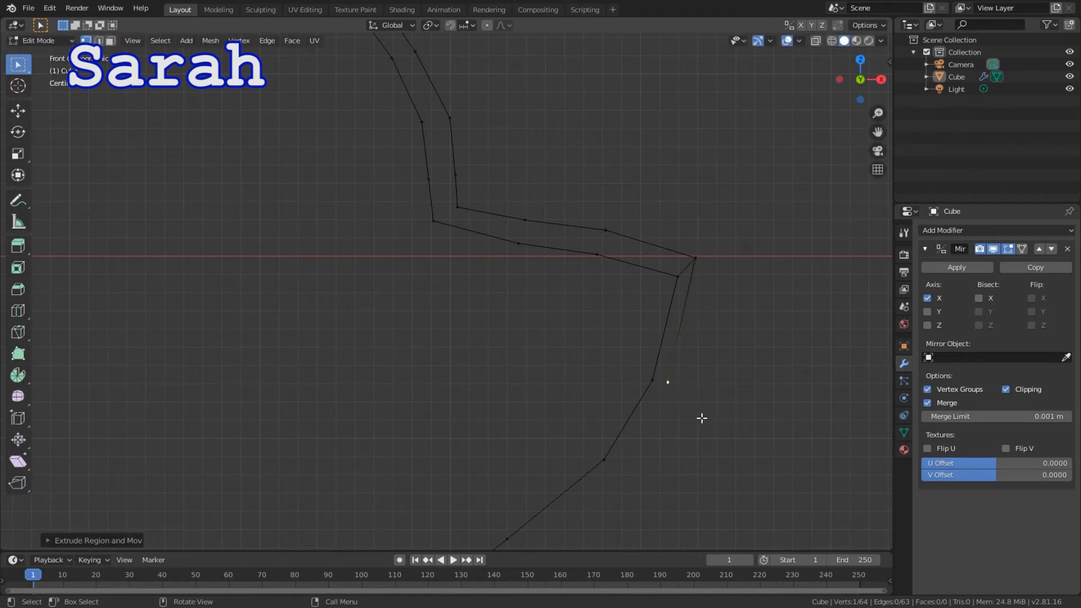
key("e")
left_click(649, 501)
middle_click_drag(686, 504, 749, 272, "shift")
key("e")
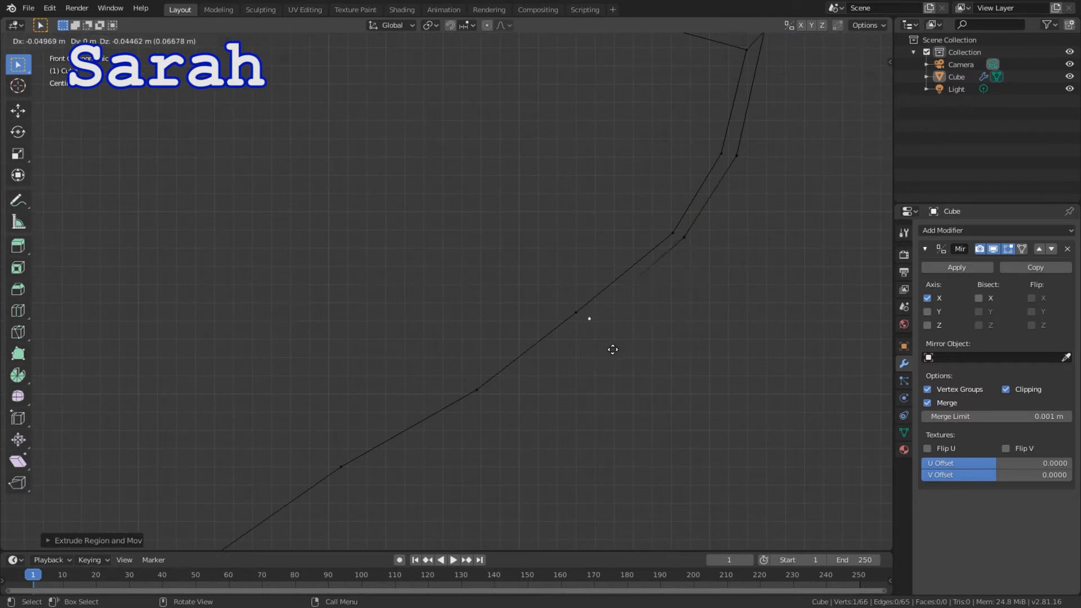
Extrude the outer outline's end vertex repeatedly so it runs parallel to the inner outline down the lower curve of the right half
left_click(609, 352)
key("e")
left_click(495, 449)
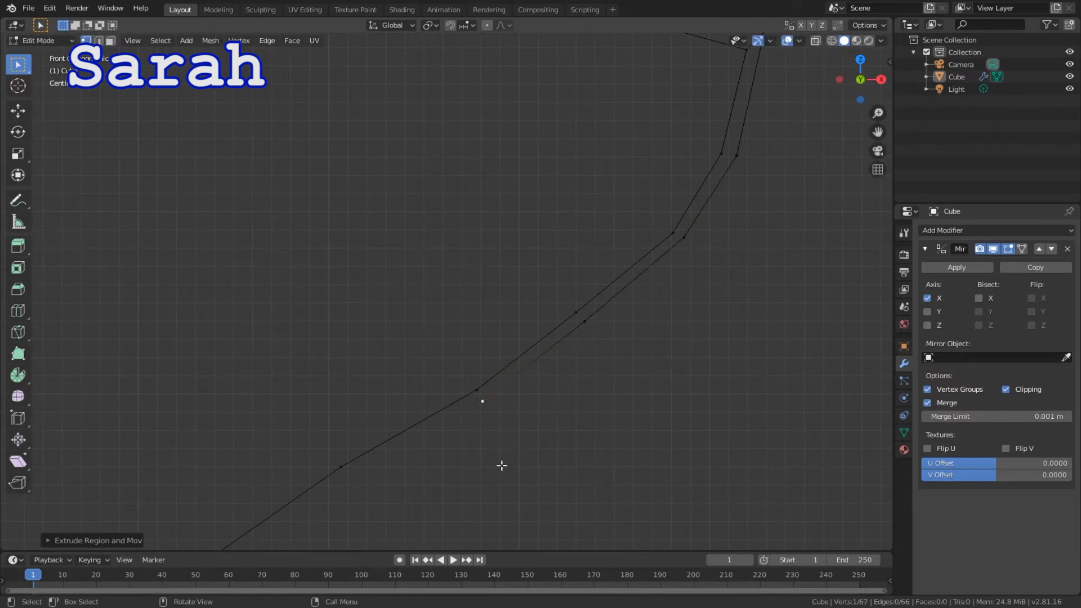
middle_click_drag(500, 463, 700, 283, "shift")
key("e")
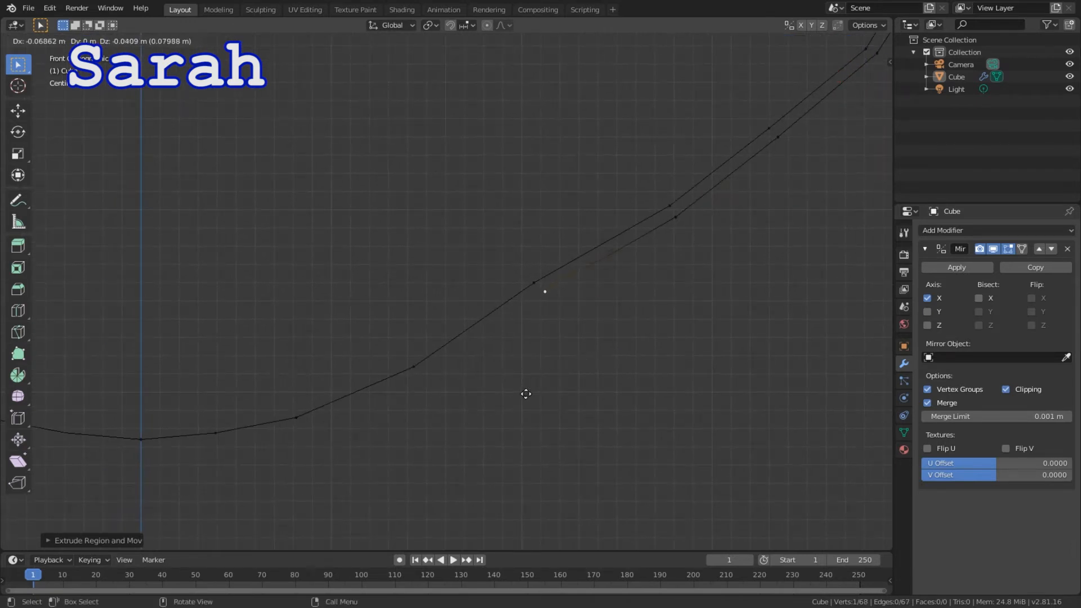
left_click(521, 395)
key("e")
left_click(386, 495)
key("e")
left_click(261, 546)
Extrude the last outer outline vertices along the bottom curve and close the outline on the centre line
middle_click_drag(336, 505, 661, 342, "shift")
key("e")
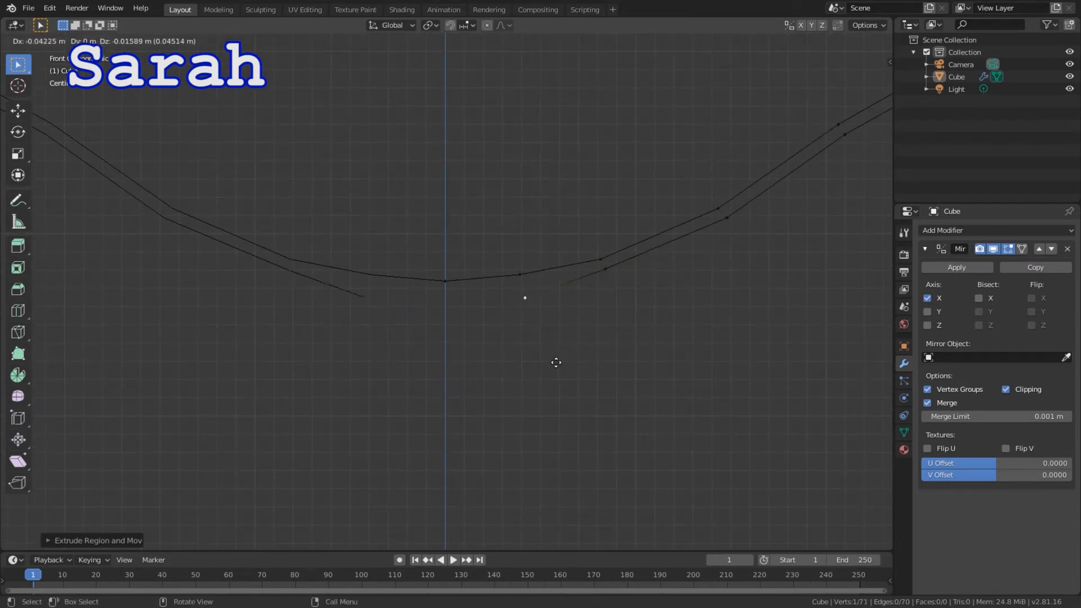
left_click(553, 351)
key("e")
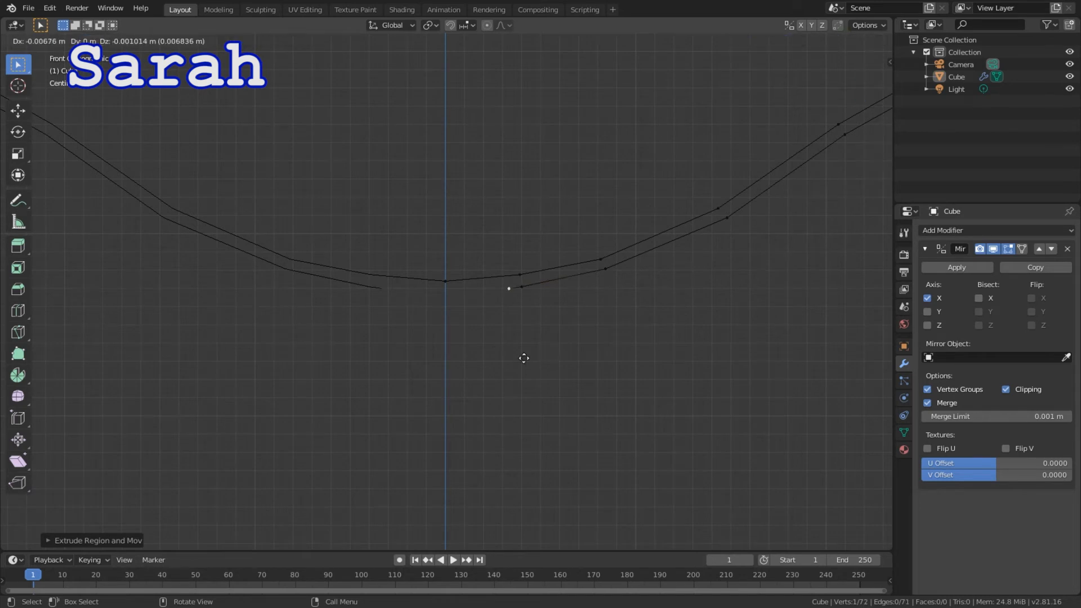
left_click(456, 363)
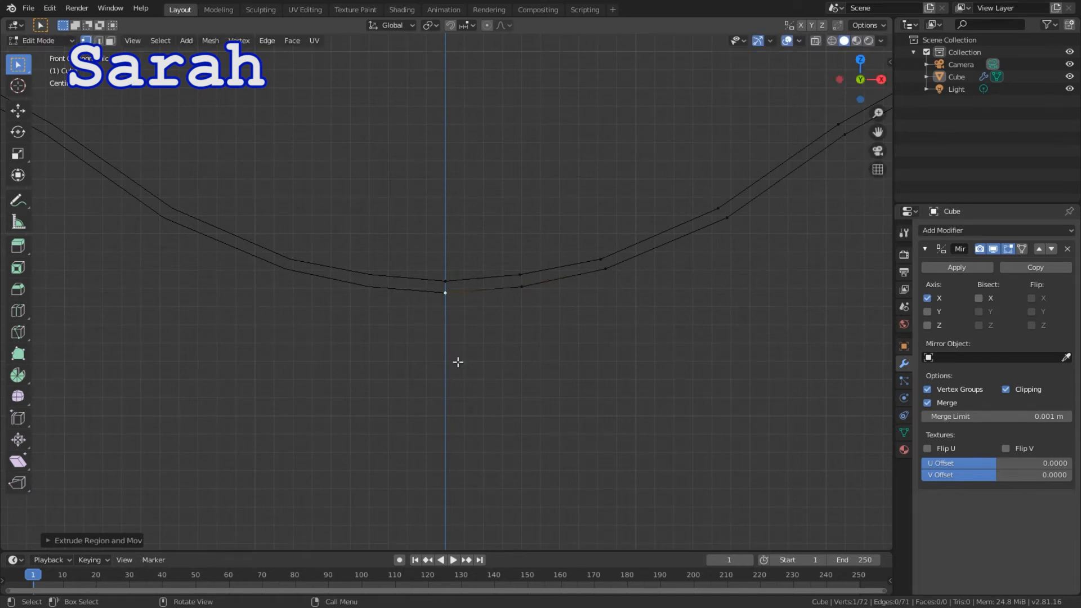
Fill the first two segments beside the centre line with faces between the inner and outer outlines
scroll(564, 333, "down", 2)
middle_click_drag(564, 333, 558, 365, "shift")
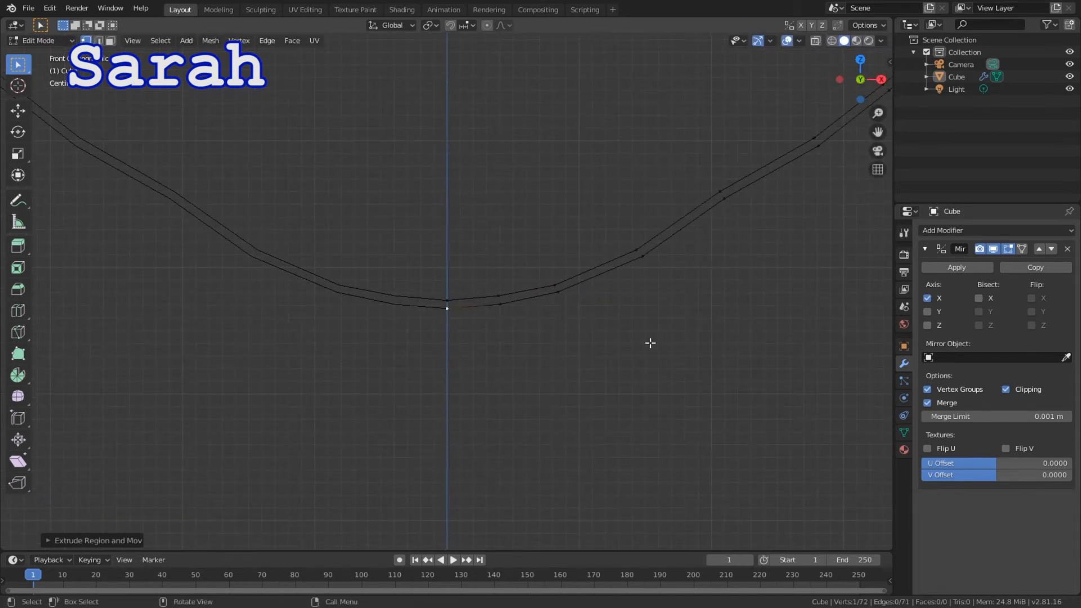
left_click_drag(435, 259, 523, 346)
key("f")
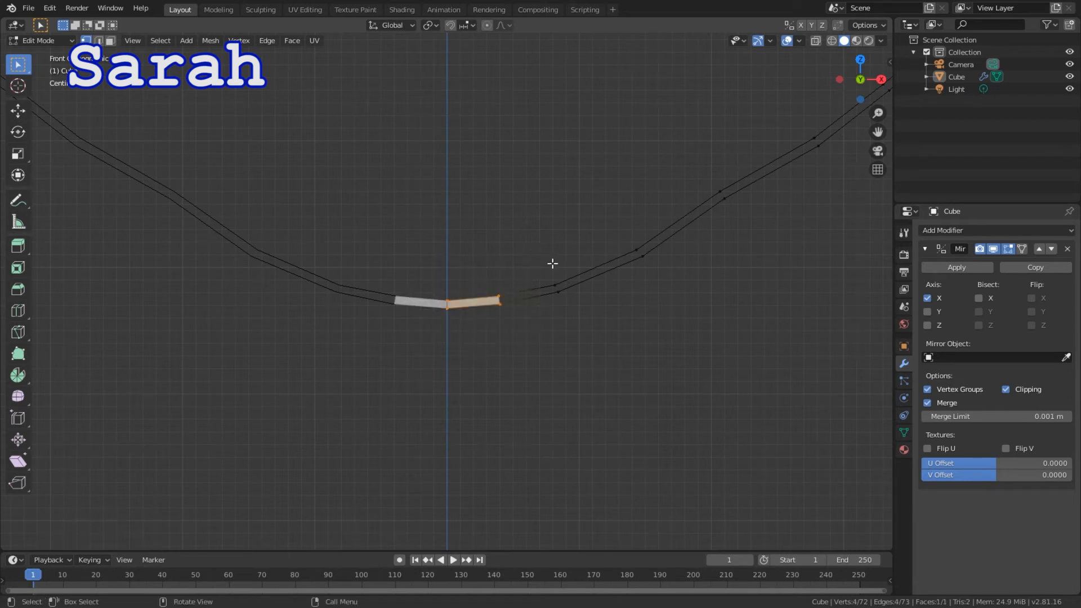
left_click_drag(562, 248, 496, 356)
key("f")
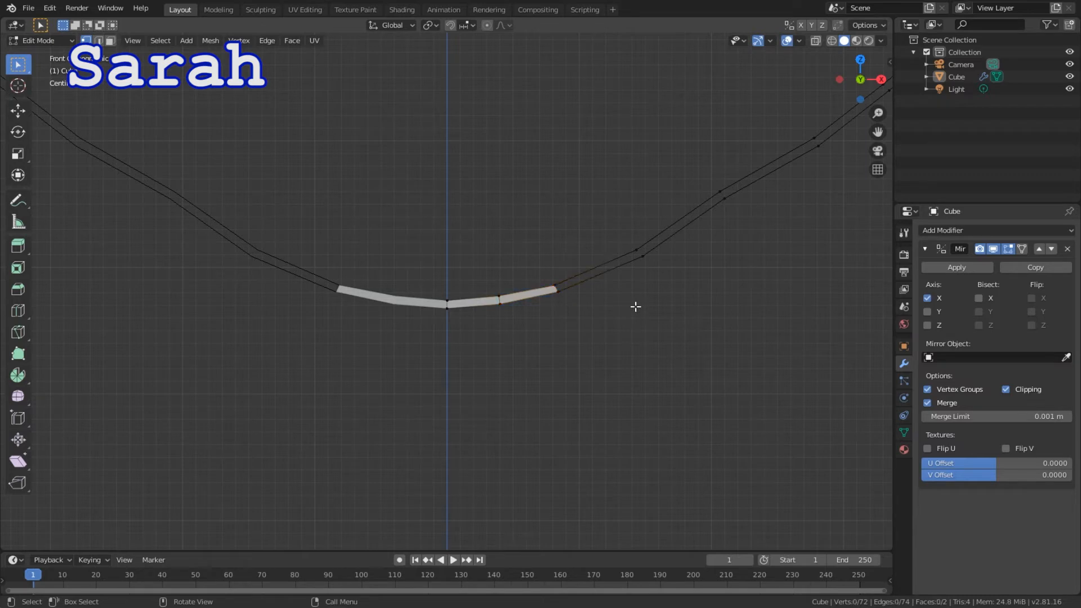
Fill the third and fourth segments between the inner and outer outlines, working outward from the centre line
key("c")
mouse_move(635, 246)
left_mouse_down()
mouse_move(558, 290)
mouse_move(602, 289)
left_mouse_up()
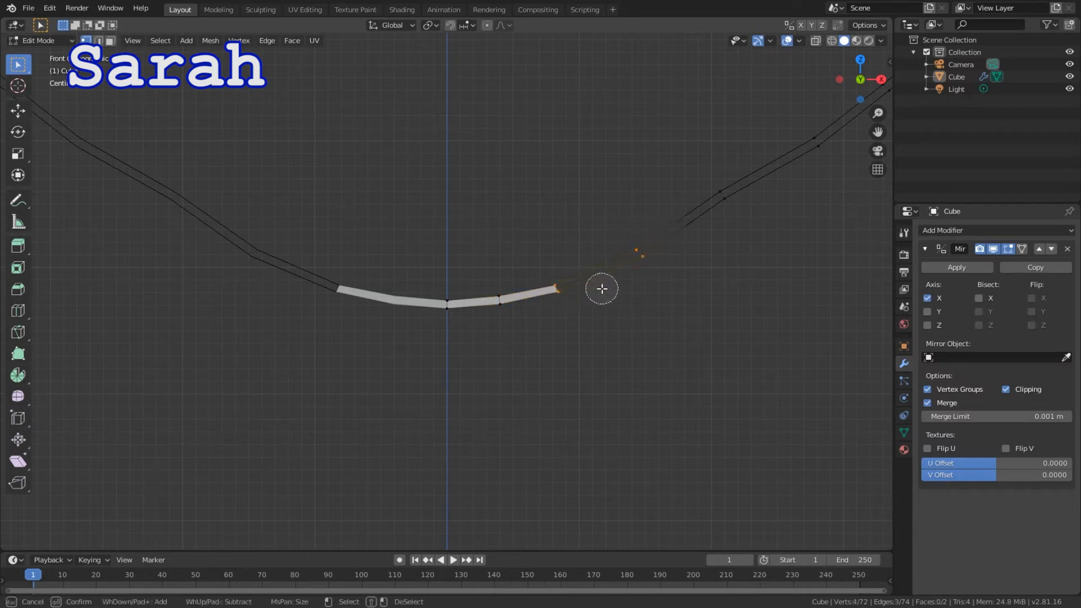
key("Escape")
key("v")
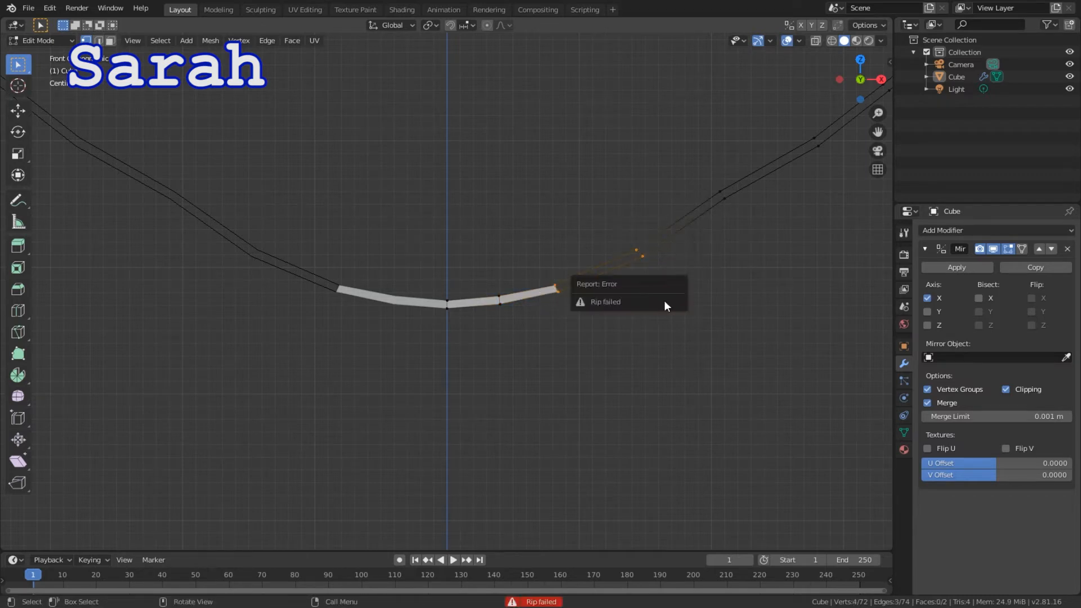
key("f")
middle_click_drag(706, 299, 519, 449, "shift")
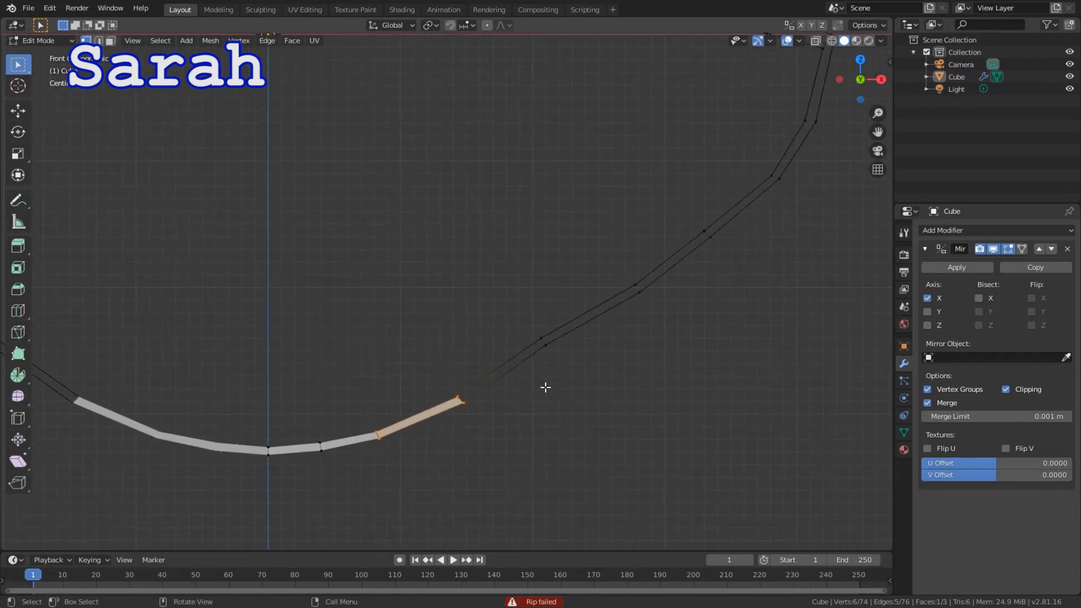
key("c")
left_click_drag(474, 395, 461, 402)
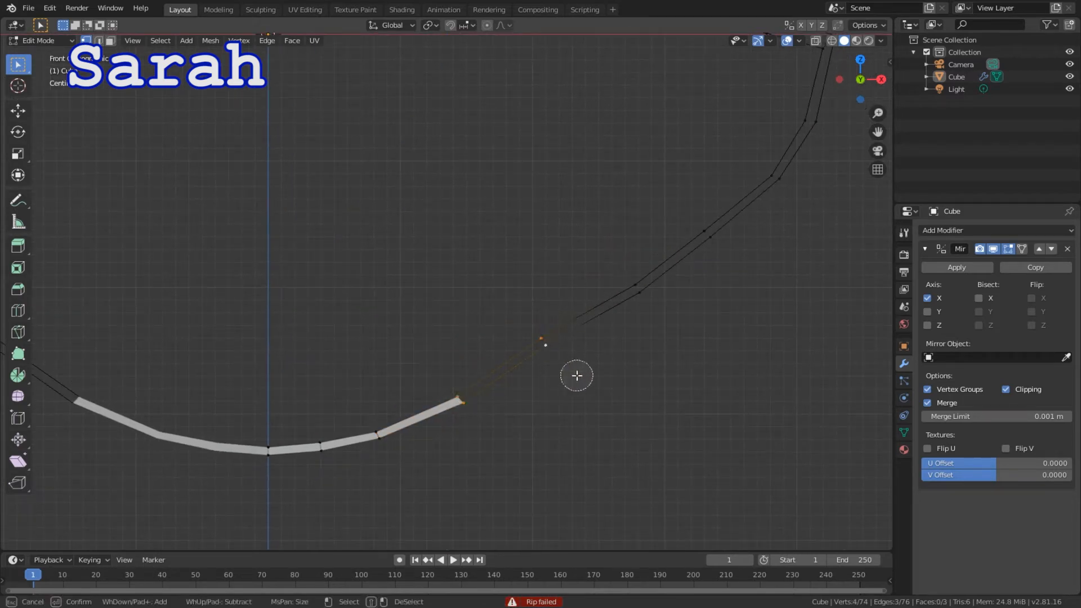
key("Escape")
key("f")
Select the four vertices bounding the fifth open segment between the outlines and try to rip them
scroll(651, 369, "up", 2)
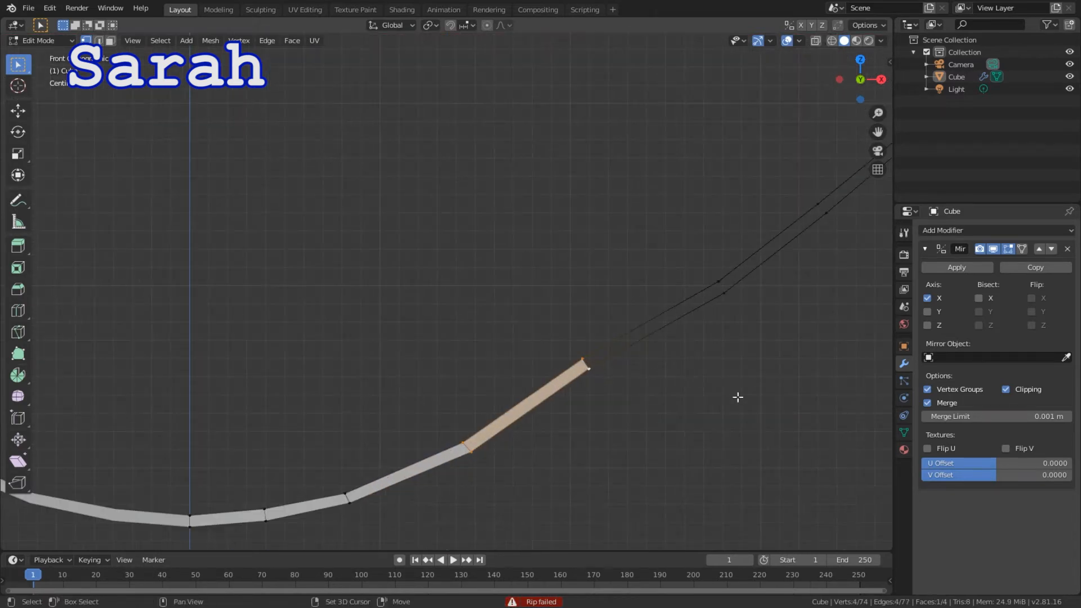
middle_click_drag(662, 355, 538, 343, "shift")
key("c")
left_click(593, 277)
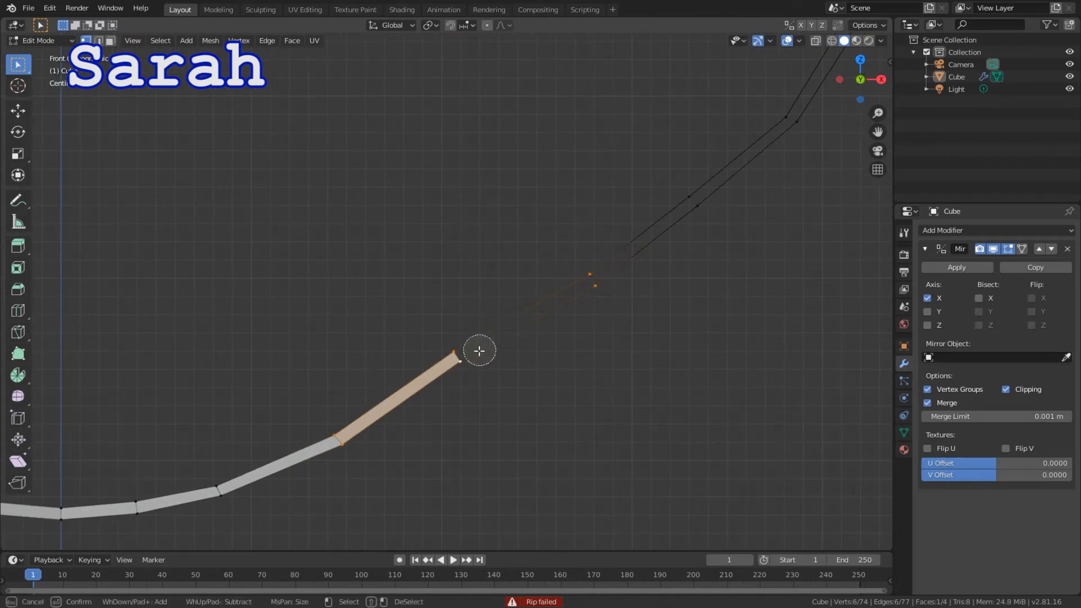
key("Escape")
left_click(596, 306)
left_click_drag(592, 248, 487, 364)
key("c")
left_click(459, 358)
left_click(593, 289)
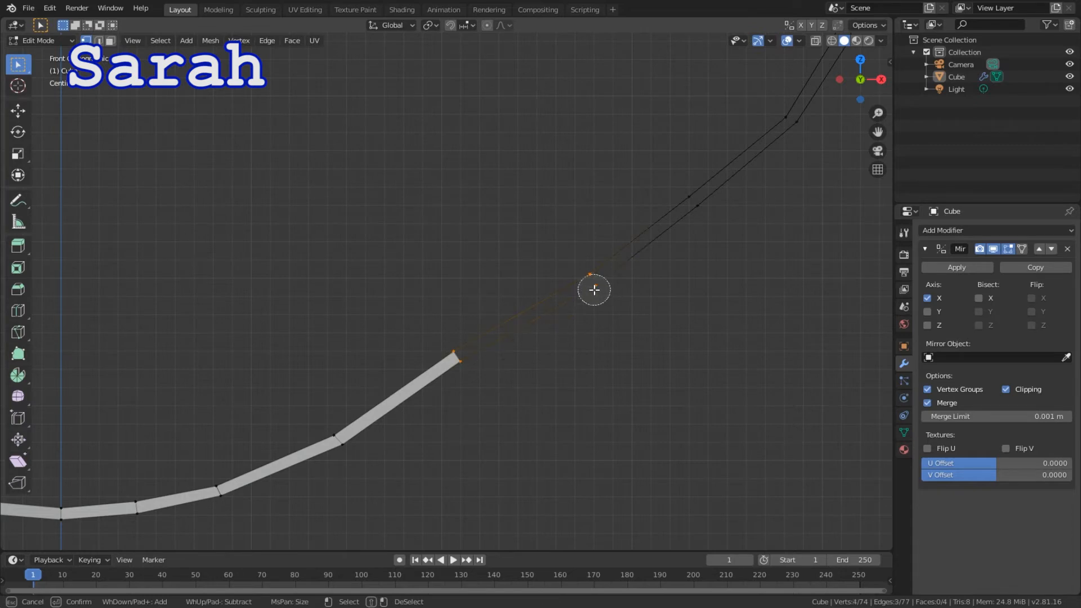
key("Escape")
key("v")
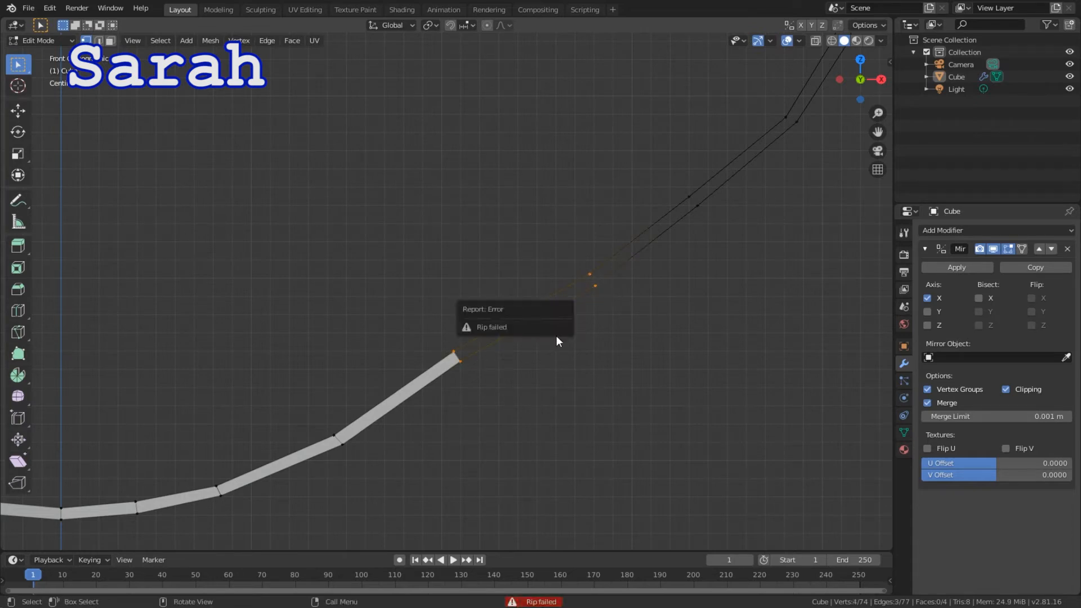
left_click(633, 355)
left_click_drag(559, 248, 598, 270)
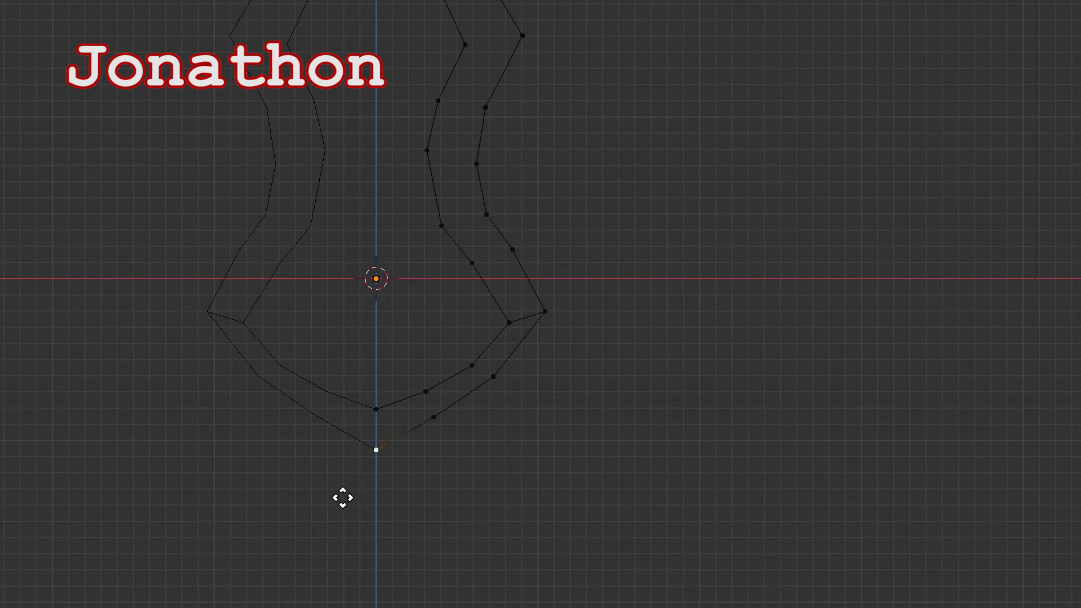
Place the outer outline's last extruded vertex on the centre line at the bottom tip of the shape
left_click(342, 487)
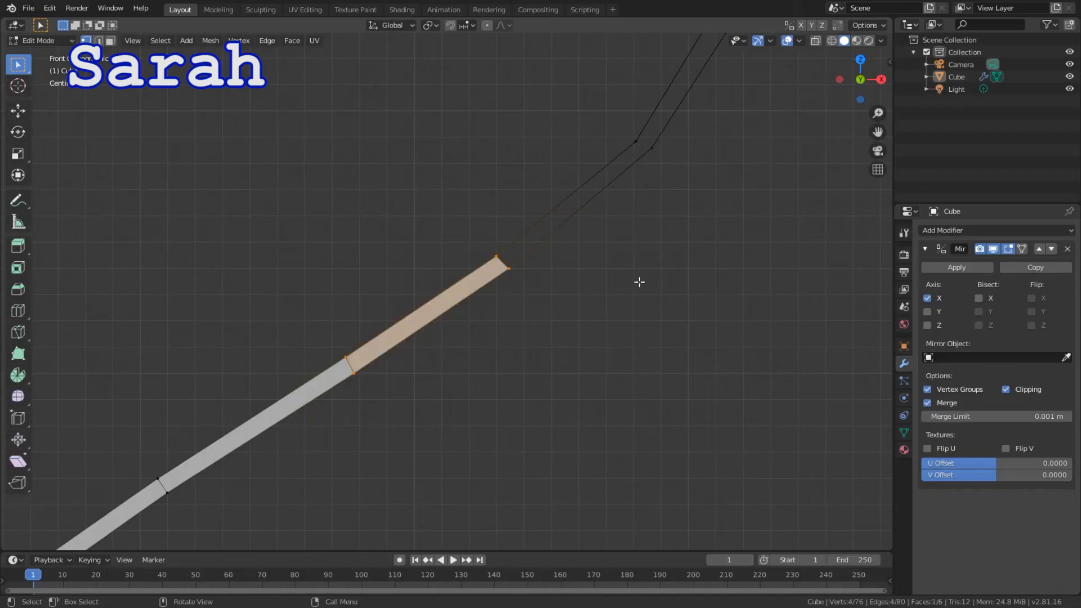
Move the selected face at the end of the filled border strip and return to the front view
key("g")
left_click(518, 367)
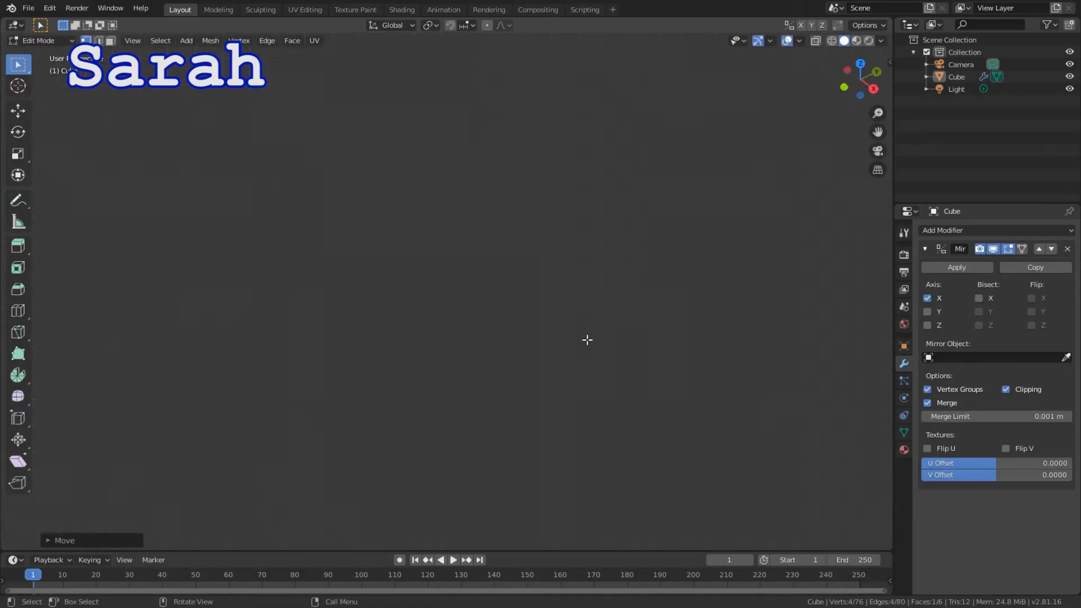
scroll(587, 338, "down", 8)
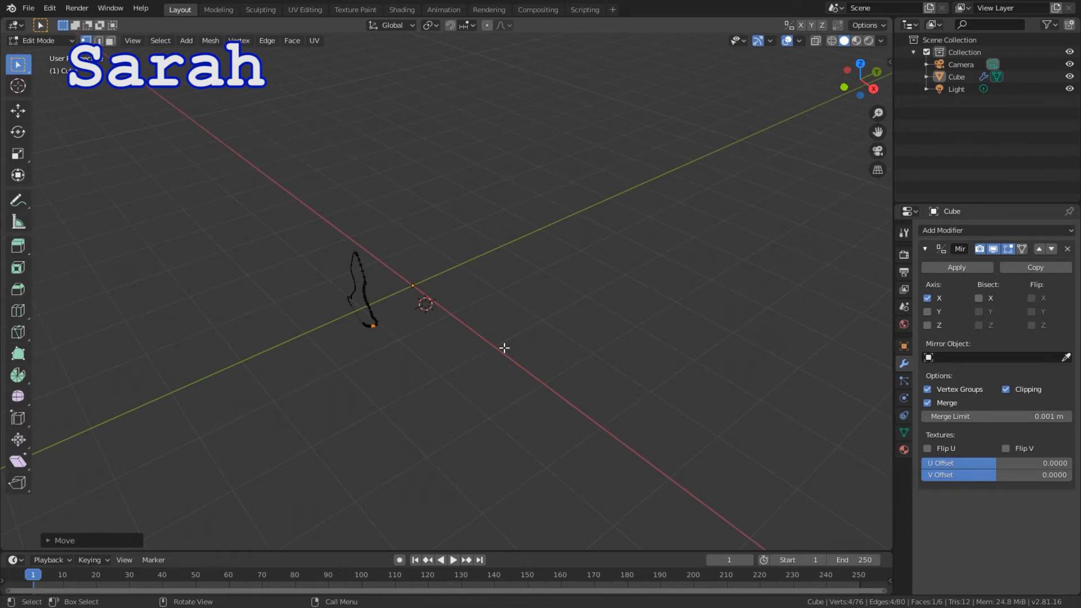
key("KP_1")
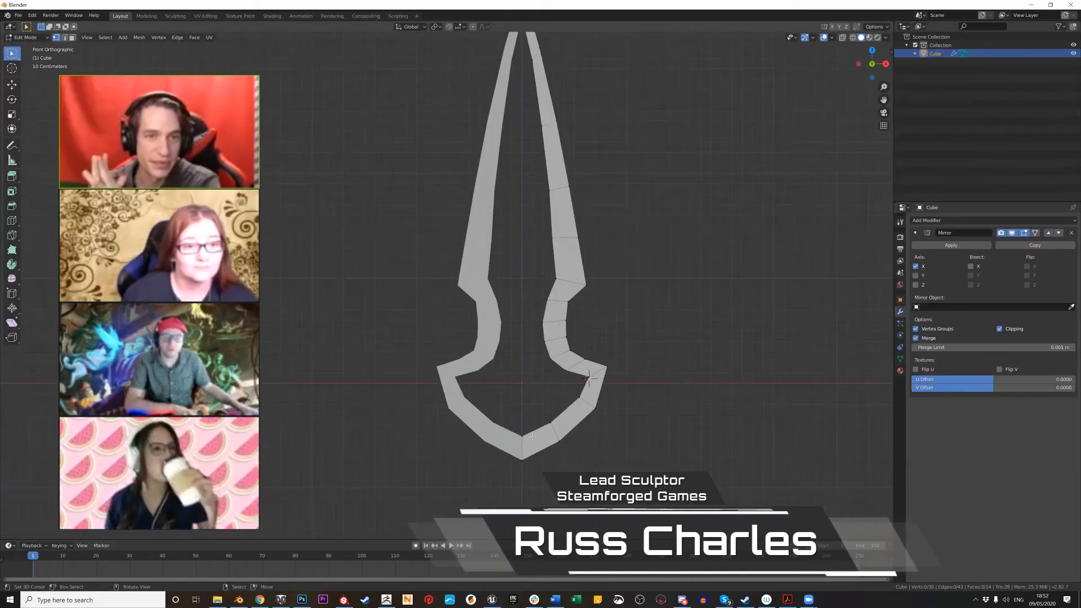
Extrude the inner edge vertices of the blade's right half along X to the centre line to fill most of the interior
scroll(505, 218, "down", 2)
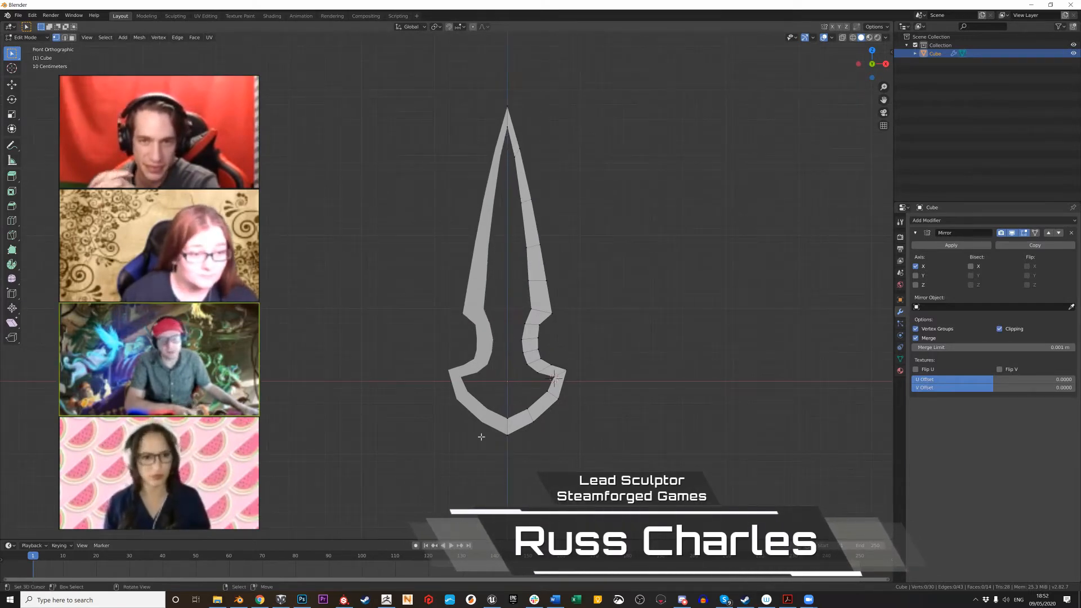
scroll(496, 419, "up", 1)
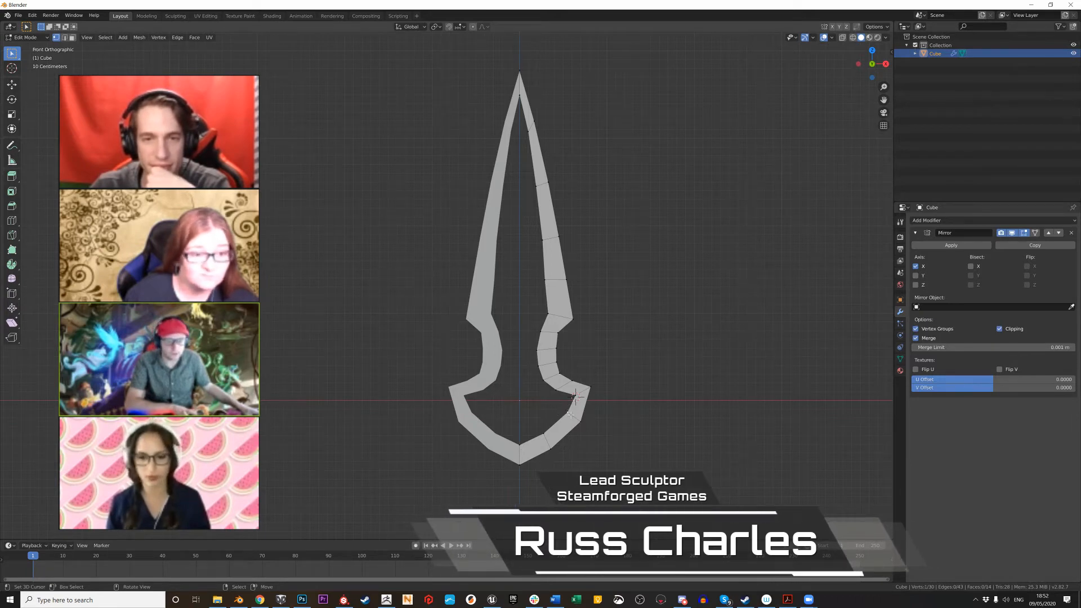
right_click(557, 390, "shift")
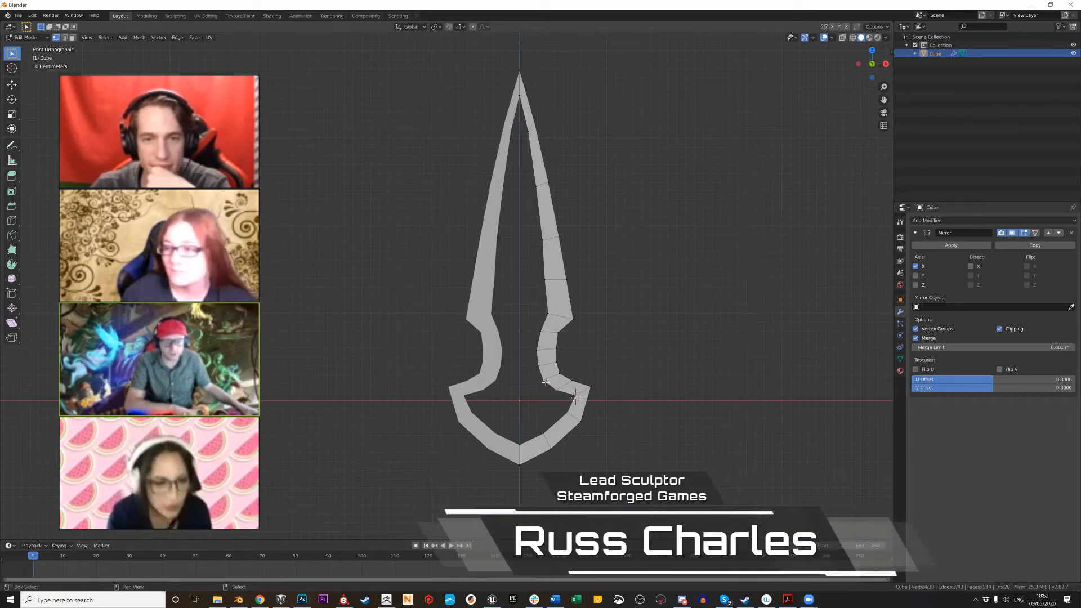
right_click(543, 380, "shift")
right_click(538, 367, "shift")
right_click(536, 350, "shift")
right_click(540, 332, "shift")
right_click(548, 315, "shift")
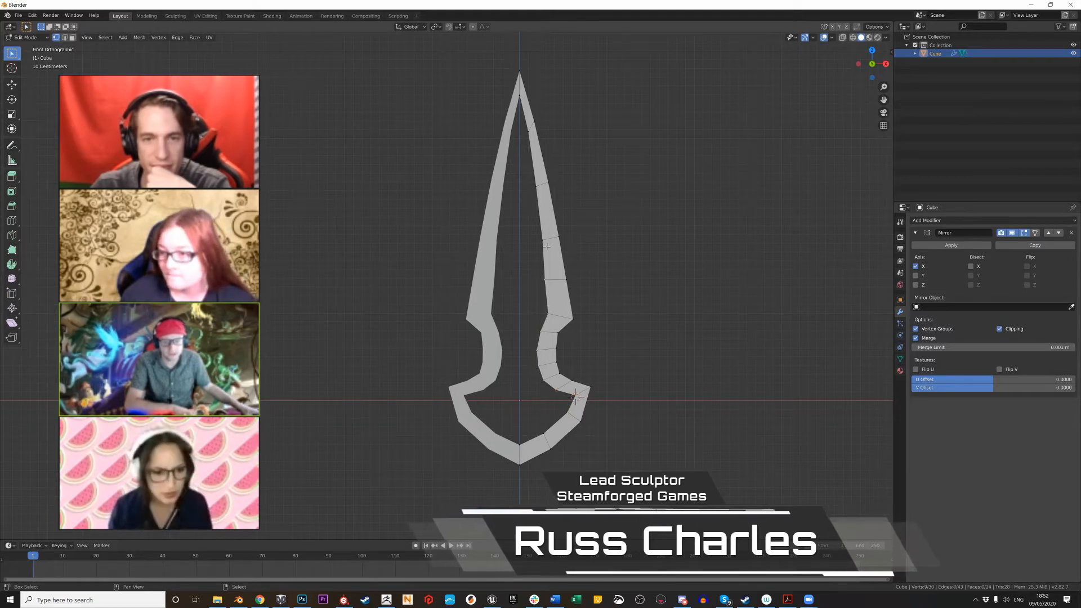
right_click(536, 186, "shift")
right_click(529, 131, "shift")
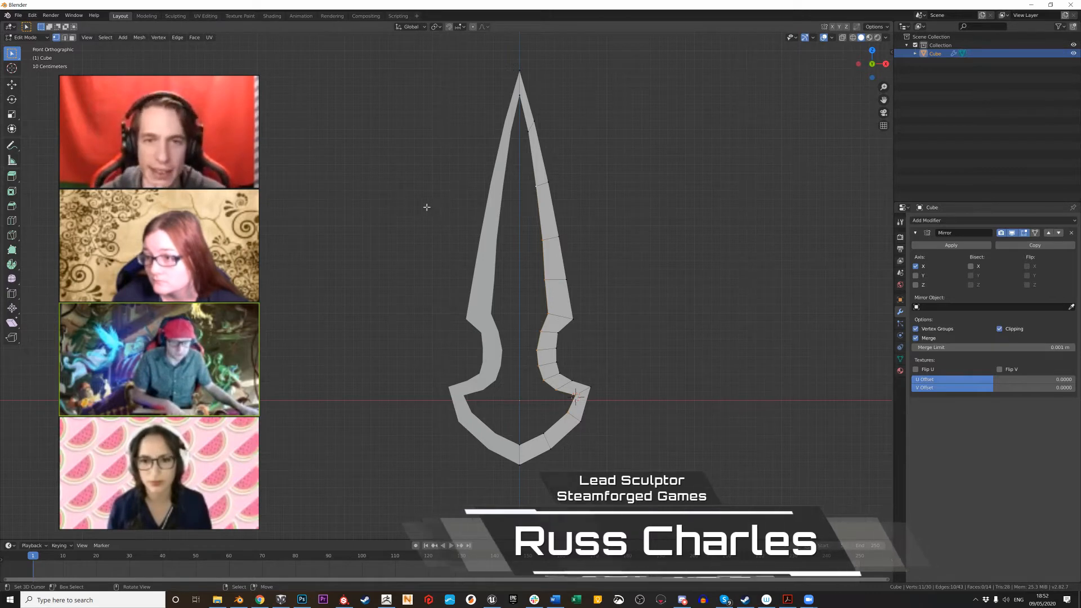
key("e")
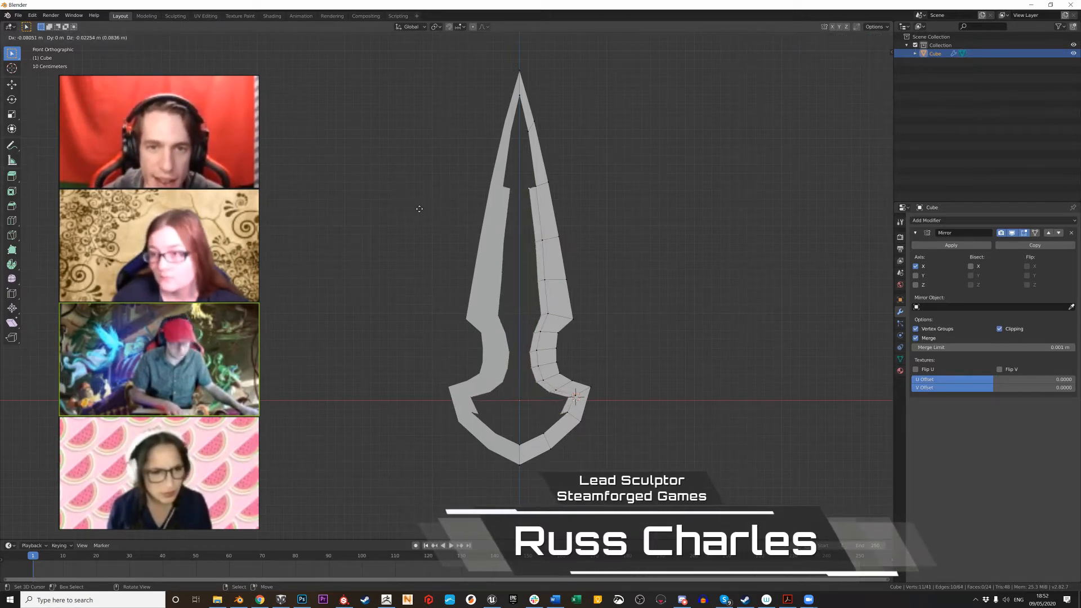
key("x")
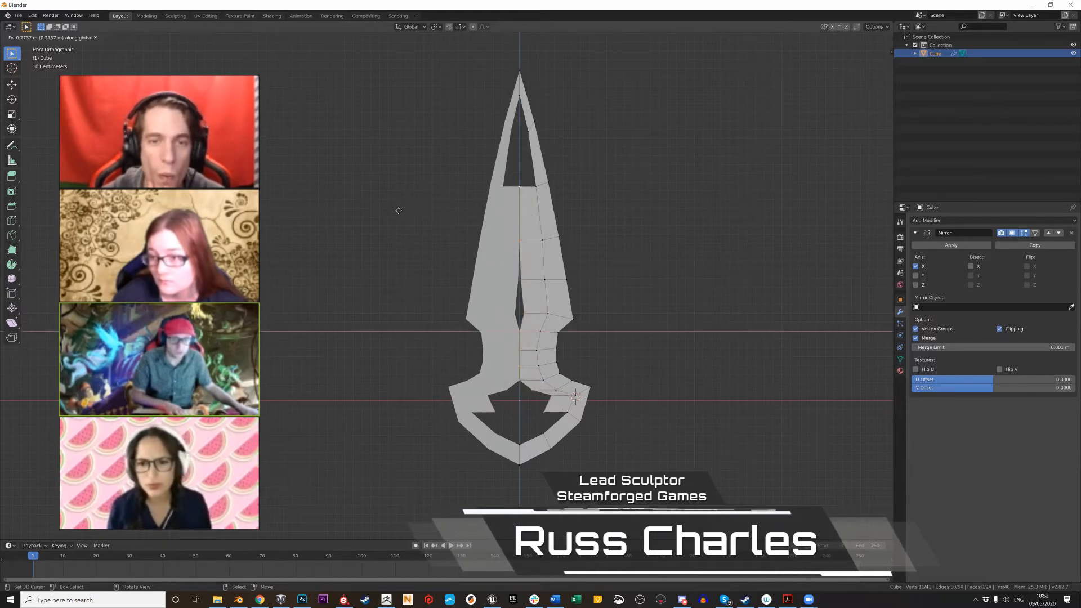
key("Escape")
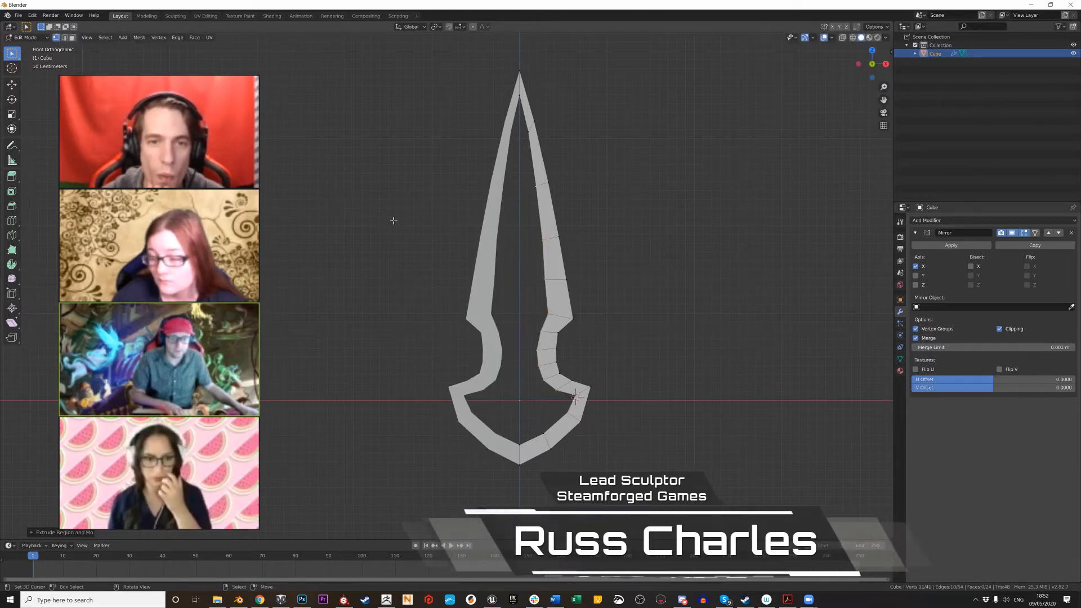
key("g")
key("x")
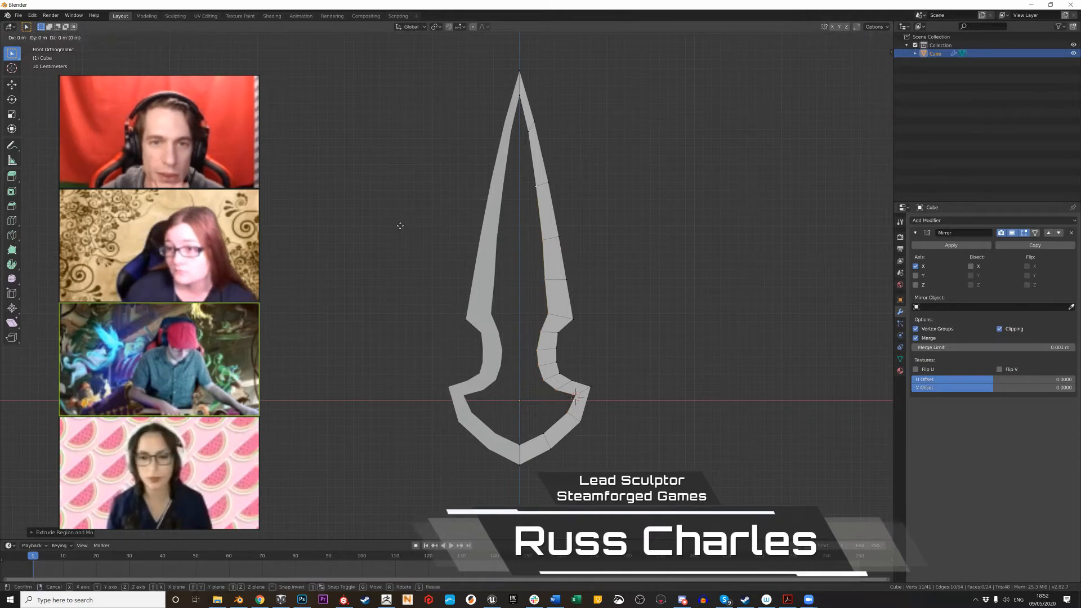
left_click(327, 210)
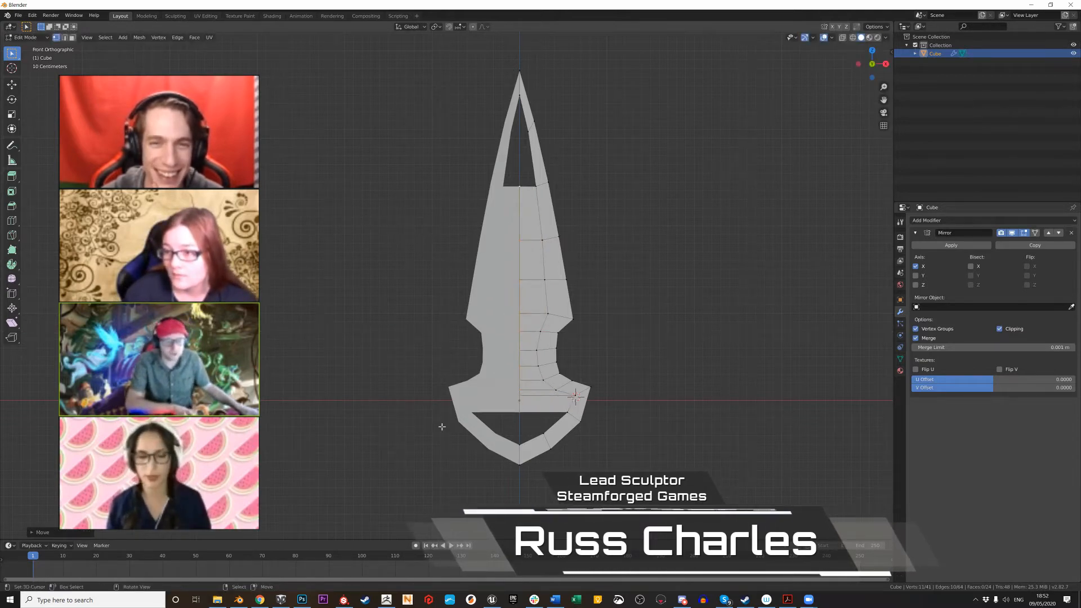
Fill the remaining opening near the blade's bottom tip with a face
scroll(442, 427, "up", 2)
middle_click_drag(485, 498, 432, 344, "shift")
right_click(499, 312)
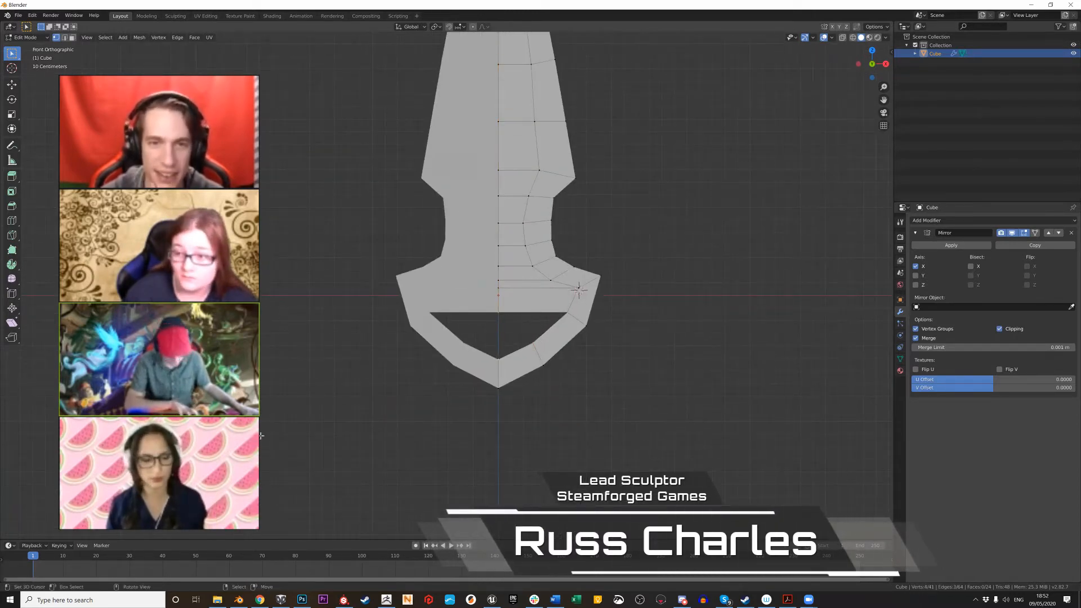
key("f")
Fill the remaining opening below the blade's upper point with a face from its bounding vertices
middle_click_drag(362, 408, 354, 605, "shift")
right_click(491, 185)
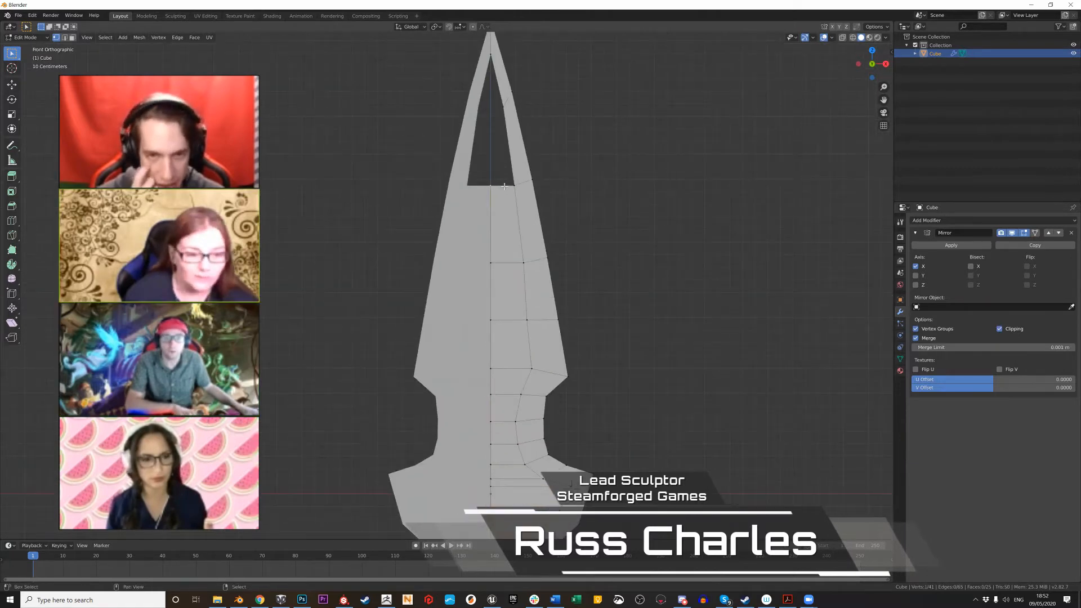
right_click(512, 185, "shift")
right_click(502, 106, "shift")
right_click(504, 56, "shift")
key("f")
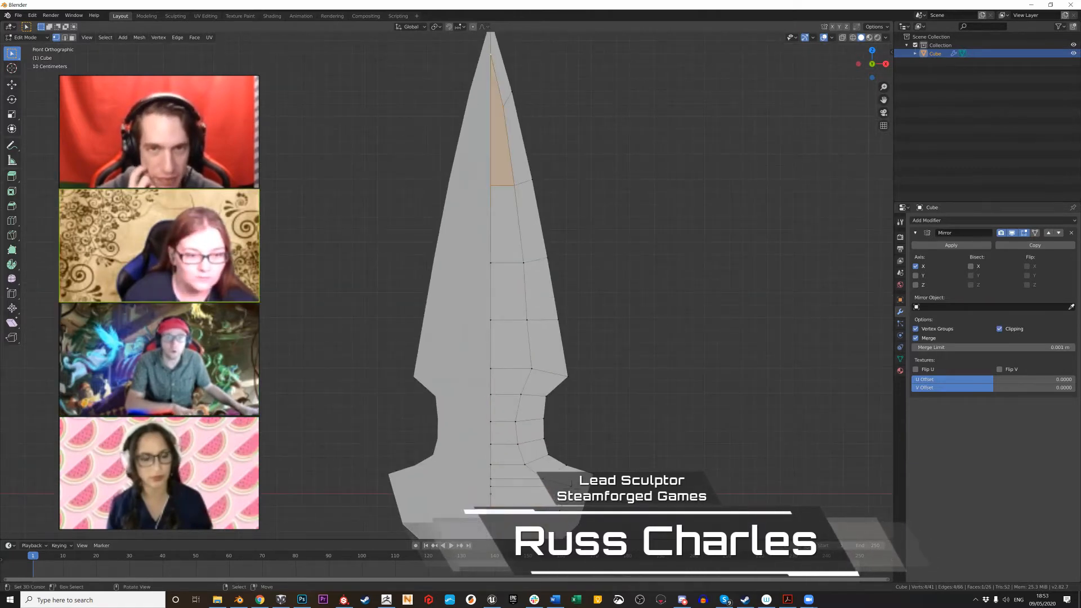
scroll(433, 495, "down", 2)
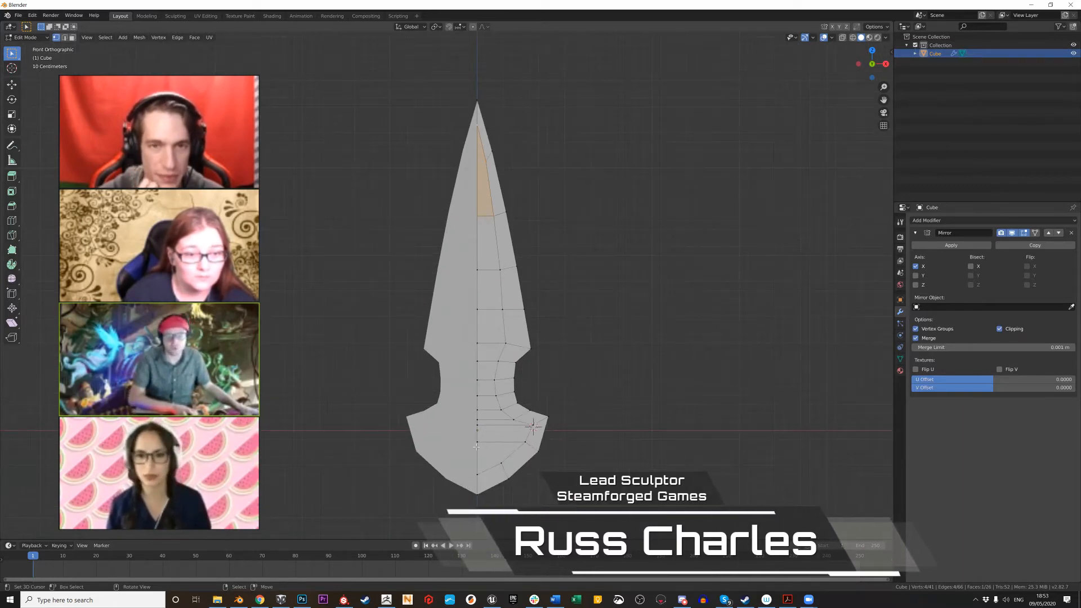
Examine the filled blade mesh from several angles, from its upper point down to the bottom tip
middle_click_drag(379, 256, 396, 294)
scroll(385, 286, "down", 2)
mouse_move(397, 331)
middle_mouse_down()
mouse_move(376, 326)
mouse_move(408, 317)
middle_mouse_up()
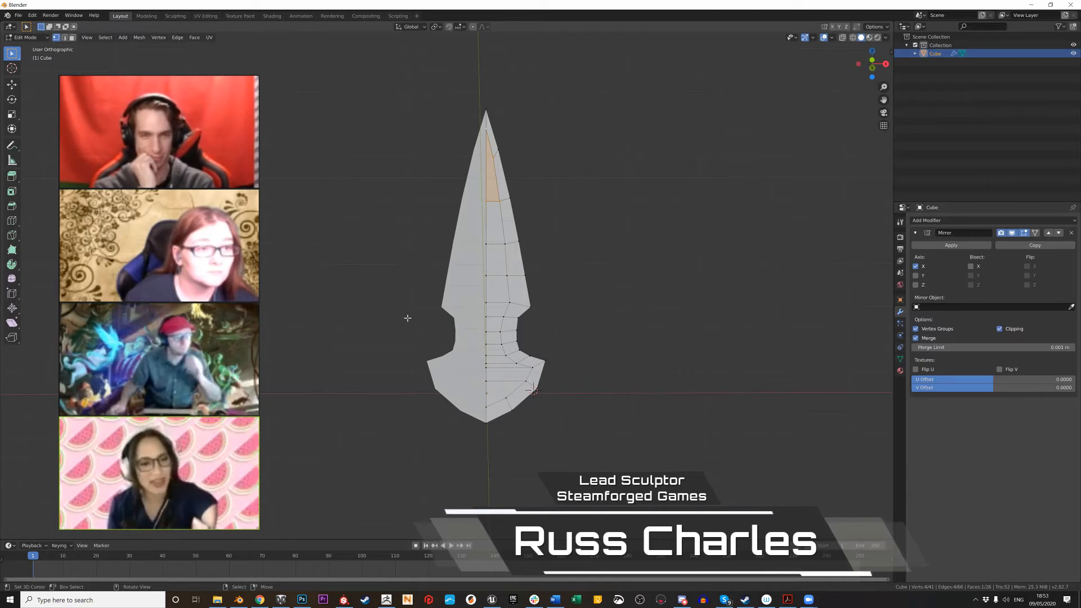
scroll(408, 318, "up", 1)
scroll(408, 318, "up", 2)
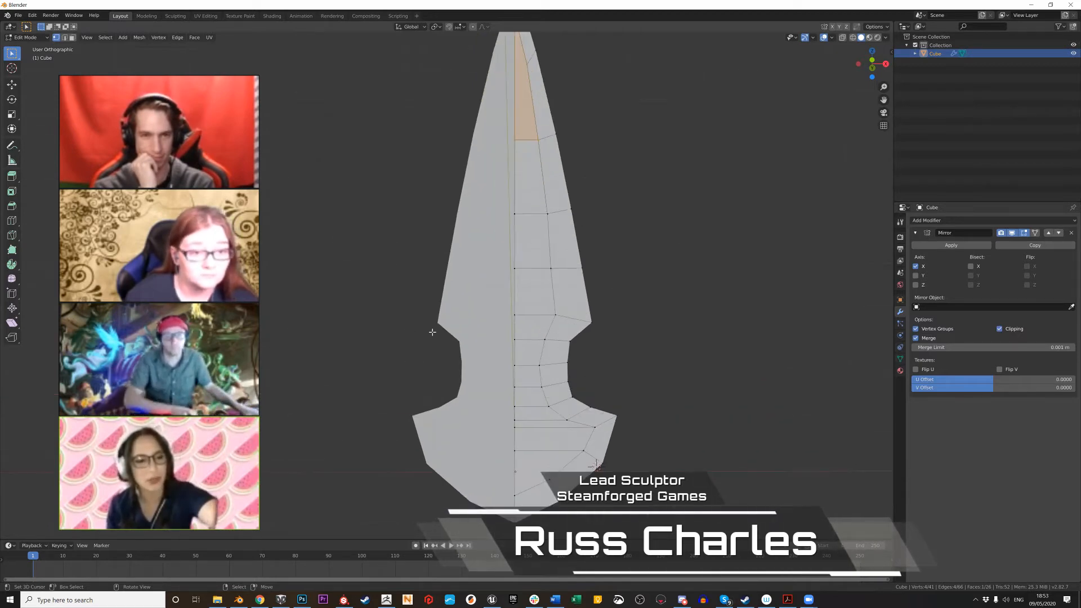
middle_click_drag(433, 332, 438, 358)
scroll(462, 307, "down", 3)
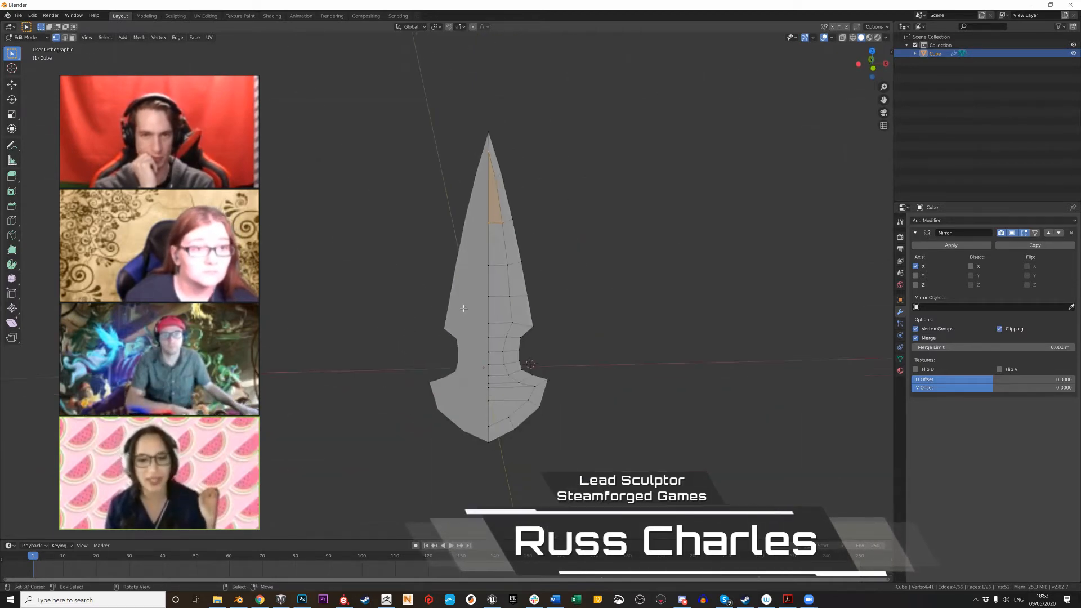
middle_click_drag(463, 307, 462, 316, "shift")
scroll(487, 270, "up", 1)
middle_click_drag(483, 167, 471, 164)
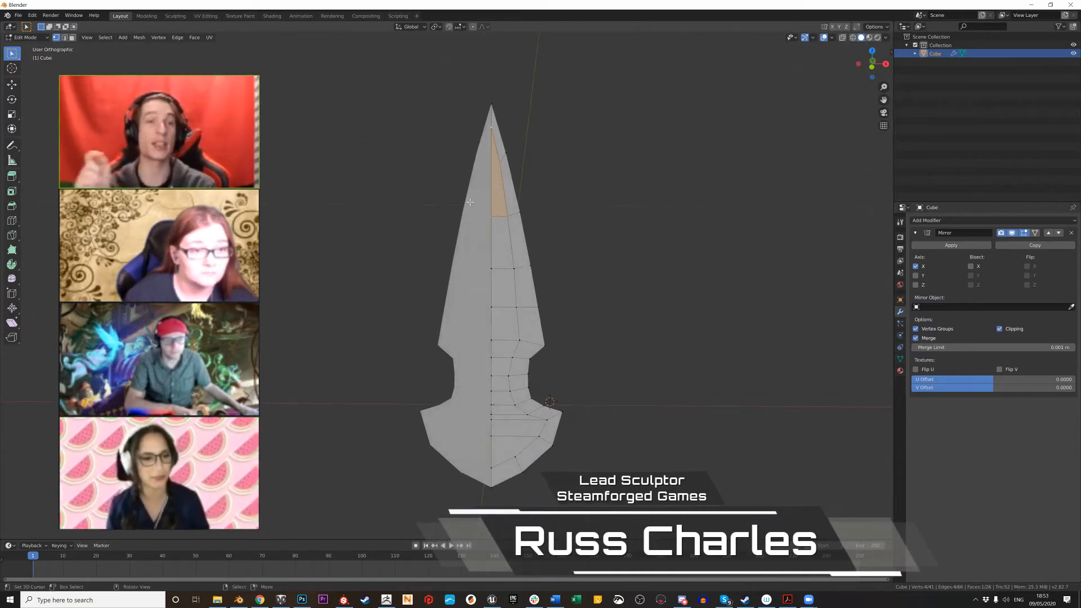
scroll(444, 227, "up", 1)
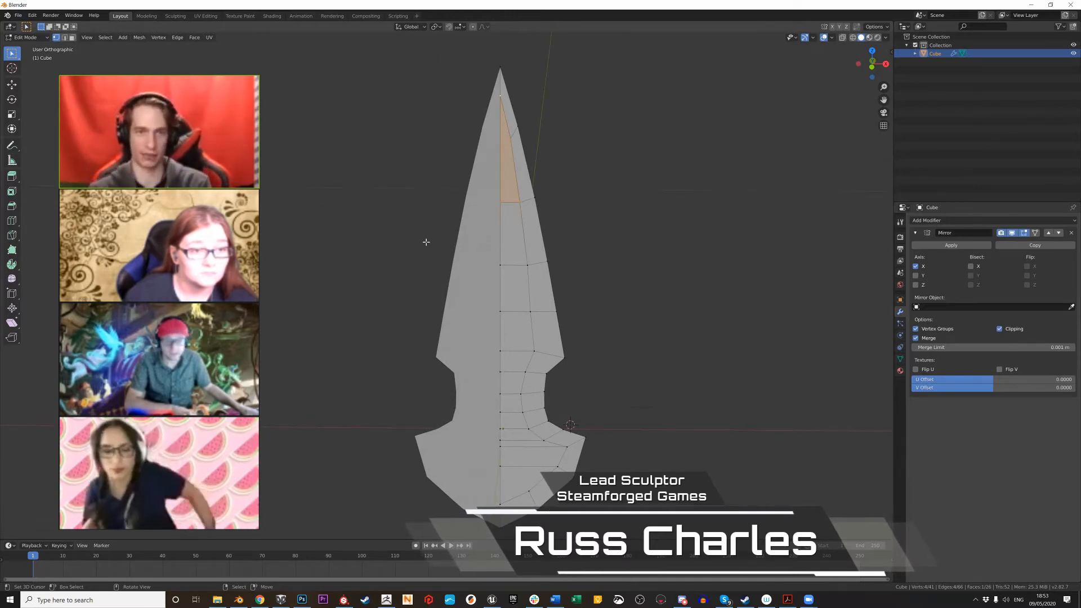
middle_click_drag(431, 239, 437, 260, "shift")
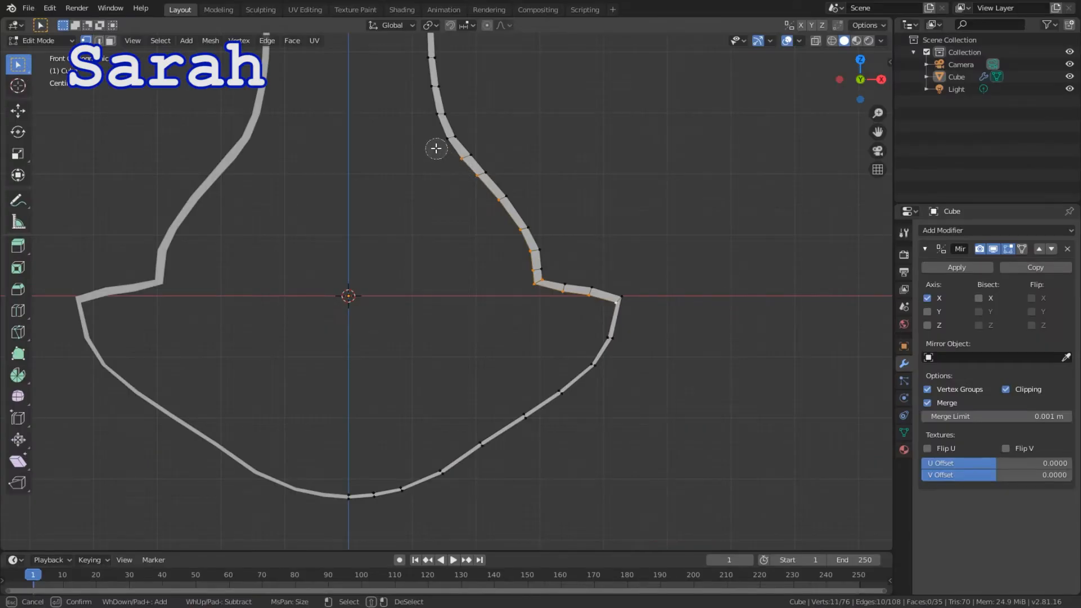
Extend the circle selection of inner edge vertices up the curved right side of the blade outline
left_click_drag(437, 148, 429, 118)
key("Escape")
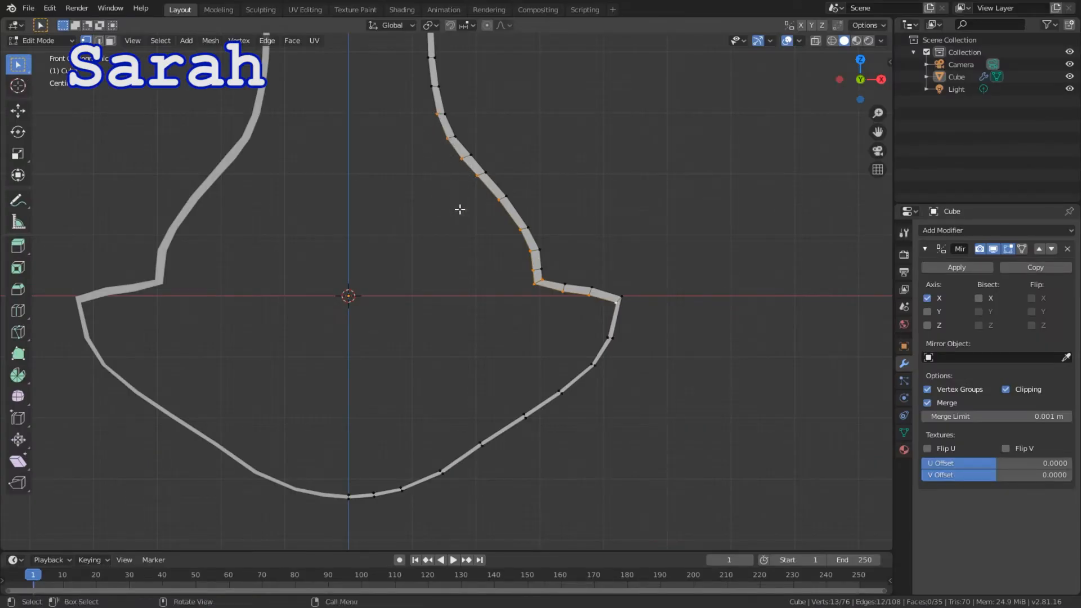
middle_click_drag(460, 209, 529, 451, "shift")
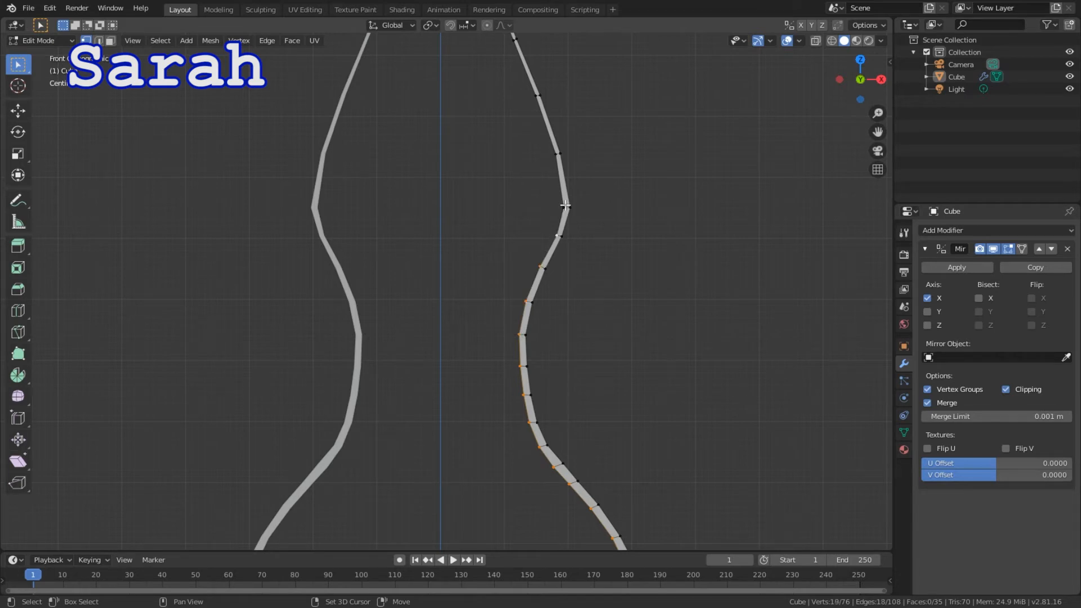
scroll(644, 374, "down", 5)
scroll(618, 329, "up", 5)
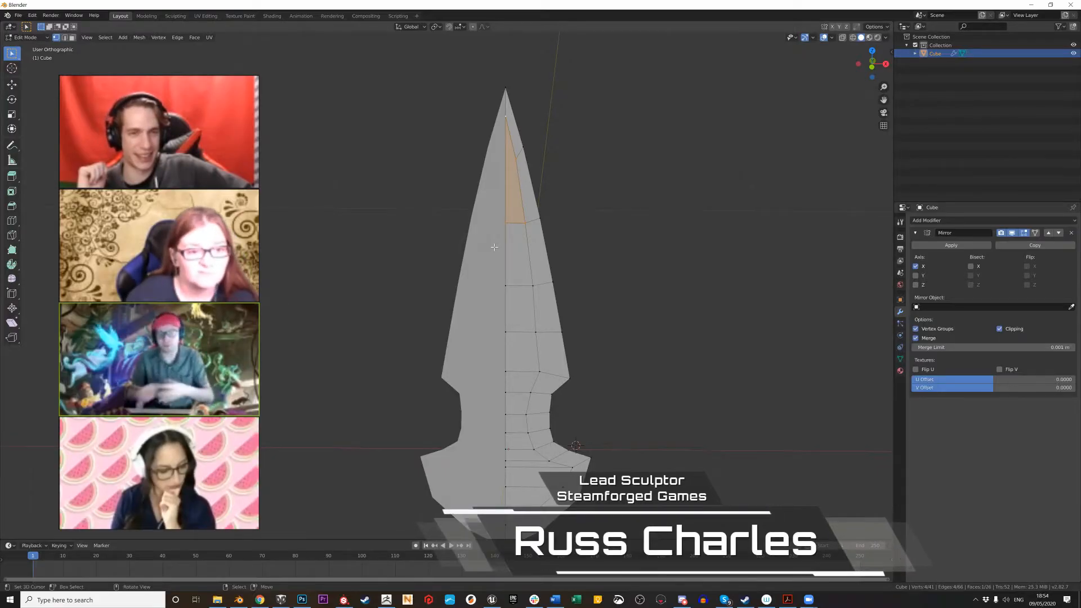
Add a loop cut across the selected face and border strip just below the blade's upper point
scroll(506, 319, "down", 3)
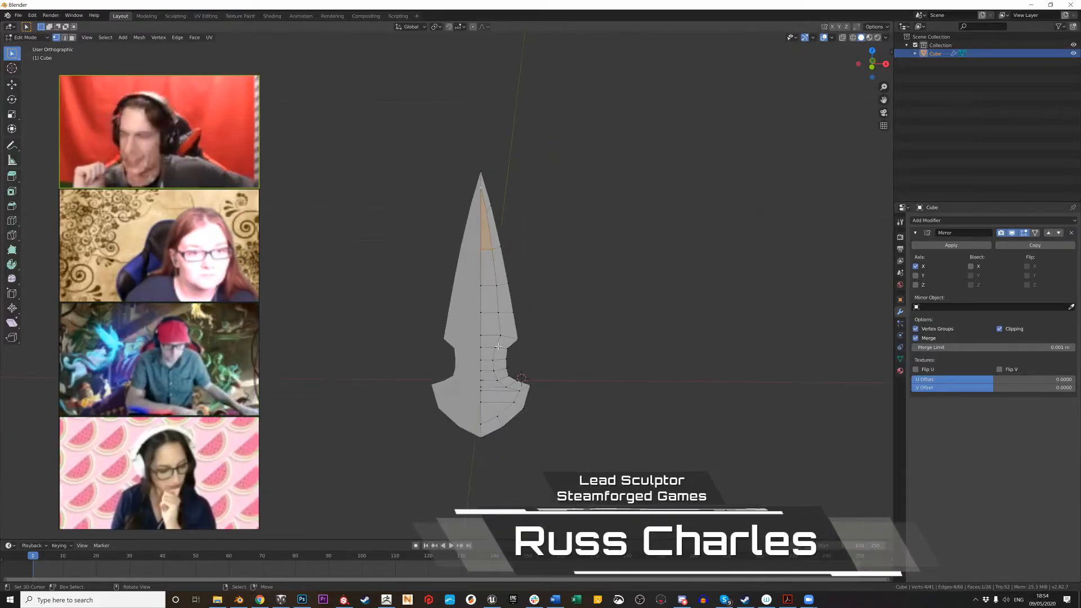
scroll(502, 329, "up", 4)
scroll(498, 337, "down", 1)
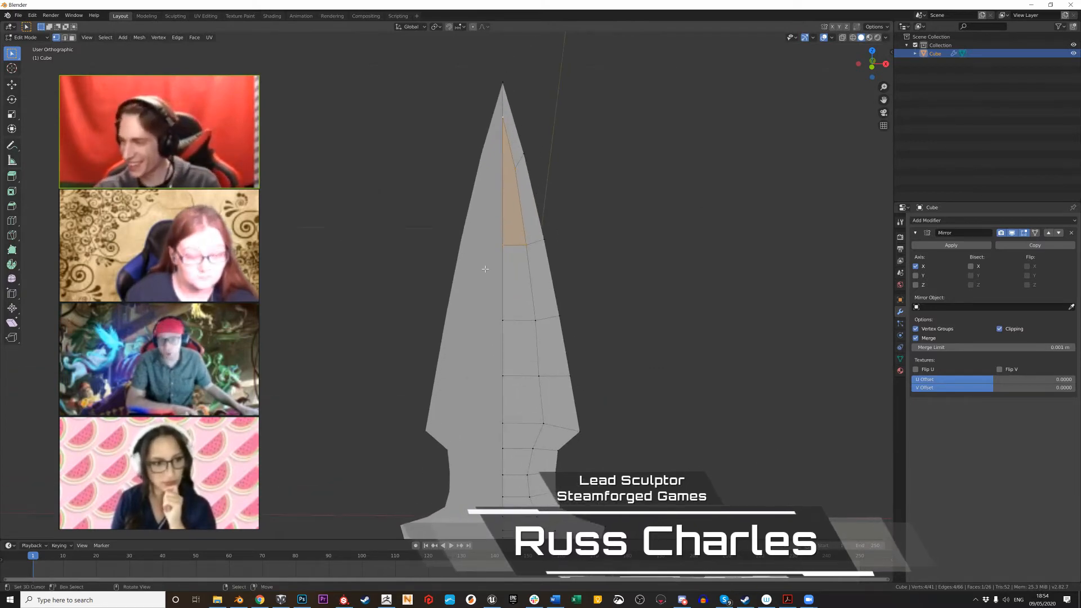
scroll(499, 332, "up", 2)
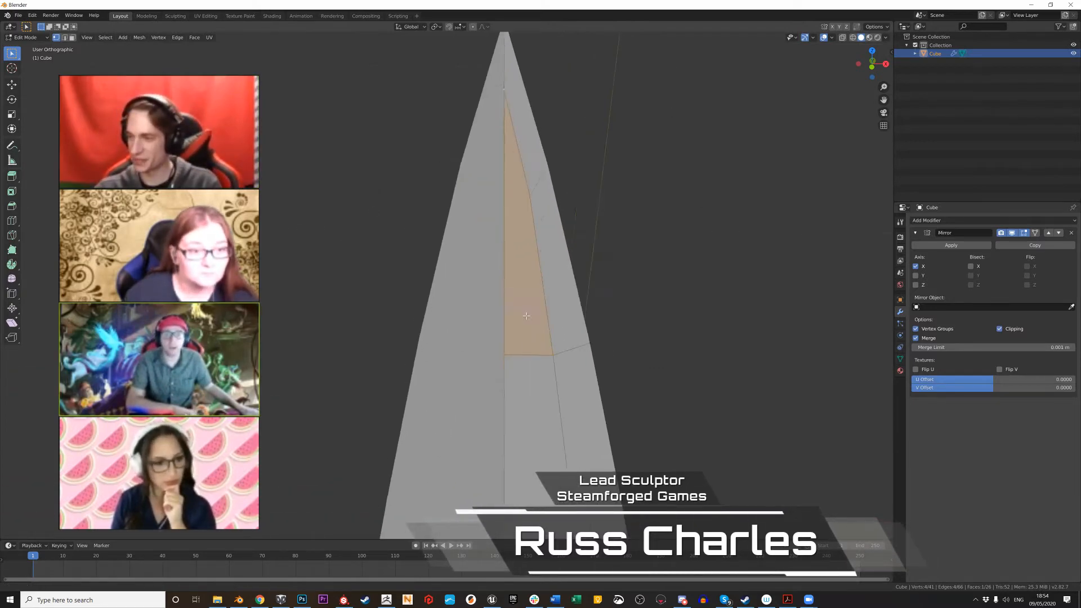
scroll(597, 275, "down", 2)
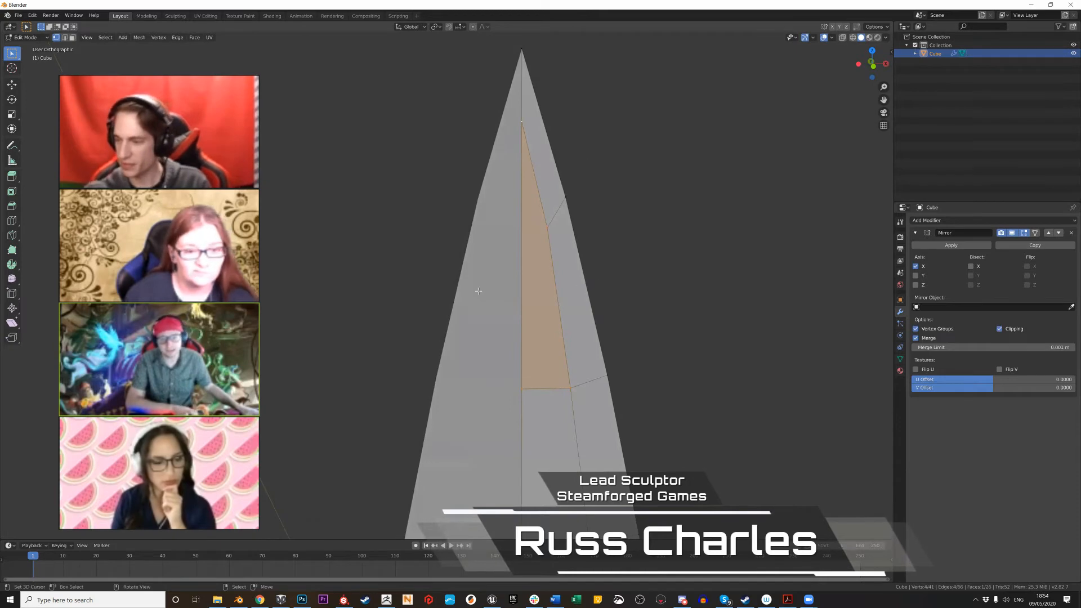
middle_click_drag(537, 319, 470, 319, "shift")
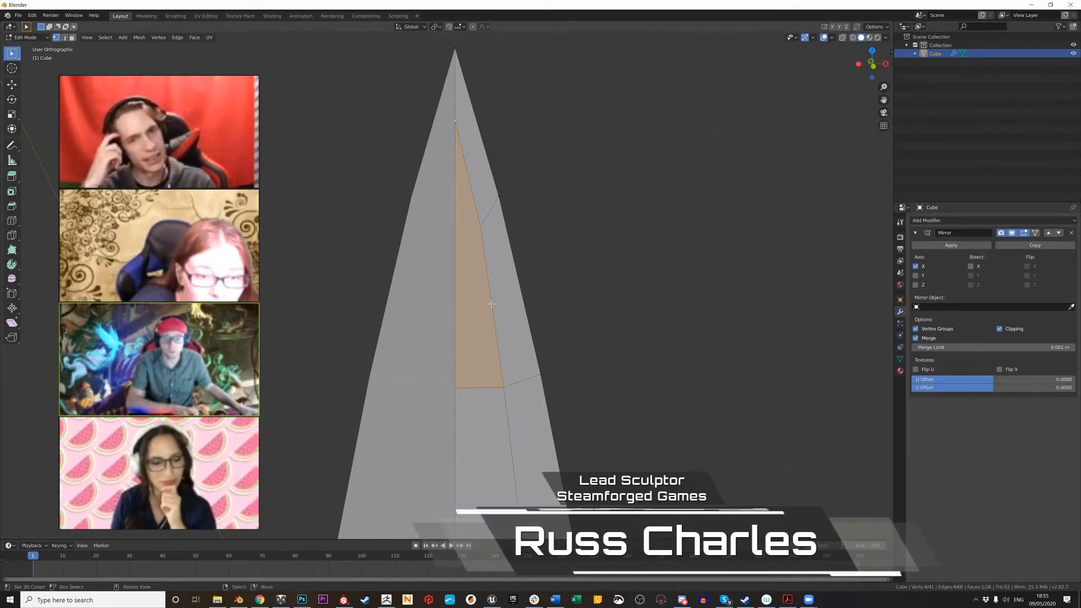
key("ctrl+r")
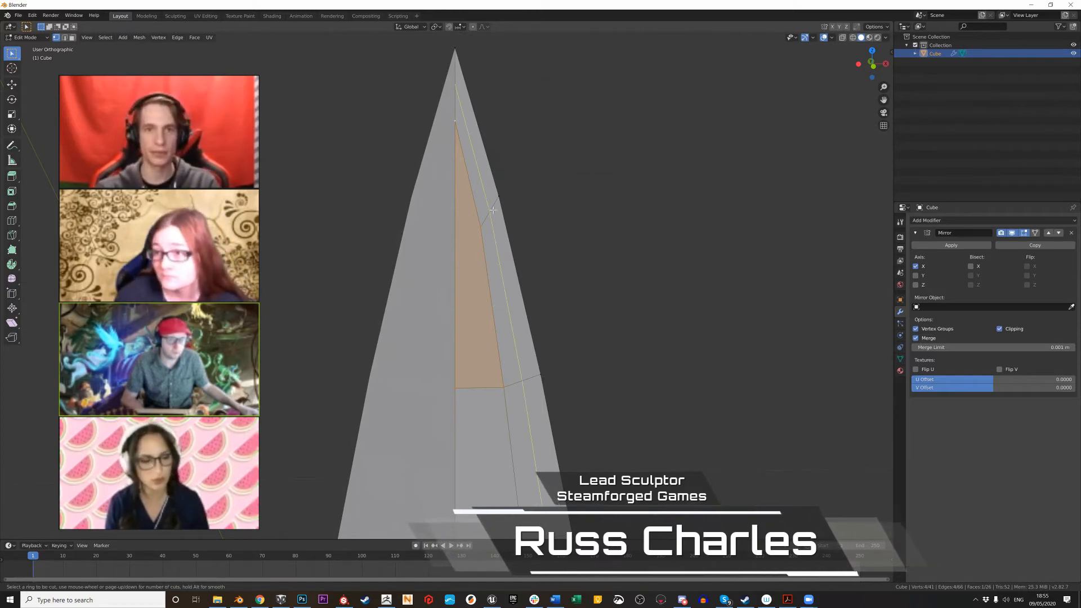
left_click(488, 265)
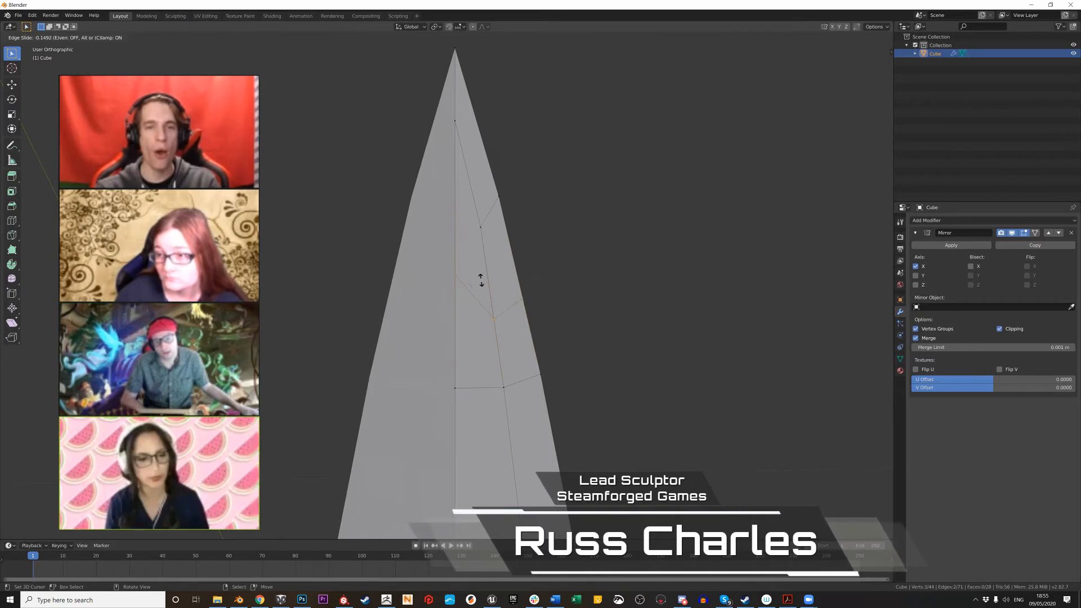
left_click(481, 280)
scroll(481, 280, "down", 2)
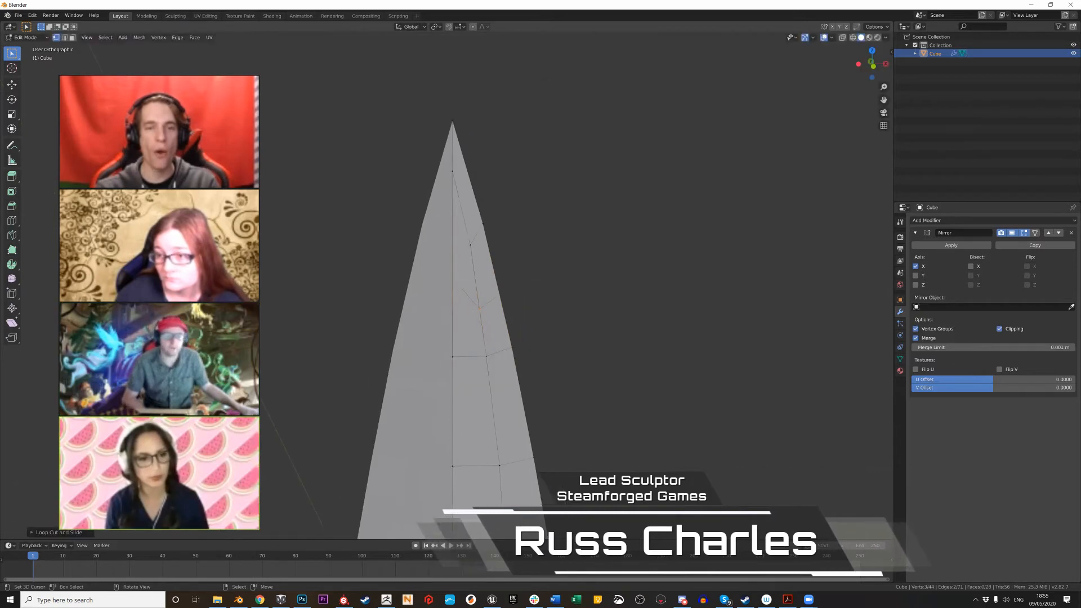
Try moving the new cut's outer edge vertex outwards in the front view, and undo the move
left_click(507, 310)
key("KP_1")
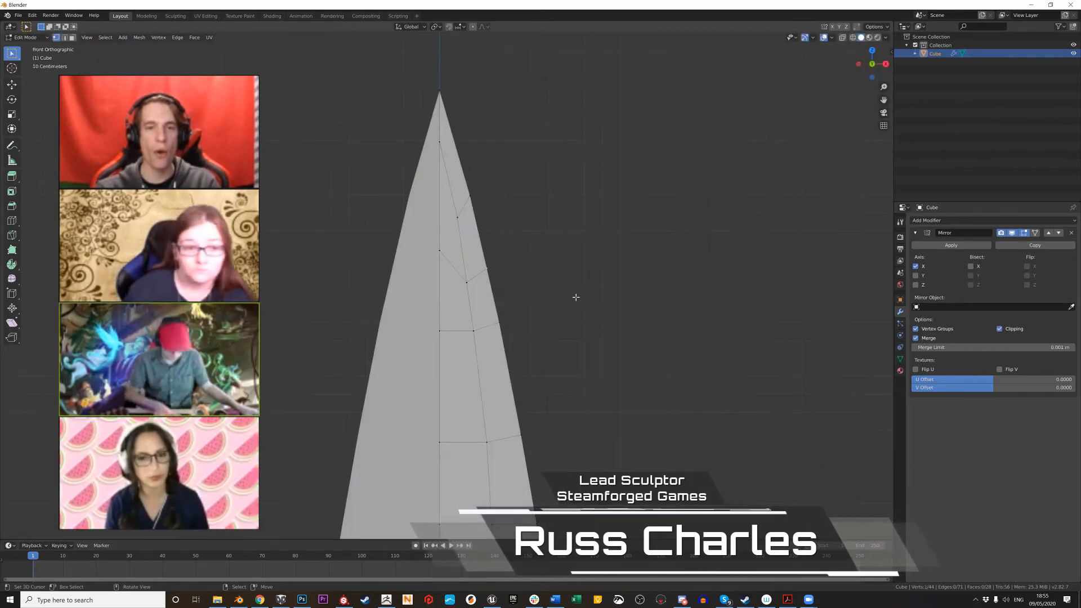
key("g")
left_click(683, 242)
key("super+x")
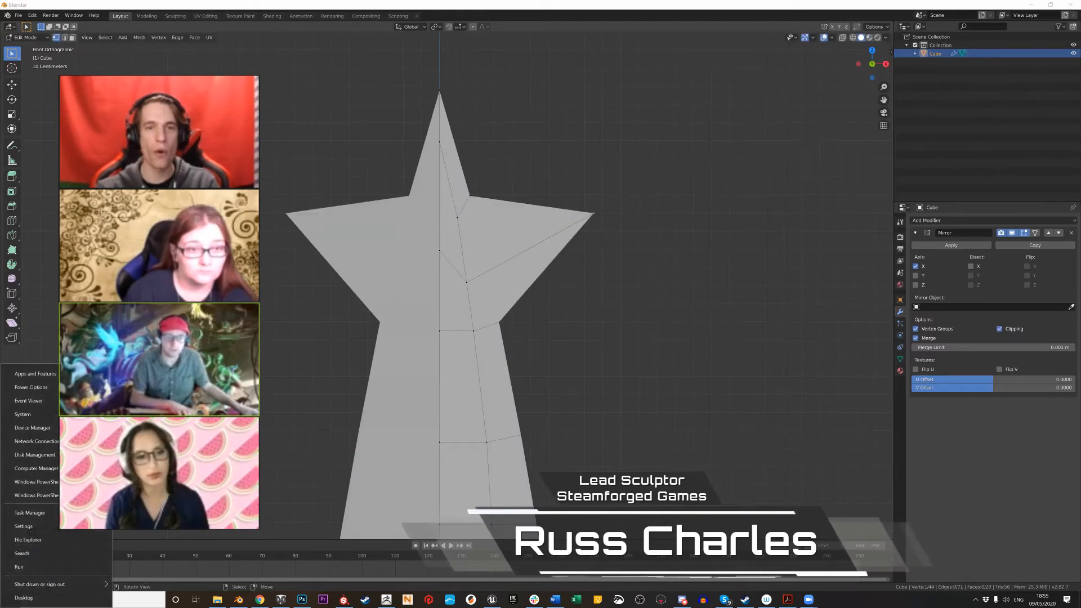
key("Escape")
key("ctrl+z")
scroll(326, 343, "up", 2)
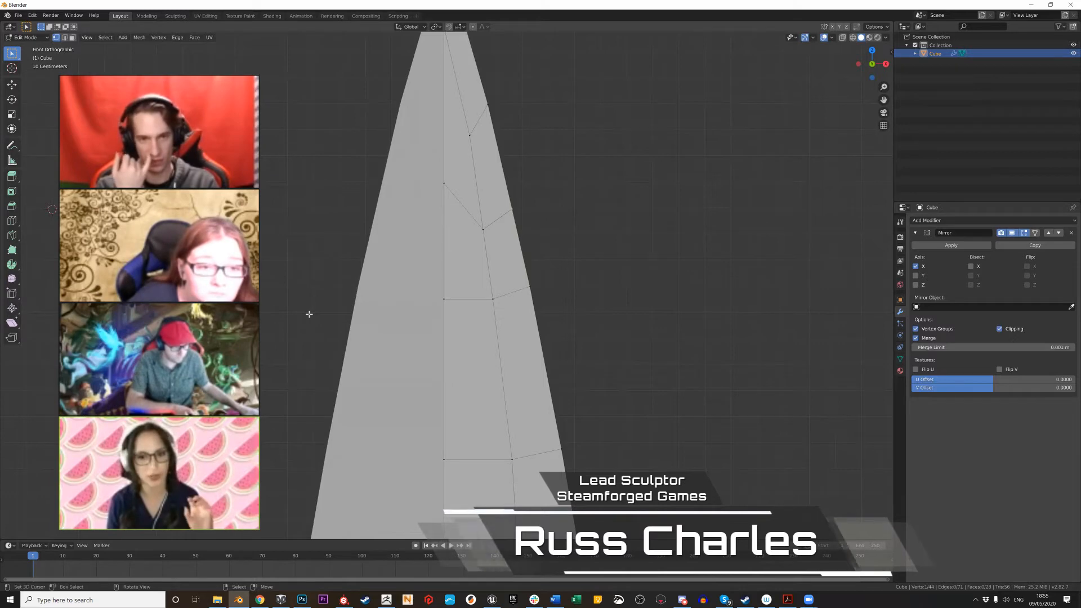
Abandon a second loop cut and undo the cut across the face below the blade's upper point
scroll(538, 329, "down", 1)
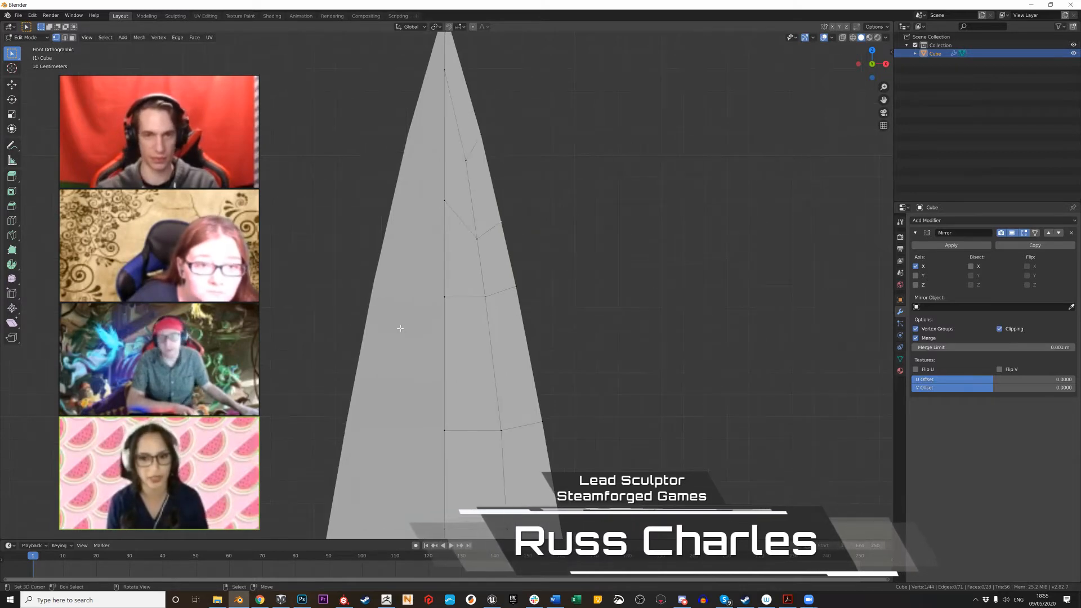
scroll(401, 328, "down", 3)
key("ctrl+r")
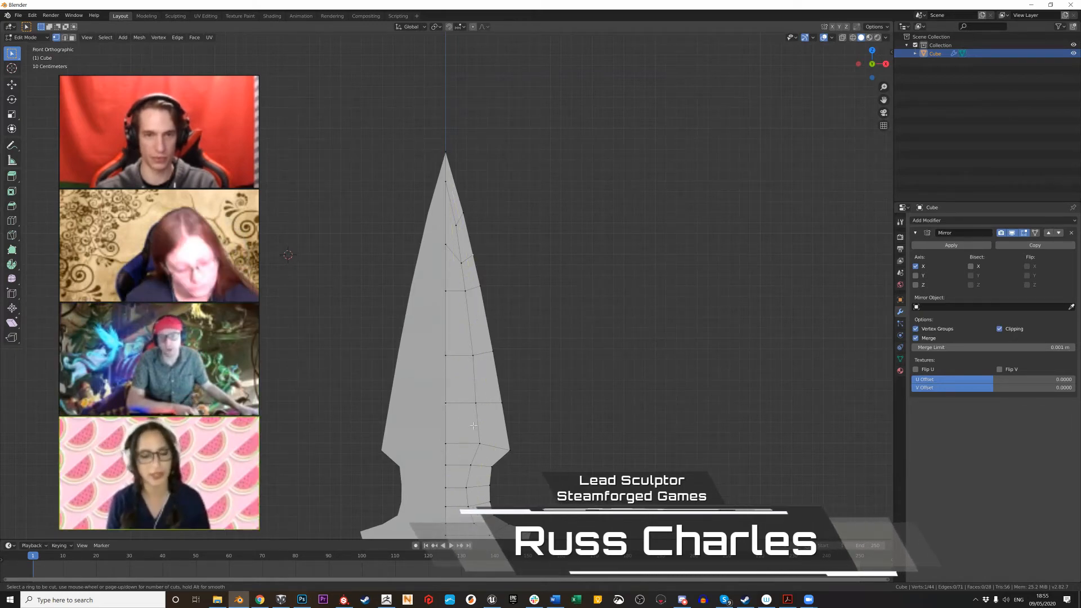
key("Escape")
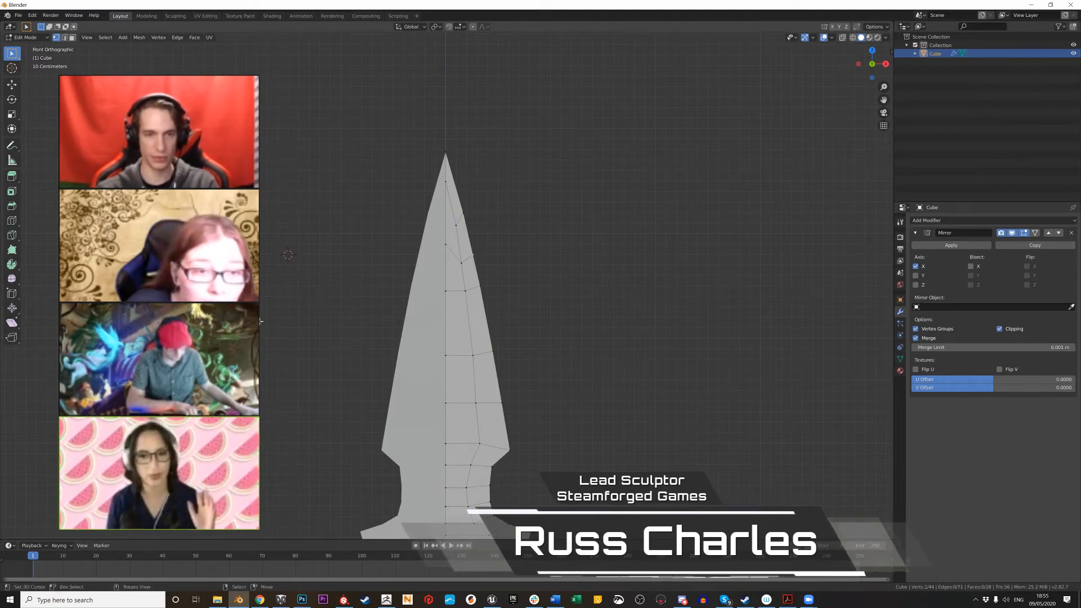
key("ctrl+z")
key("ctrl+z")
scroll(305, 292, "up", 4)
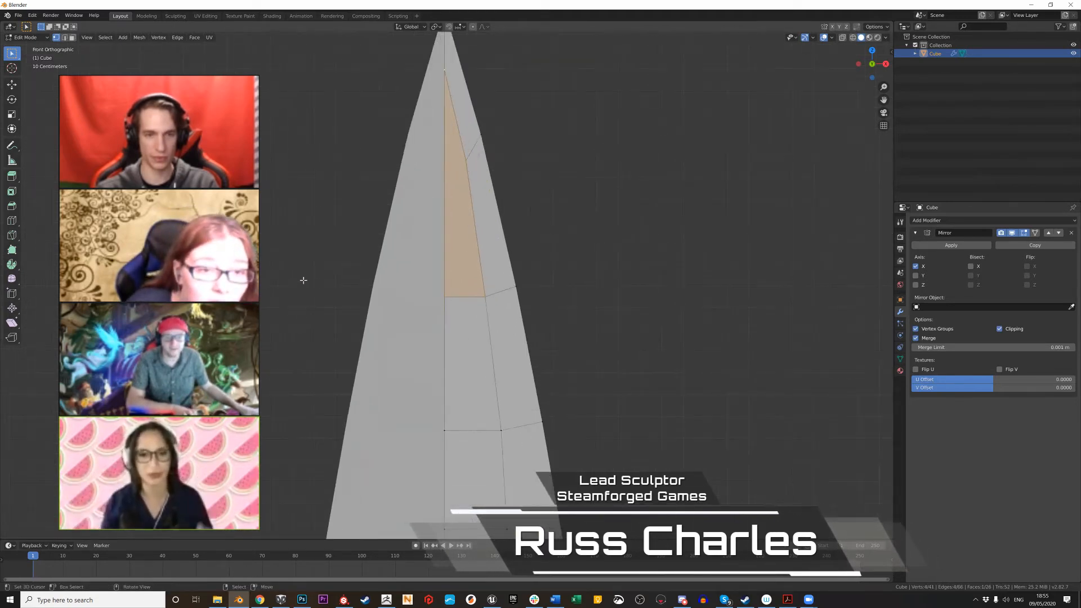
Try a centred lengthwise loop cut along the border strip of the blade's right half, and undo it
middle_click_drag(304, 281, 308, 309, "shift")
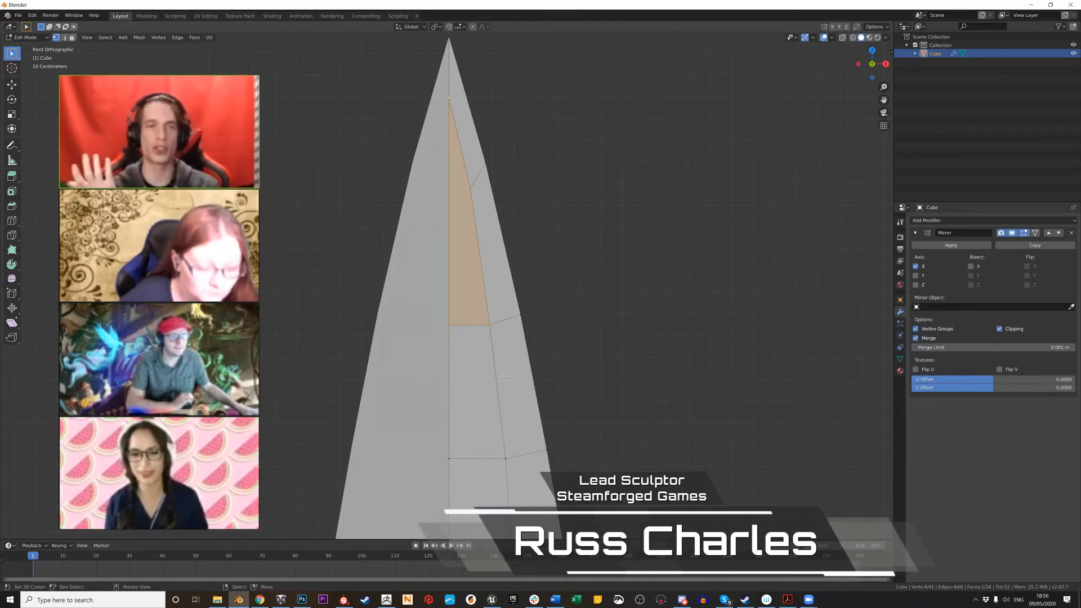
scroll(361, 345, "down", 3)
middle_click_drag(360, 346, 424, 199, "shift")
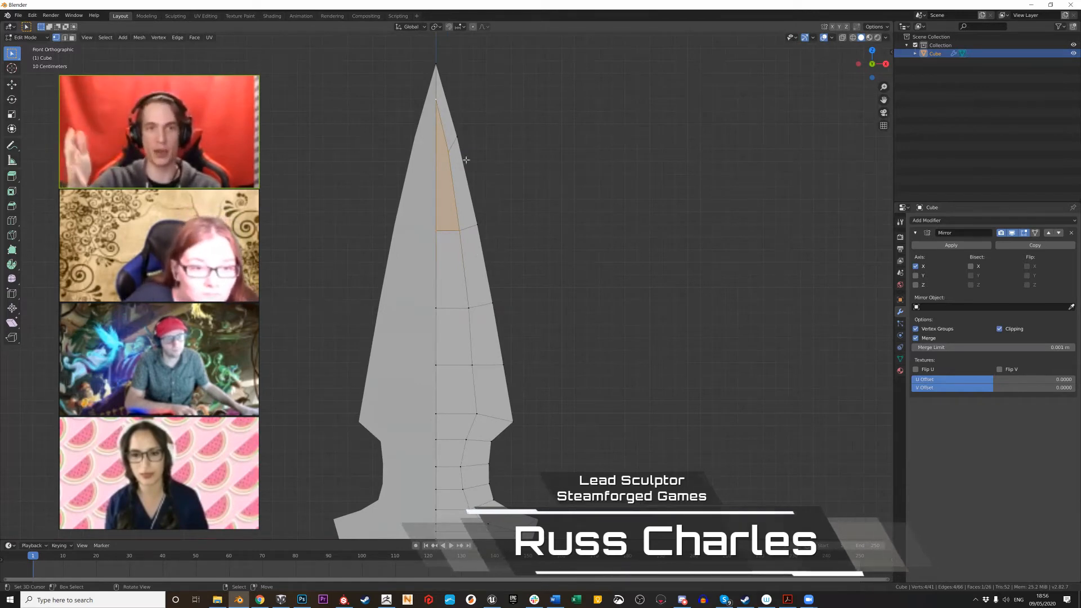
scroll(496, 356, "down", 1)
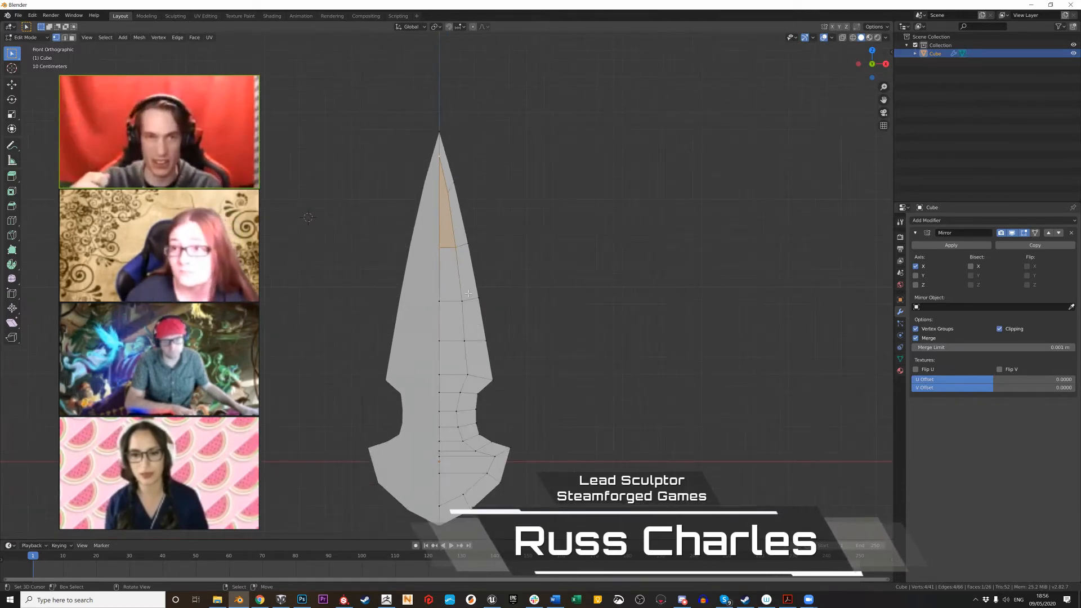
scroll(495, 272, "up", 2)
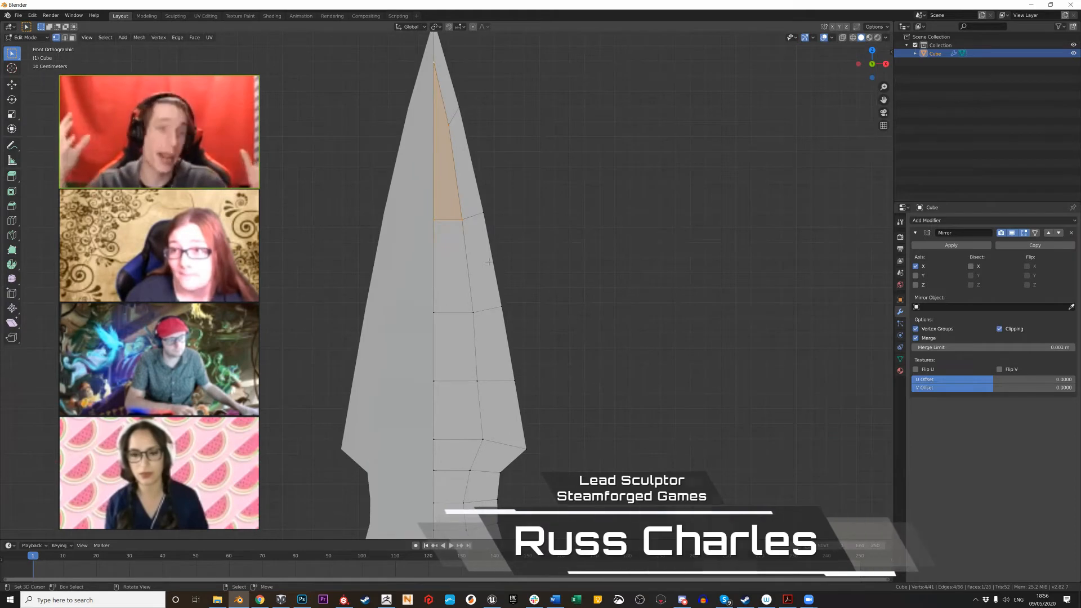
scroll(488, 262, "down", 1)
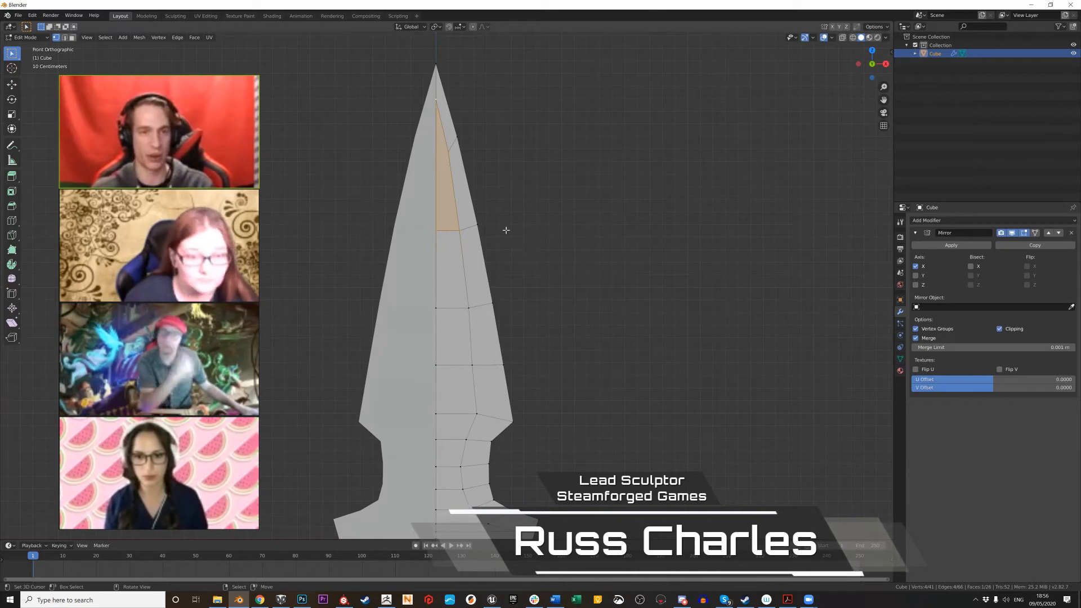
key("ctrl+r")
left_click(451, 143)
left_click(451, 143)
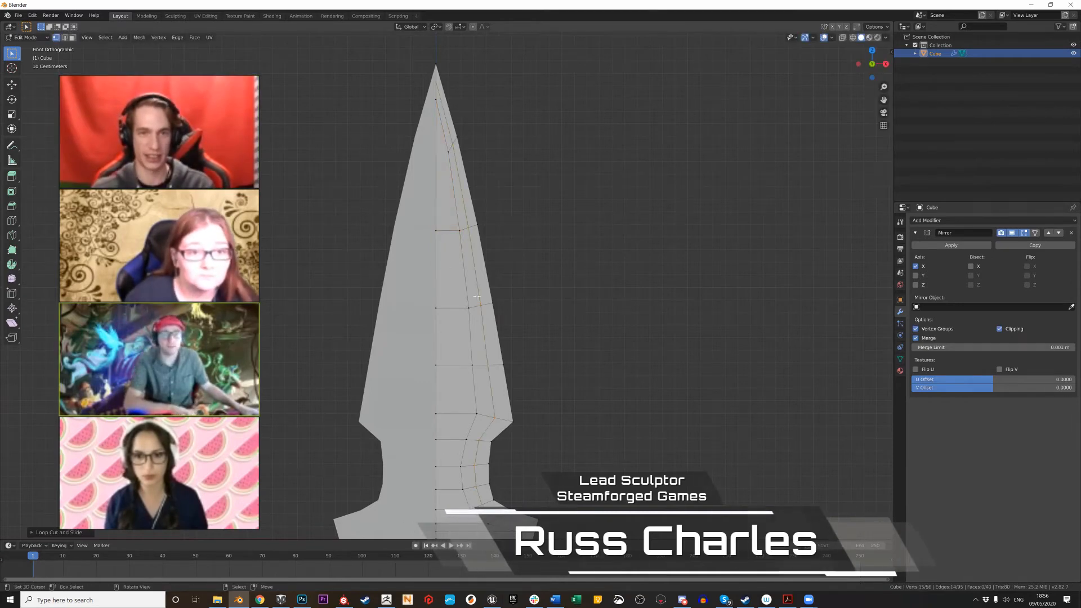
mouse_move(496, 239)
middle_mouse_down()
mouse_move(469, 238)
mouse_move(487, 223)
middle_mouse_up()
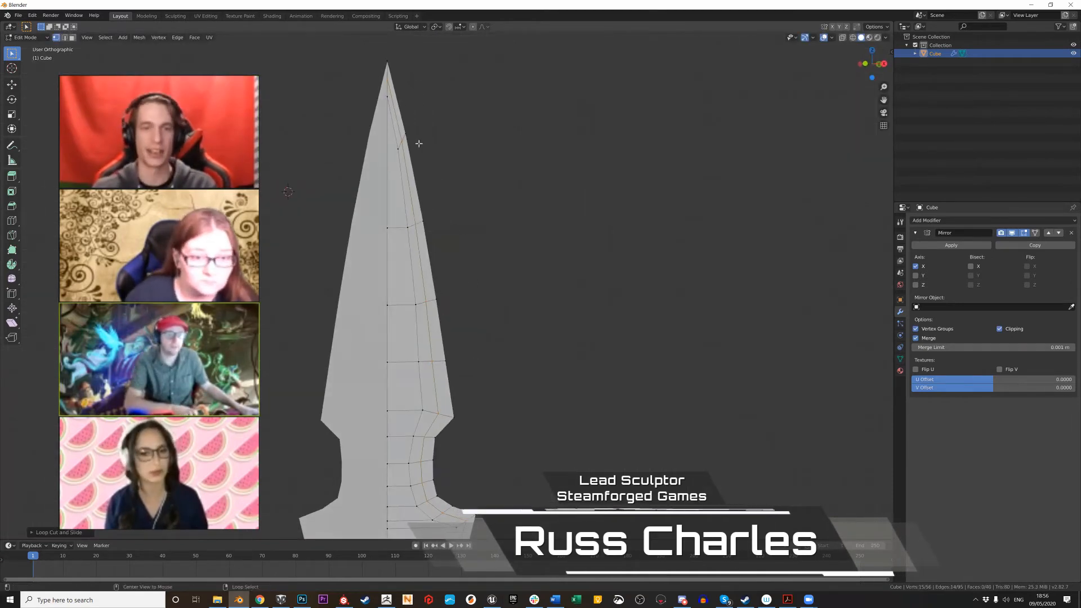
key("ctrl+z")
Enable the Y axis in the Mirror modifier to create a second copy of the blade opposite the first
middle_click_drag(249, 235, 475, 281)
middle_click_drag(415, 294, 503, 333)
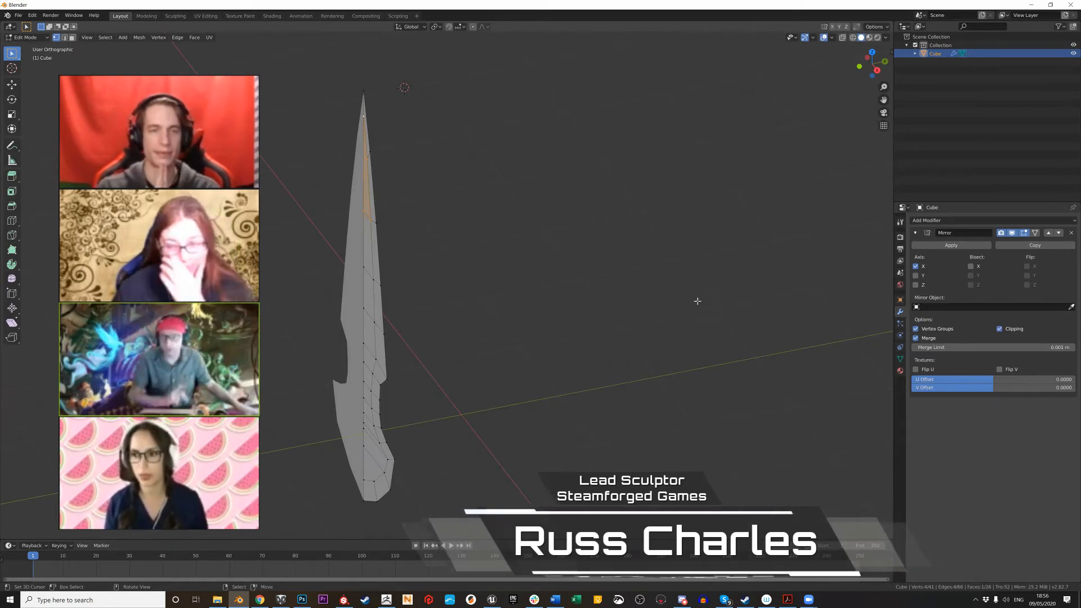
left_click(917, 276)
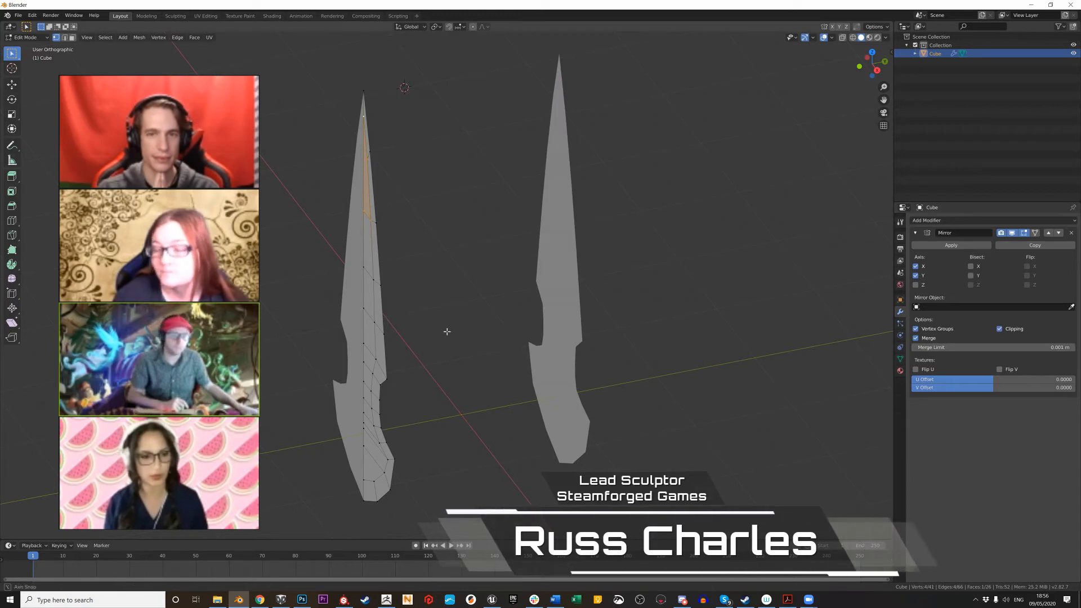
middle_click_drag(445, 328, 495, 290)
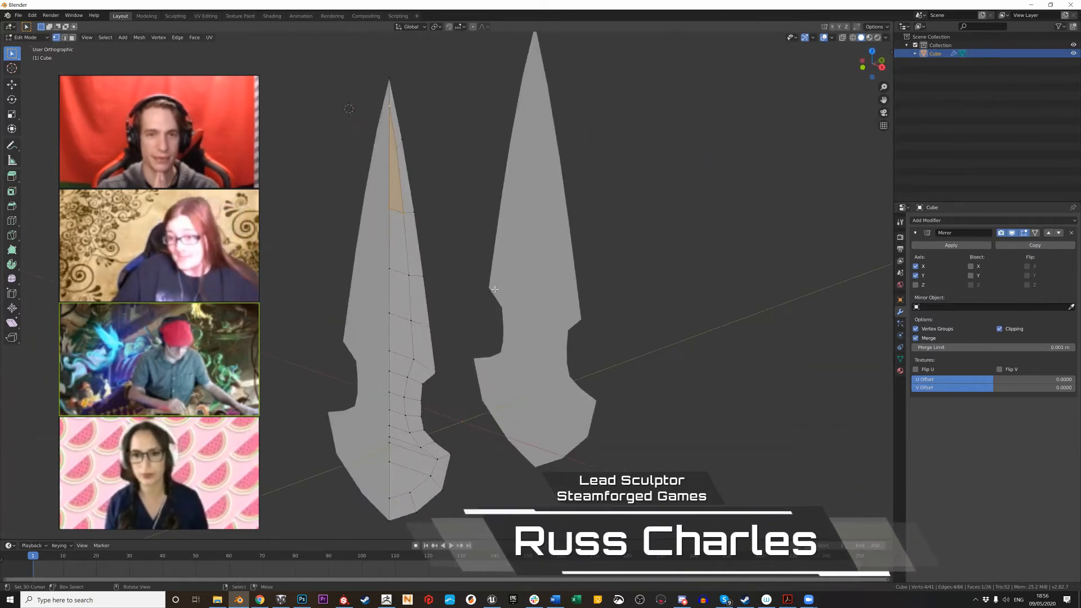
Try moving the whole blade half along Y towards its mirrored copy, and undo the move
middle_click_drag(289, 320, 268, 320)
key("g")
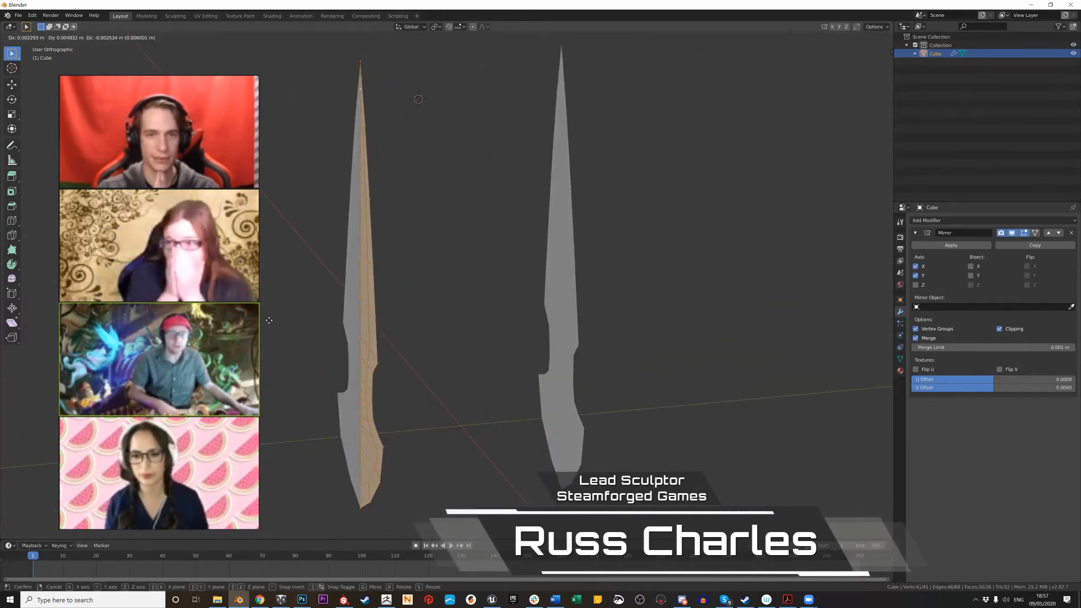
key("y")
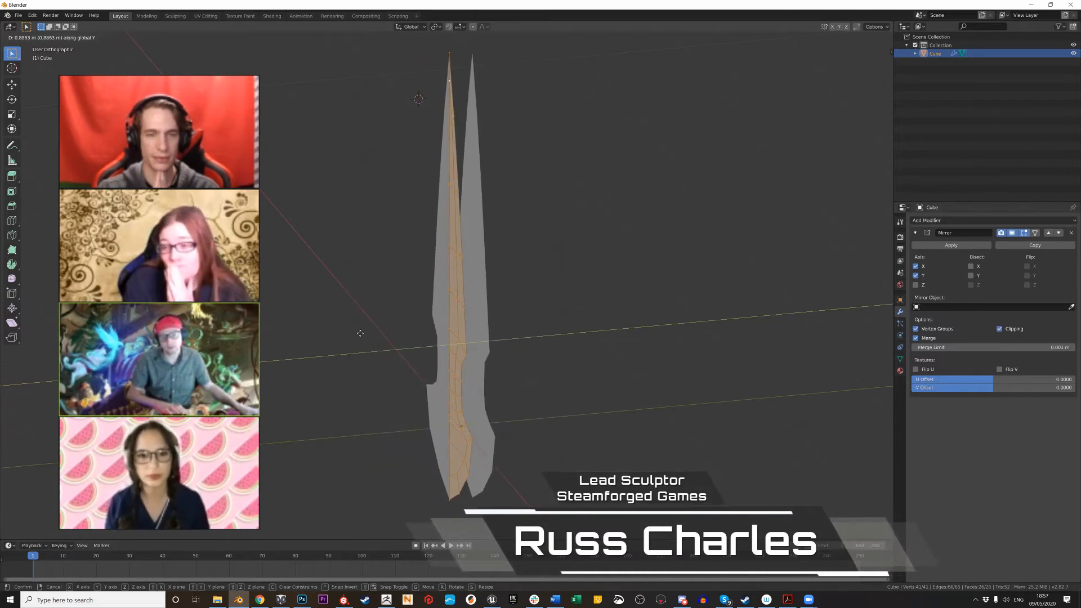
left_click(364, 336)
middle_click_drag(364, 336, 319, 334)
key("ctrl+z")
key("ctrl+z")
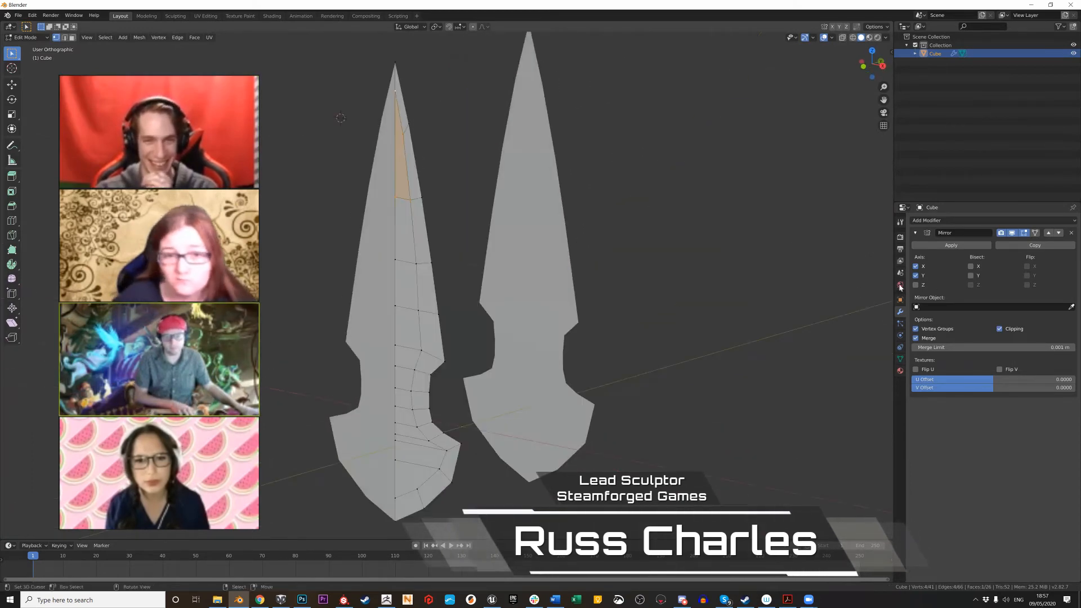
Turn the Mirror modifier's Y axis off and back on to compare the blade with and without its second copy
left_click(916, 275)
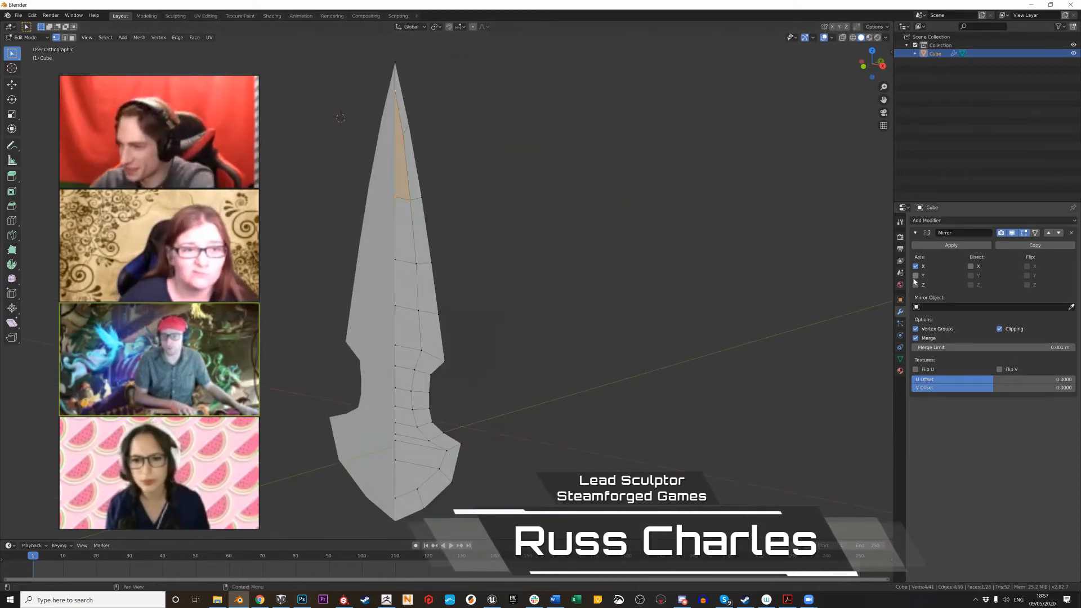
left_click(917, 277)
middle_click_drag(616, 325, 601, 325)
Select the entire blade mesh and move it along Y until it sits close to its mirrored copy
key("a")
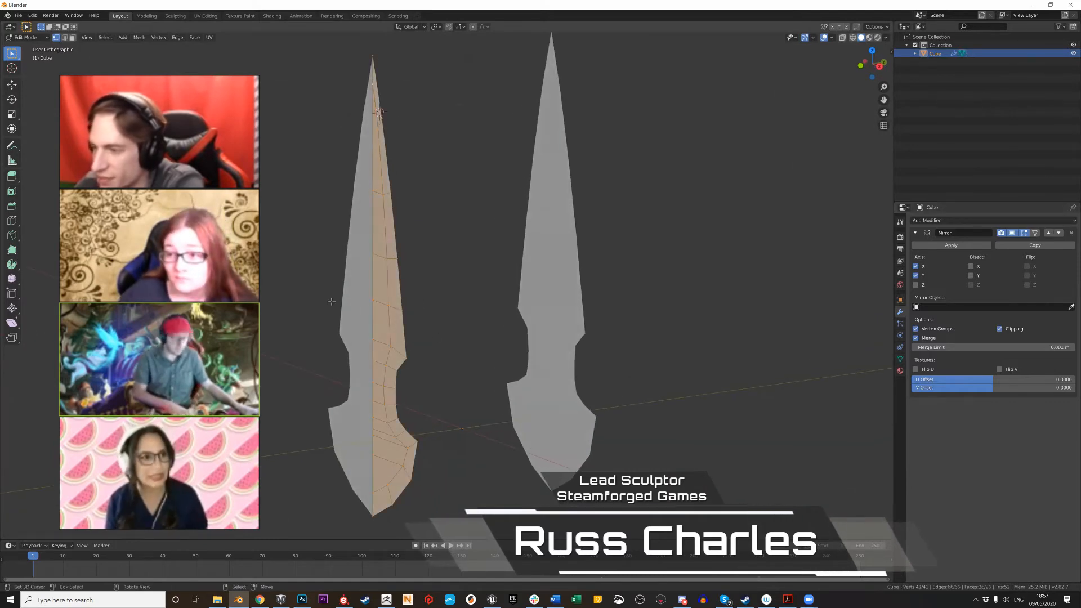
middle_click_drag(304, 305, 276, 316)
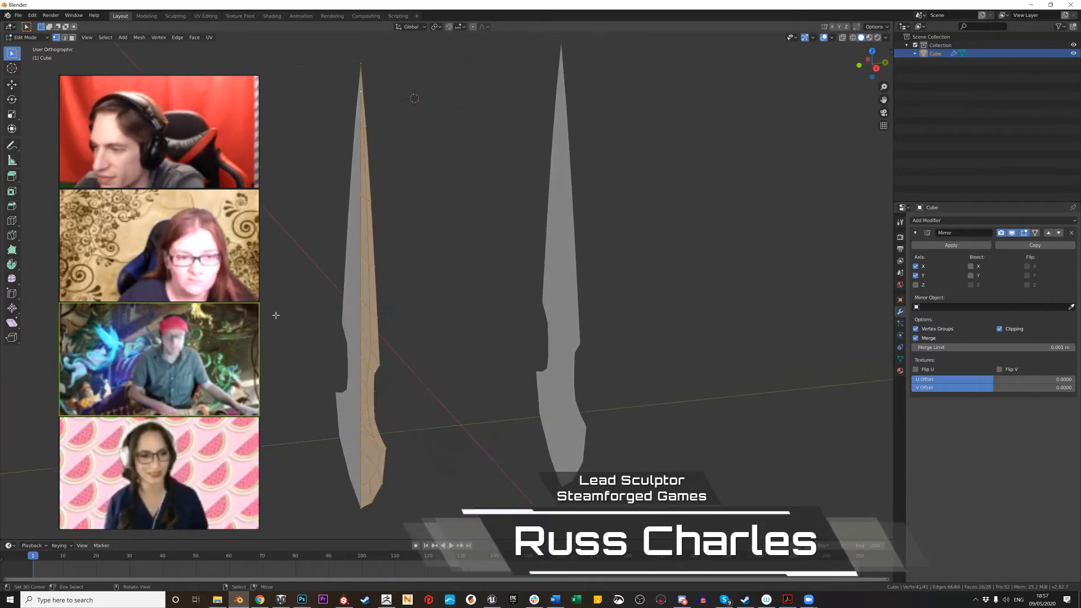
key("g")
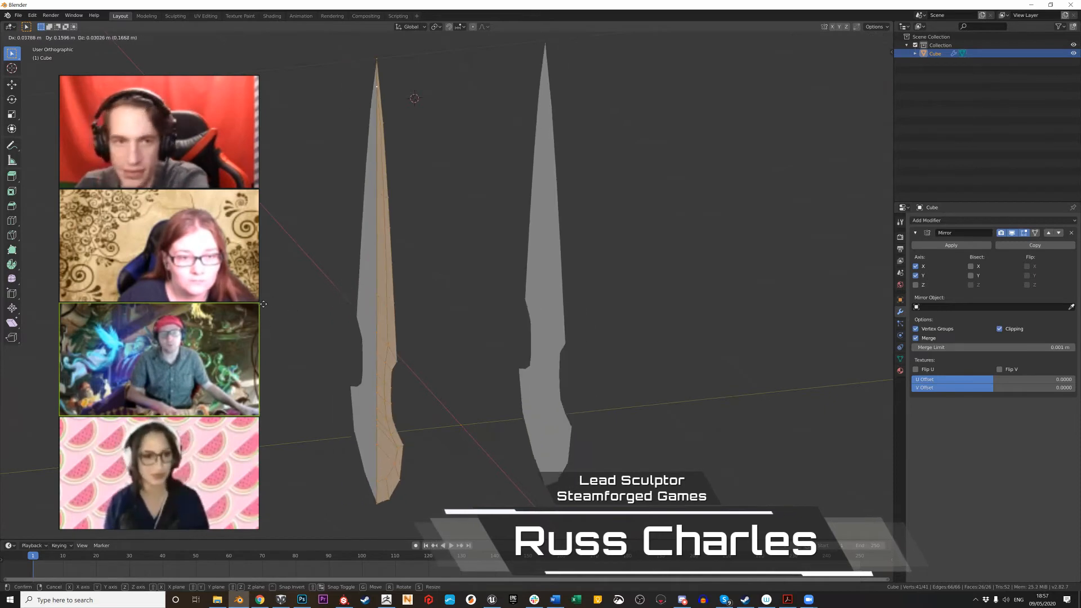
key("y")
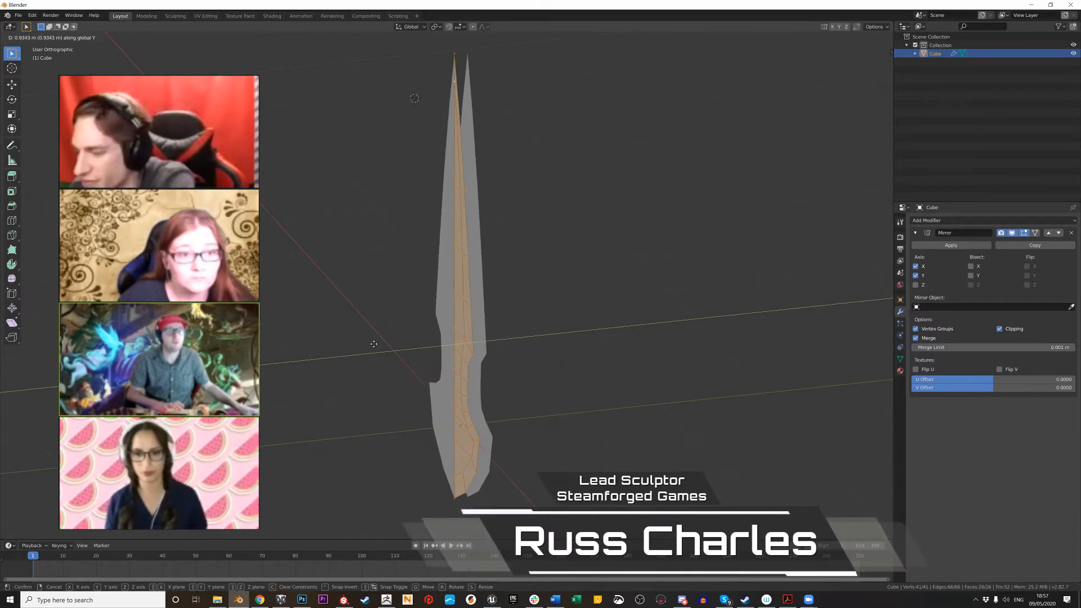
left_click(352, 339)
mouse_move(353, 339)
middle_mouse_down()
mouse_move(339, 334)
mouse_move(353, 335)
middle_mouse_up()
scroll(343, 336, "up", 2)
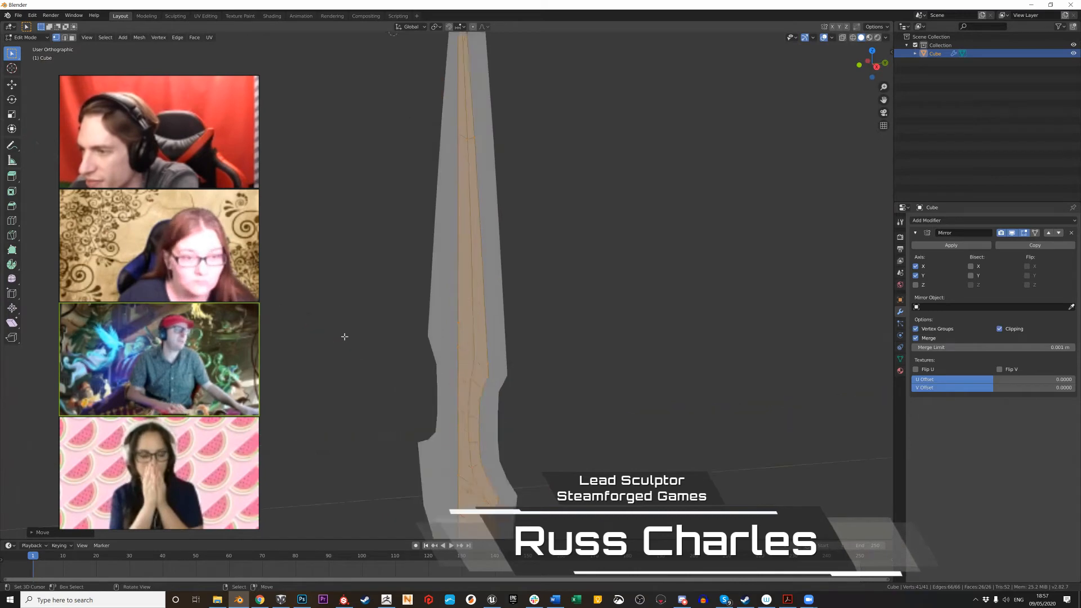
scroll(344, 336, "down", 2)
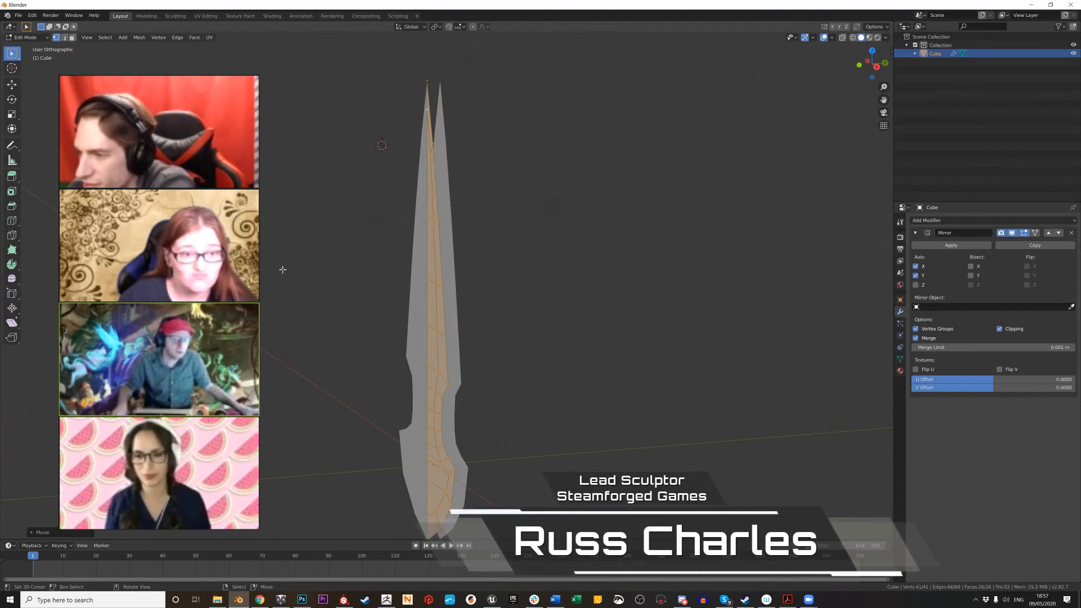
middle_click_drag(282, 270, 275, 266)
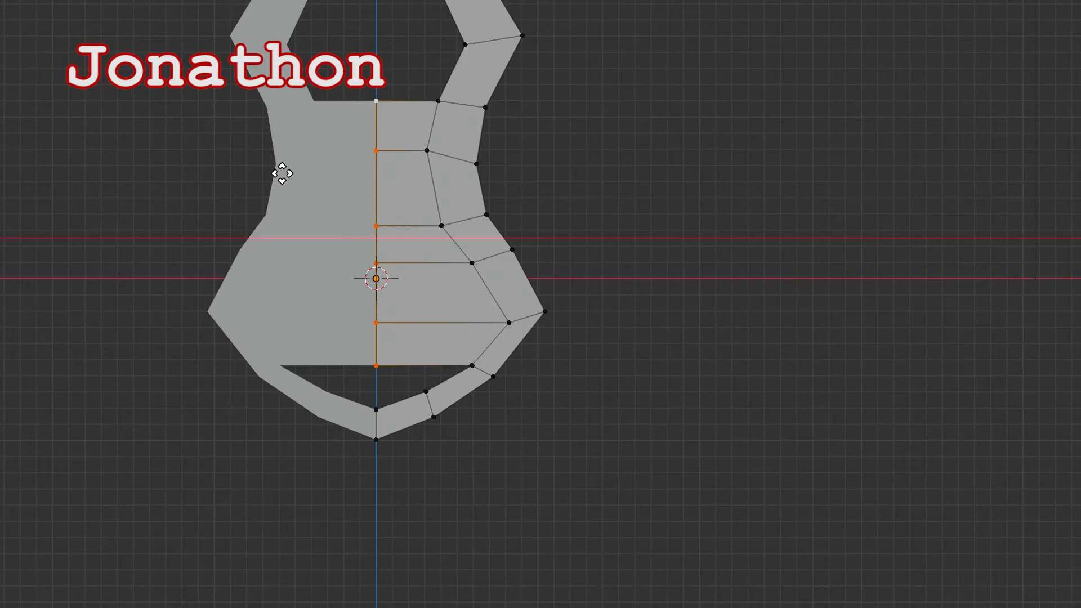
Try moving the centre-line vertices of the blade's lower part, and undo the move
key("Escape")
key("x")
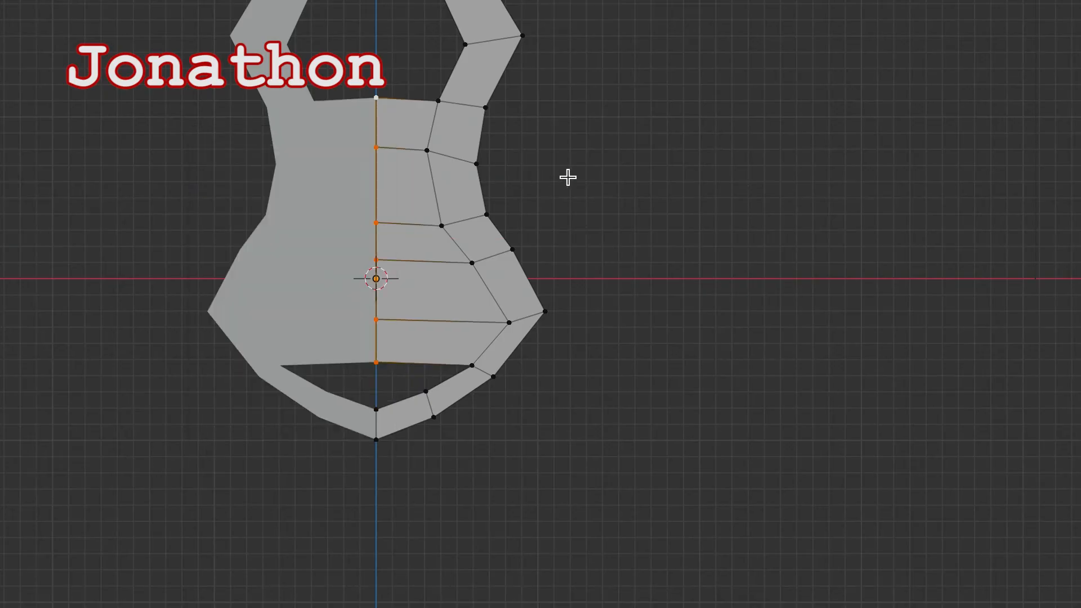
key("ctrl+z")
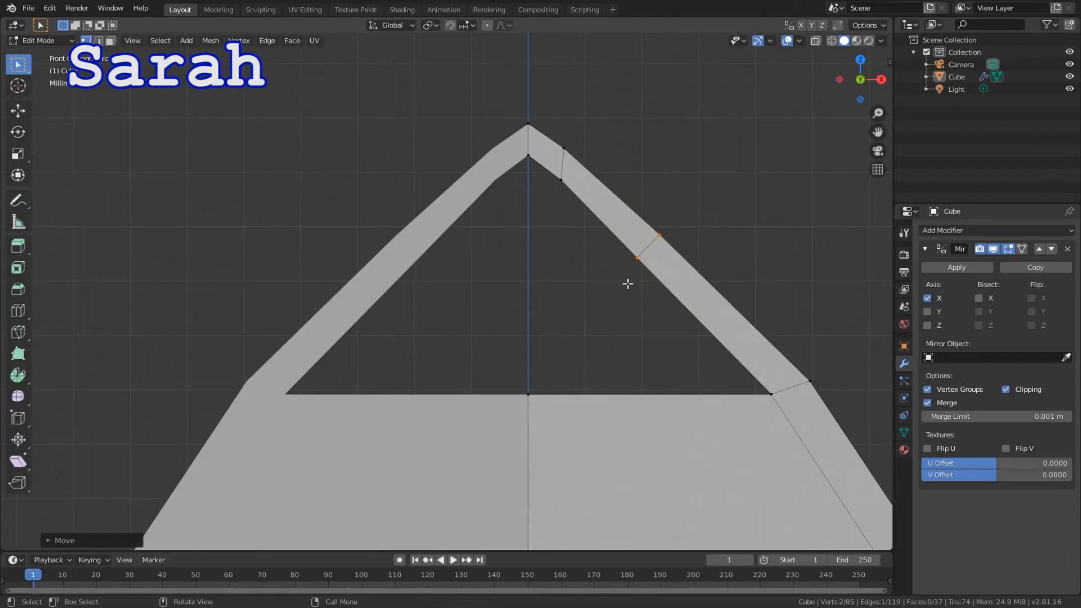
Move the border strip's cross edge nearest the blade tip slightly downwards to straighten the slope beside the tip
scroll(627, 285, "up", 2)
middle_click_drag(642, 152, 559, 358, "shift")
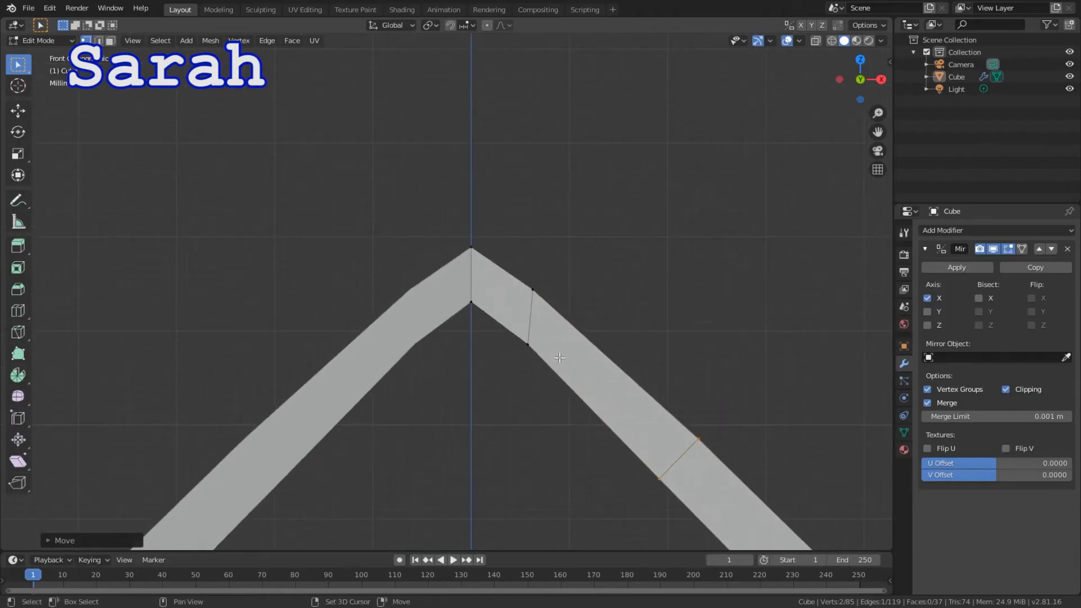
left_click_drag(522, 268, 542, 366)
key("g")
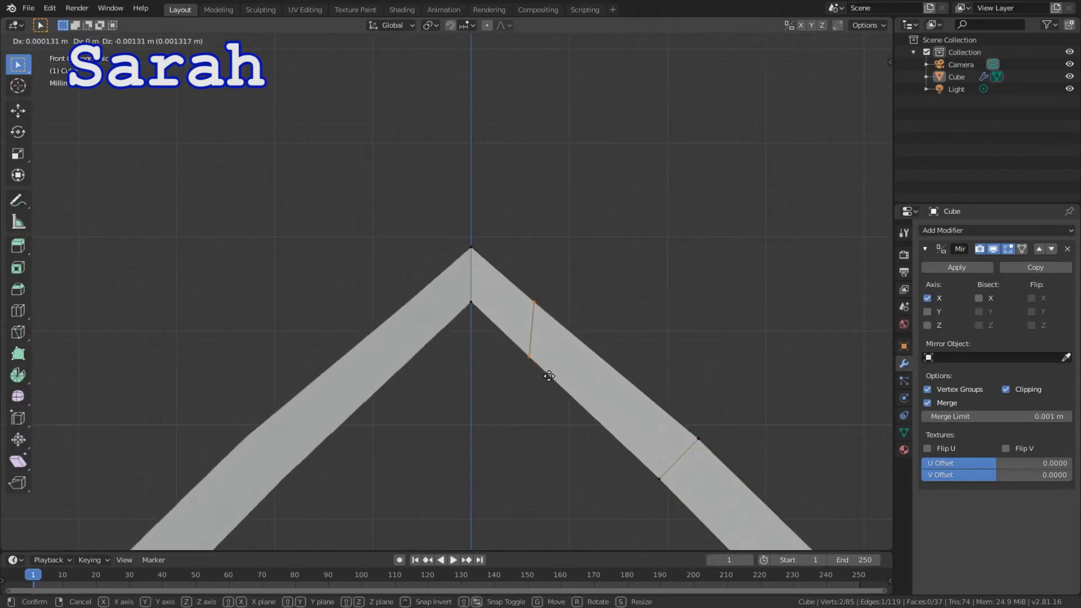
left_click(541, 372)
Circle-select the vertices along the blade's centre line, working from the tip downwards
scroll(541, 374, "down", 2)
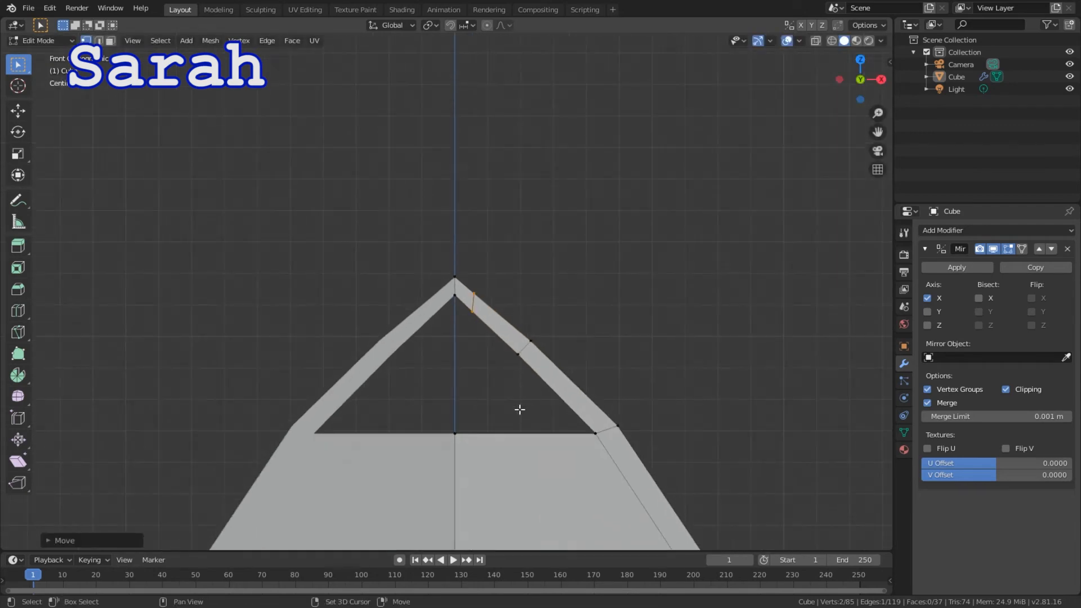
middle_click_drag(519, 408, 615, 235, "shift")
left_click(615, 235)
scroll(649, 267, "down", 4)
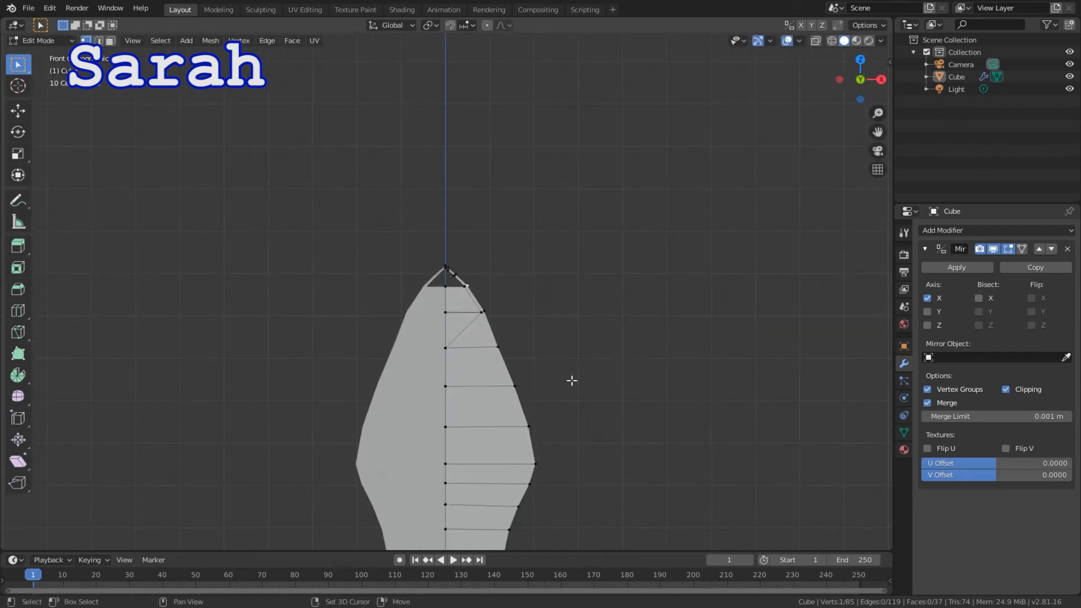
key("c")
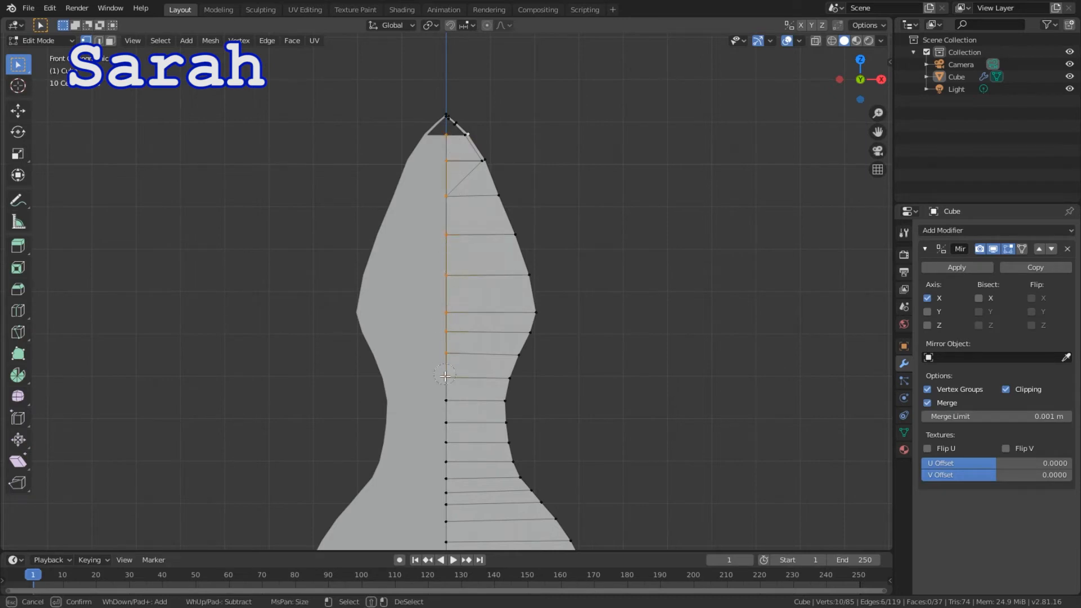
left_click_drag(445, 376, 449, 460)
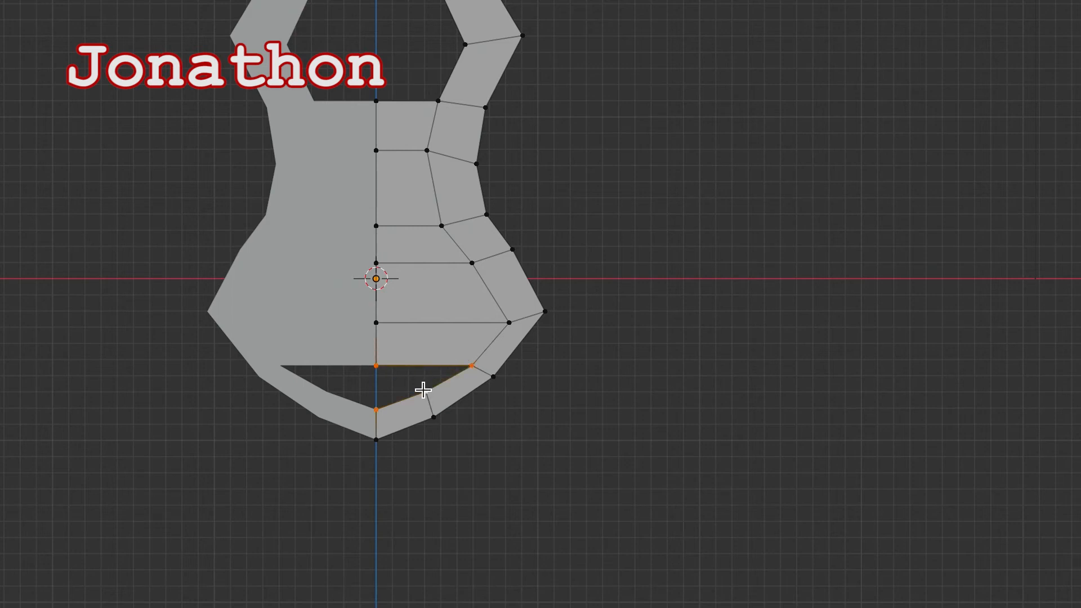
Fill the gap above the blade's lowest border point with a face and clear the selection
key("f")
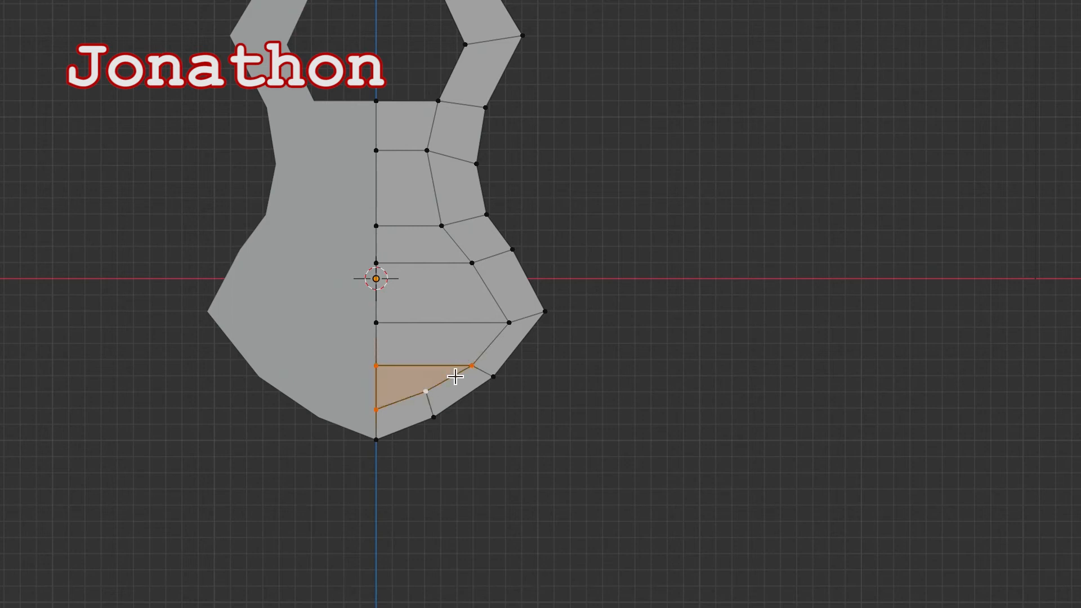
key("alt+a")
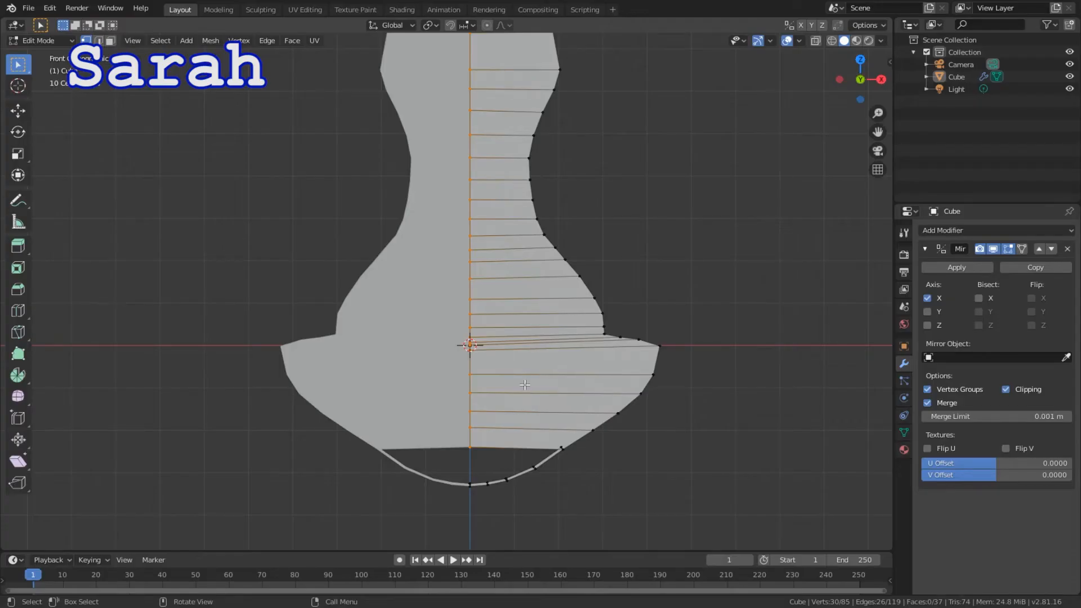
Undo the circle selection of the centre-line vertices
key("ctrl+z")
scroll(724, 362, "down", 3)
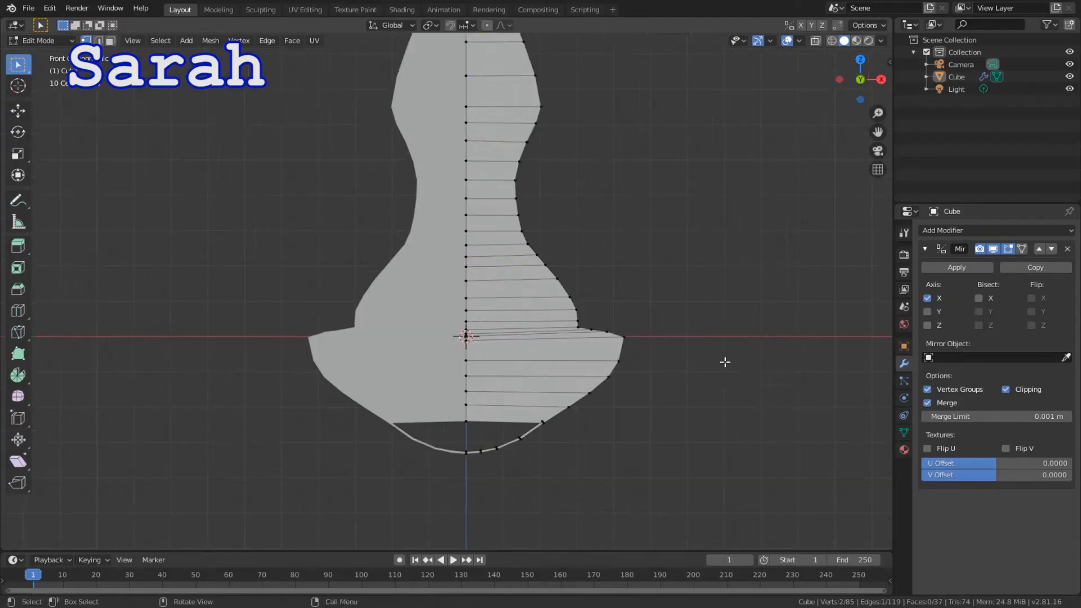
key("alt+a")
key("ctrl+z")
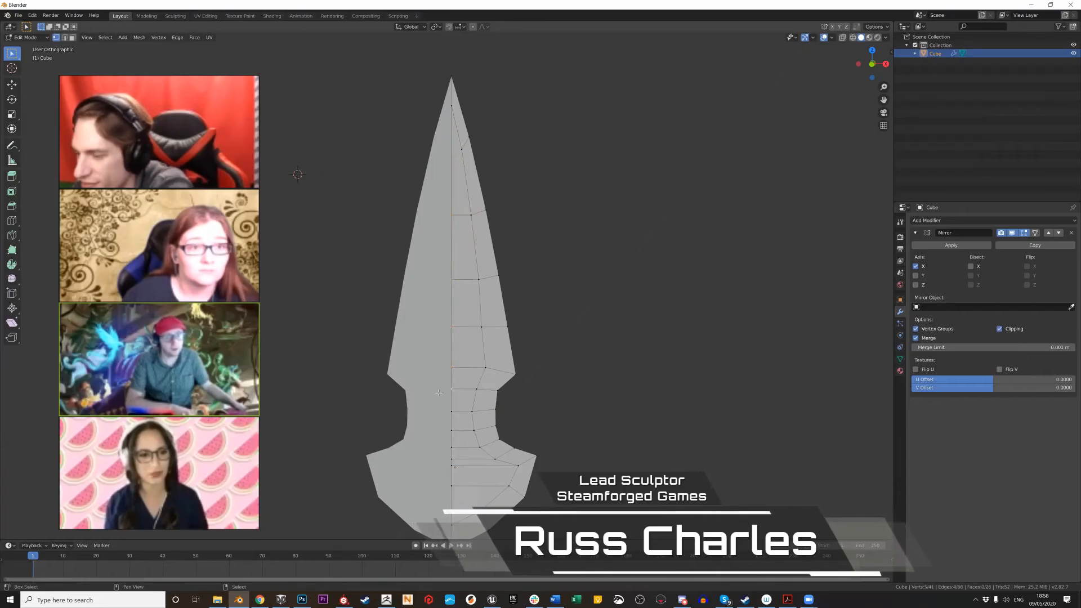
Extend the selection down the blade's centre line and delete the selected vertices, leaving the border strip
left_click(451, 466, "ctrl")
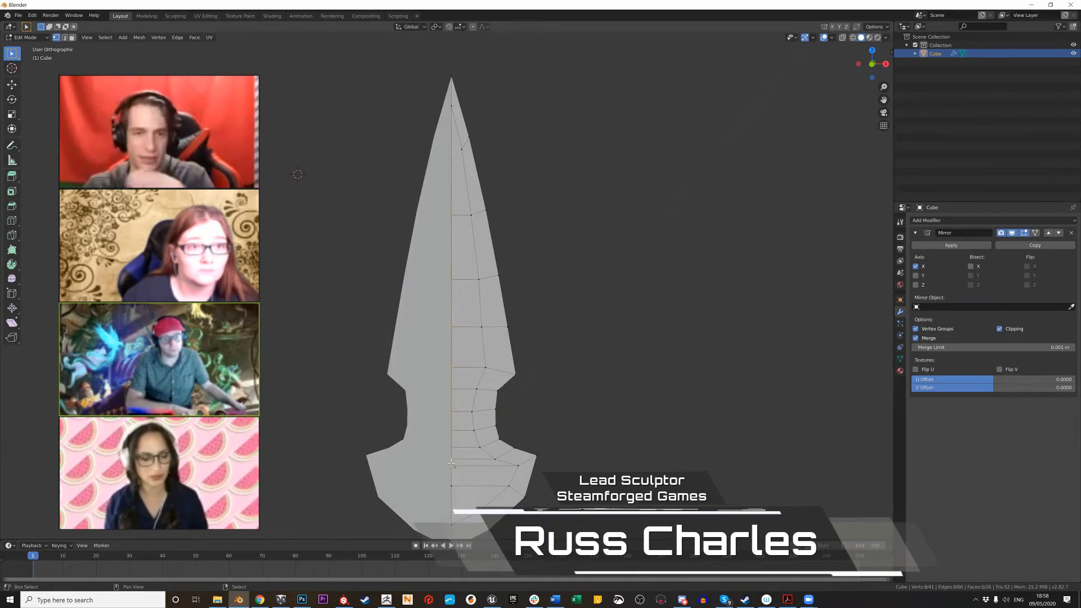
left_click(453, 486, "ctrl")
key("x")
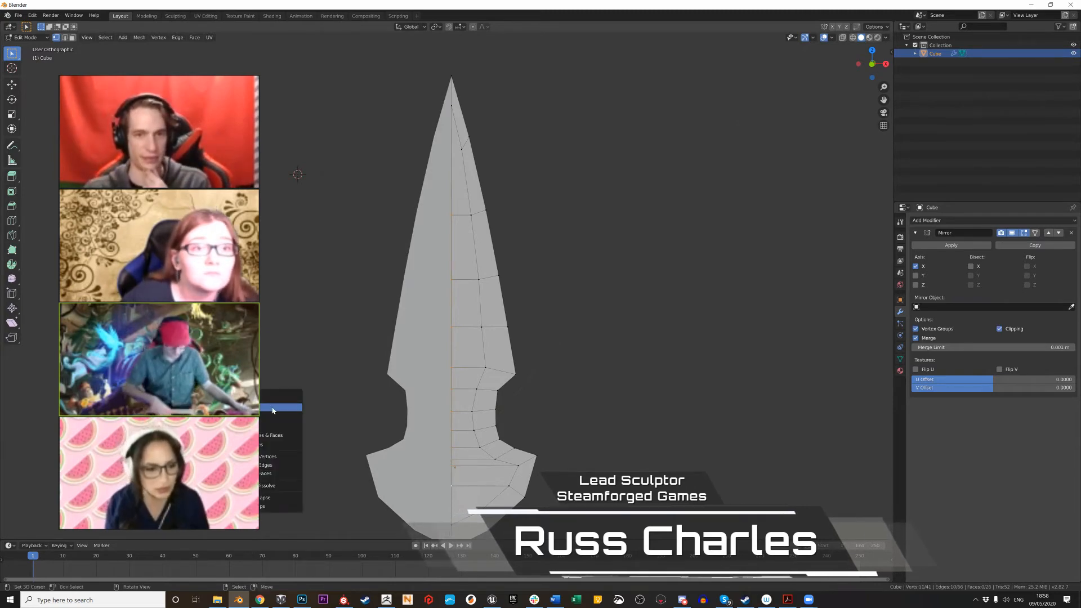
left_click(273, 407)
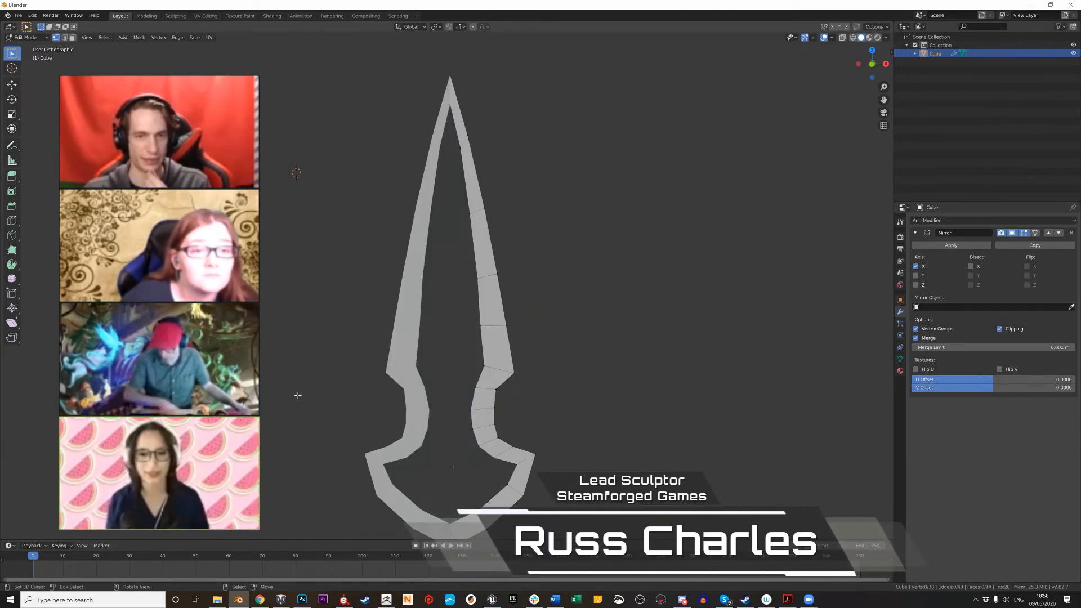
In the front view, select the inner edge vertices of the border's right half from the upper cross edge to below the guard corner
key("KP_1")
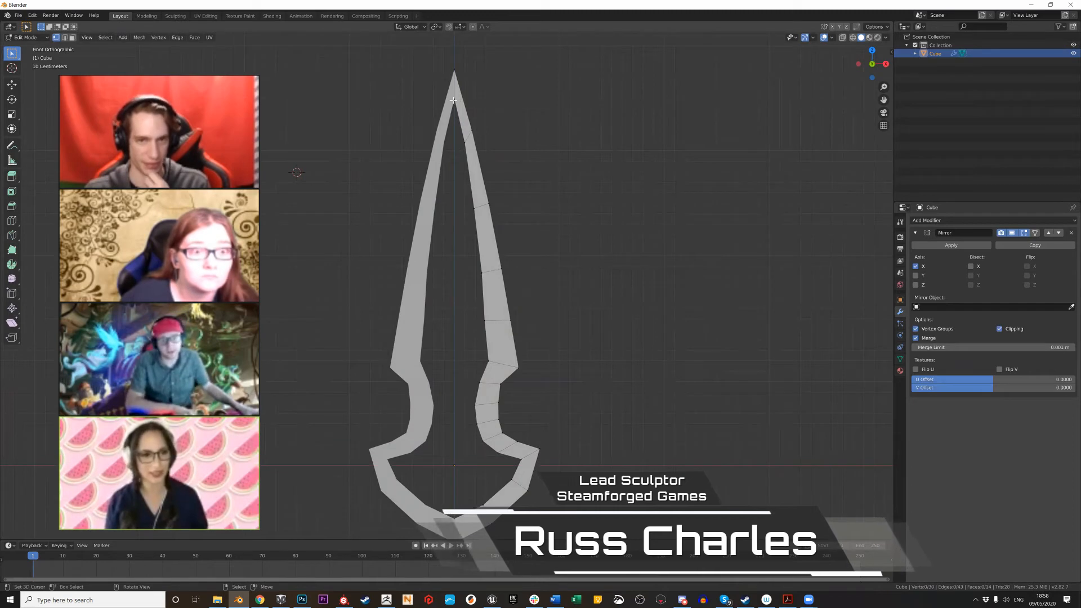
left_click(479, 216)
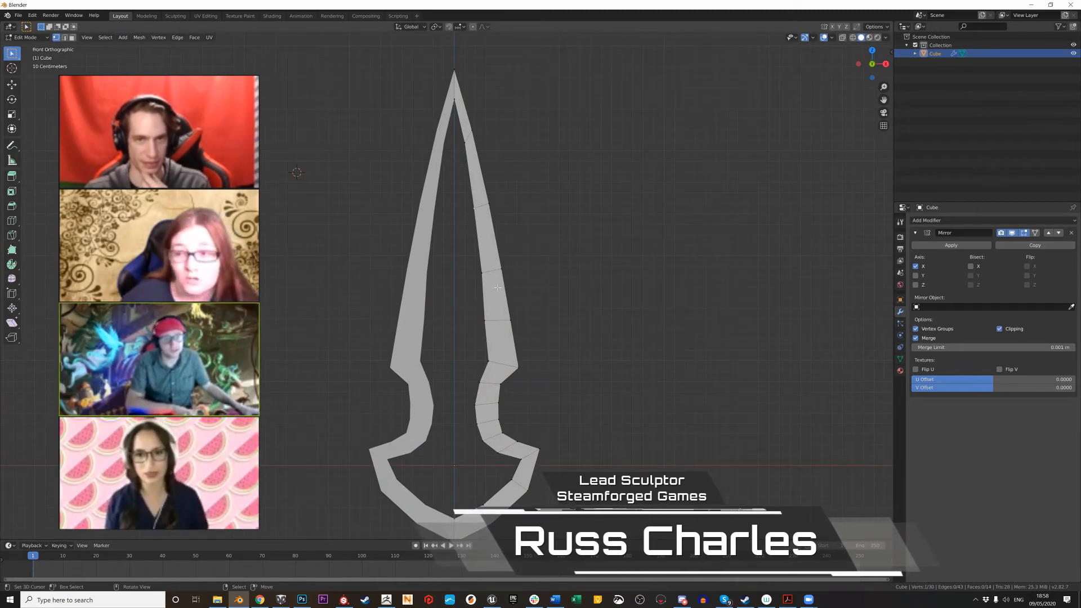
right_click(482, 274, "shift")
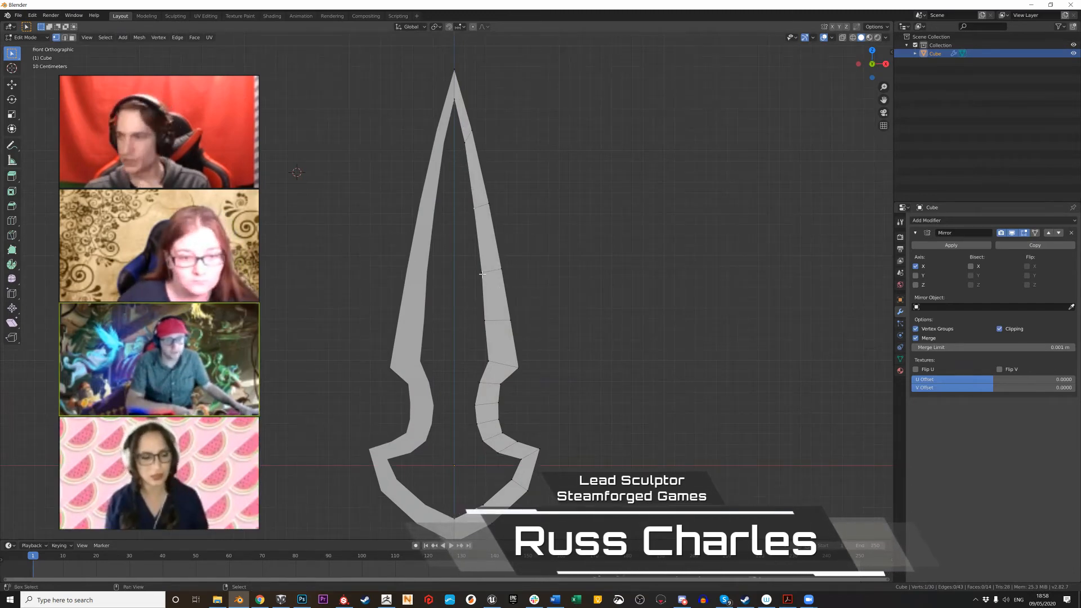
right_click(484, 320, "shift")
right_click(485, 361, "shift")
right_click(478, 387, "shift")
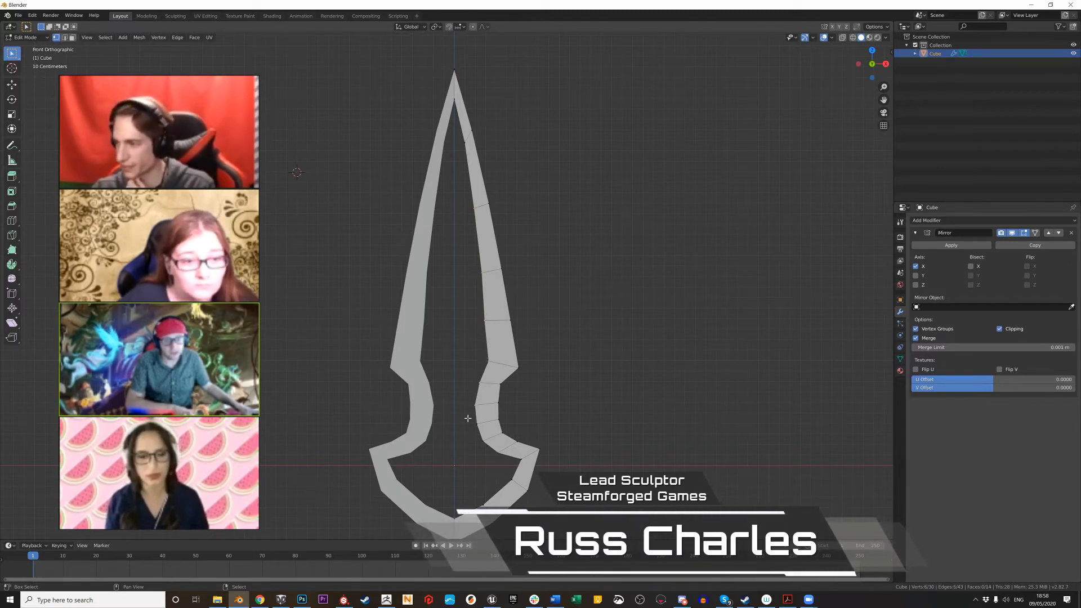
right_click(508, 458, "shift")
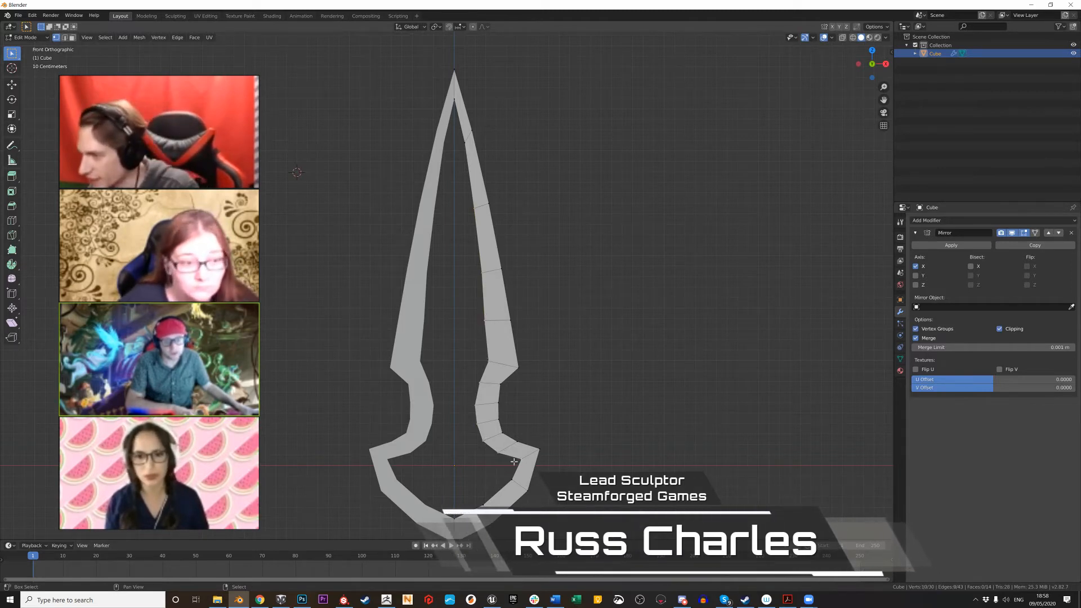
right_click(510, 482, "shift")
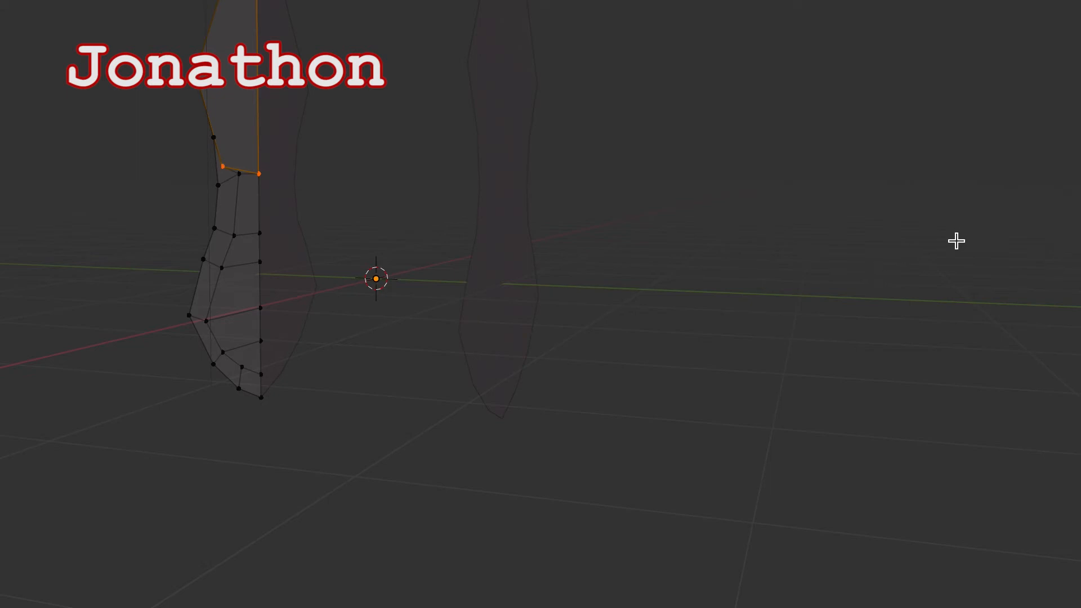
Undo the last edit and box-select the modelled half of the blade together with its centre line
key("ctrl+z")
middle_click_drag(850, 319, 855, 319)
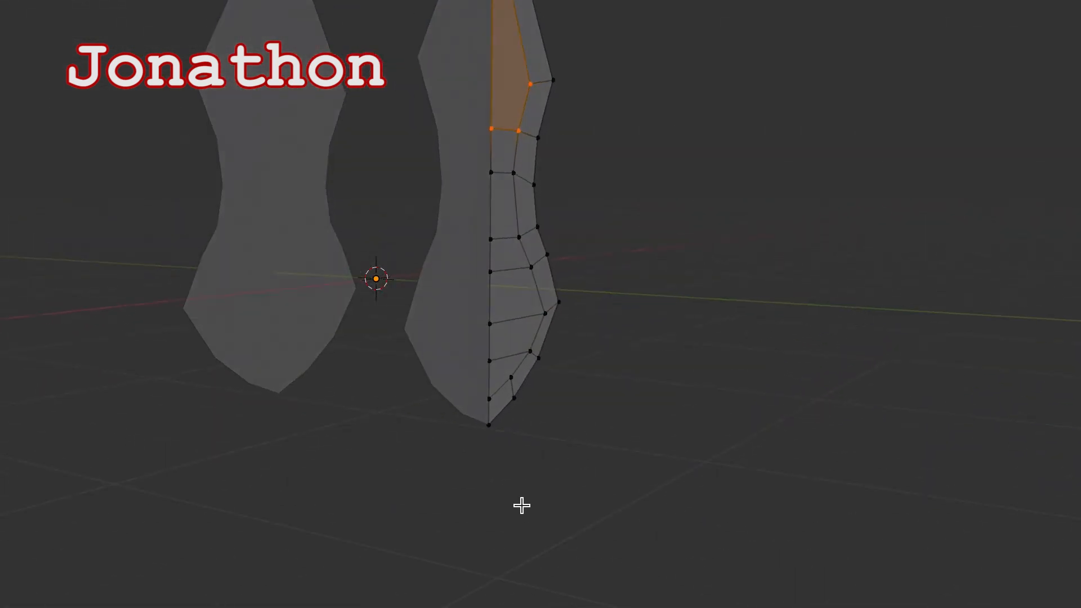
left_click_drag(474, 495, 616, 1)
middle_click_drag(665, 134, 664, 134)
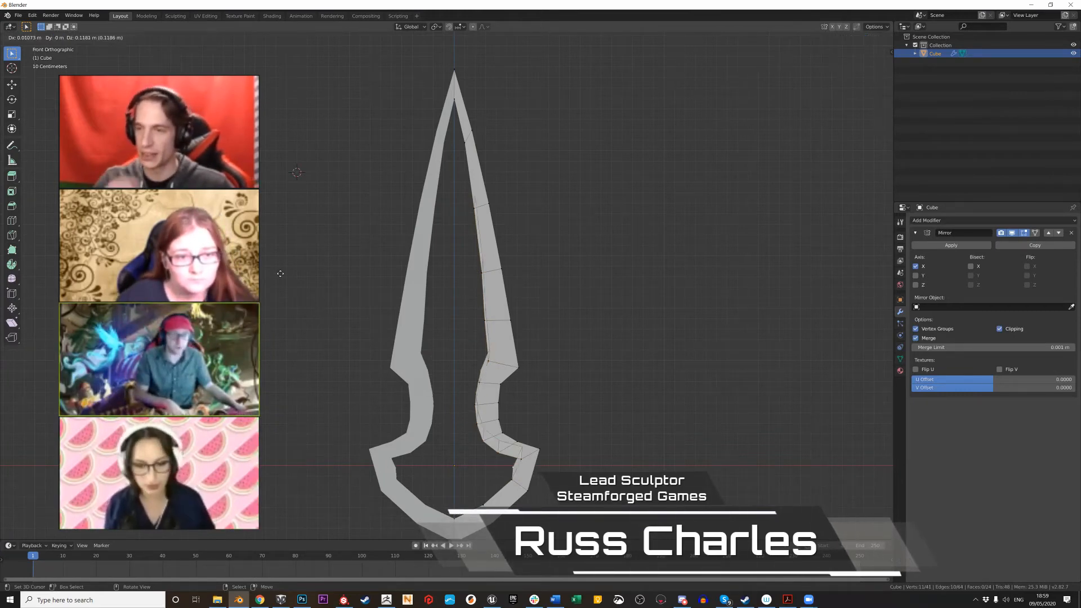
Extrude the selected inner edge vertices along X to the blade's centre line
key("e")
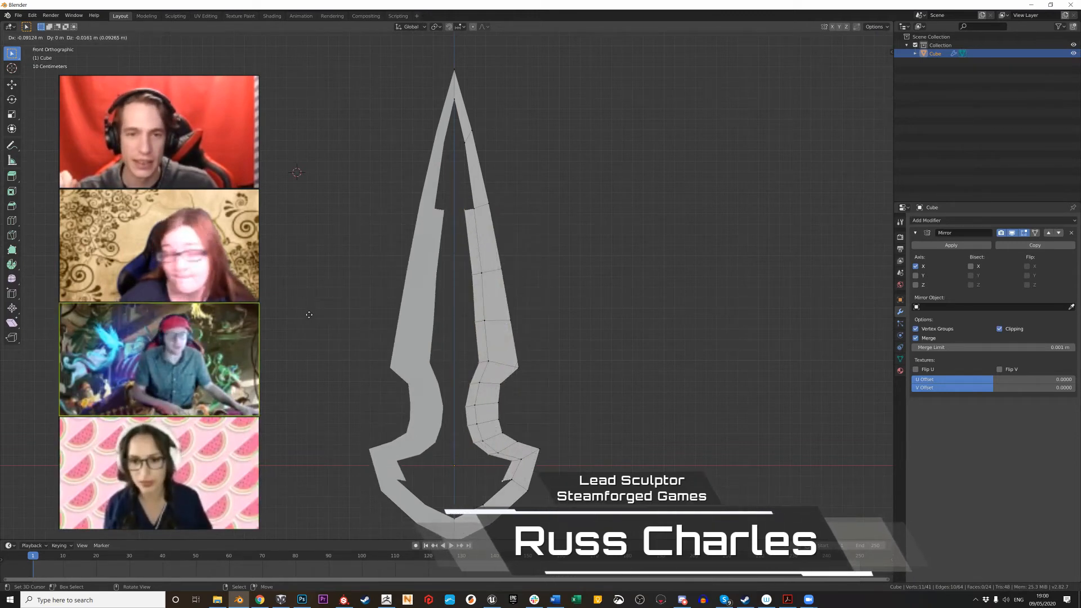
key("x")
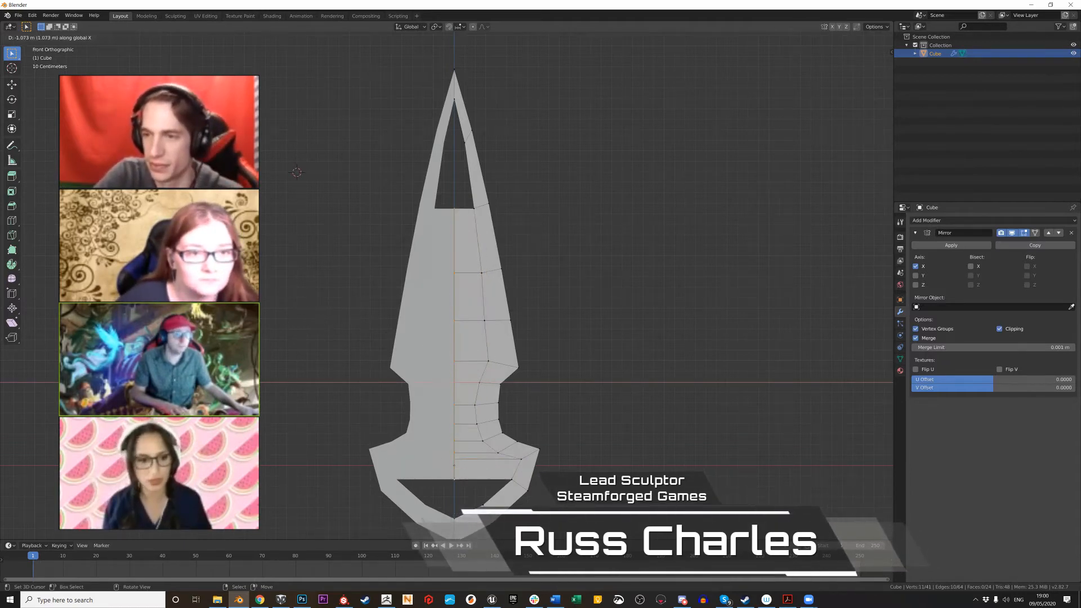
key("Return")
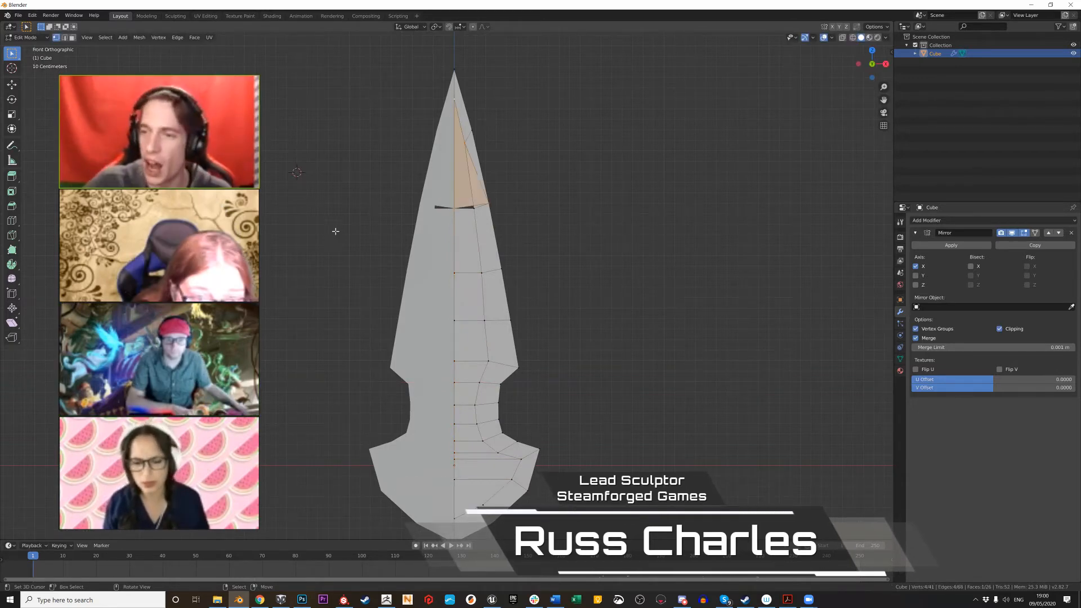
Undo the face at the blade's tip and fill the tip gap again
key("ctrl+z")
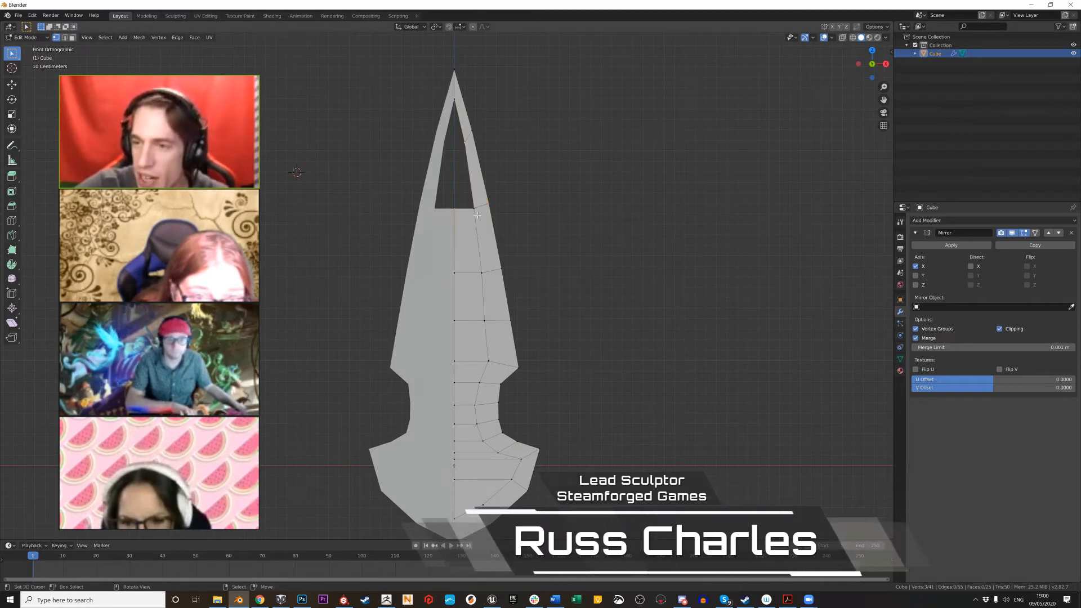
key("f")
middle_click_drag(470, 212, 310, 218)
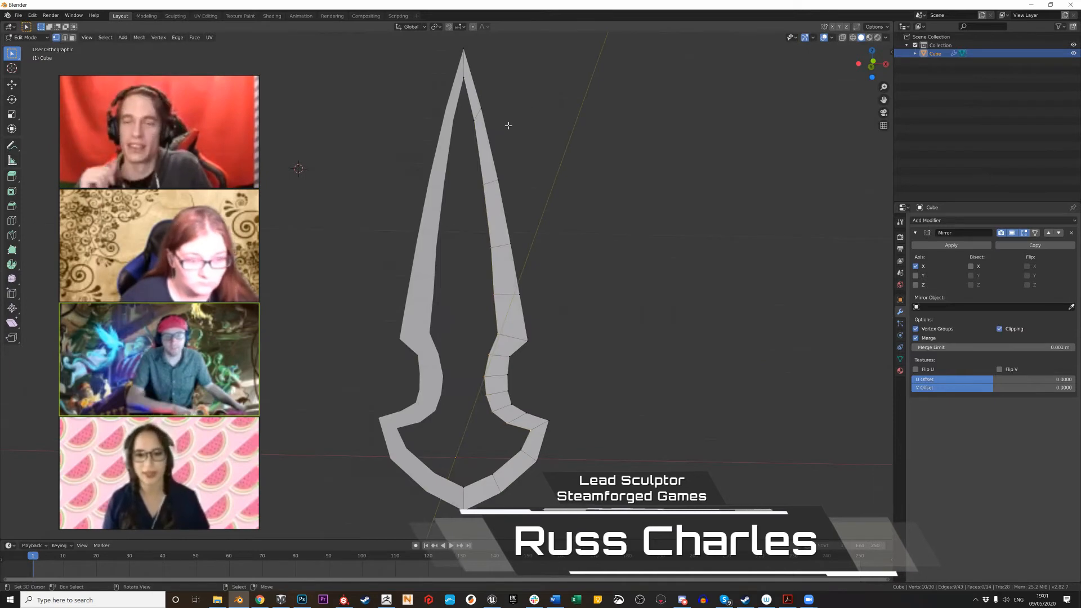
Select the inner edge vertices of the border's right half, from near the tip down to the bottom point
middle_click_drag(508, 125, 448, 102)
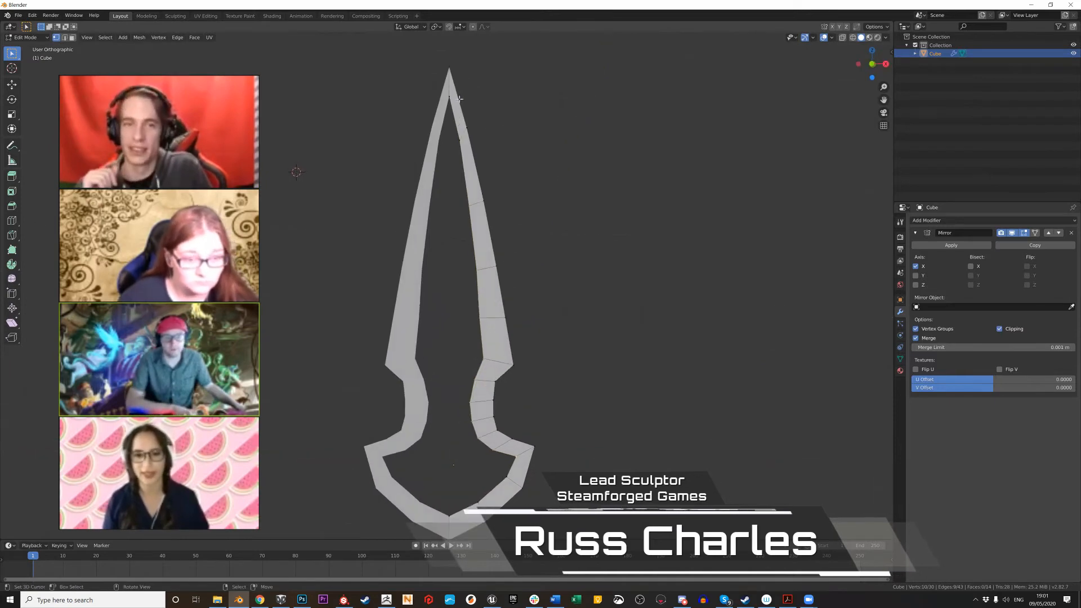
middle_click_drag(430, 139, 477, 98)
left_click(500, 204, "shift")
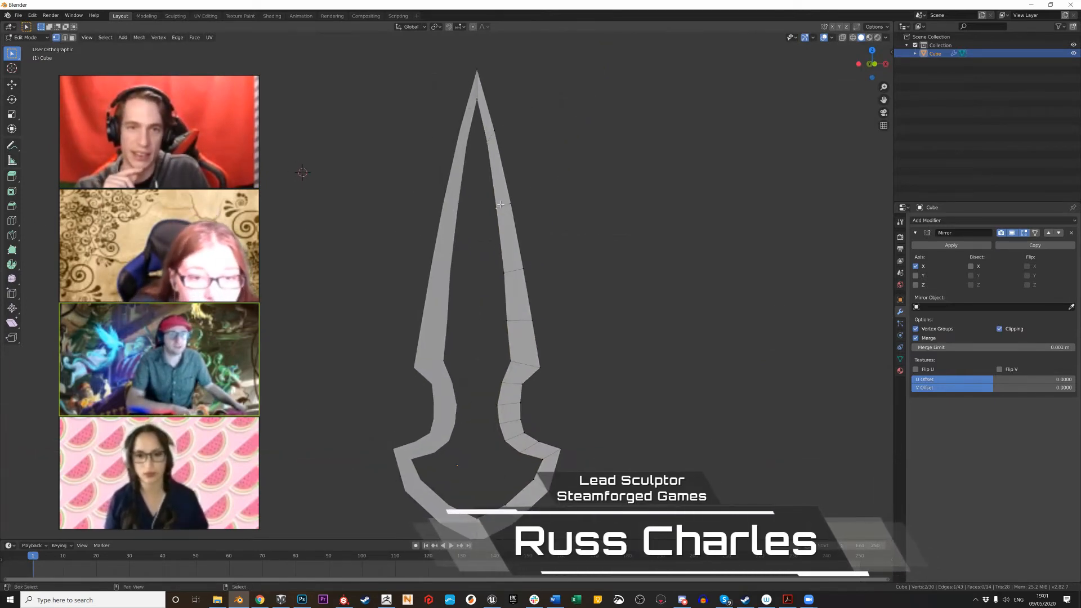
left_click(488, 365, "shift")
left_click(492, 386, "shift")
left_click(497, 410, "shift")
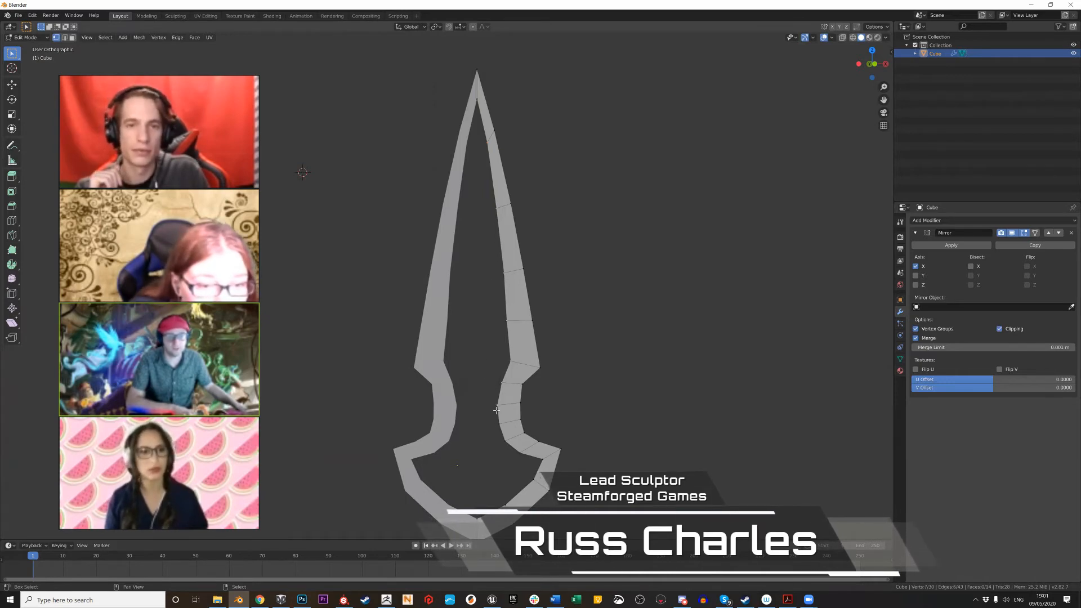
left_click(514, 456, "shift")
left_click(536, 466, "shift")
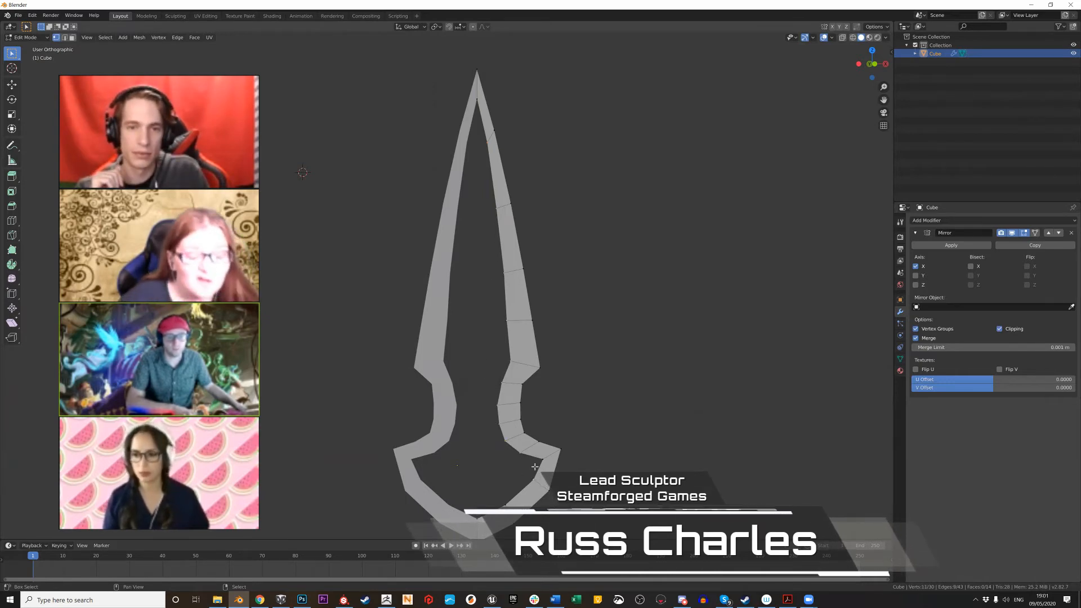
left_click(492, 497, "shift")
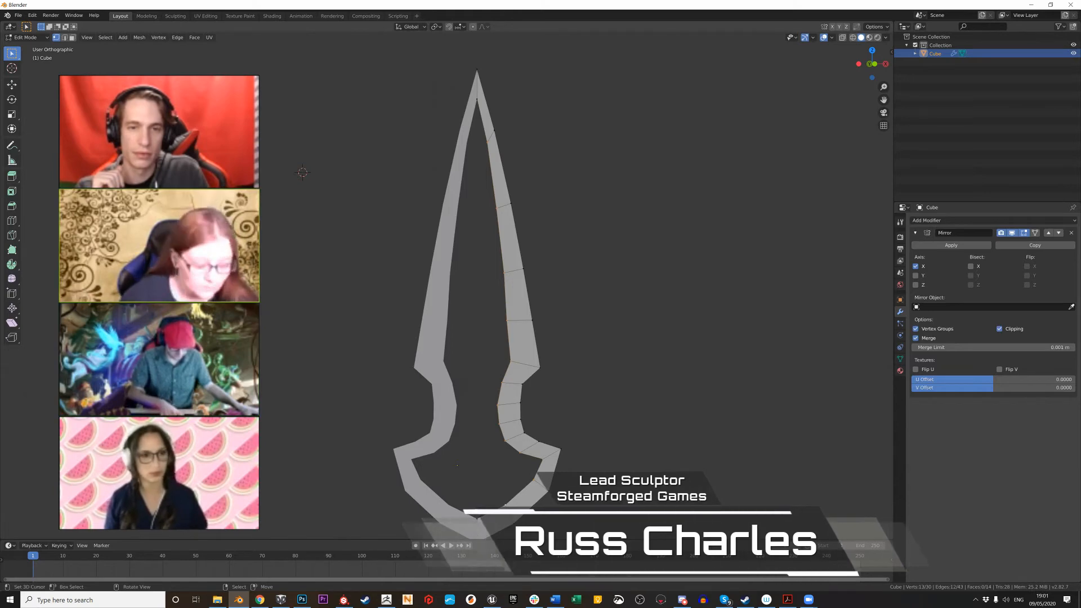
Try extruding the full inner edge selection along X to the centre line, and undo it
key("e")
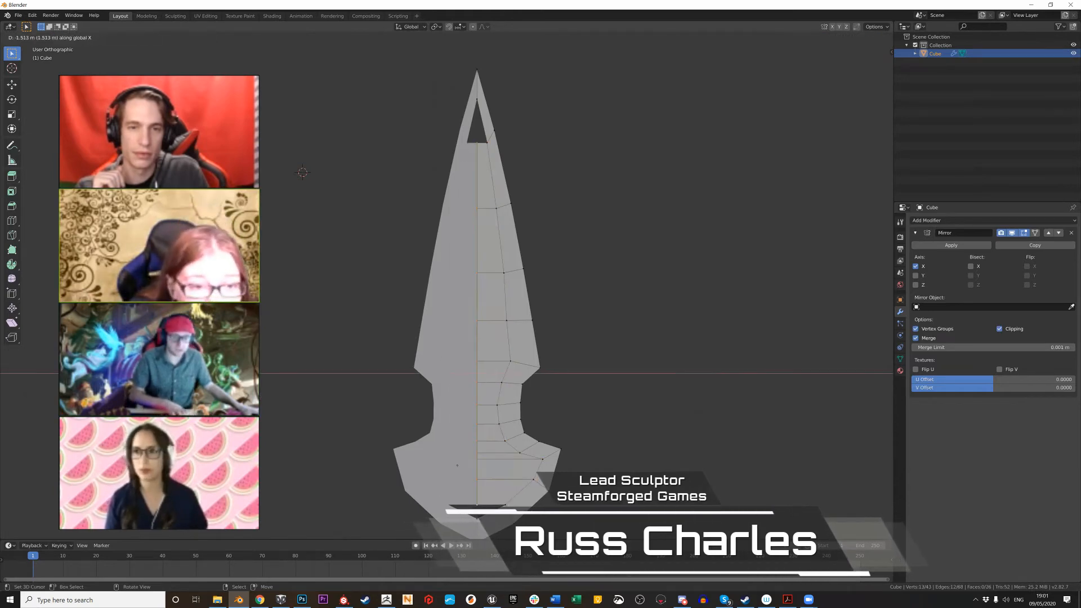
left_click(505, 119)
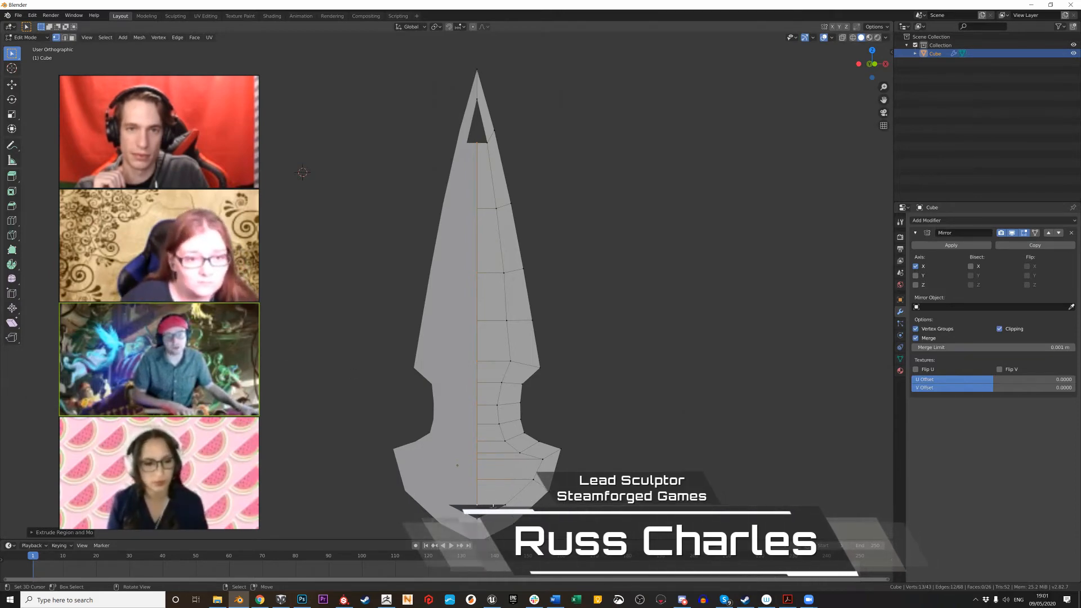
key("ctrl+z")
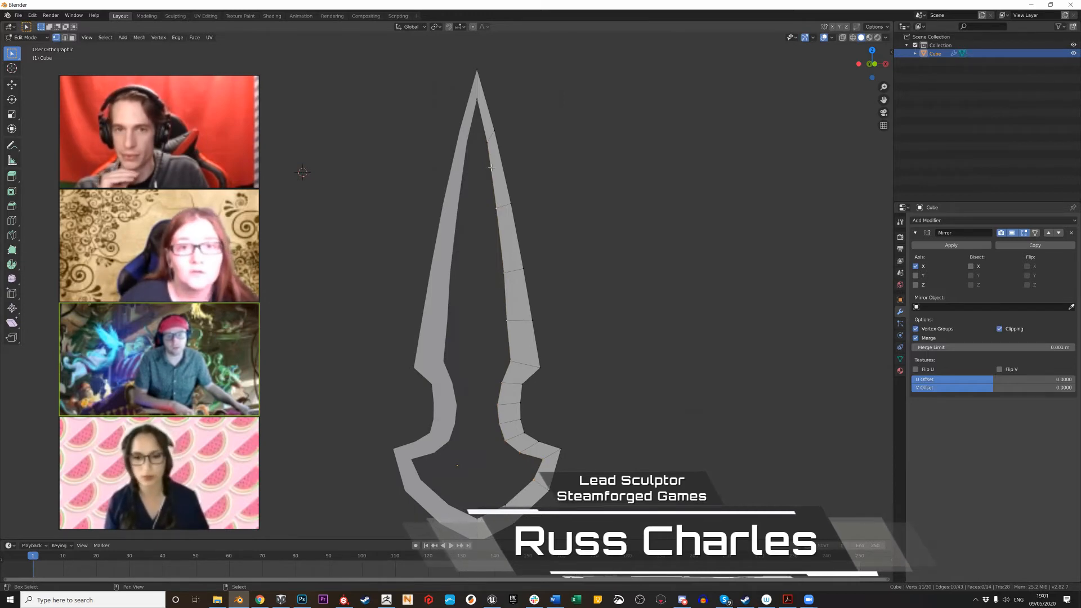
Extrude the inner edge vertices, without the uppermost and lowest ones, along X to the centre line and fill the bottom gap with a face
key("e")
key("x")
left_click(279, 210)
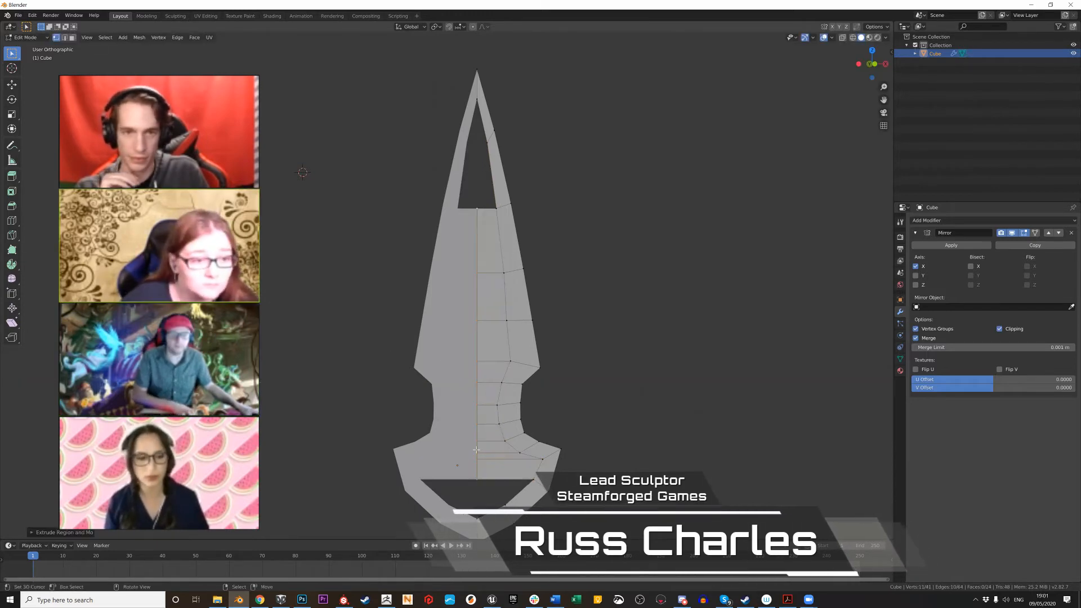
right_click(478, 480)
right_click(526, 491, "alt+shift")
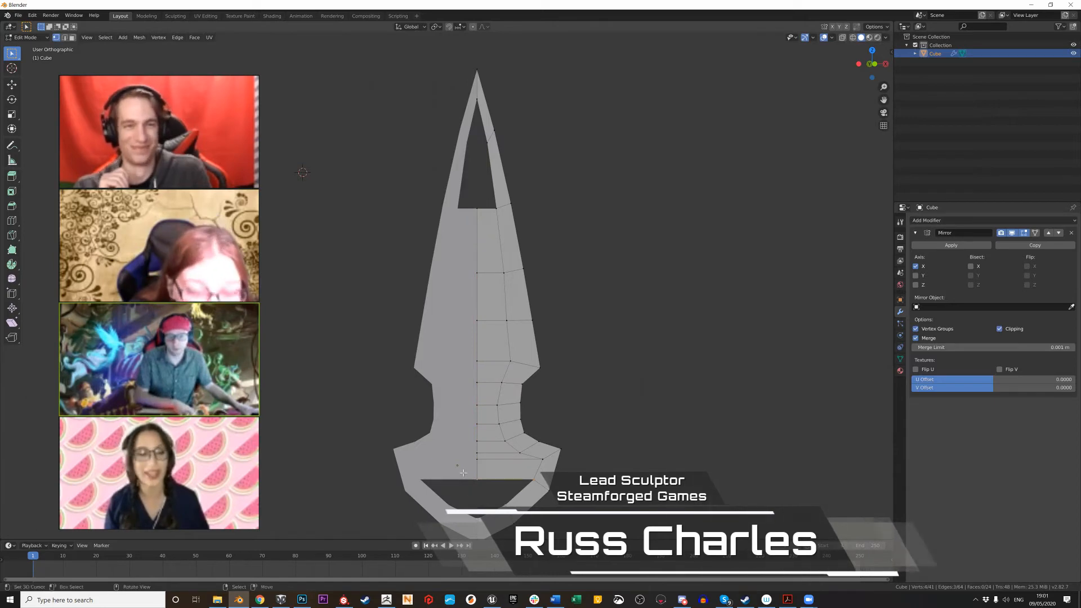
key("f")
Move the selected half blade along Y, away from its mirrored copy
key("g")
key("y")
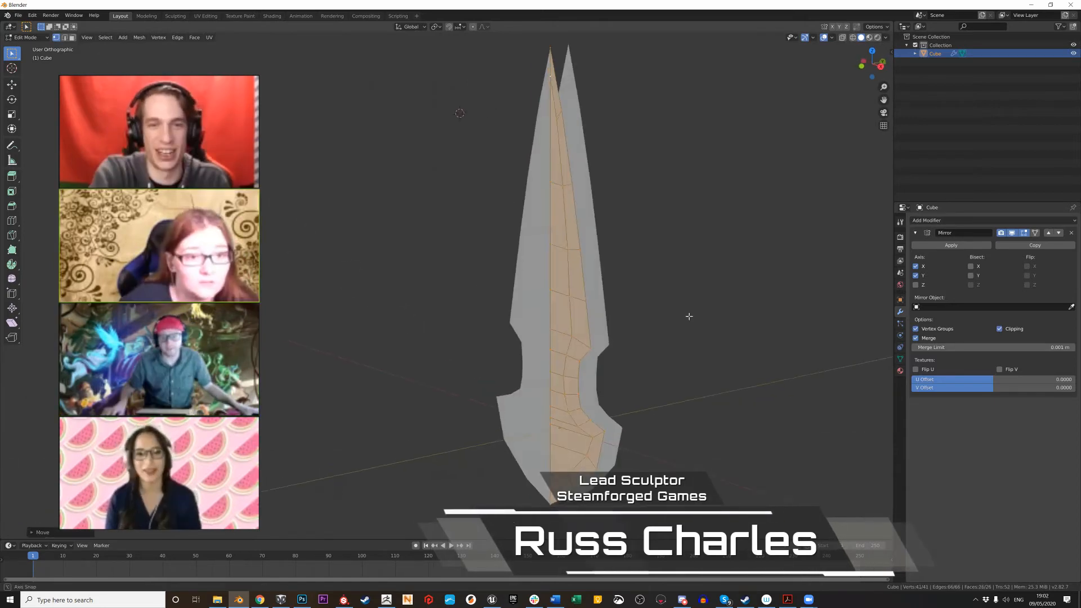
left_click(692, 315)
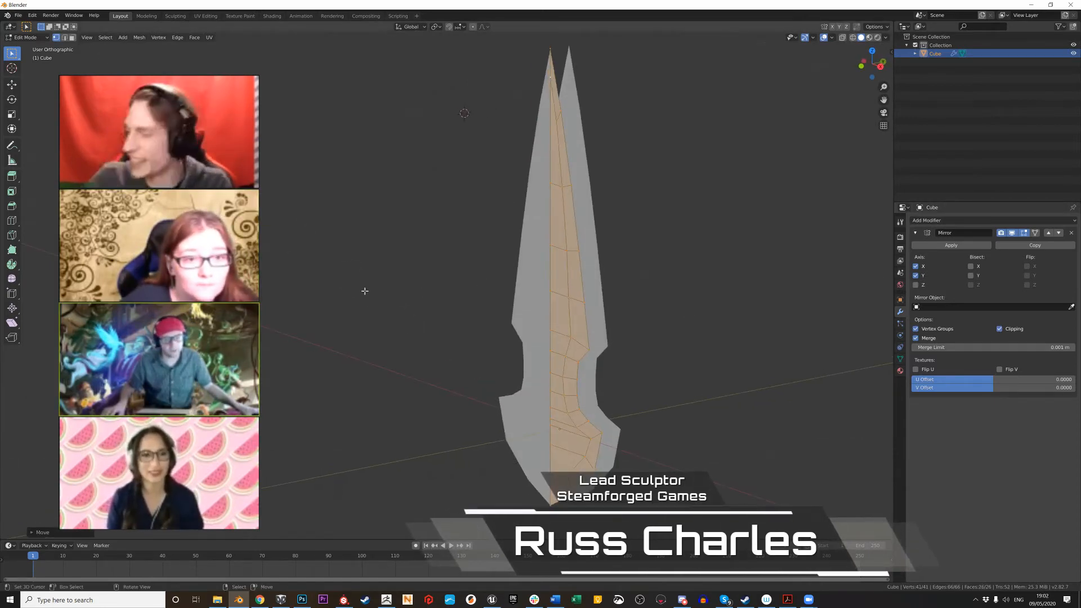
middle_click_drag(365, 292, 367, 285)
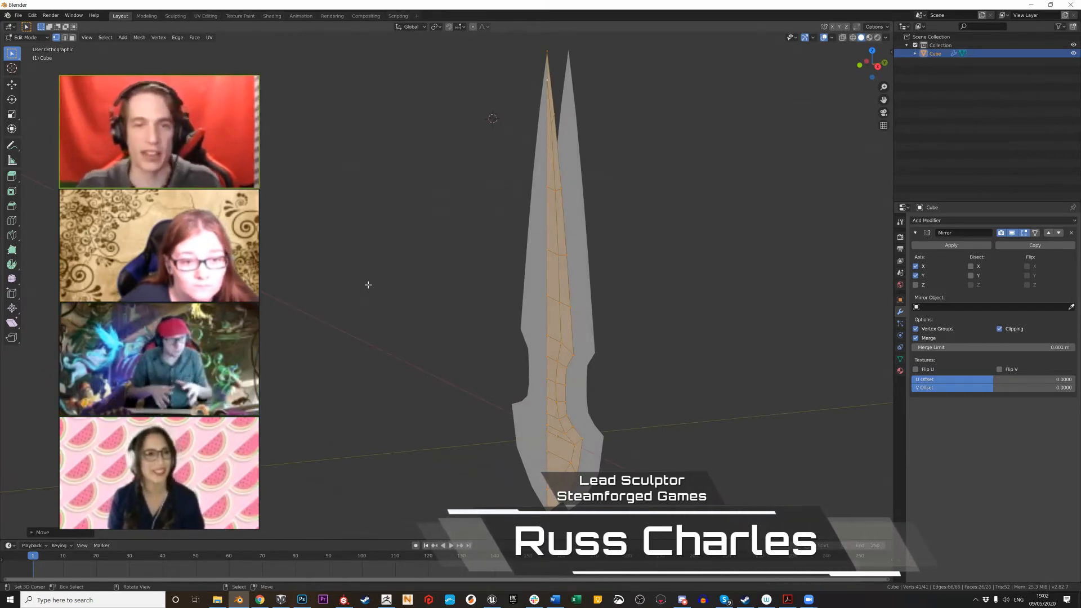
middle_click_drag(368, 285, 394, 285)
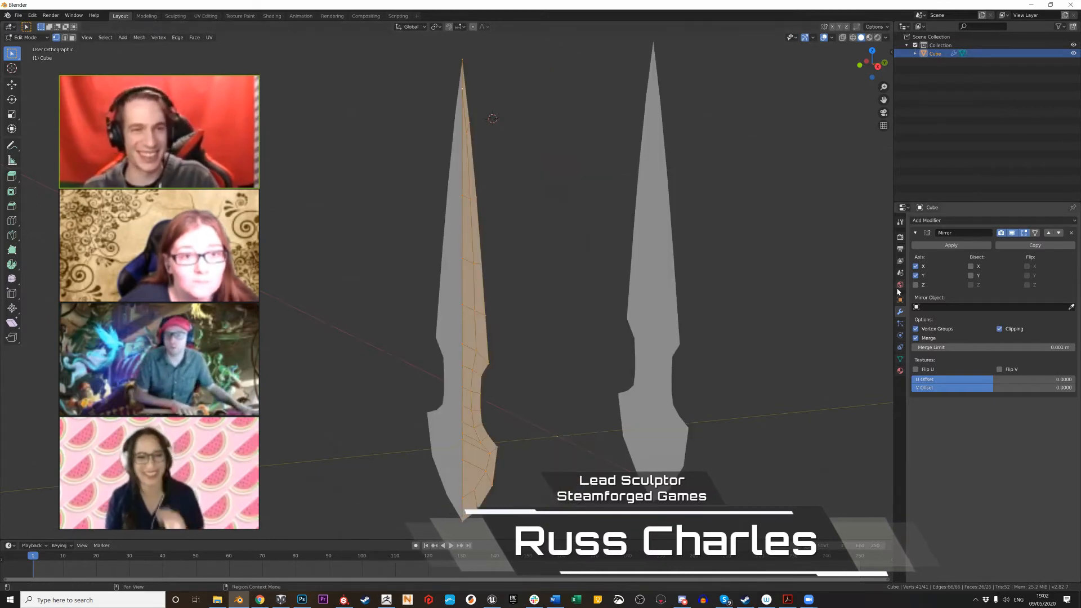
Turn off the Y axis in the Mirror modifier and view the single blade side from another angle
left_click(915, 275)
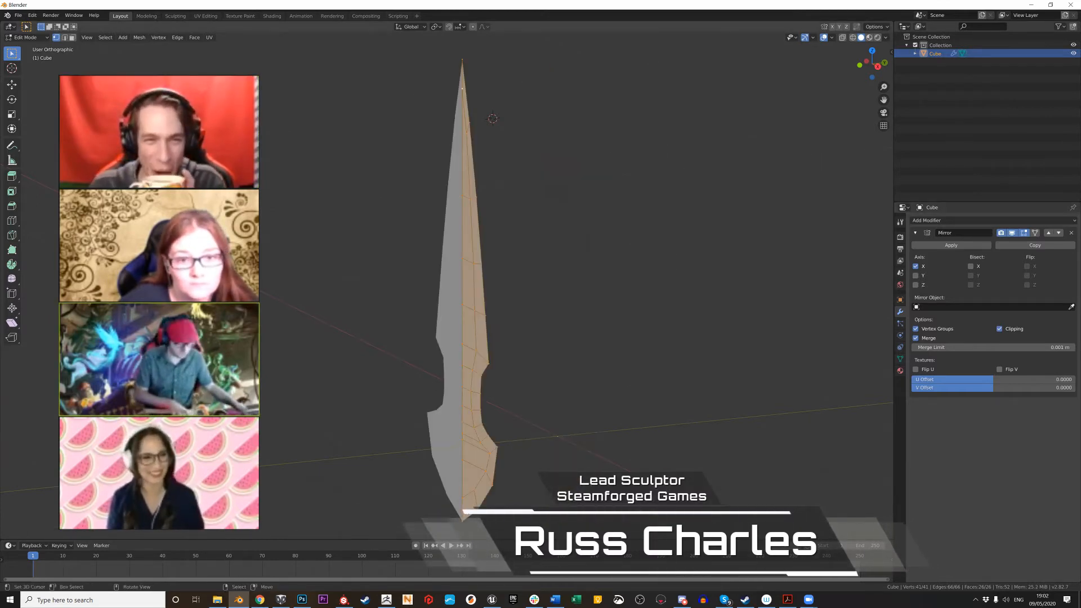
middle_click_drag(563, 271, 611, 276)
middle_click_drag(268, 275, 322, 273)
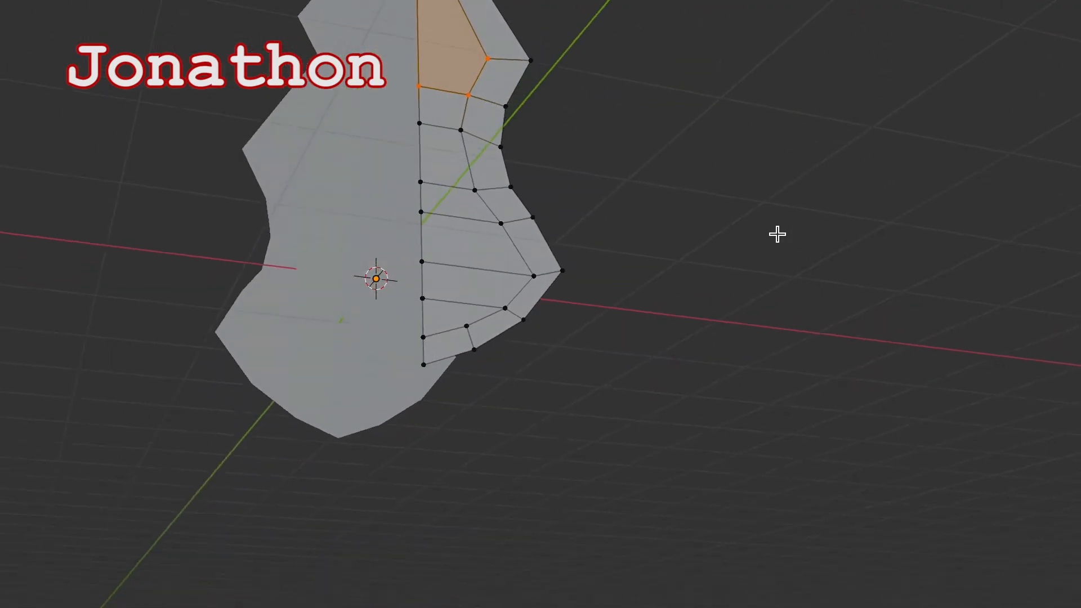
middle_click_drag(778, 234, 776, 224)
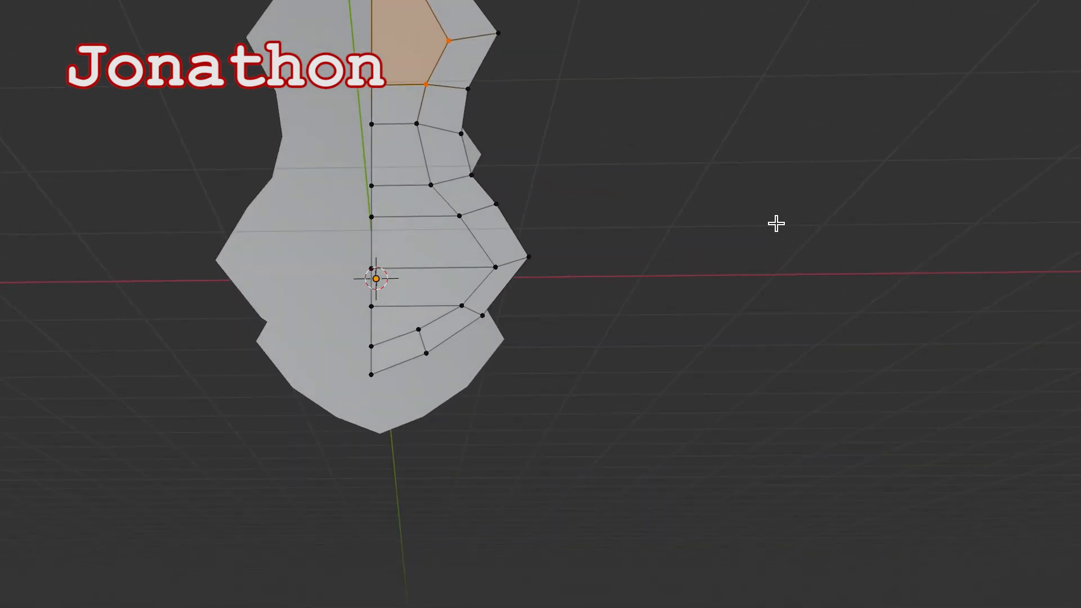
middle_click_drag(776, 224, 776, 224)
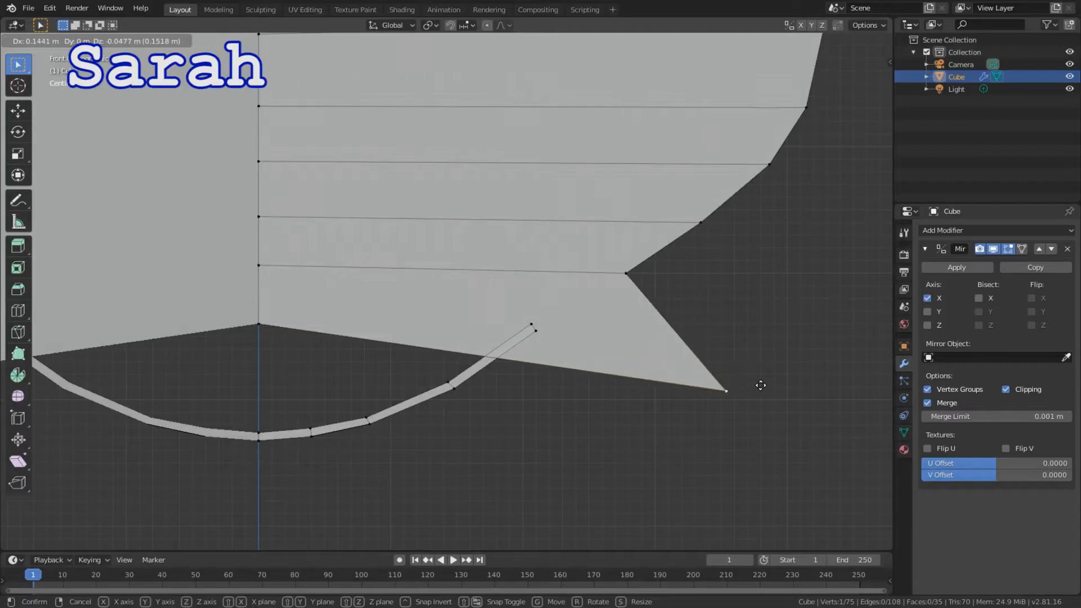
Undo the bottom corner vertex move and the inner edge's extrusion, back to the bare border strip
left_click_drag(761, 382, 530, 308)
key("ctrl+z")
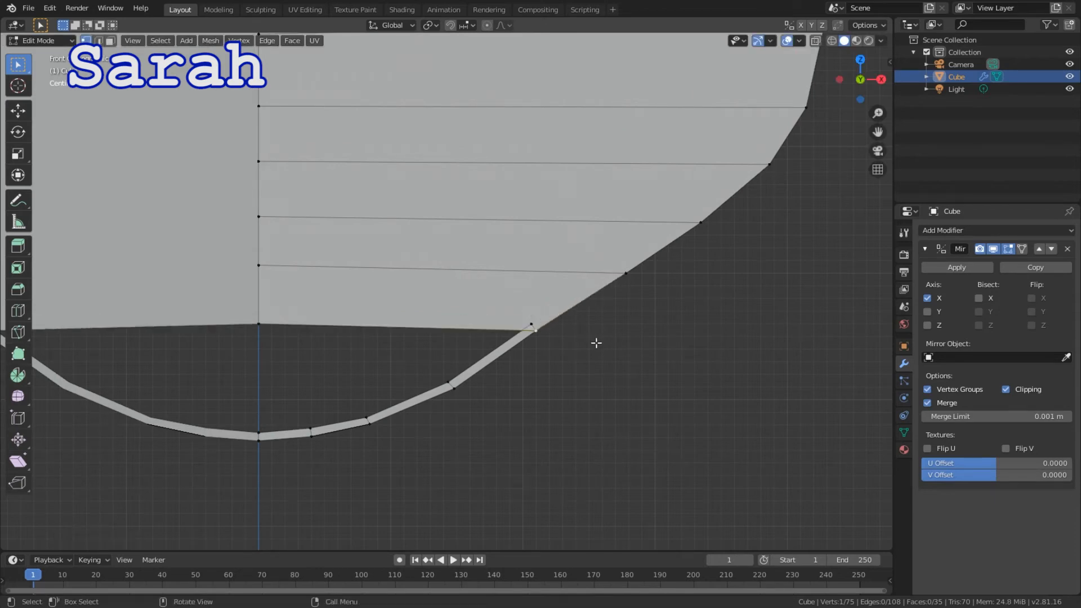
key("ctrl+z")
key("ctrl+z")
Test-move the outer edge vertex at the border strip's lower joint, undo the move, and delete that vertex
scroll(575, 344, "up", 4)
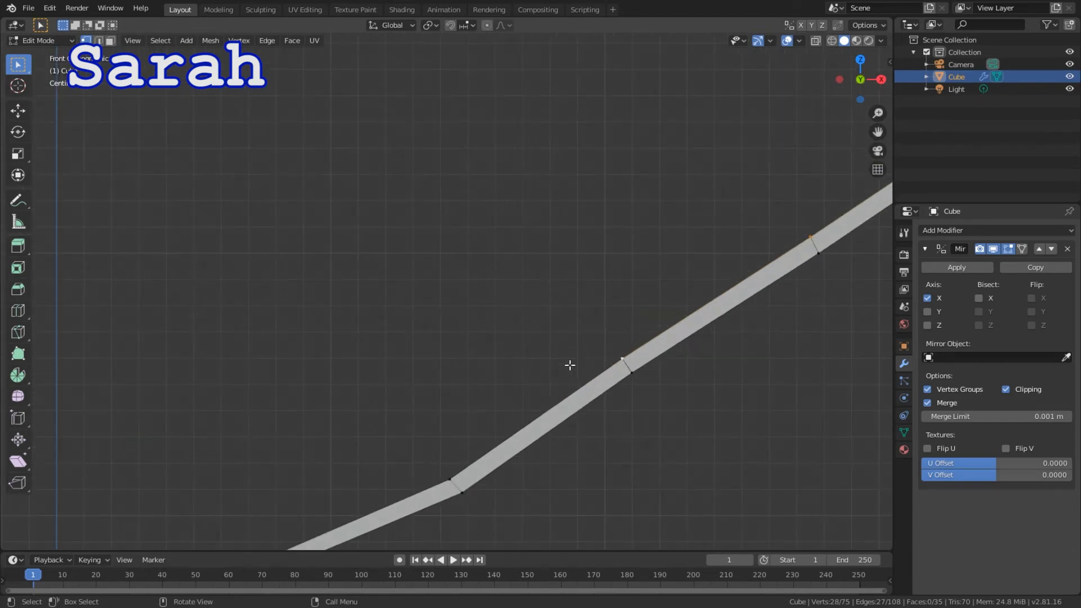
scroll(495, 353, "down", 2)
scroll(596, 393, "up", 3)
left_click(544, 359)
key("g")
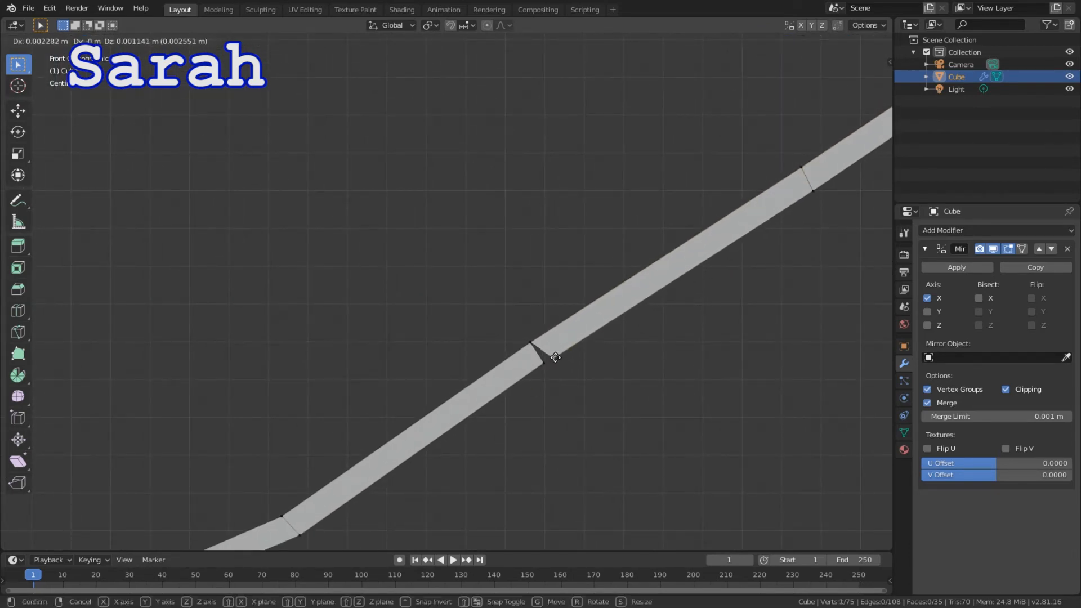
left_click(555, 357)
key("ctrl+z")
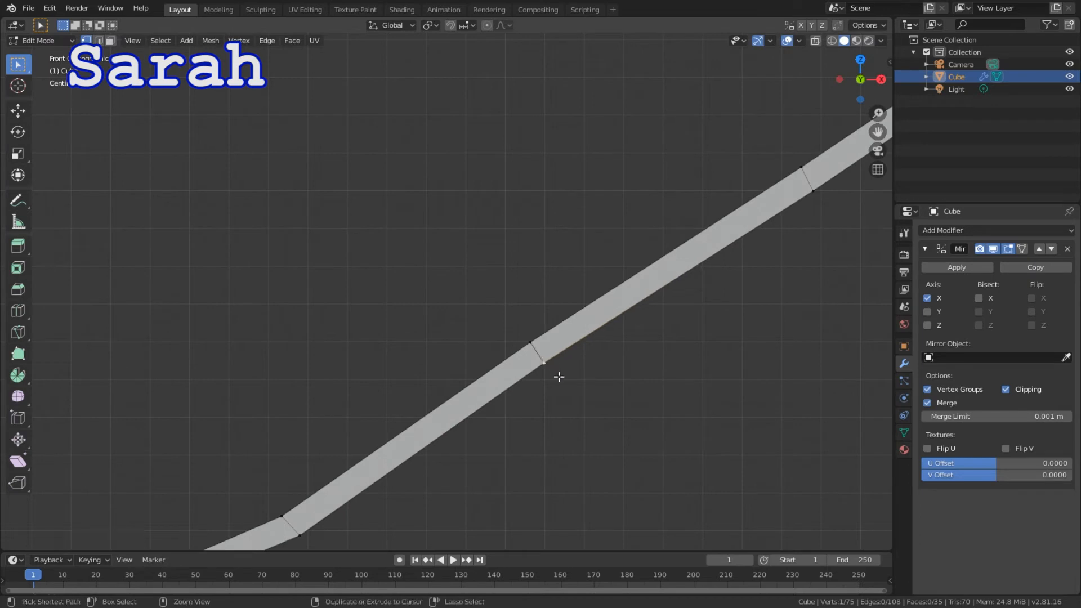
key("x")
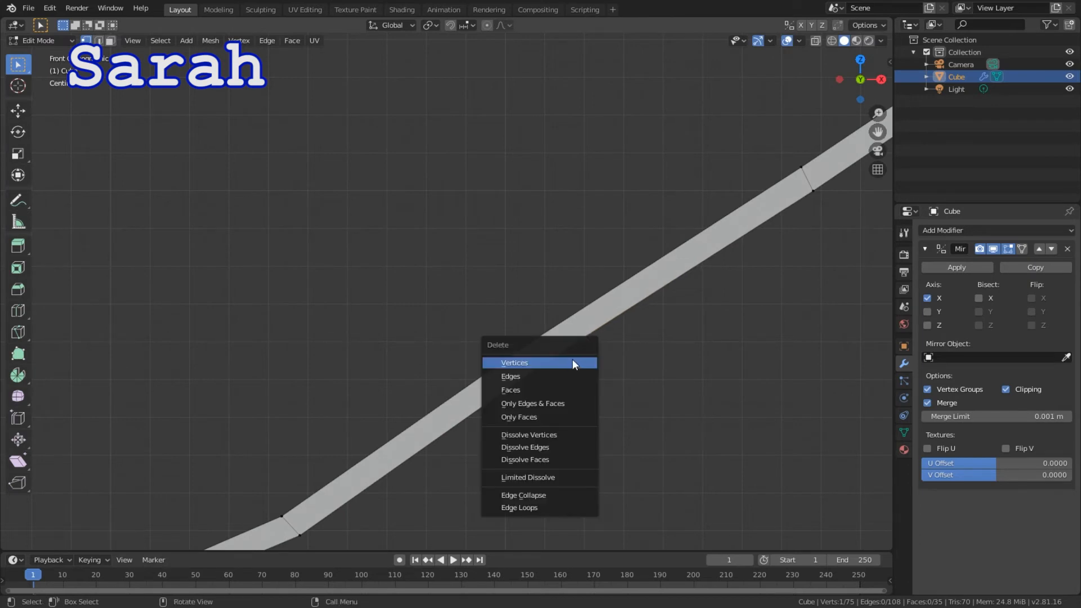
left_click(569, 360)
Try moving the inner and outer vertices together at the border strip's open end
left_click(545, 363)
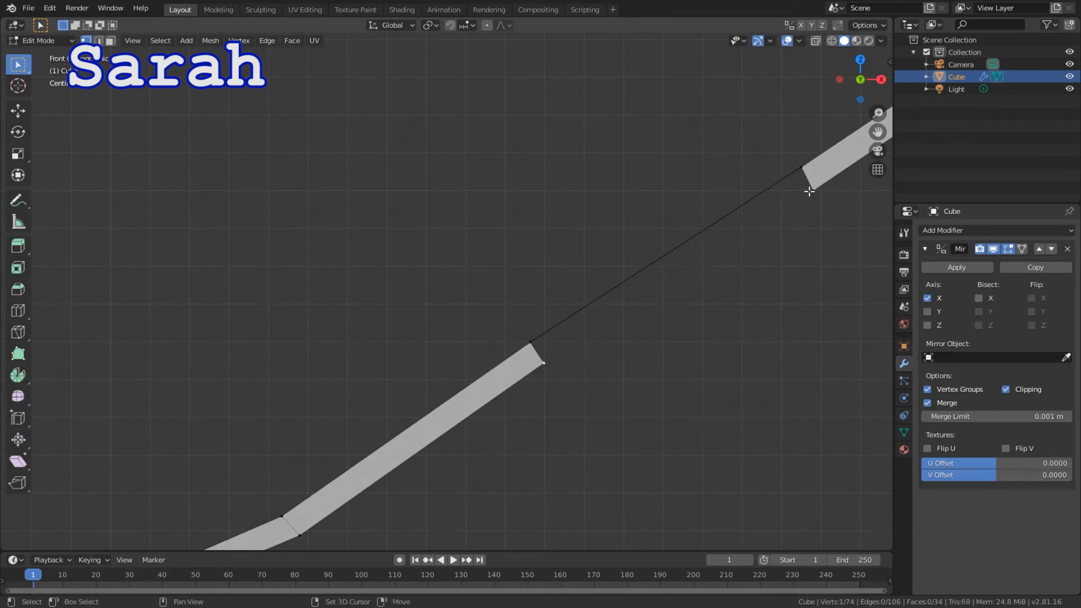
scroll(664, 342, "down", 3)
left_click(495, 321, "shift")
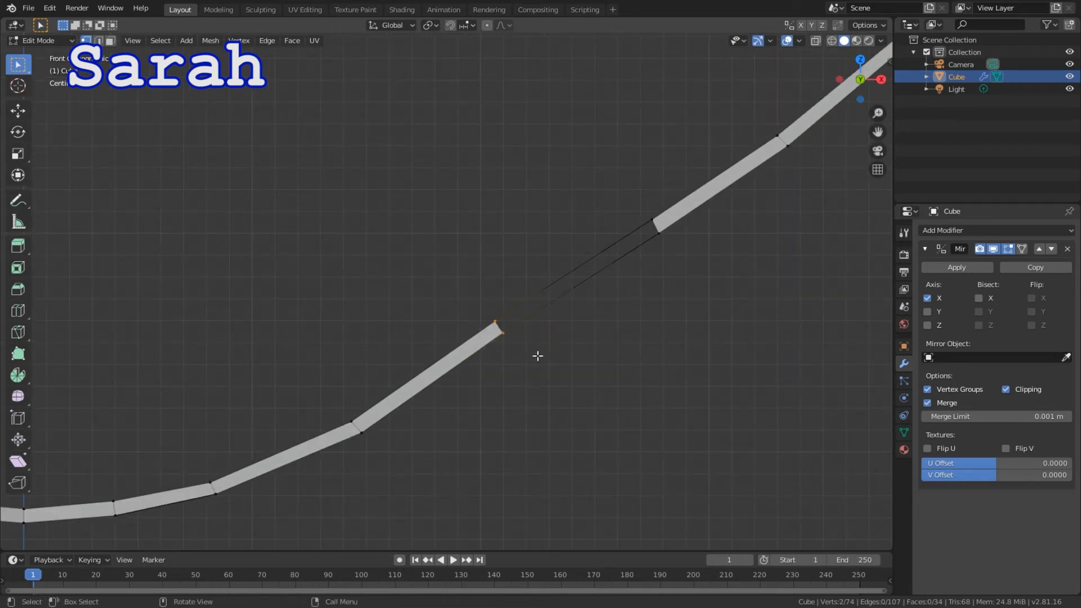
key("g")
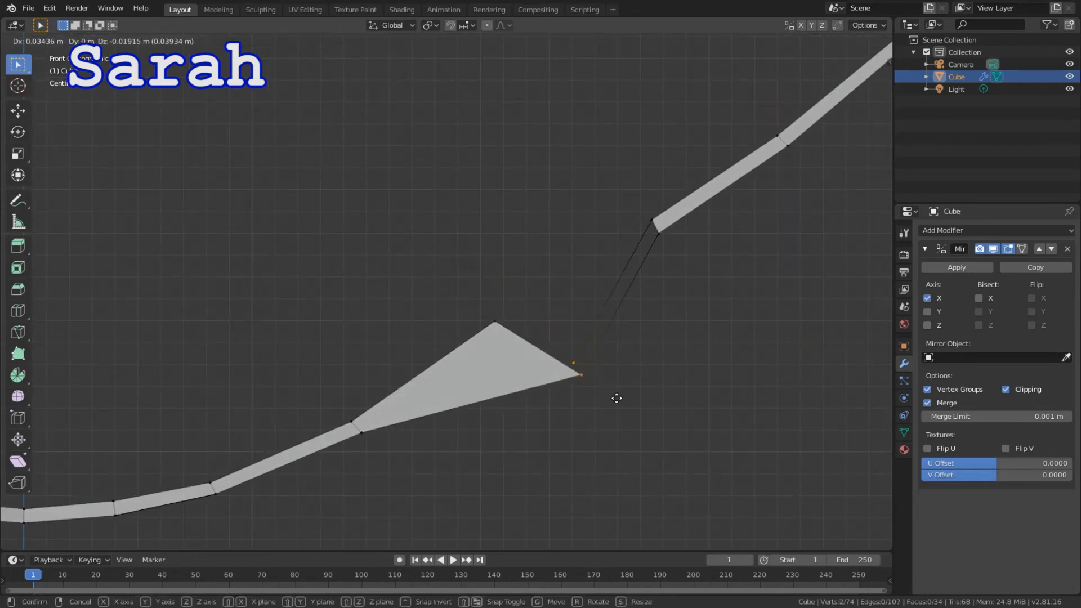
left_click(617, 398)
Move the overlapping inner vertex at the strip's open end slightly up and away from the strip
scroll(727, 389, "up", 4)
scroll(589, 362, "up", 3)
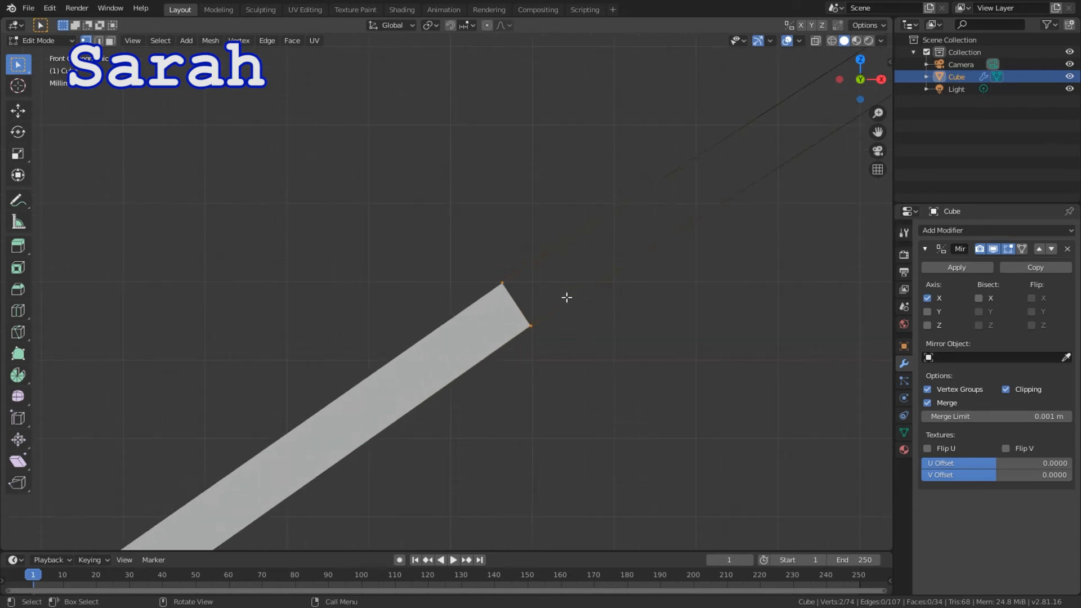
left_click(503, 282)
key("g")
left_click(499, 287)
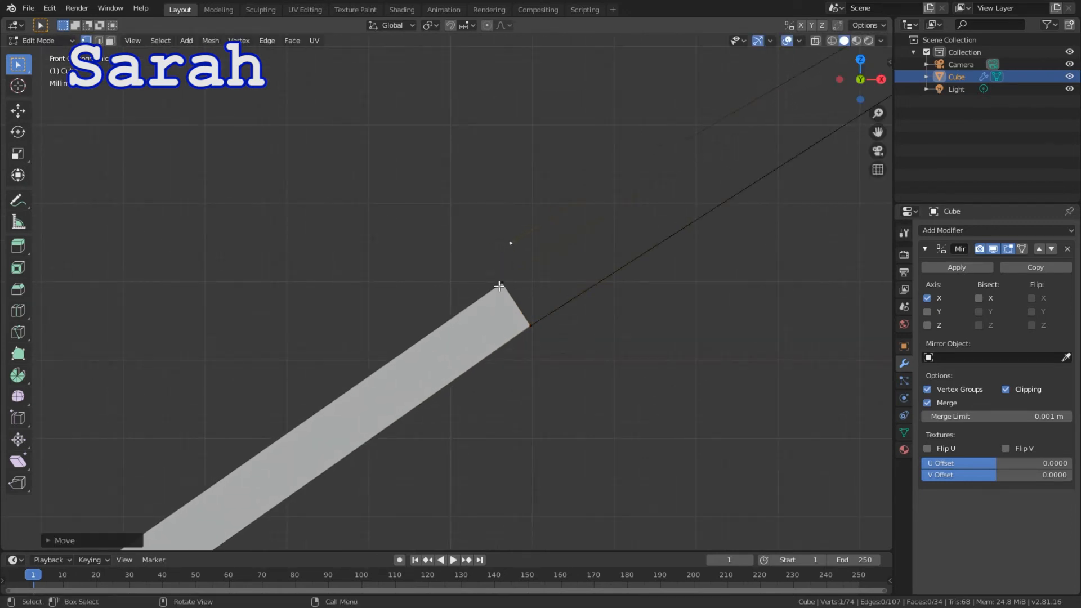
Try moving the strip's own inner end vertex outwards along the strip's inner side, and undo the move
key("g")
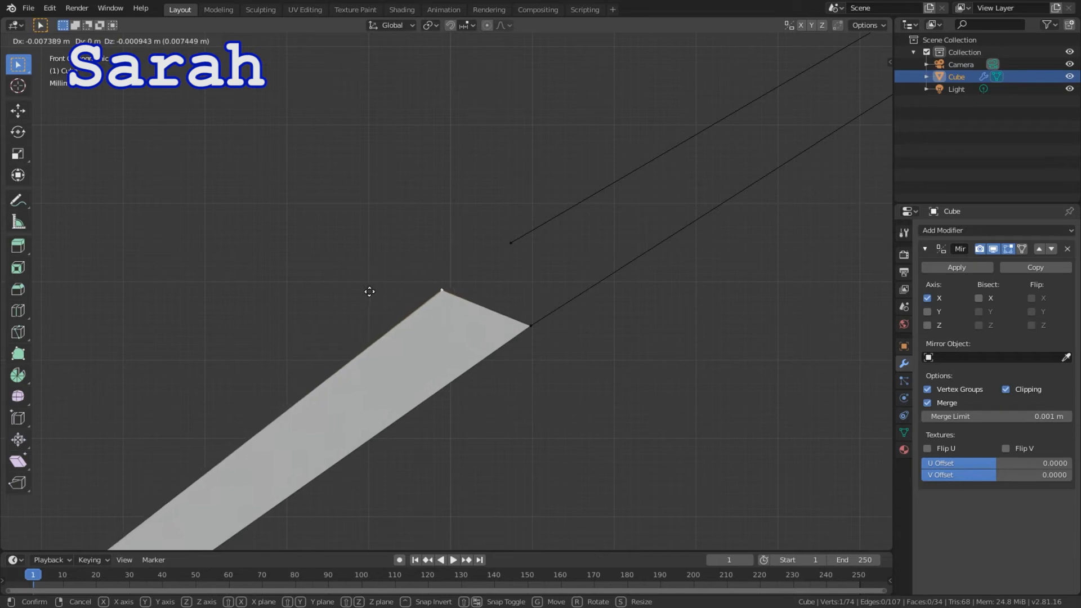
left_click(456, 288)
key("ctrl+z")
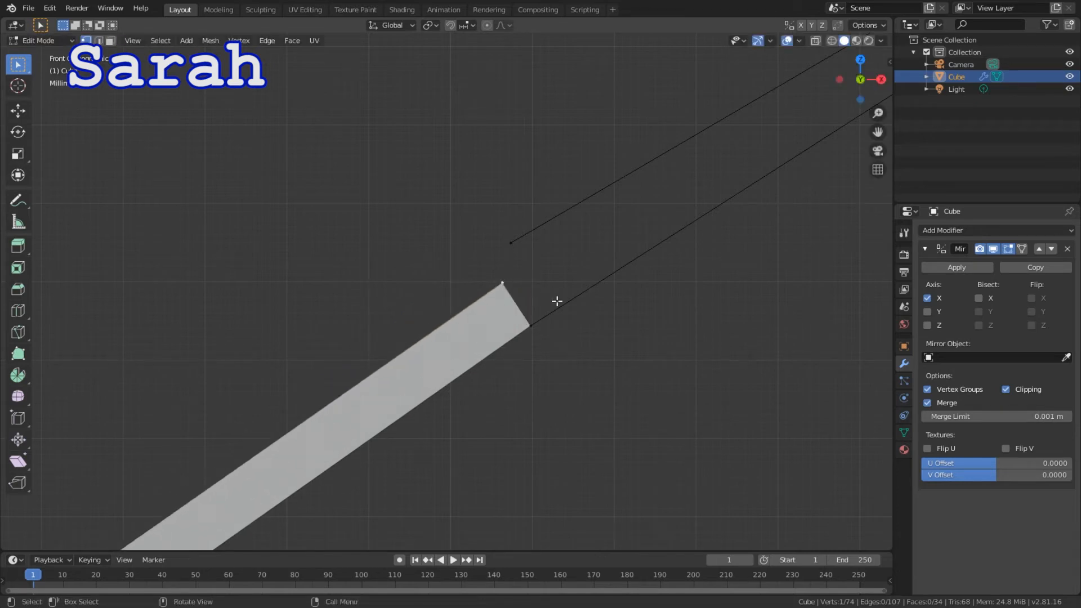
Delete the stray overlapping inner vertex and join the strip's inner end vertex to the next segment's inner corner with an edge
scroll(557, 301, "down", 4)
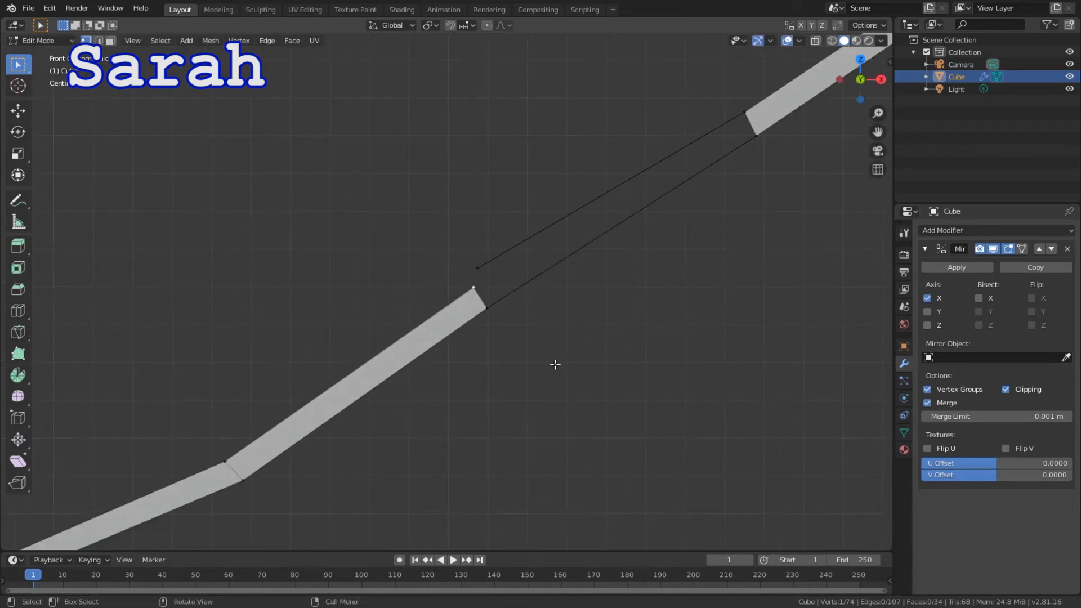
key("x")
left_click(512, 293)
left_click(471, 288)
left_click(742, 112, "shift")
key("f")
Test-move the vertex pair at each end of the gap in the border strip, cancelling both moves
left_click_drag(446, 271, 516, 347)
key("g")
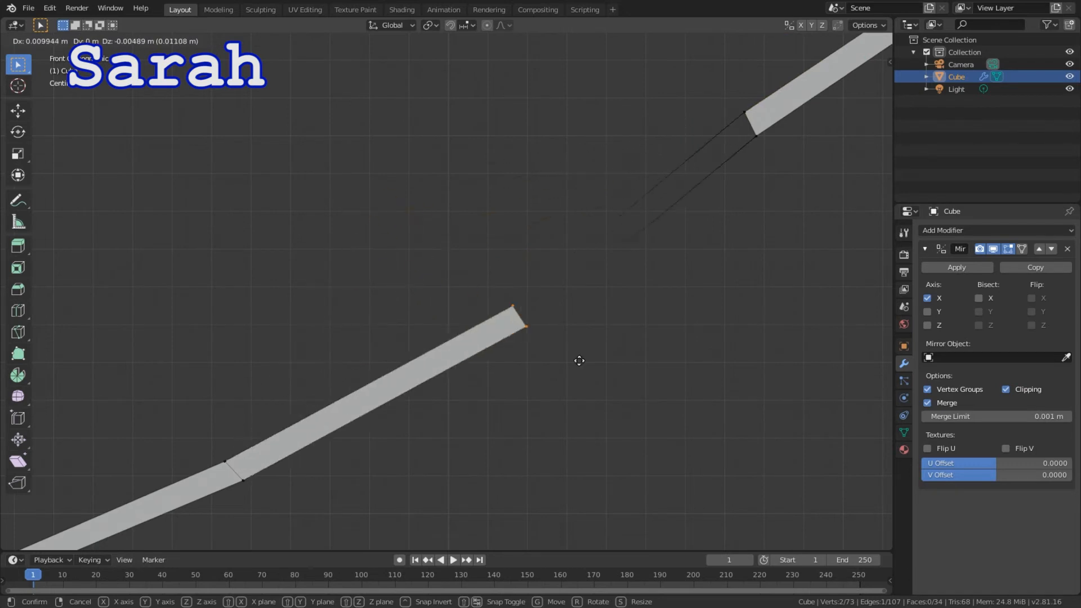
key("Escape")
scroll(630, 337, "down", 3)
left_click_drag(575, 163, 666, 232)
key("g")
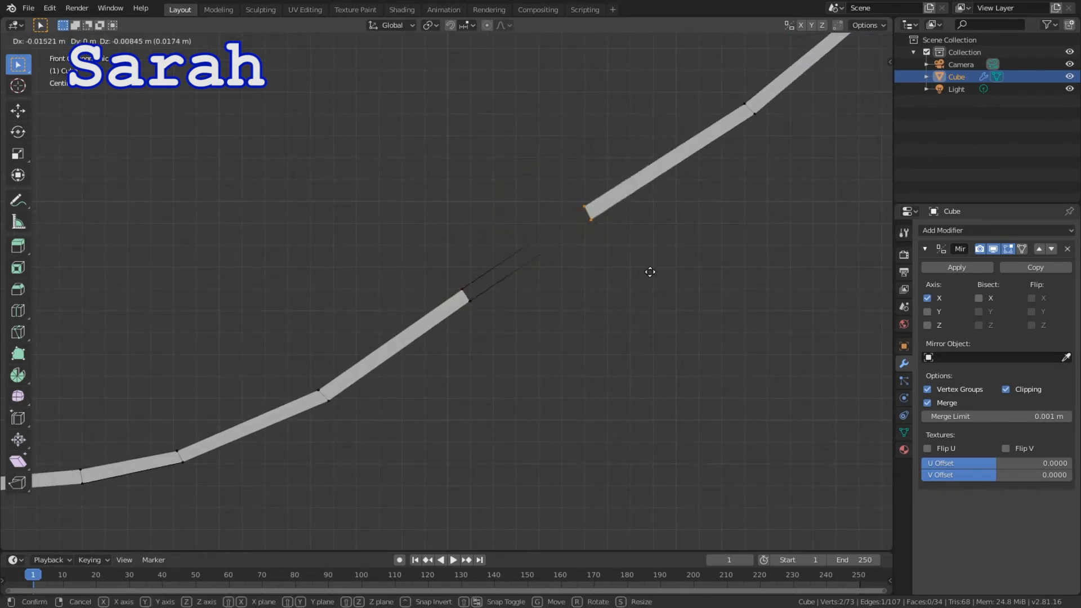
key("Escape")
Fill the gap in the border strip with a face between the four end vertices
scroll(569, 323, "down", 3)
scroll(538, 290, "up", 5)
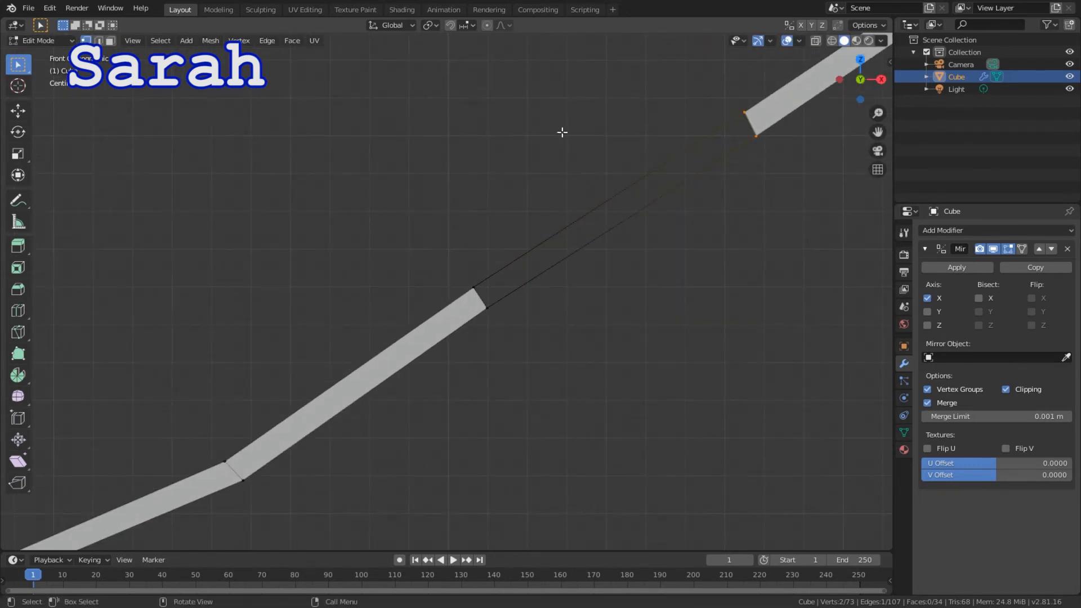
left_click_drag(766, 81, 432, 399)
key("f")
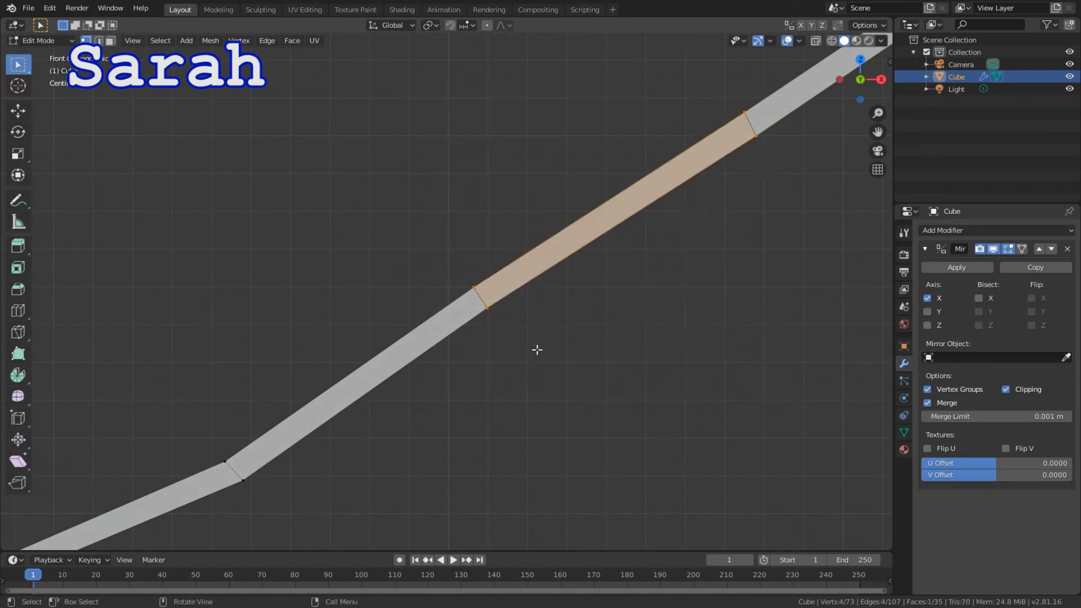
scroll(538, 351, "down", 3)
scroll(501, 355, "down", 3)
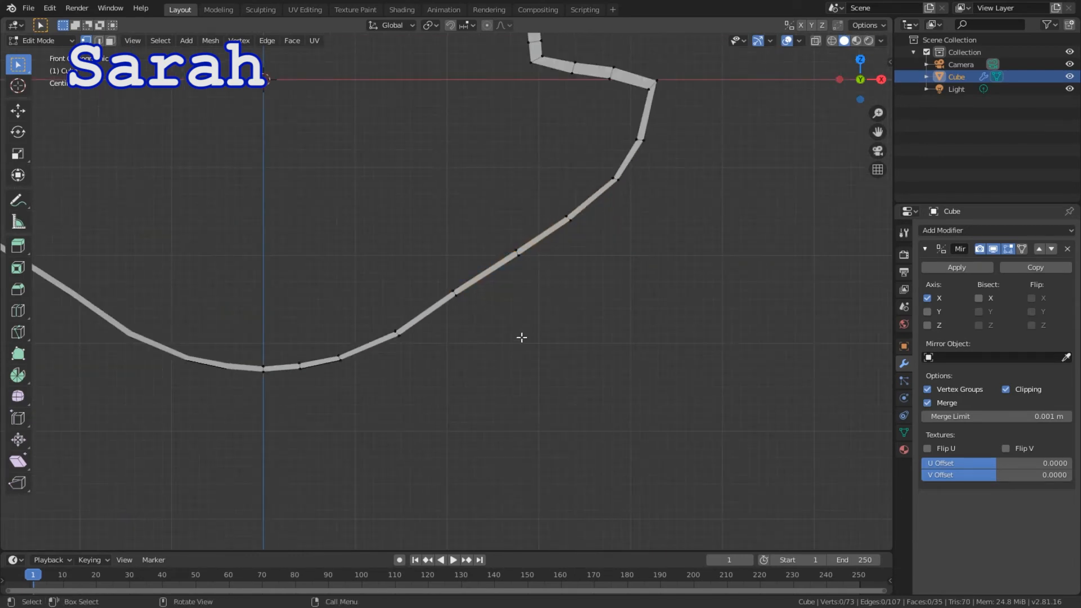
scroll(495, 340, "down", 3)
scroll(539, 448, "up", 4)
middle_click_drag(502, 437, 654, 196, "shift")
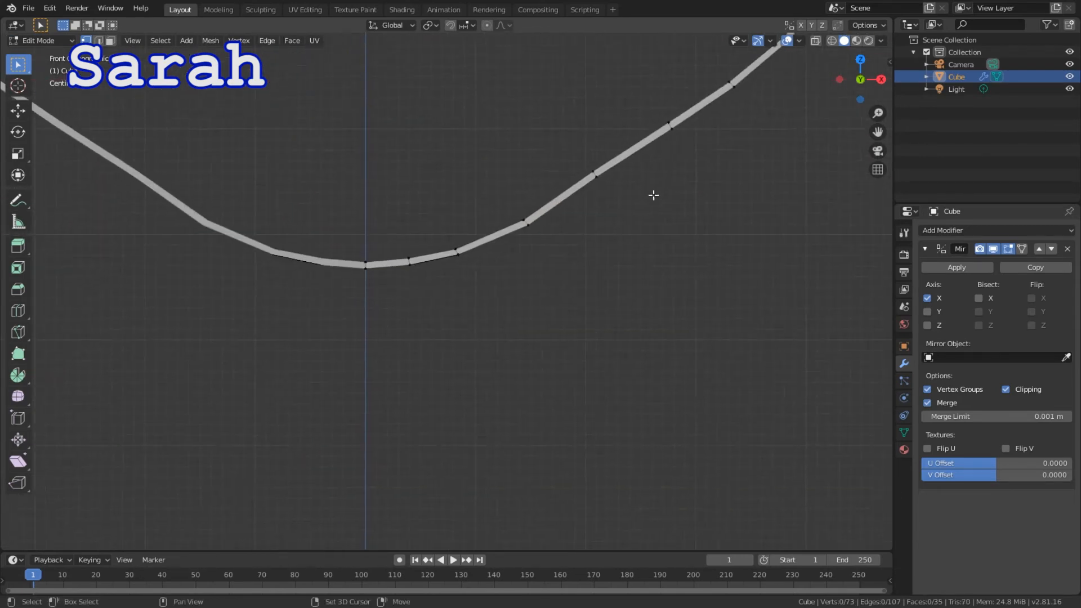
scroll(619, 217, "up", 2)
middle_click_drag(608, 280, 563, 442, "shift")
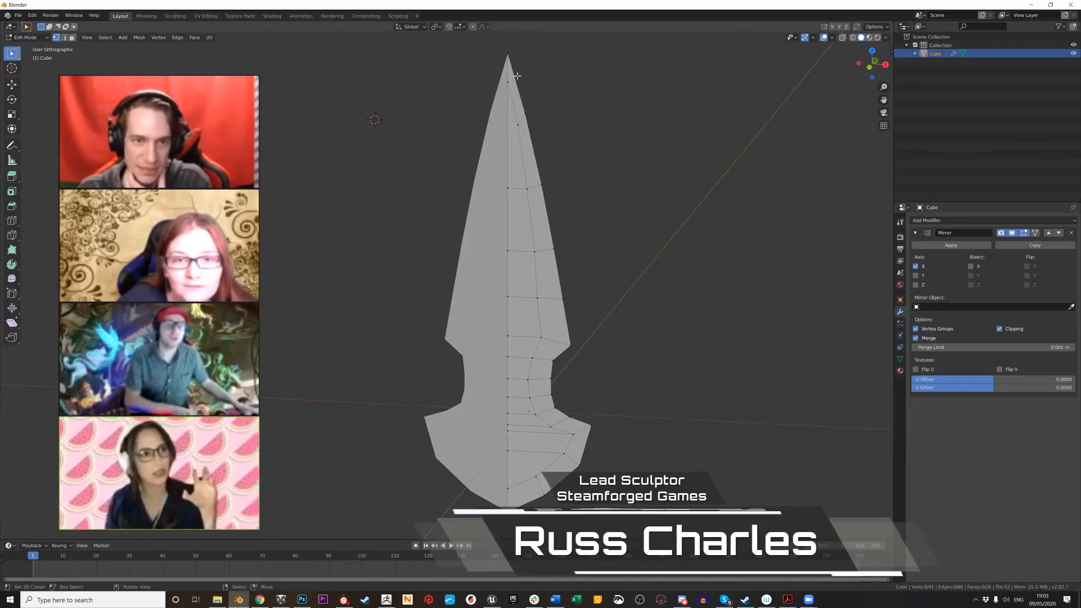
Select the corner vertices of the narrow face beneath the blade's tip and examine how it is filled
left_click(511, 89)
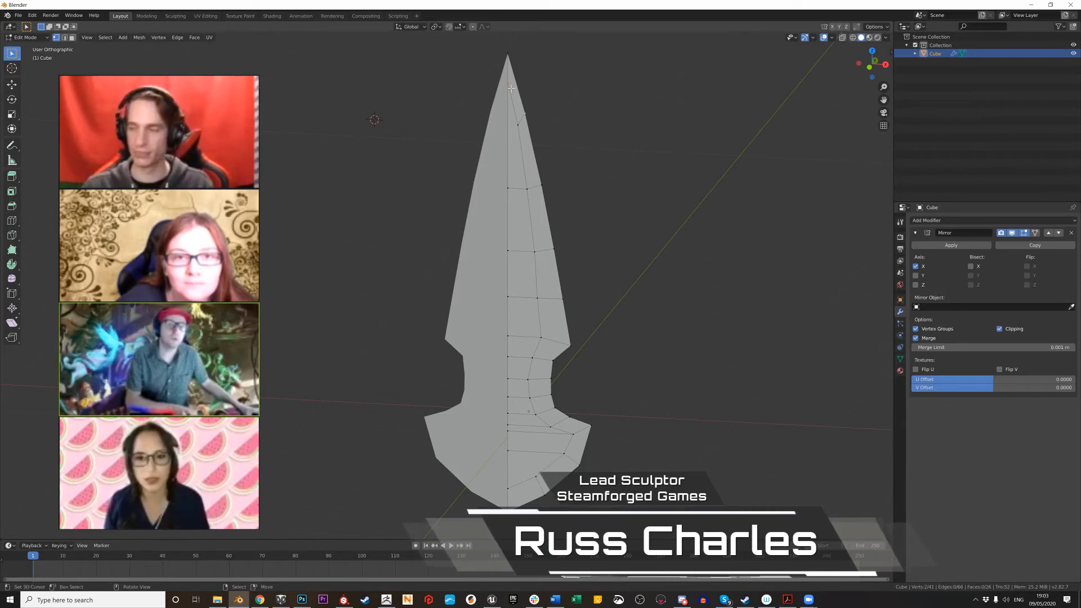
right_click(511, 88)
right_click(518, 124, "shift")
right_click(526, 188, "shift")
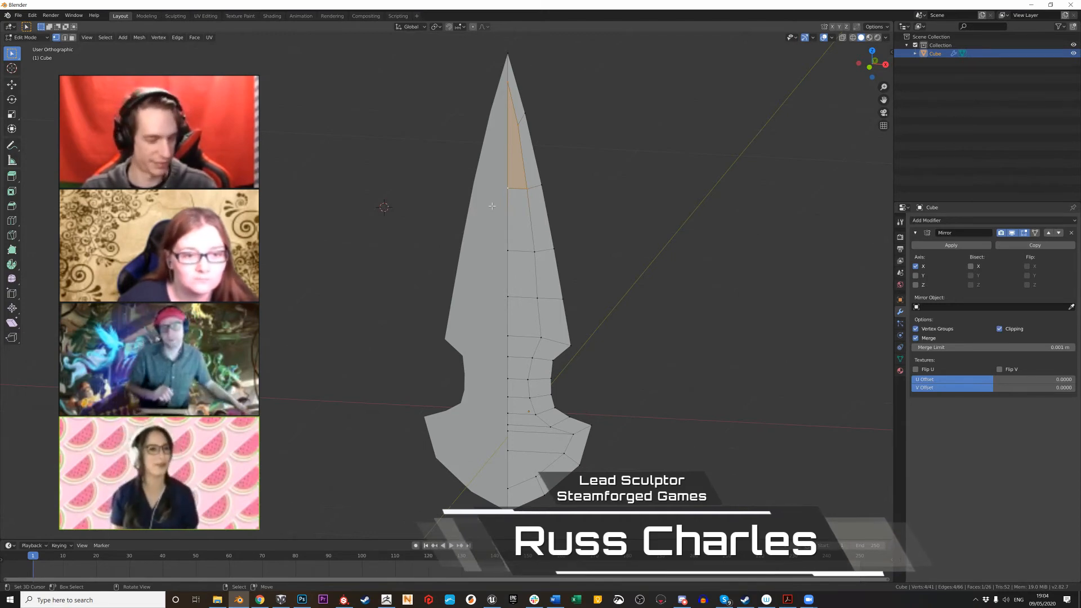
middle_click_drag(384, 207, 575, 251)
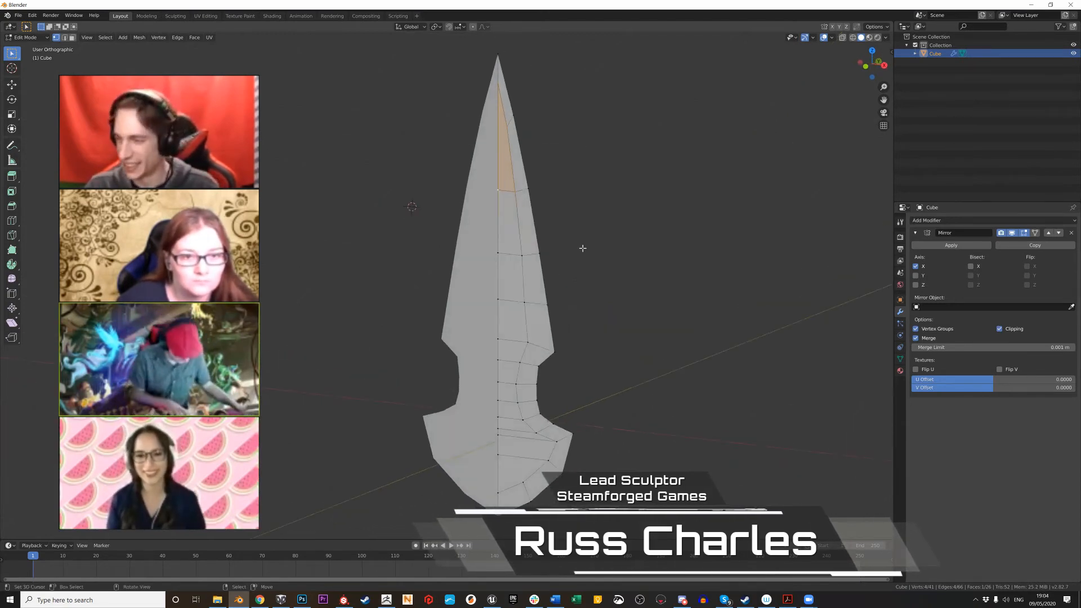
middle_click_drag(732, 282, 638, 159)
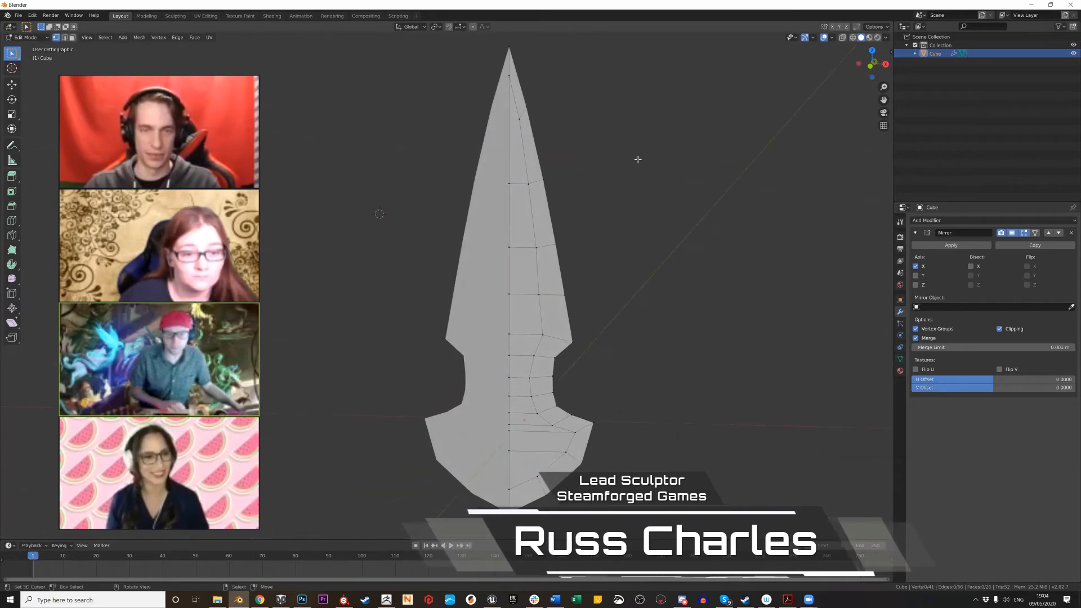
Enable the Y axis in the Mirror modifier and move the entire half-blade along Y until it sits close to its mirrored copy
middle_click_drag(654, 243, 625, 245)
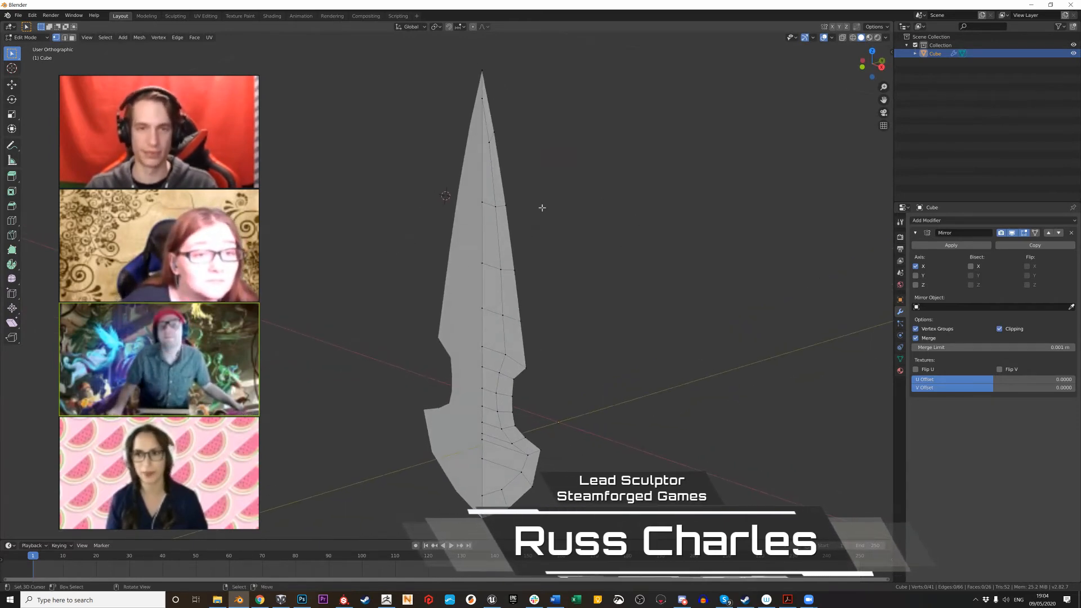
left_click(917, 276)
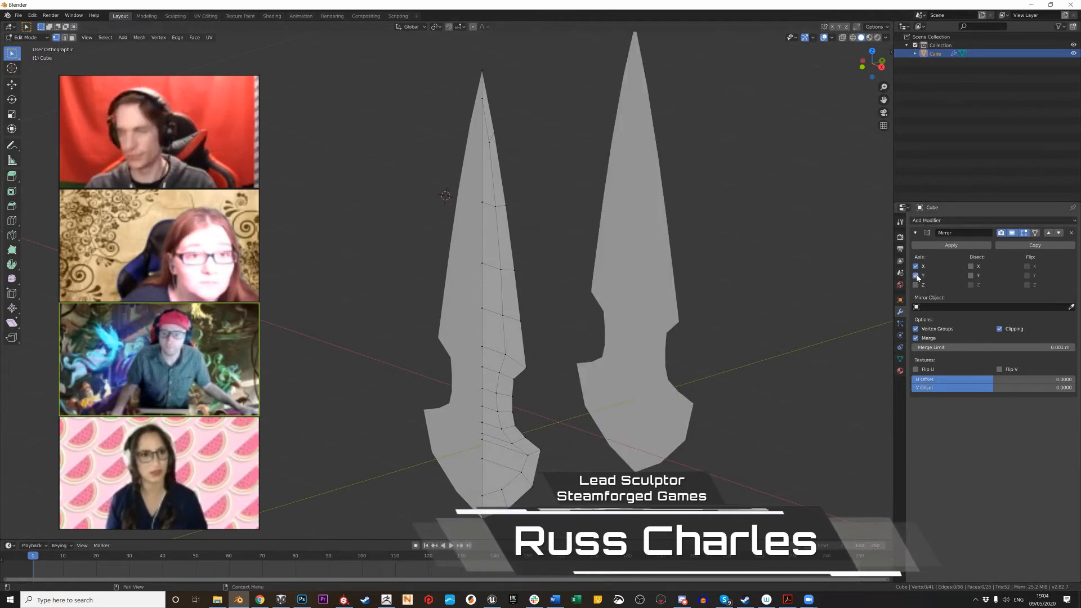
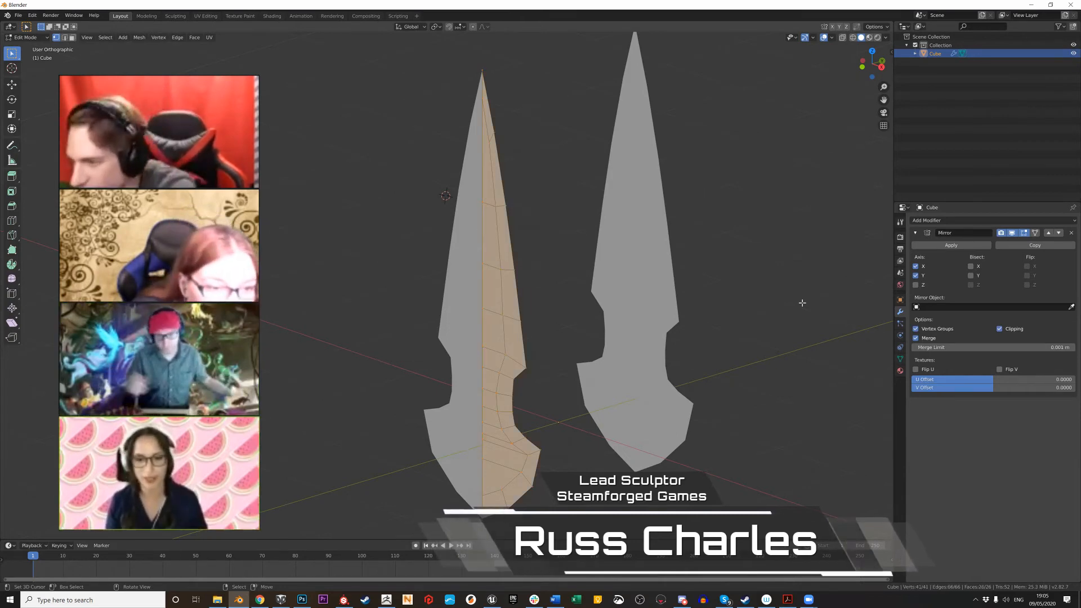
middle_click_drag(354, 230, 331, 301)
key("g")
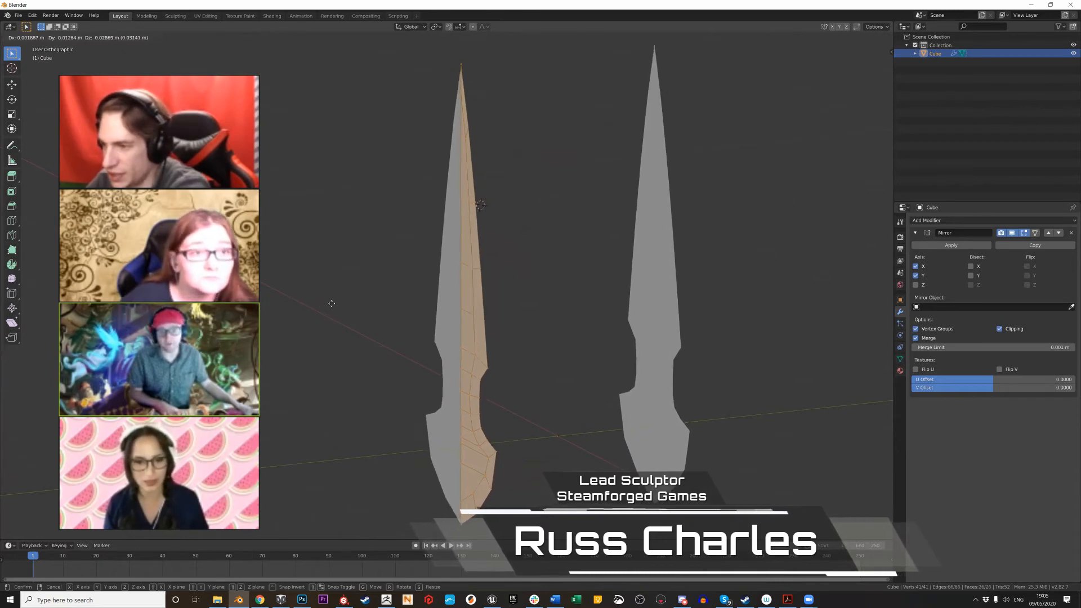
key("y")
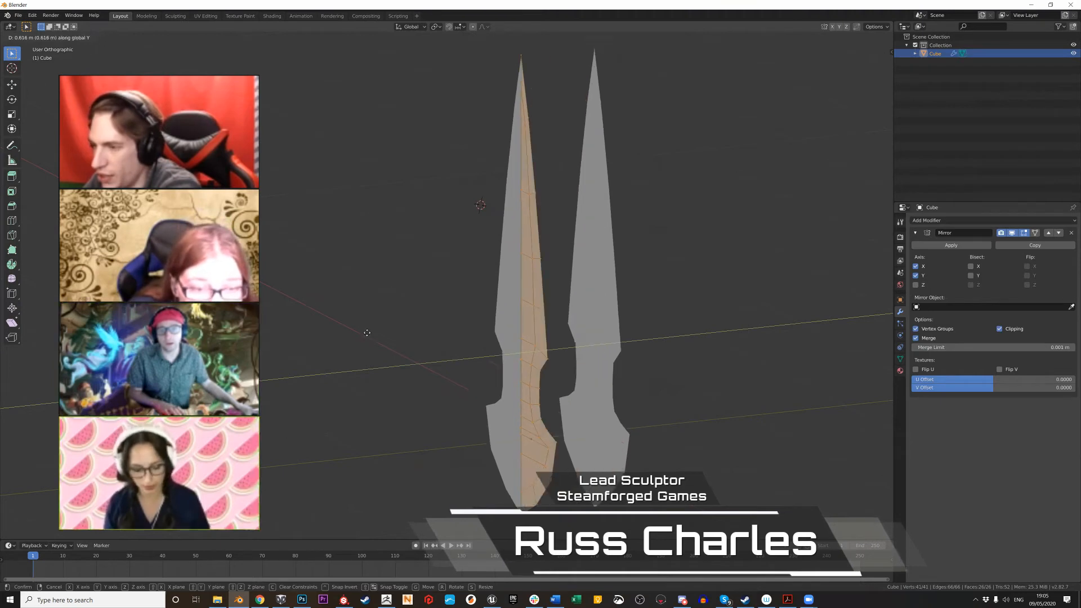
left_click(423, 349)
middle_click_drag(405, 347, 445, 257)
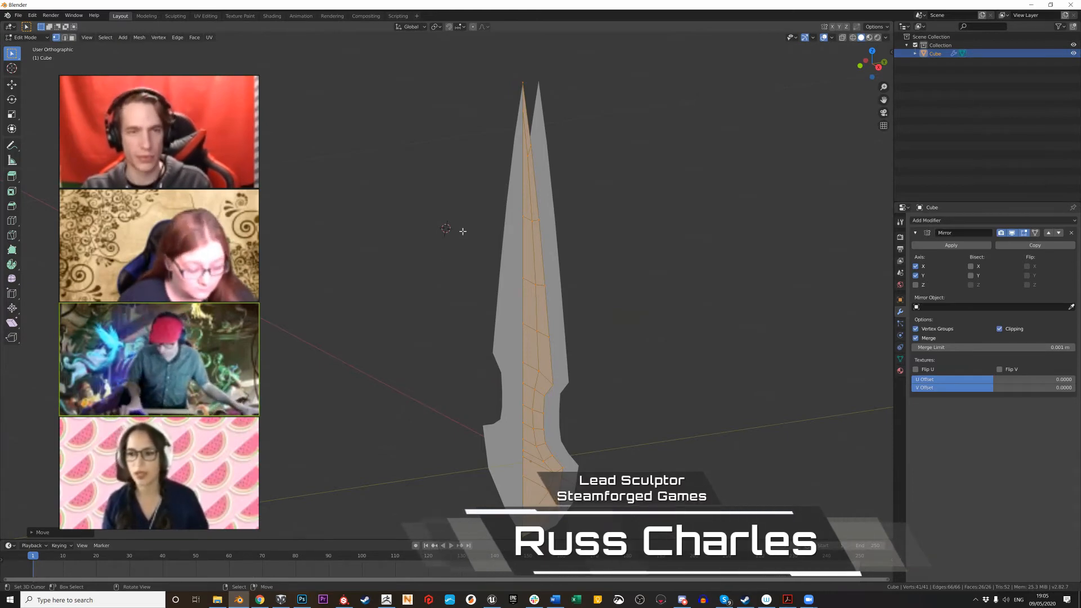
key("KP_1")
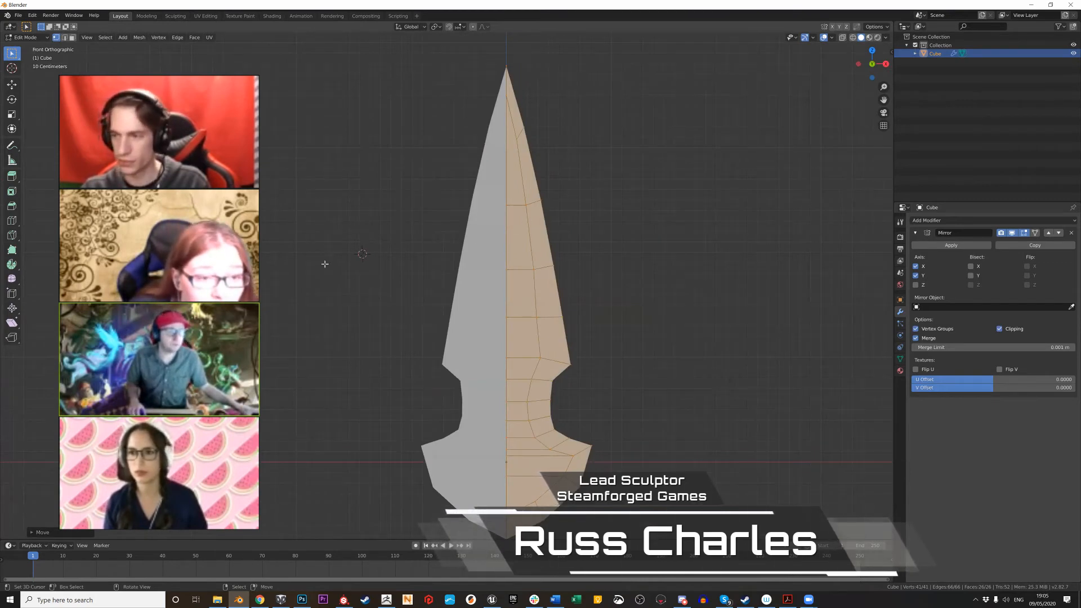
scroll(328, 279, "down", 4)
scroll(435, 302, "up", 4)
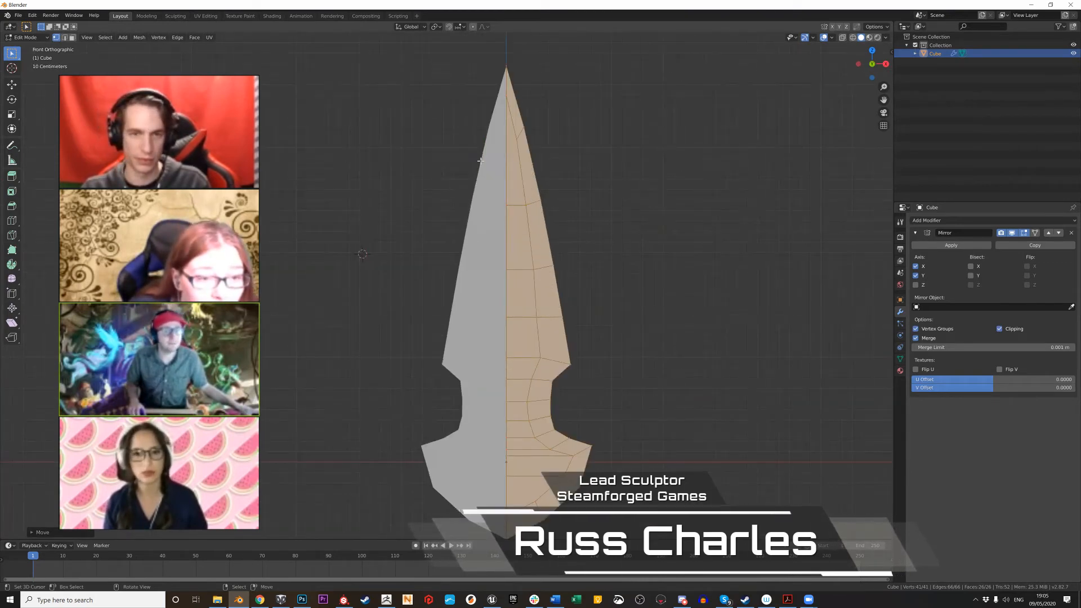
scroll(468, 229, "down", 1)
scroll(461, 214, "down", 3)
scroll(455, 198, "up", 5)
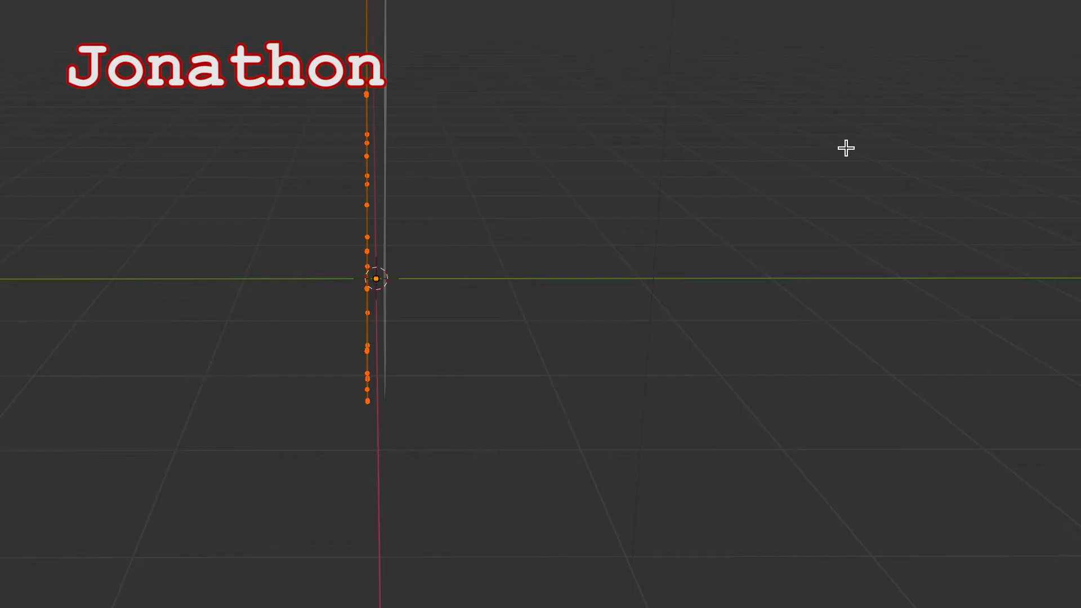
middle_click_drag(846, 148, 846, 148)
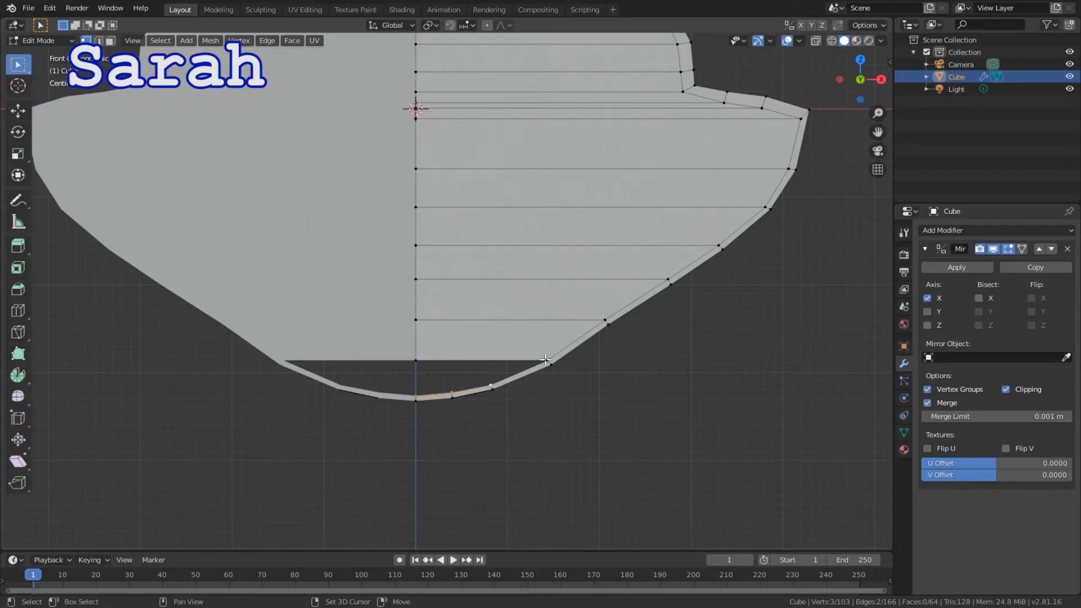
Fill the opening at the blade's rounded bottom with a face between the inner border and the centre line
left_click(419, 363, "shift")
key("f")
scroll(603, 359, "down", 6)
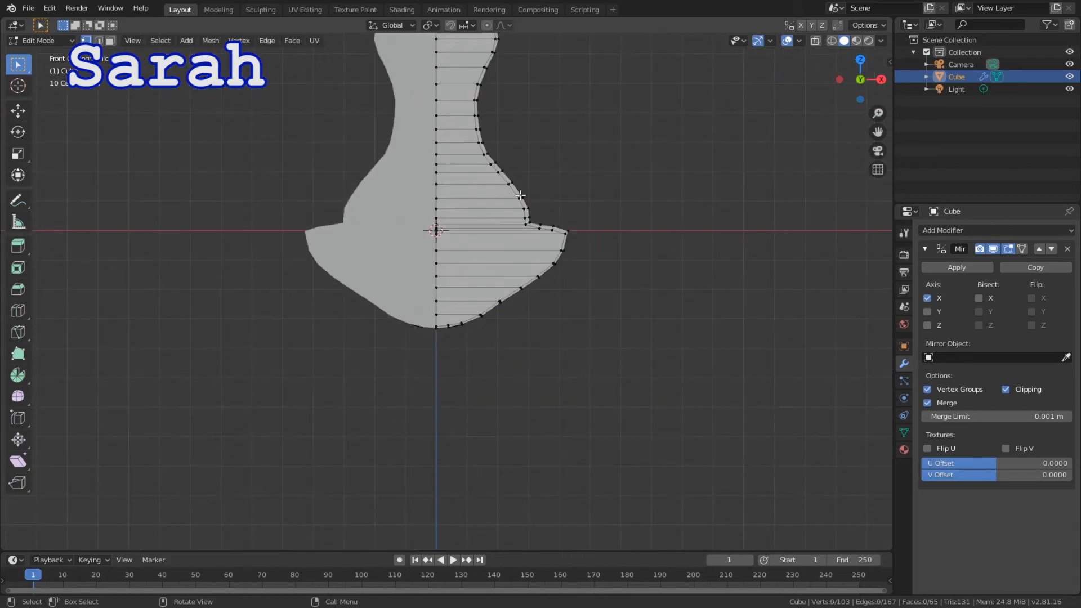
Fill the opening under the blade's tip with a face between the inner border and the centre line
middle_click_drag(530, 130, 511, 437, "shift")
scroll(509, 259, "up", 5)
middle_click_drag(503, 156, 602, 374, "shift")
scroll(595, 364, "up", 9)
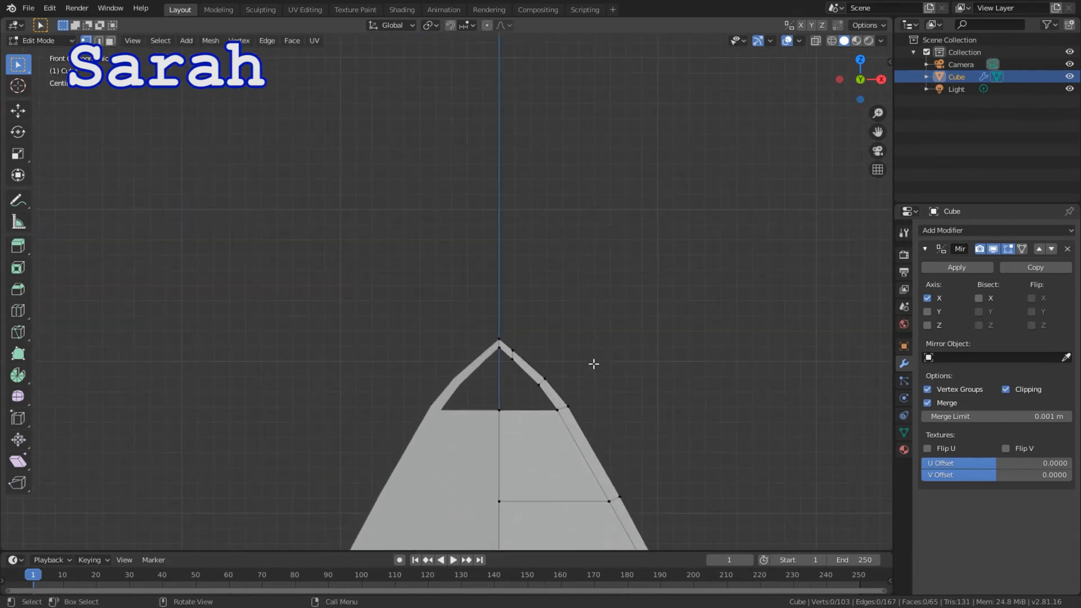
middle_click_drag(657, 408, 460, 46, "shift")
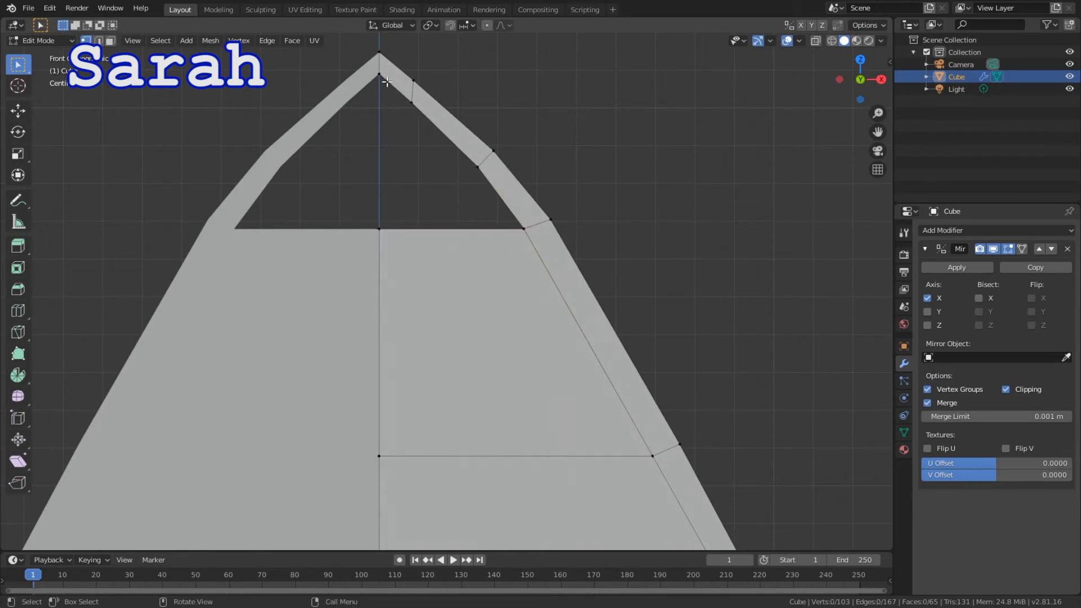
left_click(411, 102, "shift")
key("f")
scroll(671, 255, "down", 7)
key("alt+a")
Enable the Y axis in the Mirror modifier for the fully filled blade
scroll(620, 348, "down", 4)
middle_click_drag(594, 457, 565, 135, "shift")
scroll(611, 352, "up", 2)
scroll(675, 373, "up", 3)
scroll(653, 338, "down", 6)
middle_click_drag(642, 316, 627, 341)
middle_click_drag(653, 340, 939, 314)
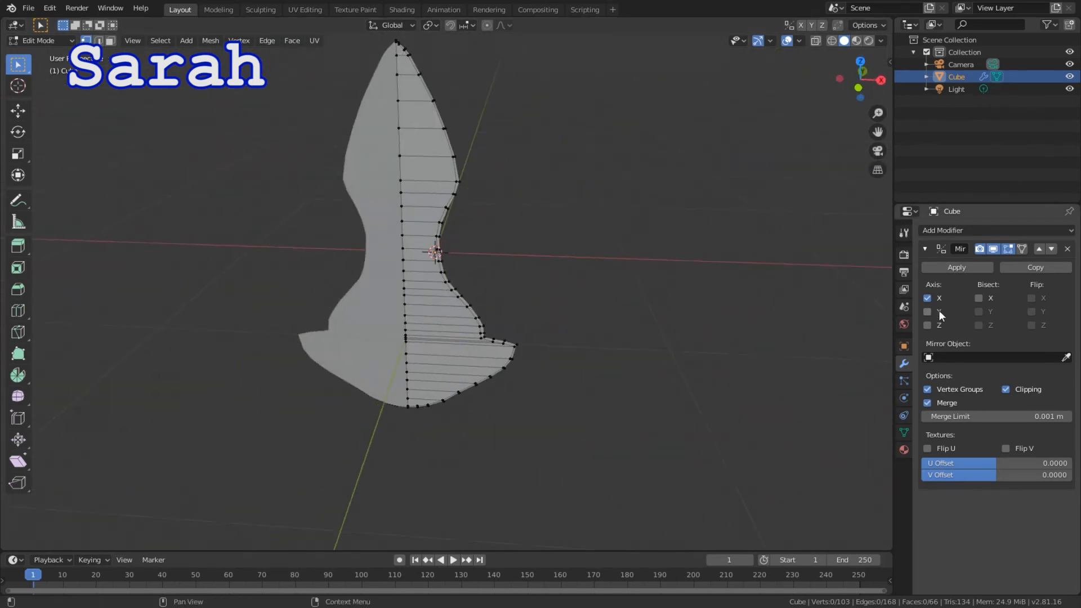
left_click(927, 311)
middle_click_drag(733, 297, 581, 330)
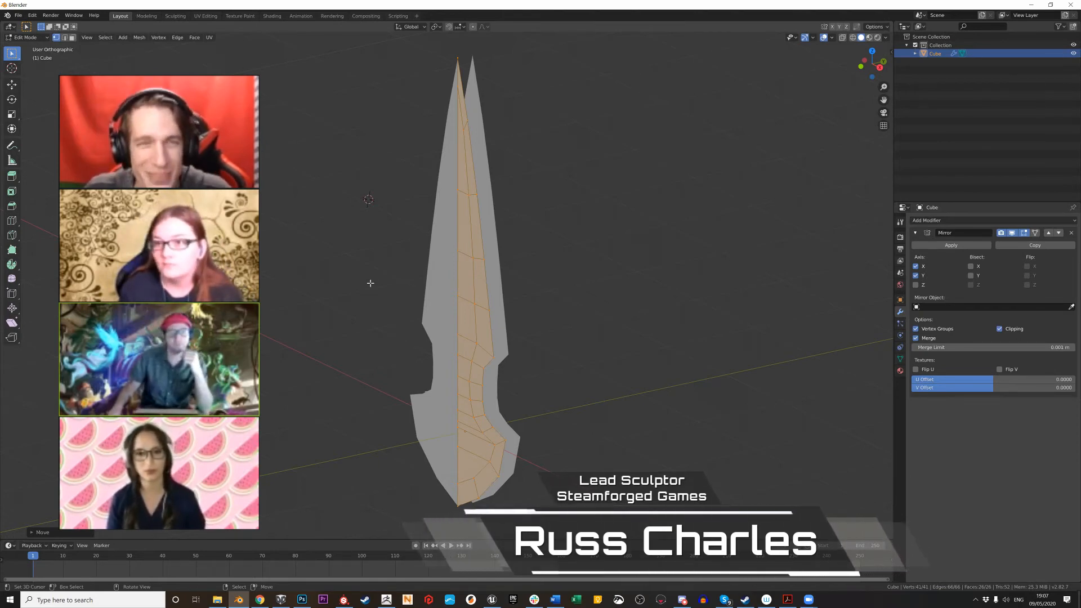
Select the half-blade's outer edge loop and move it along Y until it meets the mirrored copy
middle_click_drag(370, 283, 395, 228)
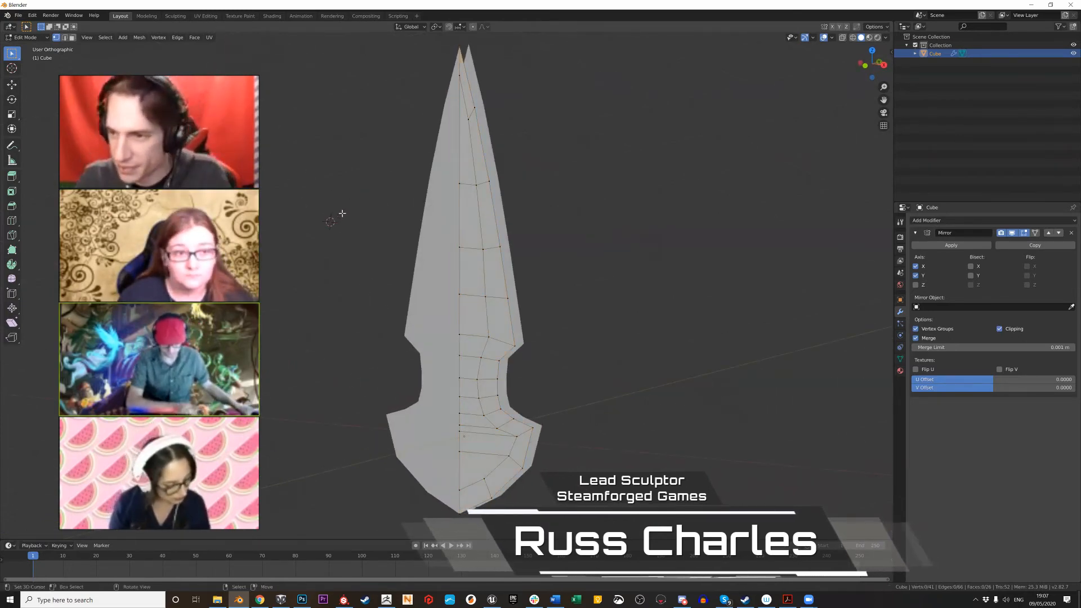
middle_click_drag(340, 212, 335, 210)
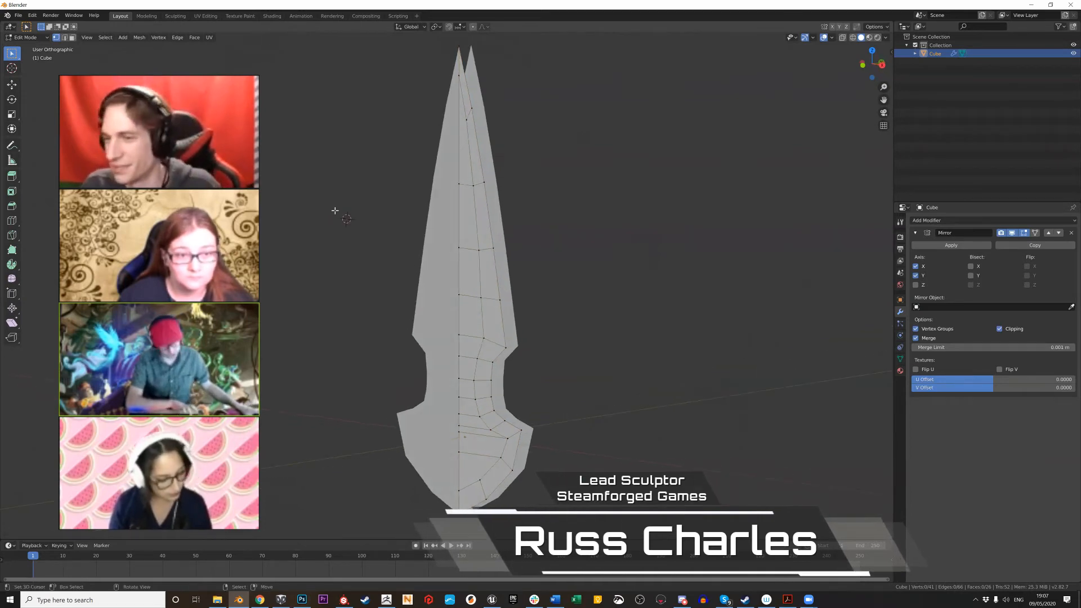
key("alt")
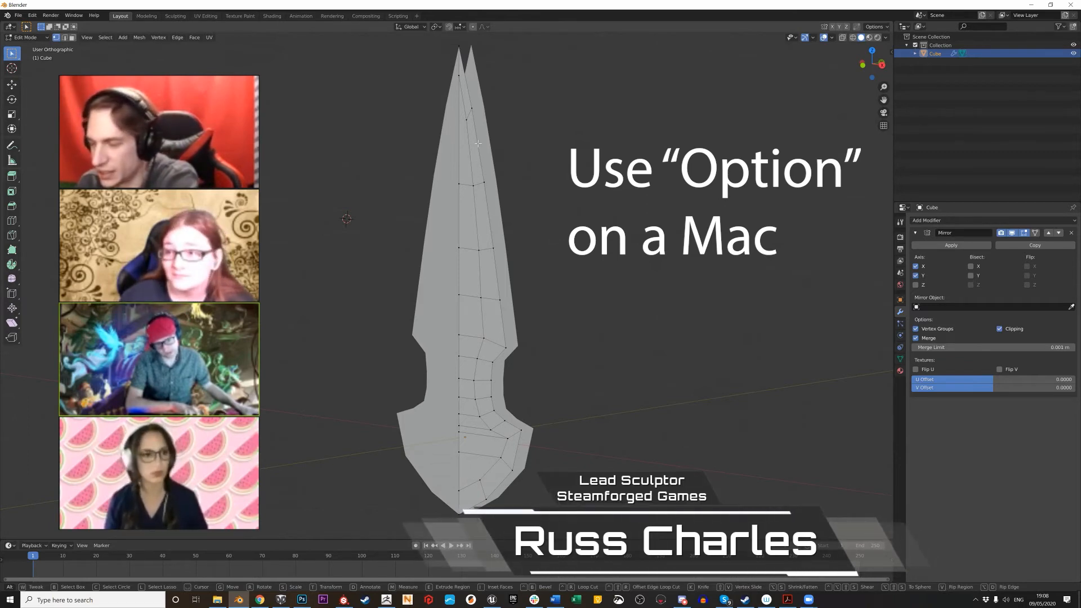
left_click(489, 213, "alt")
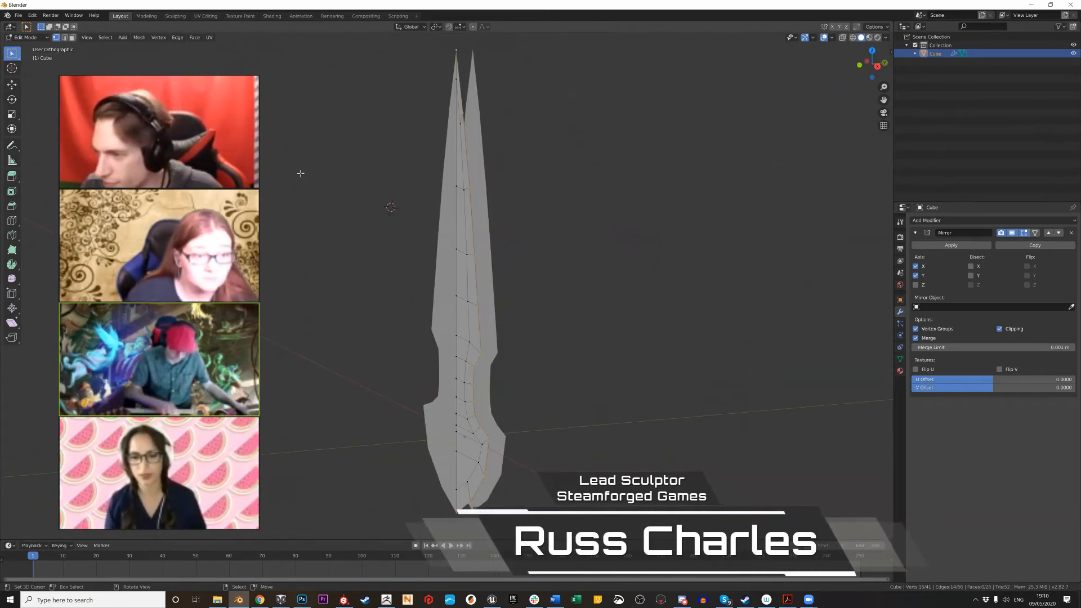
key("g")
key("y")
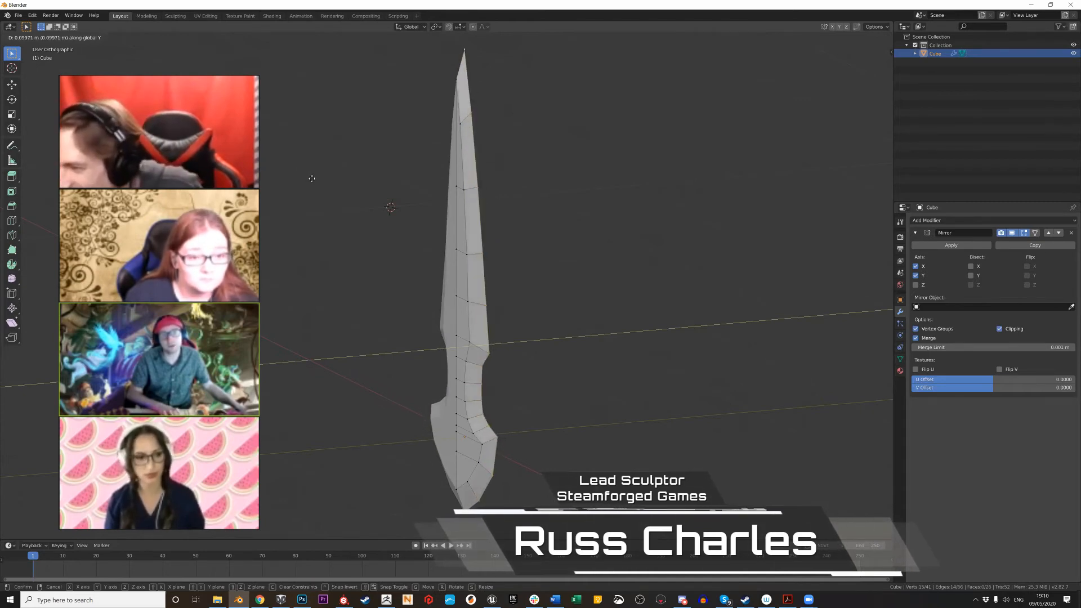
left_click(304, 231)
mouse_move(302, 245)
middle_mouse_down()
mouse_move(313, 233)
mouse_move(284, 245)
middle_mouse_up()
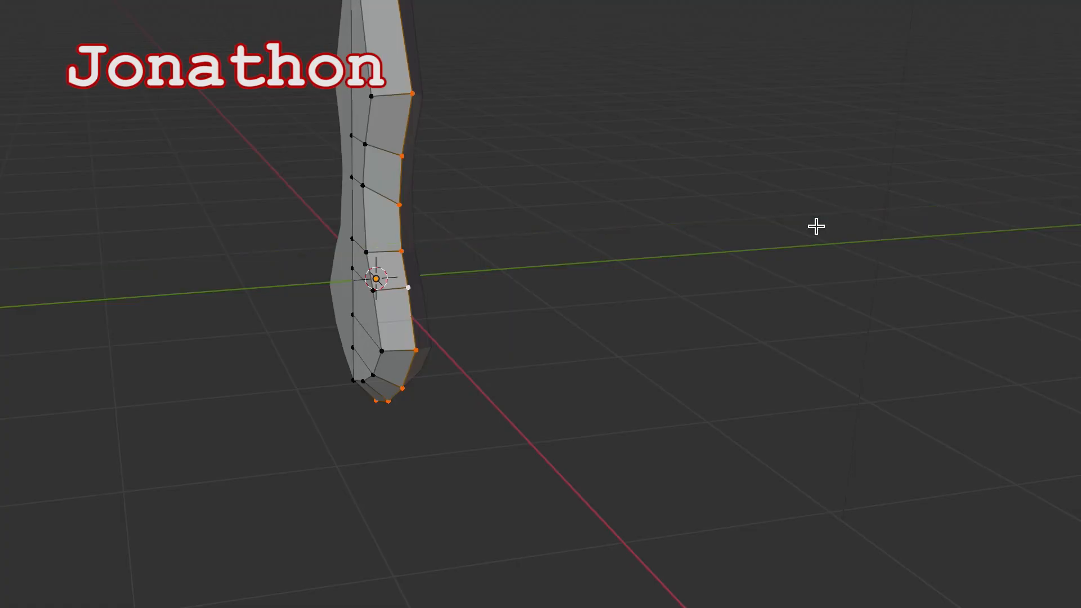
middle_click_drag(703, 216, 716, 211)
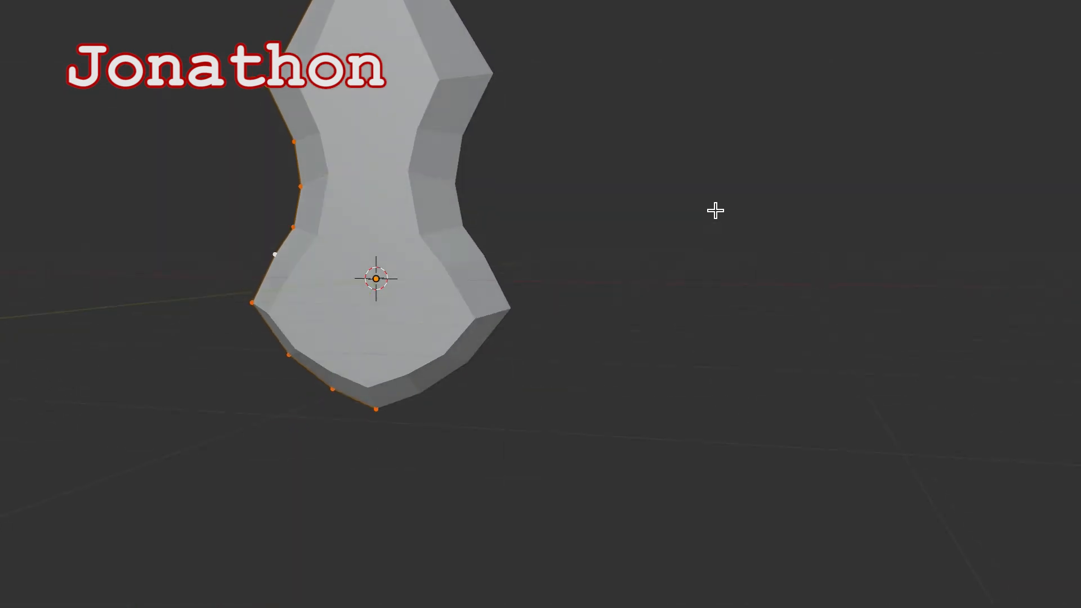
middle_click_drag(715, 211, 716, 210)
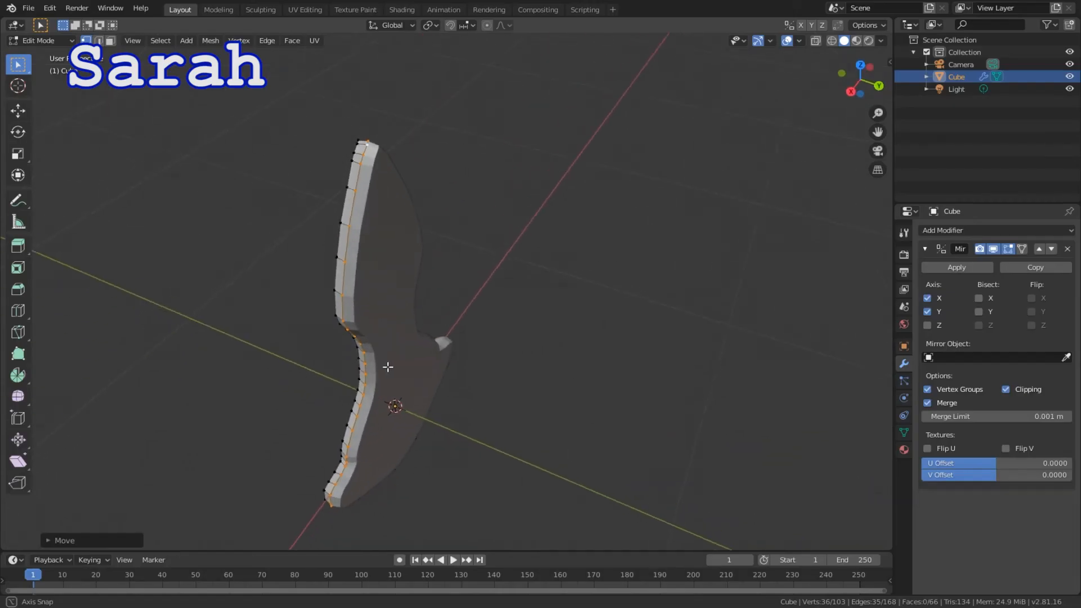
Select the inner corner vertex at the blade's end and move it along X, switching the constraint to Y
middle_click_drag(388, 368, 588, 390)
scroll(481, 355, "up", 2)
scroll(560, 354, "up", 2)
middle_click_drag(642, 321, 627, 362)
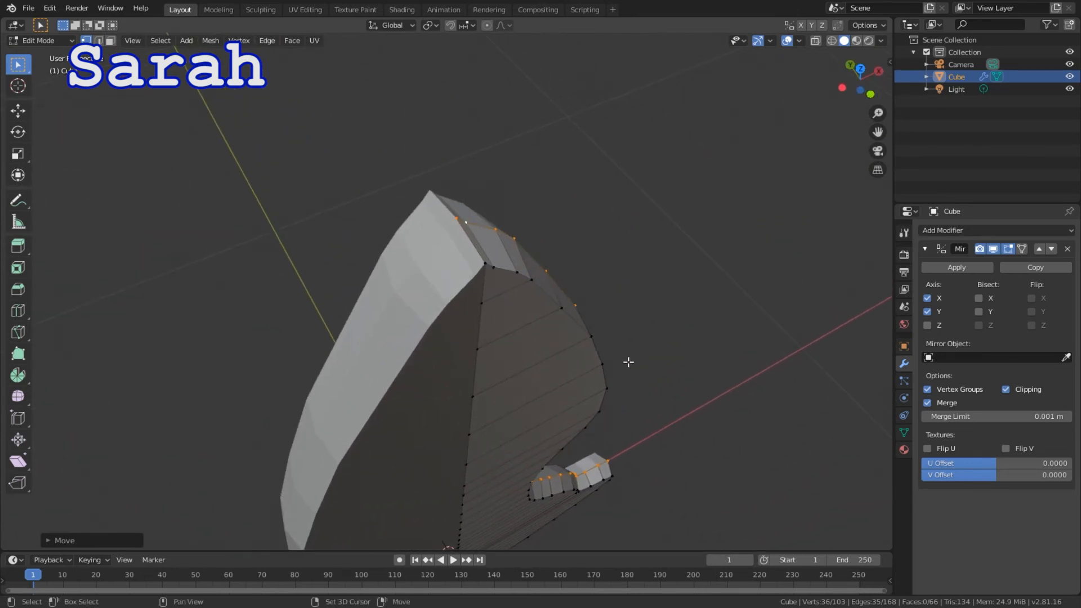
left_click(482, 261)
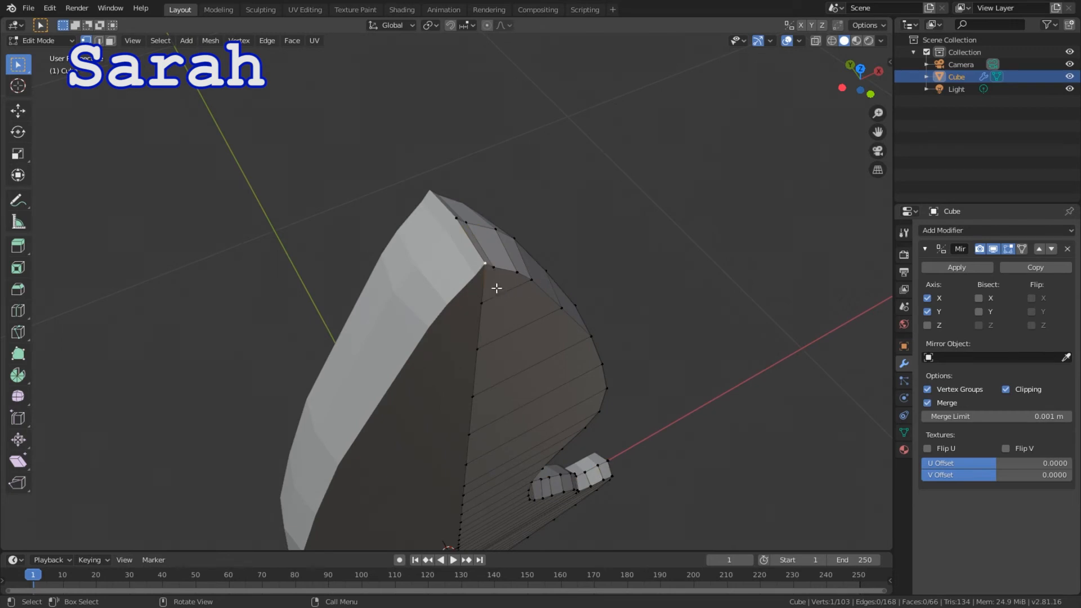
key("g")
key("x")
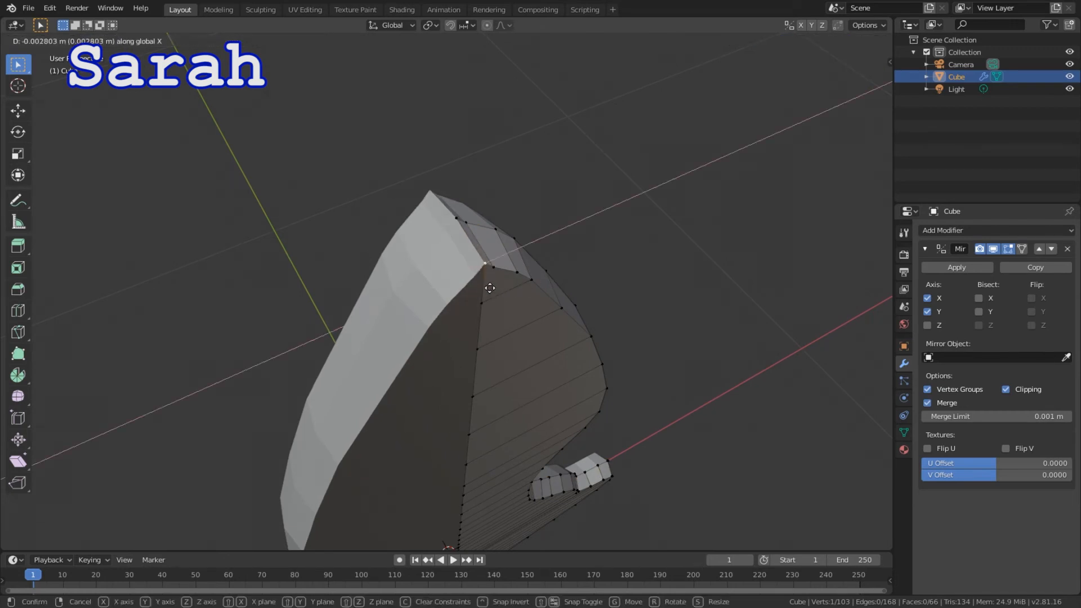
key("y")
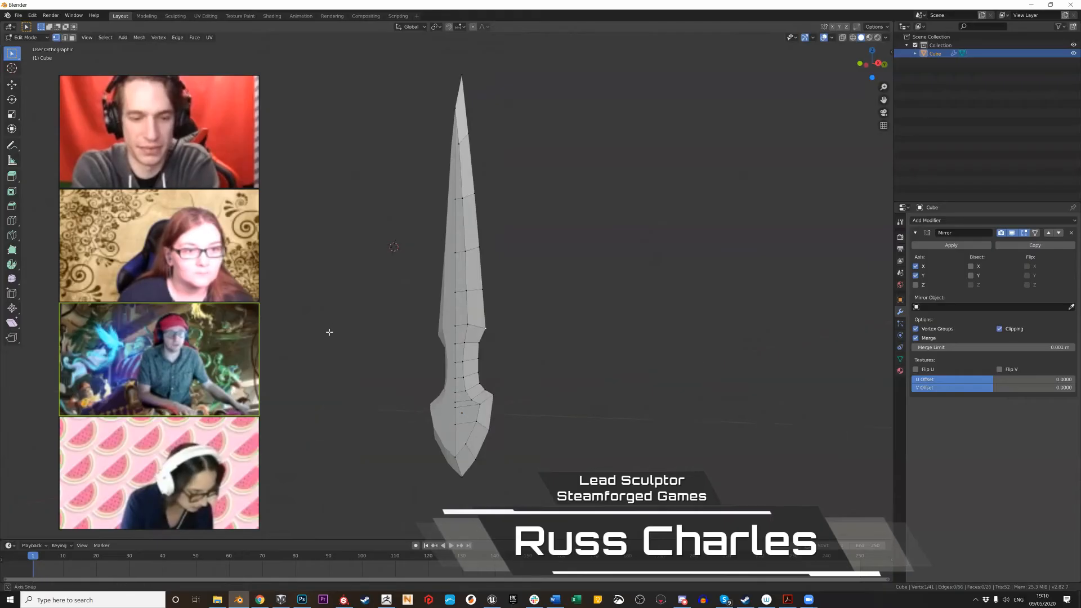
Select the whole dagger mesh and move it along Y in two passes to adjust the blade's thickness at the mirror plane
middle_click_drag(328, 330, 379, 285)
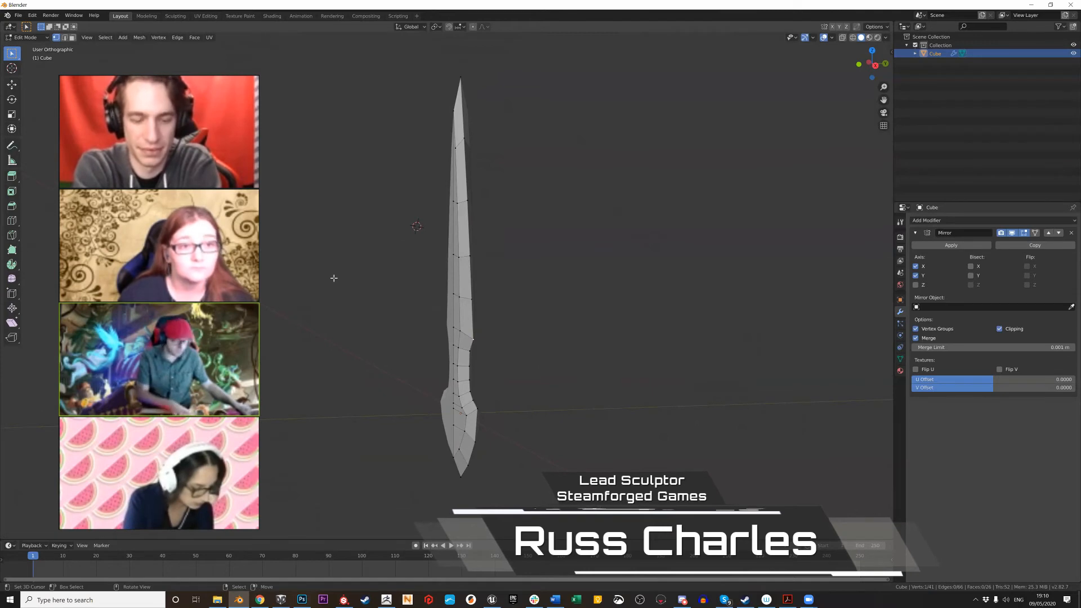
key("a")
key("g")
key("y")
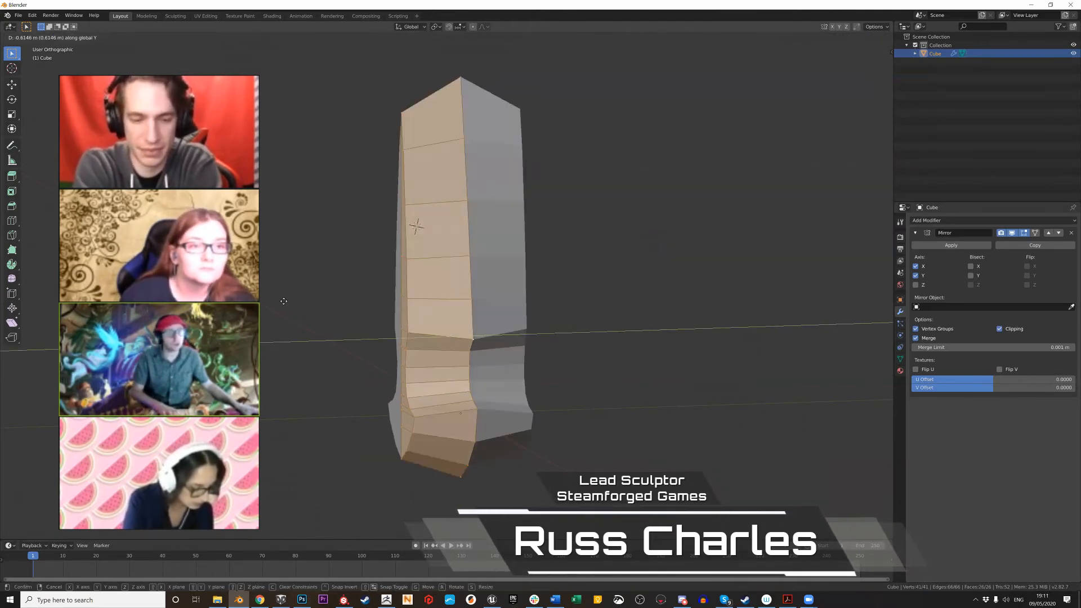
left_click(322, 285)
middle_click_drag(322, 286, 342, 314)
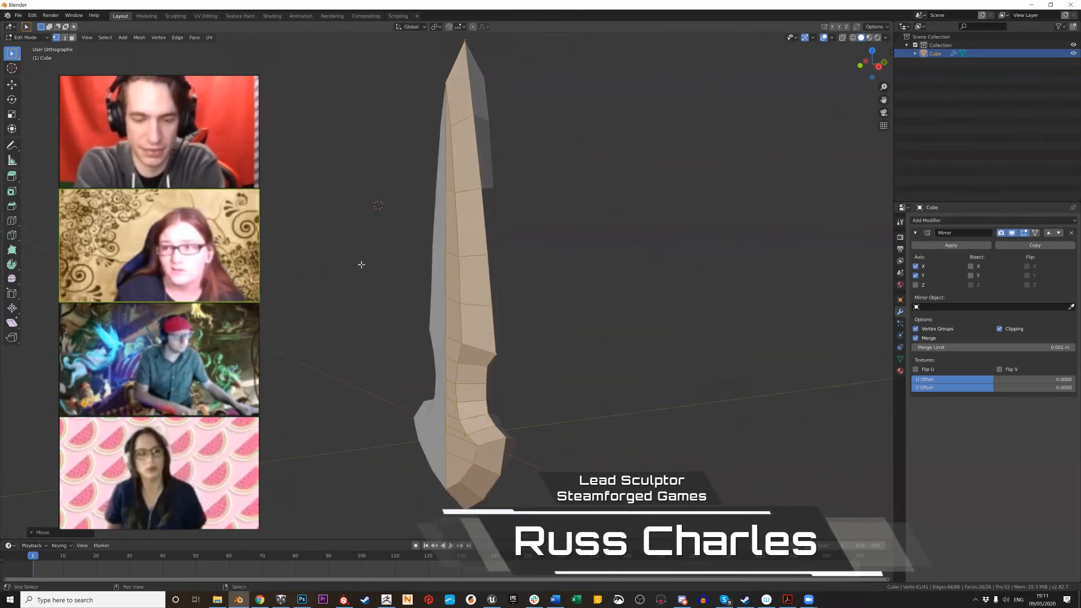
middle_click_drag(361, 264, 340, 378)
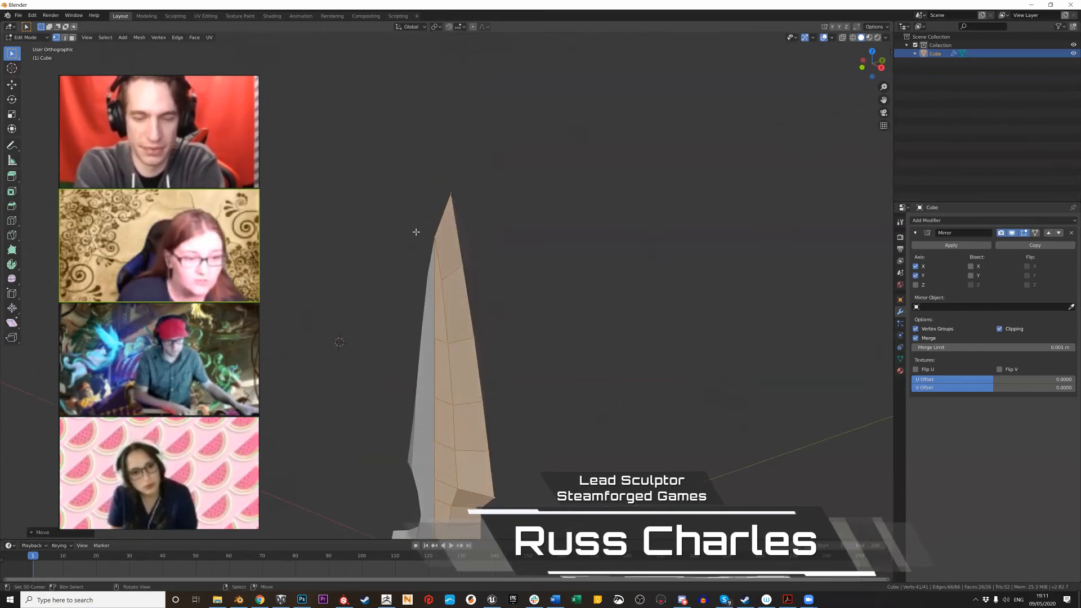
middle_click_drag(358, 285, 390, 294)
key("g")
key("y")
left_click(349, 289)
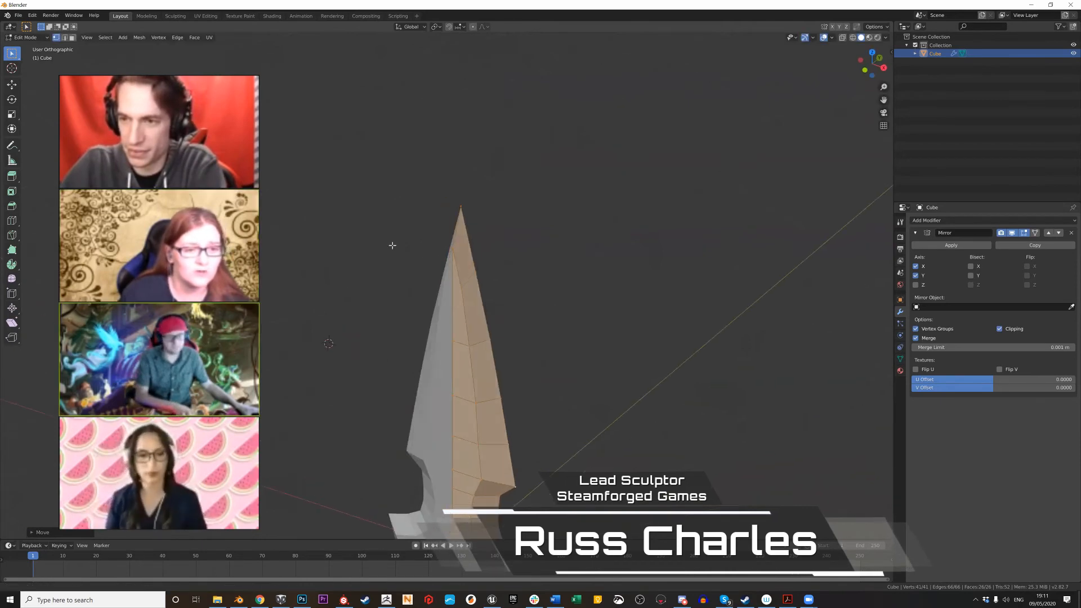
Add a Subdivision Surface modifier to the mirrored dagger and set its viewport level to 3
middle_click_drag(393, 245, 329, 243)
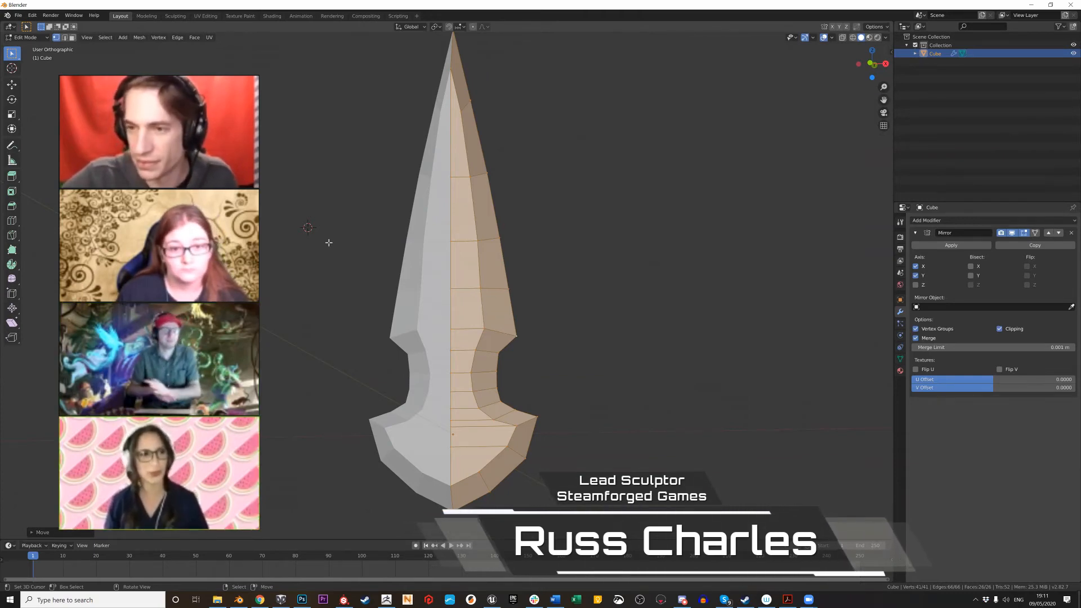
middle_click_drag(329, 242, 320, 235)
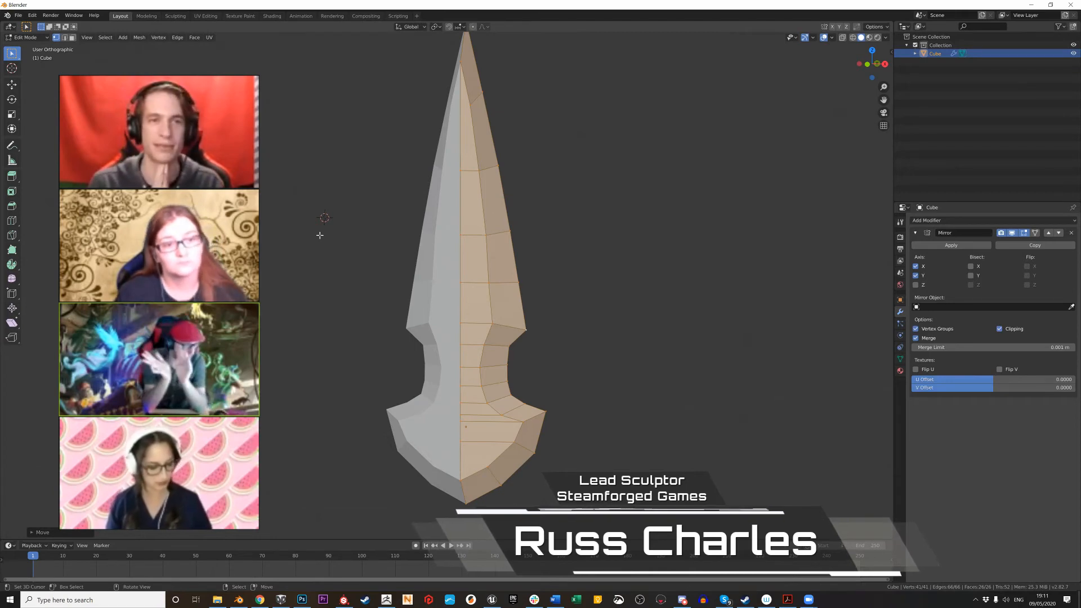
middle_click_drag(312, 152, 313, 185)
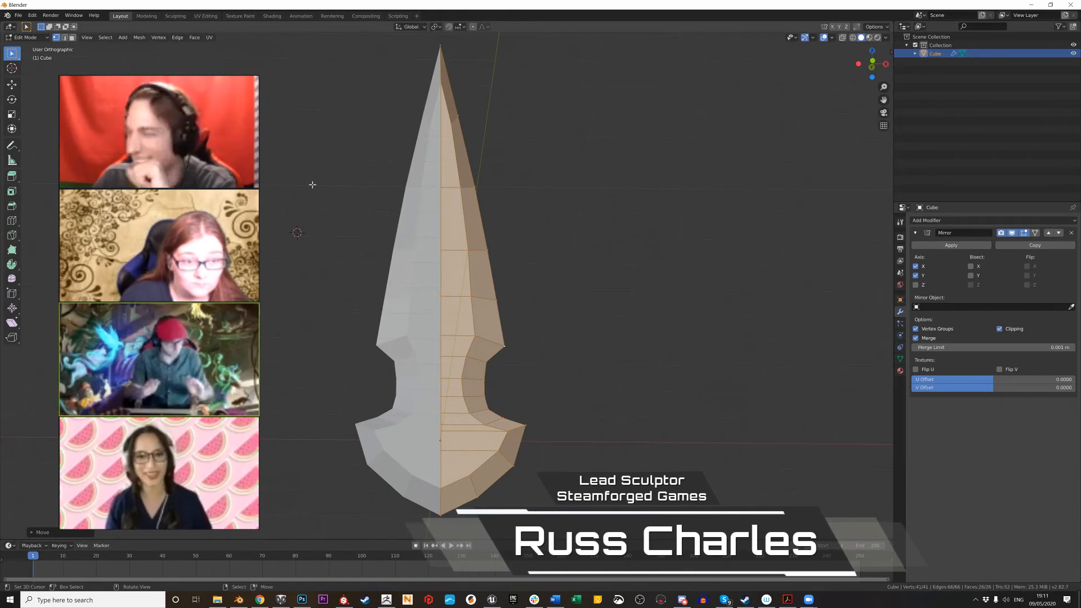
left_click(924, 220)
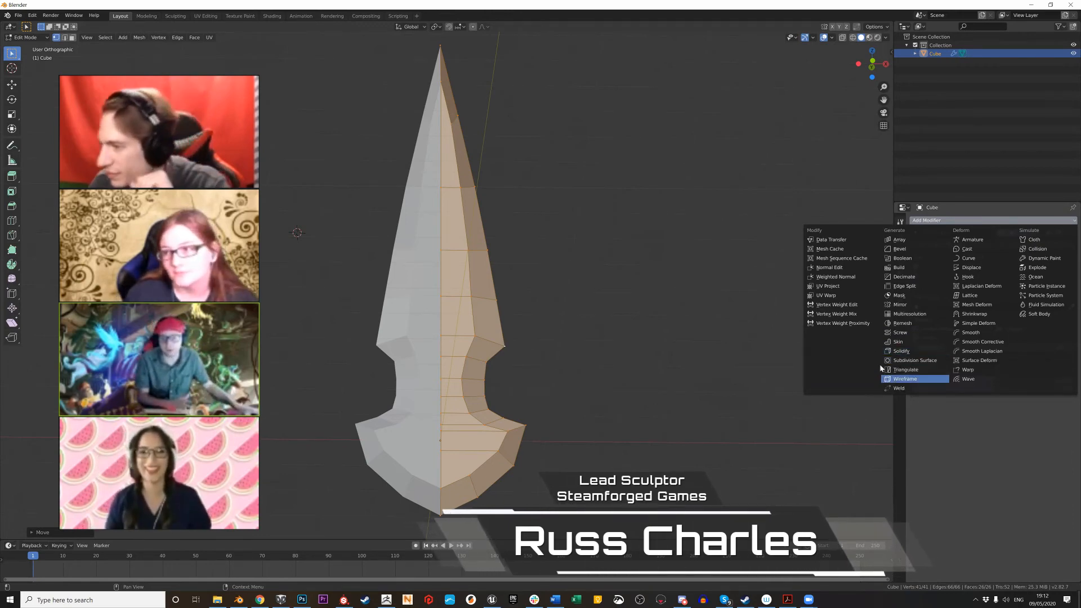
left_click(895, 361)
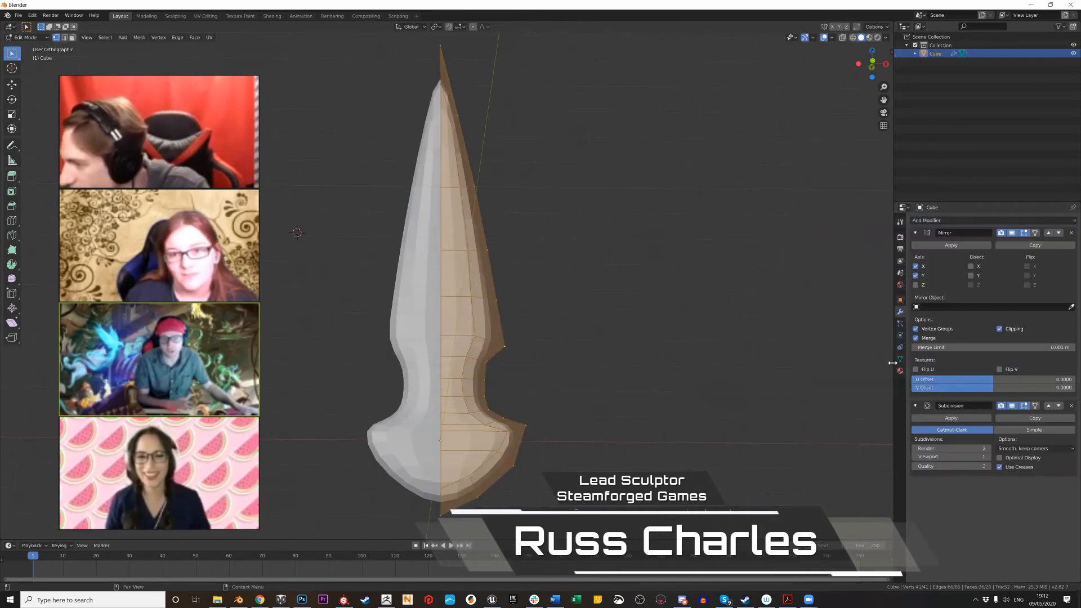
left_click(988, 458)
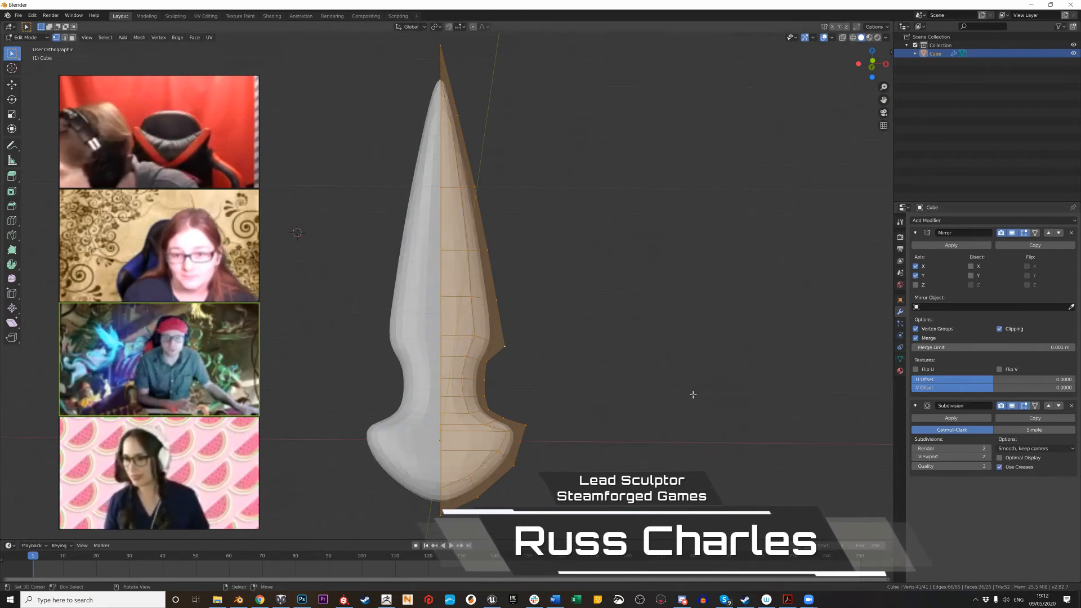
mouse_move(673, 390)
middle_mouse_down()
mouse_move(728, 376)
mouse_move(610, 377)
mouse_move(693, 382)
mouse_move(645, 376)
mouse_move(655, 379)
middle_mouse_up()
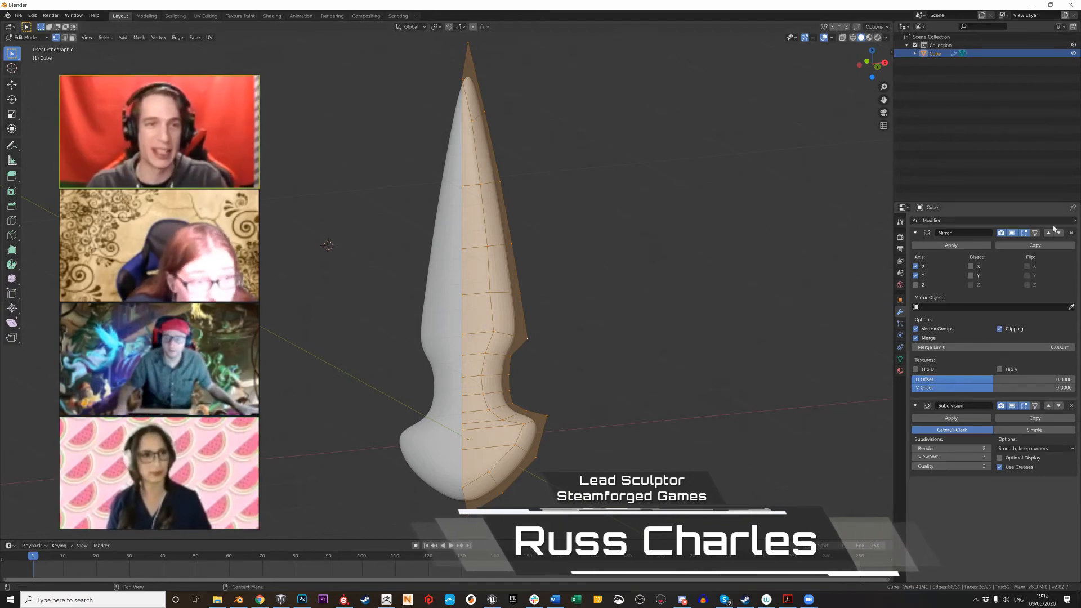
left_click(915, 234)
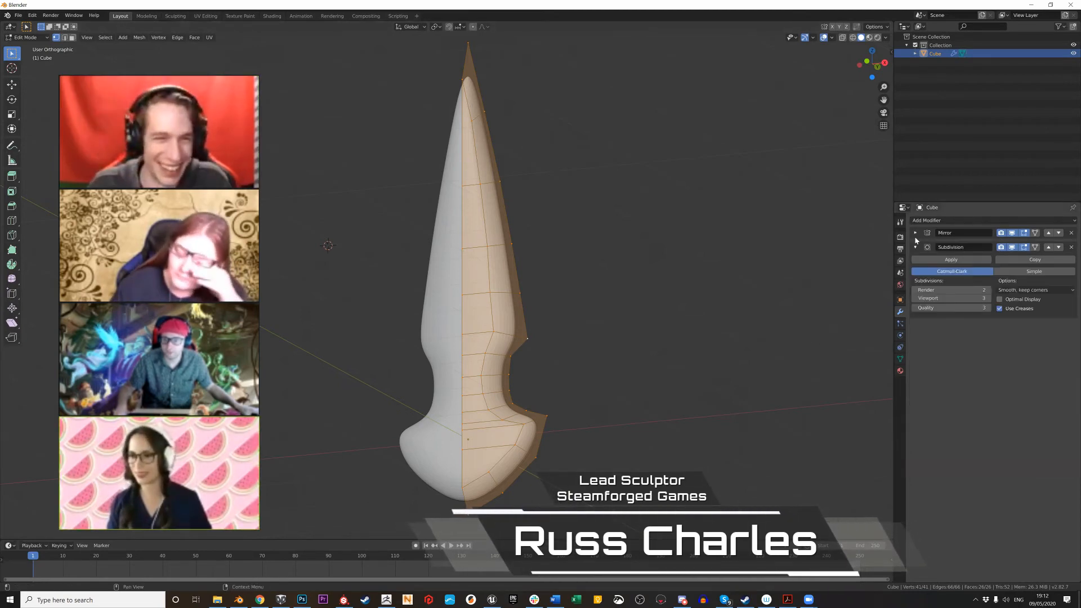
left_click(916, 234)
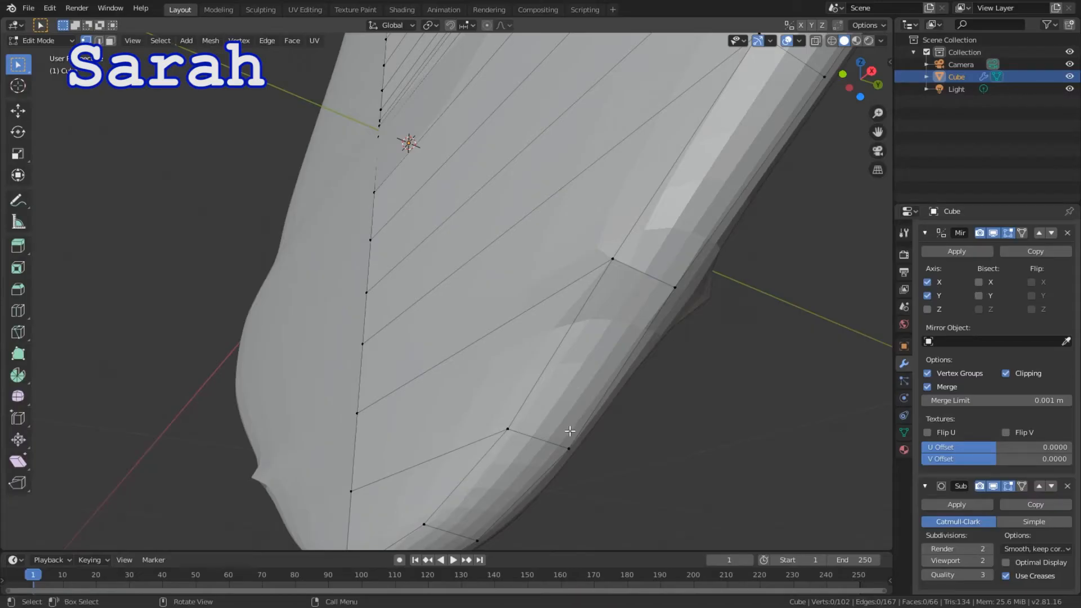
Select a single vertex on the subdivided blade's outer edge and move it freely
scroll(570, 431, "up", 2)
middle_click_drag(579, 431, 524, 342)
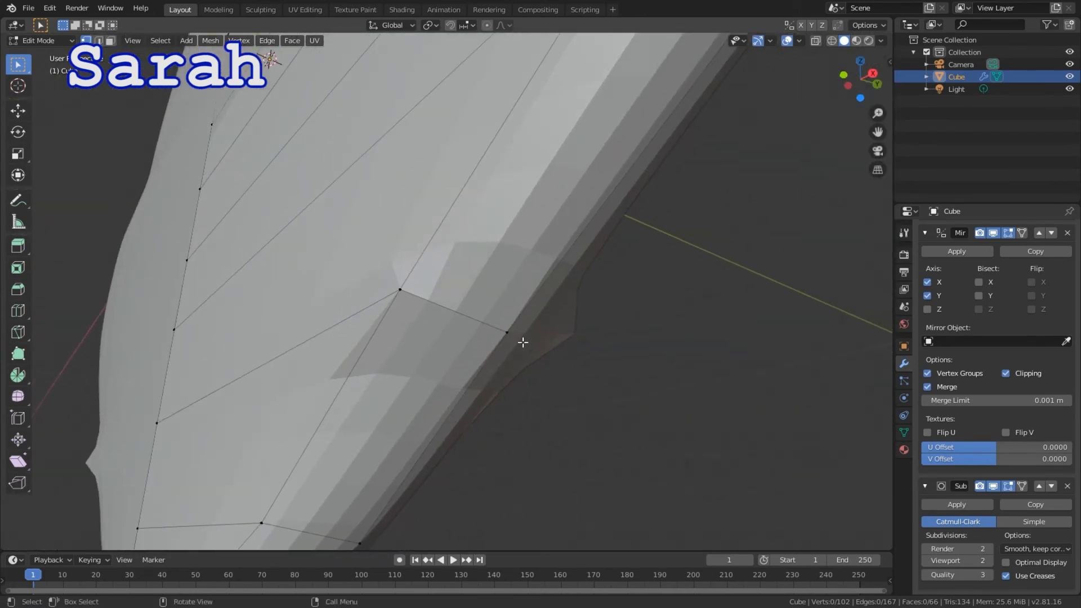
left_click(508, 333)
key("g")
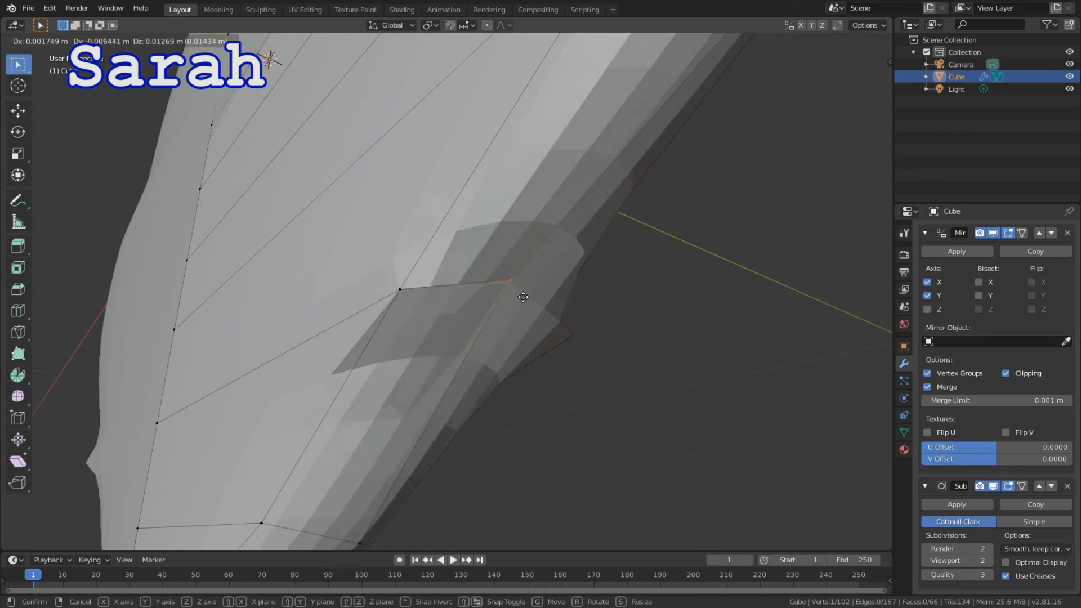
left_click(615, 381)
middle_click_drag(615, 381, 545, 391)
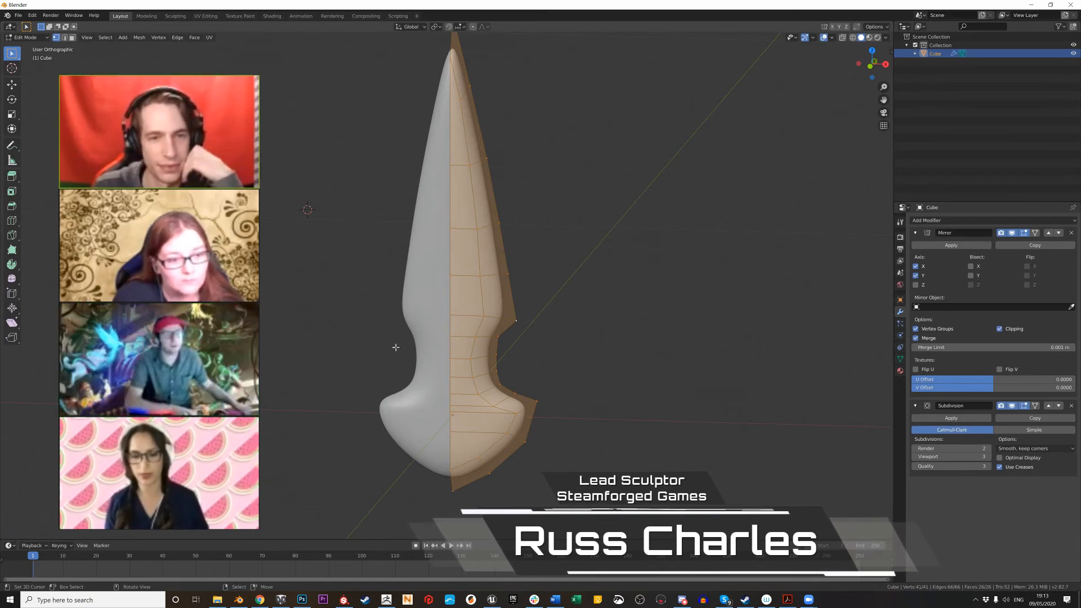
Add a lengthwise loop cut on the dagger's bevel and slide it close to the outer cutting edge
middle_click_drag(396, 348, 455, 239)
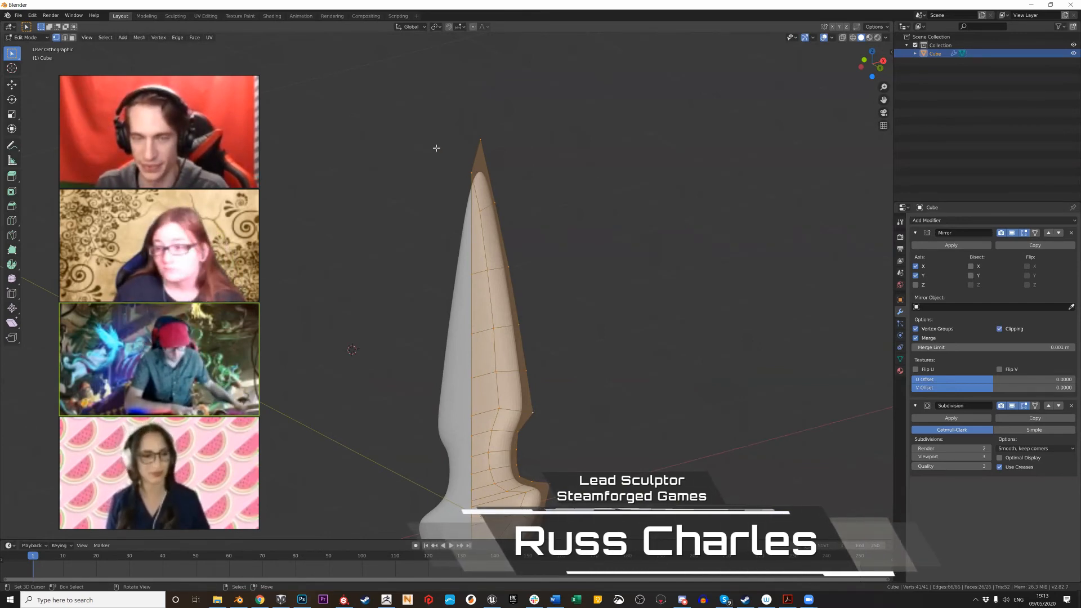
middle_click_drag(398, 203, 384, 258)
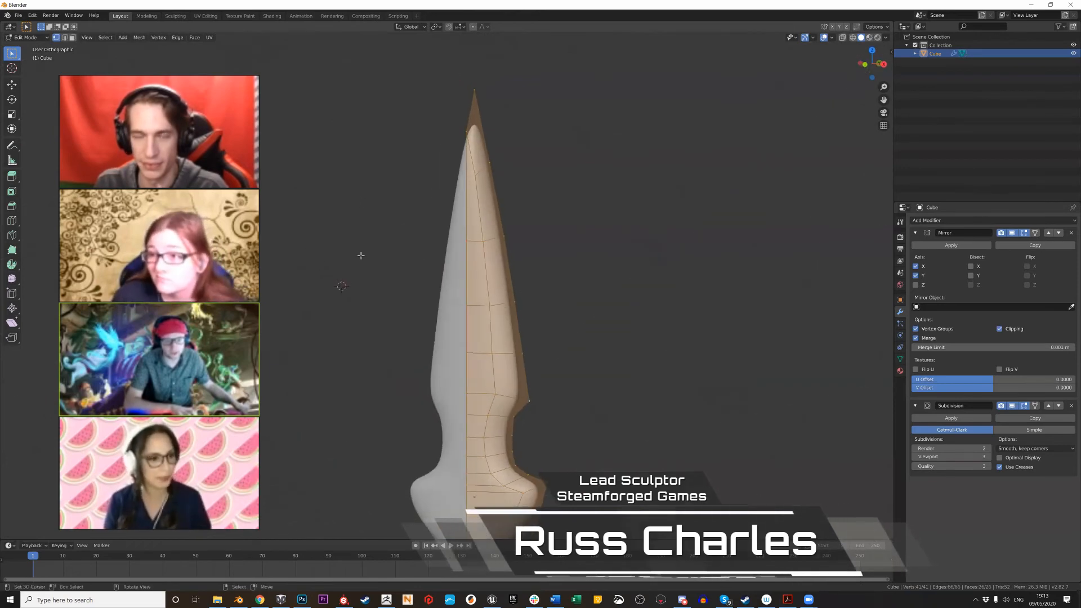
key("ctrl+r")
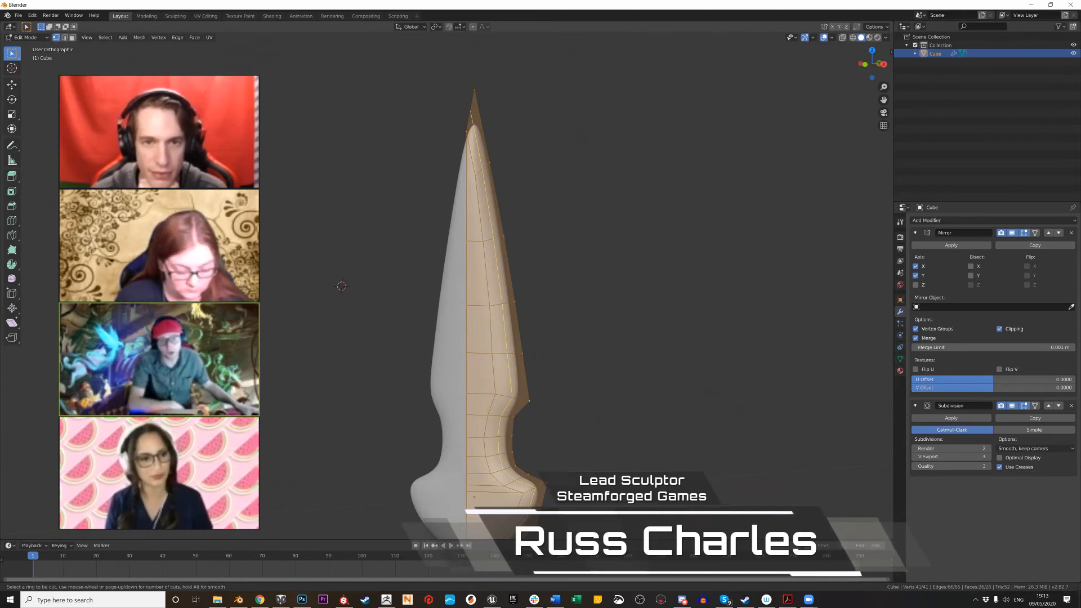
left_click(494, 235)
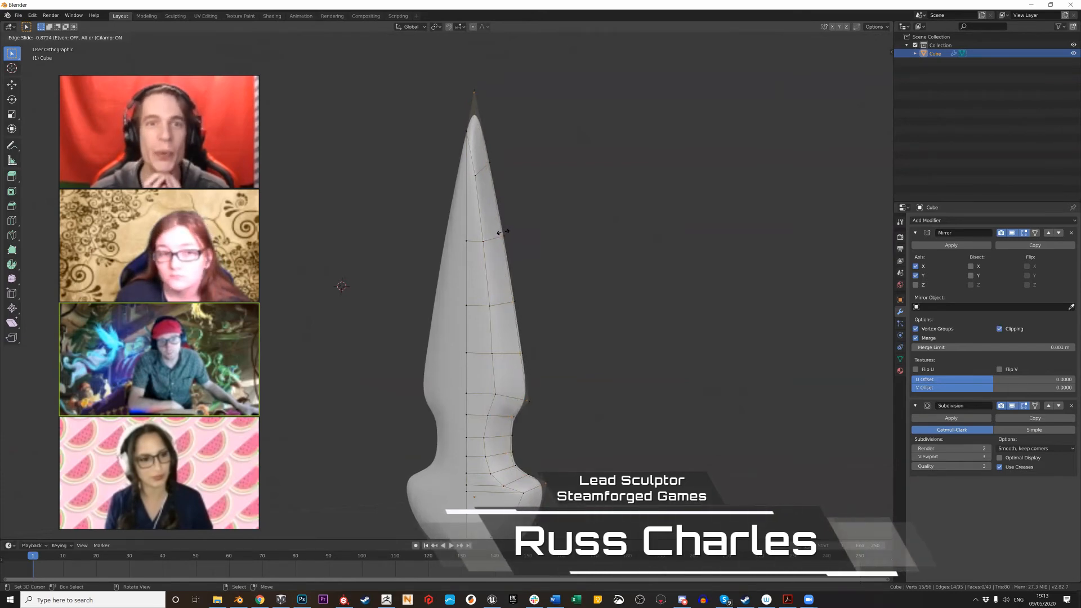
left_click(504, 239)
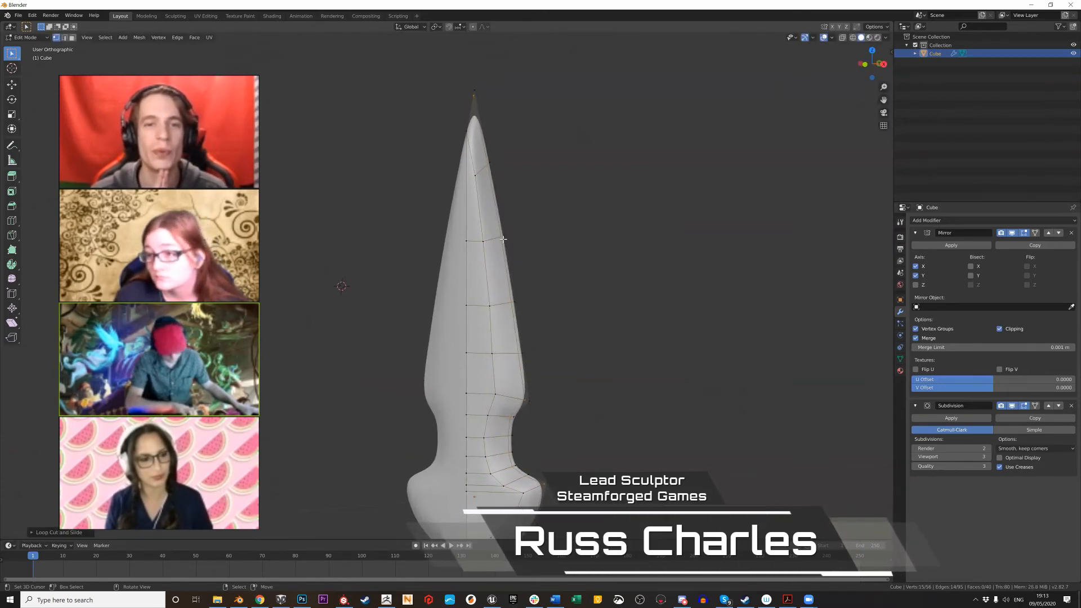
Add a second lengthwise loop cut on the bevel, slide it close to the inner ridge, and check the blade in Object Mode
key("ctrl+r")
left_click(495, 240)
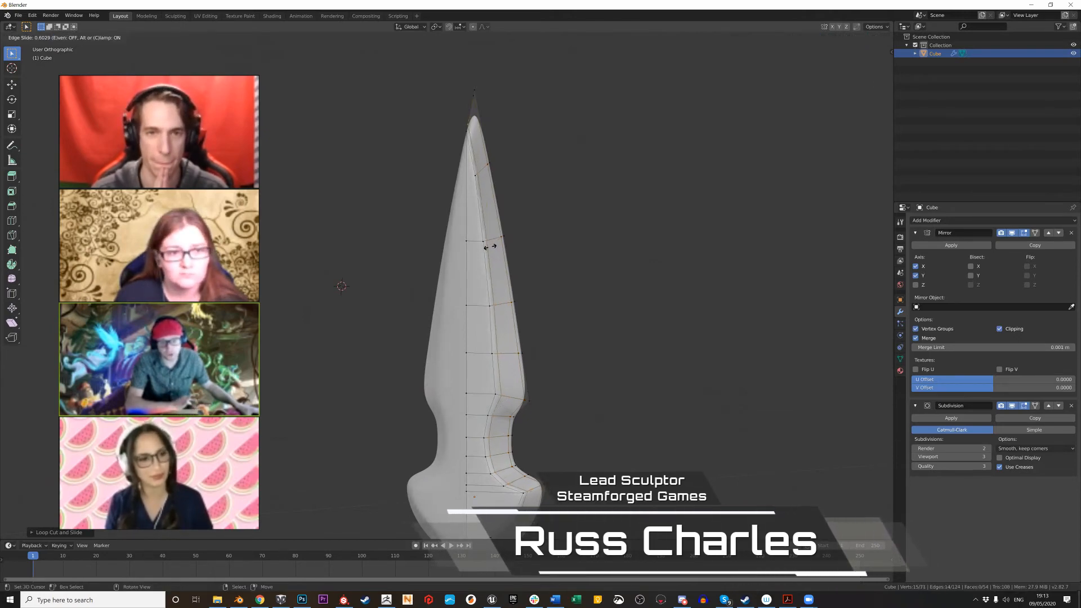
left_click(487, 254)
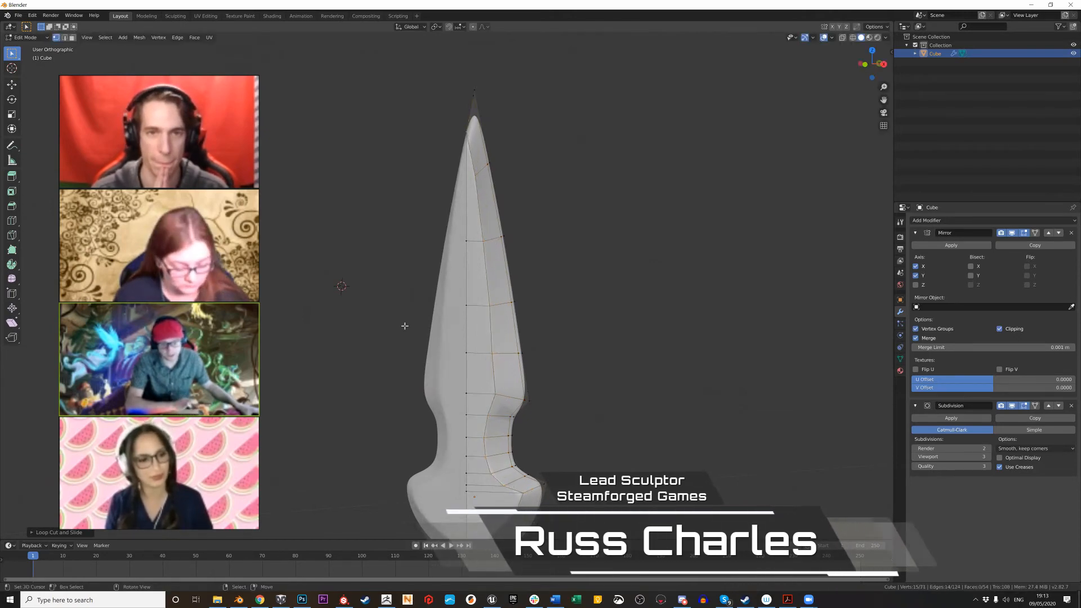
middle_click_drag(395, 322, 417, 325)
key("Tab")
middle_click_drag(322, 406, 283, 406)
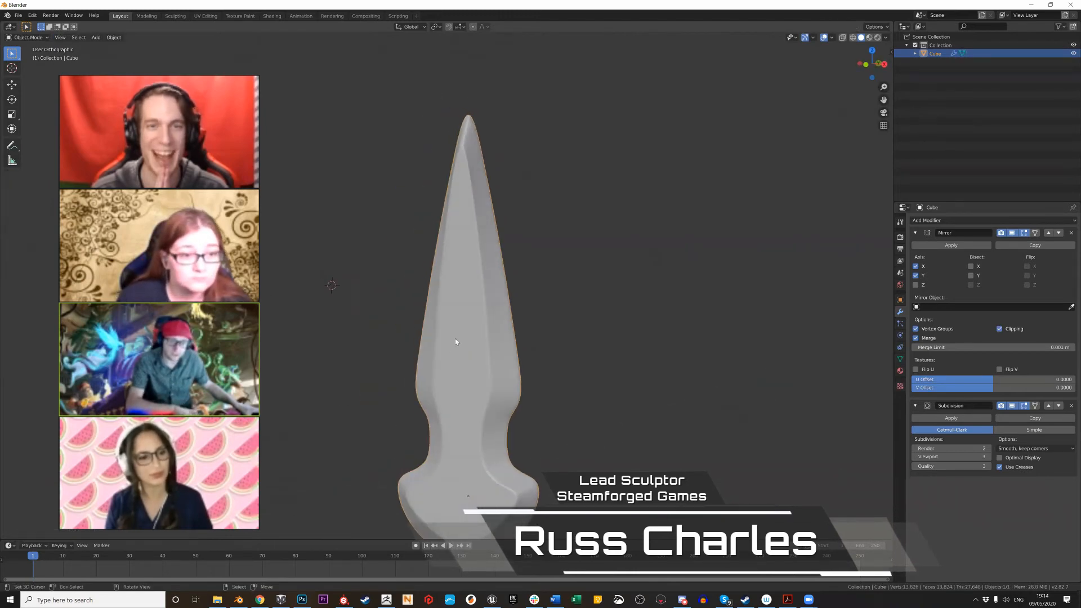
Add crosswise loop cuts above and below the blade's shoulder in Edit Mode and slide both tight against its corner
scroll(455, 339, "up", 3)
key("Tab")
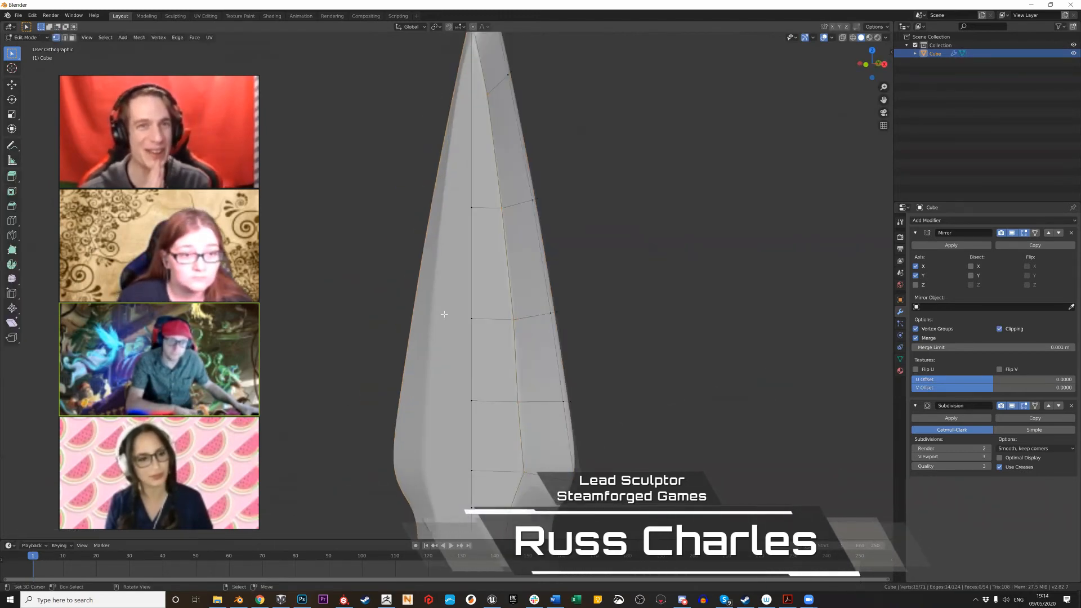
scroll(369, 304, "down", 2)
scroll(510, 232, "up", 2)
middle_click_drag(510, 232, 336, 168)
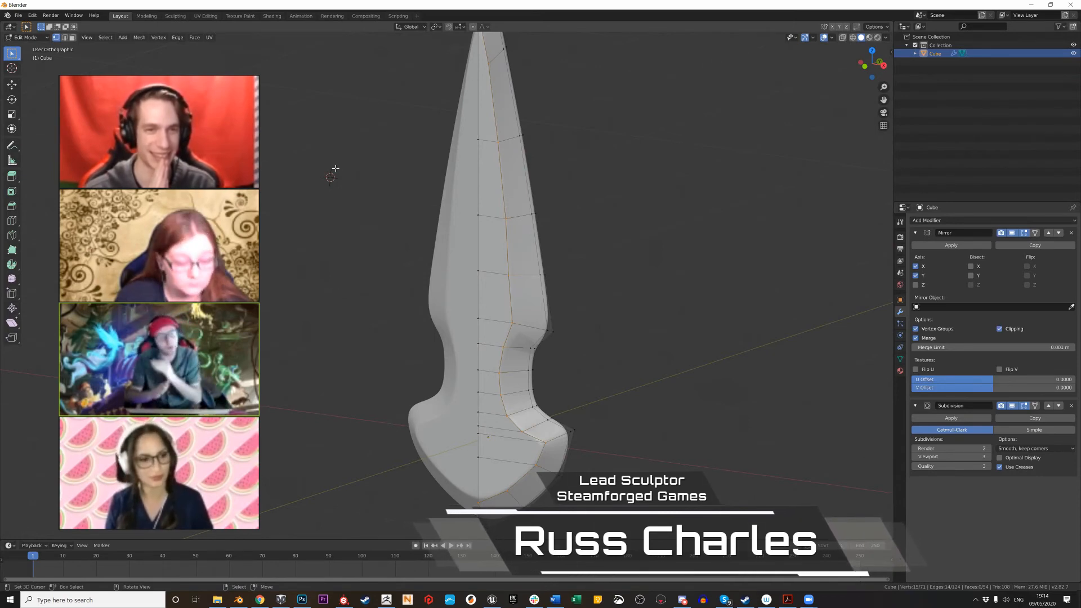
key("ctrl+r")
left_click(512, 302)
left_click(504, 332)
key("ctrl+r")
left_click(502, 337)
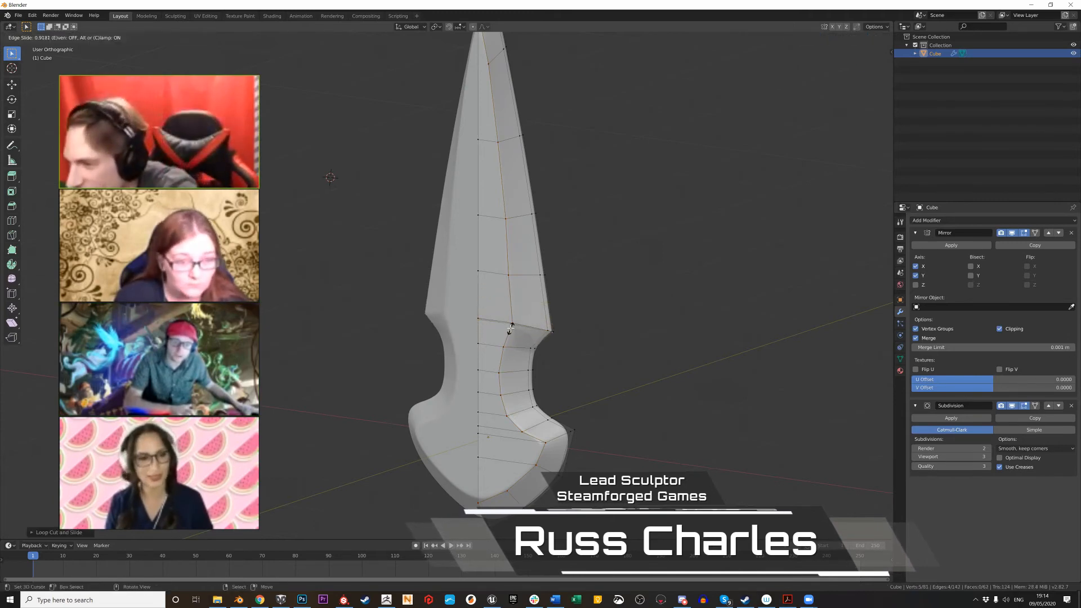
left_click(510, 327)
Add crosswise loop cuts around the flared lower corner and slide them tight against it
key("ctrl+r")
left_click(547, 433)
left_click(546, 436)
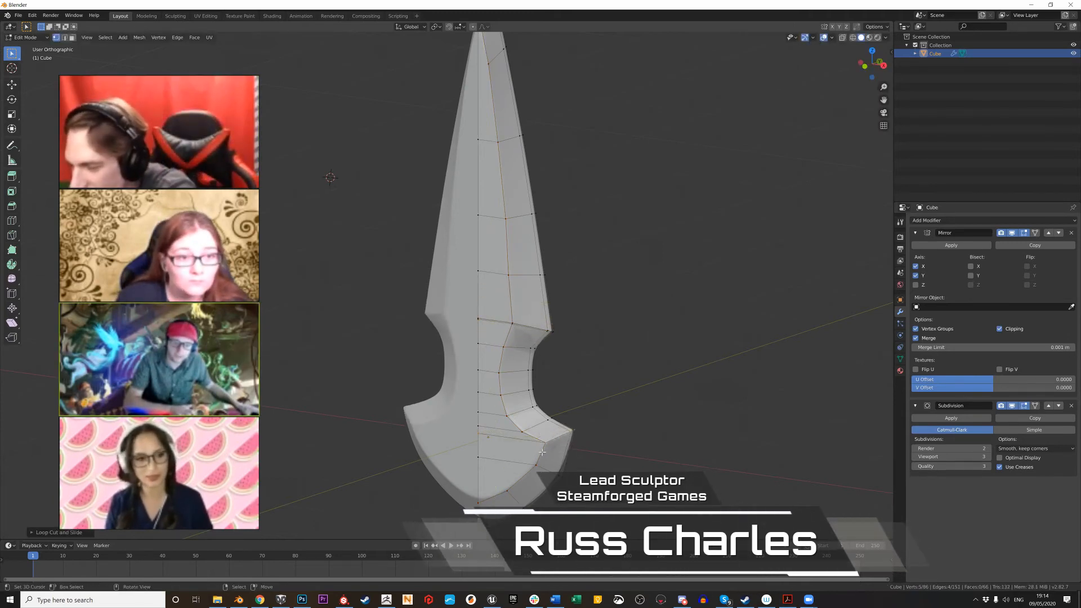
scroll(471, 69, "down", 2)
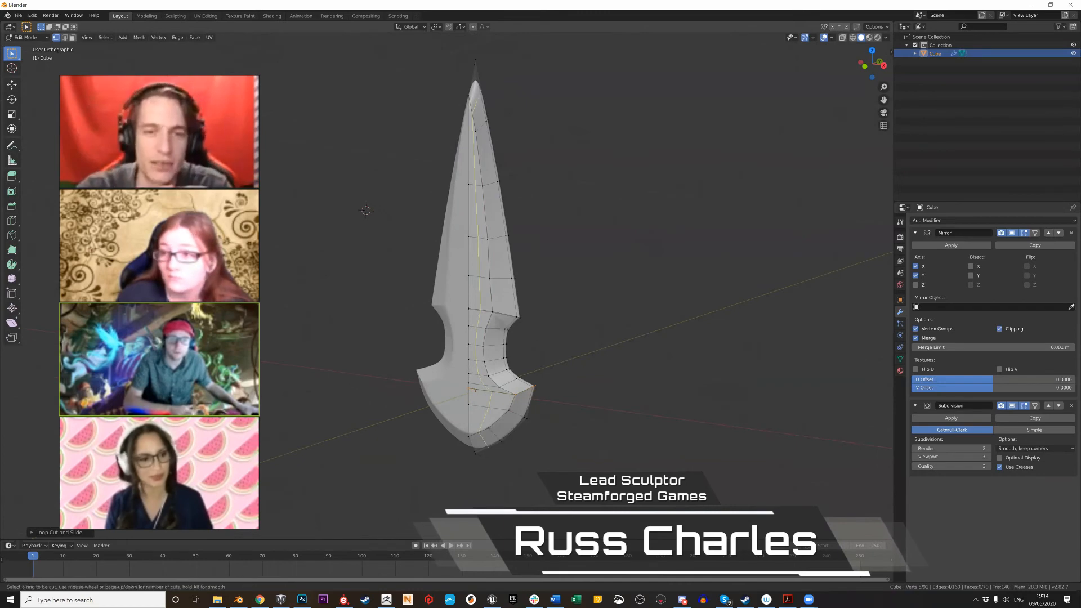
Add a lengthwise loop cut beside the blade's centre line, inspect the dagger in Object Mode, and return to Edit Mode
key("Tab")
middle_click_drag(346, 304, 309, 418)
scroll(309, 417, "up", 3)
middle_click_drag(342, 353, 374, 296, "shift")
key("Tab")
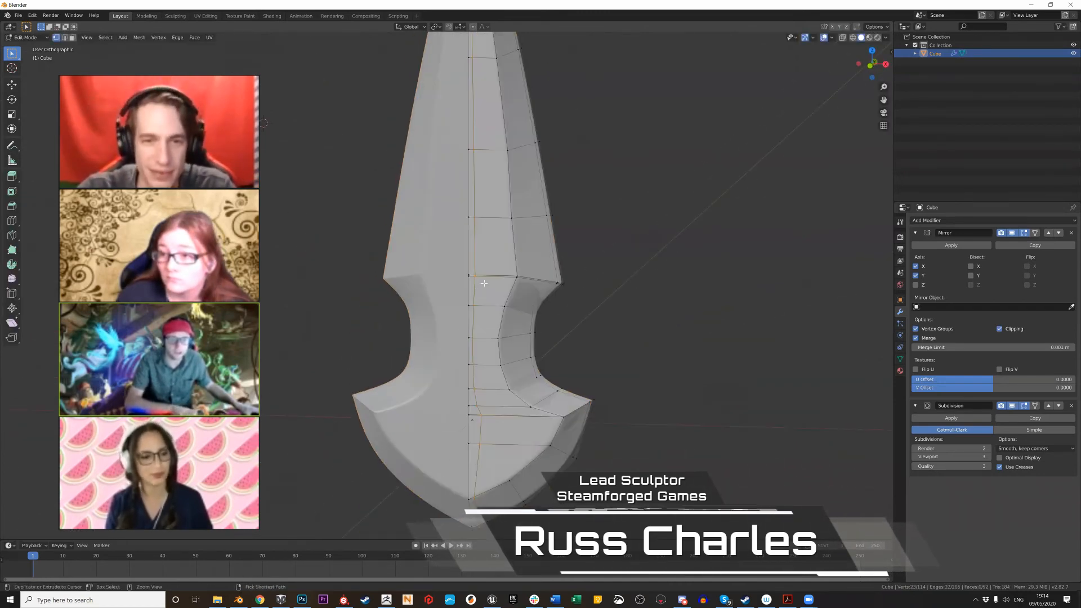
Add a crosswise loop cut below the blade's shoulder, slide it tight against the corner, and inspect the dagger in Object Mode
key("ctrl+r")
left_click(495, 286)
left_click(495, 283)
key("Tab")
mouse_move(292, 337)
middle_mouse_down()
mouse_move(261, 321)
mouse_move(303, 341)
middle_mouse_up()
scroll(299, 326, "down", 5)
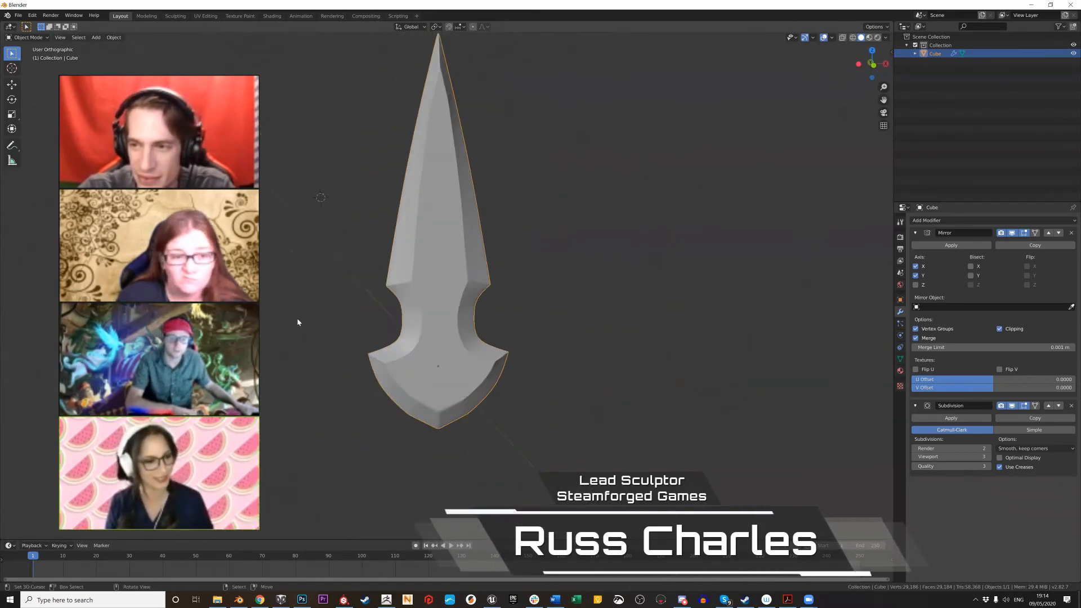
key("Tab")
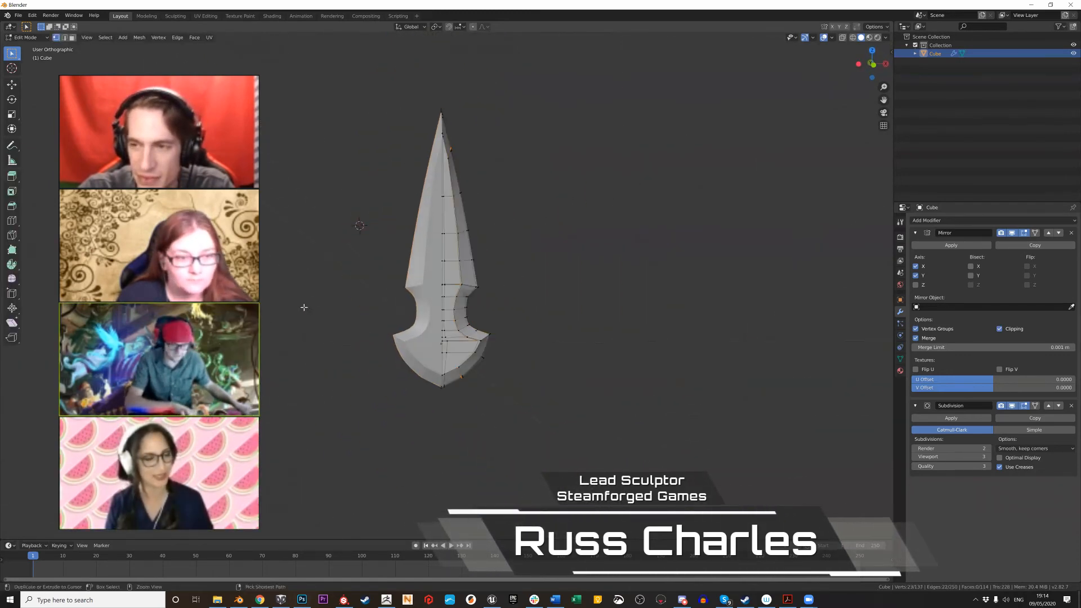
Undo the sharpening loop cuts and both modifiers to return to the plain low-poly half blade
key("ctrl+z")
key("ctrl+z")
key("ctrl+z")
key("ctrl+z")
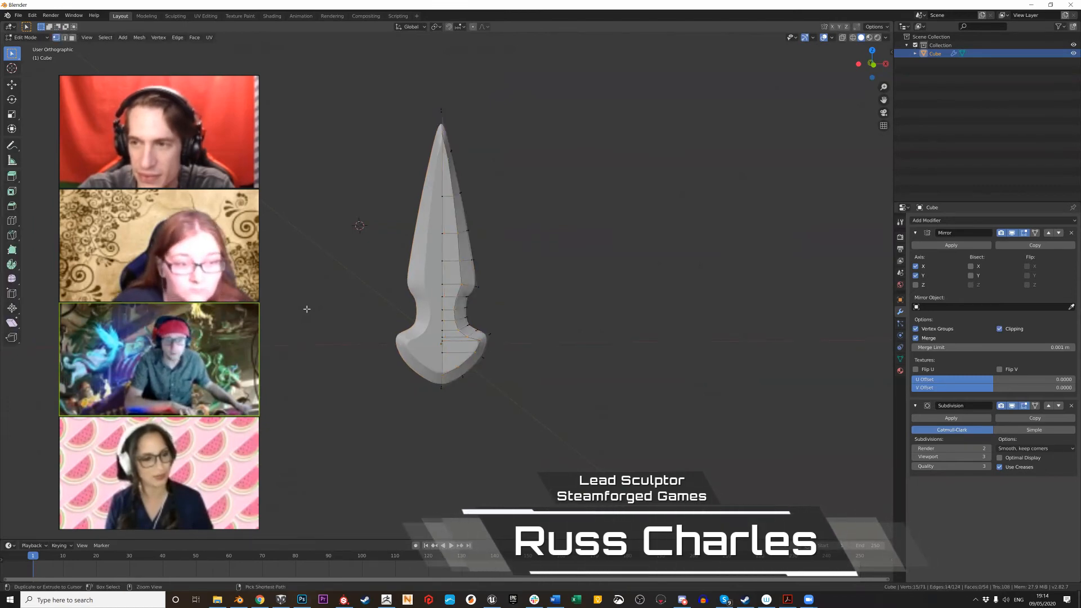
key("ctrl+z")
key("ctrl+z")
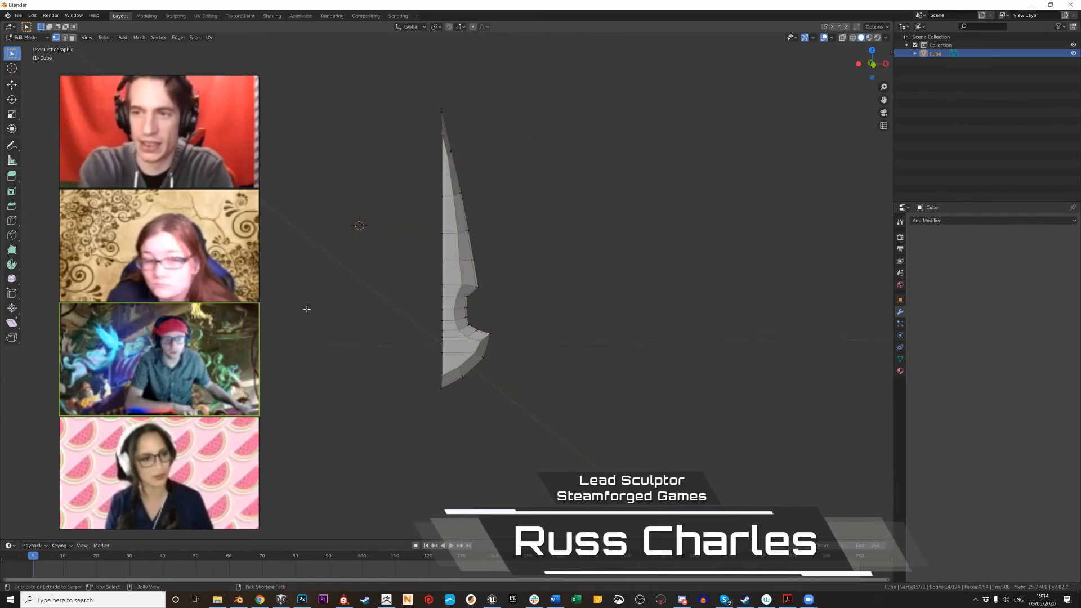
key("ctrl+shift+z")
middle_click_drag(333, 319, 324, 310)
key("Tab")
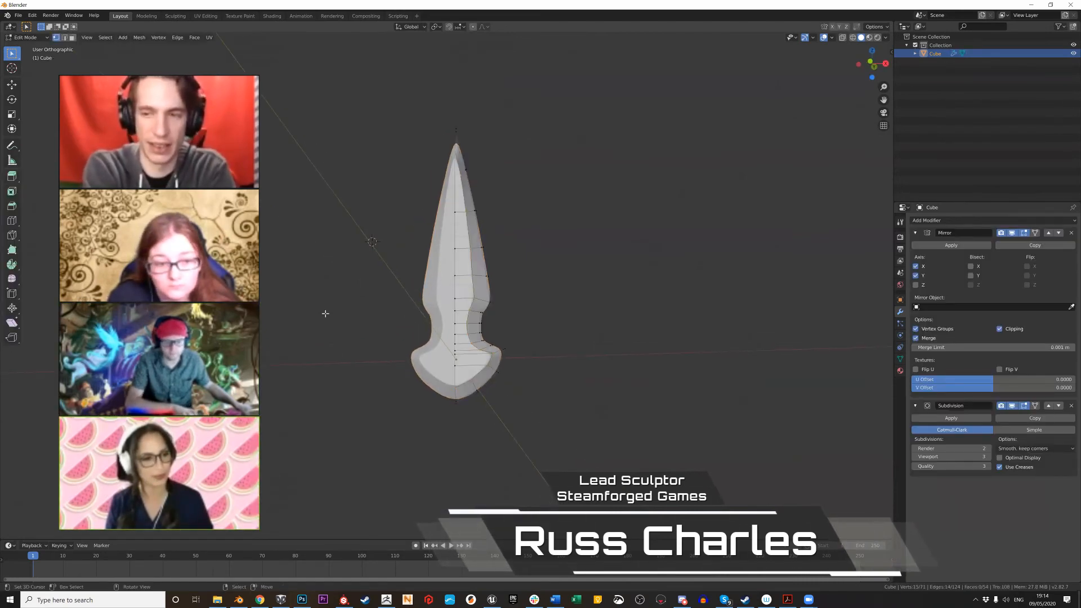
scroll(372, 328, "up", 3)
key("ctrl+z")
key("ctrl+z")
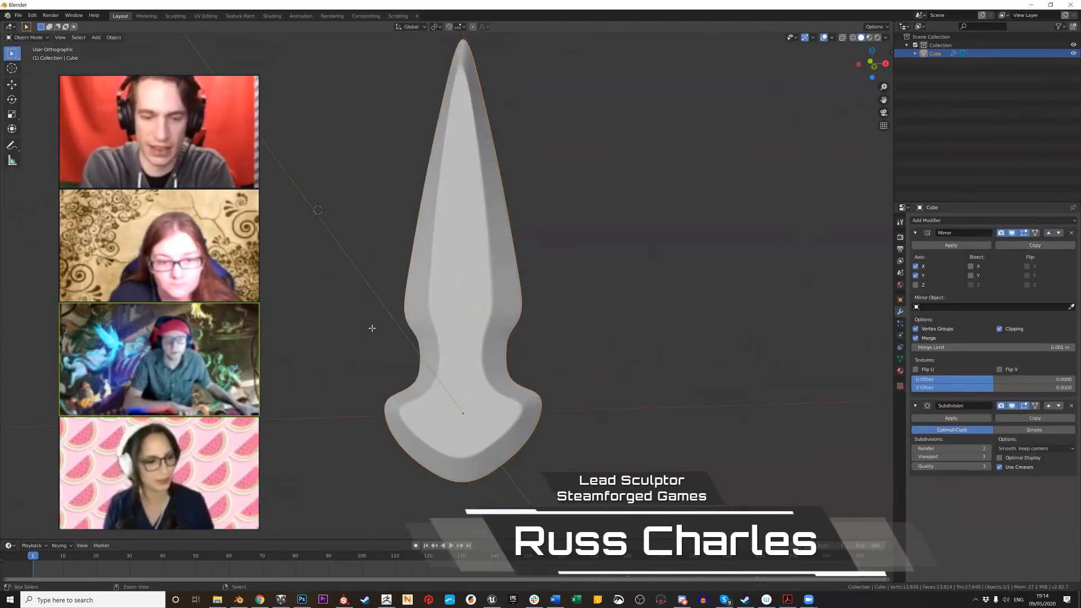
Select the whole half-blade mesh and add a Mirror modifier to it
key("a")
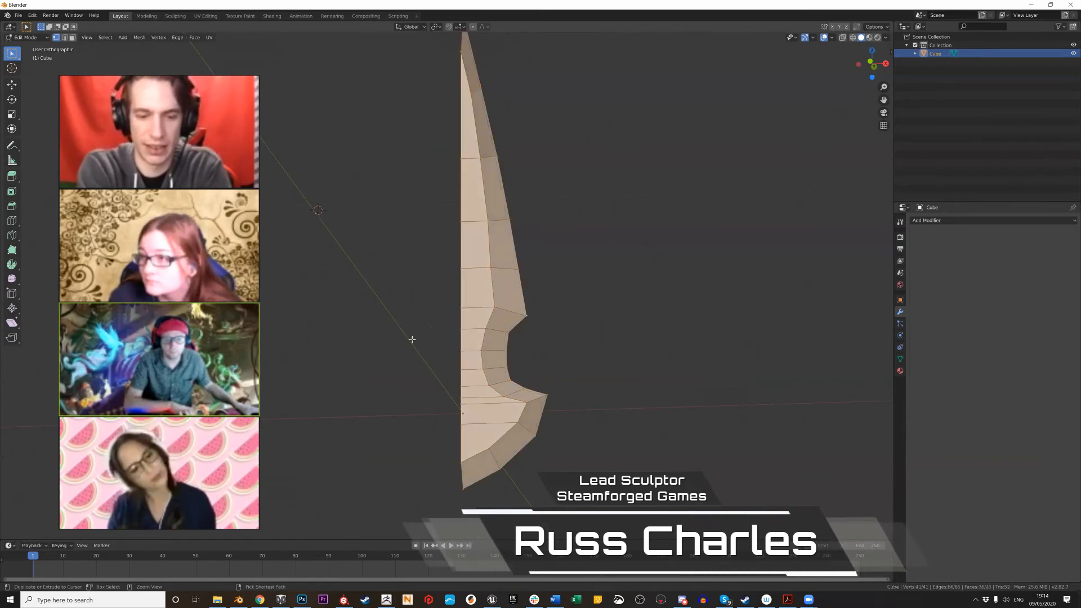
left_click(983, 220)
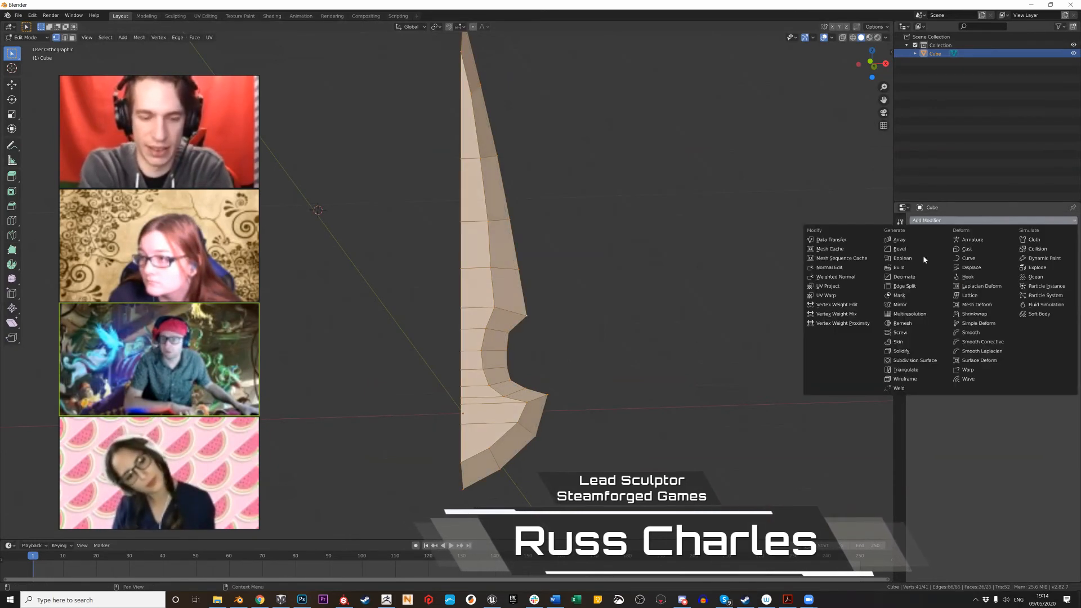
left_click(906, 305)
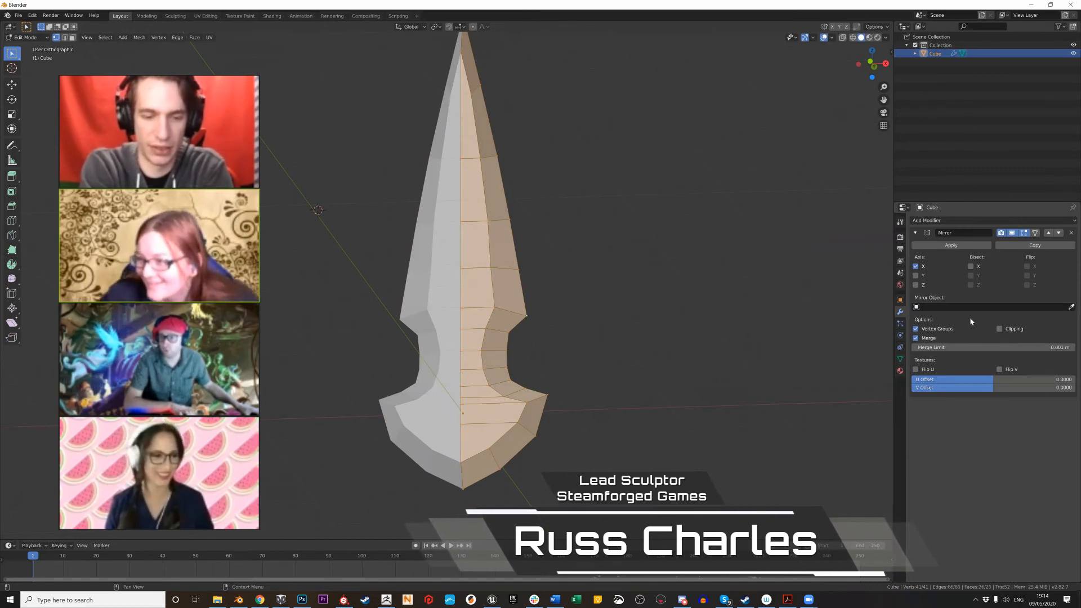
Enable Y mirroring and Clipping, and add a Subdivision Surface modifier with the viewport level set to 3
left_click(916, 275)
left_click(1000, 328)
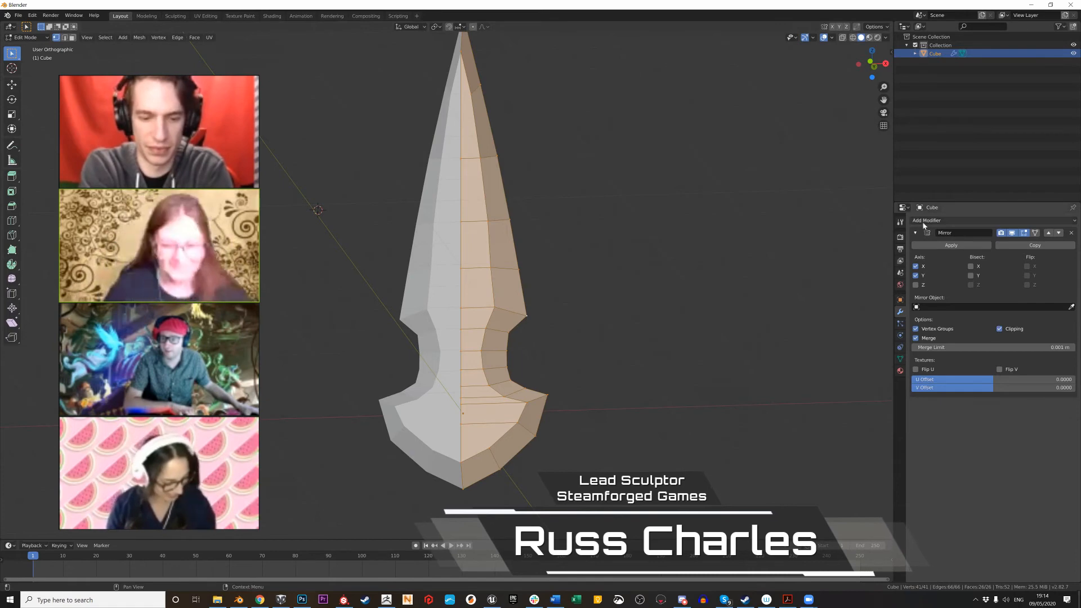
left_click(952, 220)
left_click(906, 355)
left_click(986, 457)
left_click(986, 457)
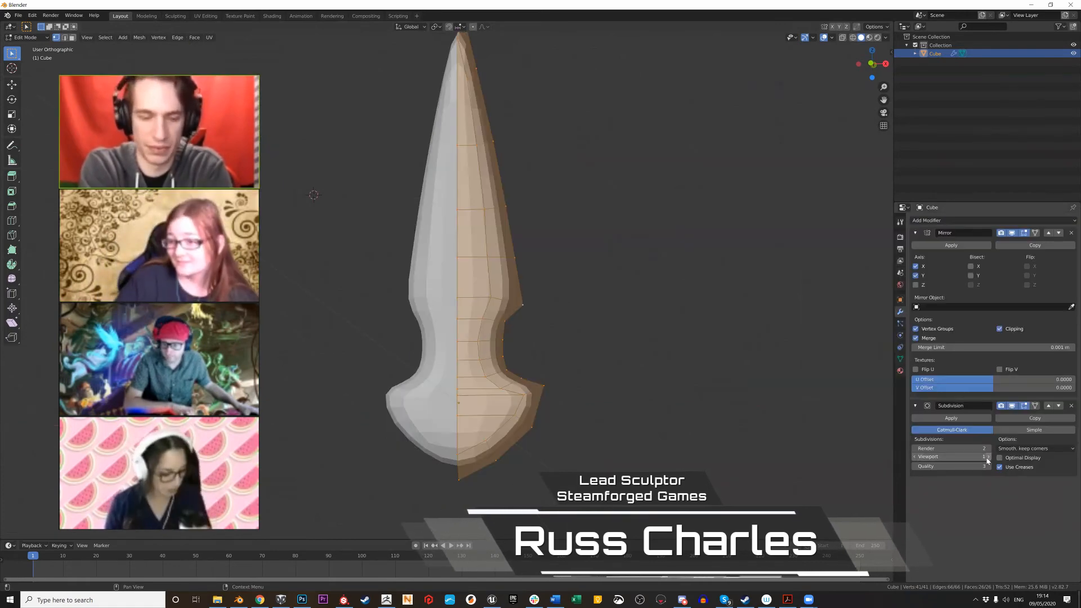
scroll(286, 375, "down", 2)
middle_click_drag(307, 338, 288, 366, "shift")
scroll(345, 403, "up", 2)
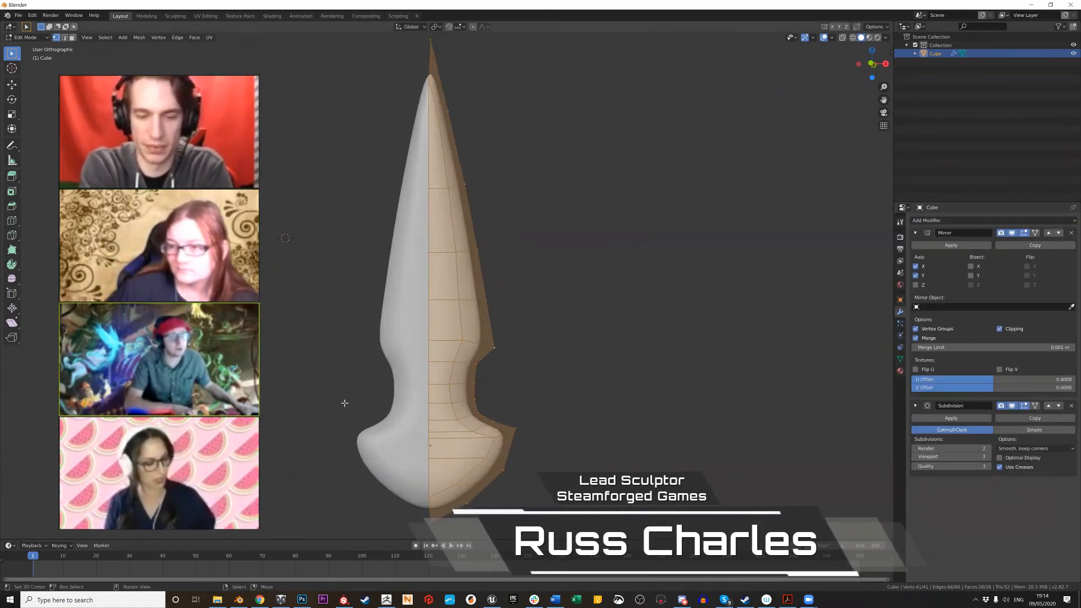
middle_click_drag(345, 404, 464, 394)
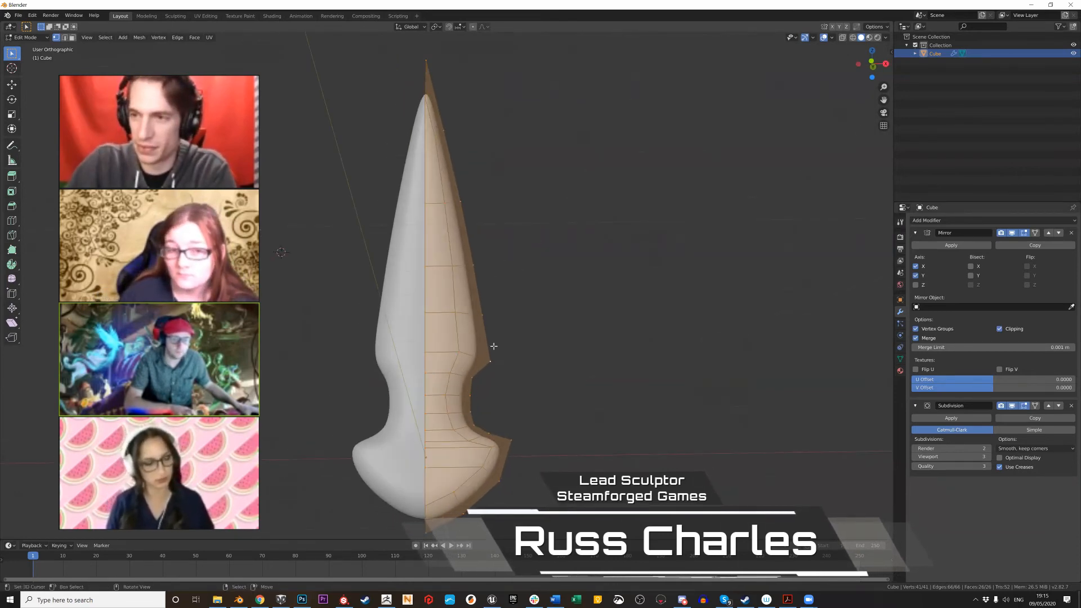
Add one crosswise loop cut above and one below the blade's shoulder, sliding both close to the corner
key("ctrl+r")
left_click(476, 339)
left_click(475, 359)
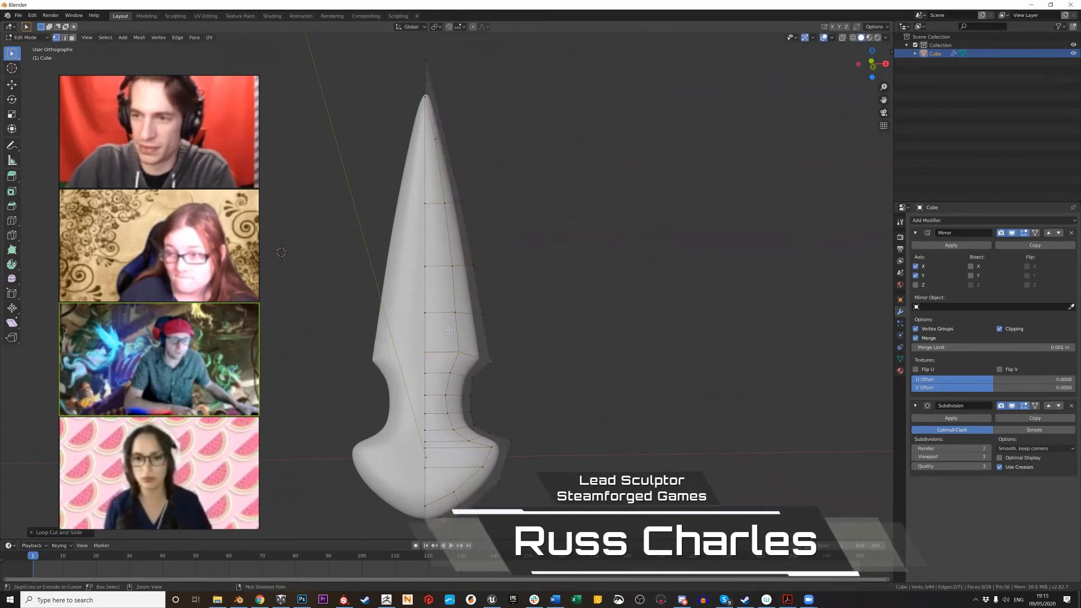
key("ctrl+r")
left_click(472, 371)
left_click(472, 363)
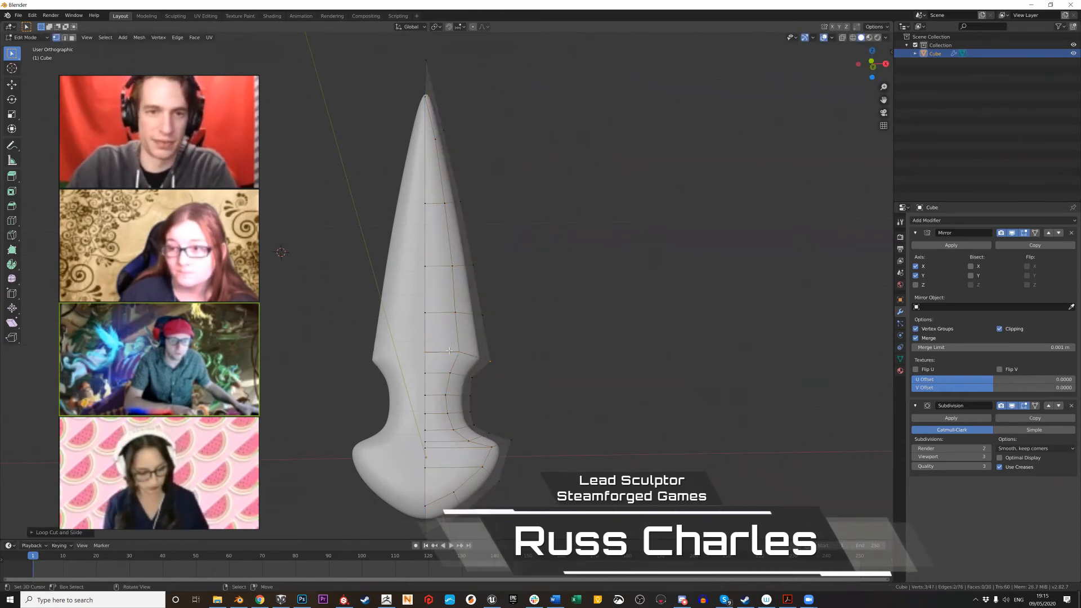
Undo and redo the shoulder loop cuts to compare the smoothed blade with and without them
key("ctrl+z")
key("ctrl+z")
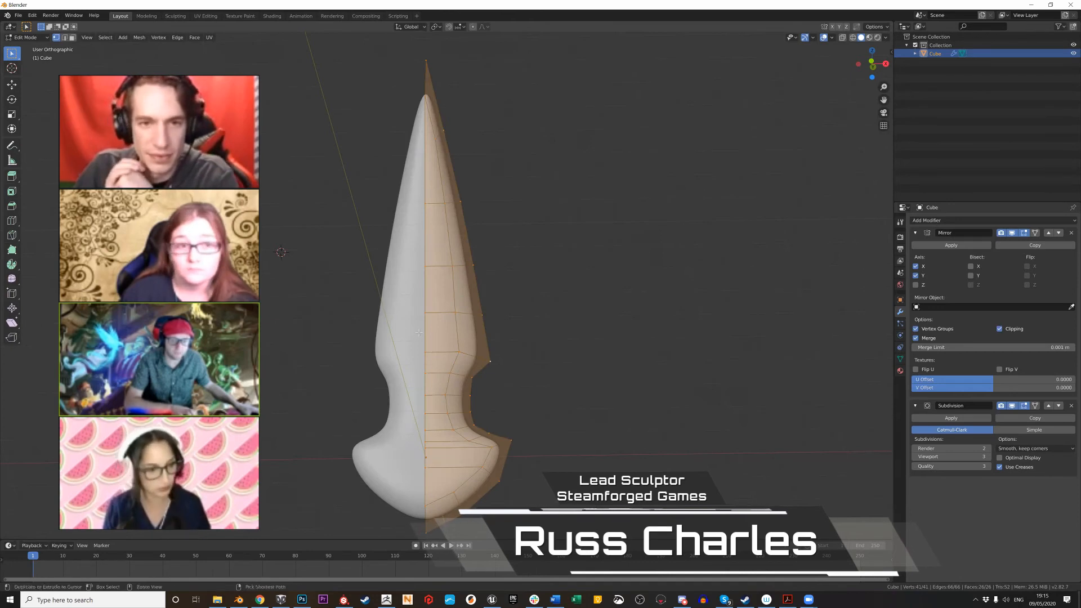
key("ctrl+shift+z")
key("ctrl+shift+z")
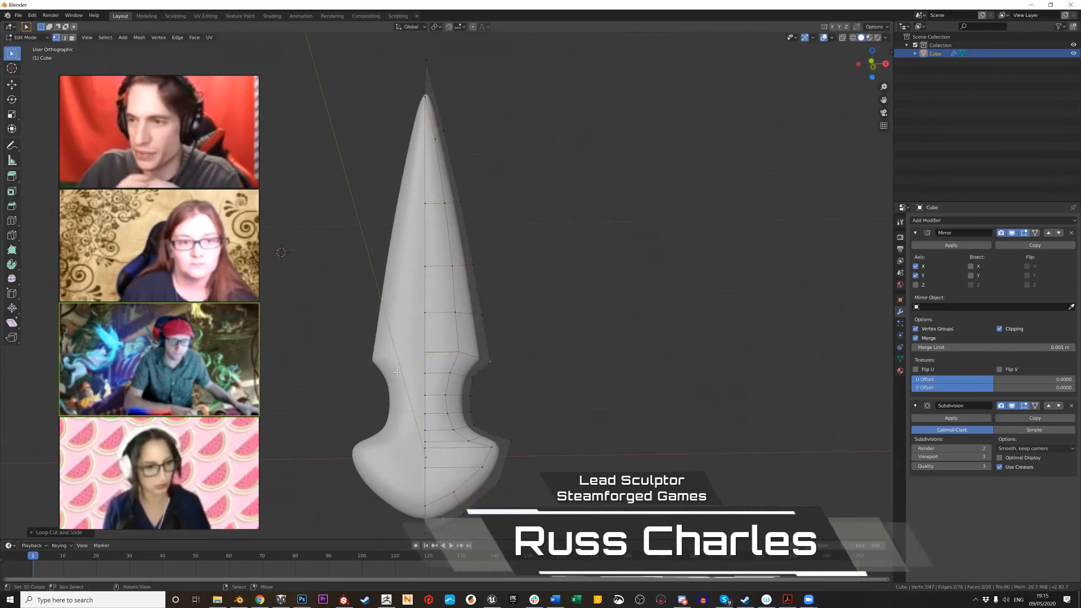
key("Tab")
key("Tab")
Add lengthwise loop cuts on the bevel and the flat face, sliding both close to the inner ridge
key("ctrl+r")
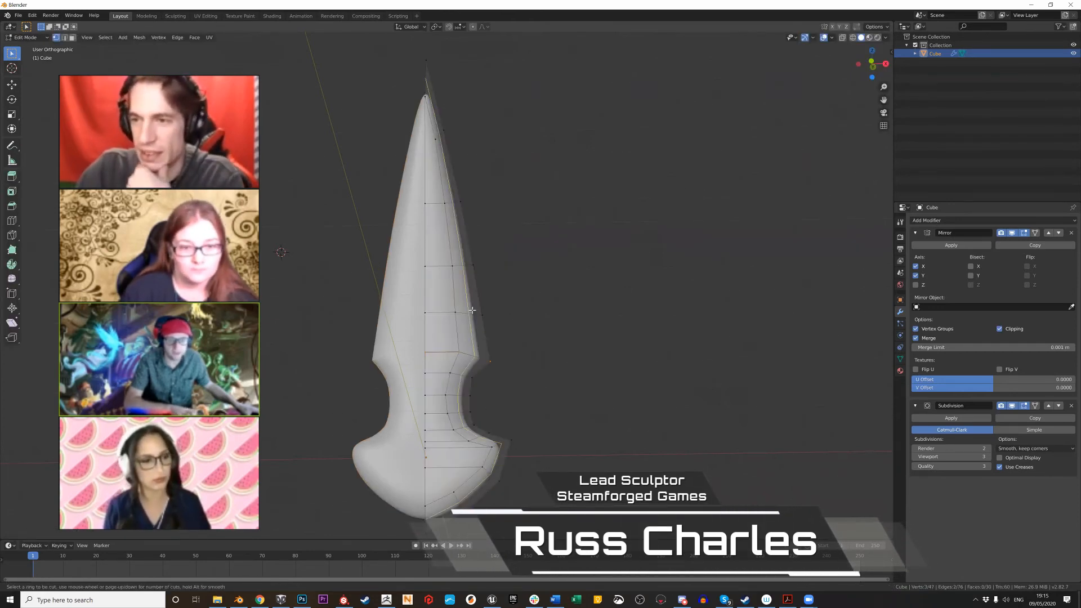
left_click(471, 310)
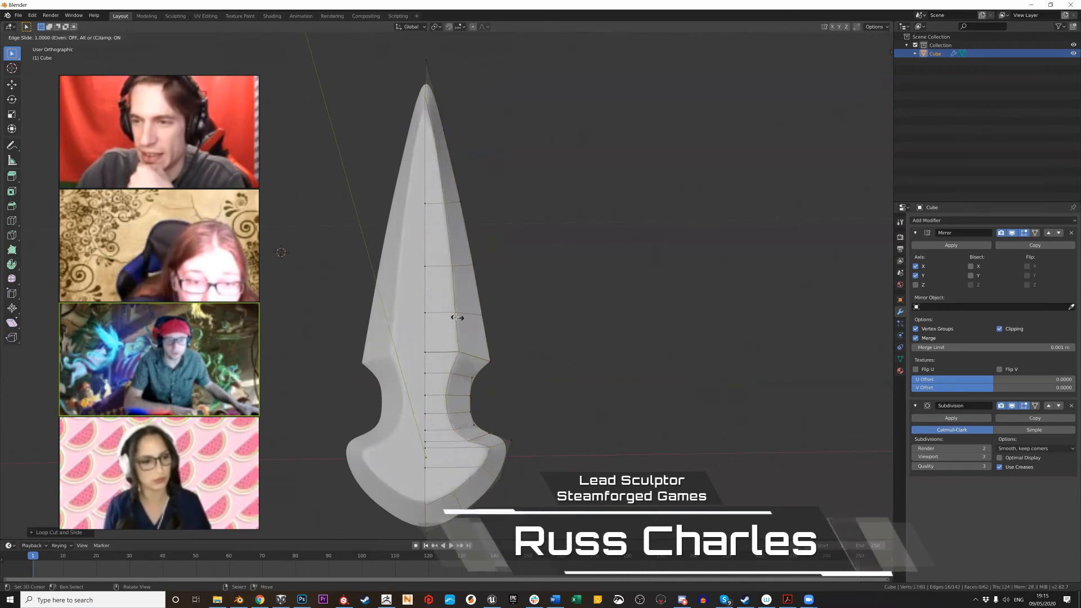
left_click(458, 318)
key("ctrl+r")
left_click(449, 316)
left_click(456, 316)
Add a crosswise loop cut beside the flared lower corner and slide it tight against the corner
middle_click_drag(457, 318, 497, 274)
key("ctrl+r")
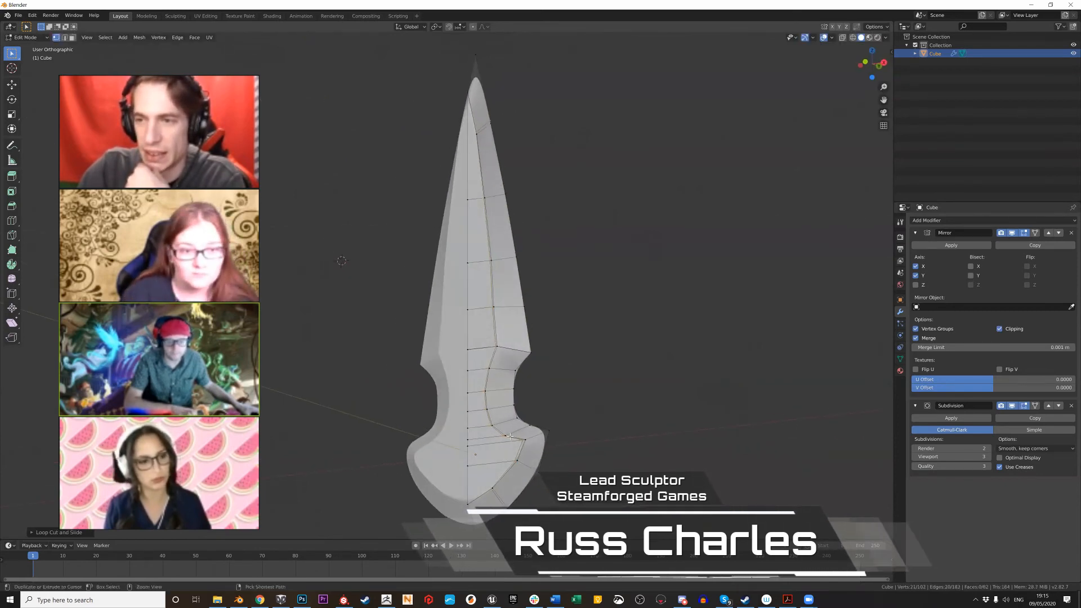
left_click(531, 426)
left_click(539, 435)
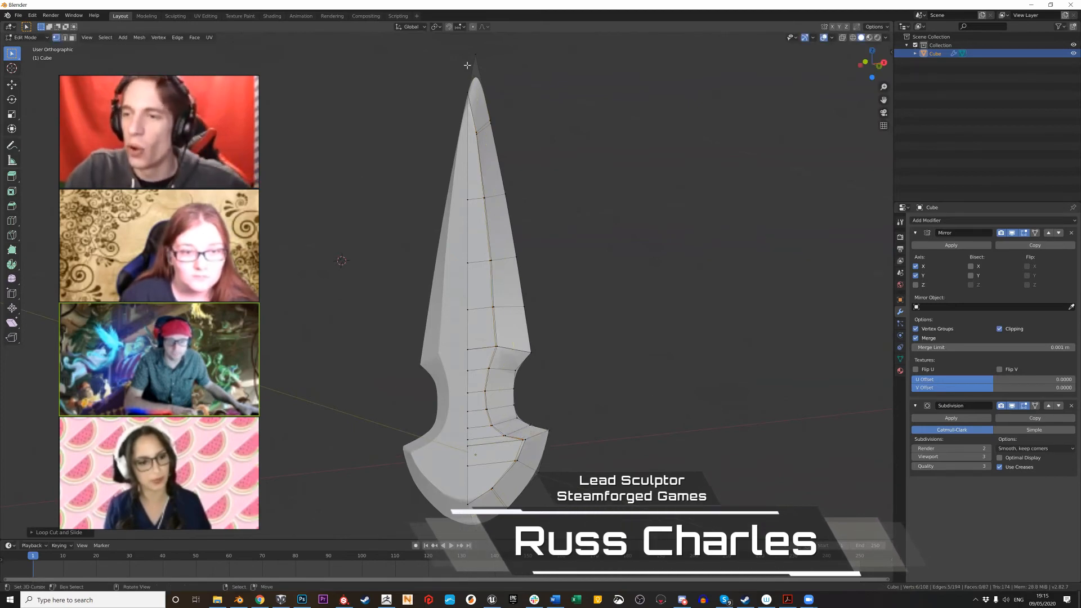
Undo the loop cuts, the Subdivision Surface modifier, and the Mirror modifier's Y-axis and Clipping settings
key("ctrl+z")
key("ctrl+z")
key("ctrl+z")
key("ctrl+z")
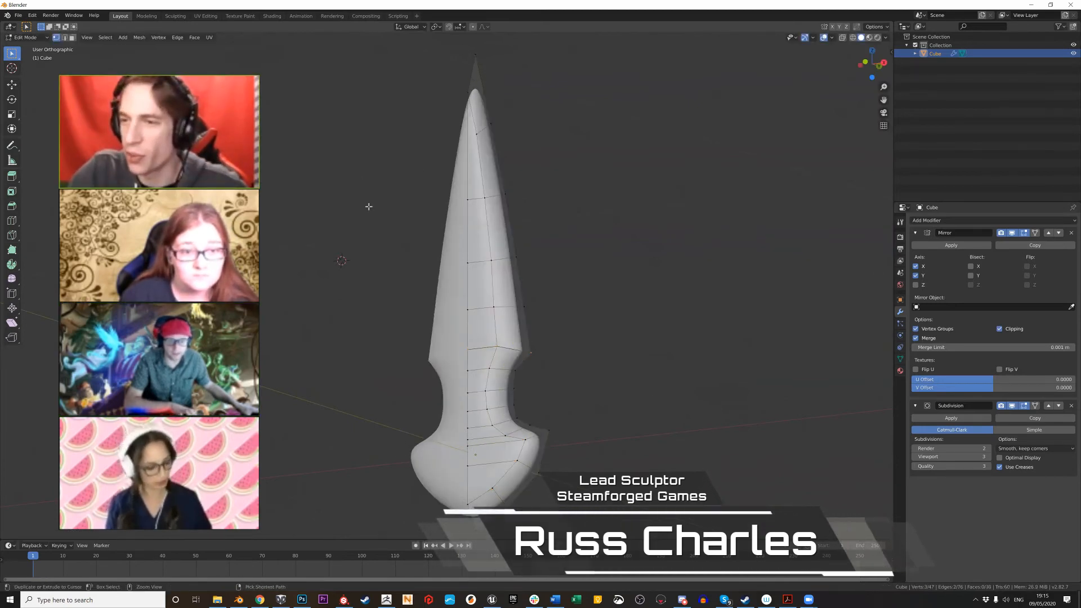
middle_click_drag(419, 155, 407, 128)
key("ctrl+z")
key("ctrl+z")
key("ctrl+z")
key("ctrl+z")
key("ctrl+z")
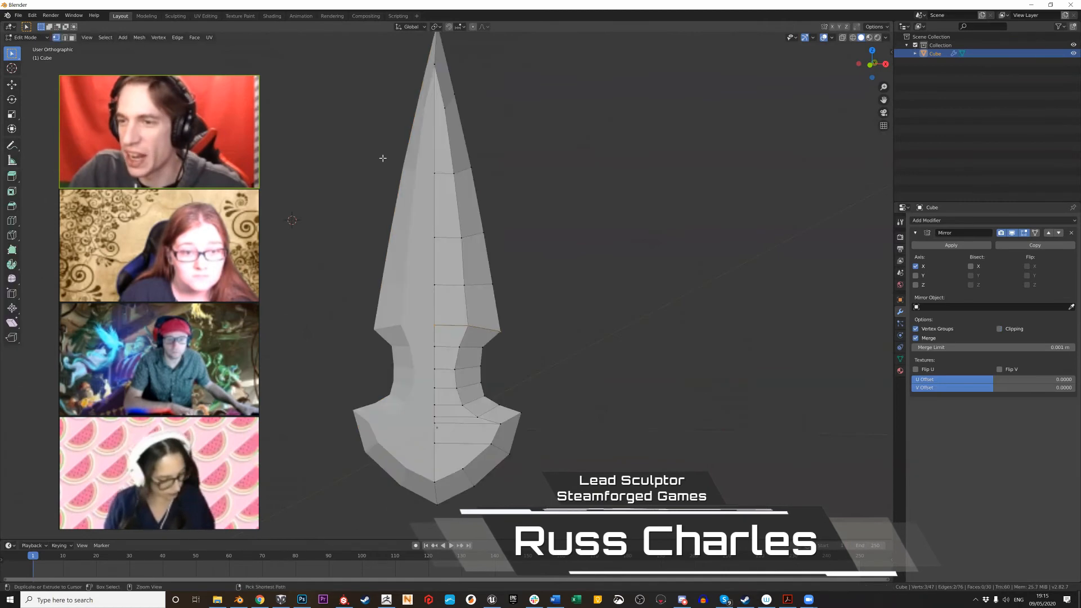
mouse_move(364, 167)
middle_mouse_down()
mouse_move(346, 171)
mouse_move(350, 181)
middle_mouse_up()
key("ctrl+z")
key("ctrl+z")
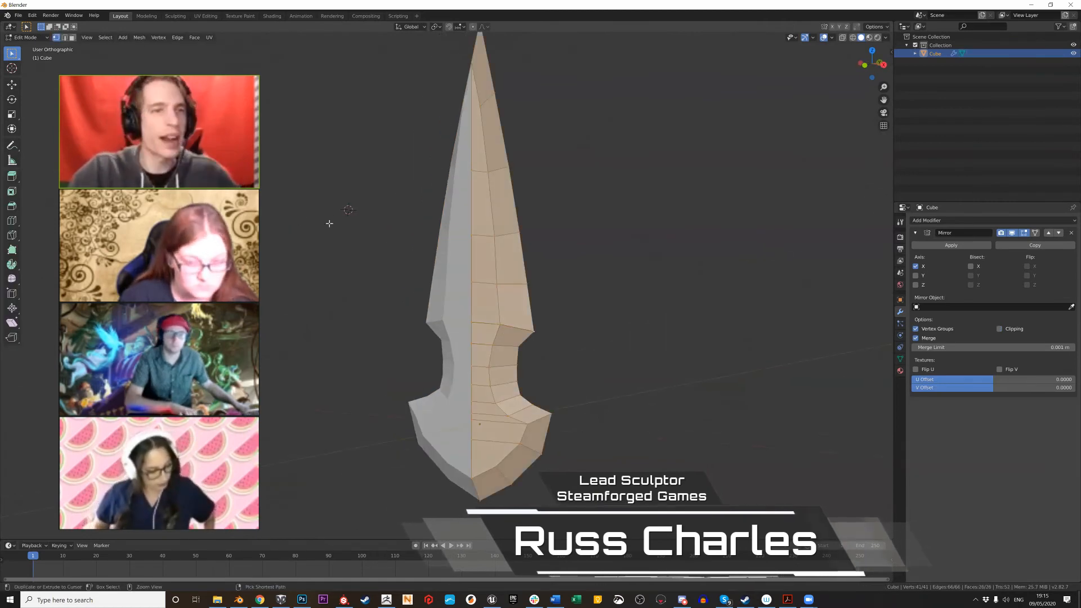
middle_click_drag(329, 221, 338, 223)
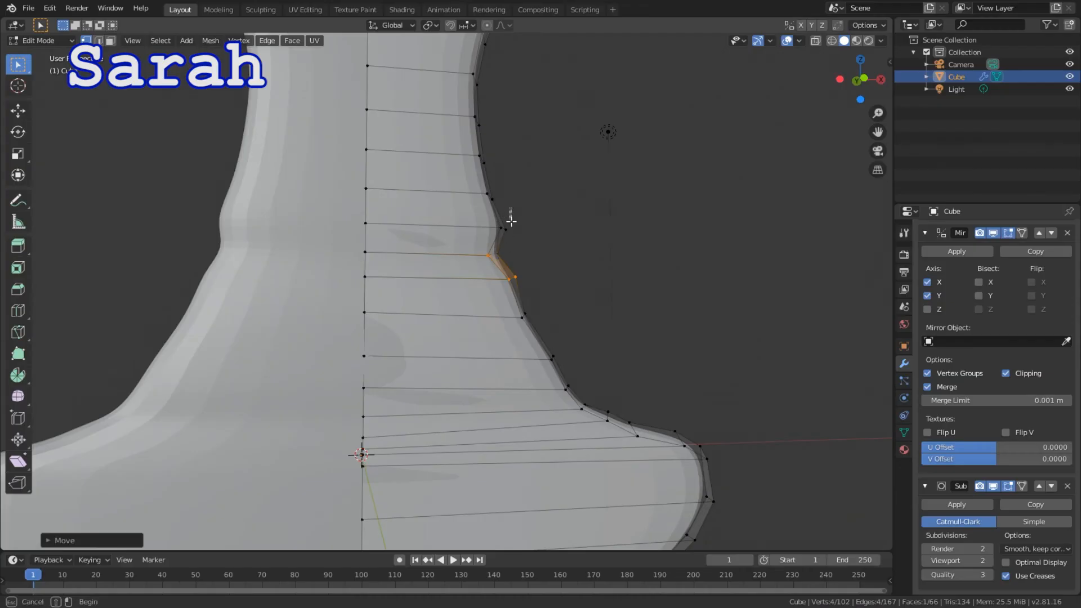
Move the outer edge vertices just above the narrow neck's lower bend inward to even out the silhouette
left_click(505, 227)
key("g")
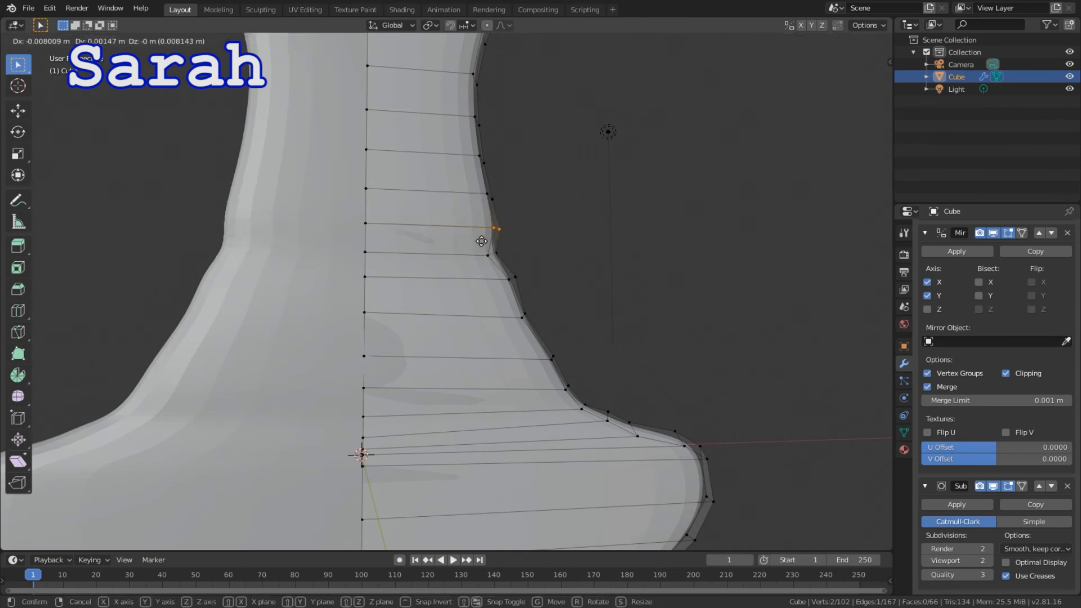
left_click(472, 241)
middle_click_drag(532, 240, 532, 239)
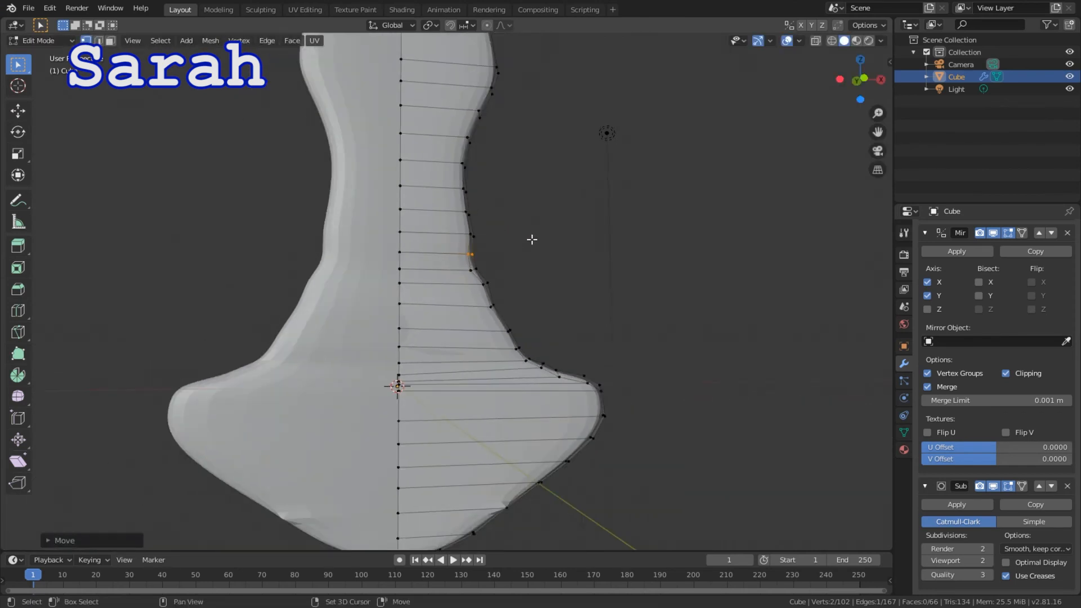
middle_click_drag(590, 298, 623, 413)
scroll(567, 318, "down", 2)
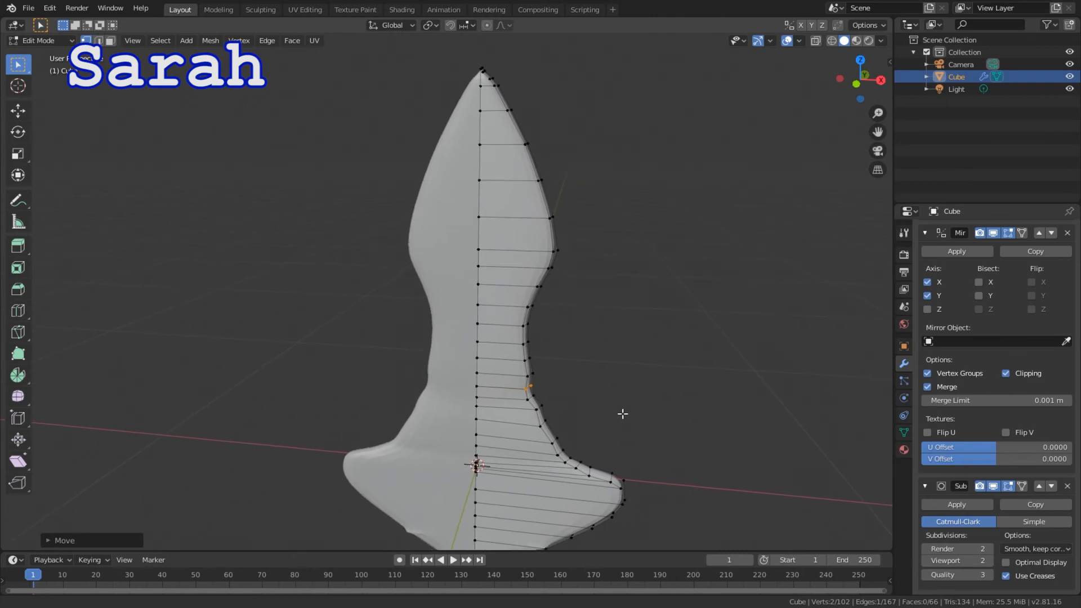
Select the four outer edge vertices below the blade's widest point and move them outward along X
scroll(623, 415, "up", 4)
middle_click_drag(596, 400, 477, 249)
left_click_drag(477, 248, 516, 331)
key("g")
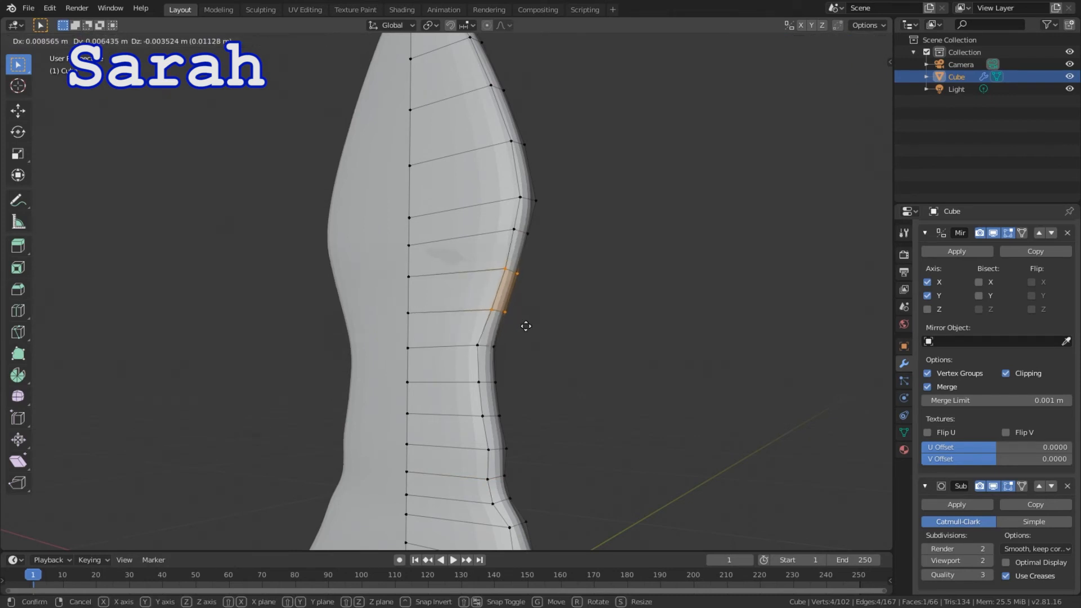
key("x")
left_click(531, 329)
Select the next four outer edge vertices down at the narrow waist and move them outward along X
middle_click_drag(532, 330, 609, 378)
left_click_drag(516, 340, 559, 395)
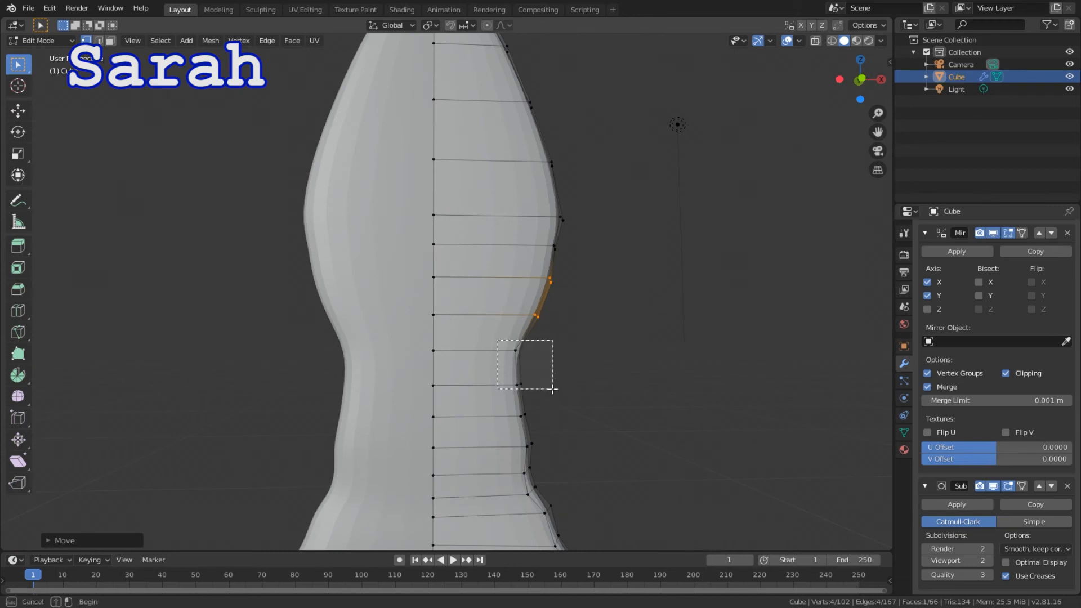
middle_click_drag(558, 394, 592, 403)
left_click_drag(417, 356, 482, 411)
middle_click_drag(482, 412, 608, 433)
key("g")
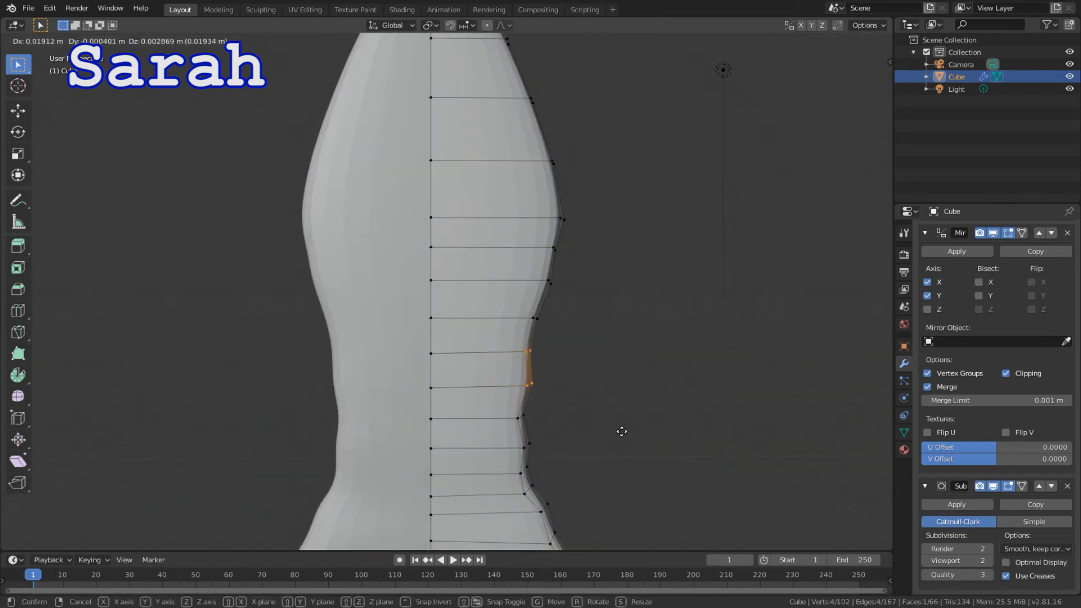
key("x")
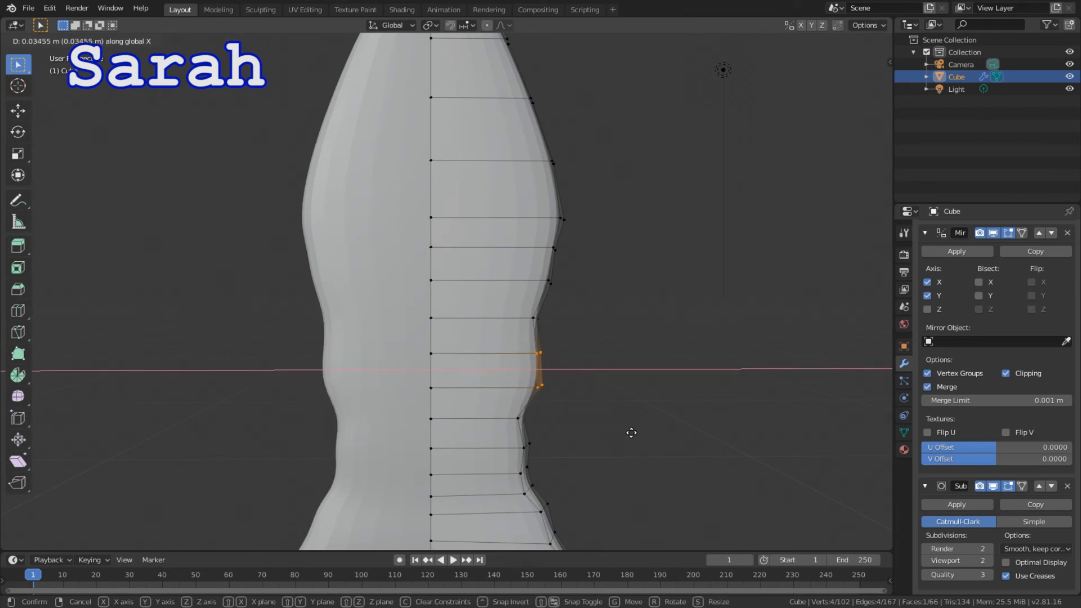
left_click(661, 435)
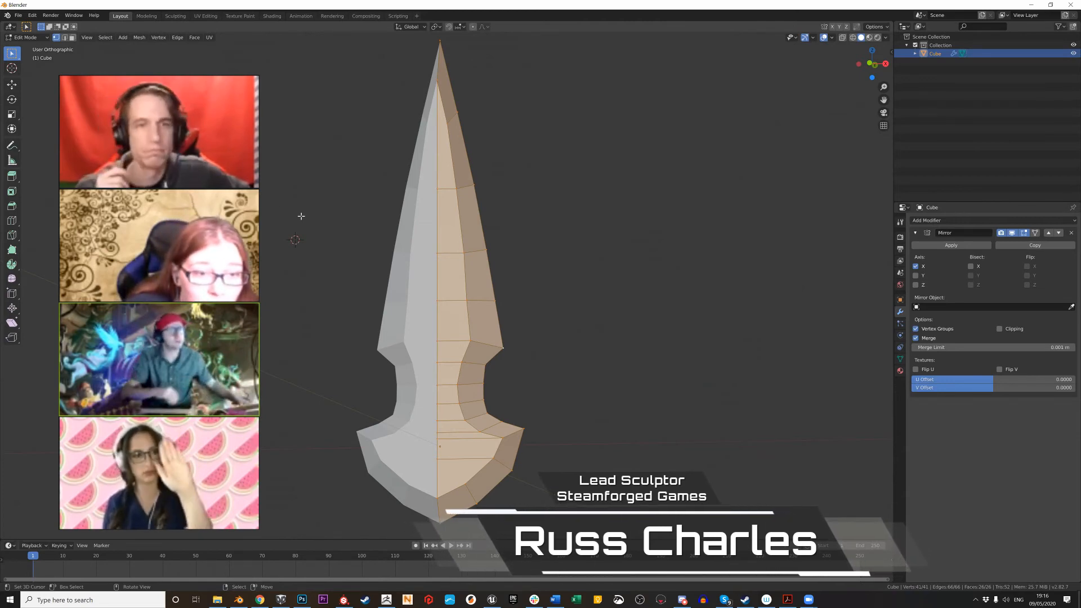
Add a Subdivision Surface modifier to the mirrored low-poly blade
middle_click_drag(301, 216, 379, 267)
left_click(930, 221)
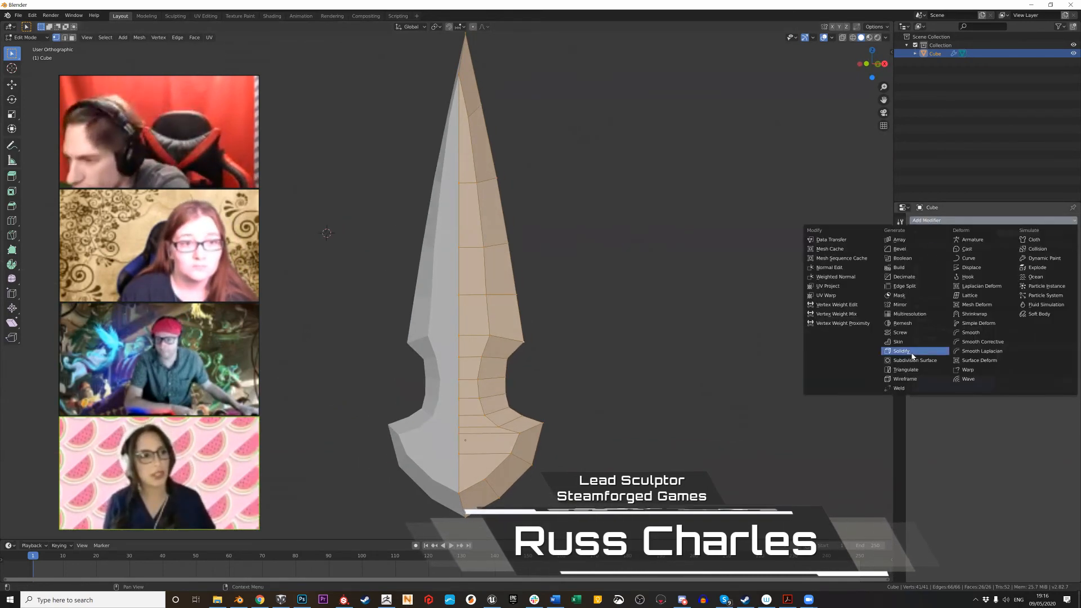
left_click(906, 354)
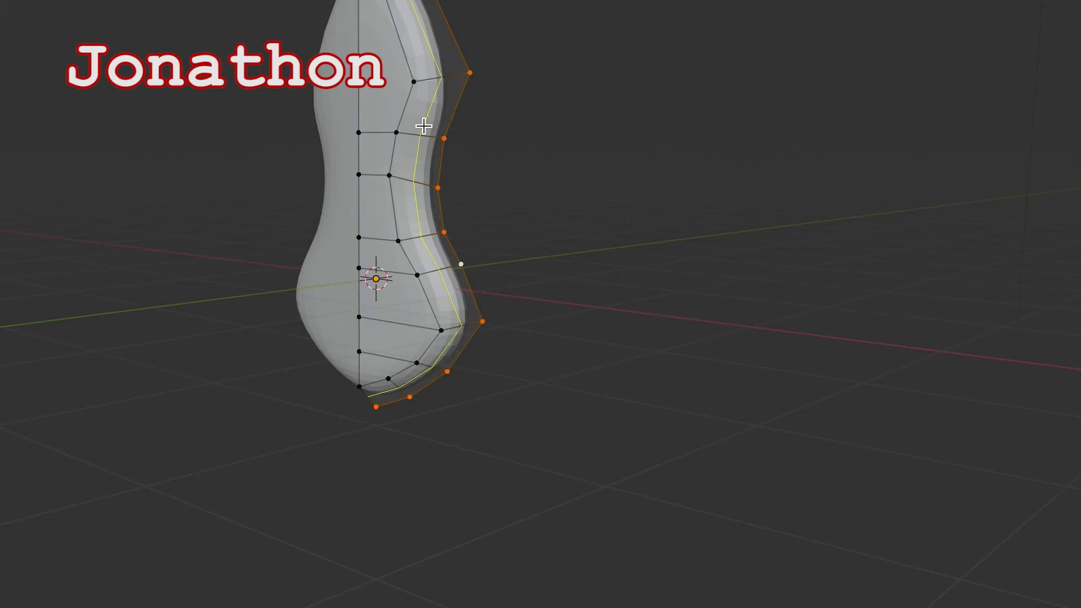
Add two loop cuts along the blade's beveled side, sliding one against the inner edge and one against the outer edge
left_click(424, 126)
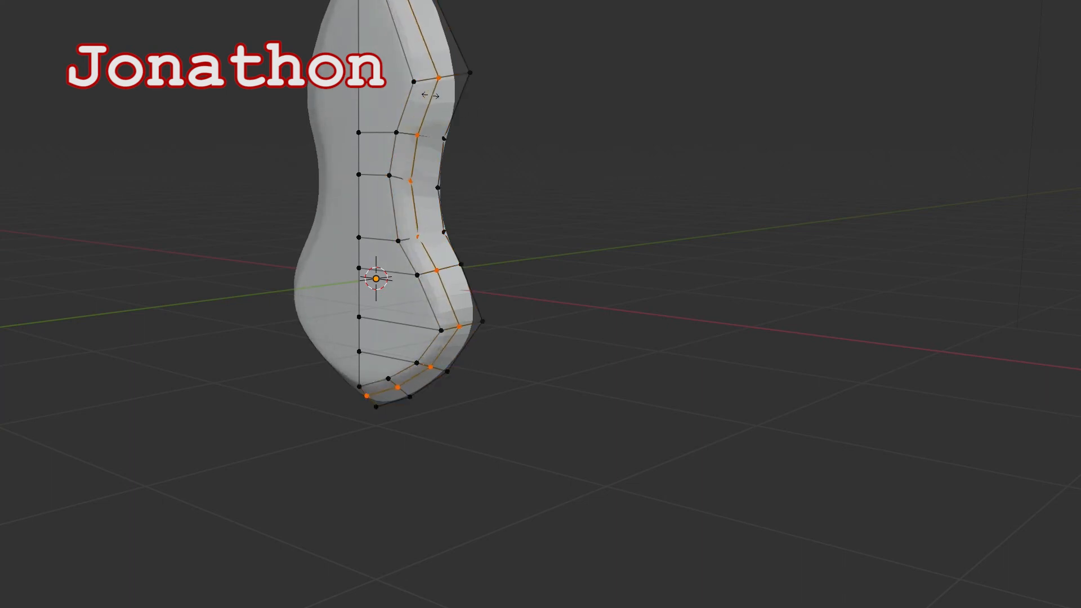
left_click(384, 57)
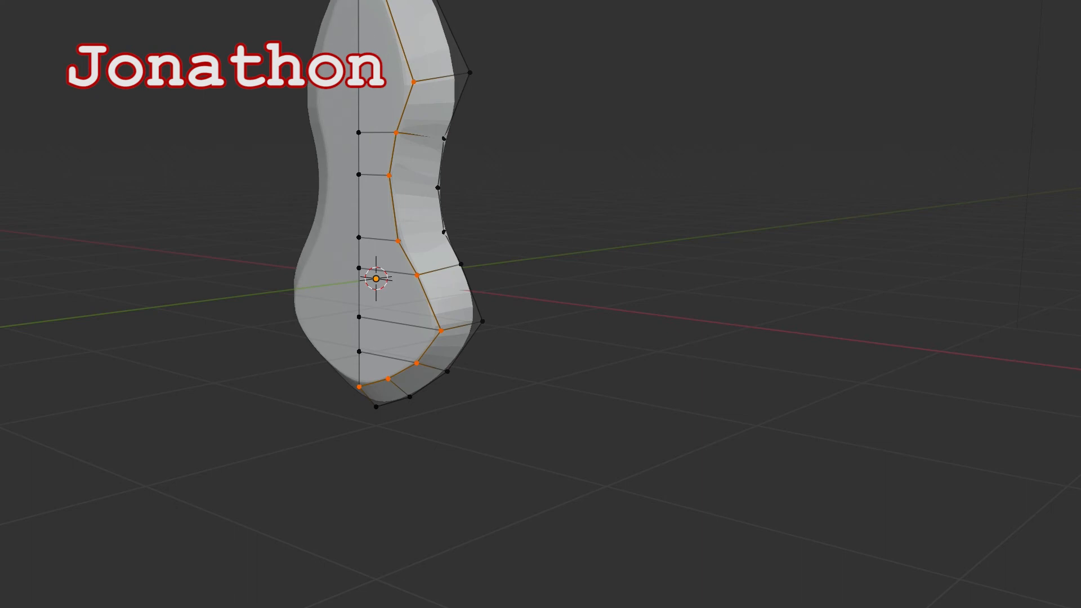
key("ctrl+r")
key("Escape")
left_click(437, 62)
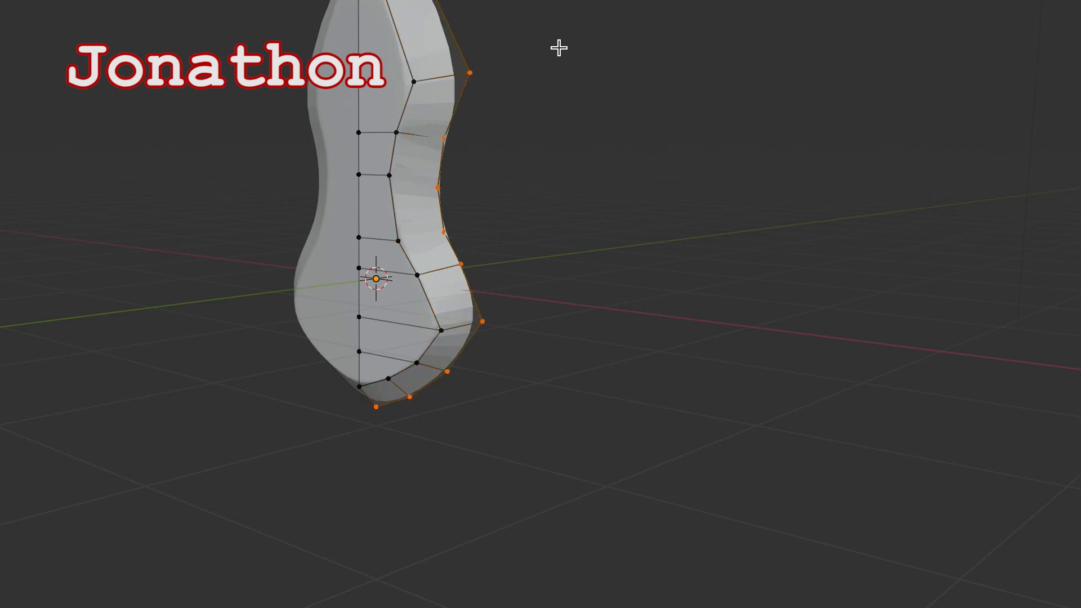
middle_click_drag(559, 48, 524, 85)
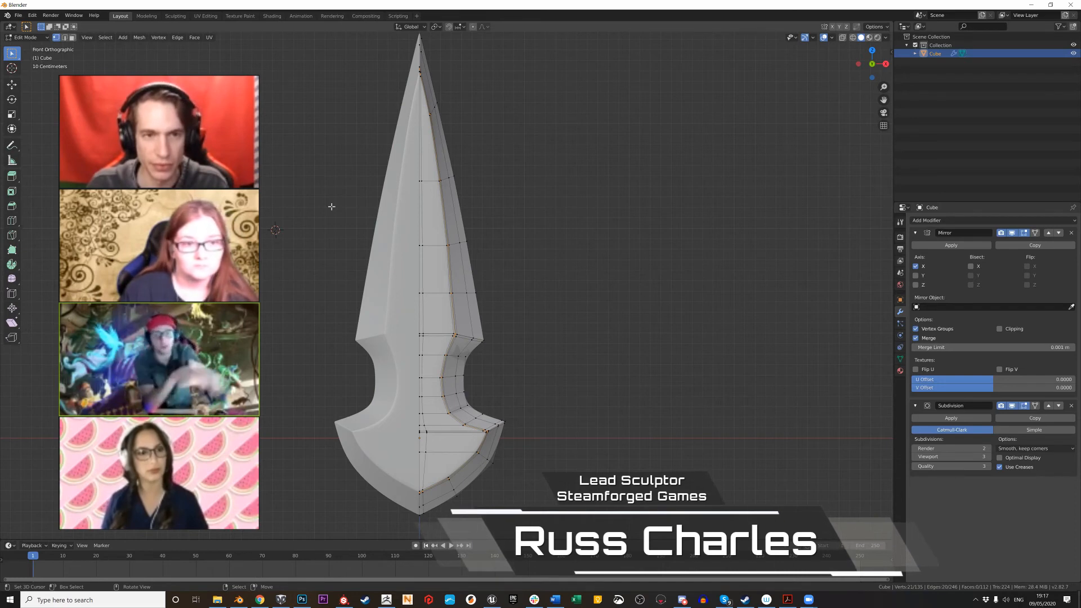
left_click(127, 38)
key("Escape")
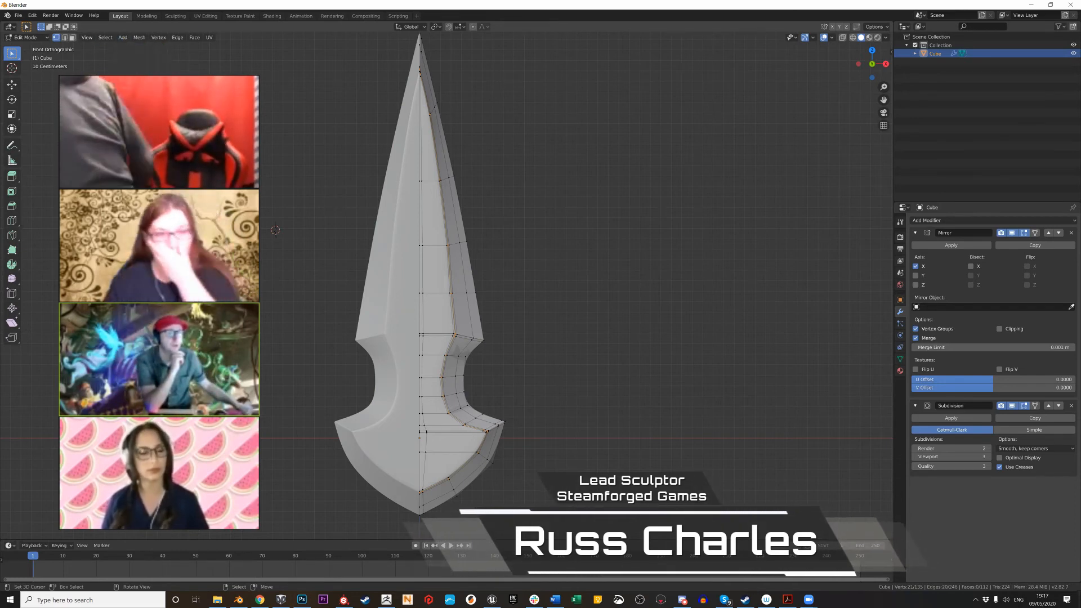
key("Tab")
left_click(97, 39)
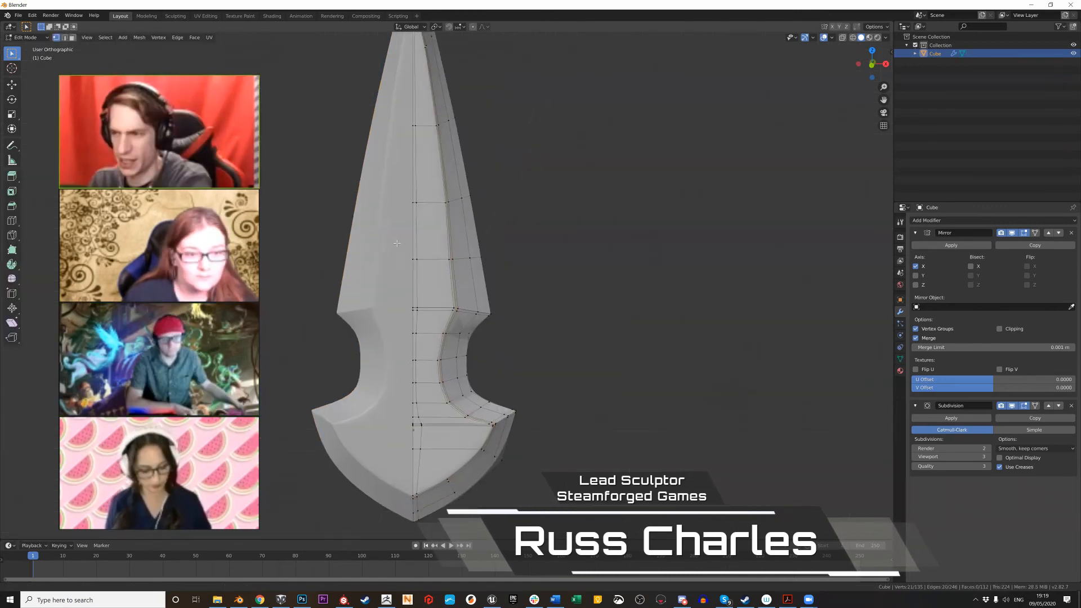
Add loop cuts just above and just below the upper shoulder of the blade's waist, sliding both tight against the shoulder edge
scroll(503, 305, "up", 3)
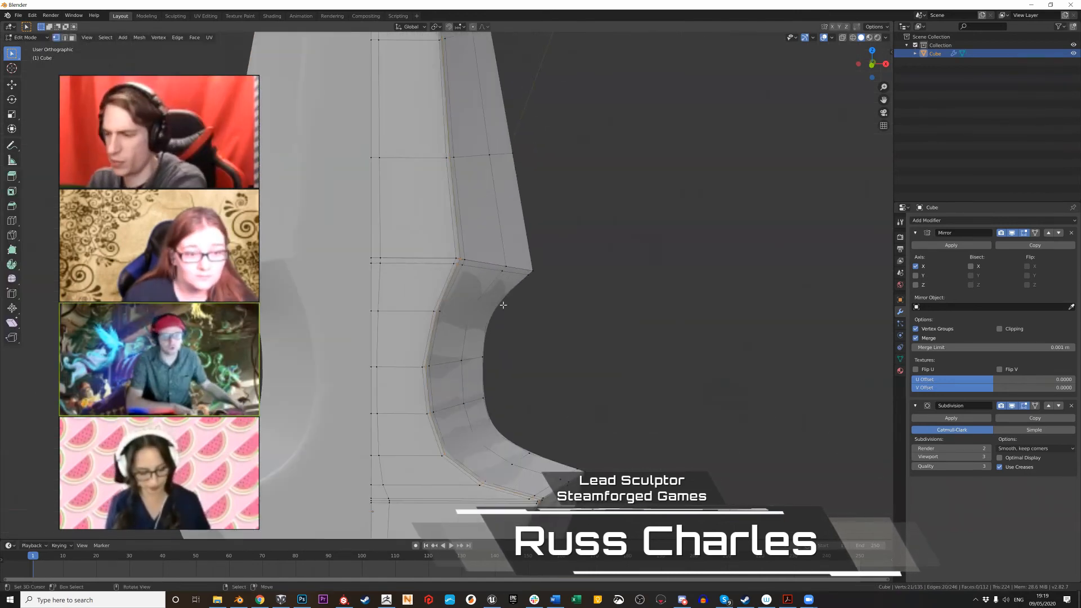
scroll(426, 293, "down", 2)
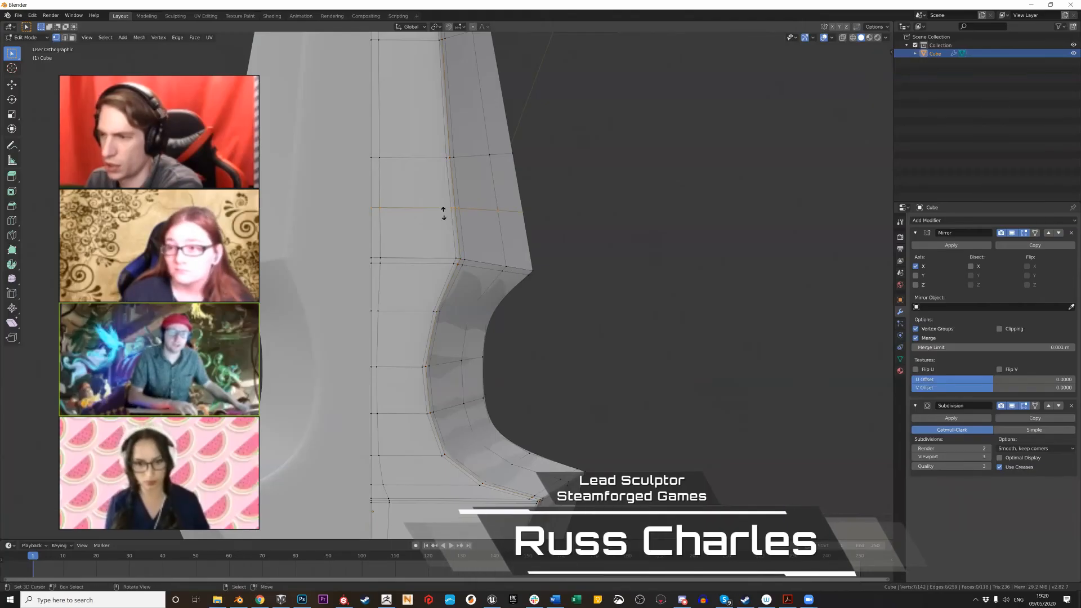
key("g")
key("g")
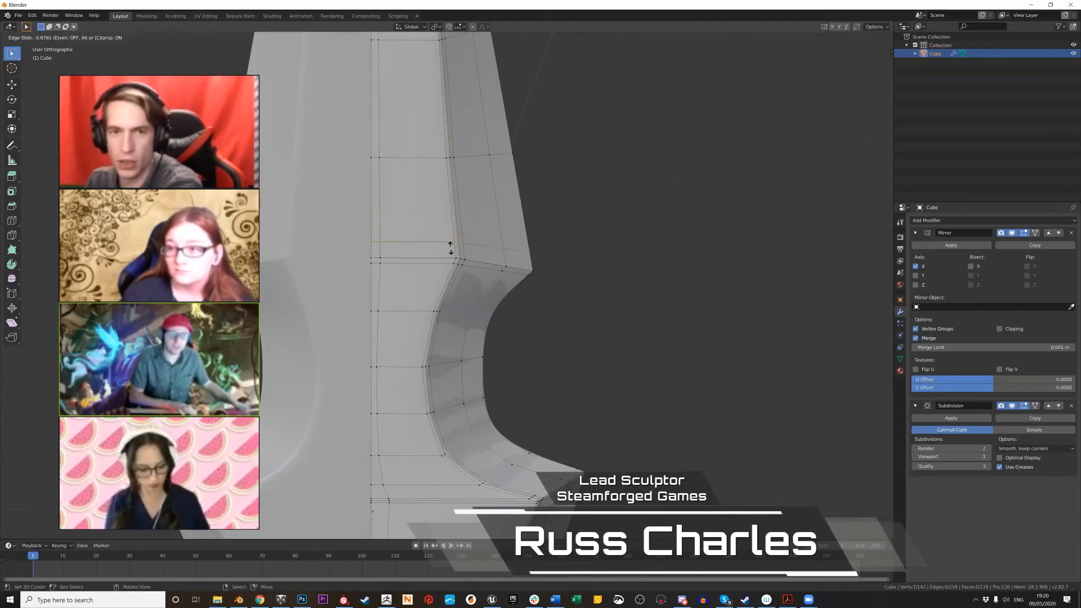
left_click(454, 259)
right_click(447, 284)
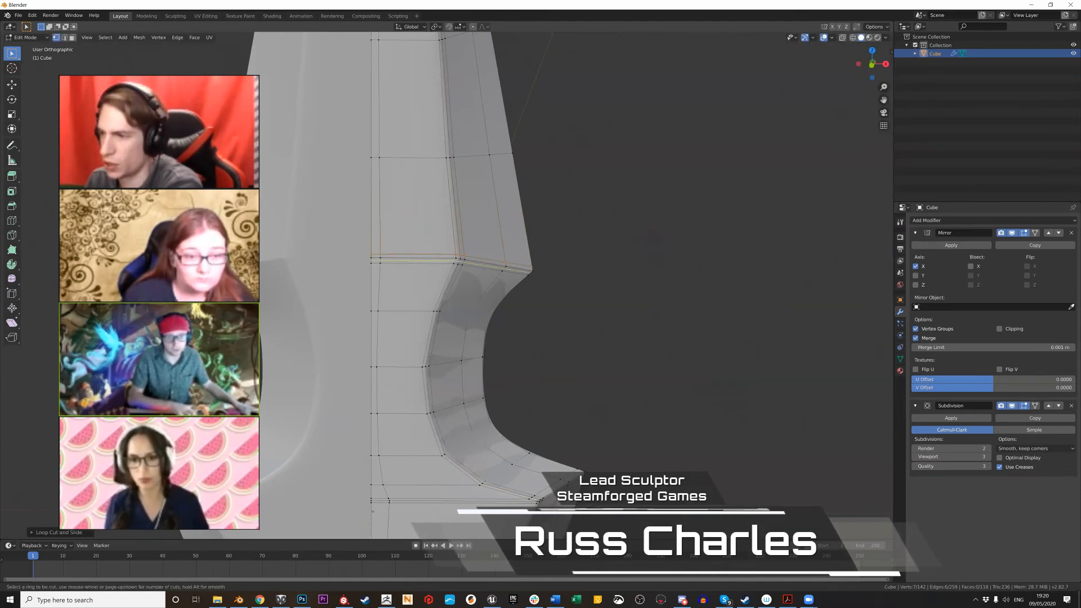
key("g")
key("g")
left_click(457, 260)
Add a loop cut on each side of the edge at the blade's lower pointed corner, sliding both close to that edge
mouse_move(457, 264)
middle_mouse_down()
mouse_move(485, 439)
mouse_move(536, 479)
mouse_move(564, 469)
mouse_move(555, 343)
mouse_move(452, 261)
middle_mouse_up()
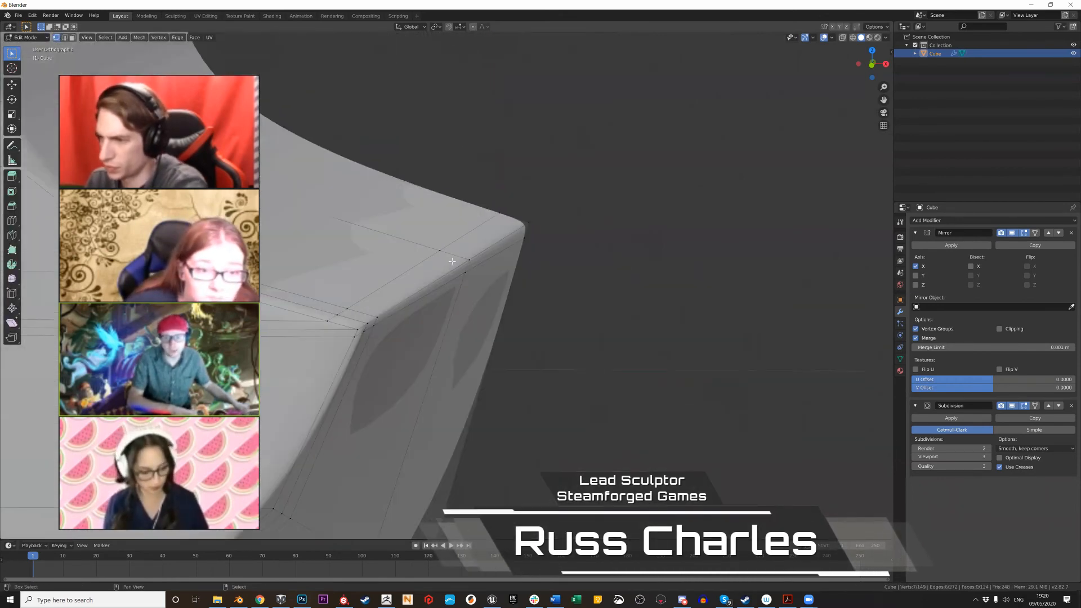
scroll(452, 261, "up", 4)
middle_click_drag(518, 240, 542, 326, "shift")
scroll(543, 326, "up", 4)
middle_click_drag(590, 301, 442, 292, "shift")
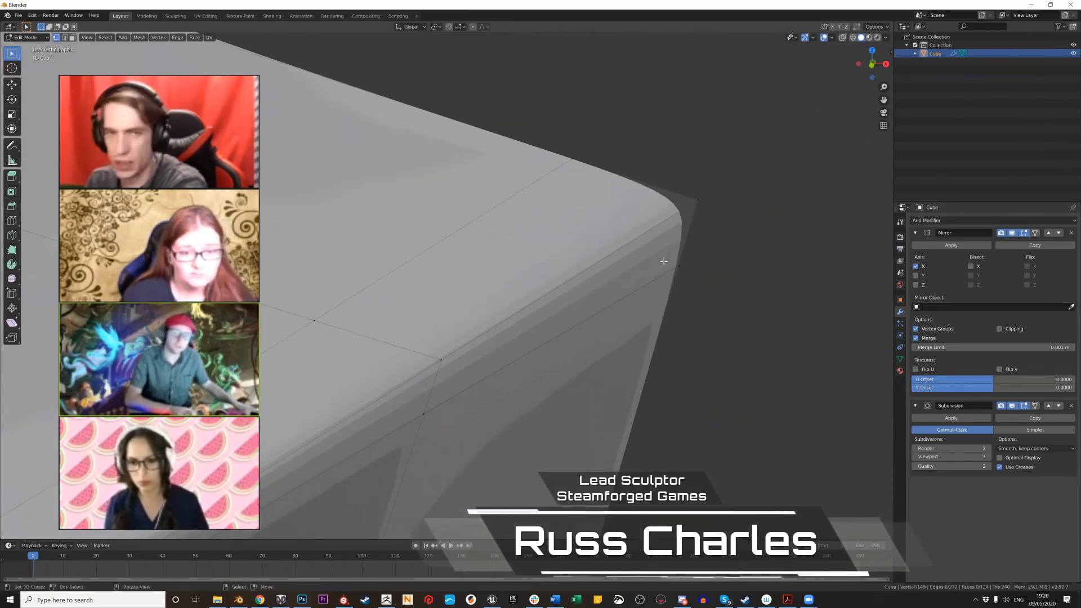
key("ctrl+r")
left_click(618, 175)
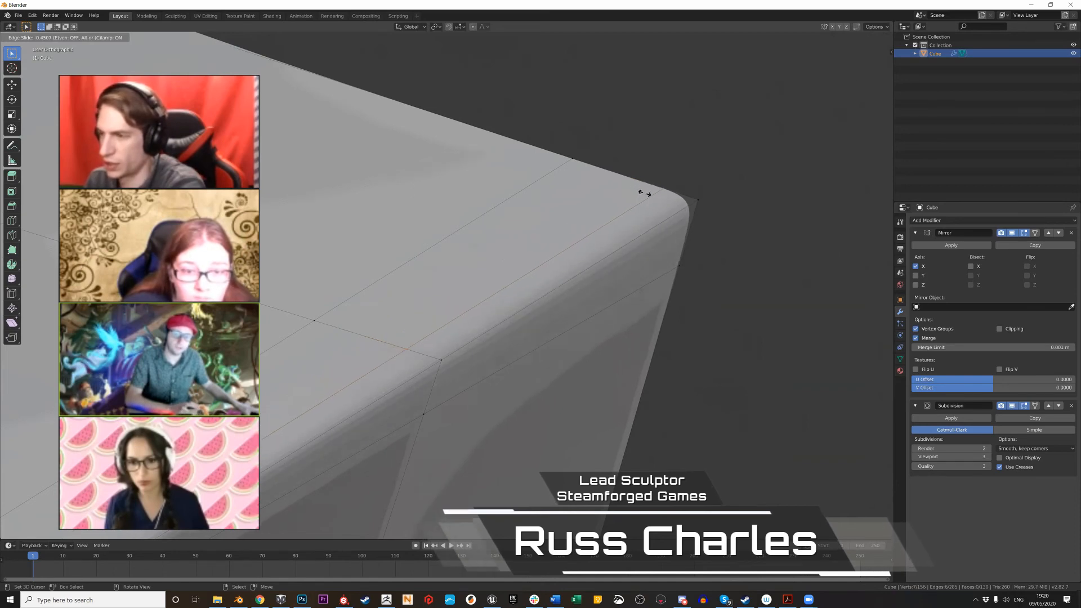
left_click(671, 214)
key("ctrl+r")
left_click(690, 231)
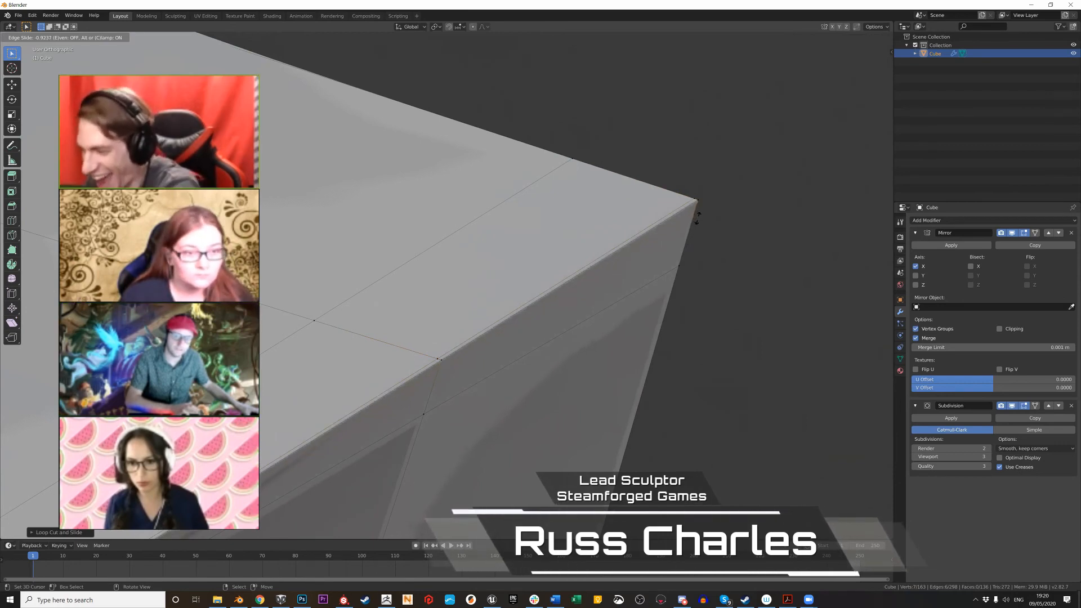
left_click(696, 216)
key("Tab")
middle_click_drag(617, 259, 529, 277)
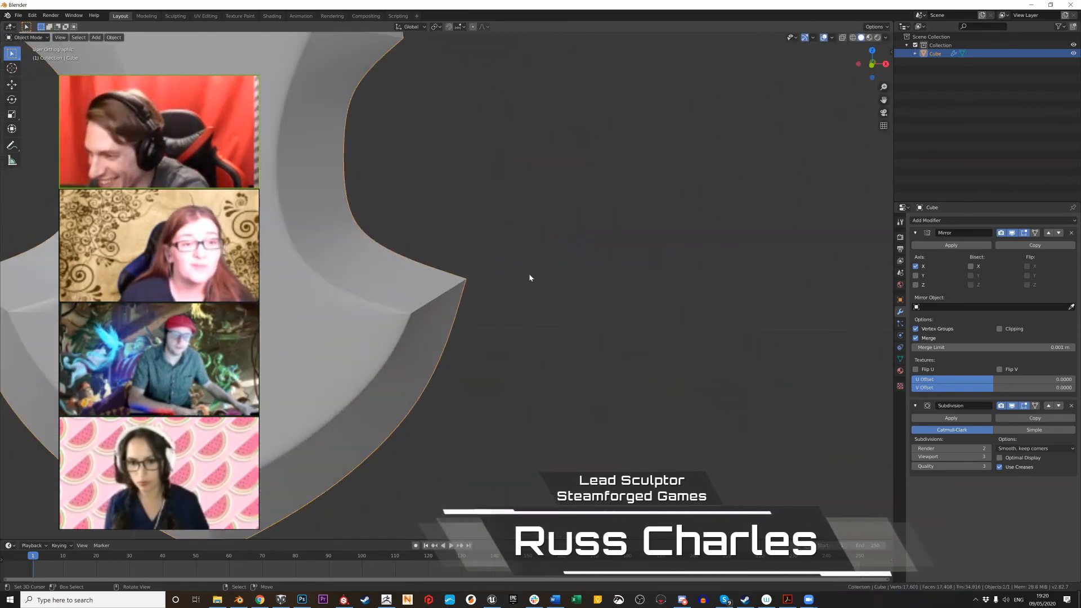
Add a lengthwise loop cut on the blade's front face close beside the mirror centre line
scroll(364, 228, "down", 5)
middle_click_drag(366, 228, 557, 519, "shift")
key("Tab")
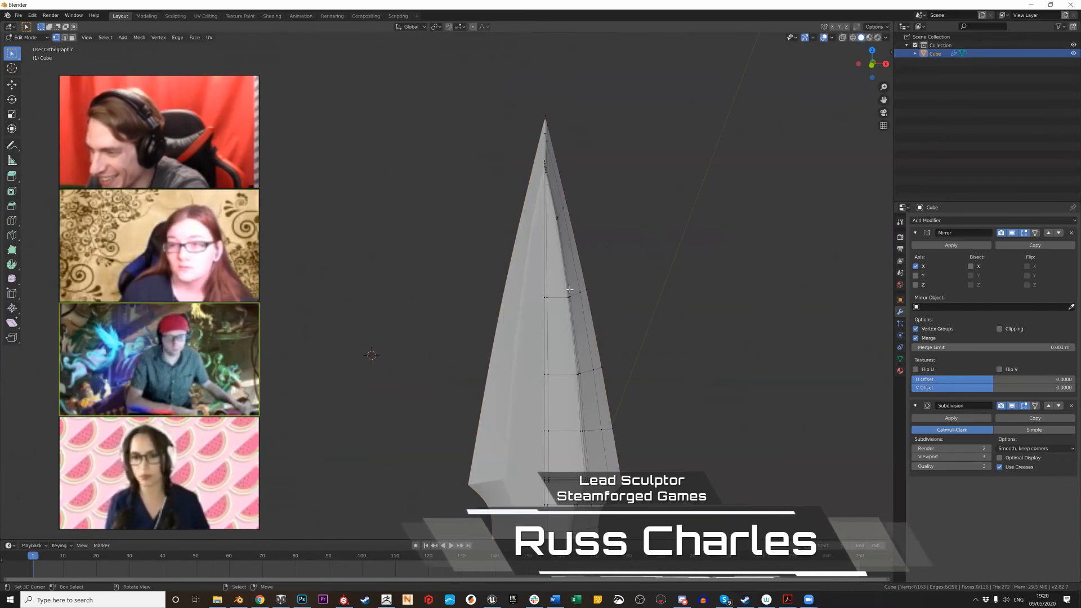
middle_click_drag(434, 321, 359, 164, "shift")
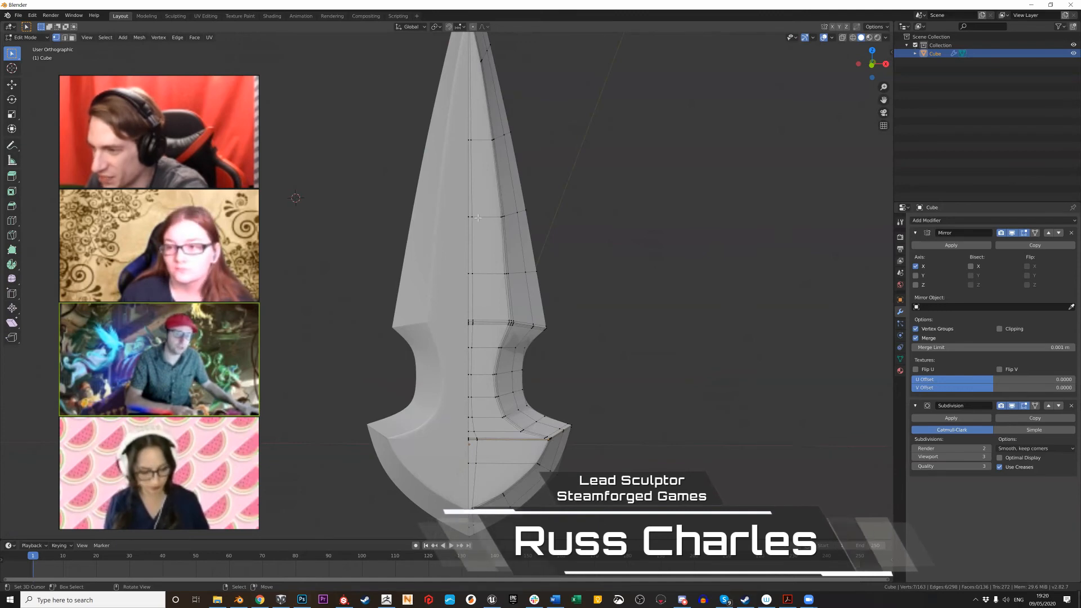
key("ctrl+r")
left_click(471, 219)
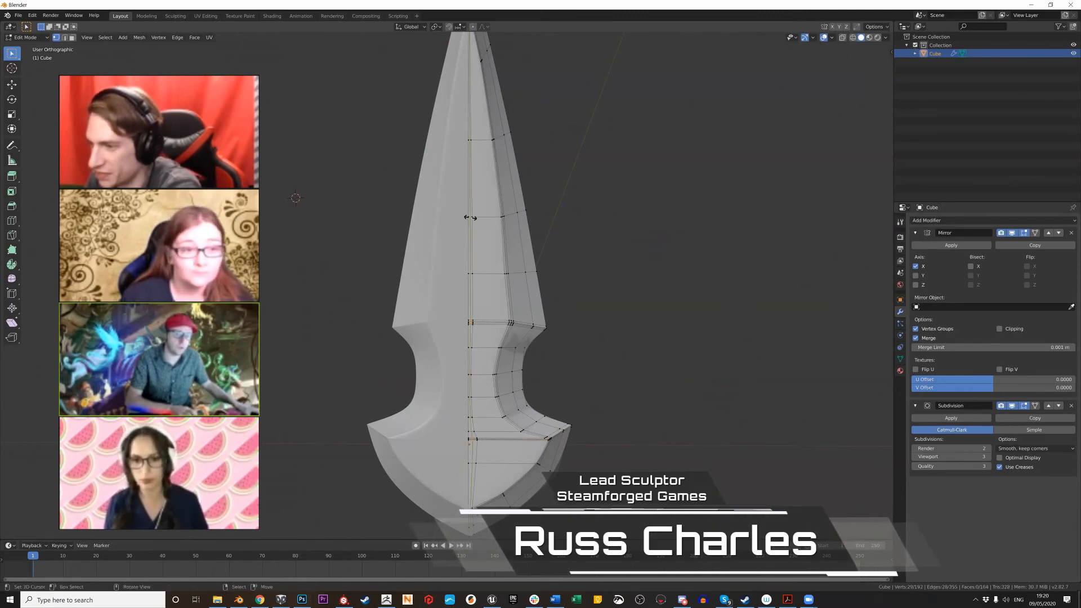
left_click(471, 218)
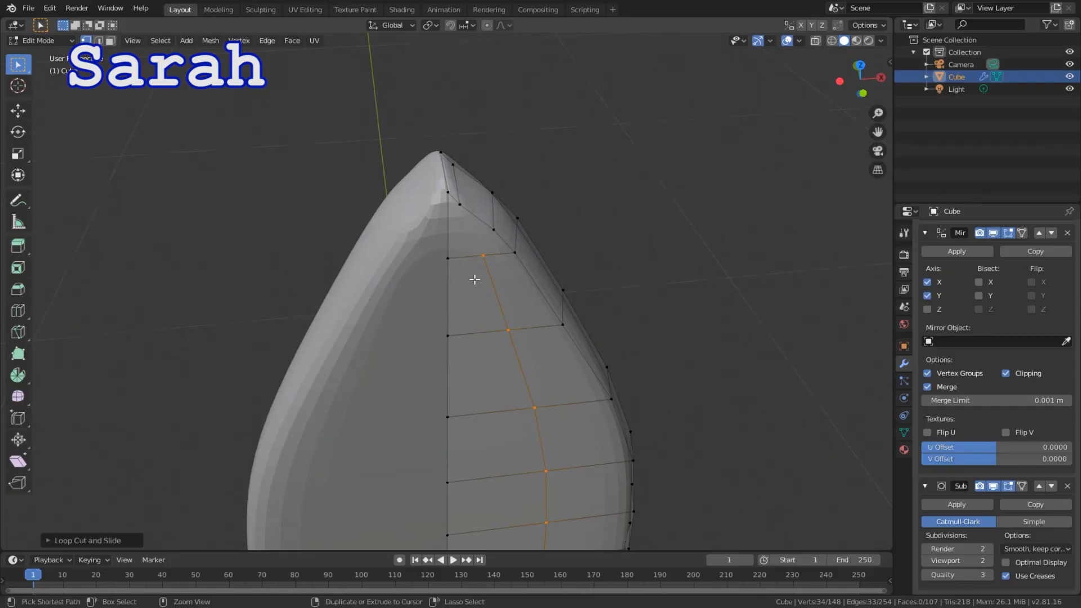
Undo the lengthwise loop cut on the front face and try one slid close beside the centre line, undoing it as well
key("ctrl+z")
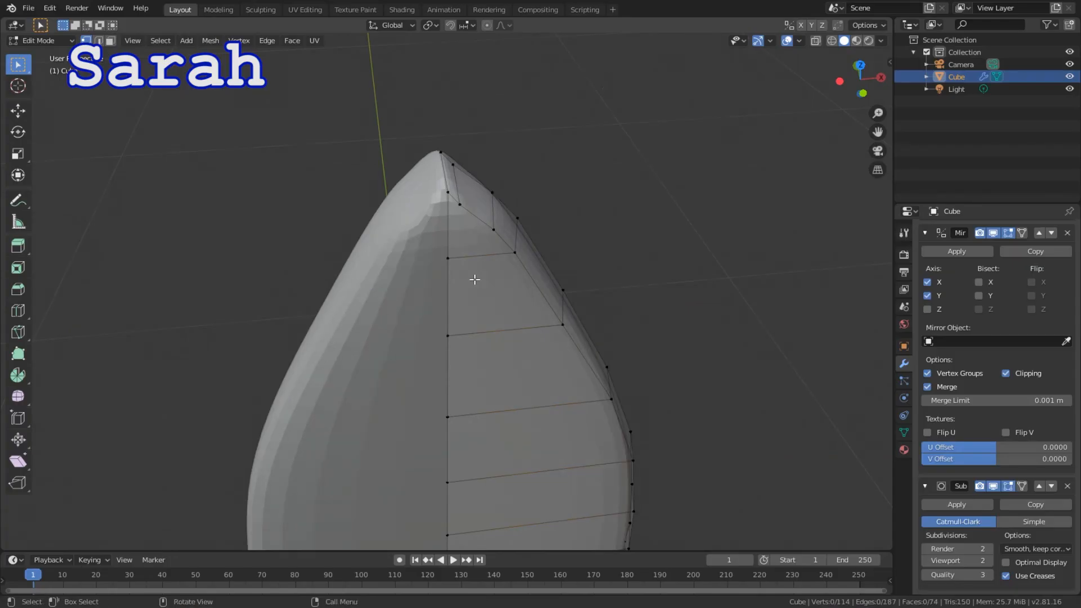
key("ctrl+r")
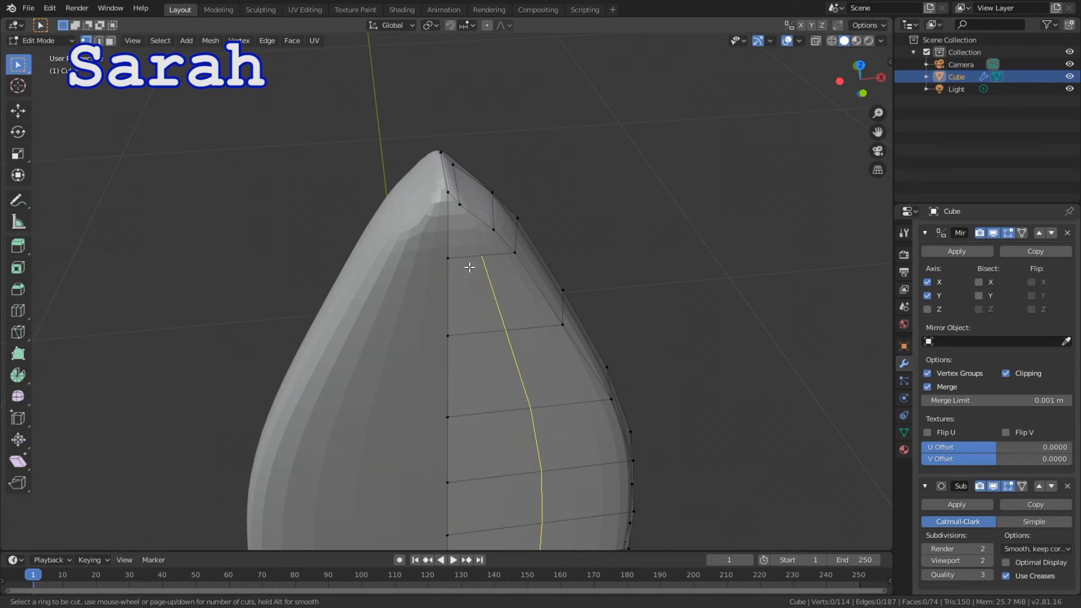
left_click(470, 267)
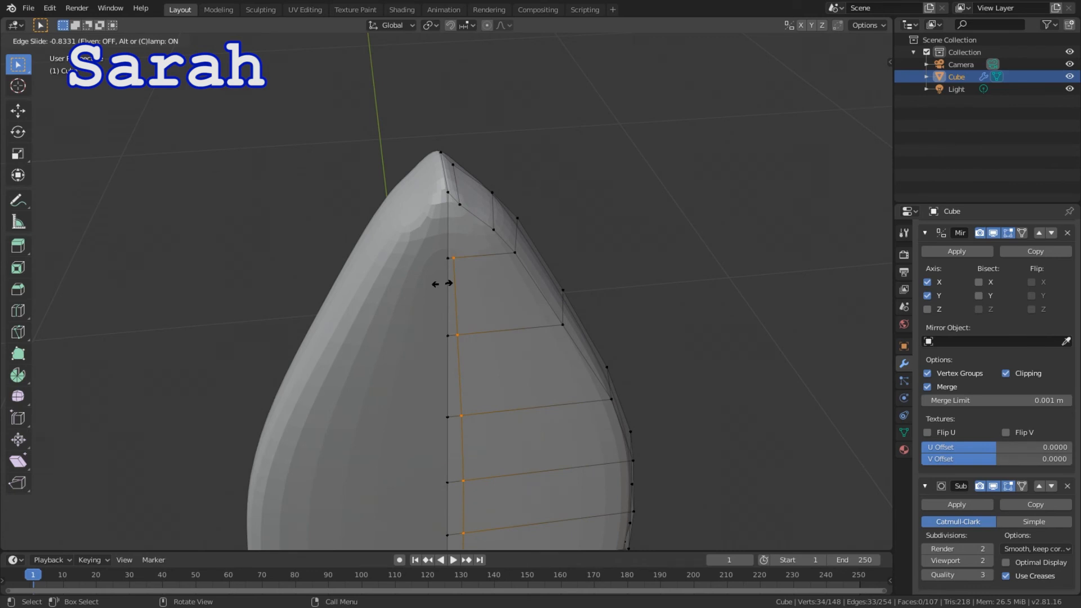
left_click(442, 284)
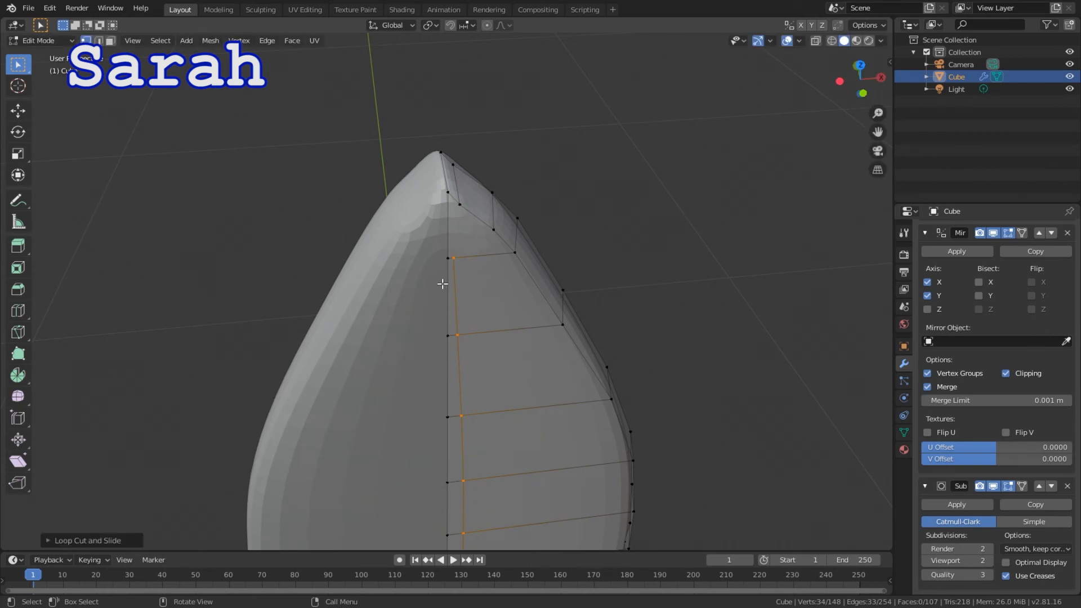
key("ctrl+z")
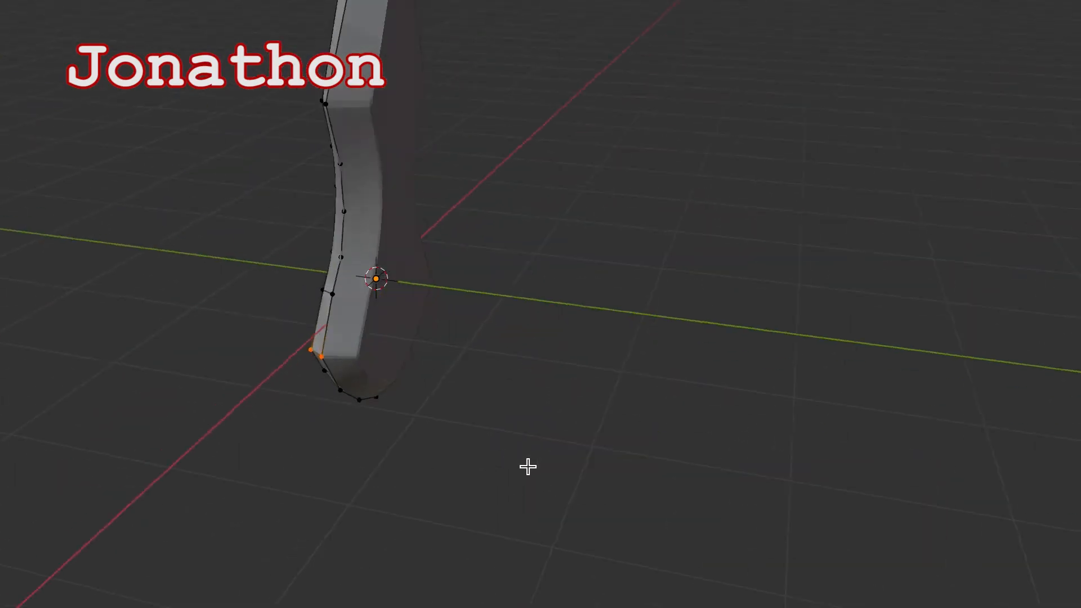
Add a horizontal loop cut just below the upper shoulder where the blade narrows to its waist
mouse_move(529, 467)
middle_mouse_down()
mouse_move(730, 467)
mouse_move(540, 453)
middle_mouse_up()
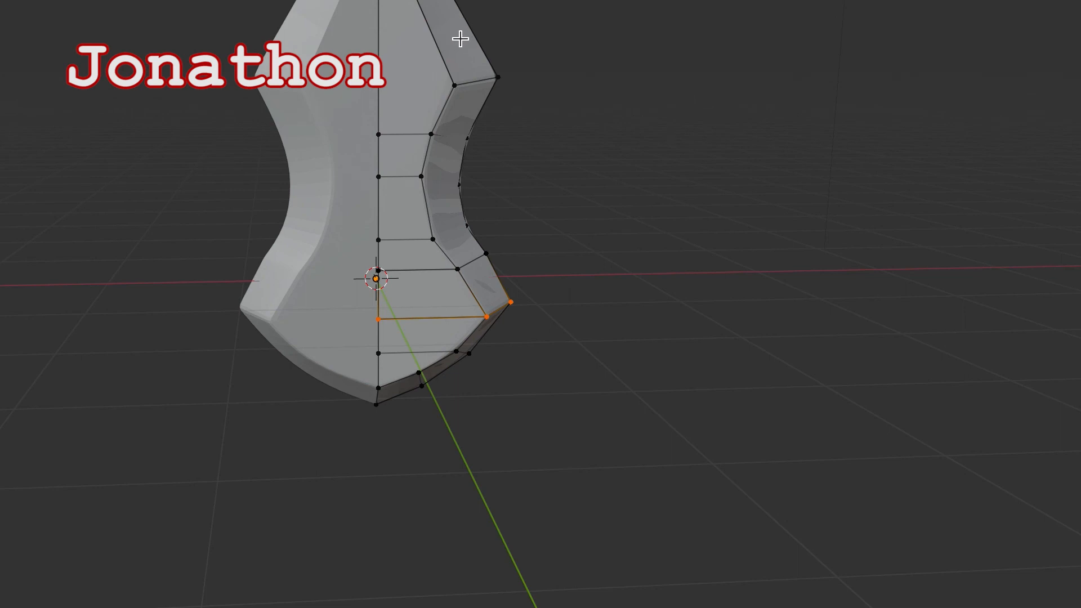
key("ctrl+r")
left_click(455, 107)
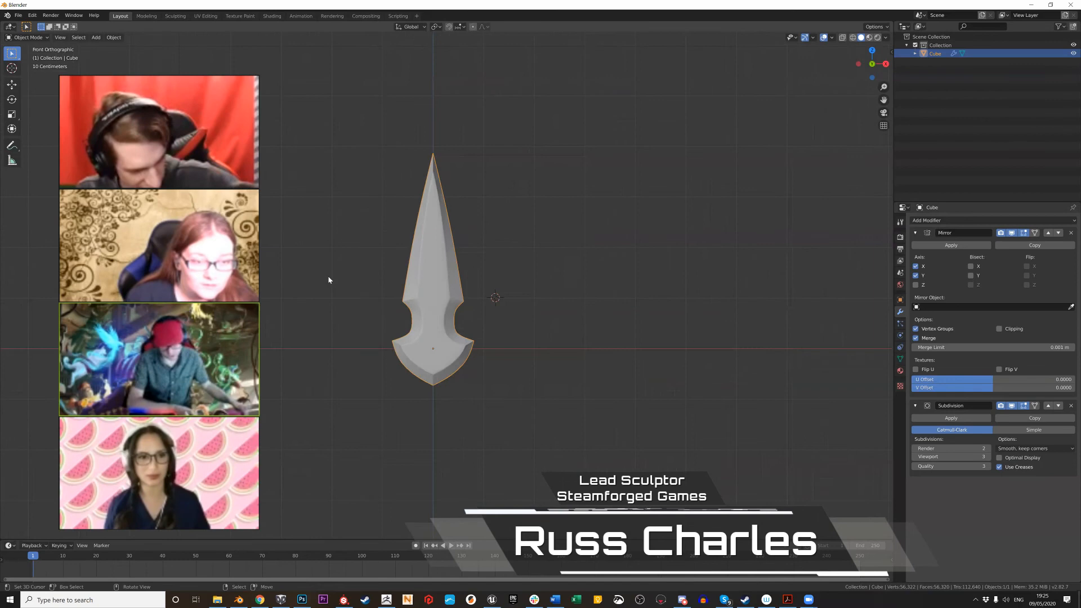
Reset the 3D cursor to the world origin
scroll(331, 278, "up", 3)
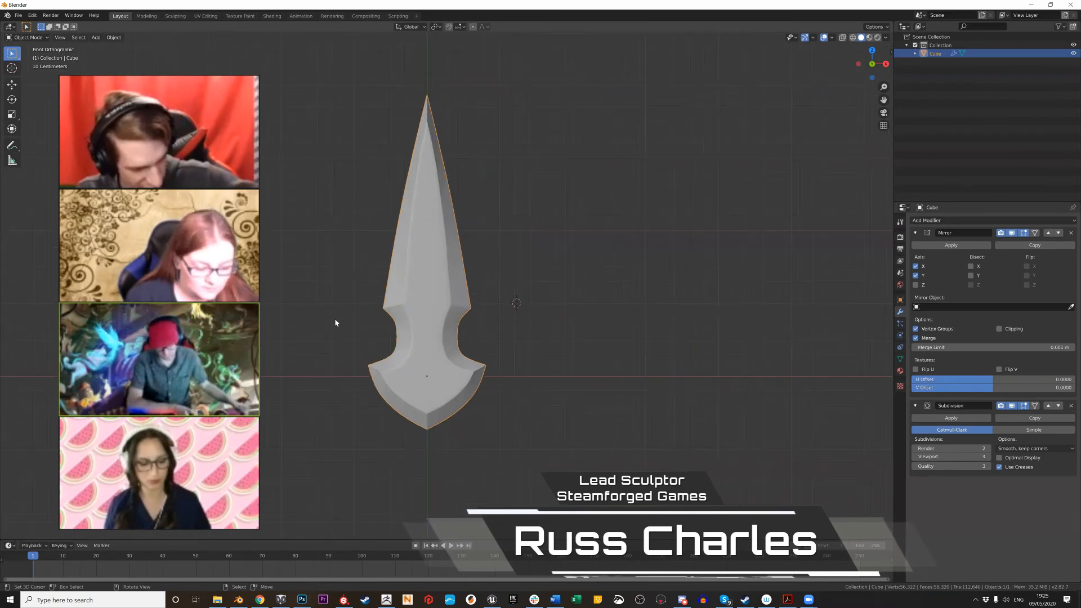
scroll(328, 265, "down", 2, "shift")
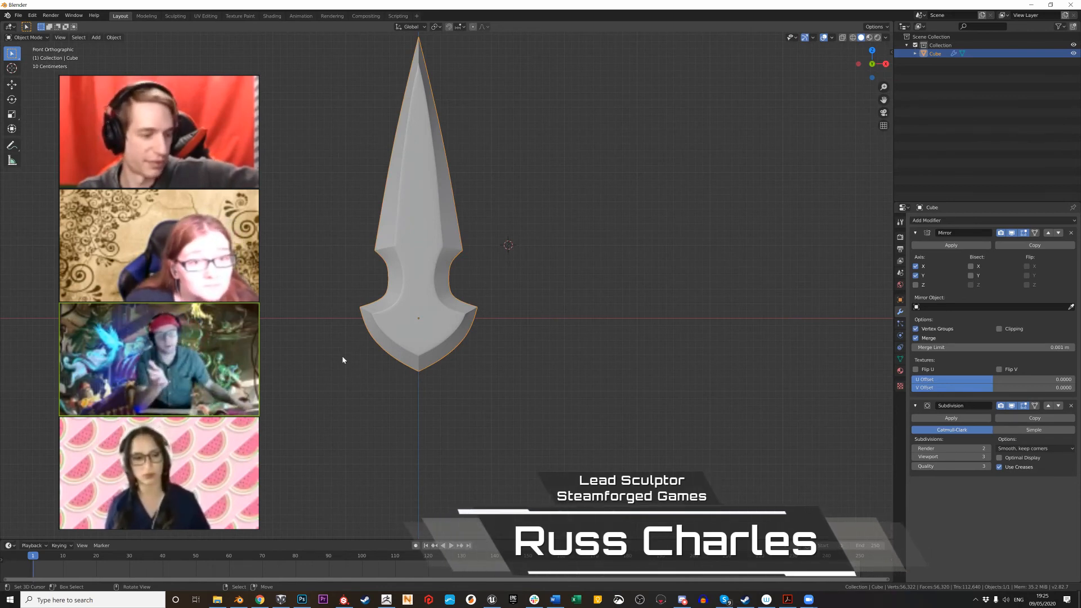
key("shift+c")
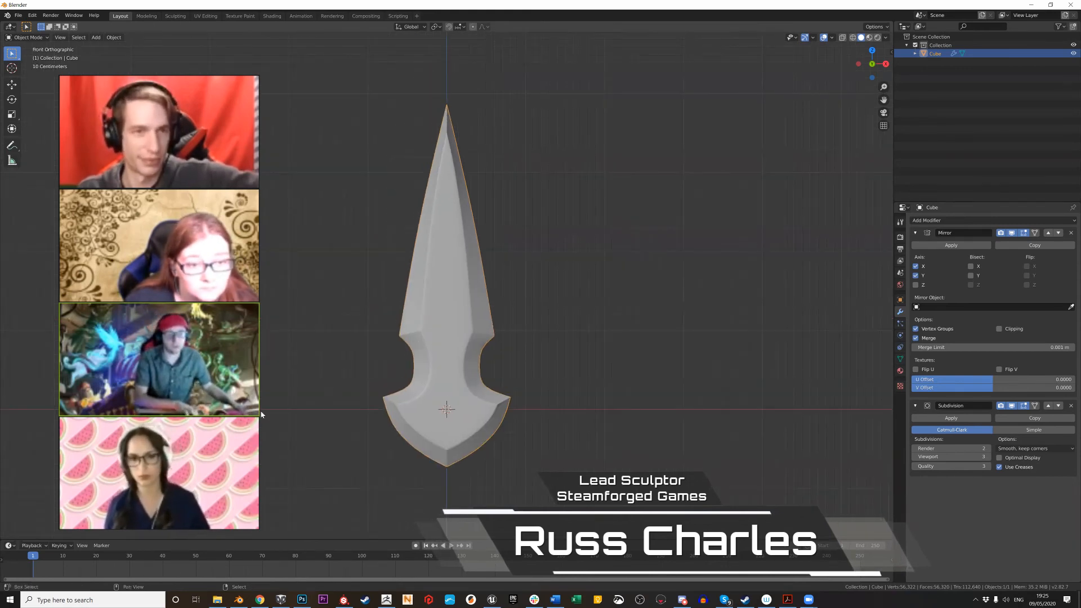
Add a mesh cylinder at the 3D cursor and enter Edit Mode on it
left_click(97, 37)
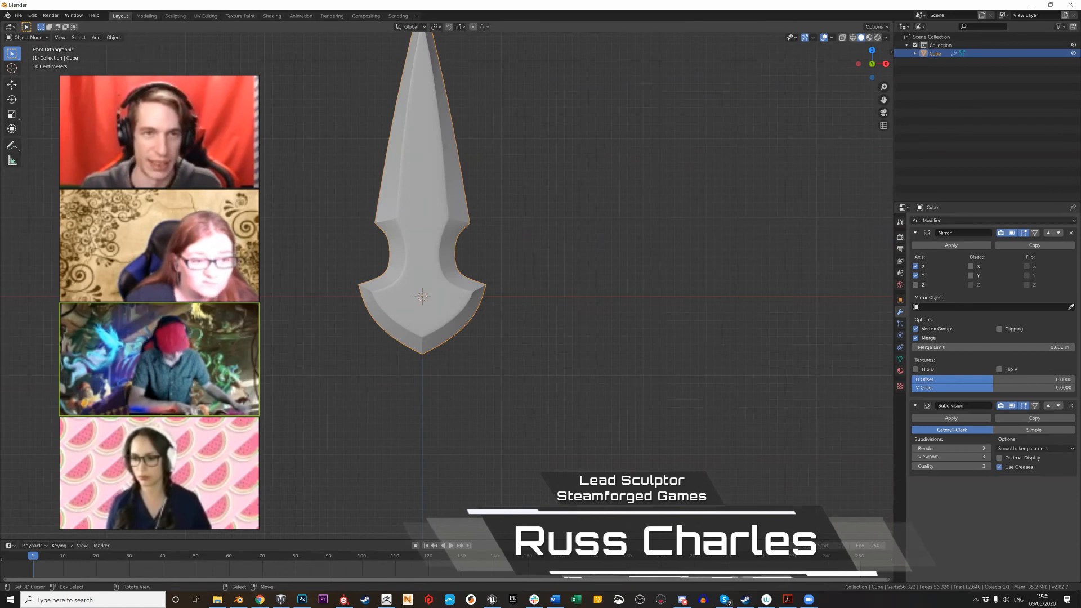
middle_click_drag(431, 292, 456, 405, "shift")
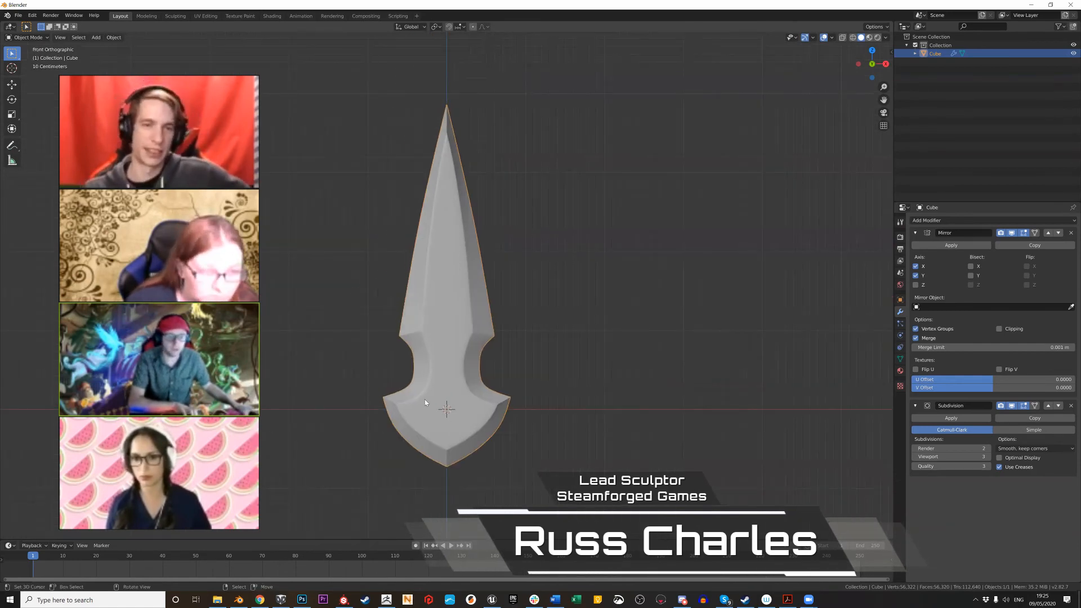
left_click(97, 38)
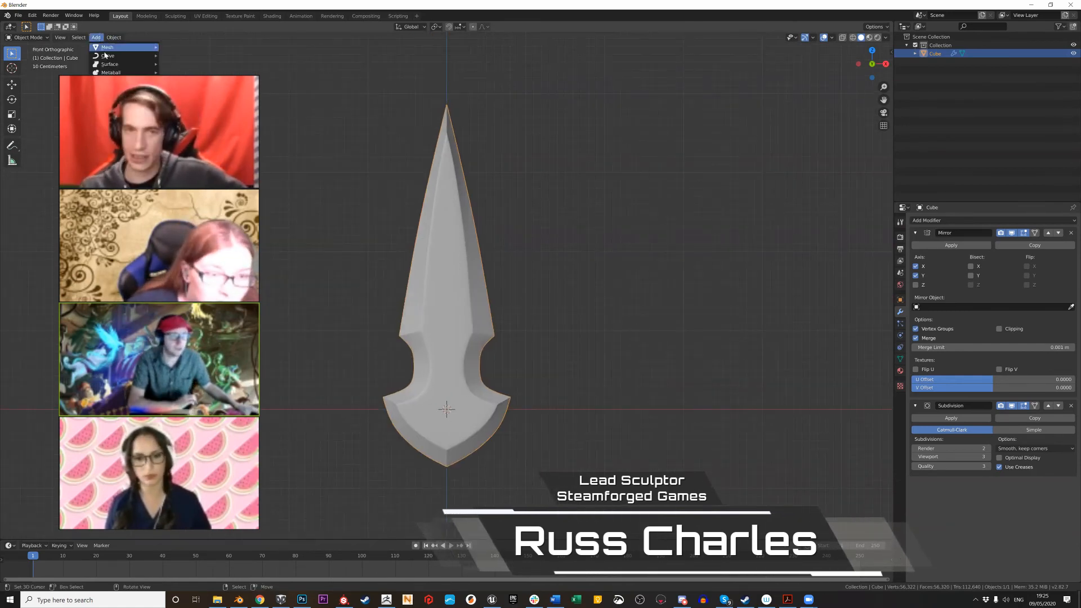
mouse_move(104, 52)
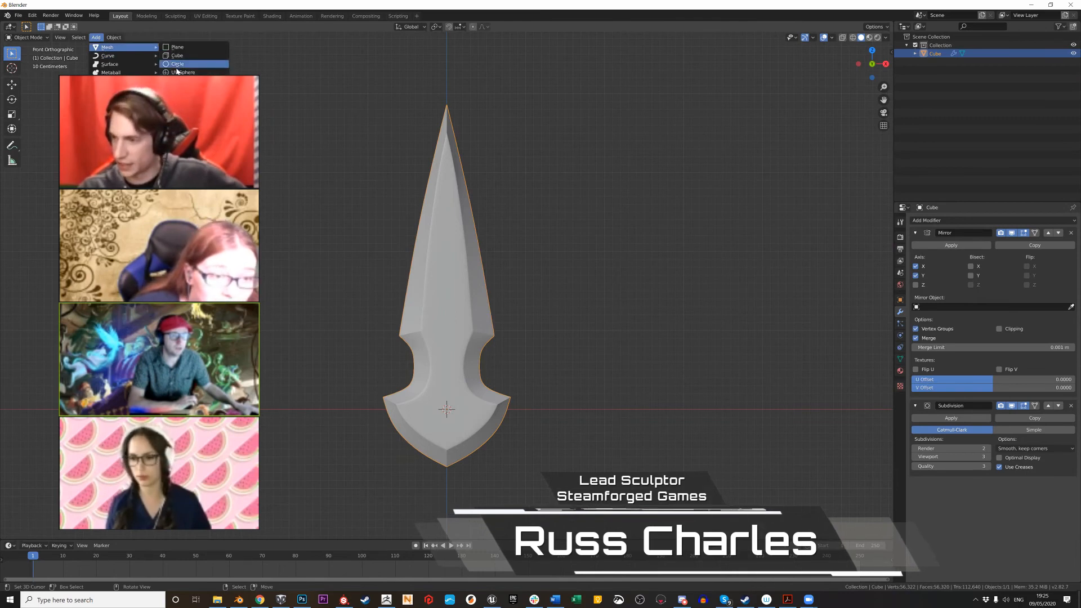
left_click(183, 89)
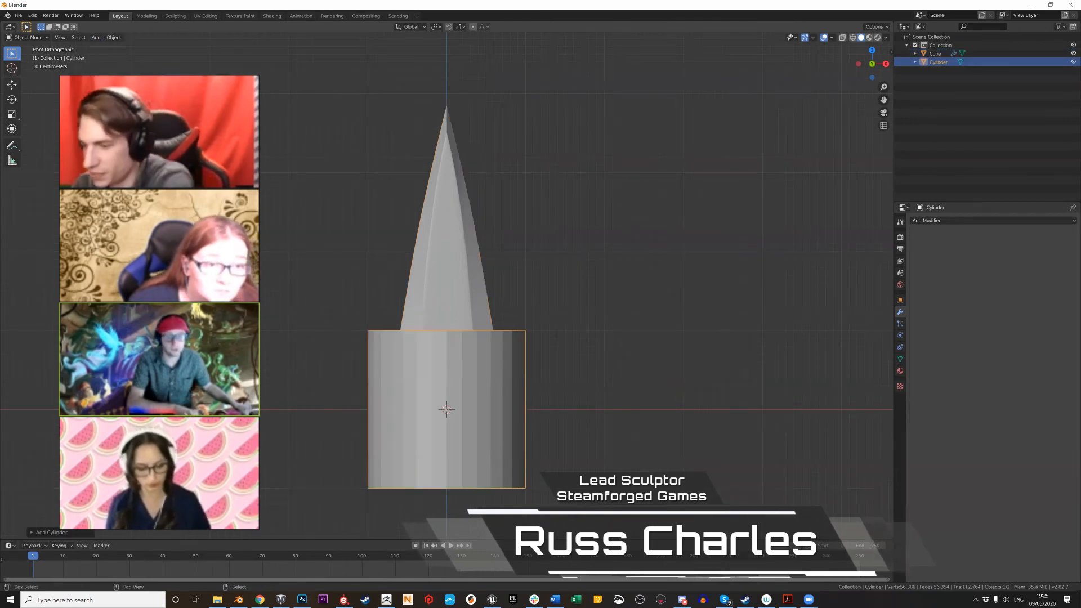
middle_click_drag(439, 349, 469, 221, "shift")
key("Tab")
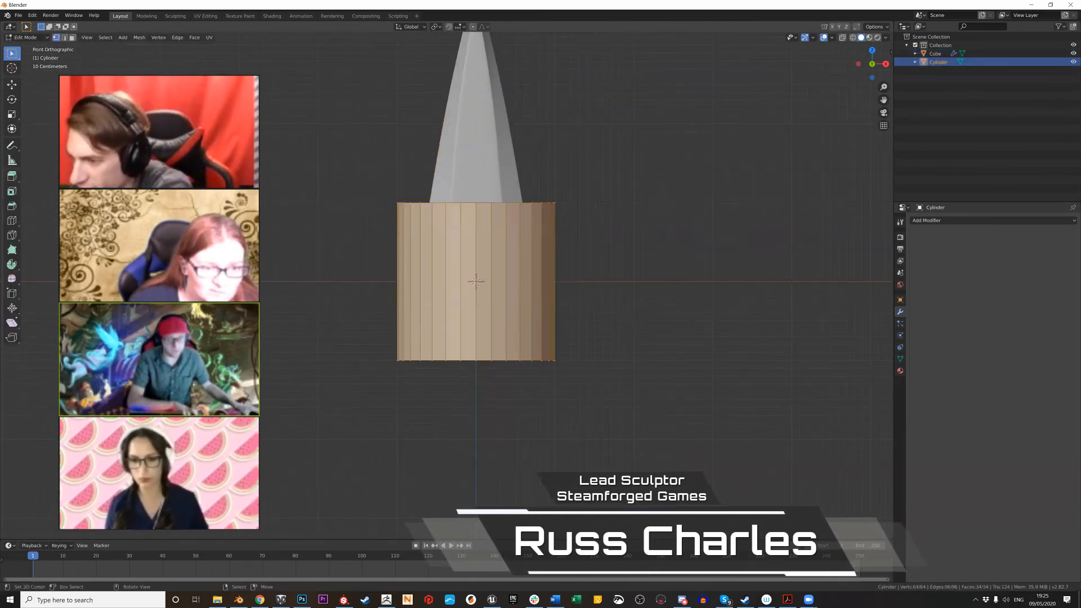
Shrink the cylinder to grip width and move it vertically to just below the blade's lower point
key("s")
left_click(358, 208)
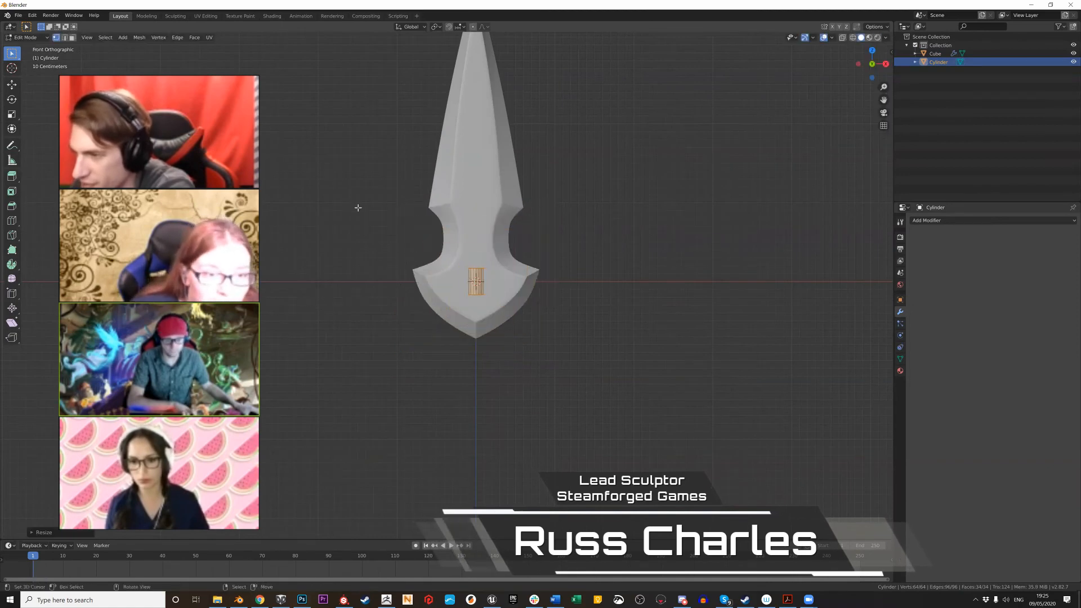
key("g")
key("z")
left_click(350, 289)
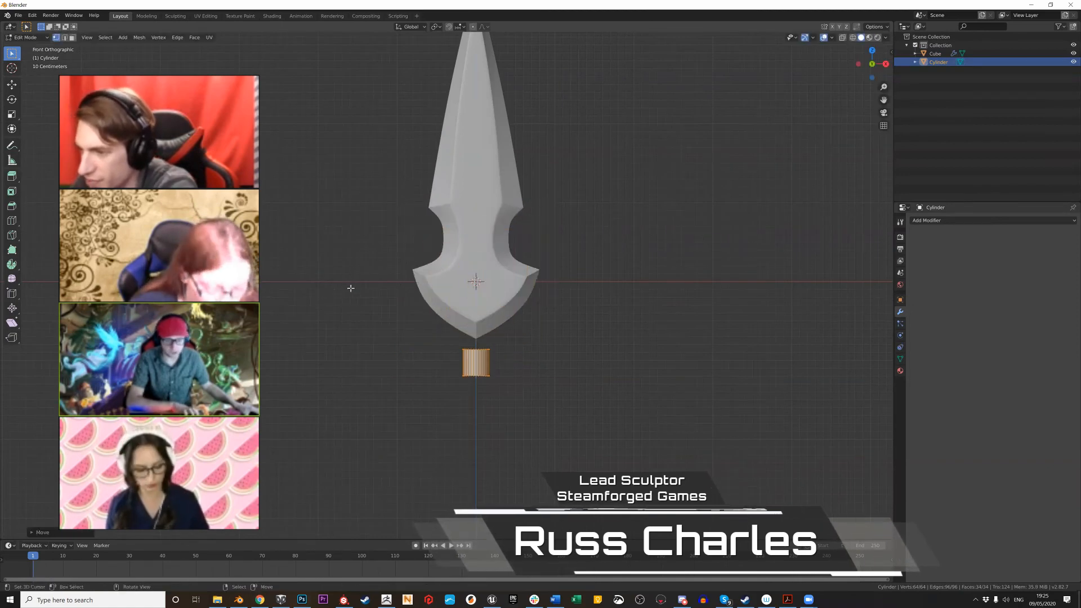
Stretch the cylinder vertically into a long dagger grip, lower it until its top meets the blade's base, and return to Object Mode
key("s")
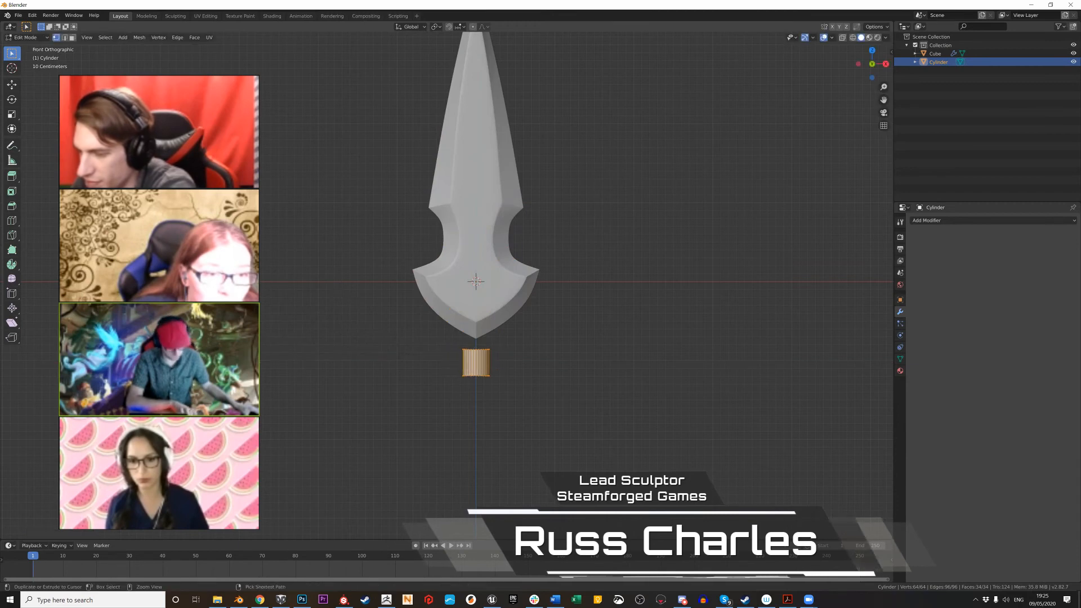
key("z")
left_click(486, 366)
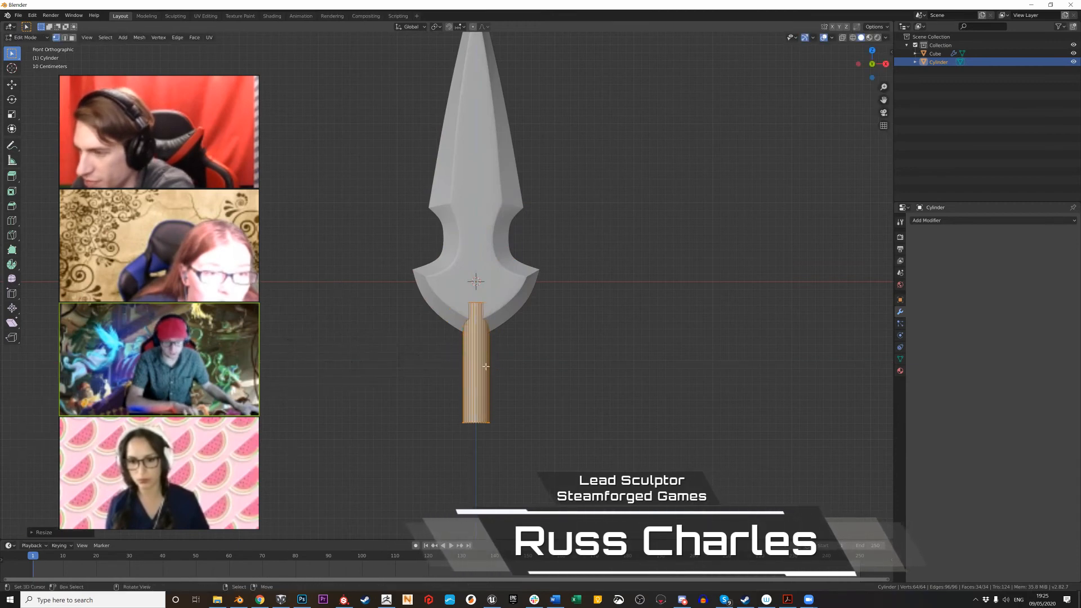
key("g")
key("z")
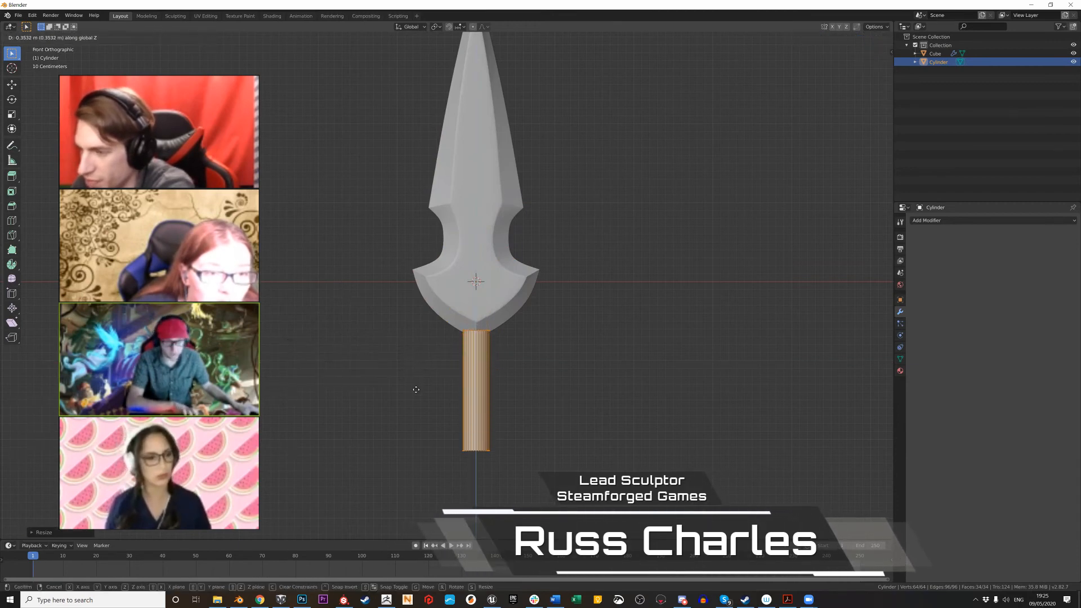
left_click(415, 390)
key("Tab")
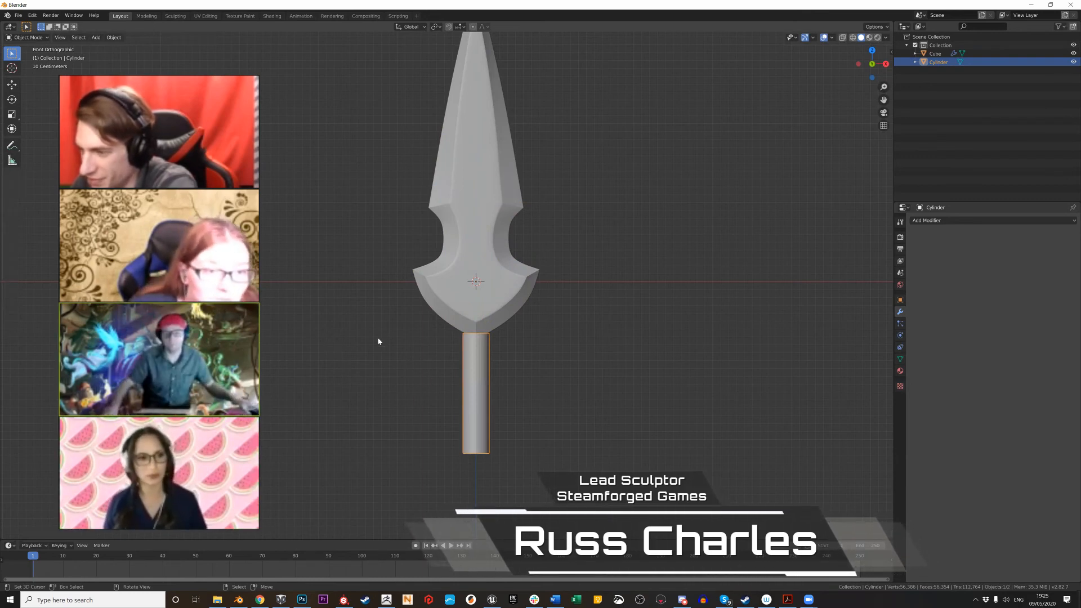
Select the blade object and start exporting it as a Wavefront OBJ file
scroll(386, 318, "down", 2)
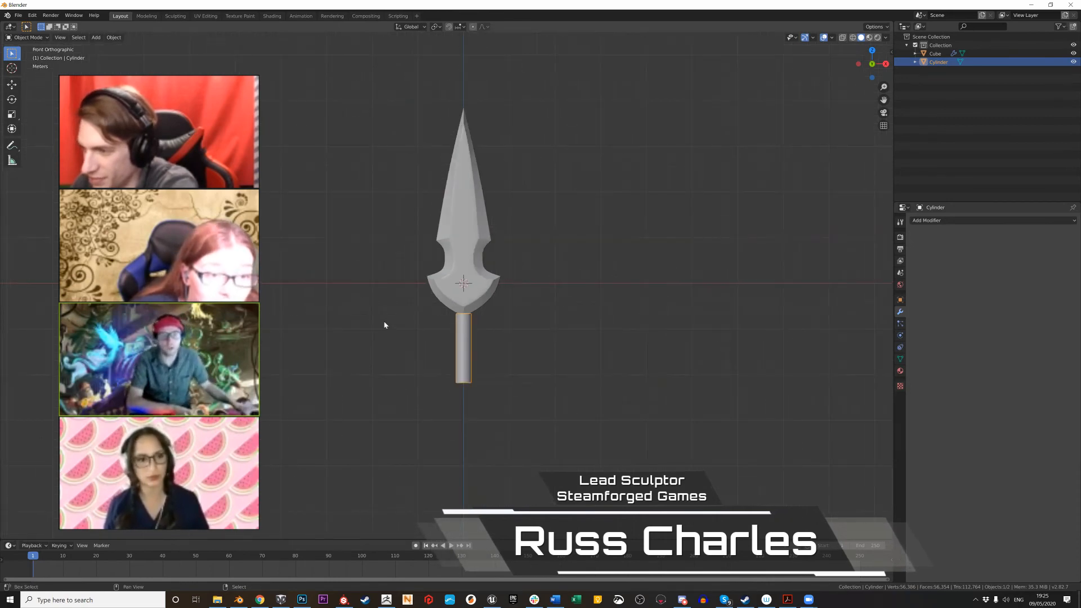
scroll(385, 325, "up", 3)
left_click(484, 309)
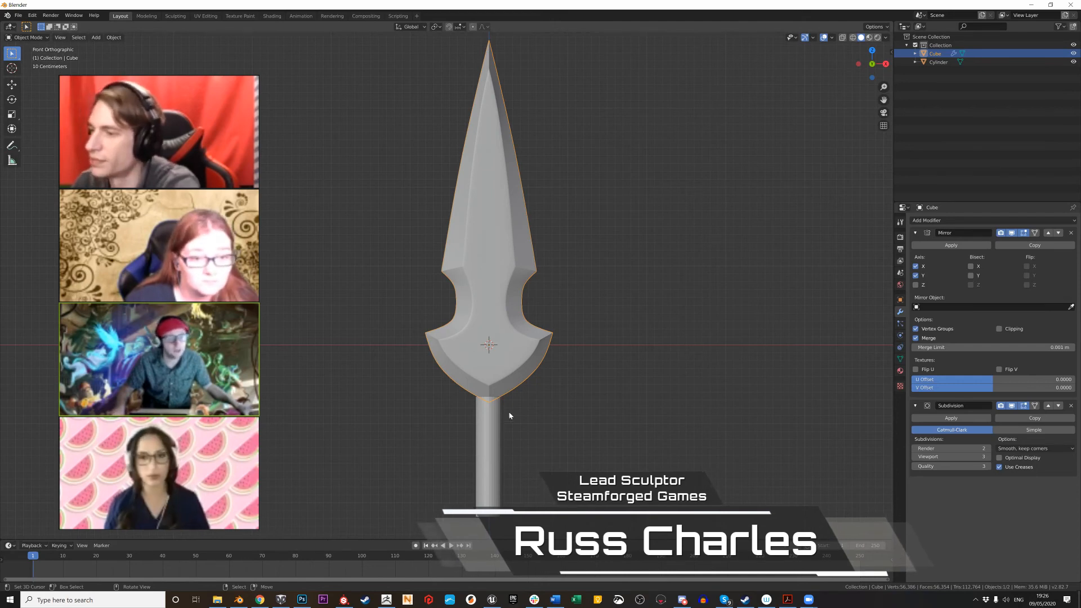
left_click(18, 16)
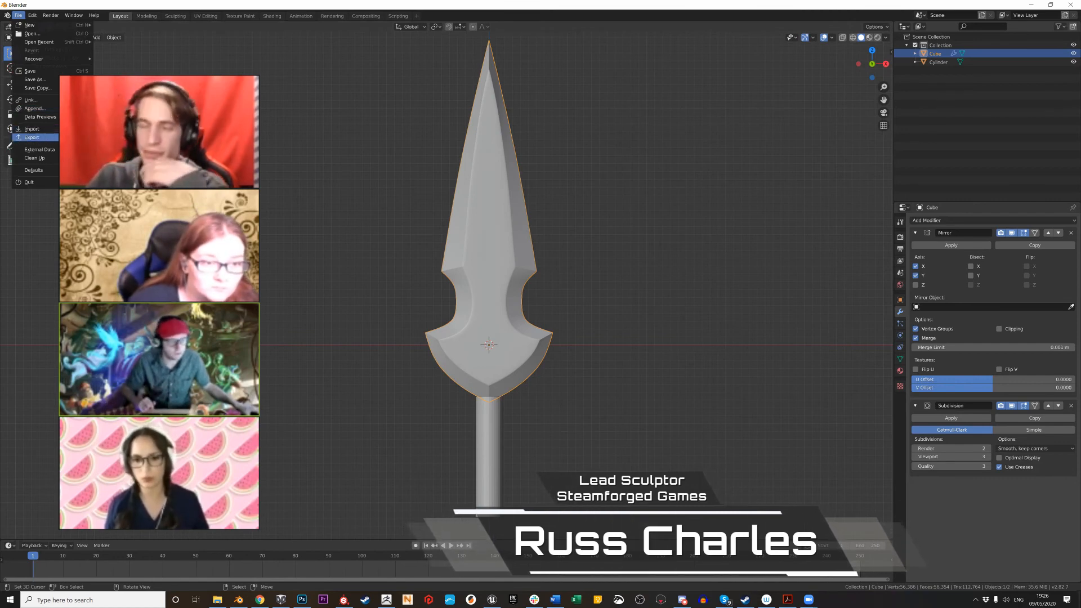
left_click(117, 205)
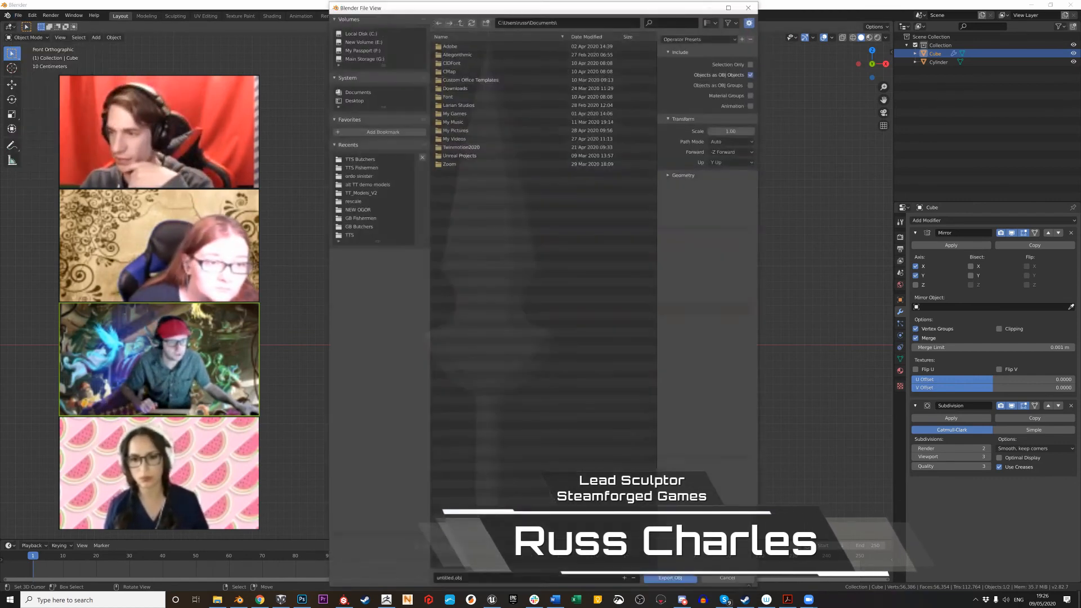
Name the export SWORD BLADE.obj, restrict it to Selection Only, and export the OBJ
left_click(474, 578)
type("SWORD BALDE")
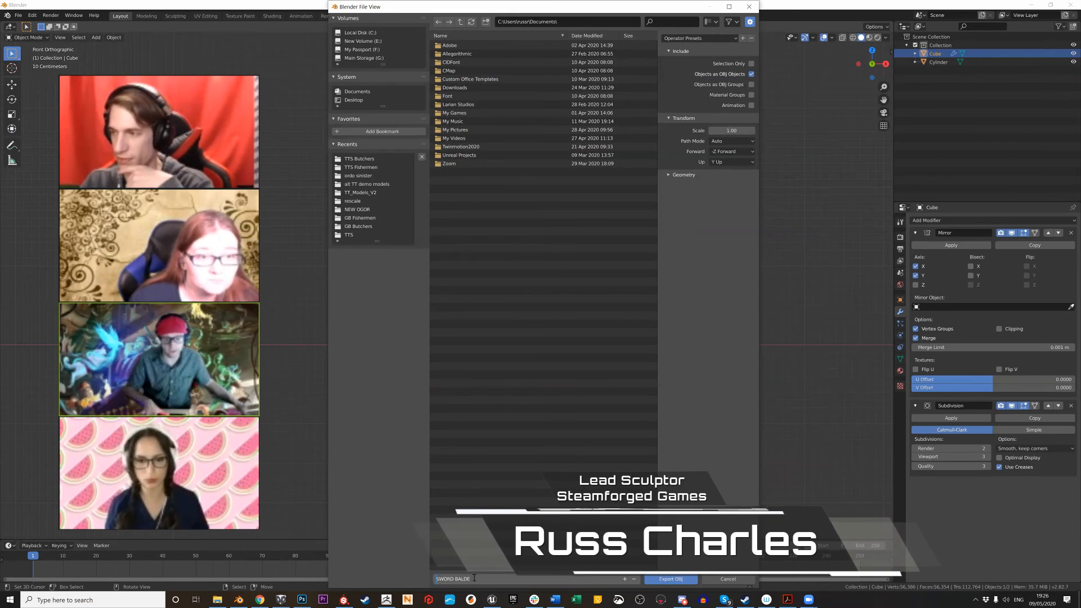
key("BackSpace")
key("BackSpace")
key("BackSpace")
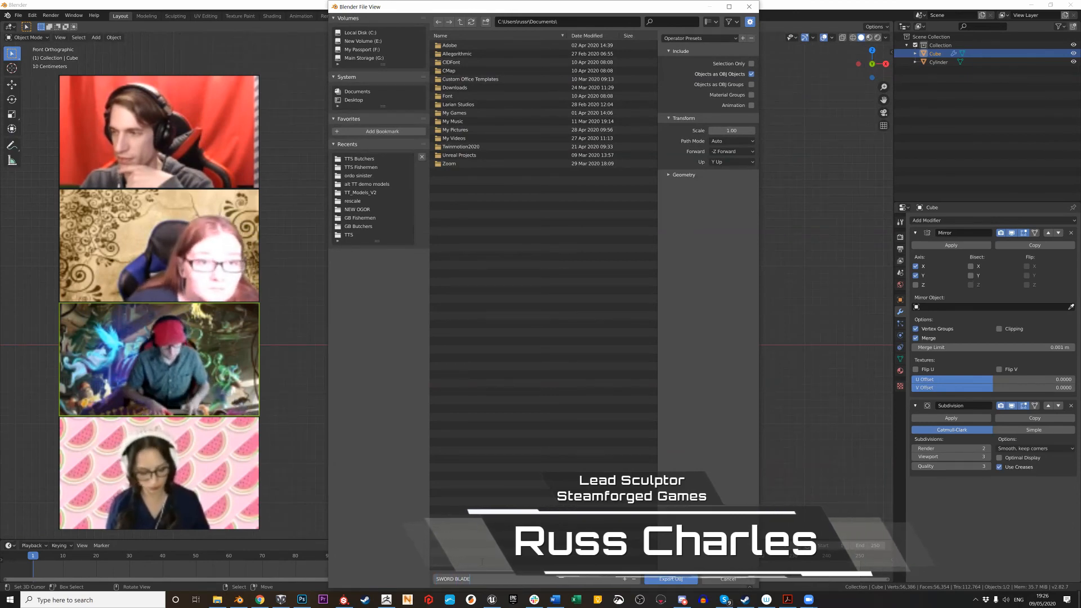
type("LADE")
key("Return")
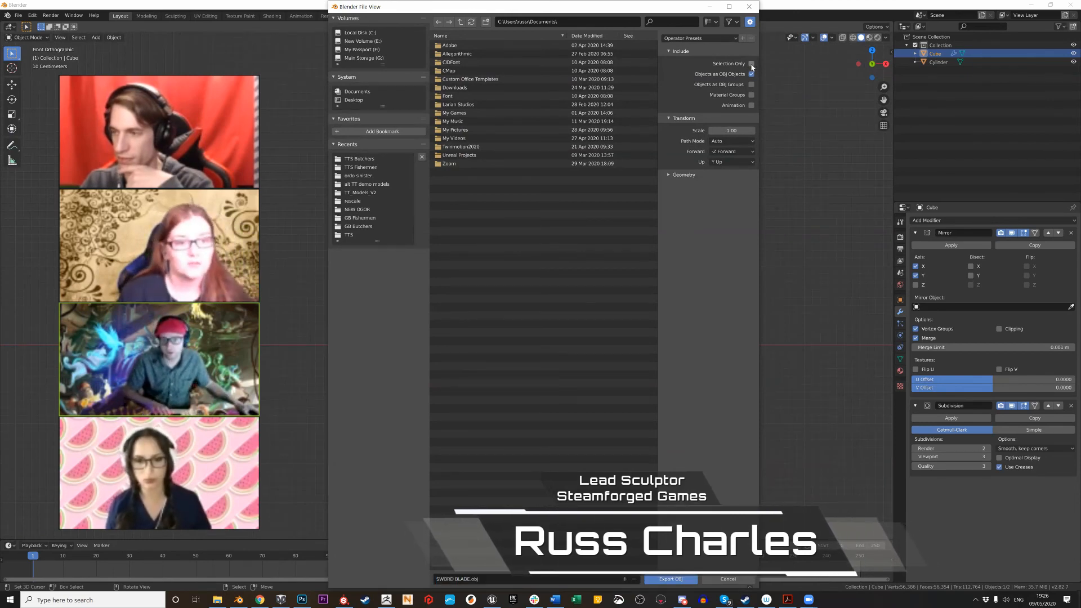
left_click(752, 63)
left_click(670, 579)
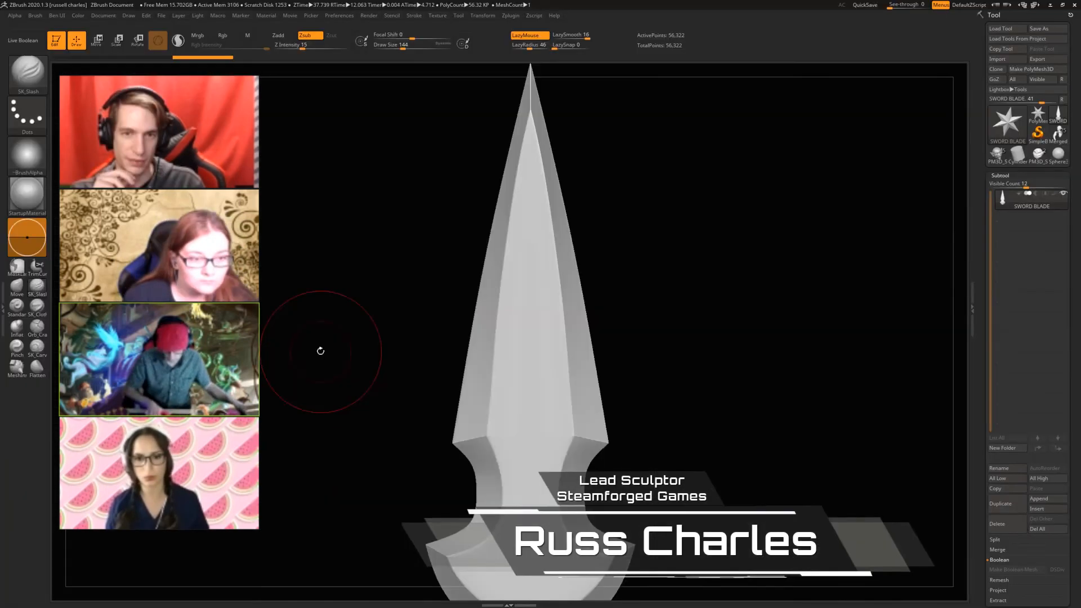
Switch to ZBrush, check the imported SWORD BLADE's wireframe, and subdivide its mesh for finer sculpting
left_click_drag(320, 351, 292, 360, "alt")
key("shift+f")
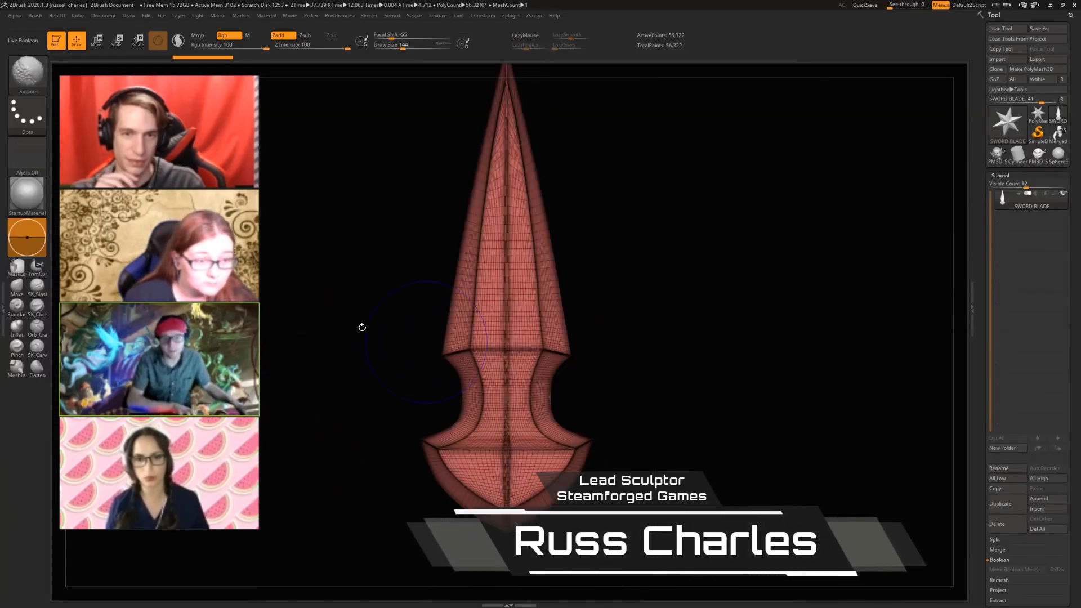
key("shift+f")
key("1")
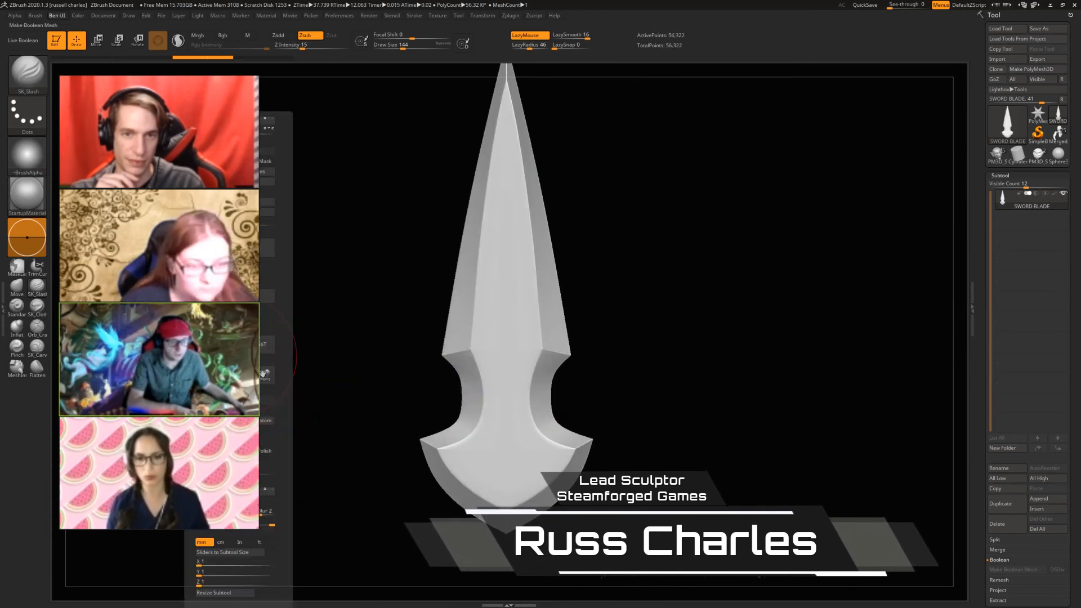
key("ctrl+d")
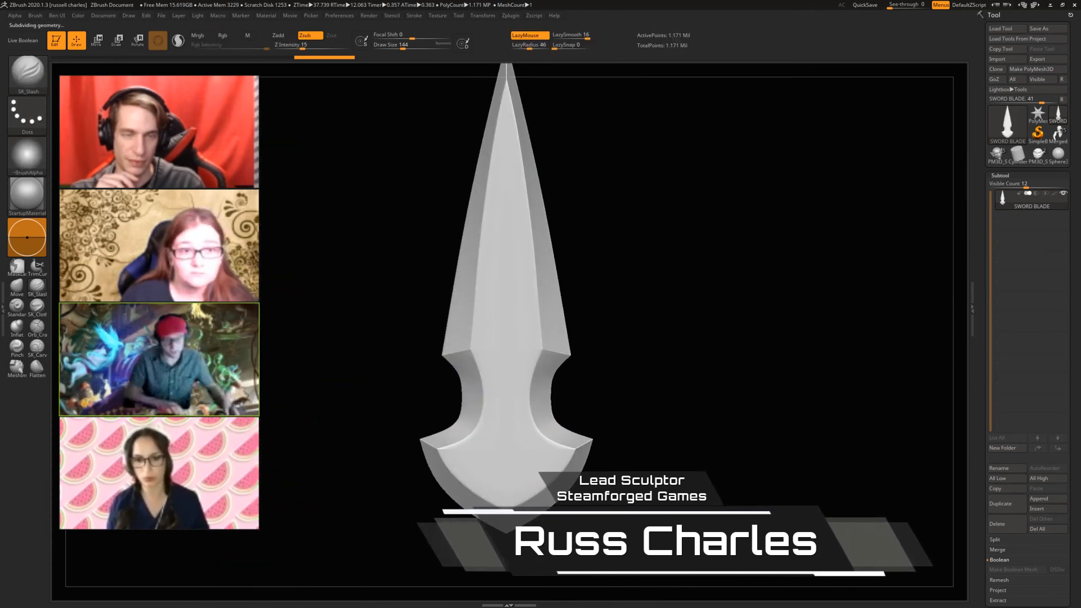
Carve mirrored scrollwork grooves along the blade's central face, from the upper blade down to the base, with the SK_Carve brush
right_click_drag(447, 246, 390, 286, "ctrl")
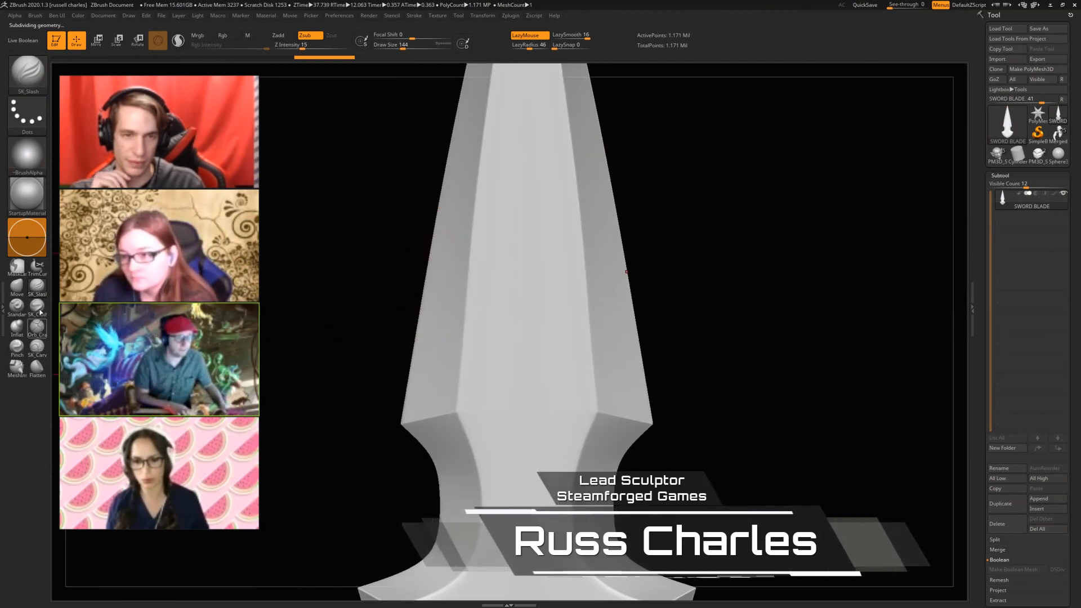
left_click(36, 346)
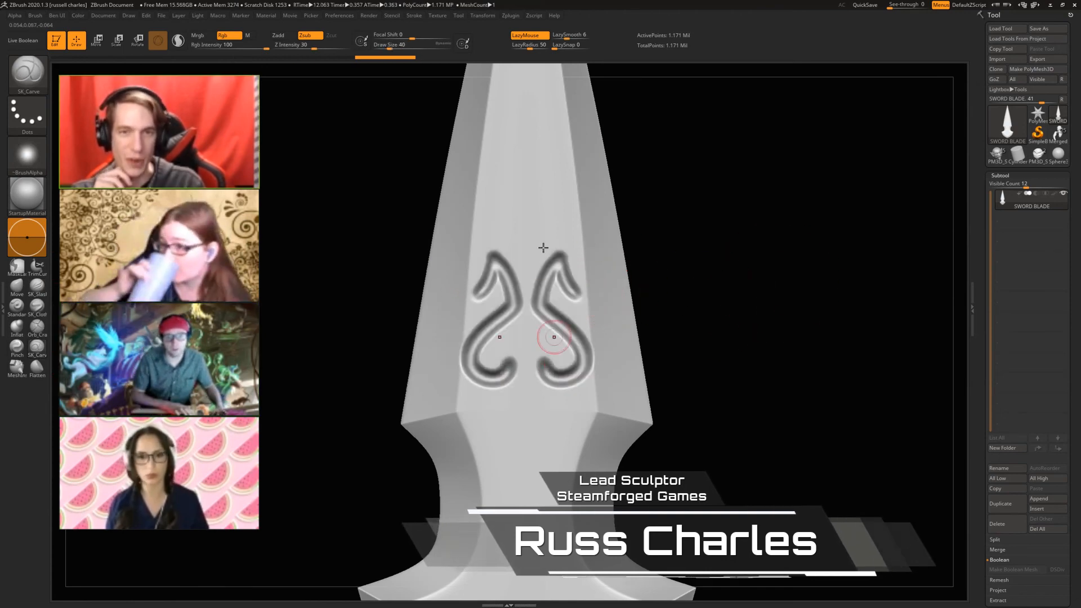
mouse_move(544, 247)
left_mouse_down()
mouse_move(534, 249)
mouse_move(526, 152)
mouse_move(568, 160)
mouse_move(565, 169)
left_mouse_up()
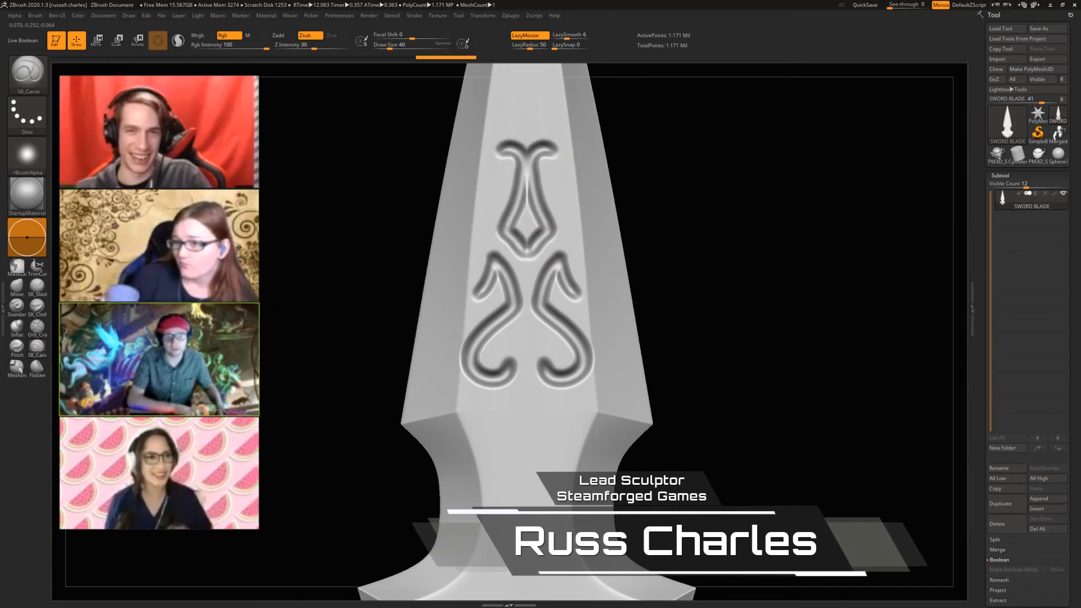
left_click_drag(299, 299, 255, 149, "alt")
mouse_move(502, 250)
left_mouse_down()
mouse_move(510, 419)
mouse_move(477, 449)
mouse_move(425, 453)
mouse_move(424, 443)
left_mouse_up()
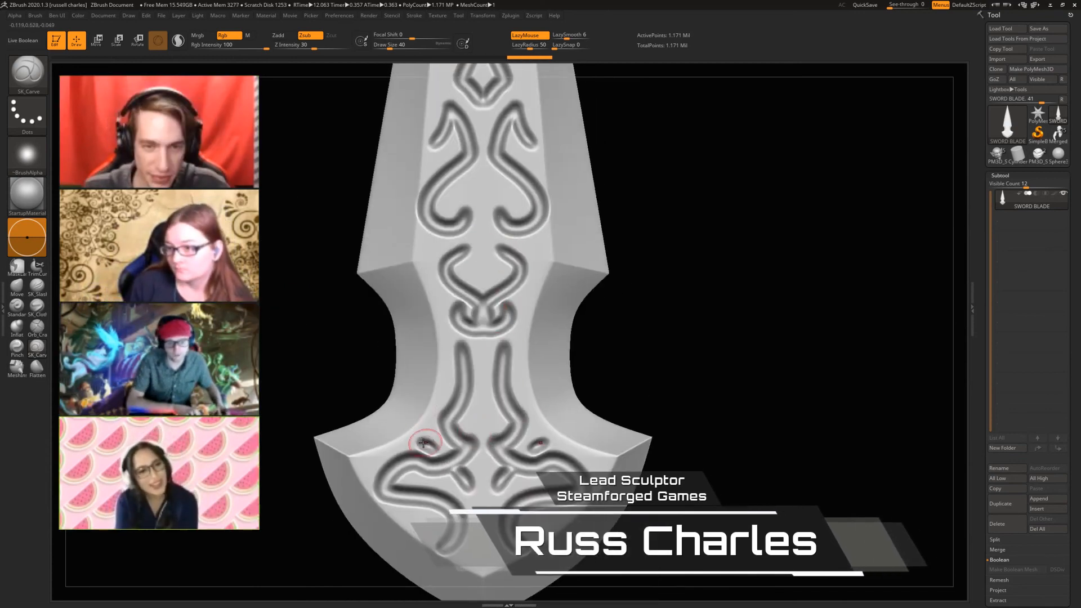
left_click_drag(277, 241, 277, 321, "alt")
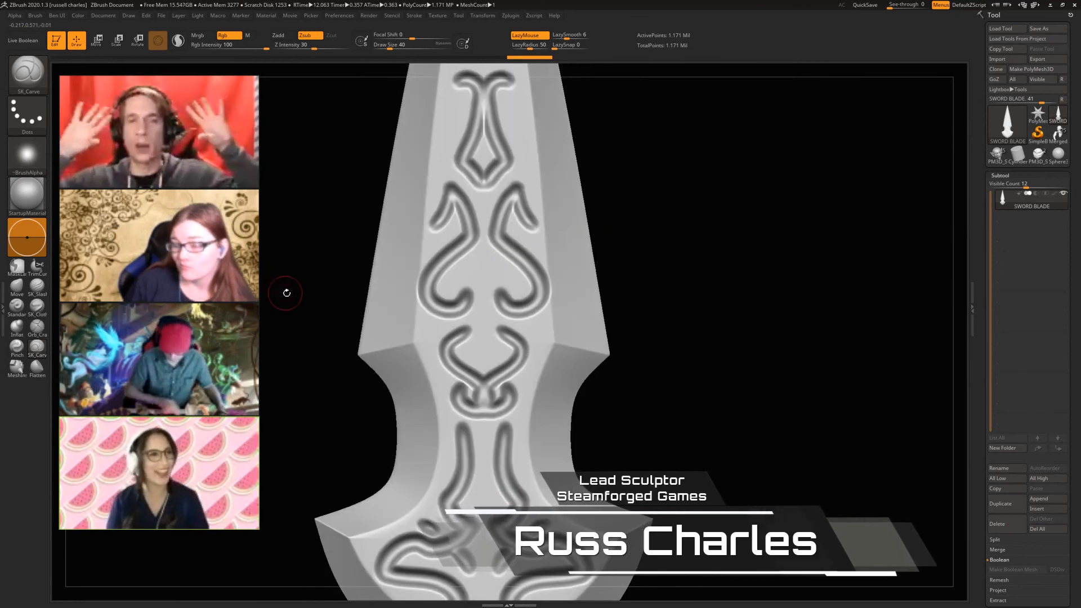
key("ctrl+1")
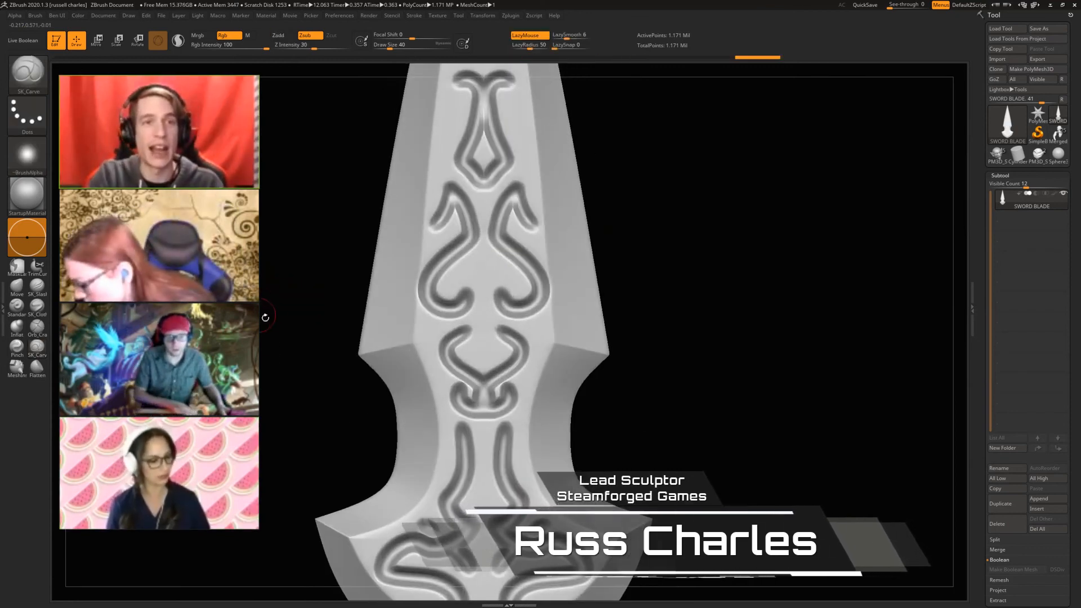
left_click_drag(264, 320, 273, 317, "alt")
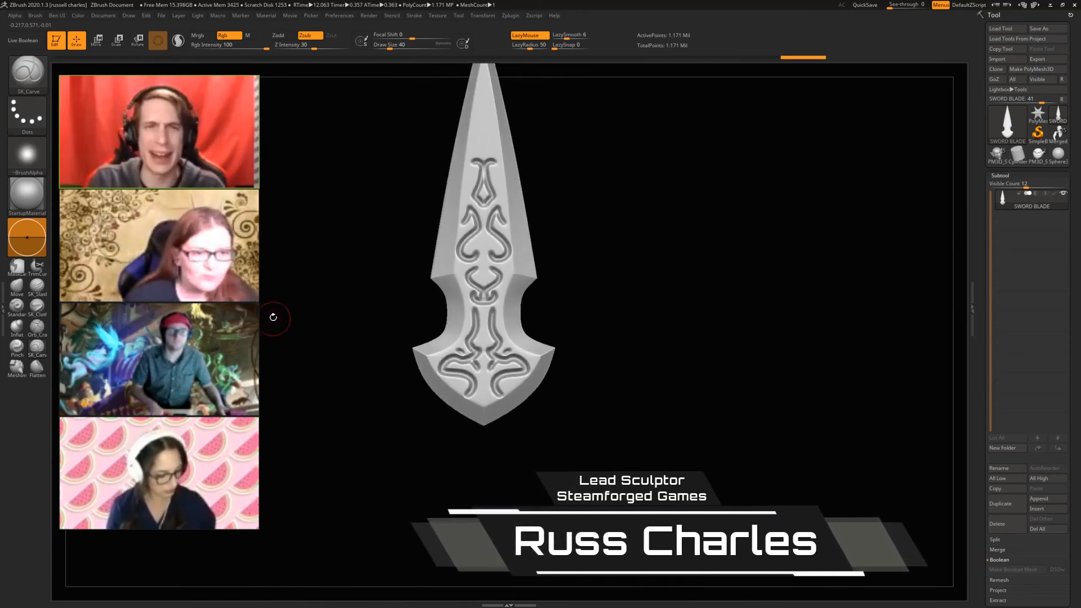
left_click_drag(322, 207, 273, 258, "alt")
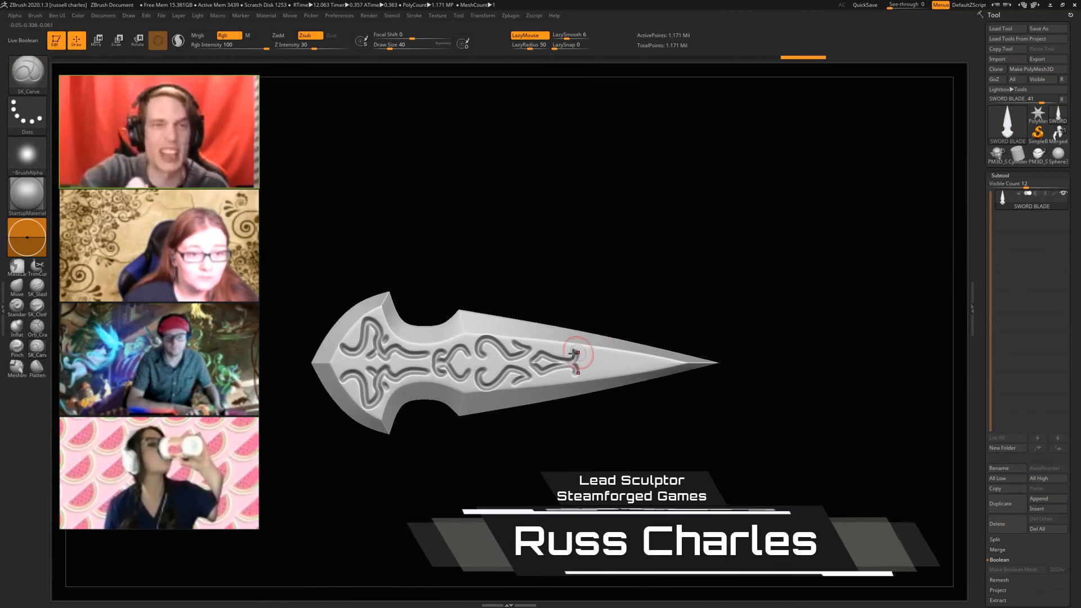
Undo all the carved scrollwork strokes on the blade's face
left_click_drag(612, 368, 555, 331, "alt")
left_click_drag(635, 201, 579, 241)
key("ctrl+z")
key("ctrl+z")
key("ctrl+z")
key("ctrl+z")
key("ctrl+z")
key("ctrl+z")
key("ctrl+z")
key("ctrl+z")
key("ctrl+z")
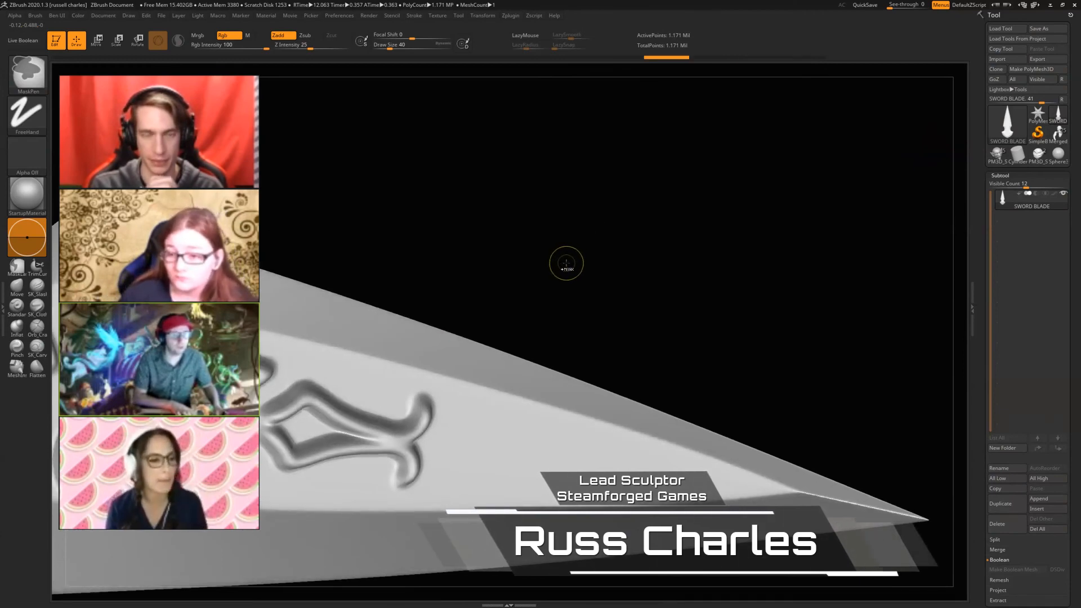
Try a mirrored SK_Carve groove running lengthwise along the blade's central face, and undo it
mouse_move(627, 248)
left_mouse_down()
mouse_move(550, 253)
mouse_move(572, 259)
mouse_move(562, 247)
mouse_move(628, 229)
left_mouse_up()
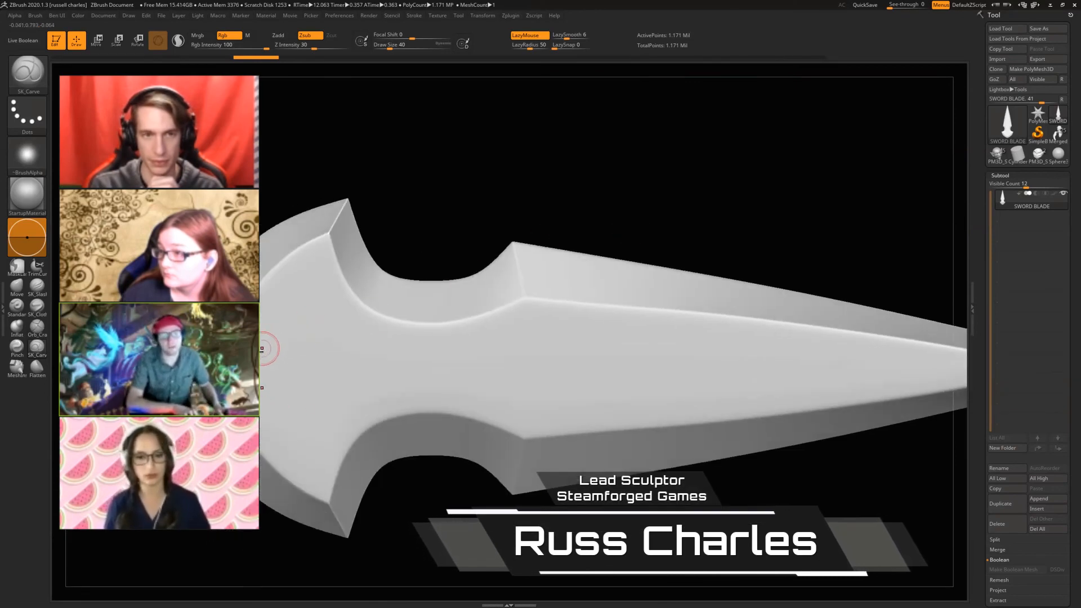
mouse_move(287, 308)
left_mouse_down()
mouse_move(321, 312)
mouse_move(367, 355)
mouse_move(466, 338)
mouse_move(508, 349)
mouse_move(557, 309)
mouse_move(625, 345)
mouse_move(853, 347)
left_mouse_up()
key("ctrl+z")
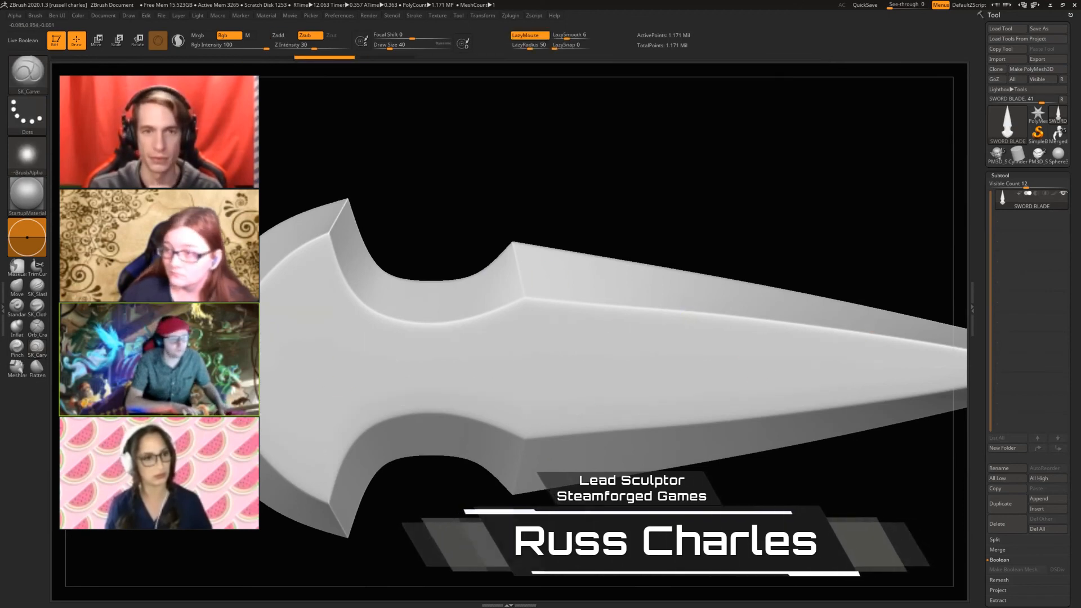
Try thin mirrored wavy lines along the blade's waist with the Orb_Cracks brush, undoing each stroke
left_click(44, 329)
left_click_drag(285, 343, 540, 363)
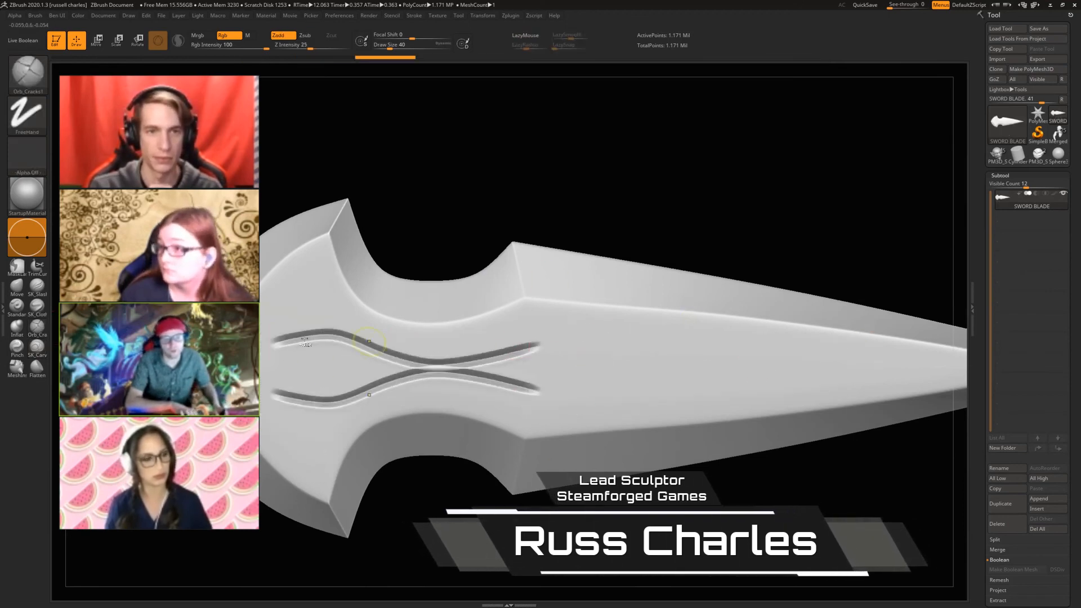
key("ctrl+z")
mouse_move(291, 341)
left_mouse_down()
mouse_move(332, 333)
mouse_move(368, 345)
left_mouse_up()
key("ctrl+z")
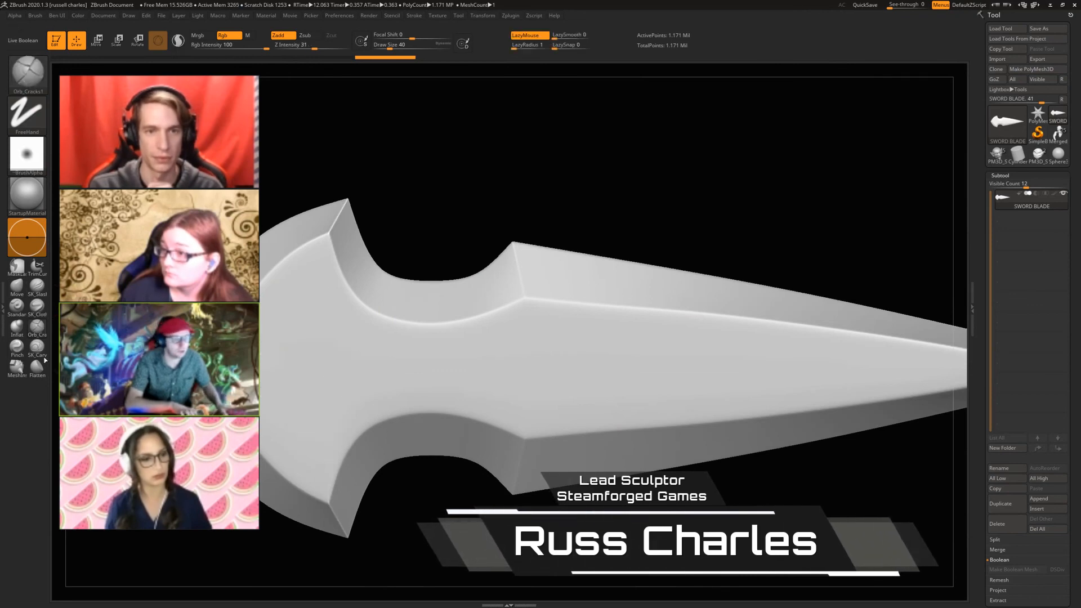
Set the SK_Carve brush to Zadd and sculpt raised, mirrored vine scrollwork with curled branches along the blade's central face
left_click(40, 349)
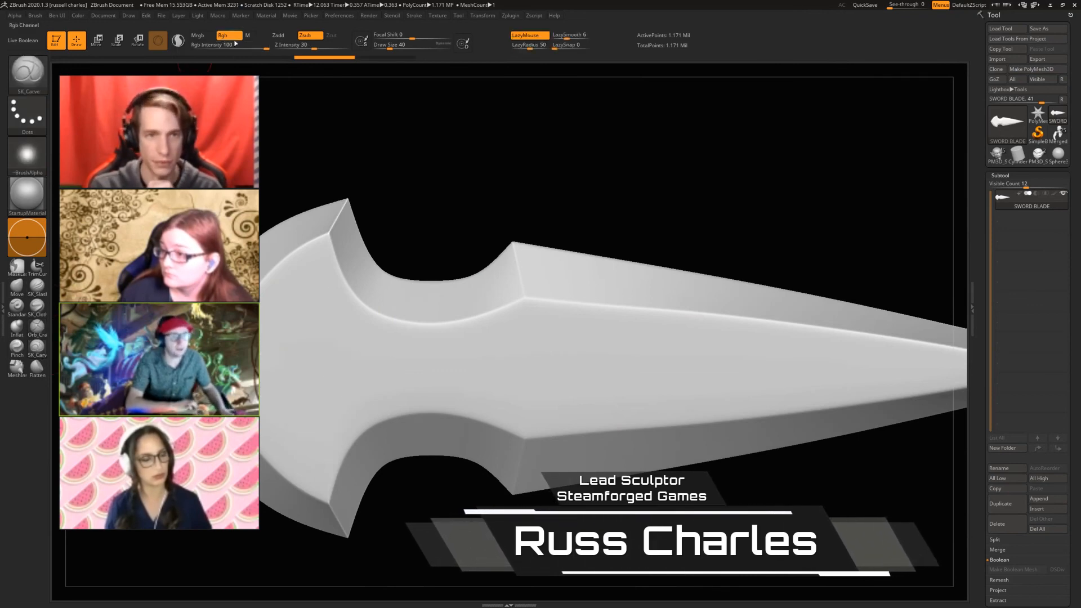
left_click(283, 37)
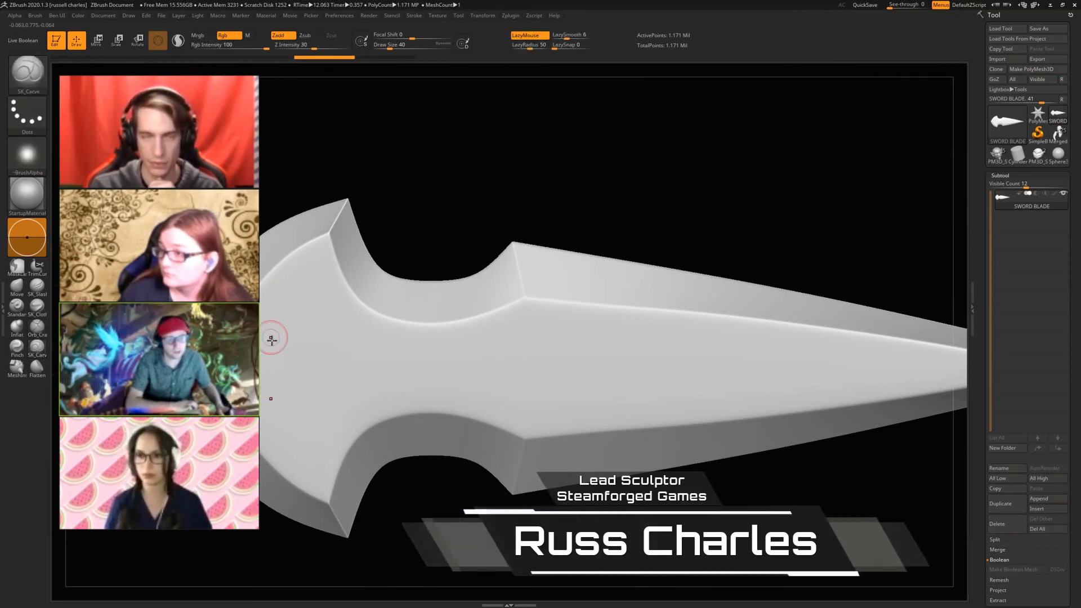
mouse_move(272, 338)
left_mouse_down()
mouse_move(350, 331)
mouse_move(533, 357)
left_mouse_up()
mouse_move(579, 220)
left_mouse_down()
mouse_move(582, 152)
mouse_move(570, 140)
mouse_move(545, 236)
mouse_move(586, 219)
left_mouse_up()
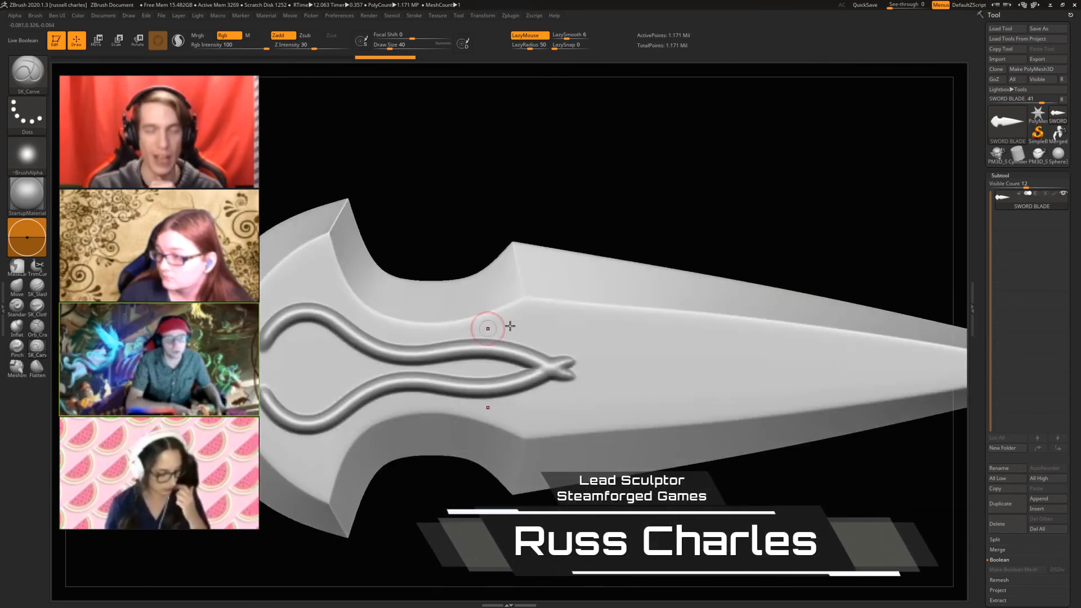
key("ctrl+z")
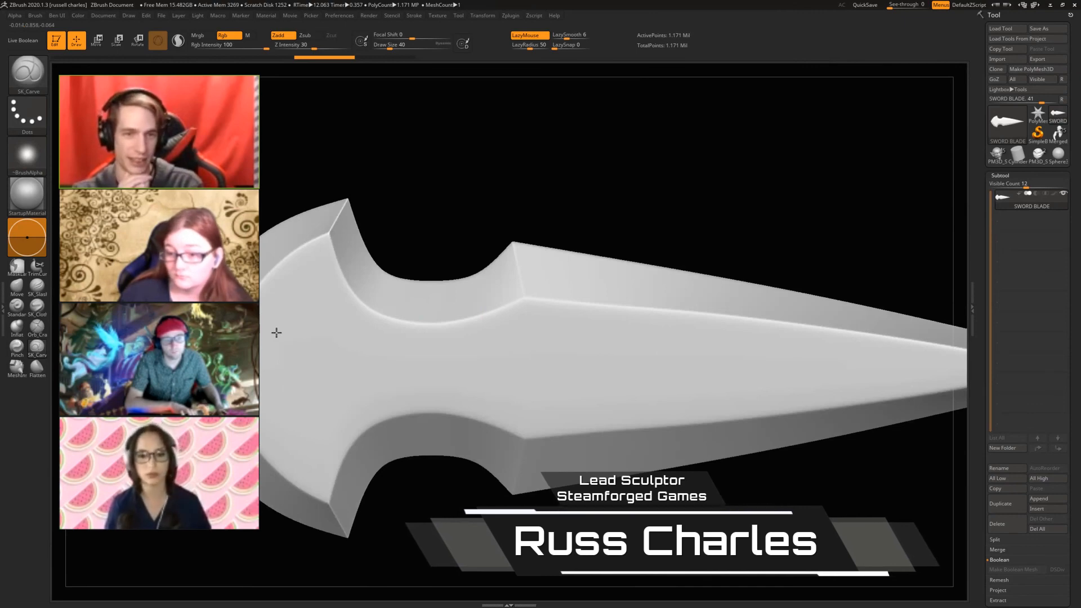
mouse_move(262, 337)
left_mouse_down()
mouse_move(353, 324)
mouse_move(299, 335)
mouse_move(490, 345)
mouse_move(441, 328)
mouse_move(586, 361)
mouse_move(678, 352)
mouse_move(632, 331)
mouse_move(638, 343)
mouse_move(804, 355)
mouse_move(789, 362)
left_mouse_up()
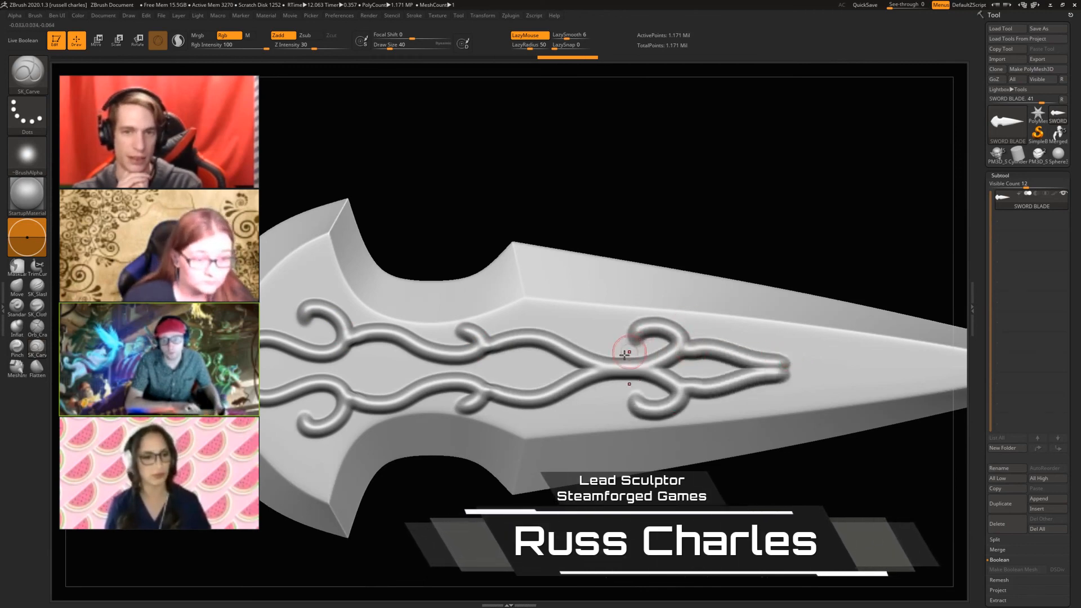
Add raised, mirrored curls and branches to the scrollwork on the blade's central face, extending the pattern toward the tip
left_click_drag(578, 352, 612, 319)
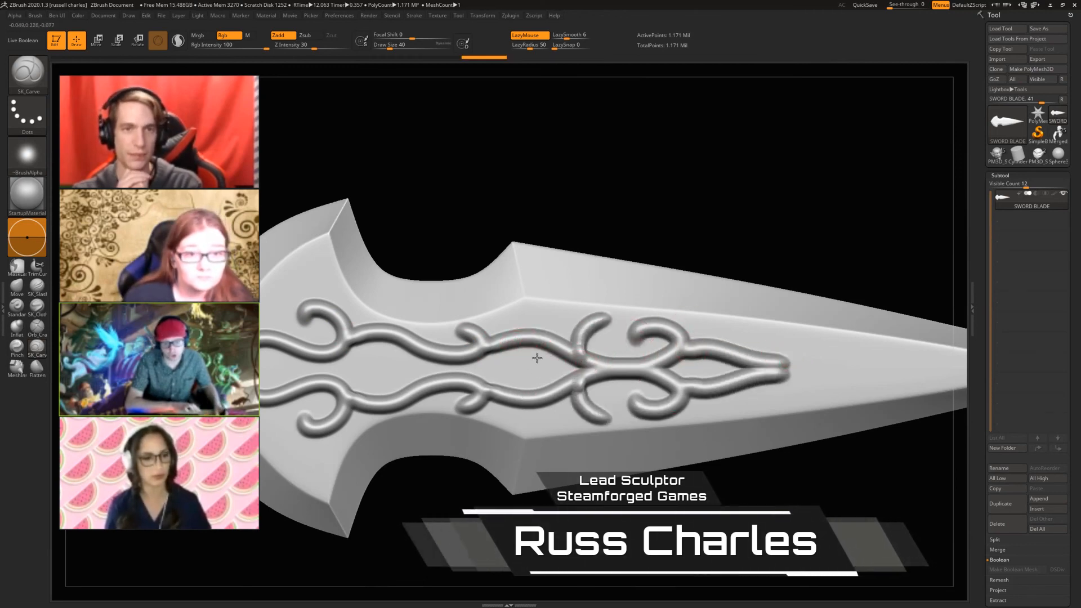
left_click_drag(535, 357, 493, 372)
mouse_move(397, 336)
left_mouse_down()
mouse_move(369, 366)
mouse_move(413, 378)
left_mouse_up()
mouse_move(280, 321)
left_mouse_down()
mouse_move(276, 330)
mouse_move(281, 279)
mouse_move(352, 292)
left_mouse_up()
left_click_drag(776, 342, 929, 369)
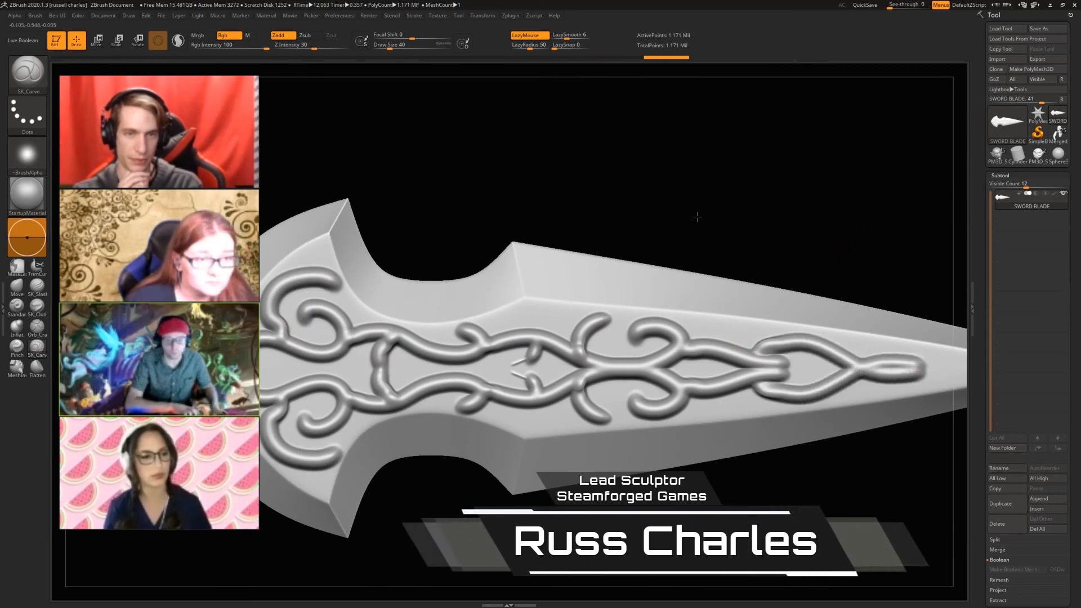
key("ctrl+z")
mouse_move(623, 289)
left_mouse_down()
mouse_move(681, 316)
mouse_move(693, 297)
mouse_move(778, 326)
left_mouse_up()
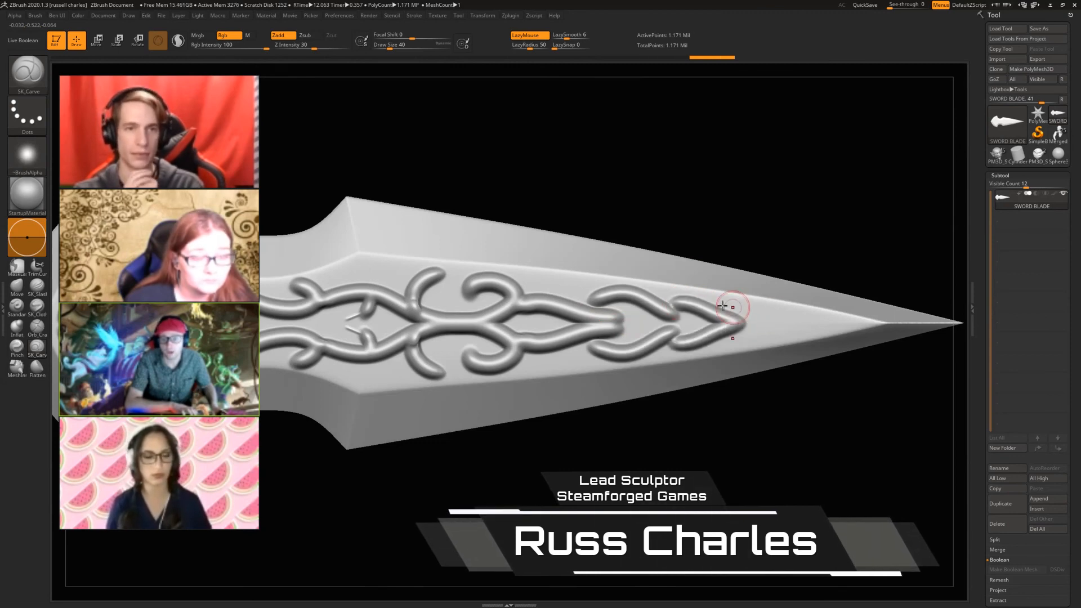
left_click_drag(555, 306, 565, 275)
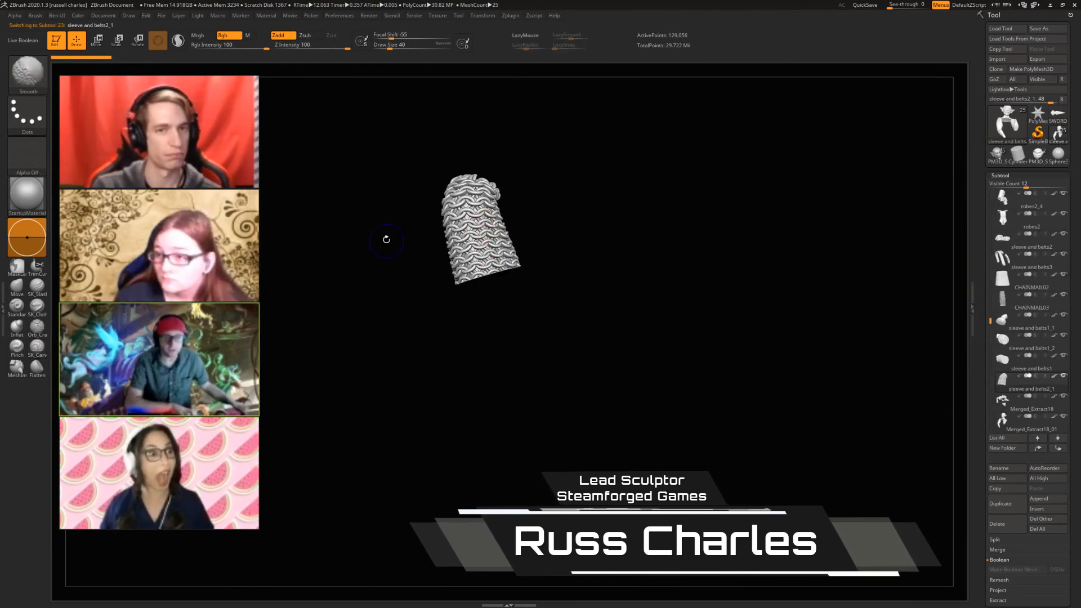
Examine the isolated chainmail sleeve from different angles, and then show the whole horned figure around it
key("shift+f")
key("shift+f")
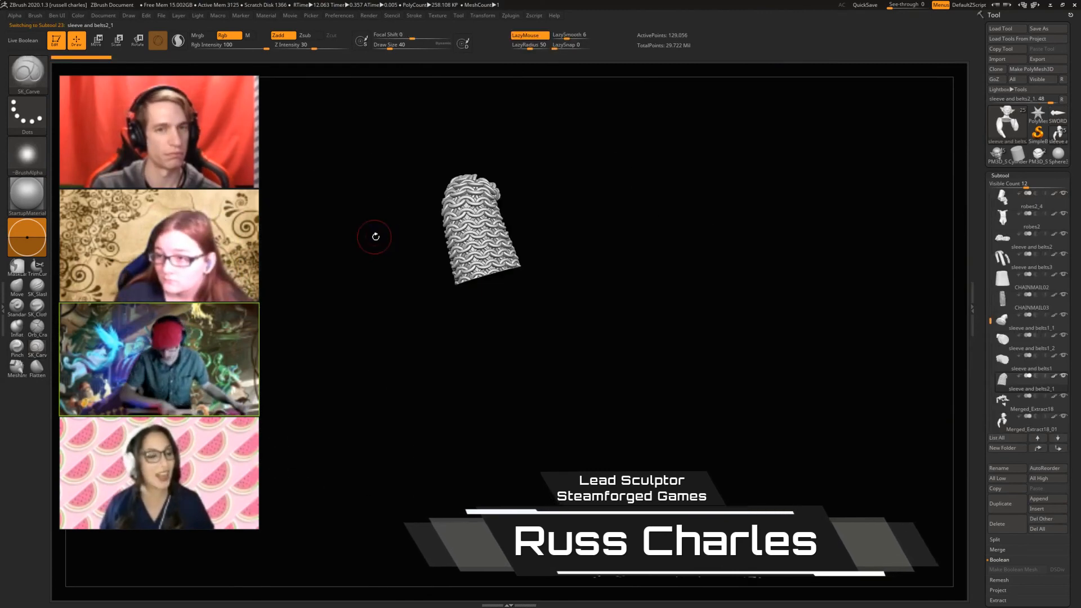
left_click_drag(376, 236, 411, 302, "alt")
left_click_drag(367, 335, 586, 408)
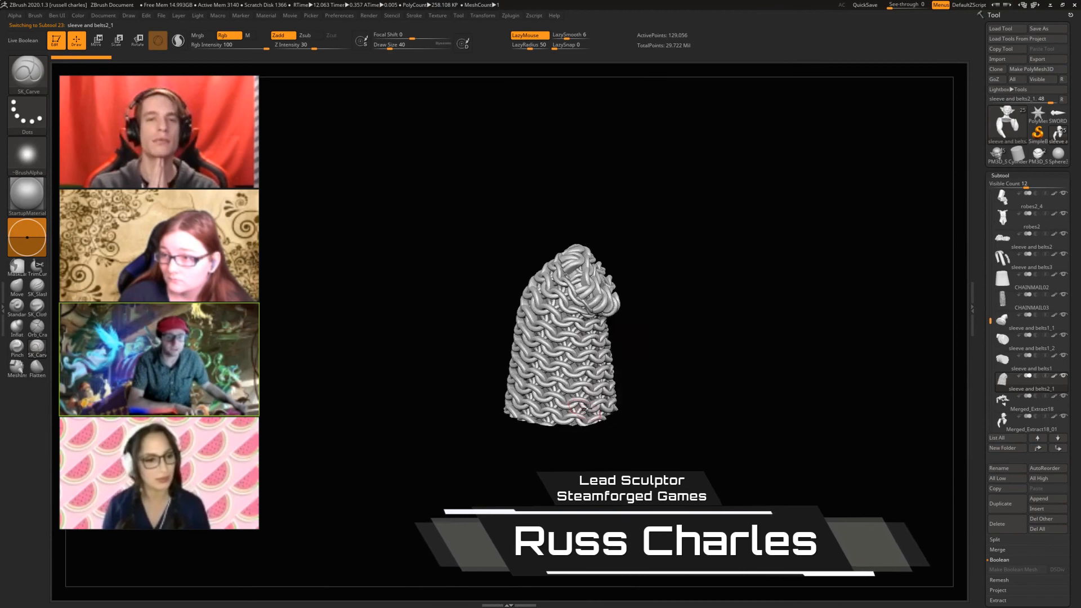
left_click_drag(488, 412, 377, 331)
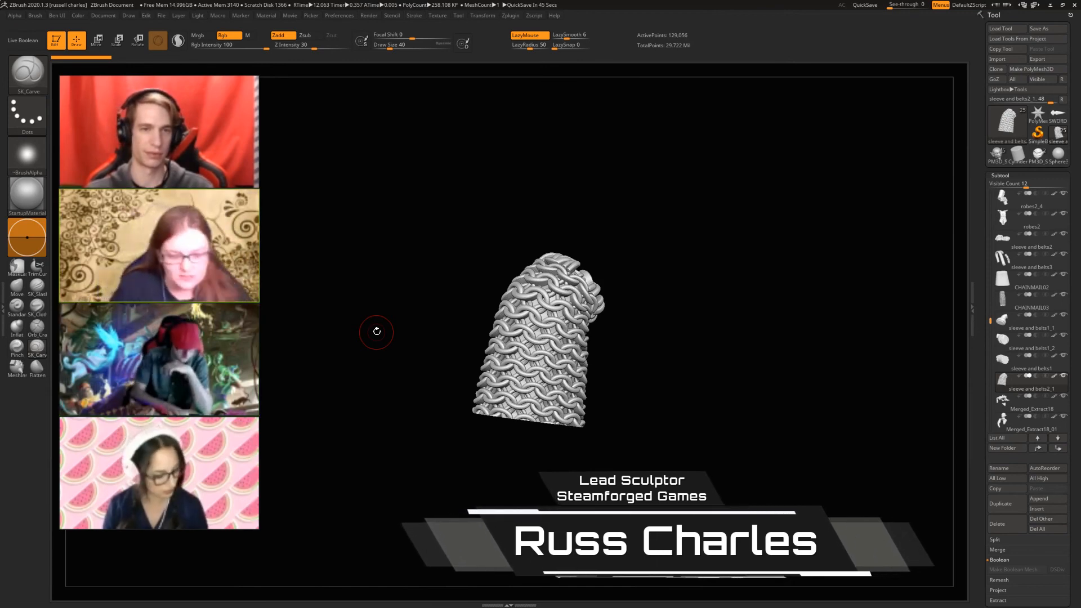
key("alt+s")
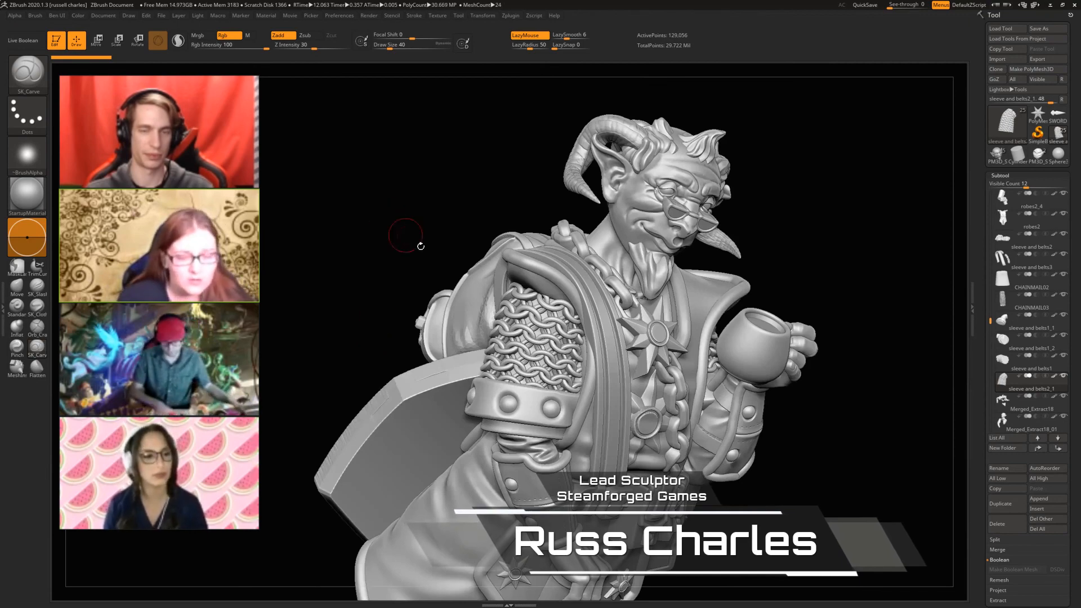
left_click_drag(401, 297, 301, 266, "alt")
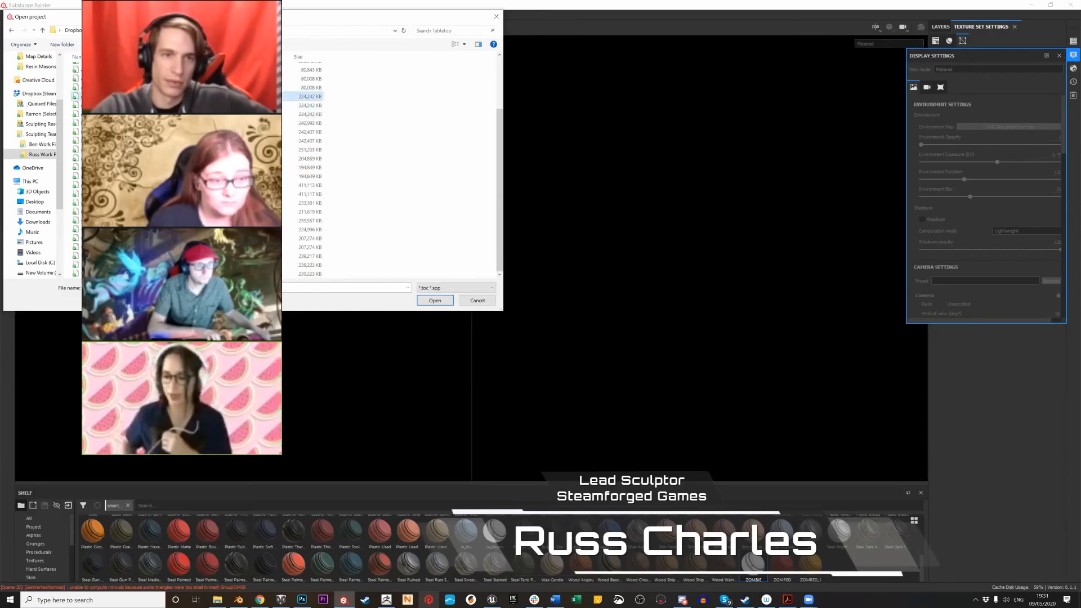
Switch to Substance Painter, open the grimgut project, accept its version update and bring all UV islands into view
key("Escape")
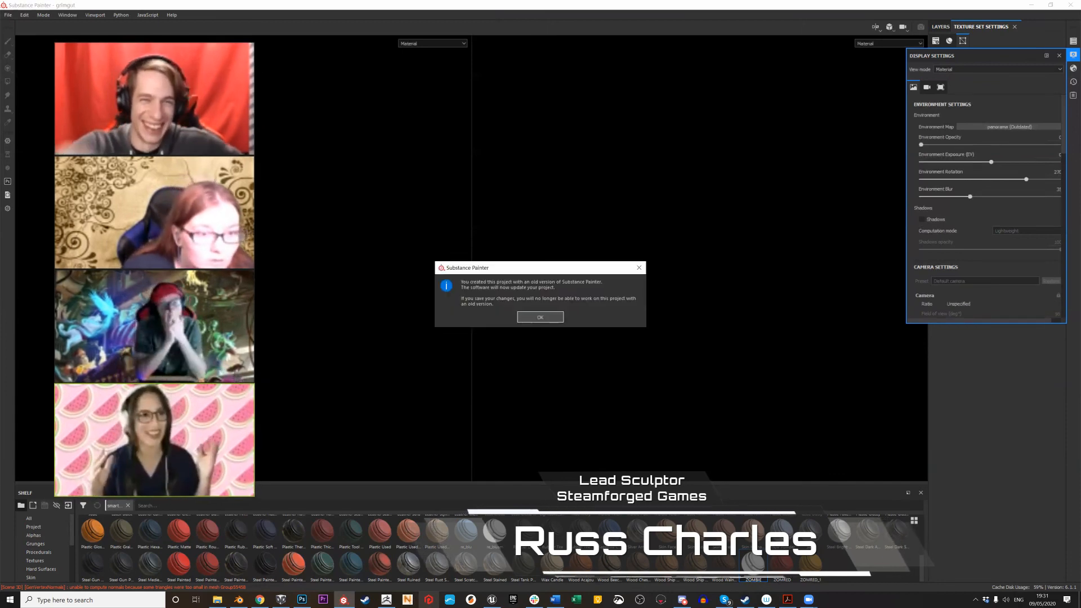
left_click(525, 318)
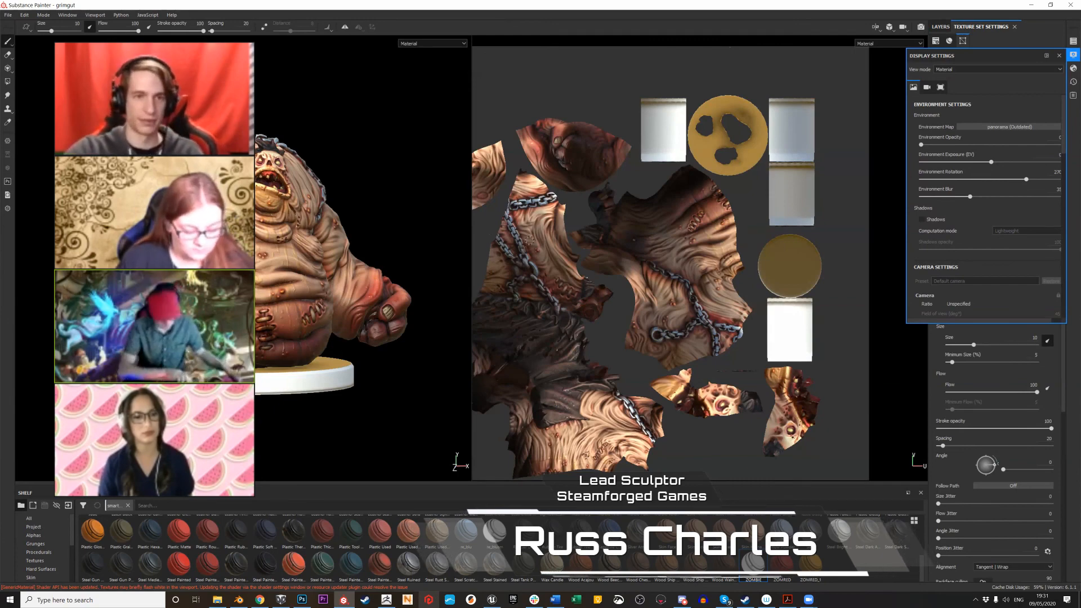
left_click_drag(567, 99, 567, 101, "alt")
middle_click_drag(567, 102, 621, 79, "alt")
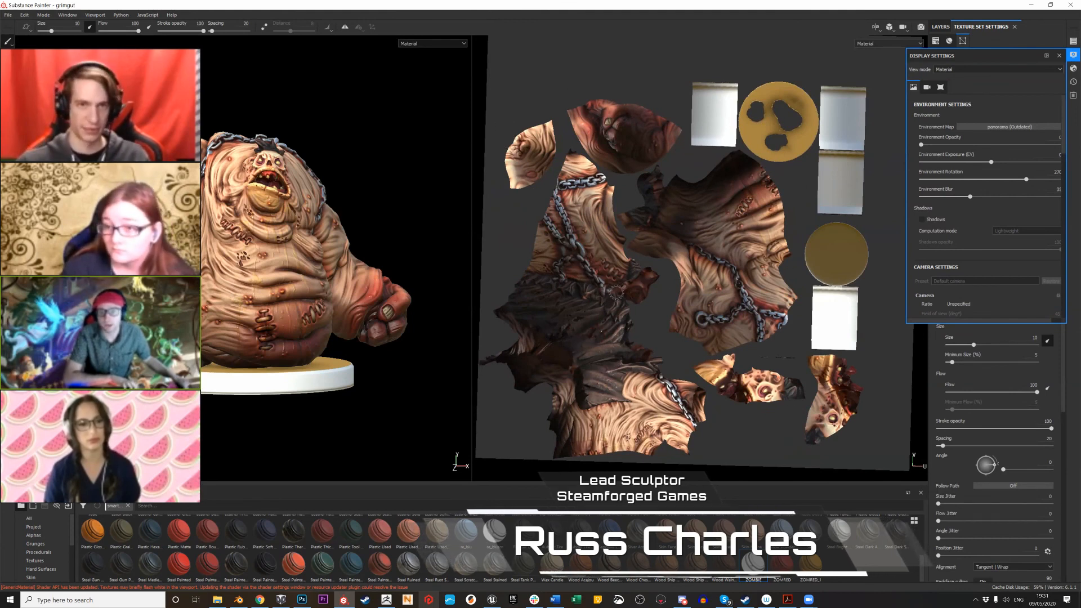
Examine the textured grimgut creature up close and from several angles, including its face, stitches and arm
right_click_drag(360, 281, 493, 263, "alt")
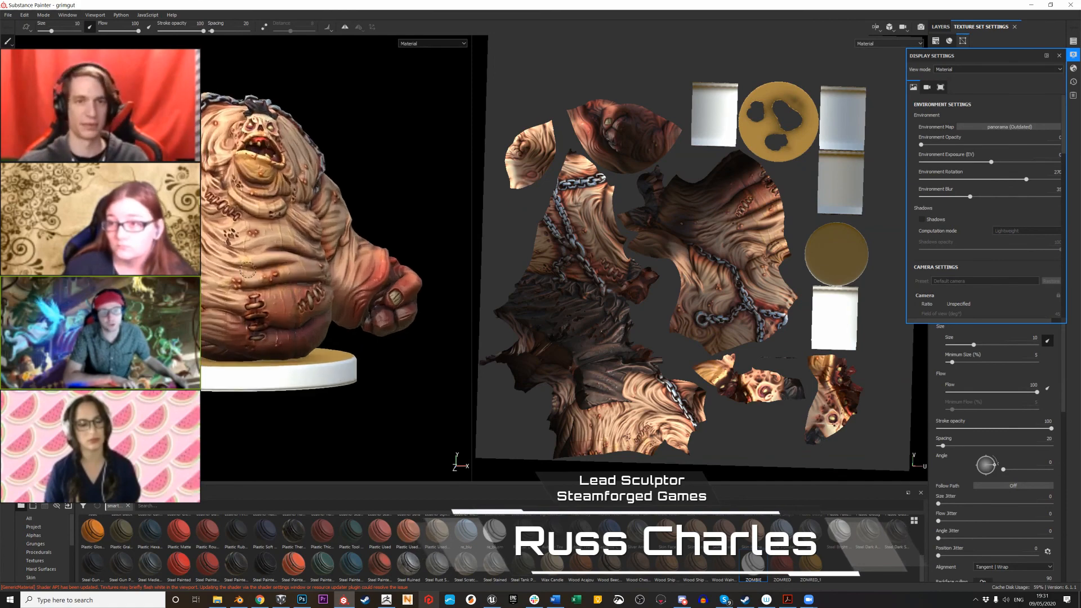
right_click_drag(248, 270, 327, 325, "alt")
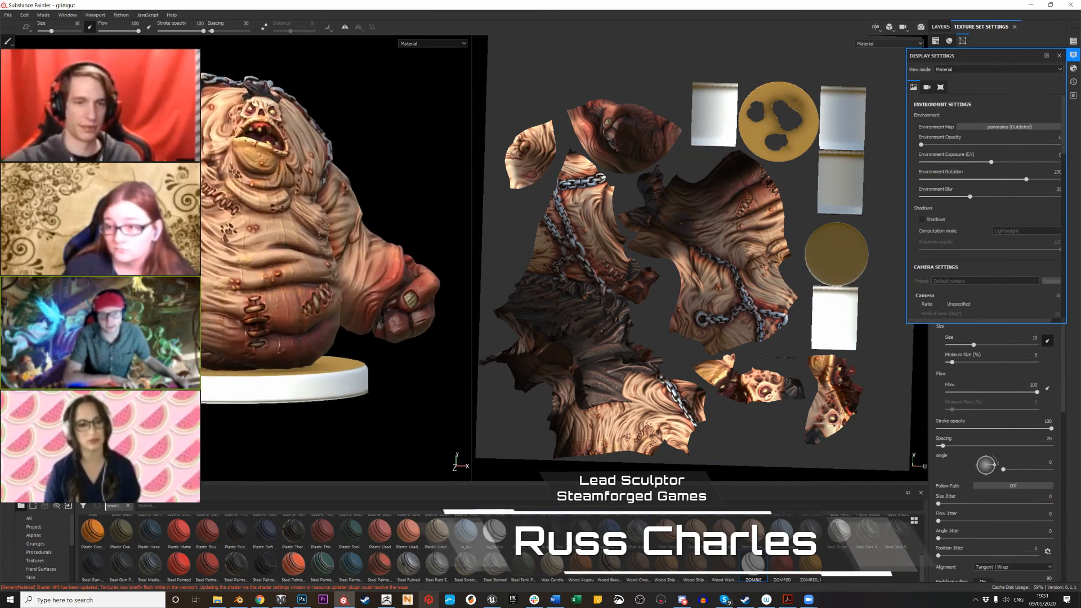
left_click_drag(428, 140, 338, 140, "alt")
left_click_drag(389, 179, 359, 185, "alt")
middle_click_drag(359, 184, 358, 203, "alt")
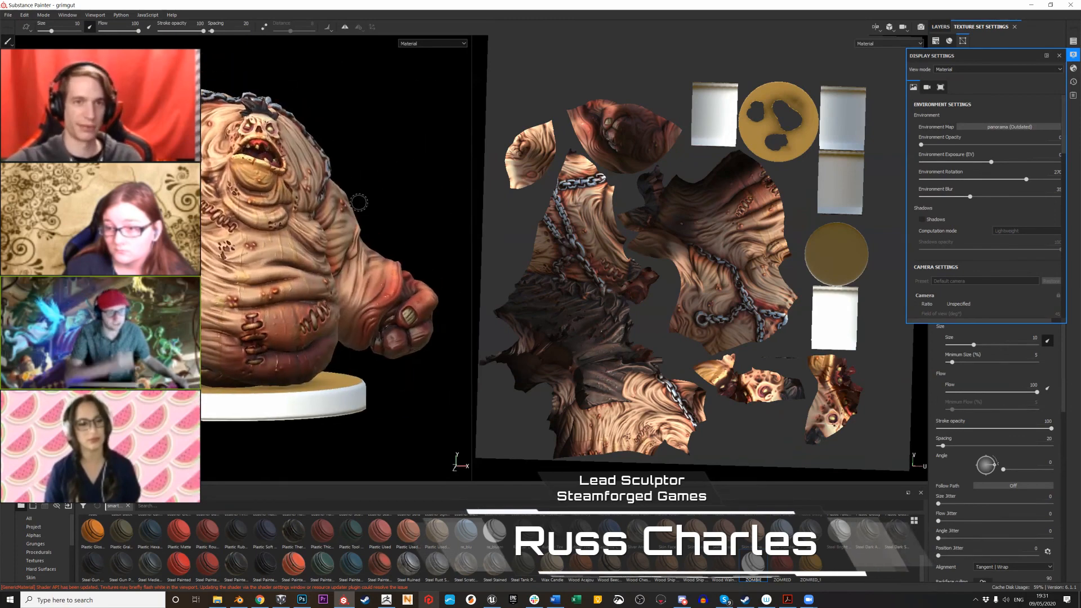
scroll(359, 203, "down", 2)
scroll(402, 163, "up", 2)
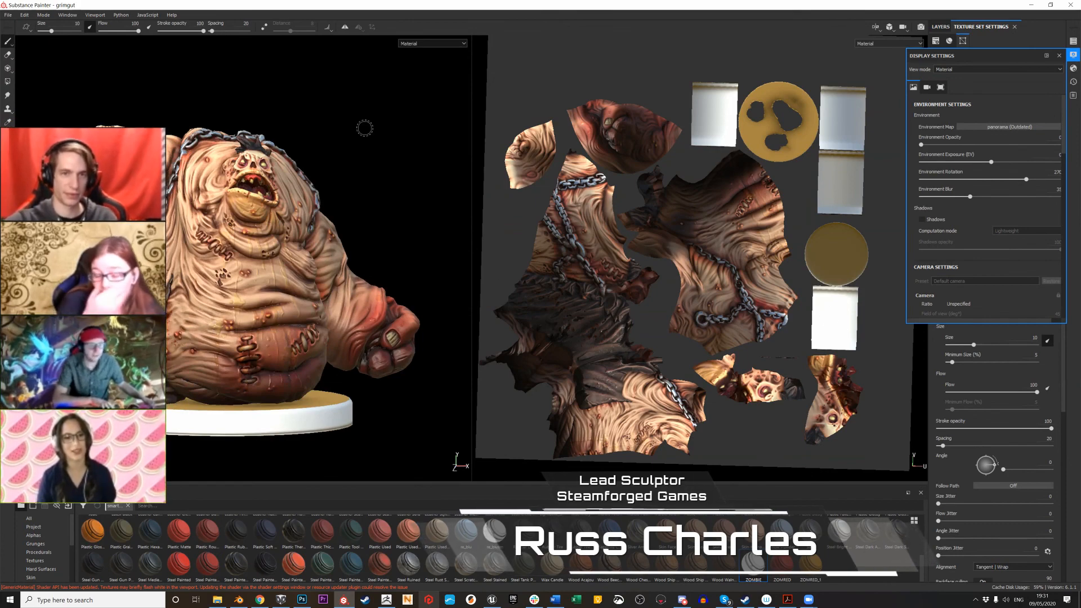
left_click_drag(381, 157, 421, 178, "alt")
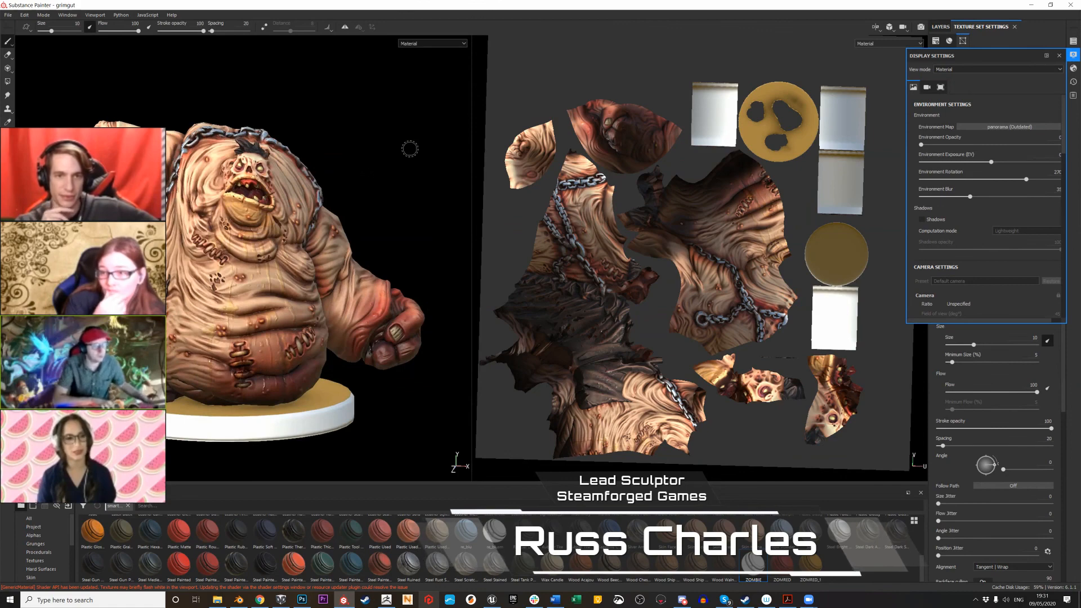
scroll(417, 136, "up", 2)
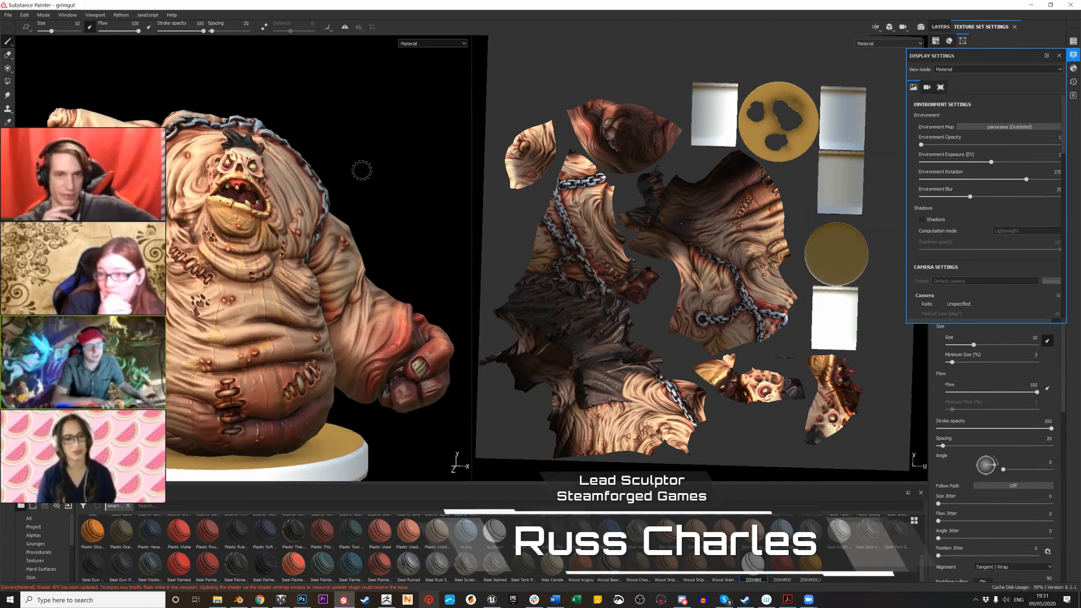
scroll(349, 197, "down", 2)
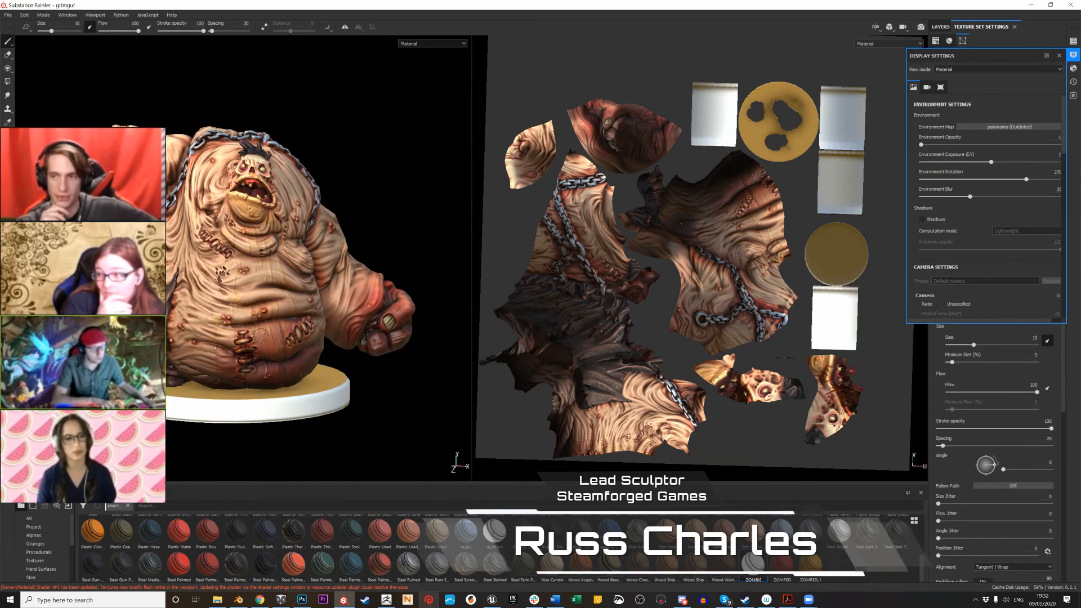
Switch to ZBrush and examine the full horned figure from the front and the side
left_click(387, 601)
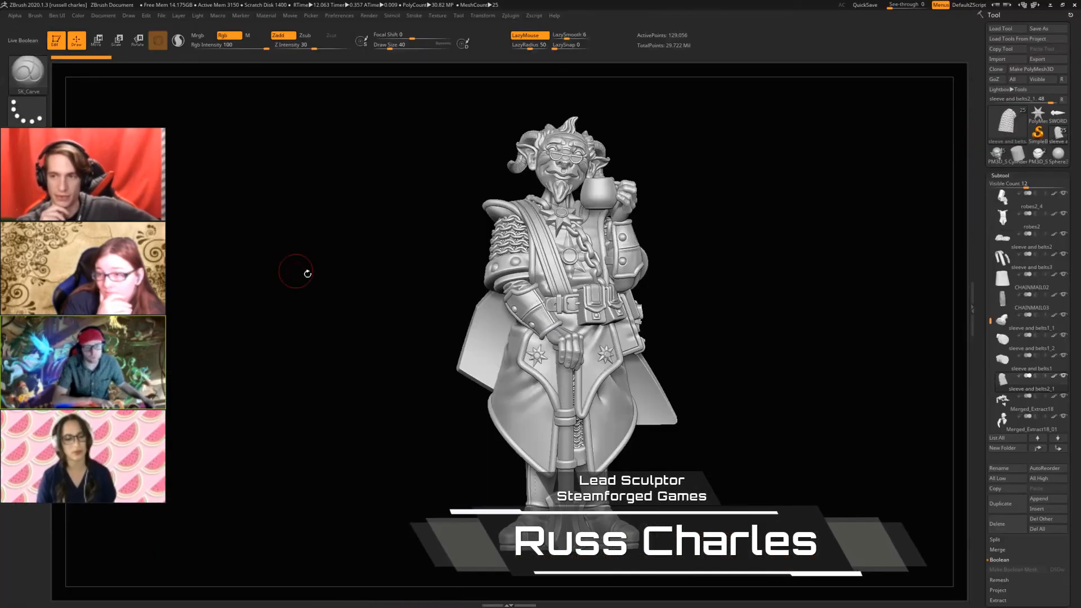
left_click_drag(308, 274, 544, 222)
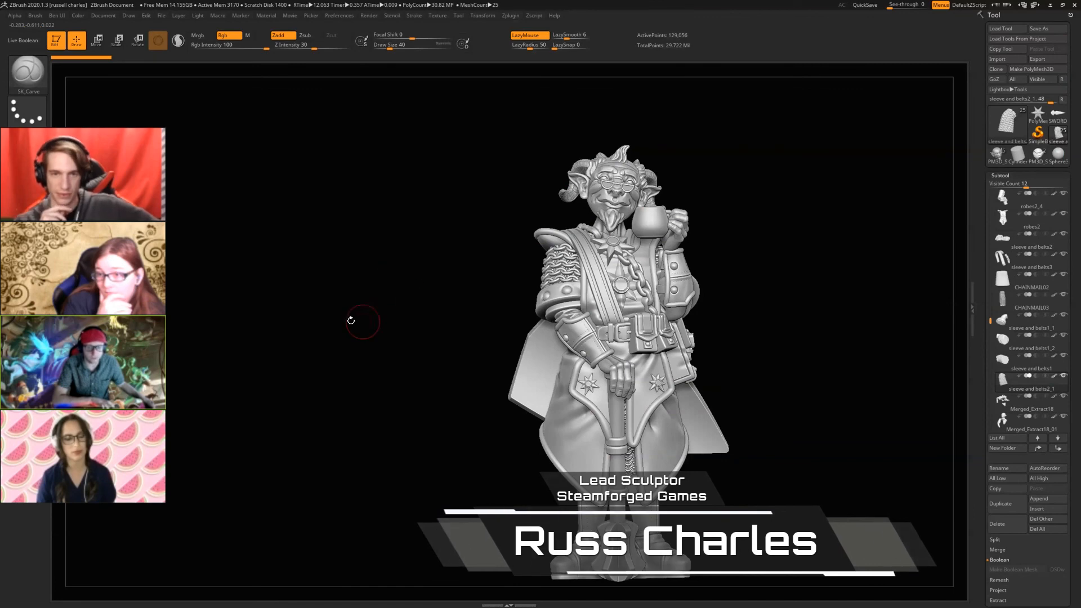
left_click_drag(434, 341, 419, 224)
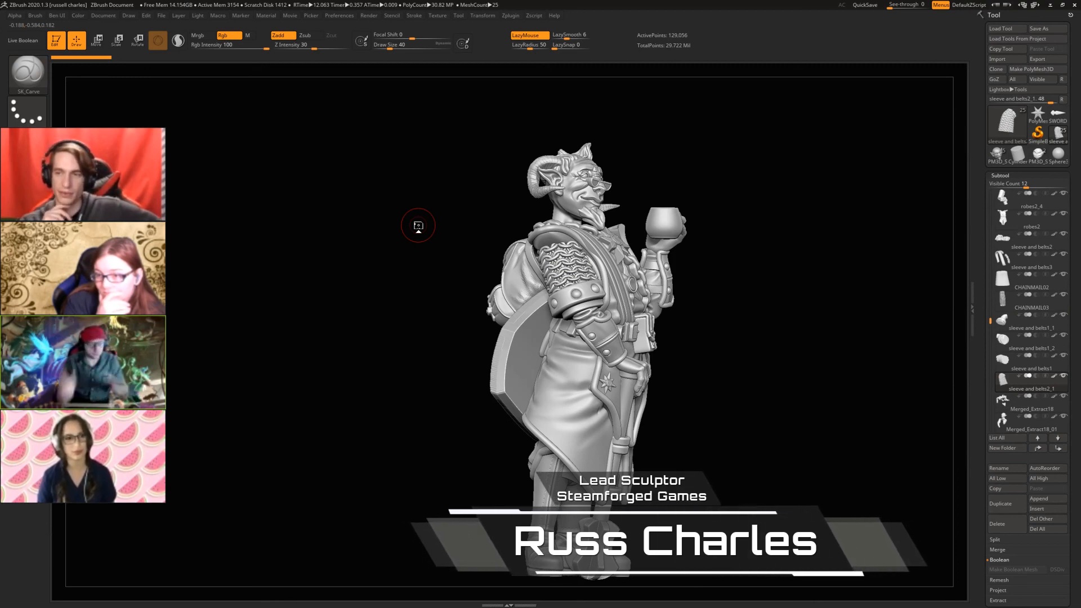
left_click_drag(419, 226, 297, 273)
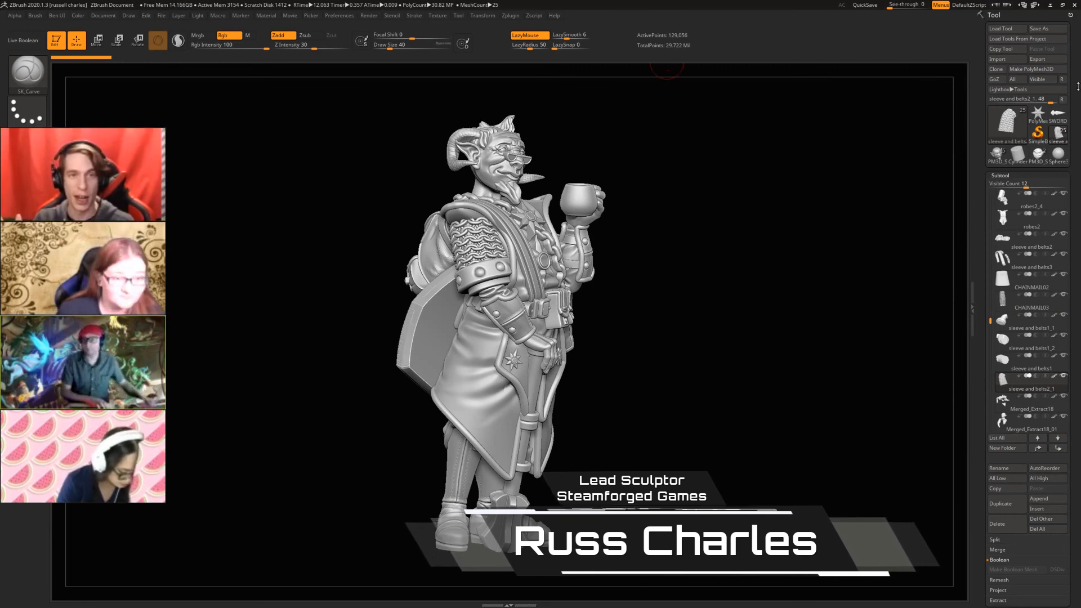
left_click(1051, 6)
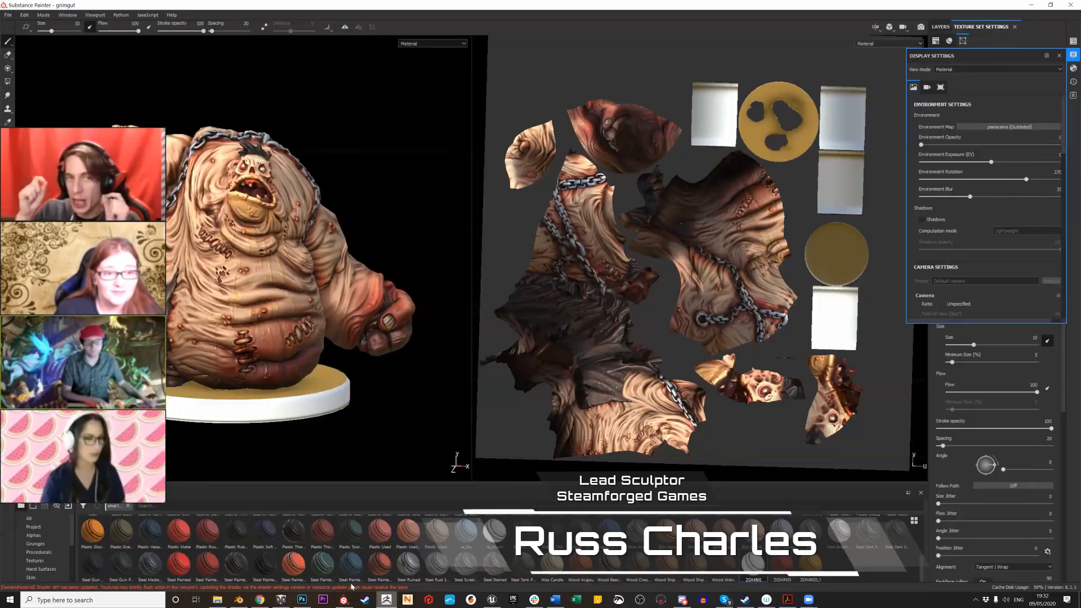
Switch to Blender and bring the whole dagger with blade and grip into view
left_click(240, 606)
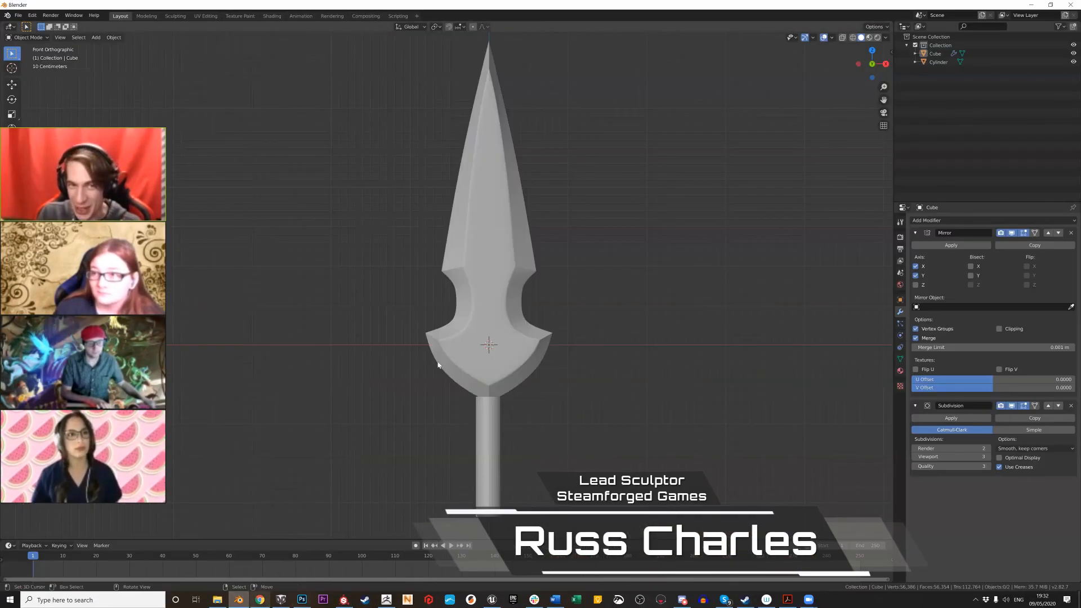
scroll(371, 186, "down", 2)
scroll(335, 265, "up", 2)
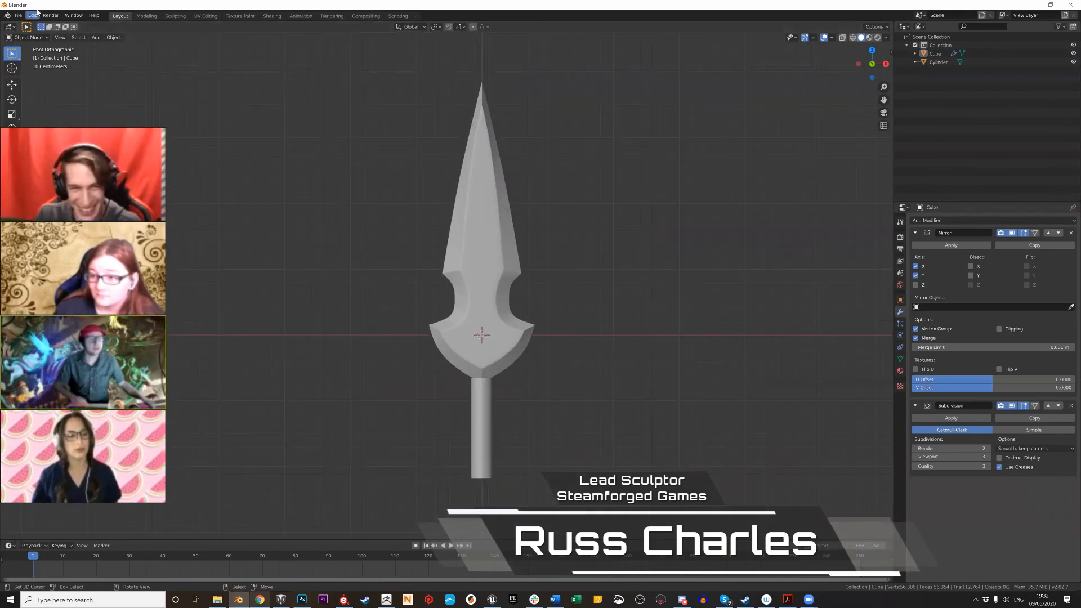
left_click(96, 37)
mouse_move(97, 47)
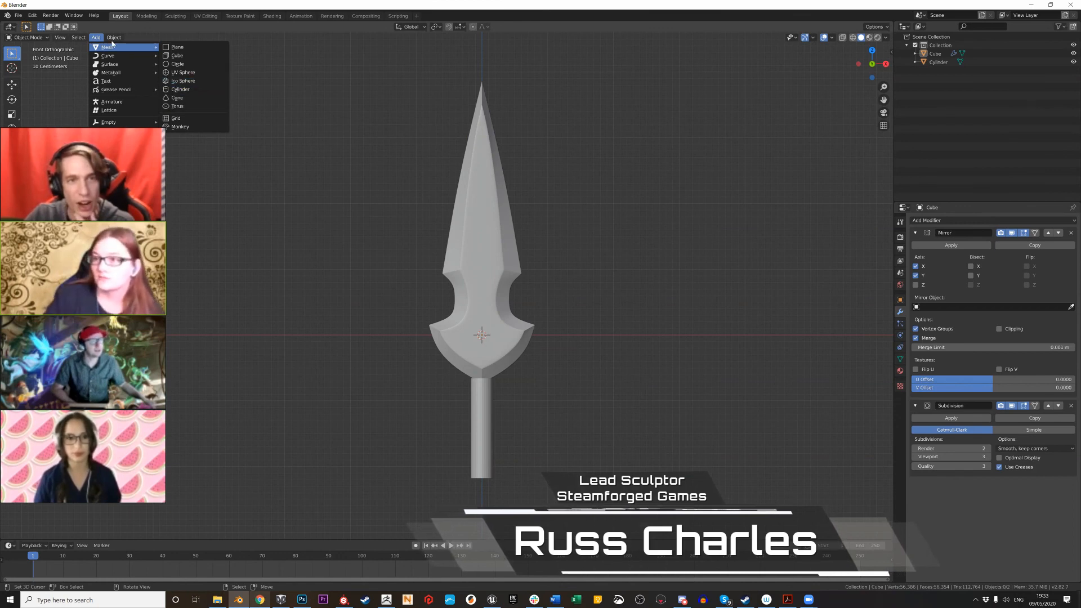
key("Tab")
key("Tab")
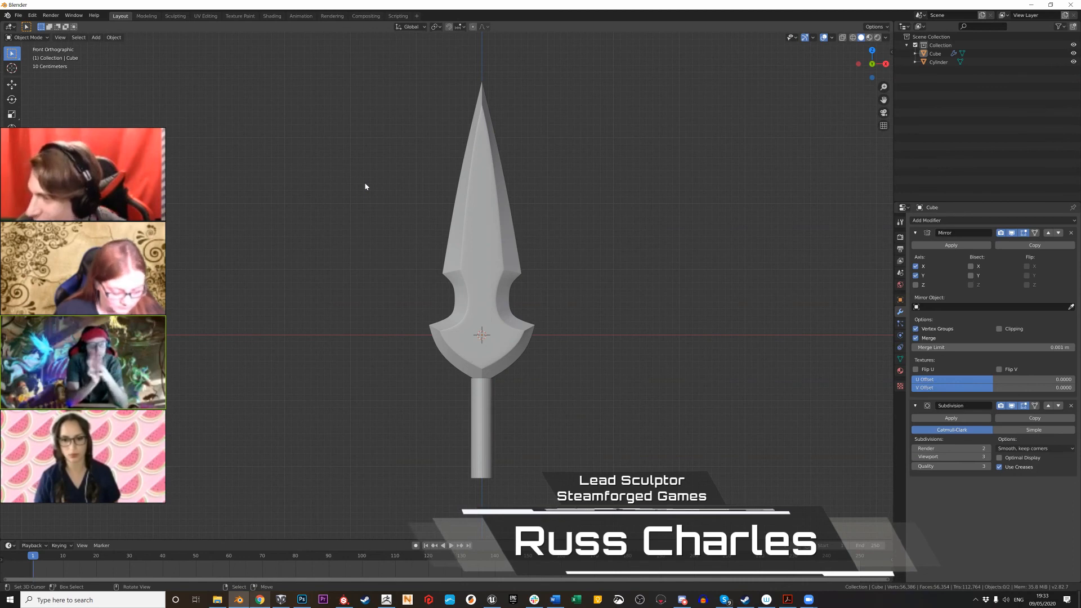
Add a cube mesh and scale its geometry down uniformly to about 0.18 in edit mode
left_click(96, 37)
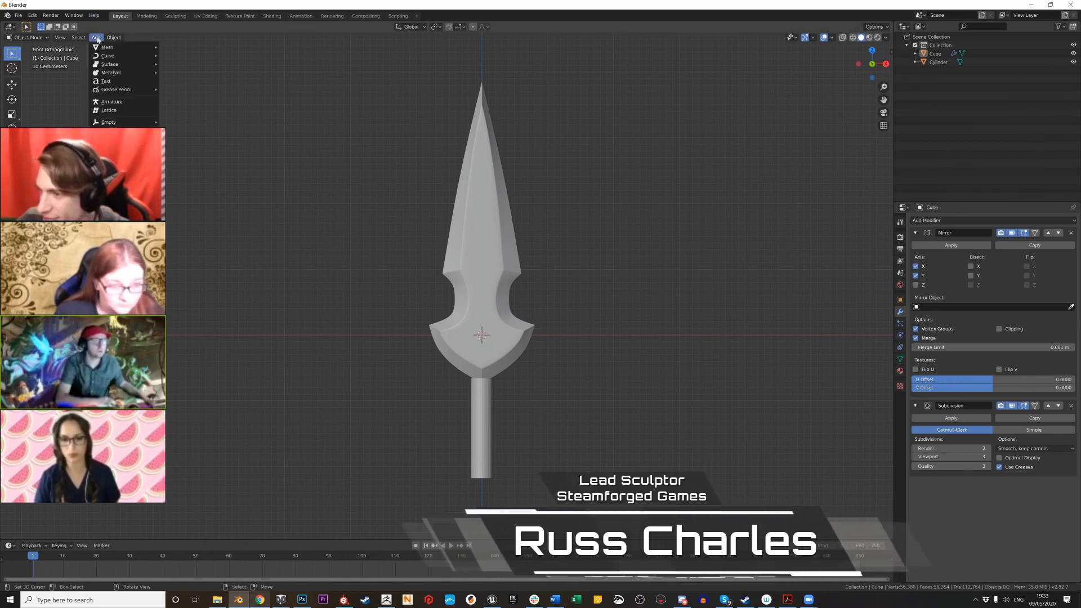
mouse_move(113, 47)
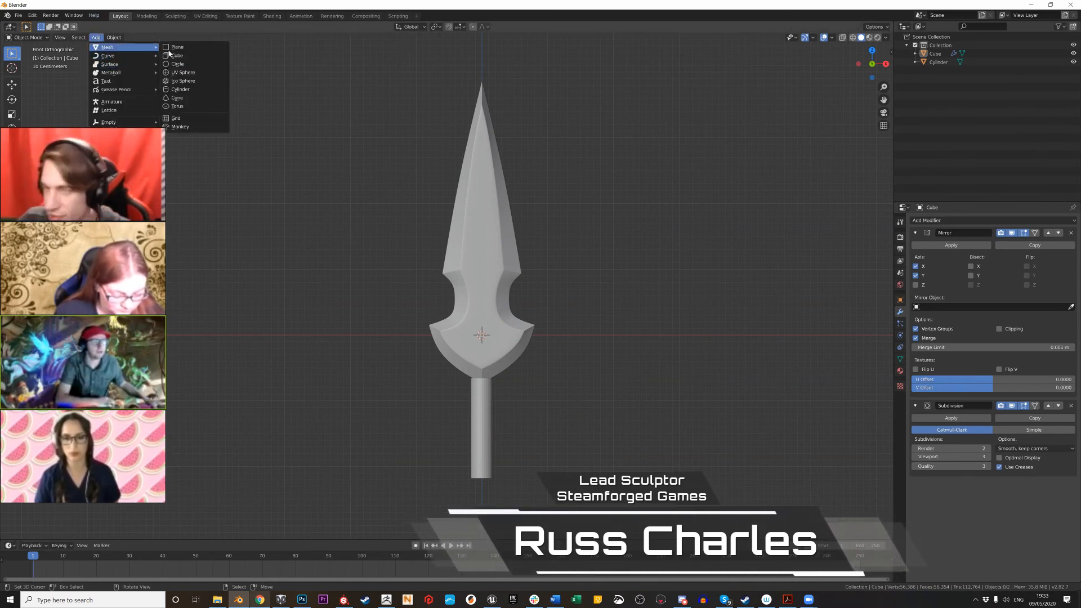
left_click(176, 55)
key("Tab")
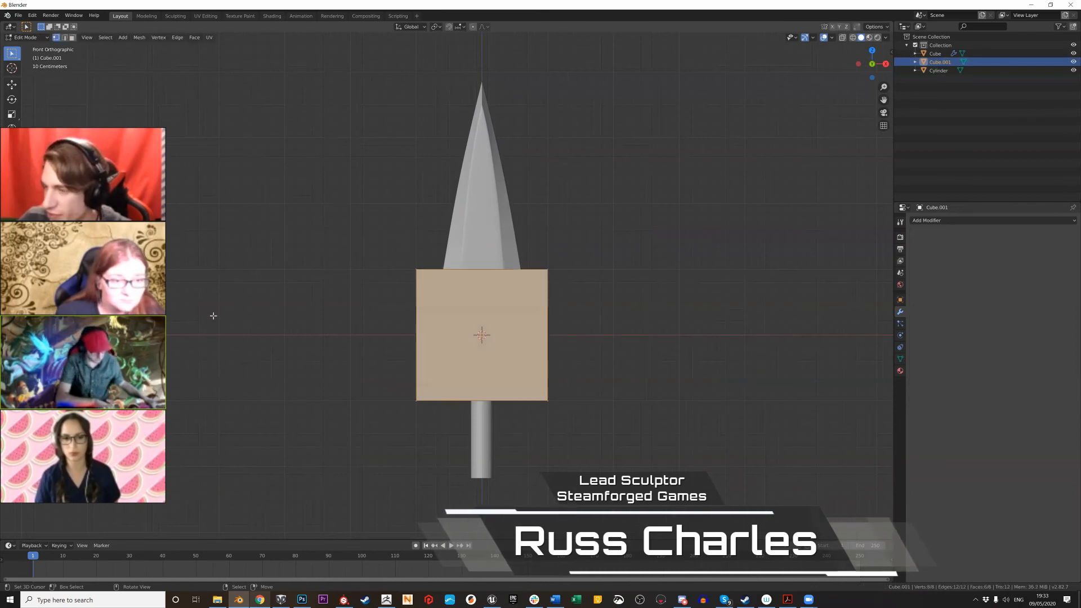
key("s")
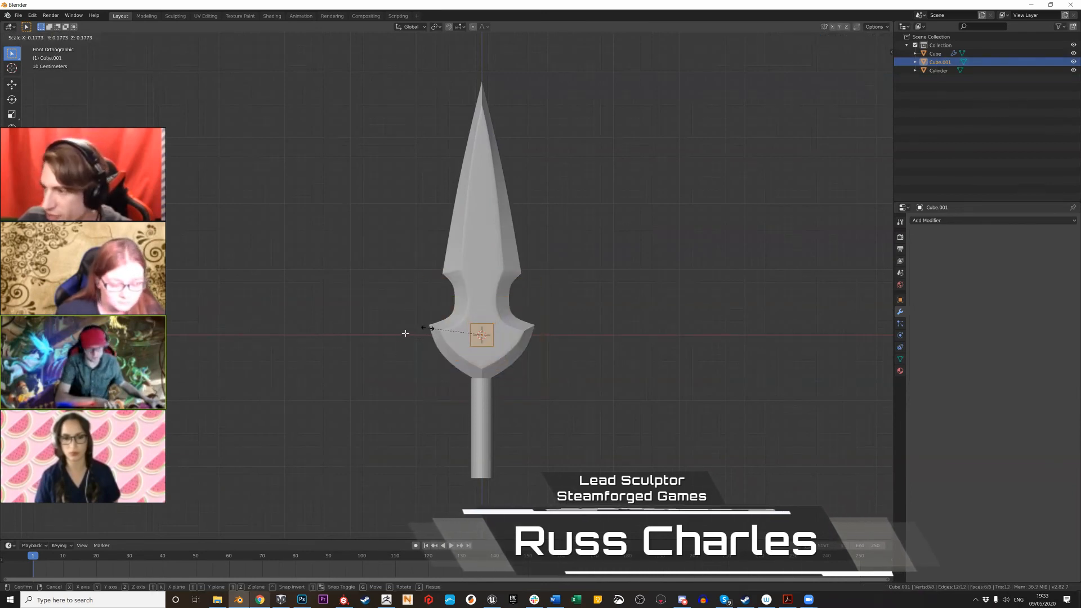
left_click(406, 334)
Stretch the small cube along X into a crossguard bar and move it down along Z to where the blade meets the grip
key("s")
key("x")
left_click(276, 254)
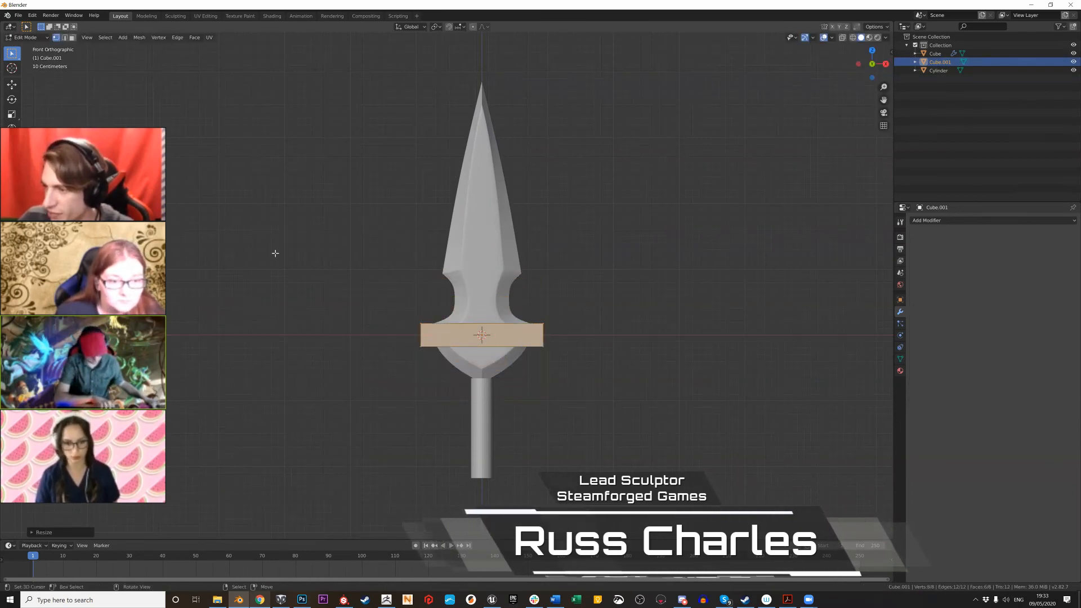
key("g")
key("z")
left_click(277, 294)
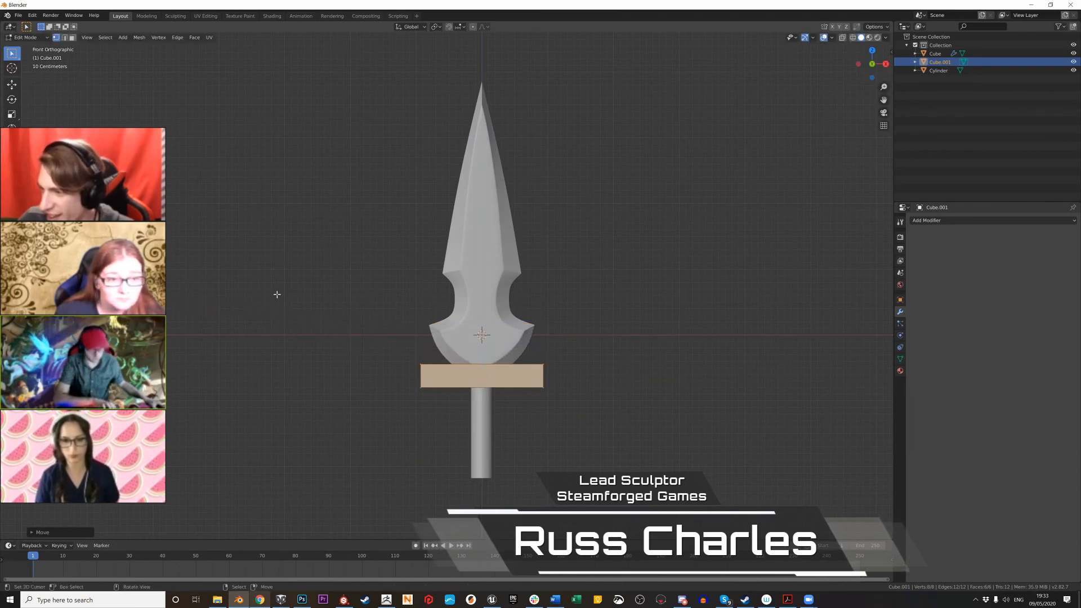
key("Tab")
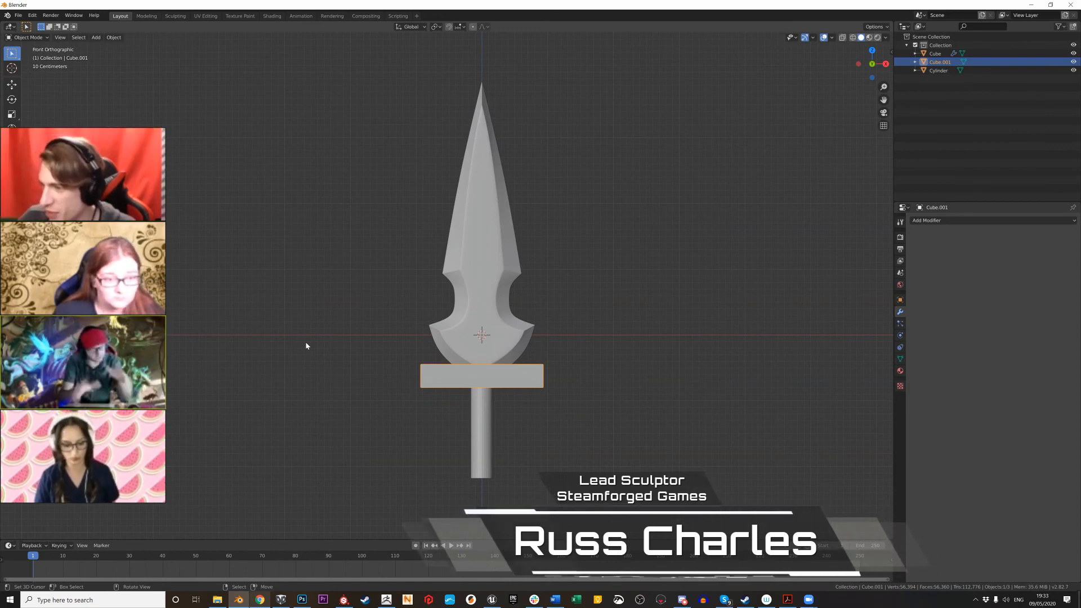
Select the blade, crossguard and grip together and open the list of export formats
left_click(485, 310)
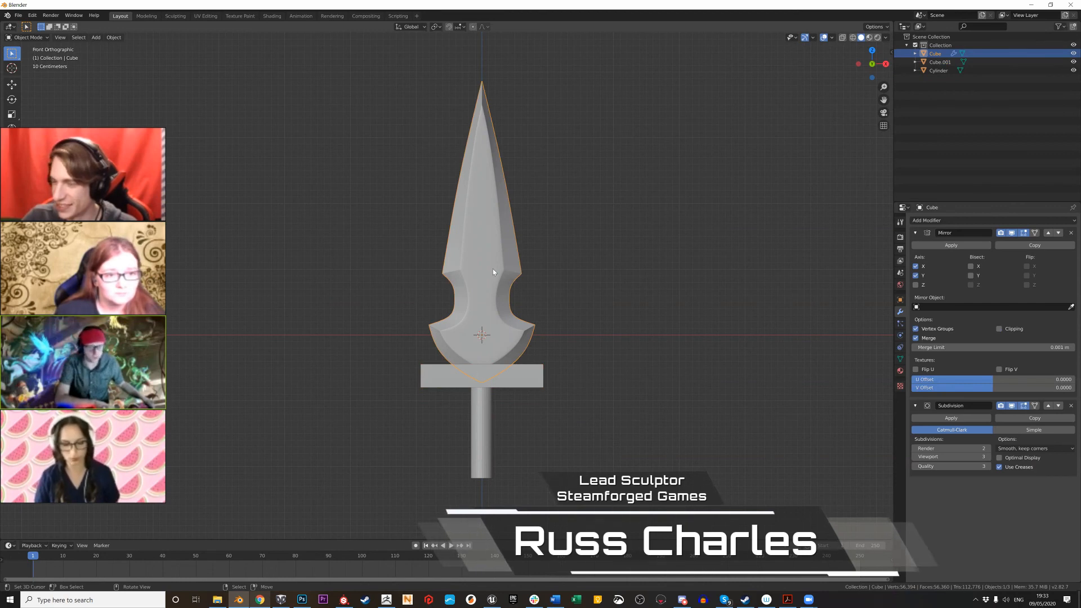
left_click(472, 414, "shift")
key("a")
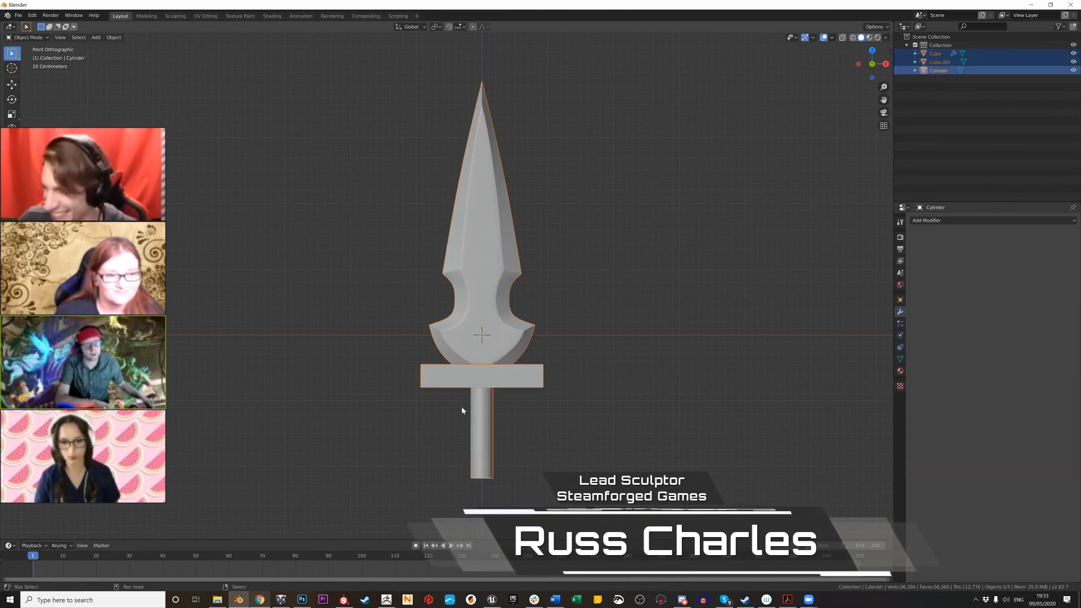
left_click(18, 16)
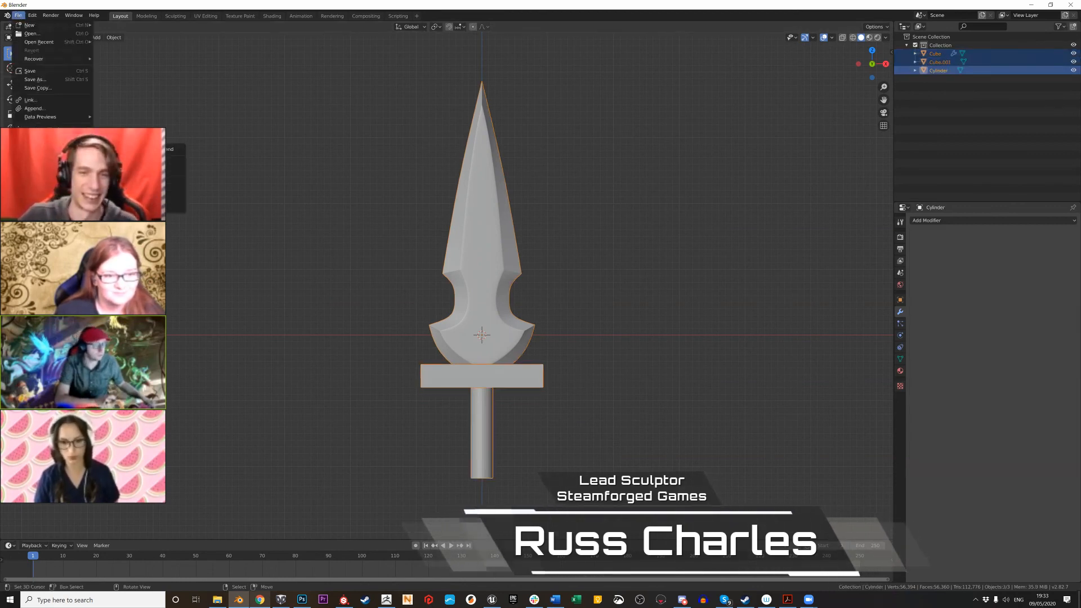
mouse_move(36, 137)
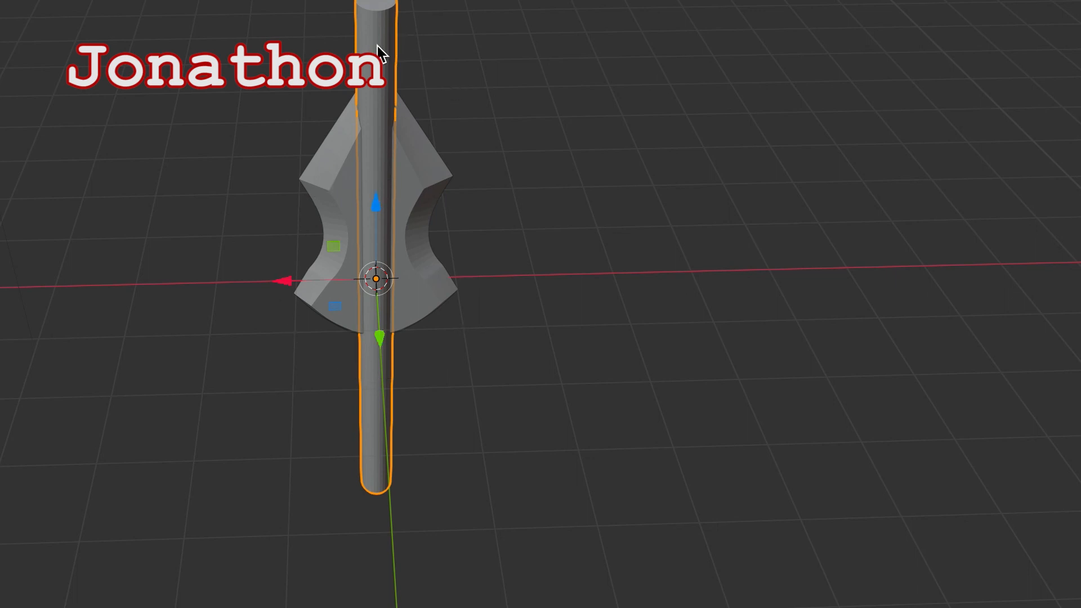
Move the cylindrical grip along the Y axis until its end meets the base of the blade
key("g")
key("y")
left_click(376, 304)
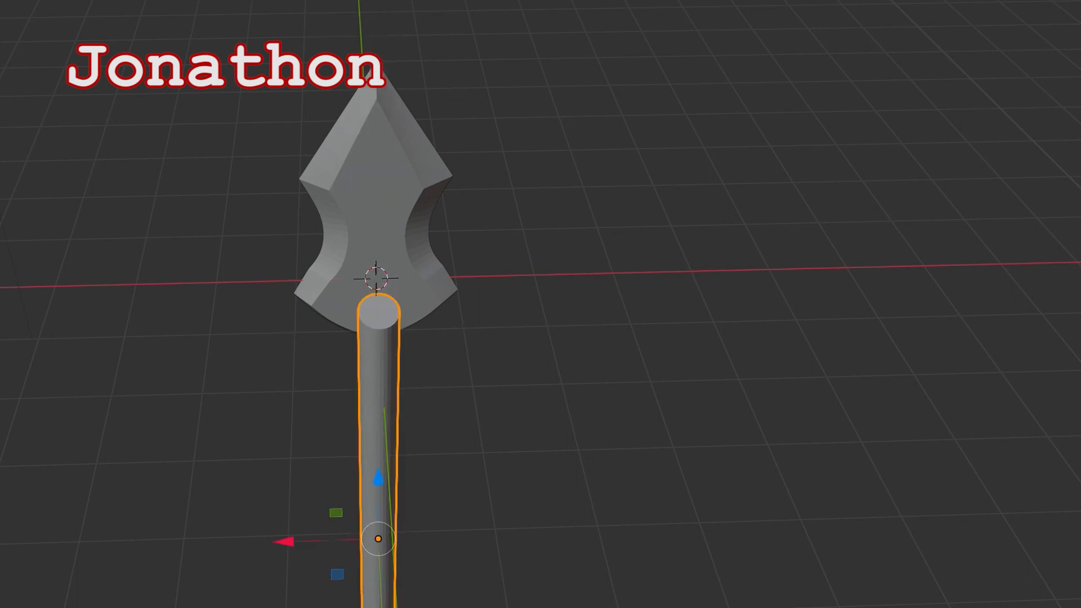